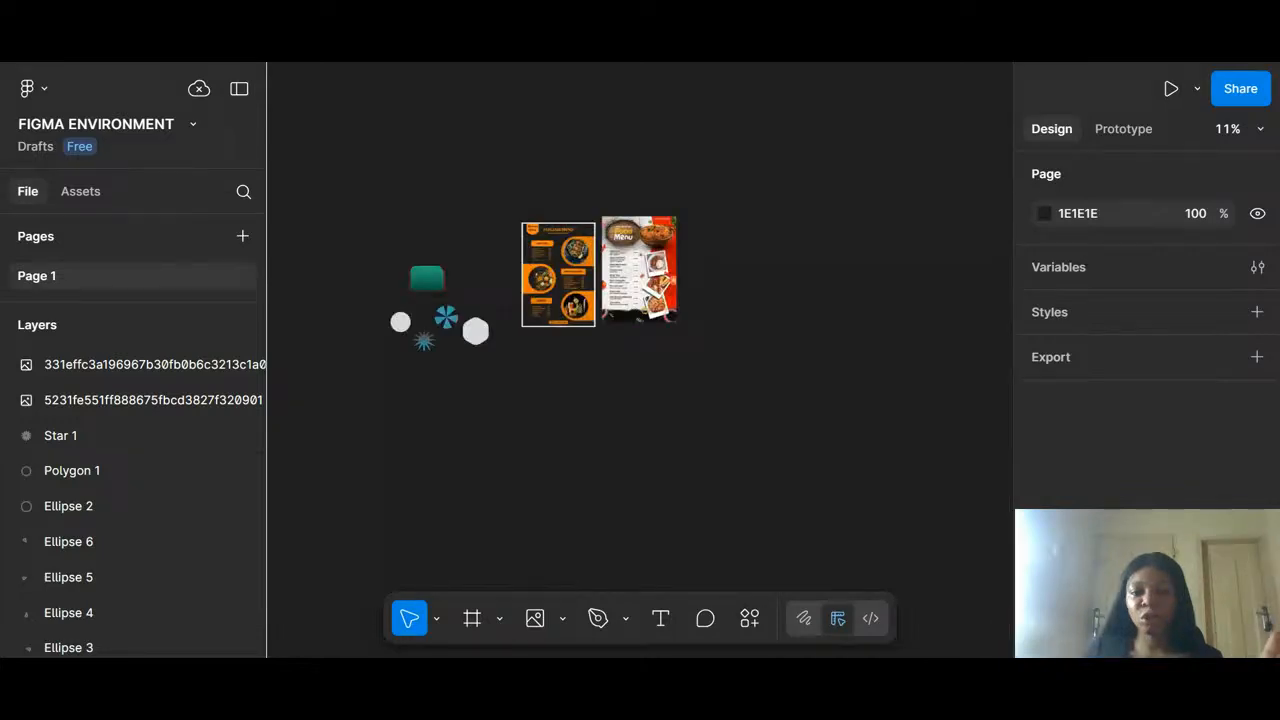
{"action": "scroll", "coordinate": [640, 360], "scroll_direction": "down", "scroll_amount": 4}
{"action": "scroll", "coordinate": [640, 360], "scroll_direction": "down", "scroll_amount": 2}
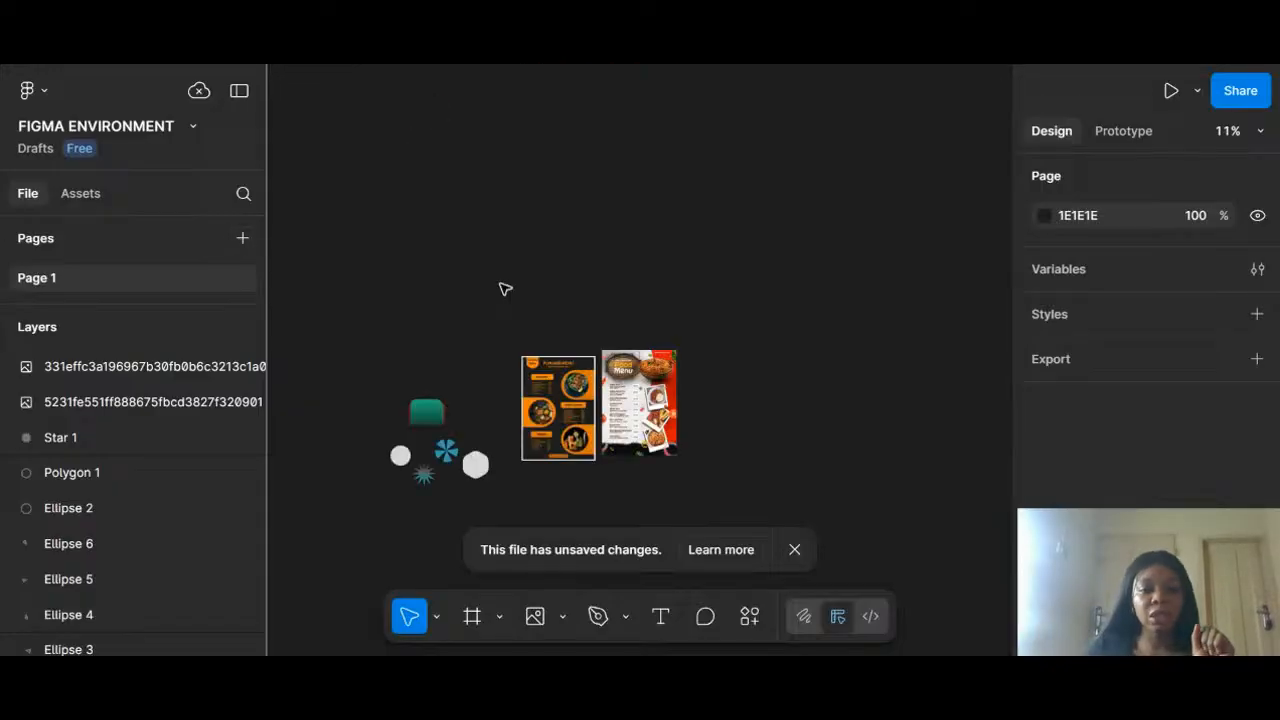
{"action": "scroll", "coordinate": [505, 289], "scroll_direction": "down", "scroll_amount": 1}
{"action": "scroll", "coordinate": [505, 289], "scroll_direction": "down", "scroll_amount": 5}
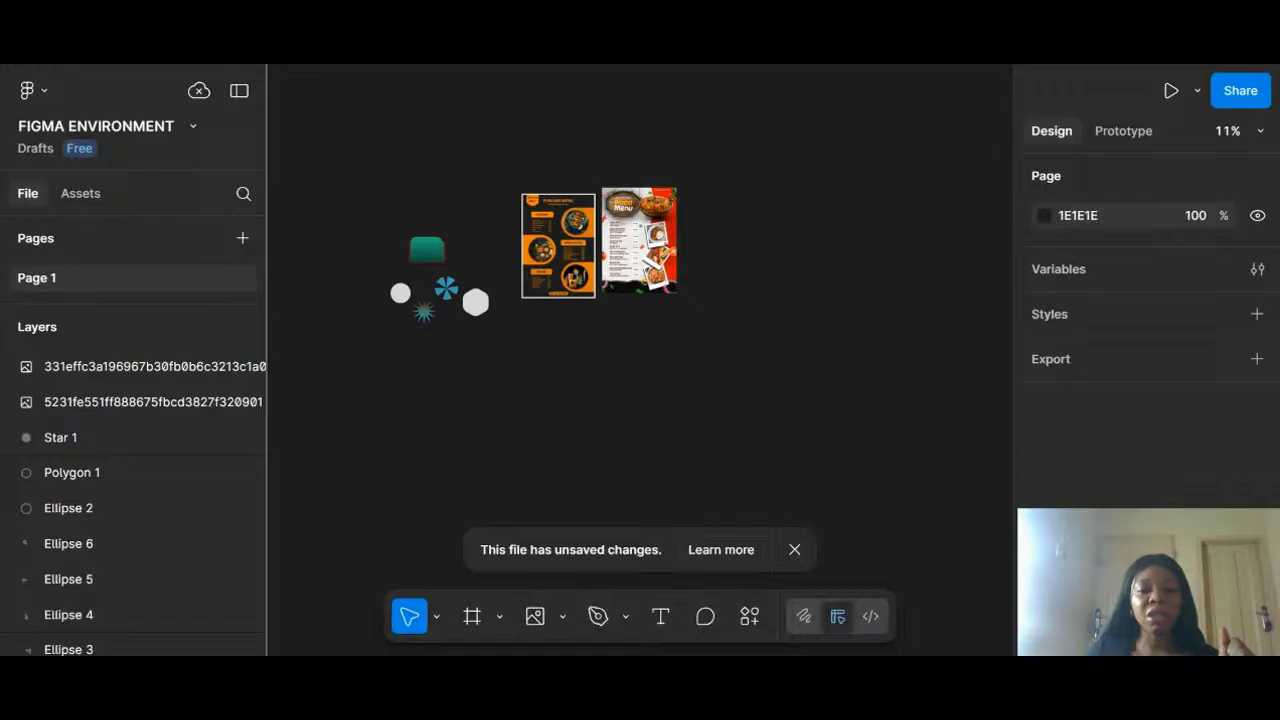
Add a new page to the file, keeping the default name Page 2.
{"action": "left_click", "coordinate": [243, 240]}
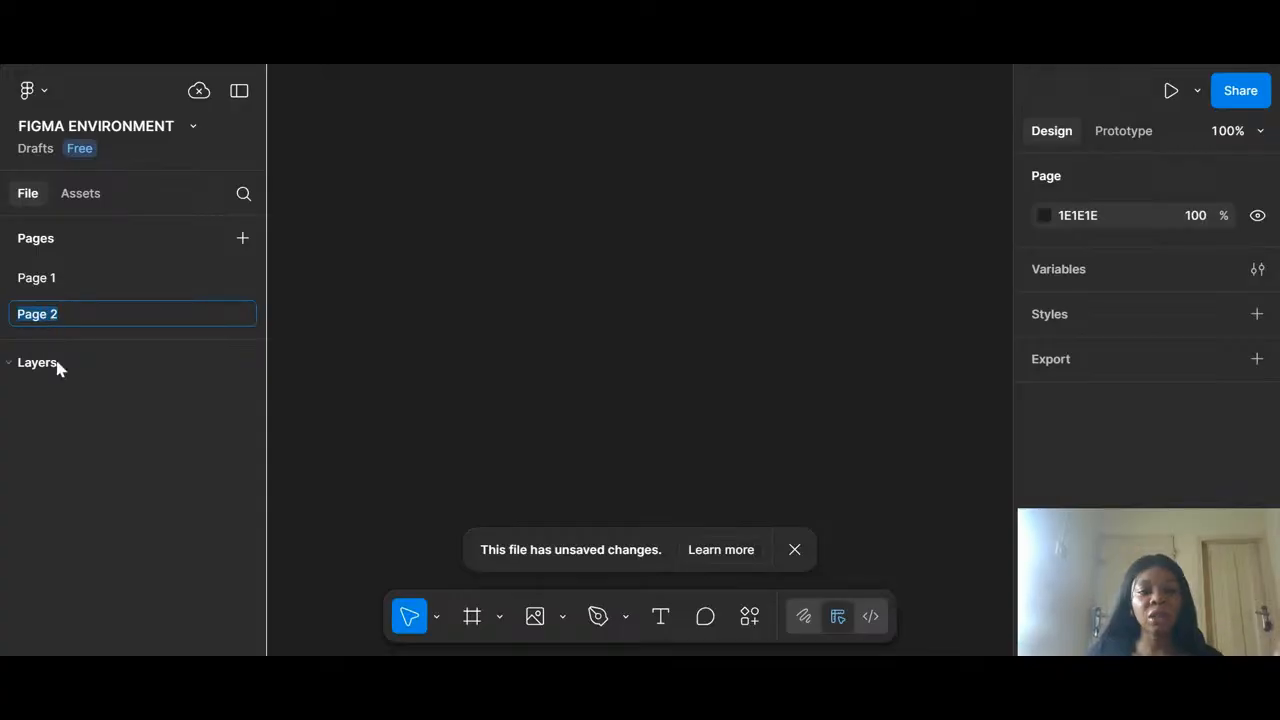
{"action": "left_click", "coordinate": [174, 525]}
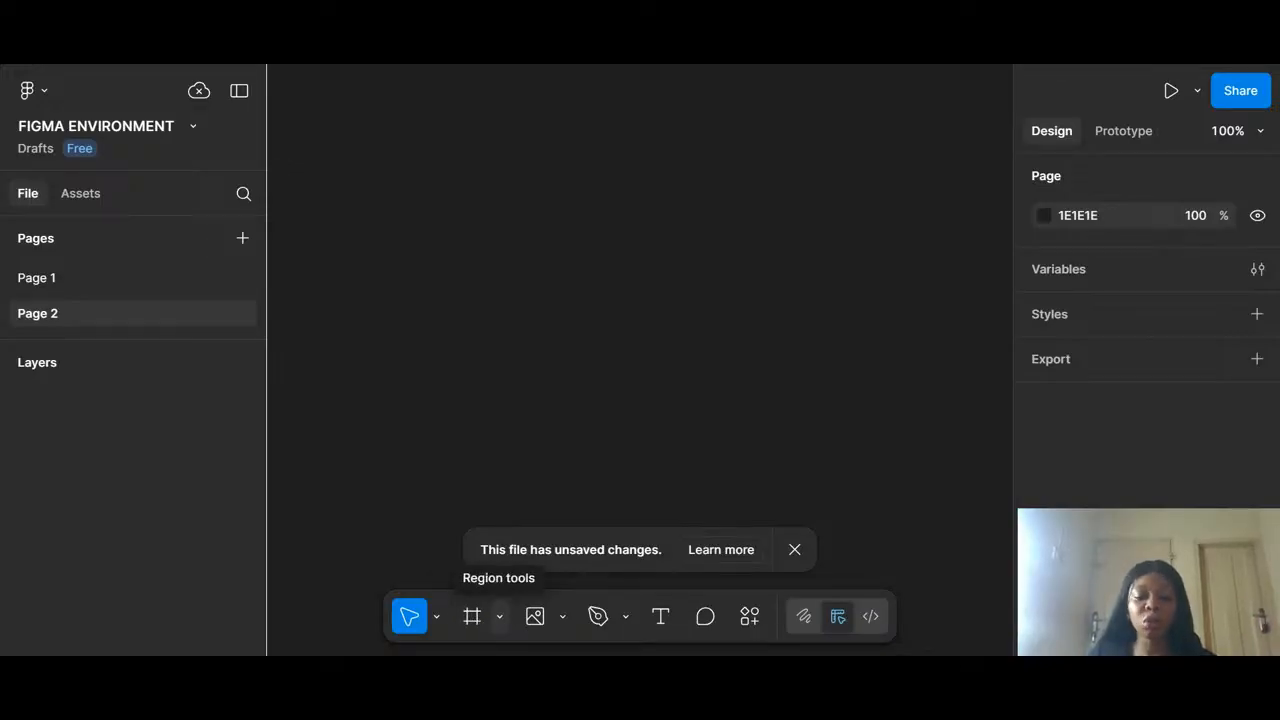
Examine the region tools and shape tools, switching between the Frame and Slice tools.
{"action": "left_click", "coordinate": [500, 617]}
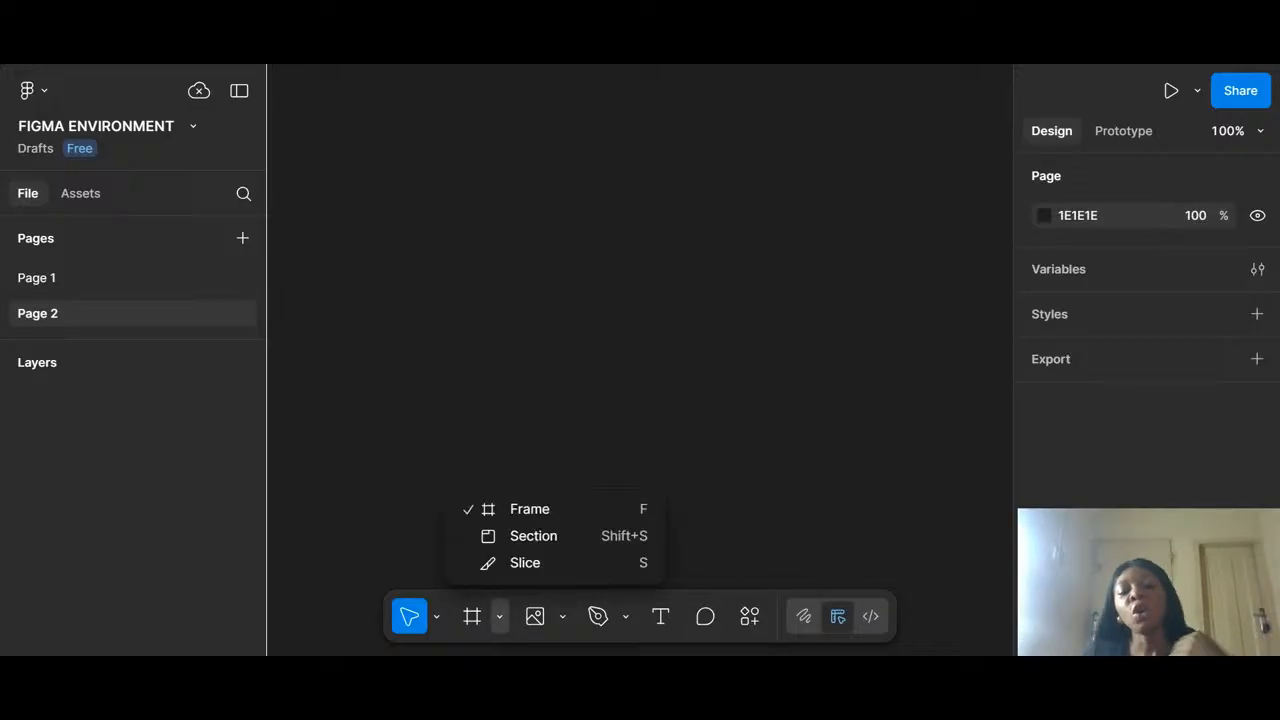
{"action": "left_click", "coordinate": [471, 619]}
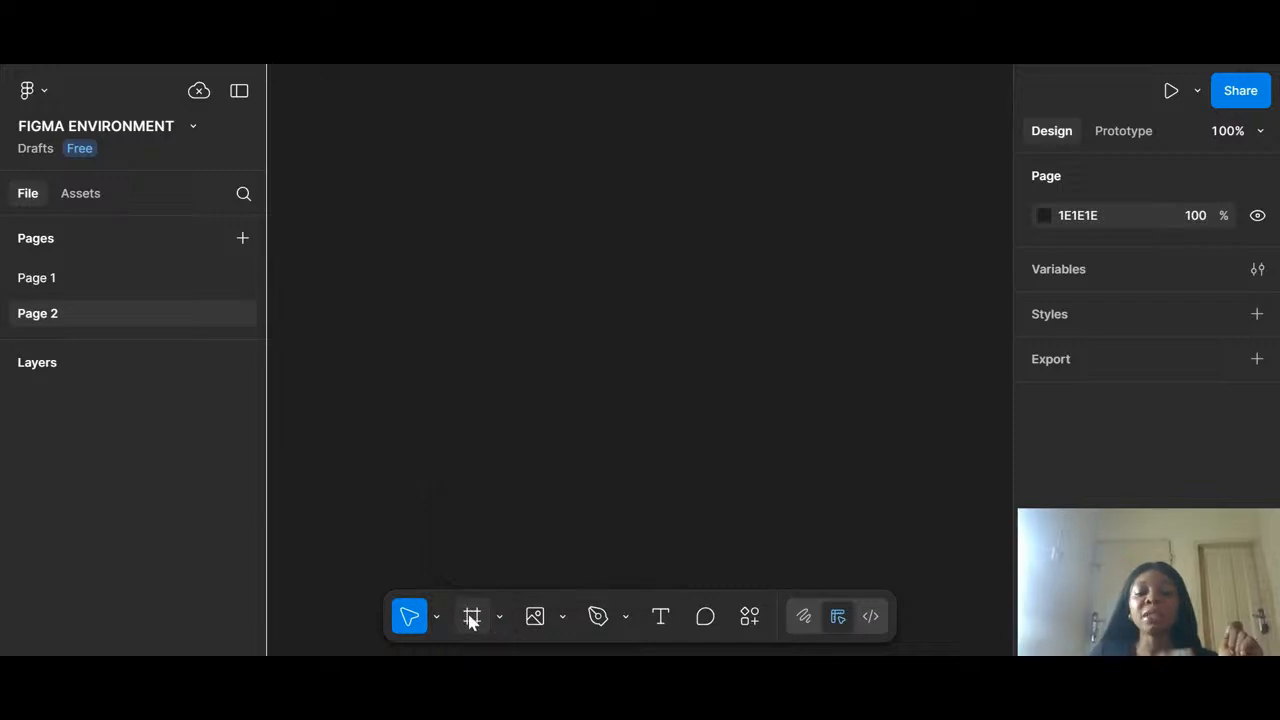
{"action": "left_click", "coordinate": [471, 619]}
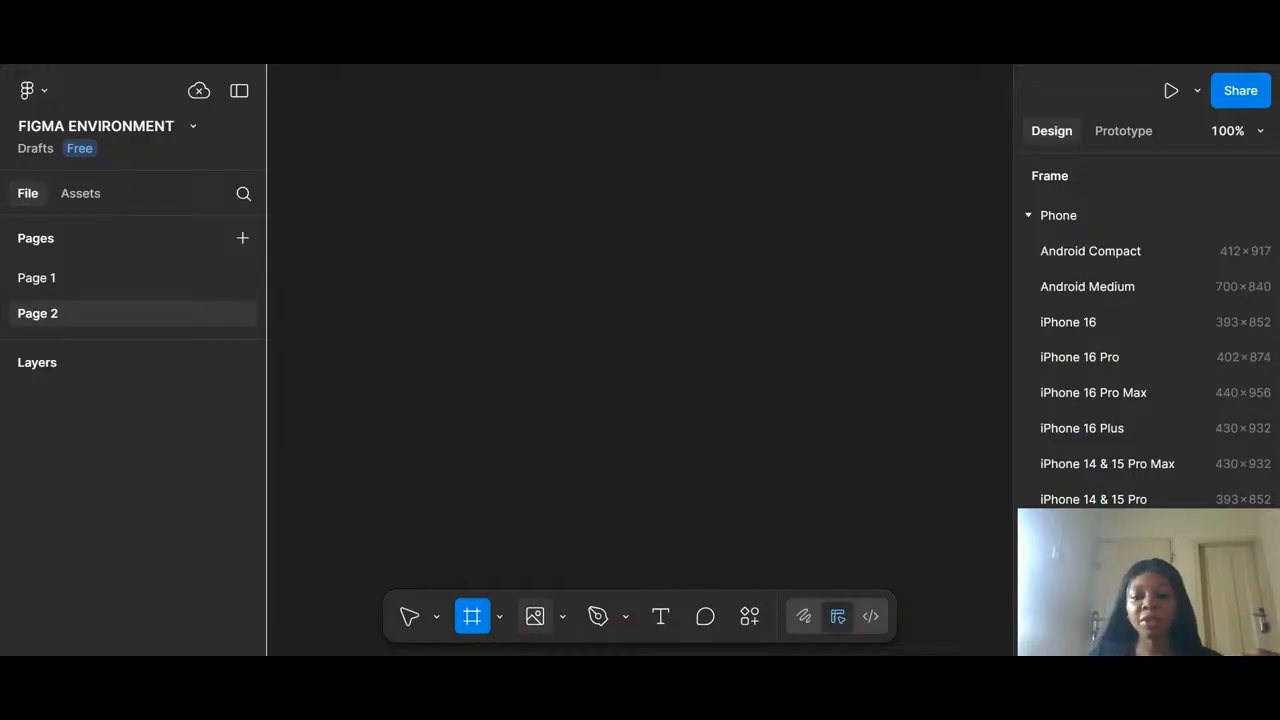
{"action": "left_click", "coordinate": [564, 618]}
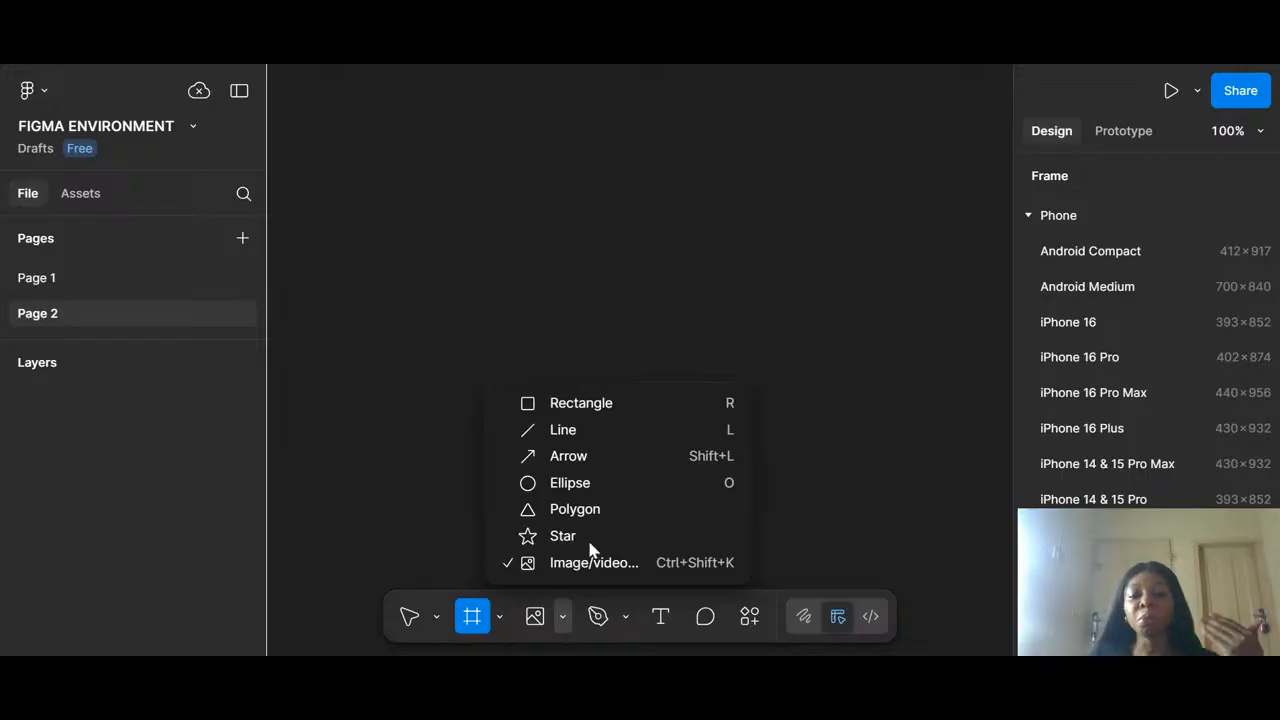
{"action": "left_click", "coordinate": [500, 618]}
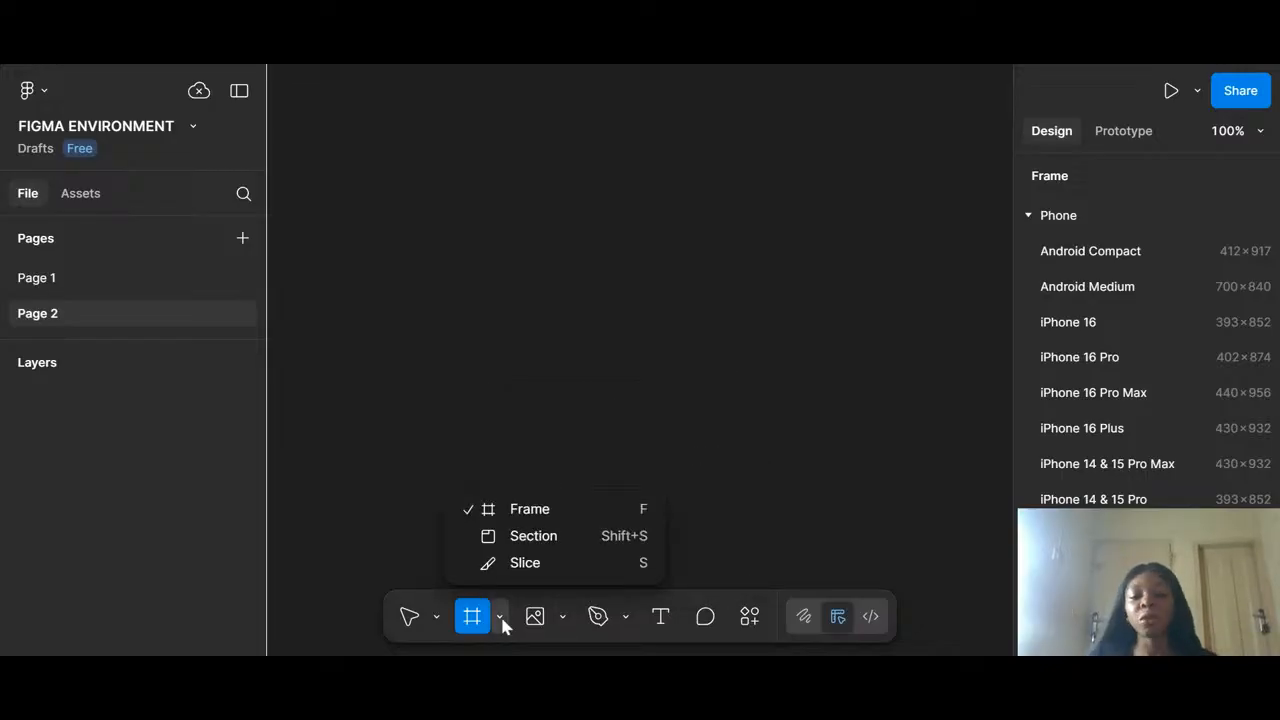
{"action": "left_click", "coordinate": [523, 565]}
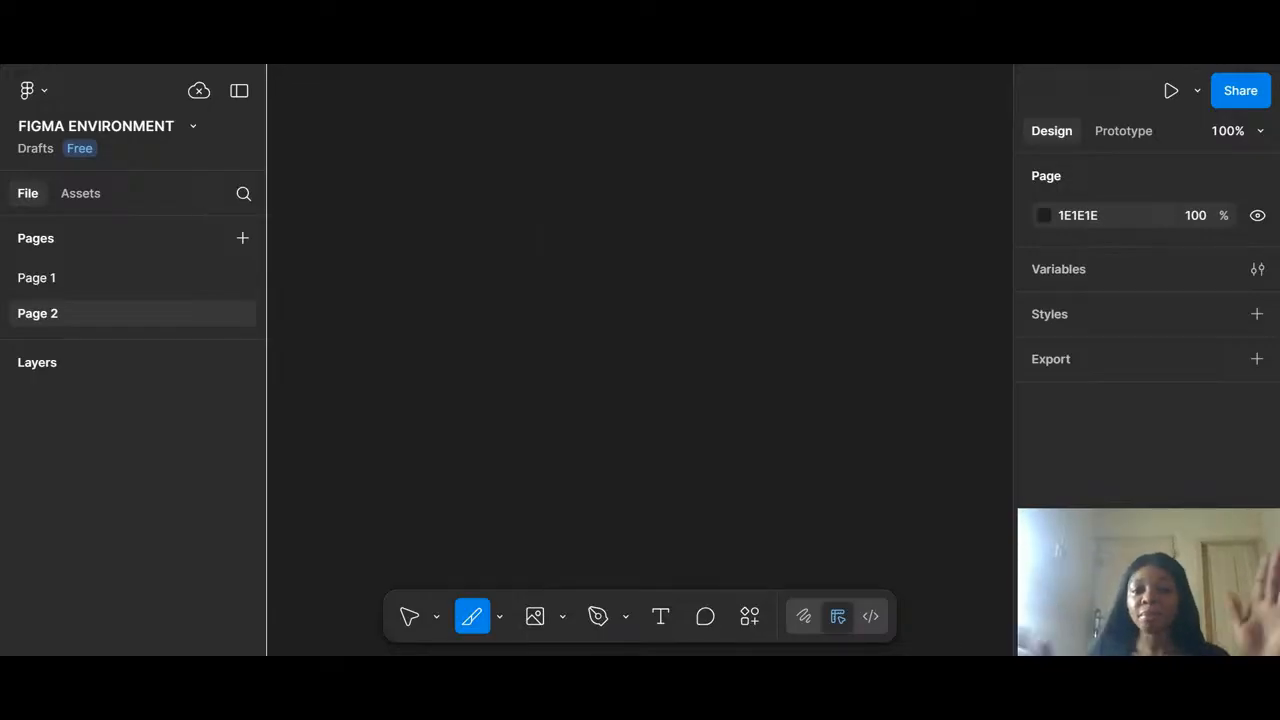
{"action": "key", "text": "f"}
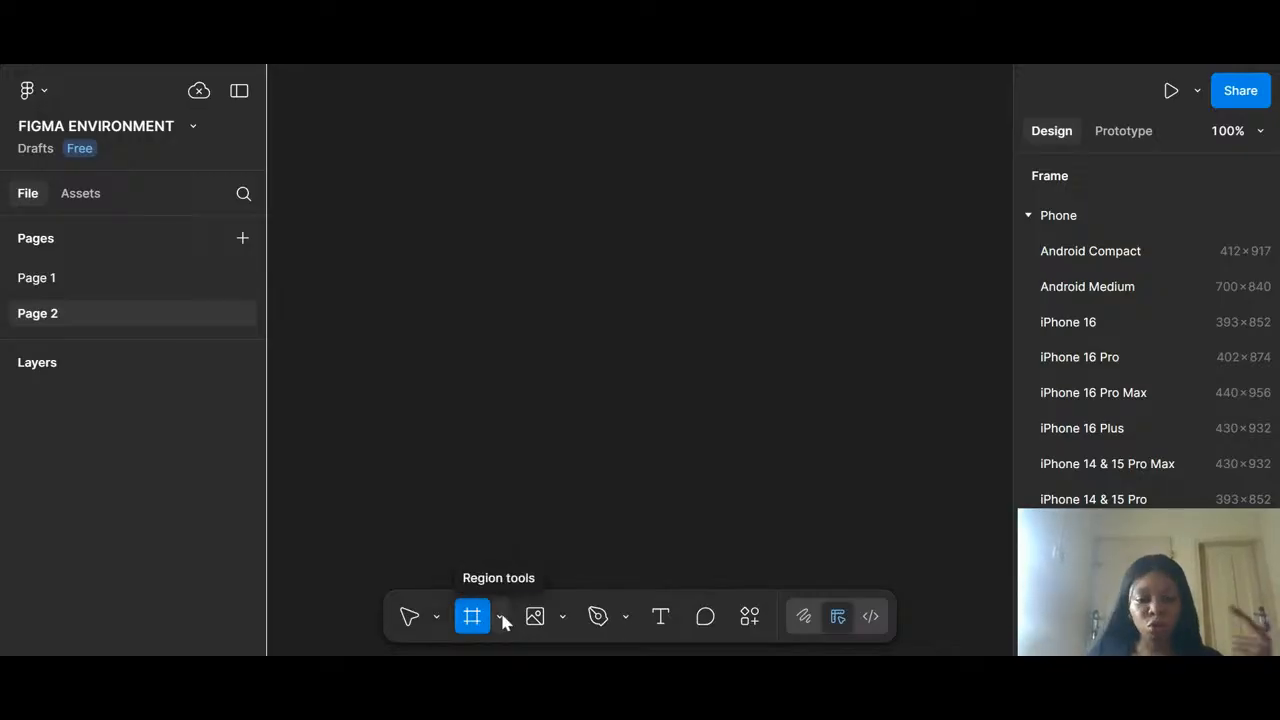
{"action": "key", "text": "s"}
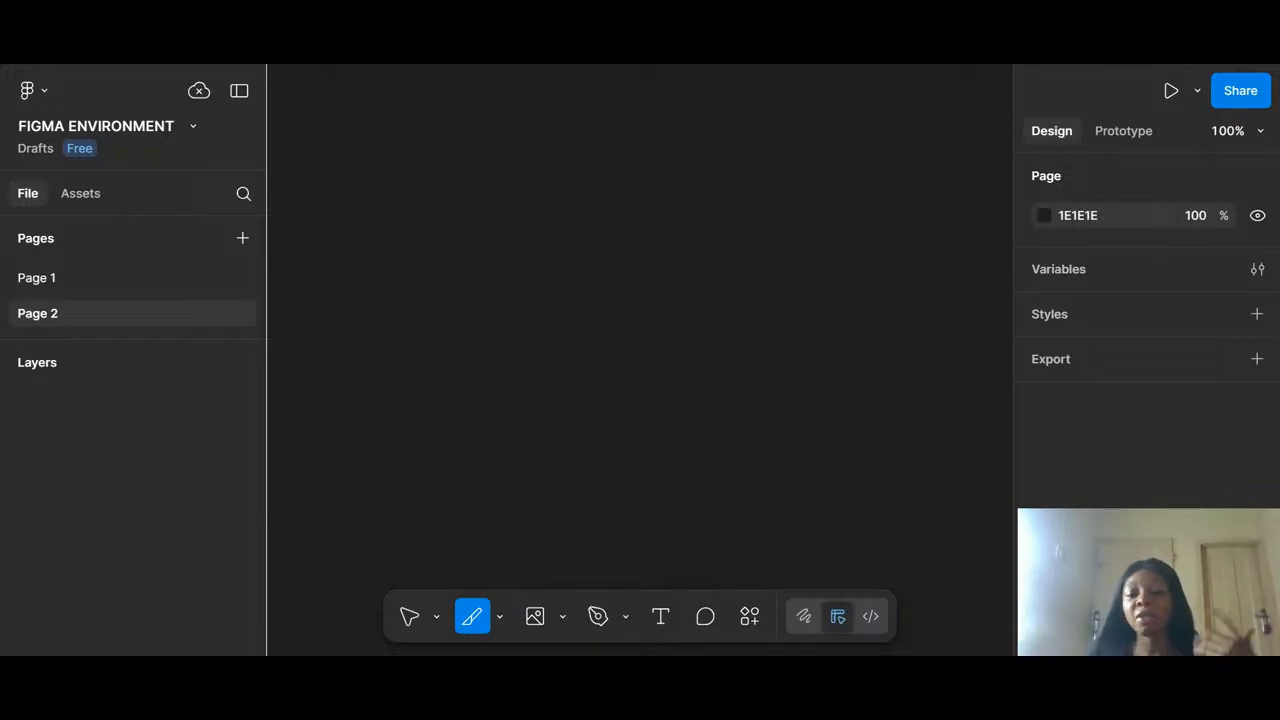
{"action": "left_click", "coordinate": [501, 617]}
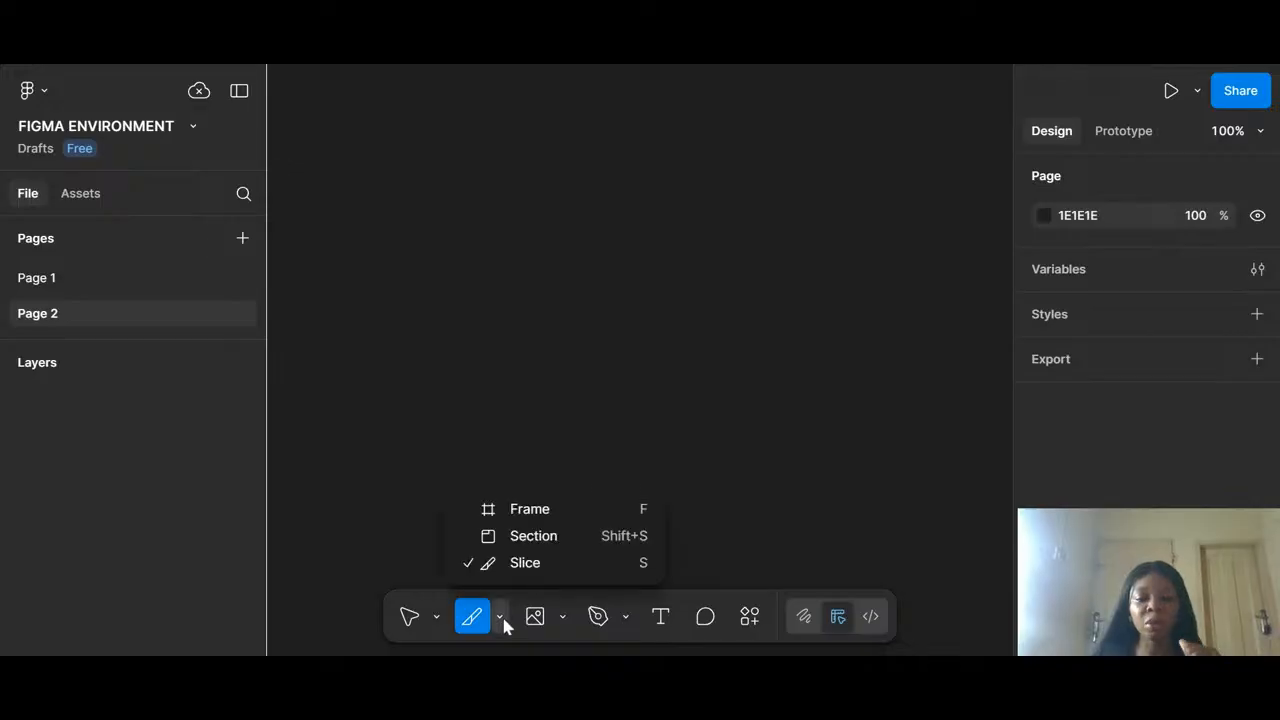
Browse the phone frame presets, add an iPhone 13 & 14 frame to Page 2, and delete it.
{"action": "left_click", "coordinate": [504, 510]}
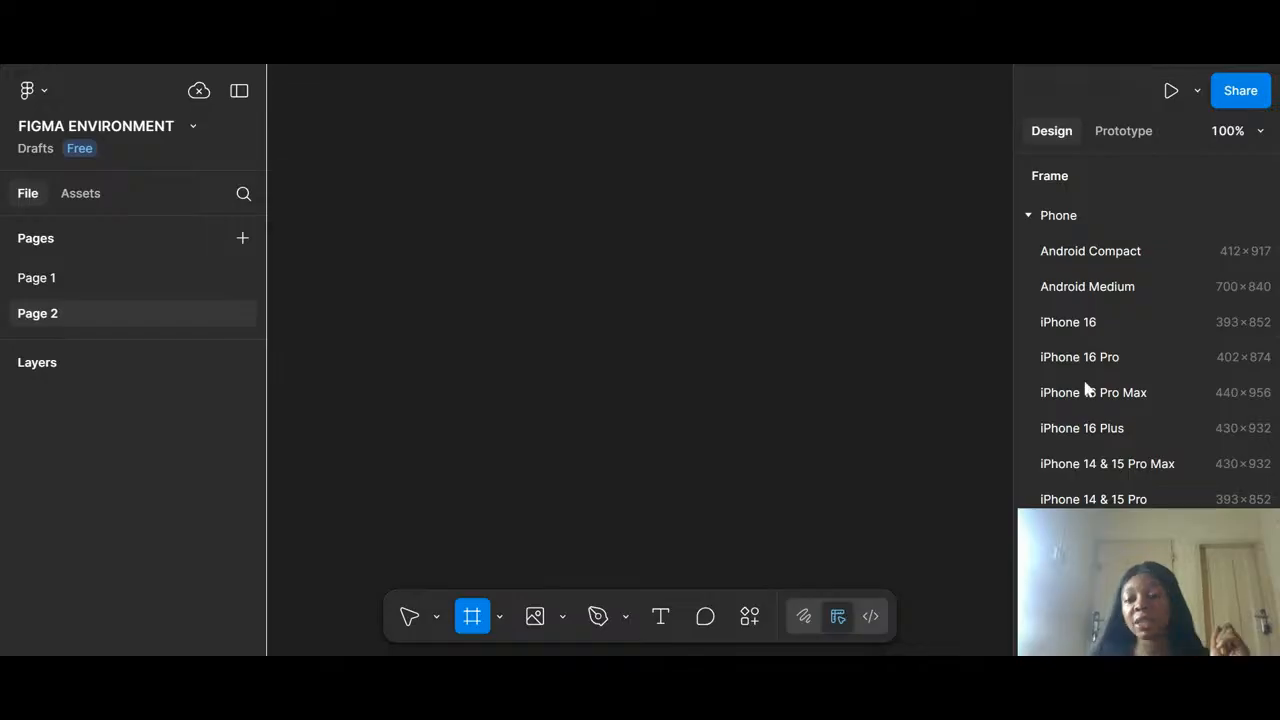
{"action": "scroll", "coordinate": [1057, 298], "scroll_direction": "down", "scroll_amount": 3}
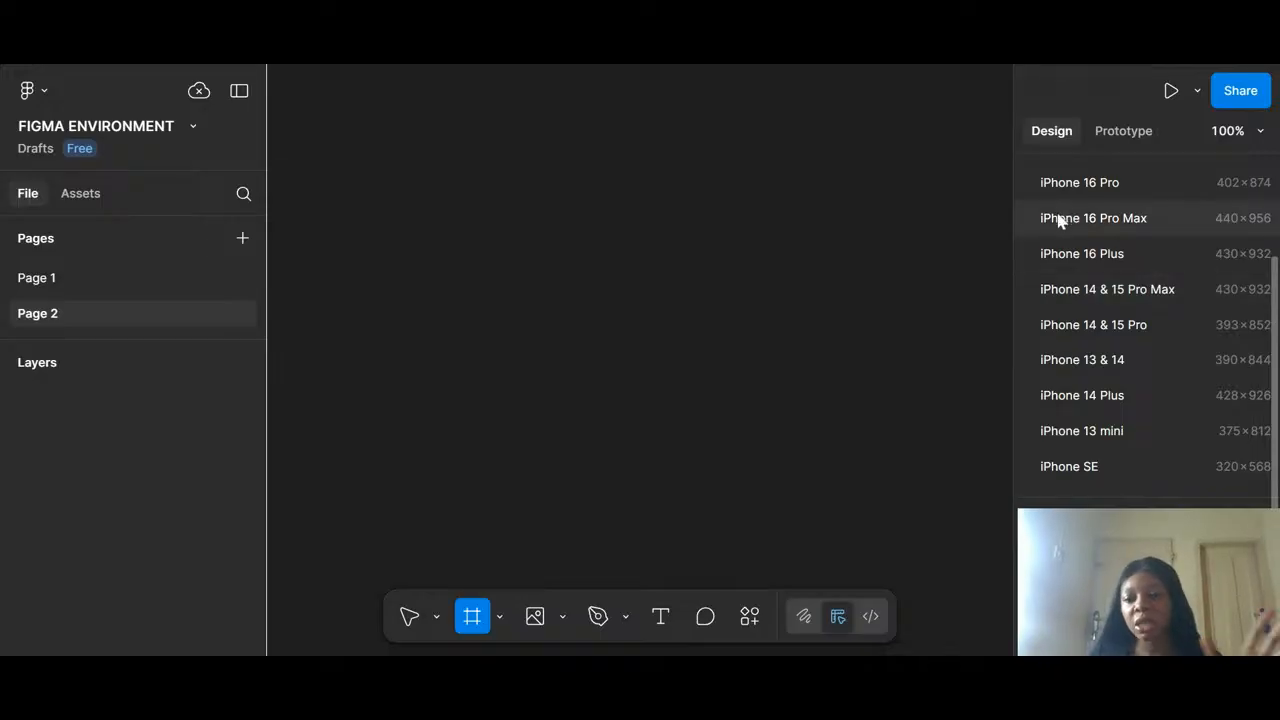
{"action": "scroll", "coordinate": [1058, 220], "scroll_direction": "up", "scroll_amount": 3}
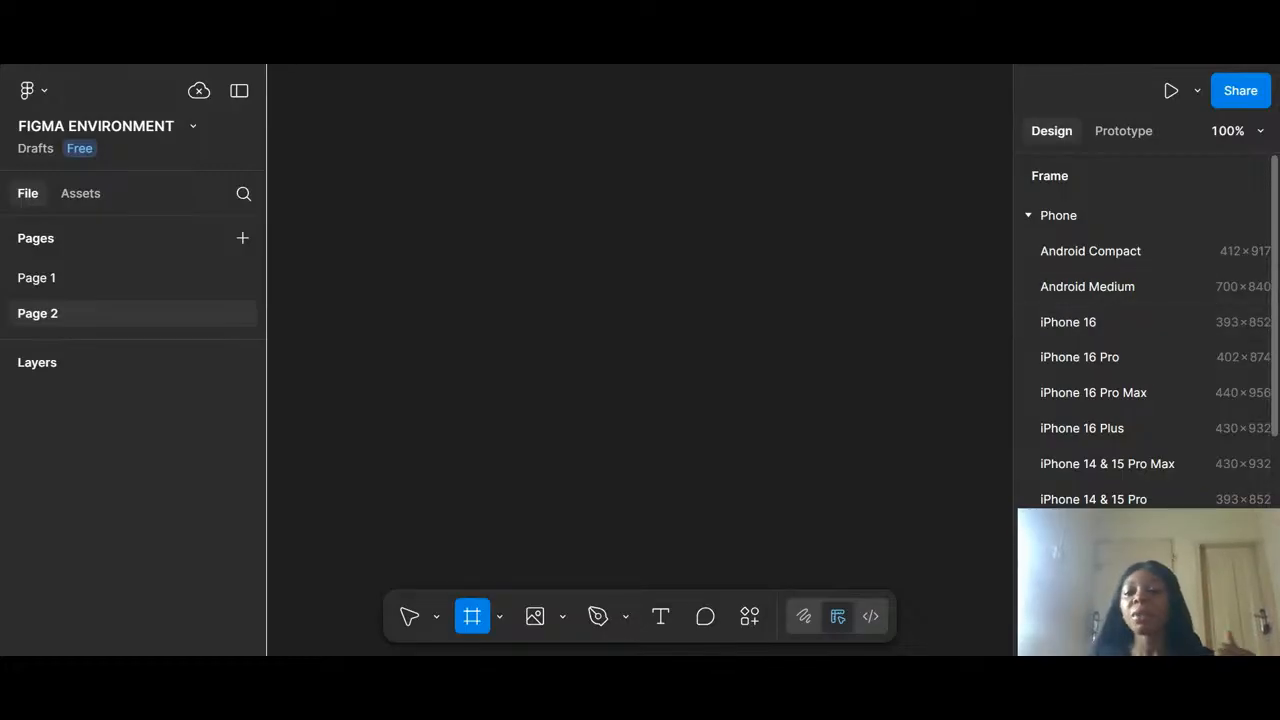
{"action": "scroll", "coordinate": [1150, 340], "scroll_direction": "down", "scroll_amount": 2}
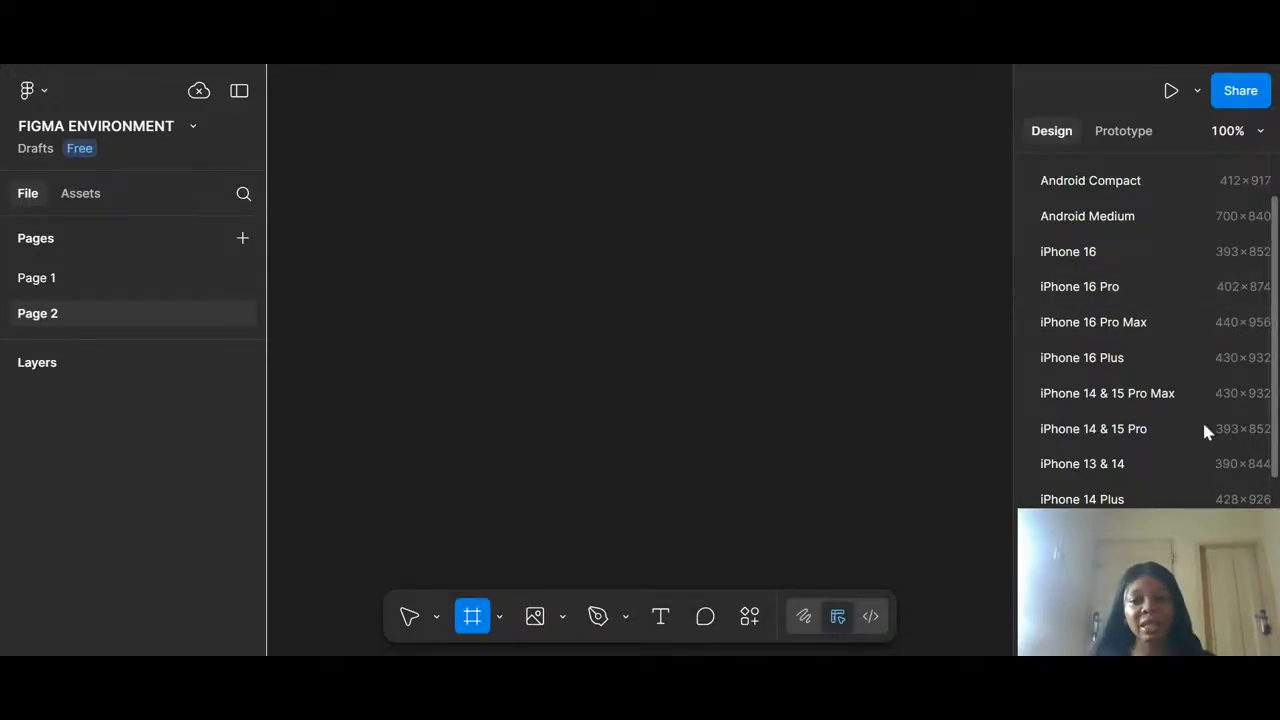
{"action": "scroll", "coordinate": [1120, 457], "scroll_direction": "down", "scroll_amount": 3}
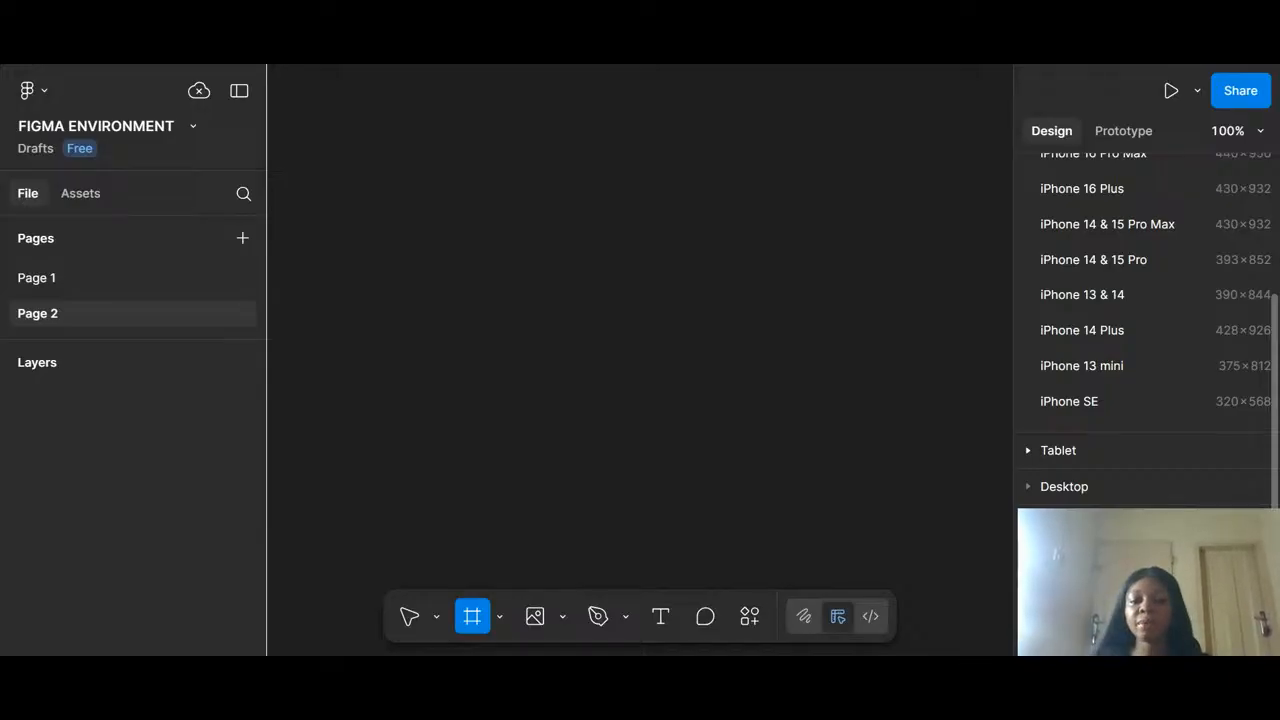
{"action": "left_click", "coordinate": [1066, 308]}
{"action": "left_click", "coordinate": [409, 616]}
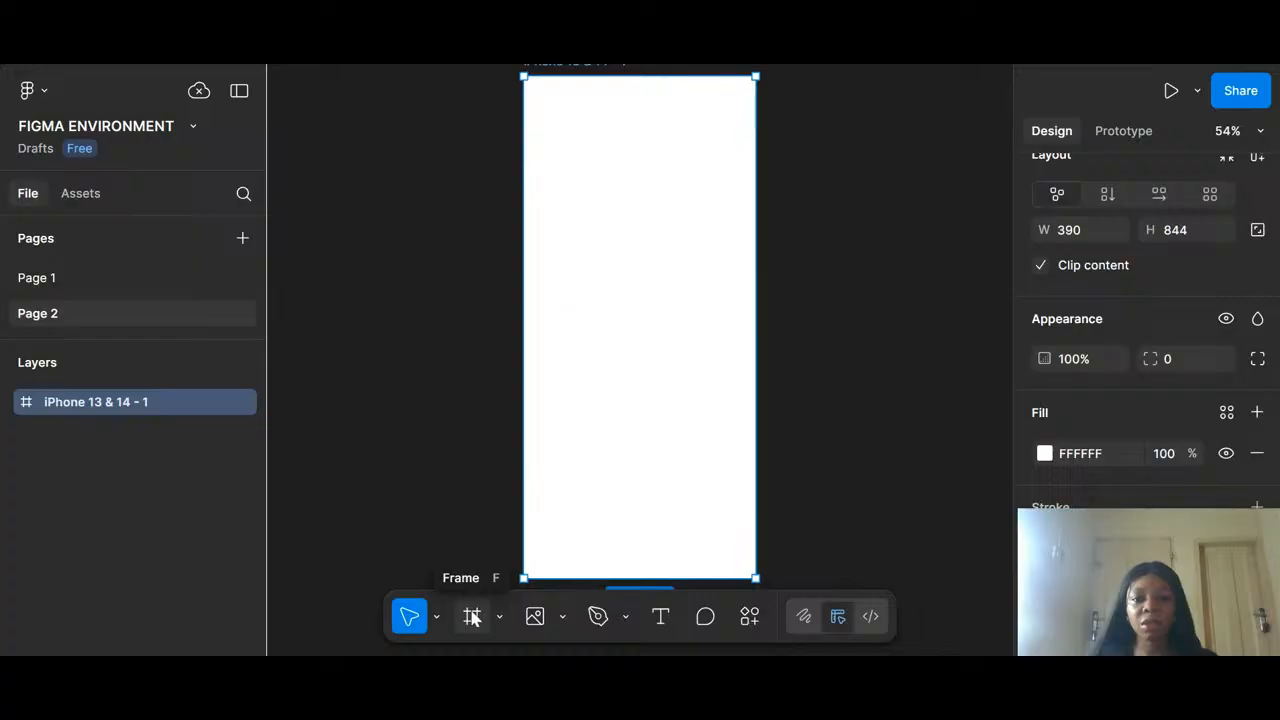
{"action": "key", "text": "Delete"}
Draw a custom portrait frame about 409 × 737 on the empty canvas.
{"action": "left_click", "coordinate": [472, 617]}
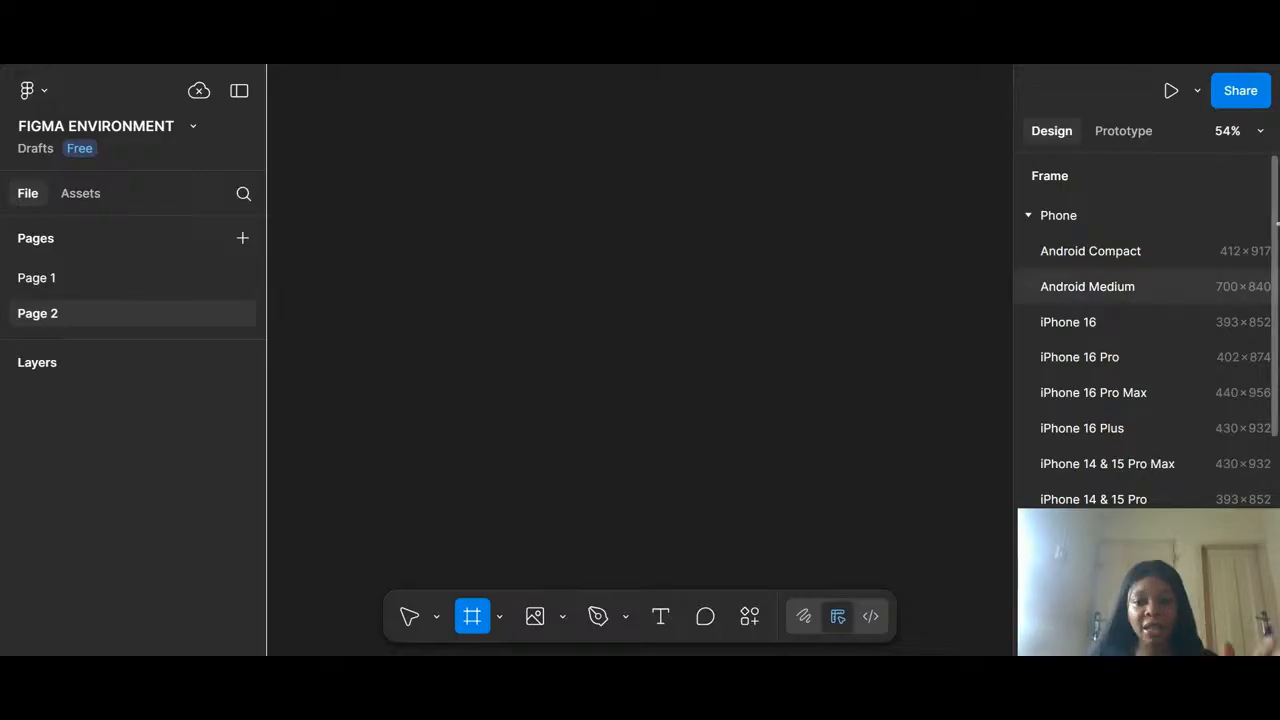
{"action": "left_click_drag", "start_coordinate": [479, 143], "coordinate": [724, 300]}
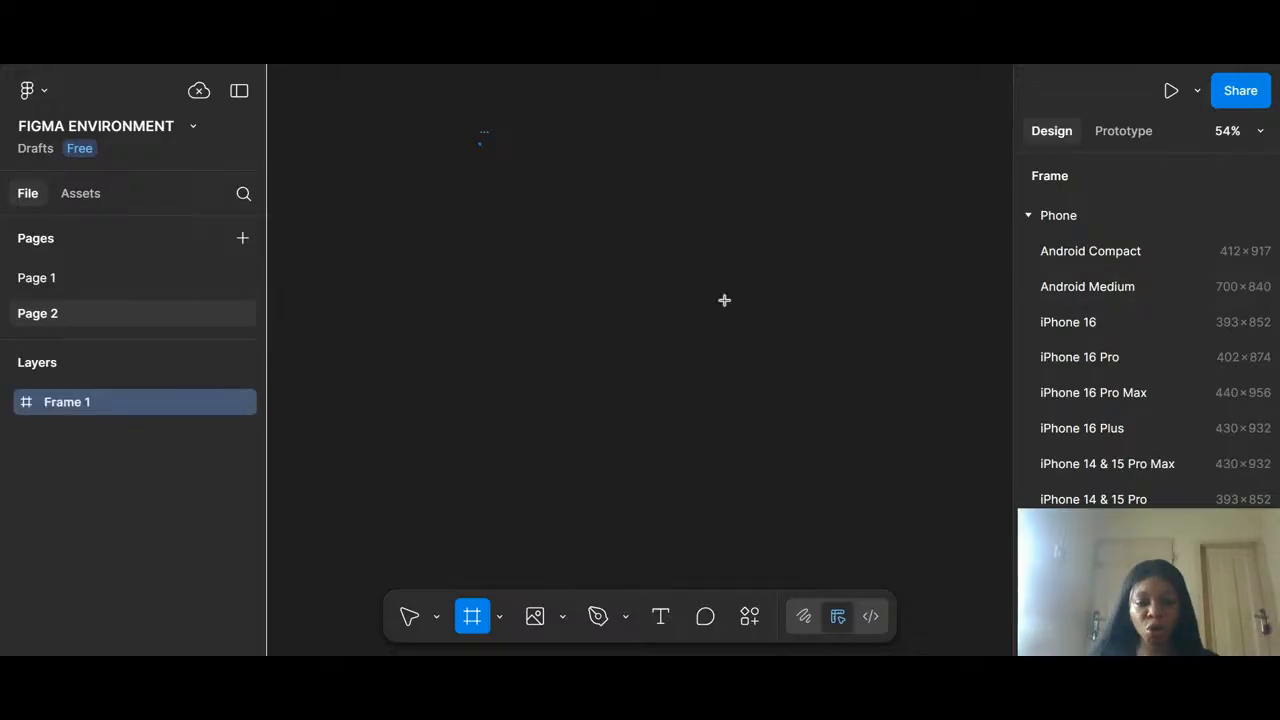
{"action": "left_click_drag", "start_coordinate": [724, 300], "coordinate": [723, 580]}
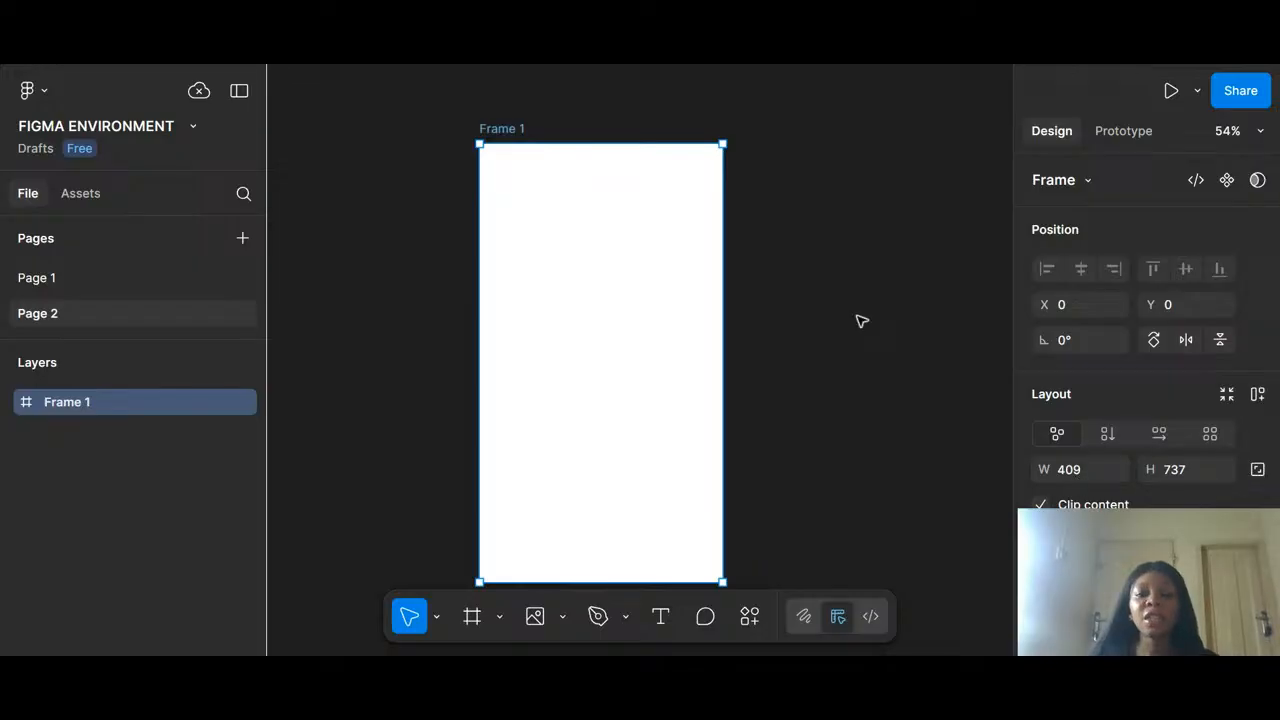
Add a frame using the iPhone 16 Pro Max preset beside the hand-drawn frame.
{"action": "scroll", "coordinate": [862, 321], "scroll_direction": "right", "scroll_amount": 3}
{"action": "key", "text": "f"}
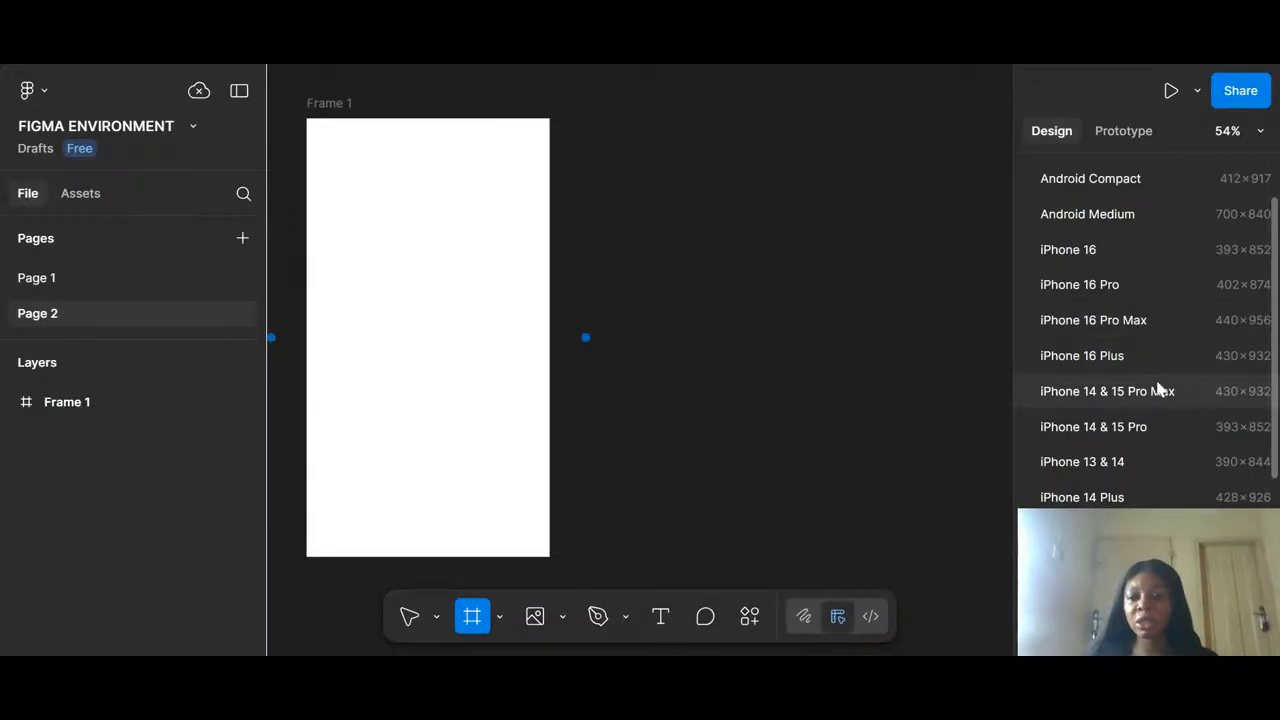
{"action": "left_click", "coordinate": [1136, 320]}
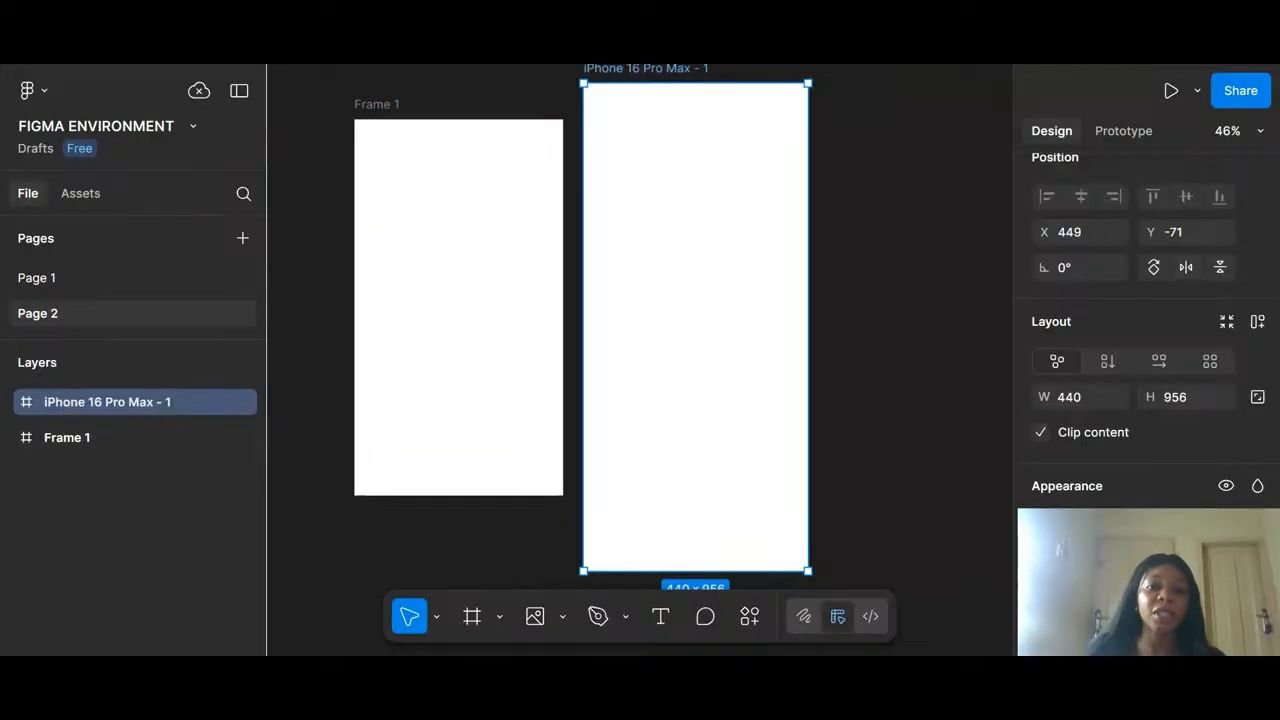
Delete the hand-drawn frame, Frame 1, from the page.
{"action": "left_click", "coordinate": [362, 112]}
{"action": "key", "text": "Delete"}
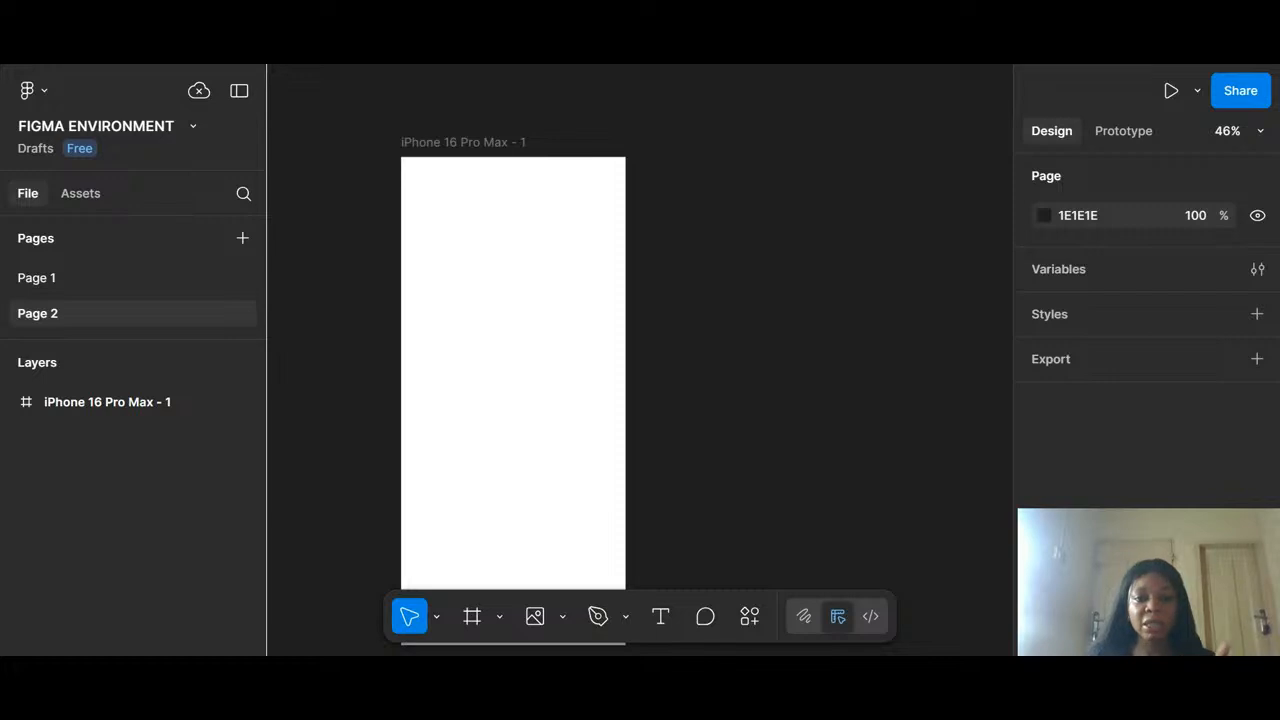
Duplicate the iPhone 16 Pro Max frame twice so three copies sit side by side.
{"action": "left_click", "coordinate": [527, 144]}
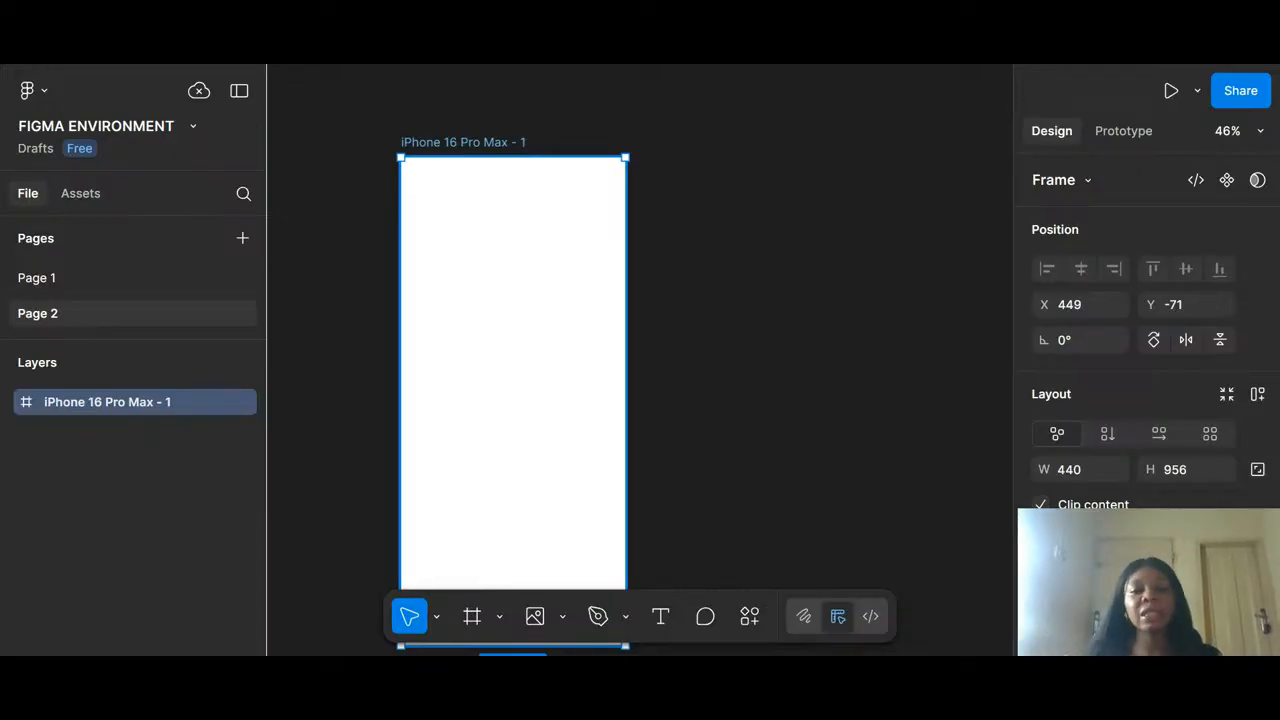
{"action": "key", "text": "ctrl+d"}
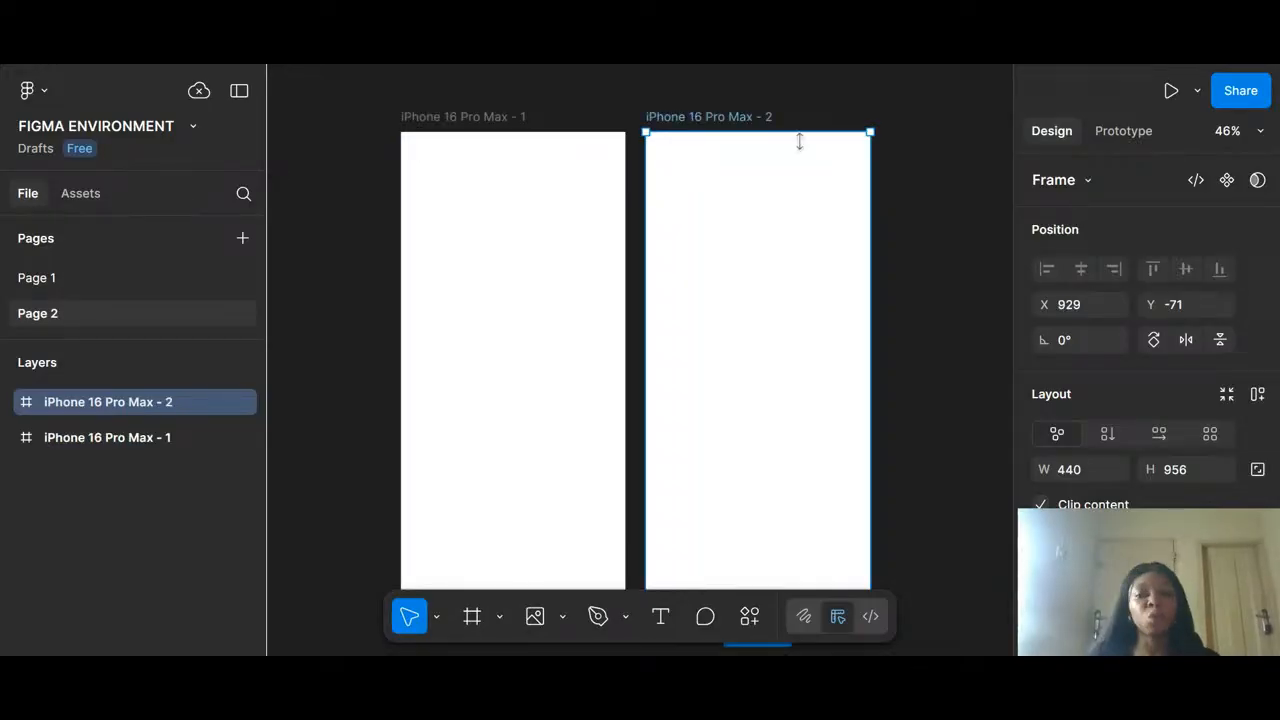
{"action": "key", "text": "ctrl+d"}
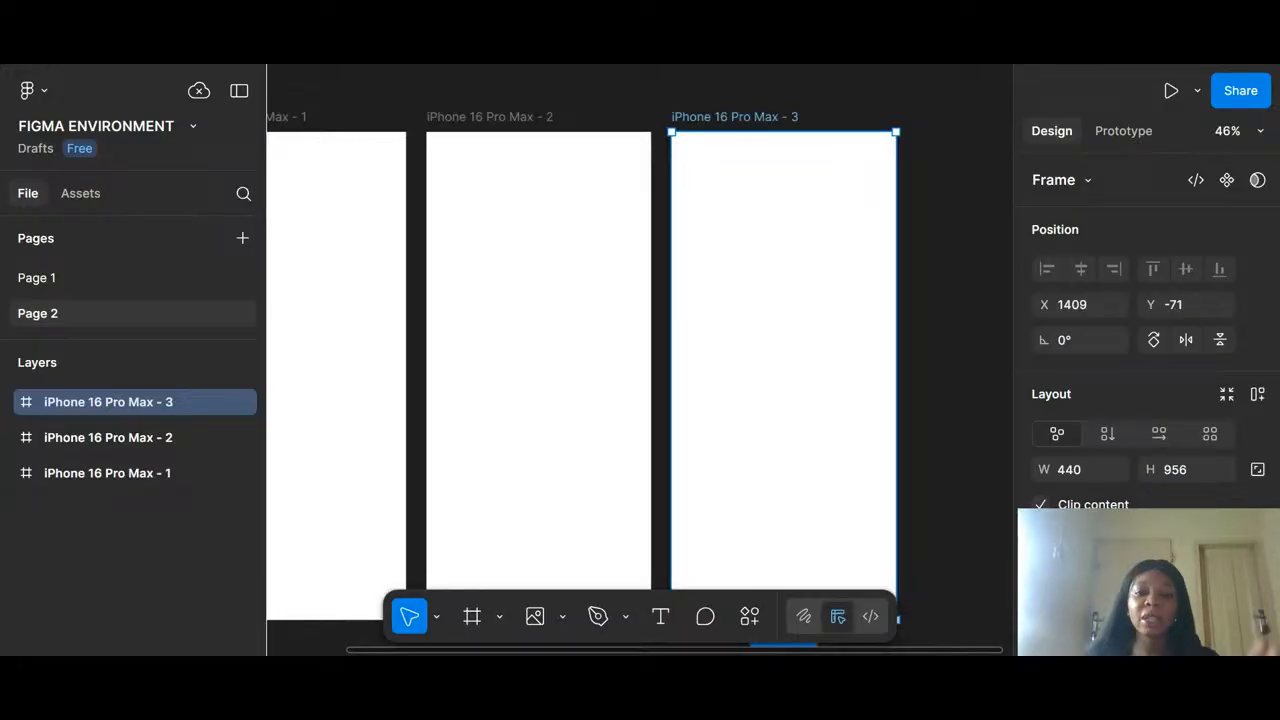
{"action": "key", "text": "ctrl+minus"}
{"action": "key", "text": "ctrl+minus"}
{"action": "key", "text": "ctrl+equal"}
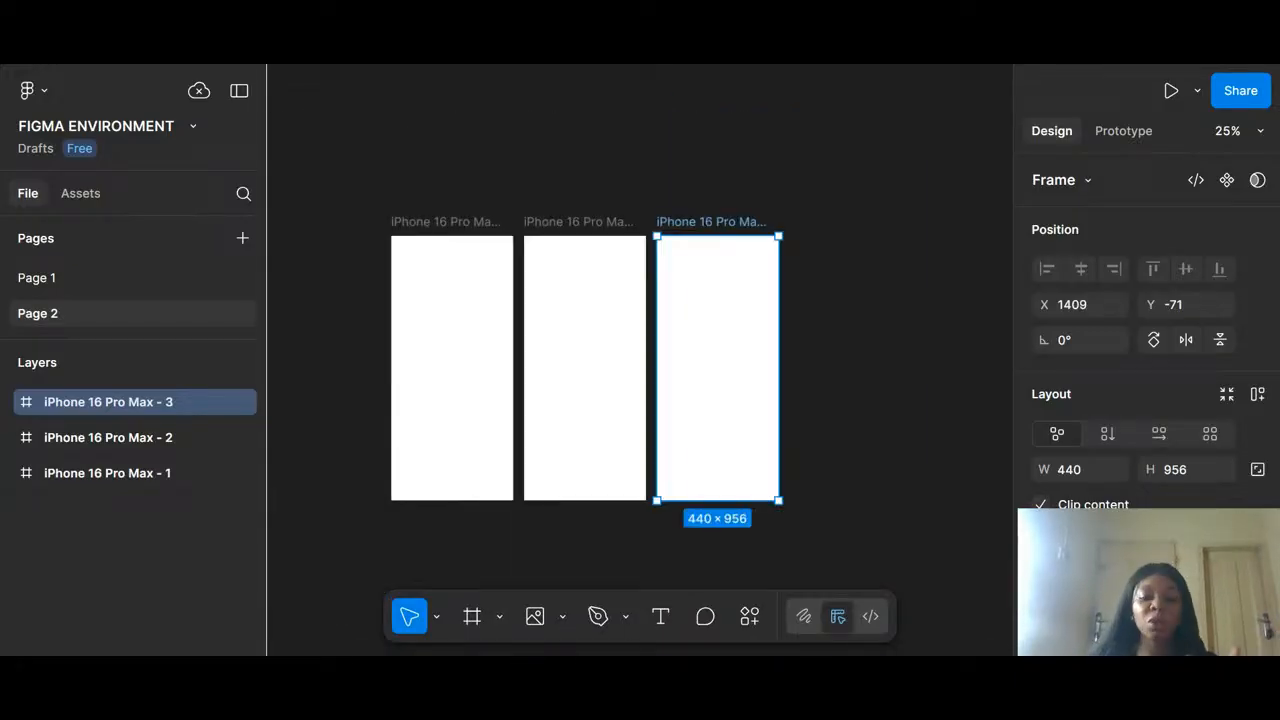
{"action": "key", "text": "ctrl+equal"}
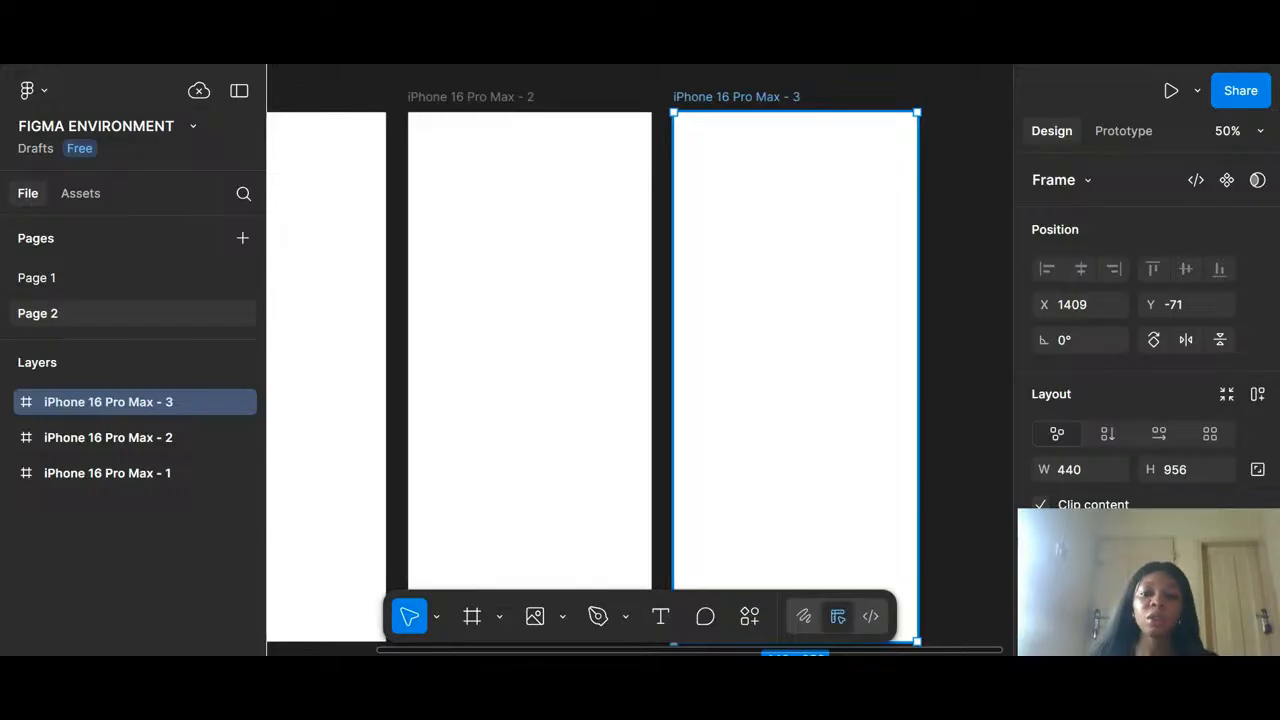
Delete the two duplicated iPhone 16 Pro Max frames, leaving only the original on the canvas.
{"action": "key", "text": "Delete"}
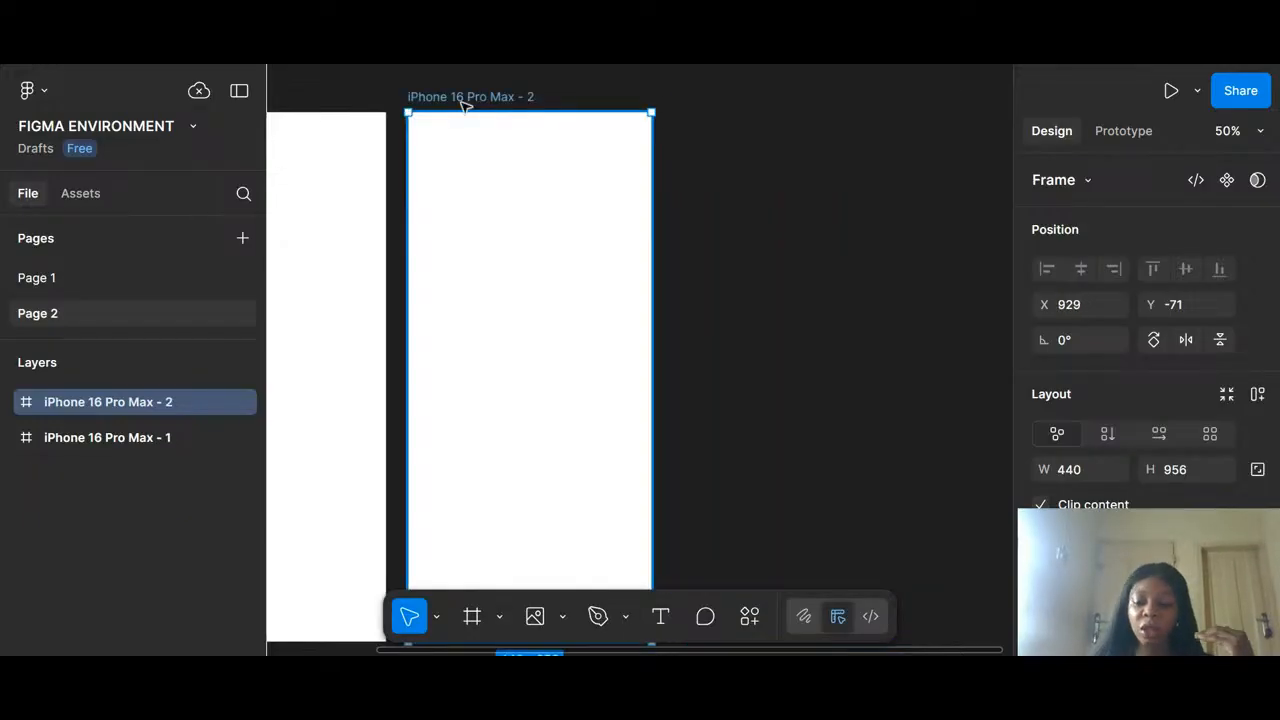
{"action": "key", "text": "Delete"}
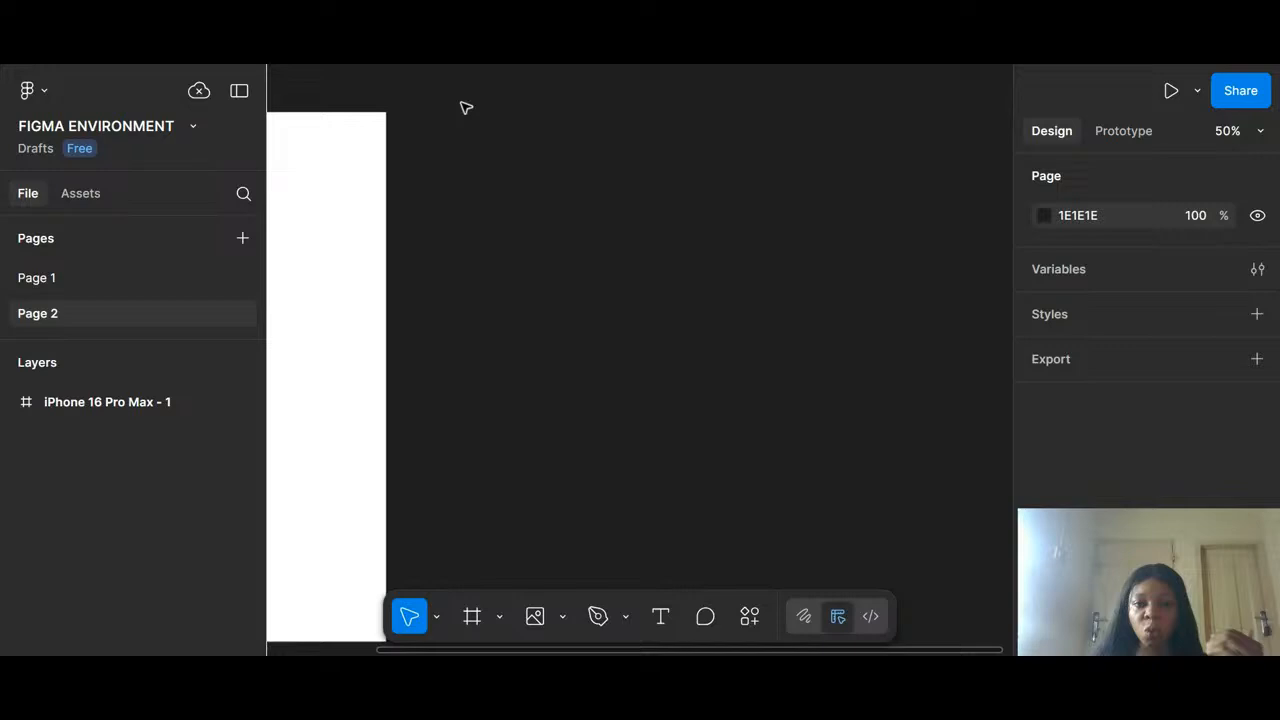
{"action": "key", "text": "shift+1"}
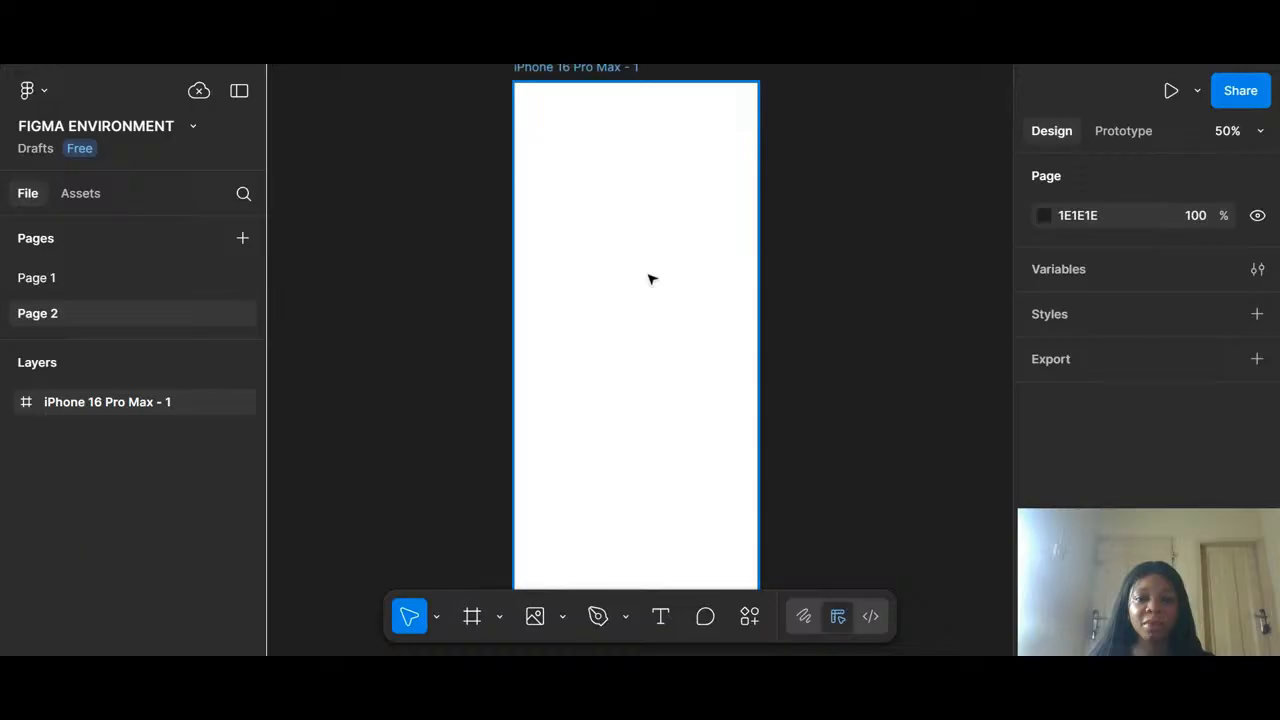
{"action": "scroll", "coordinate": [650, 280], "scroll_direction": "down", "scroll_amount": 3}
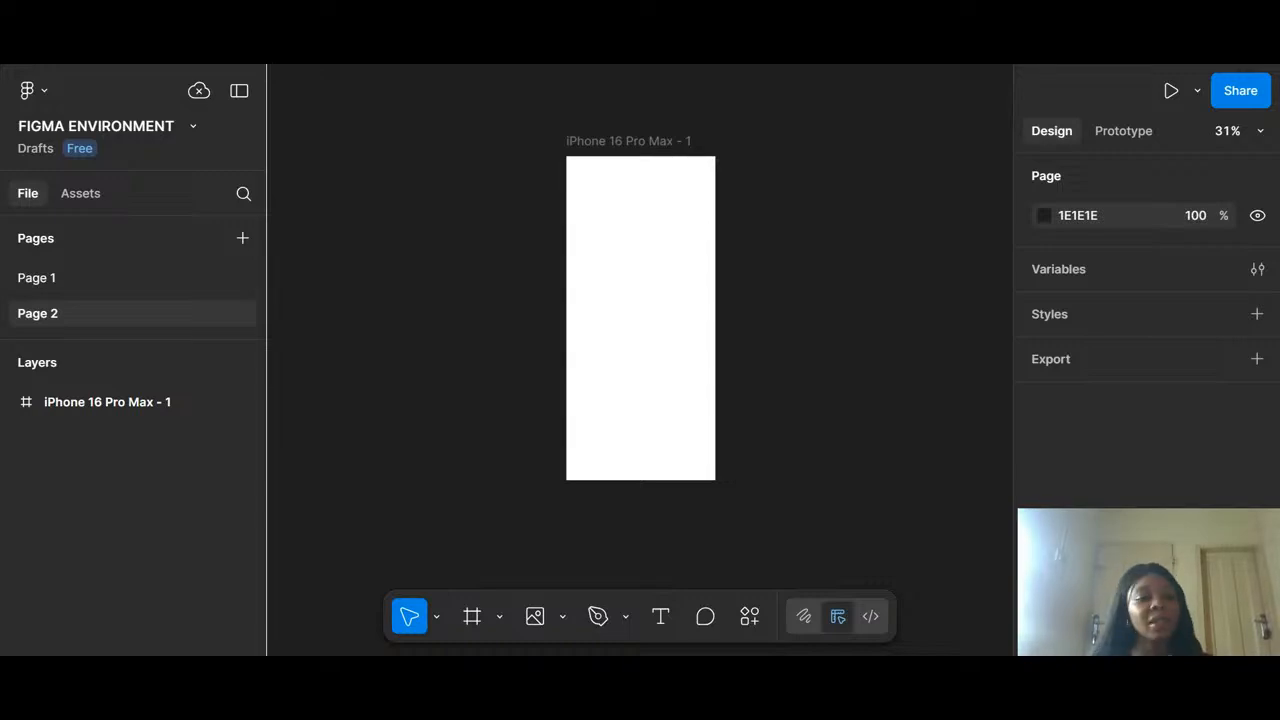
Reduce the height of the page list to give the layer list more room.
{"action": "left_click_drag", "start_coordinate": [184, 341], "coordinate": [100, 167]}
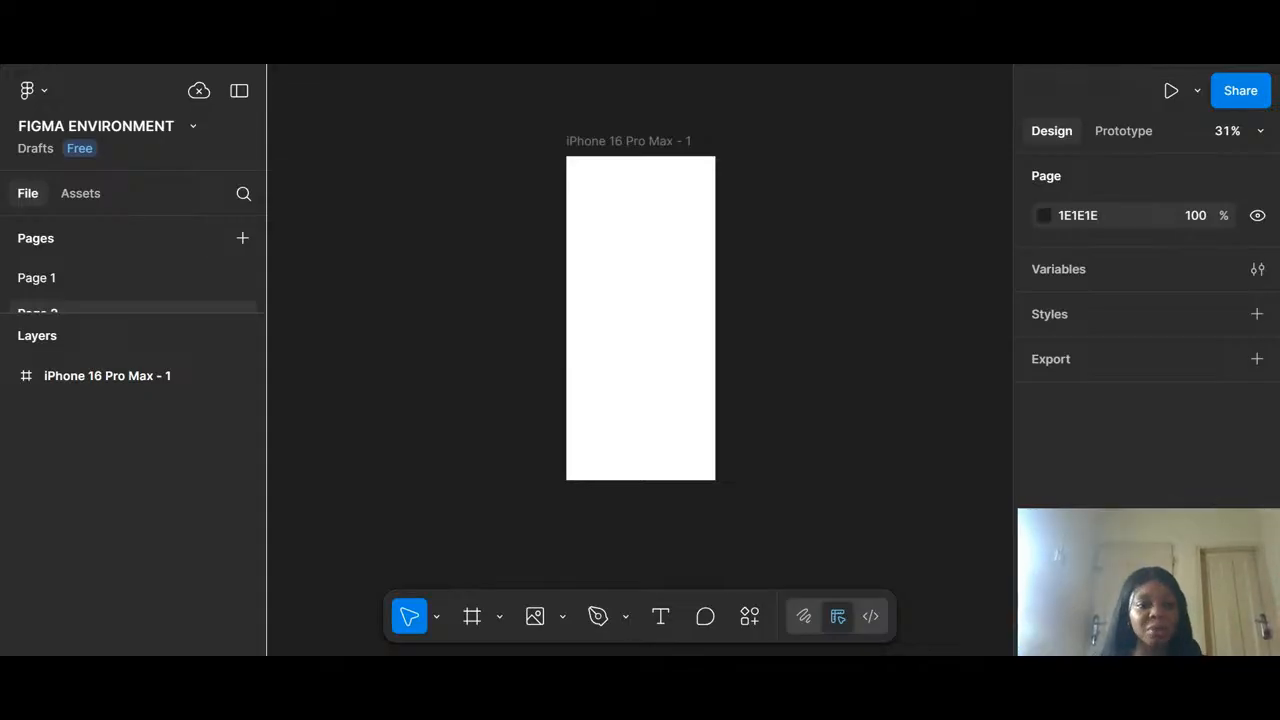
Resize the page list so Page 1 and Page 2 both fit just above the layer list.
{"action": "mouse_move", "coordinate": [133, 315]}
{"action": "left_mouse_down"}
{"action": "mouse_move", "coordinate": [120, 628]}
{"action": "mouse_move", "coordinate": [126, 314]}
{"action": "left_mouse_up"}
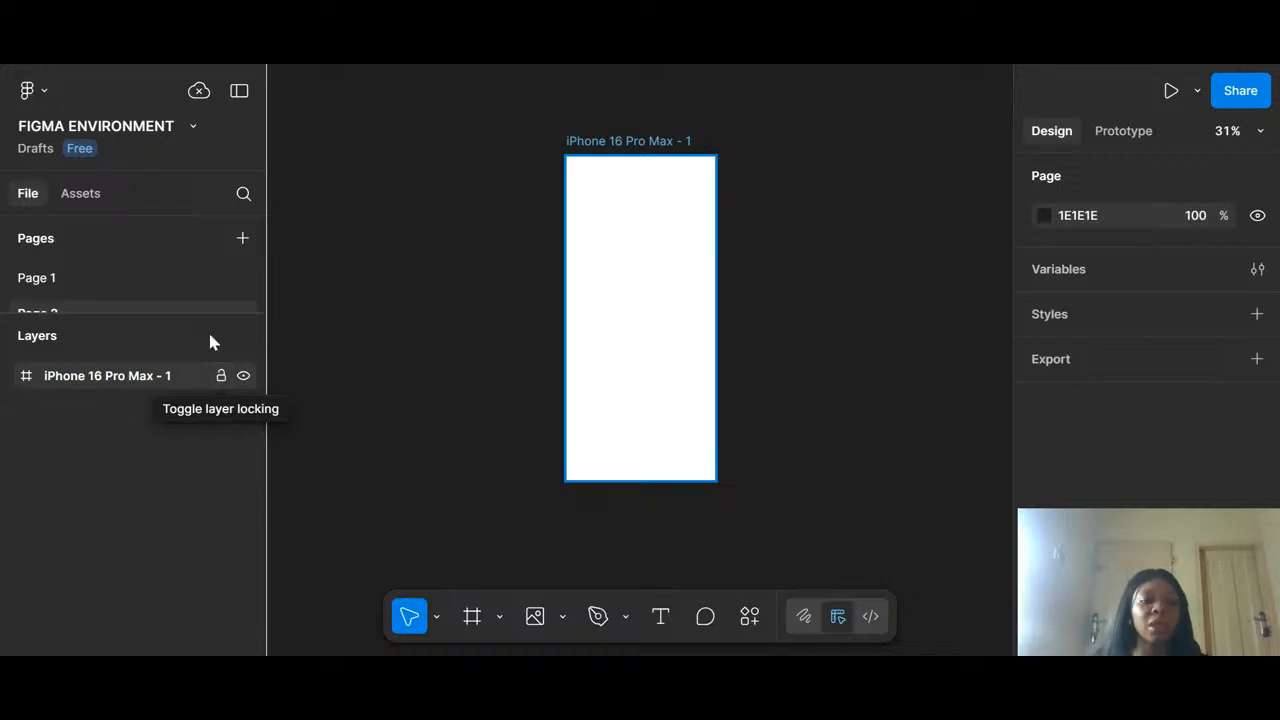
{"action": "left_click_drag", "start_coordinate": [182, 313], "coordinate": [180, 449]}
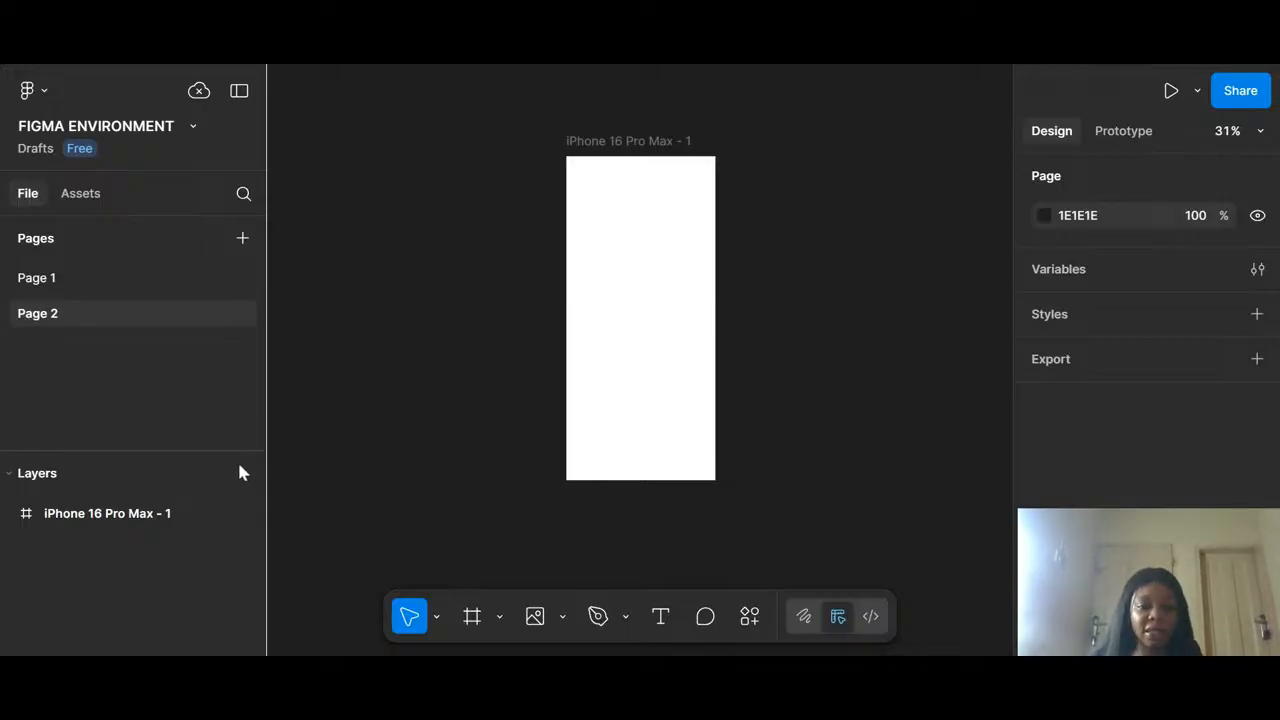
{"action": "left_click_drag", "start_coordinate": [218, 450], "coordinate": [240, 330]}
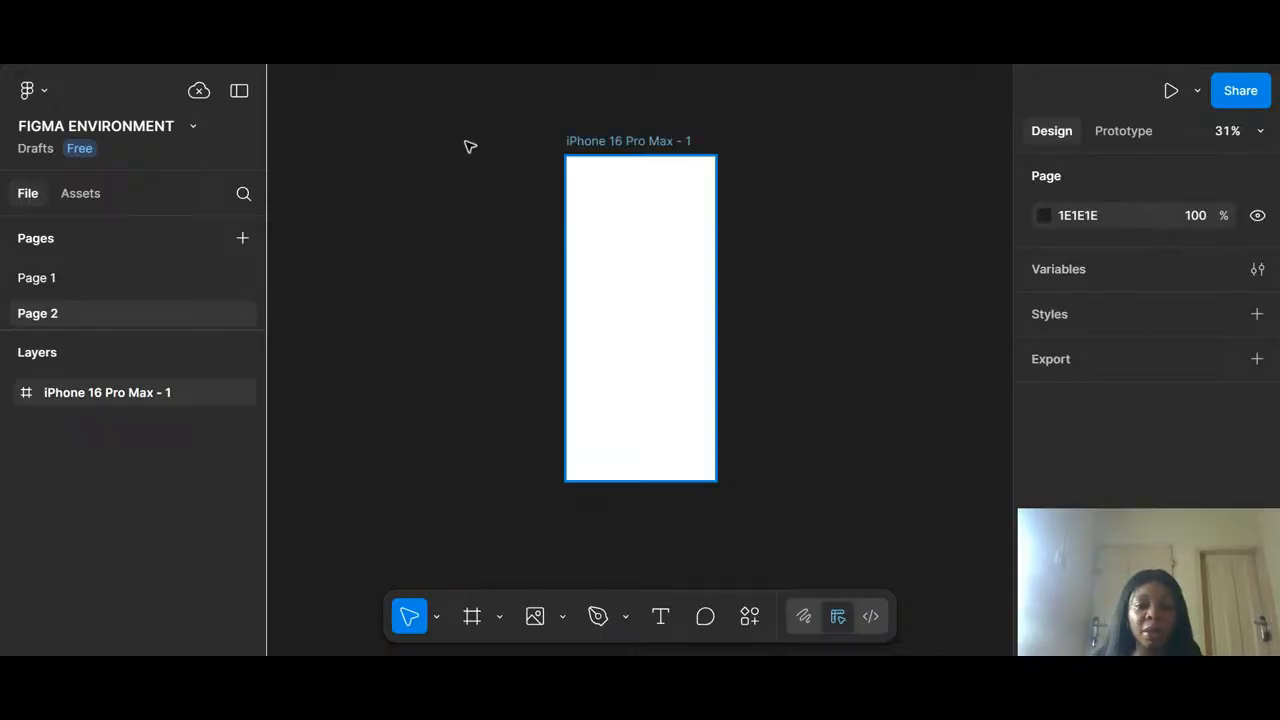
Move the iPhone 16 Pro Max frame to about X -51, Y -91 and draw a rectangle about 471 × 956 beside it.
{"action": "left_click_drag", "start_coordinate": [635, 146], "coordinate": [467, 140]}
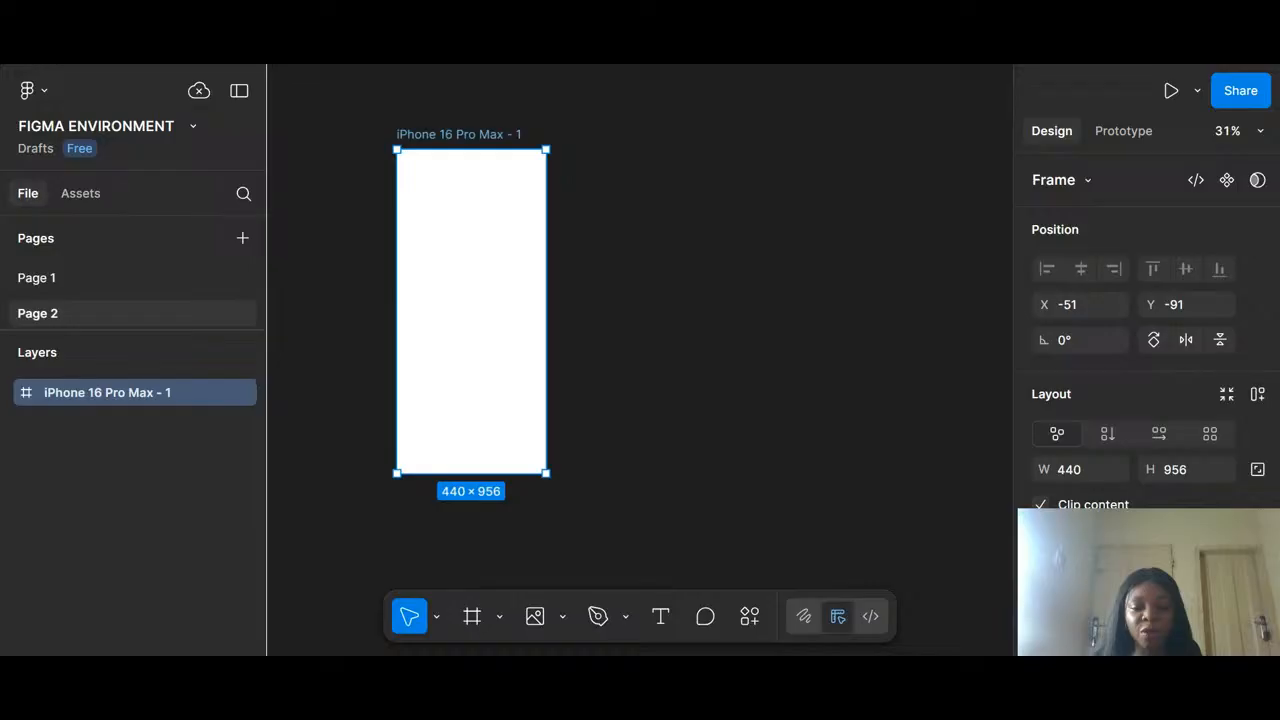
{"action": "left_click", "coordinate": [562, 616]}
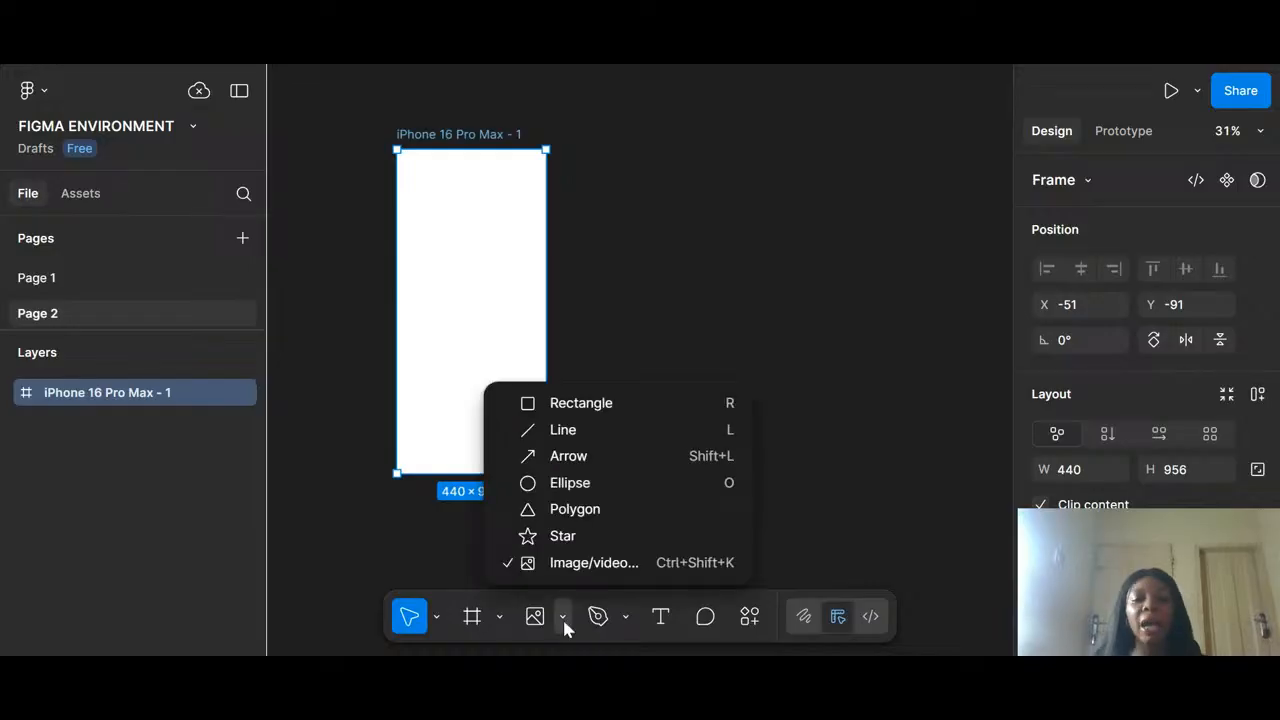
{"action": "left_click", "coordinate": [574, 405]}
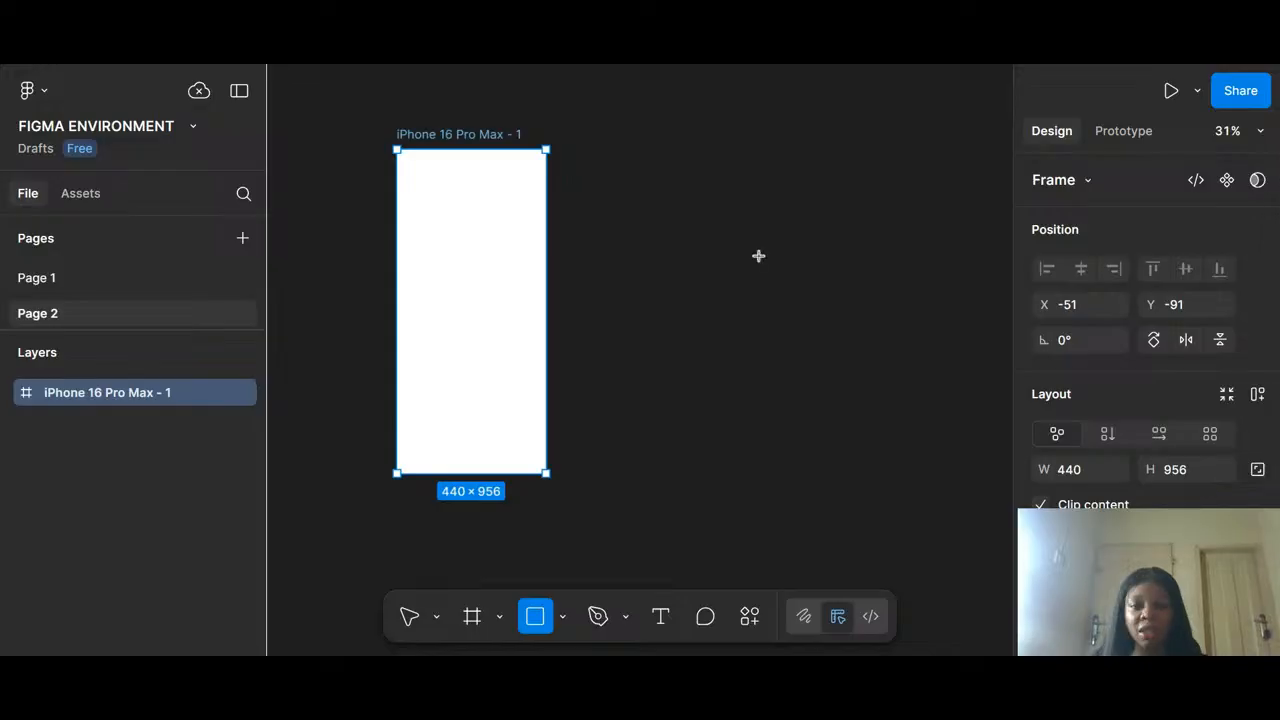
{"action": "mouse_move", "coordinate": [597, 150]}
{"action": "left_mouse_down"}
{"action": "mouse_move", "coordinate": [838, 326]}
{"action": "mouse_move", "coordinate": [748, 455]}
{"action": "mouse_move", "coordinate": [756, 474]}
{"action": "left_mouse_up"}
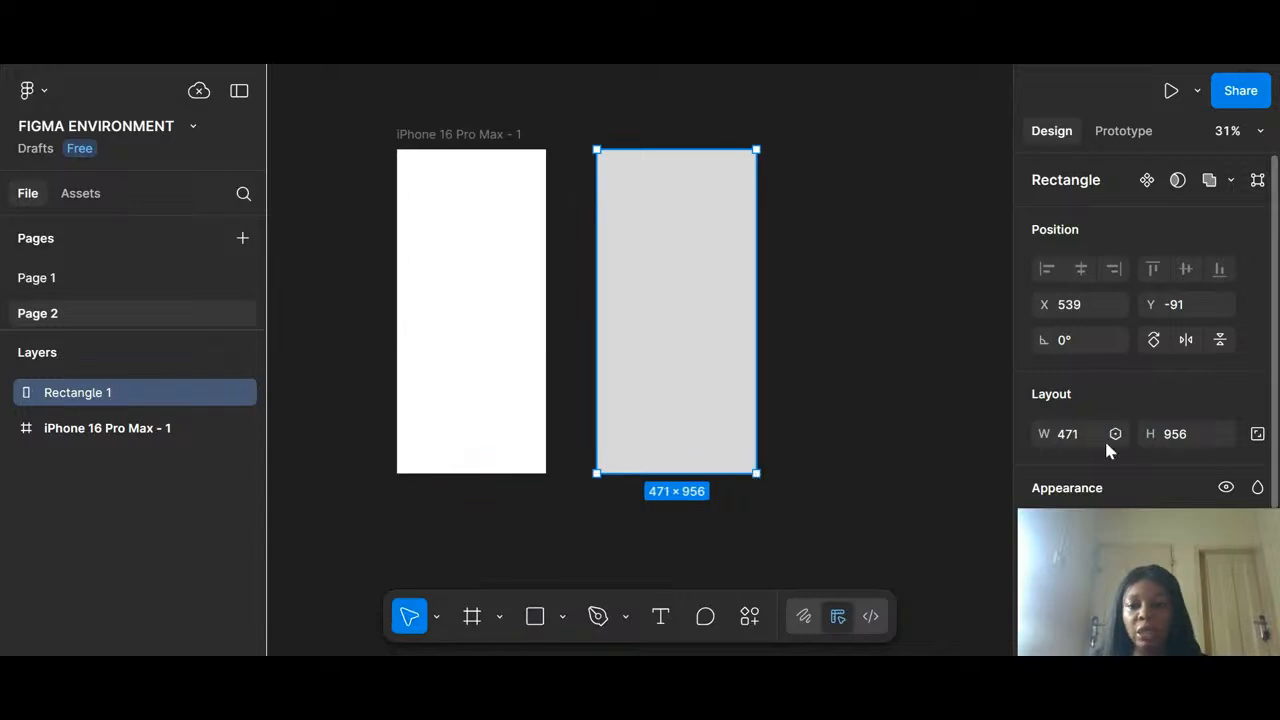
Set the rectangle's width to 440 and move it closer to the iPhone frame, to about X 418.
{"action": "left_click", "coordinate": [1113, 435]}
{"action": "left_click", "coordinate": [1086, 432]}
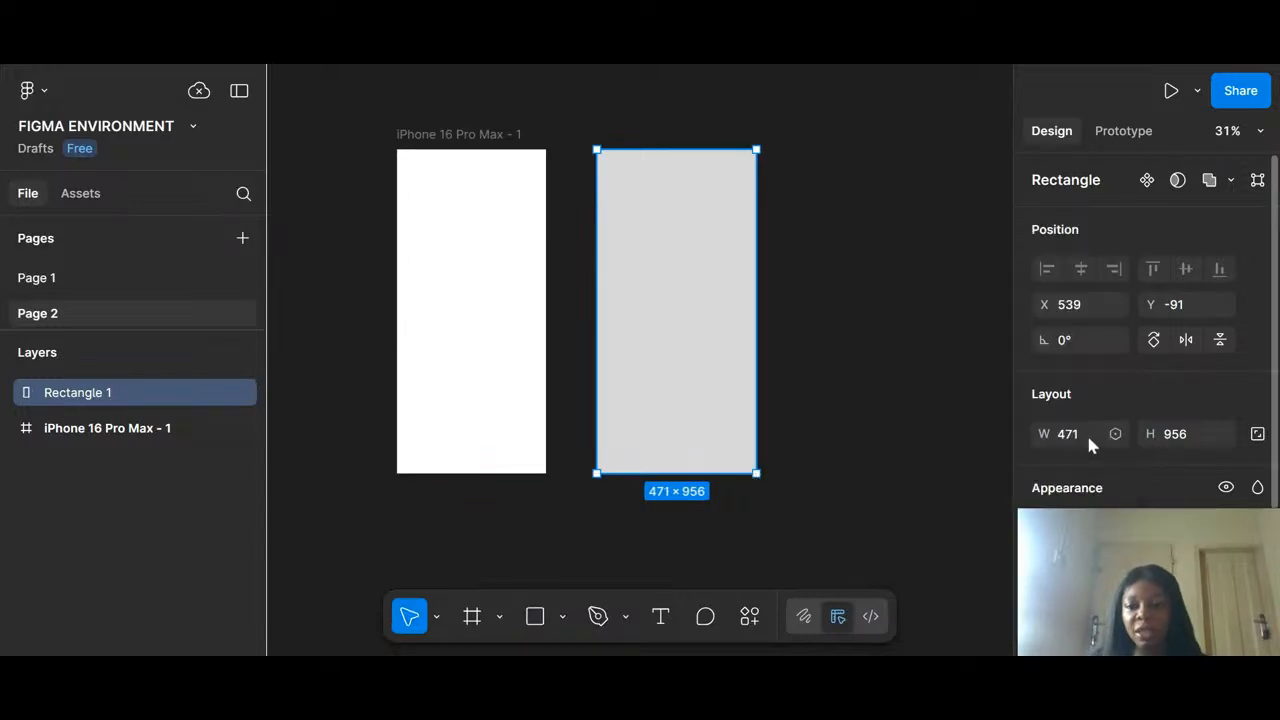
{"action": "type", "text": "440"}
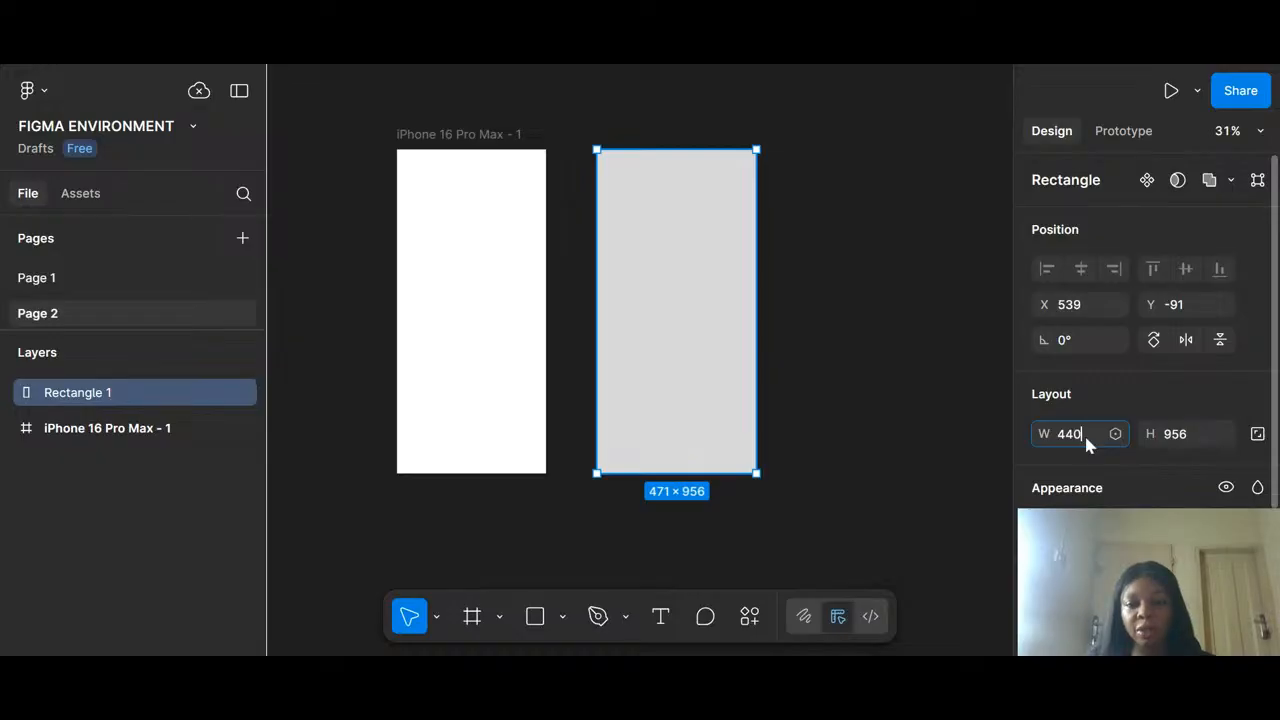
{"action": "key", "text": "Return"}
{"action": "mouse_move", "coordinate": [615, 330]}
{"action": "left_mouse_down"}
{"action": "mouse_move", "coordinate": [583, 329]}
{"action": "mouse_move", "coordinate": [598, 340]}
{"action": "left_mouse_up"}
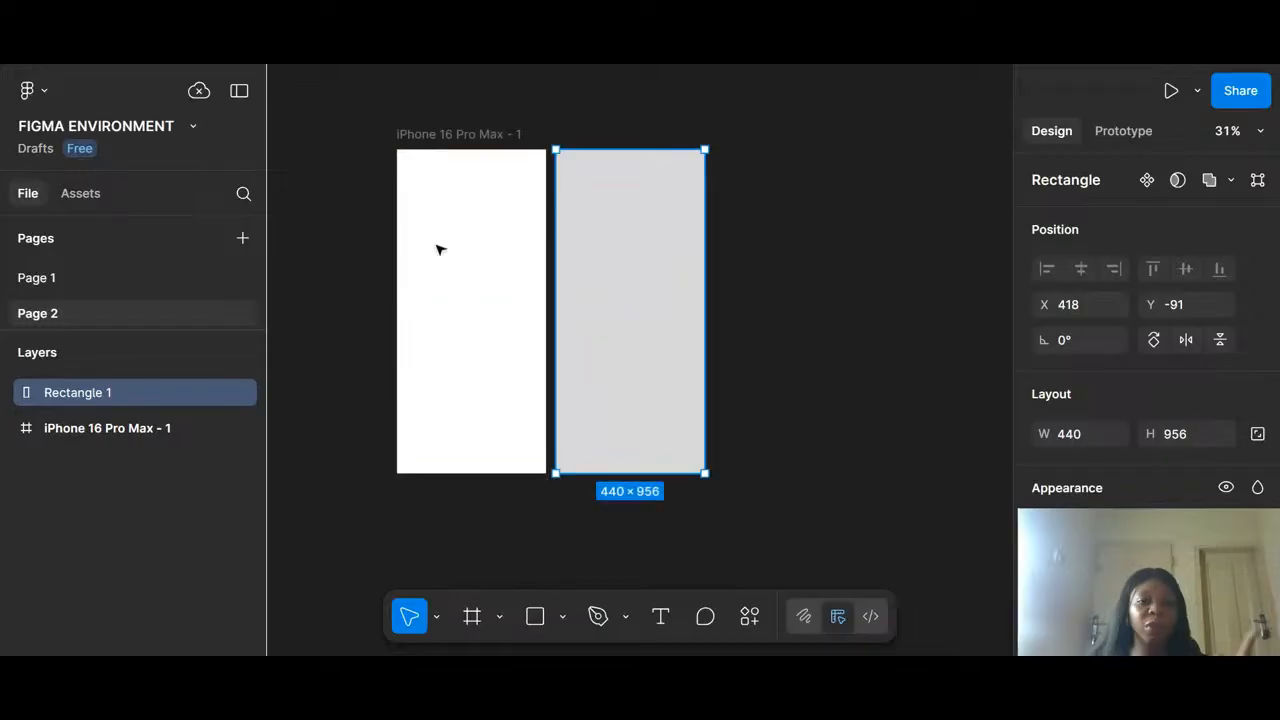
Change the rectangle's fill colour to white, FFFFFF.
{"action": "scroll", "coordinate": [437, 249], "scroll_direction": "up", "scroll_amount": 3}
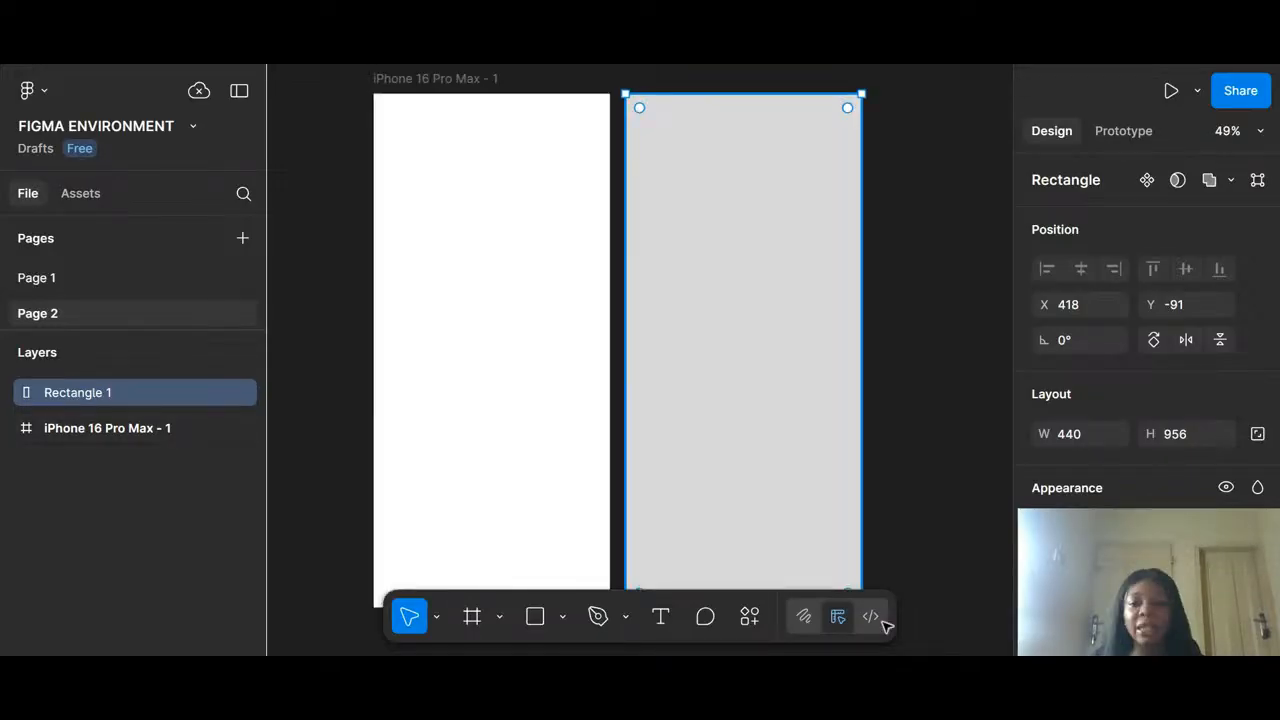
{"action": "scroll", "coordinate": [778, 303], "scroll_direction": "down", "scroll_amount": 1}
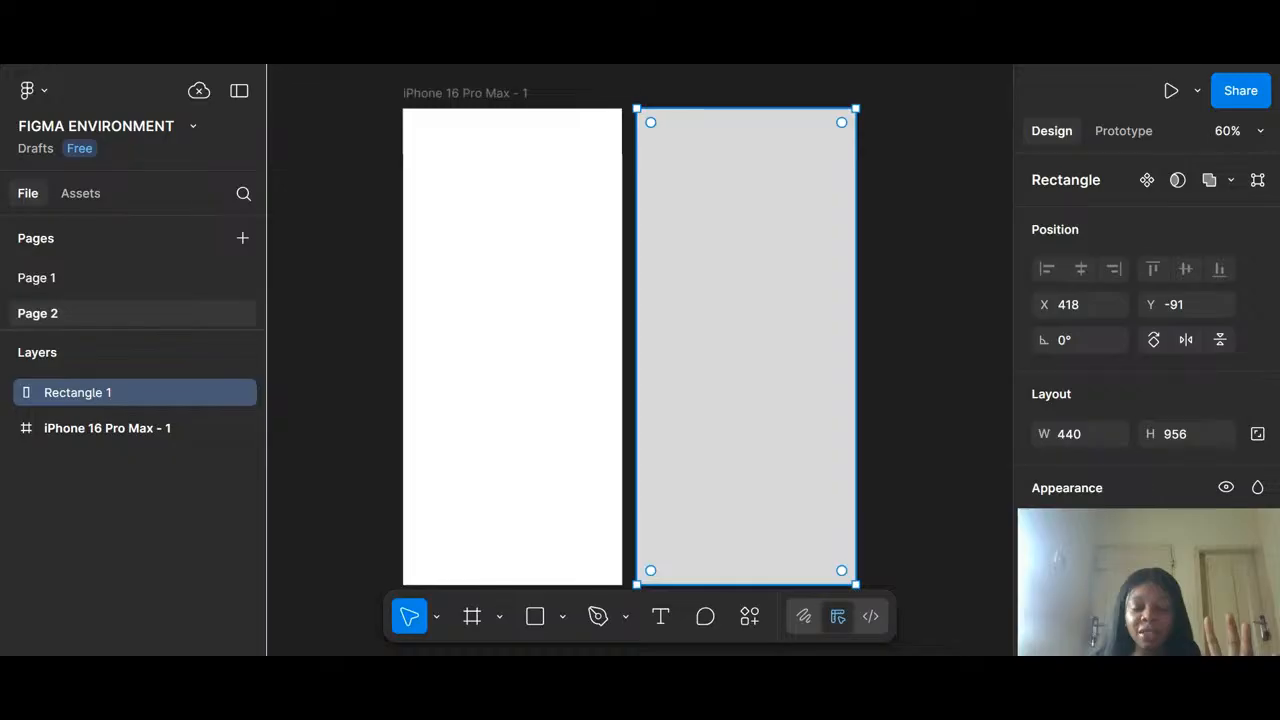
{"action": "left_click", "coordinate": [1046, 435]}
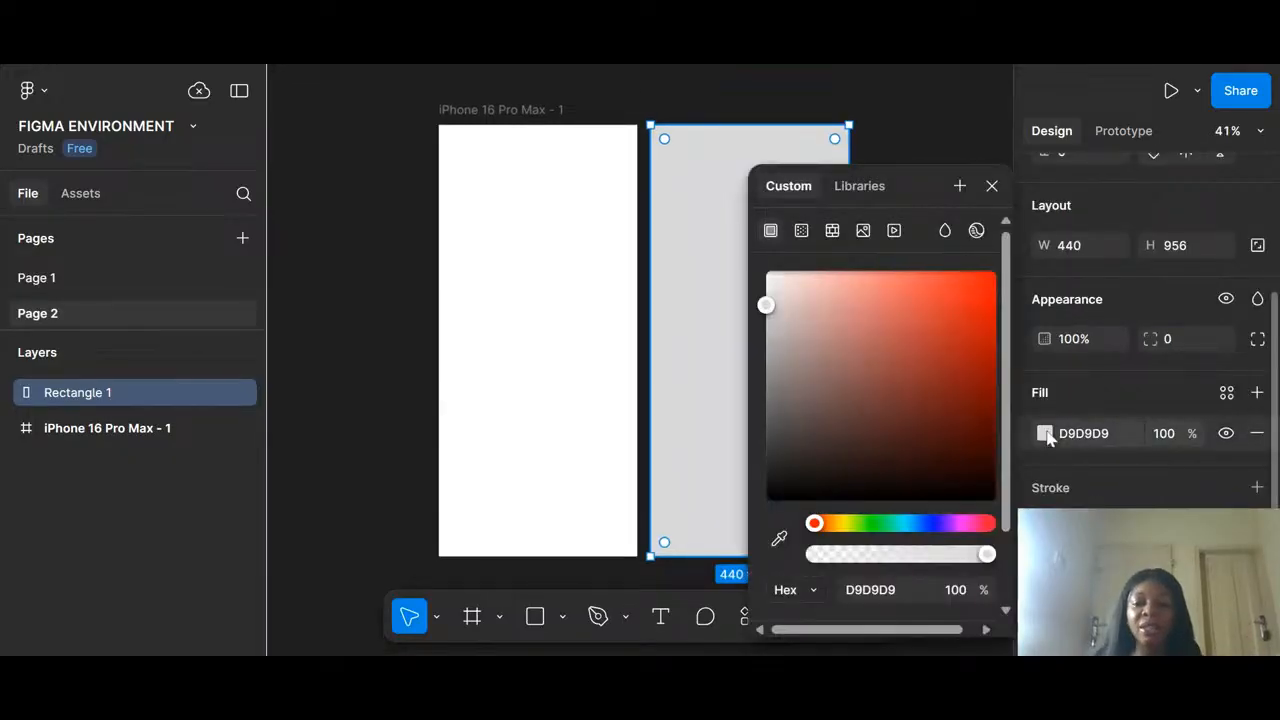
{"action": "left_click", "coordinate": [1097, 434]}
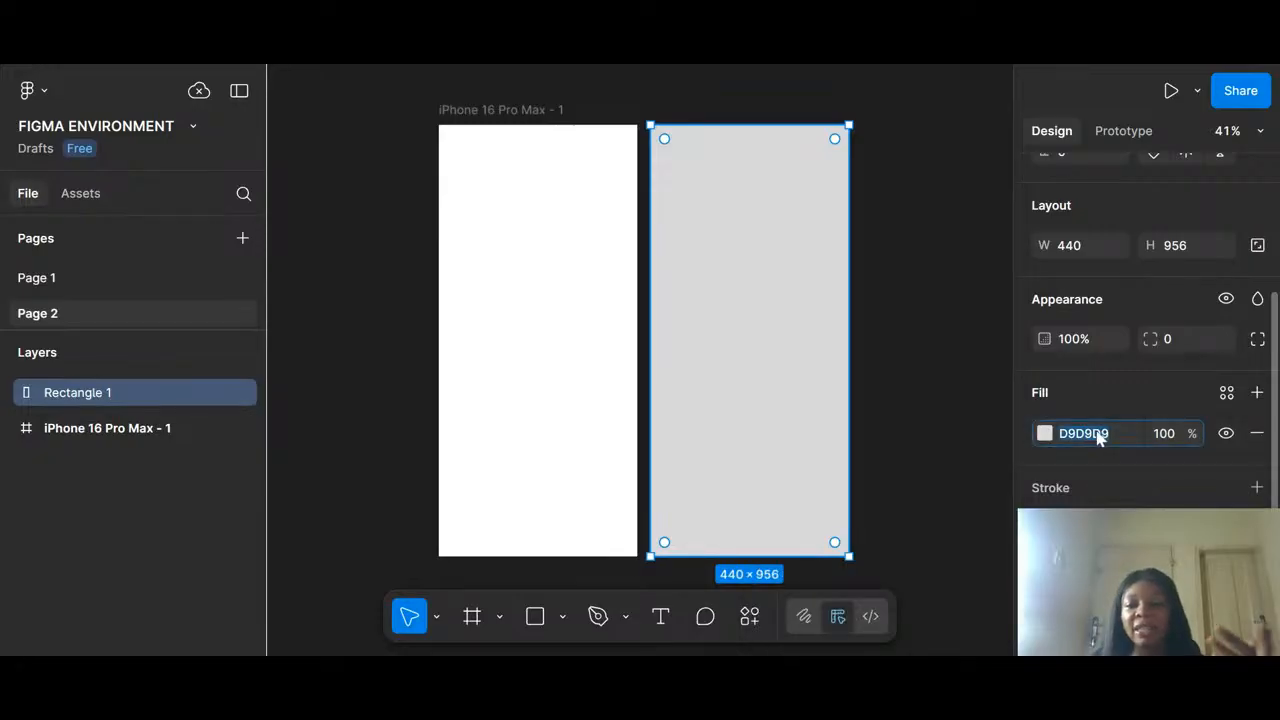
{"action": "left_click", "coordinate": [1046, 434]}
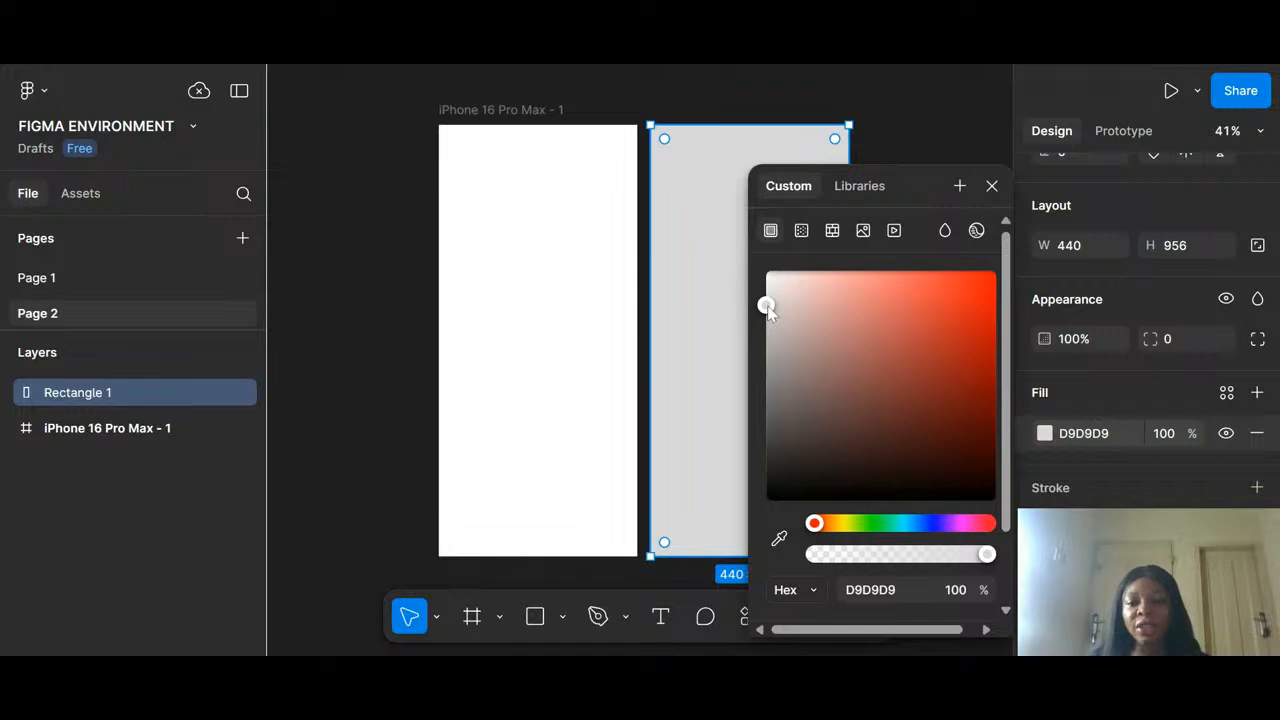
{"action": "left_click_drag", "start_coordinate": [767, 306], "coordinate": [765, 271]}
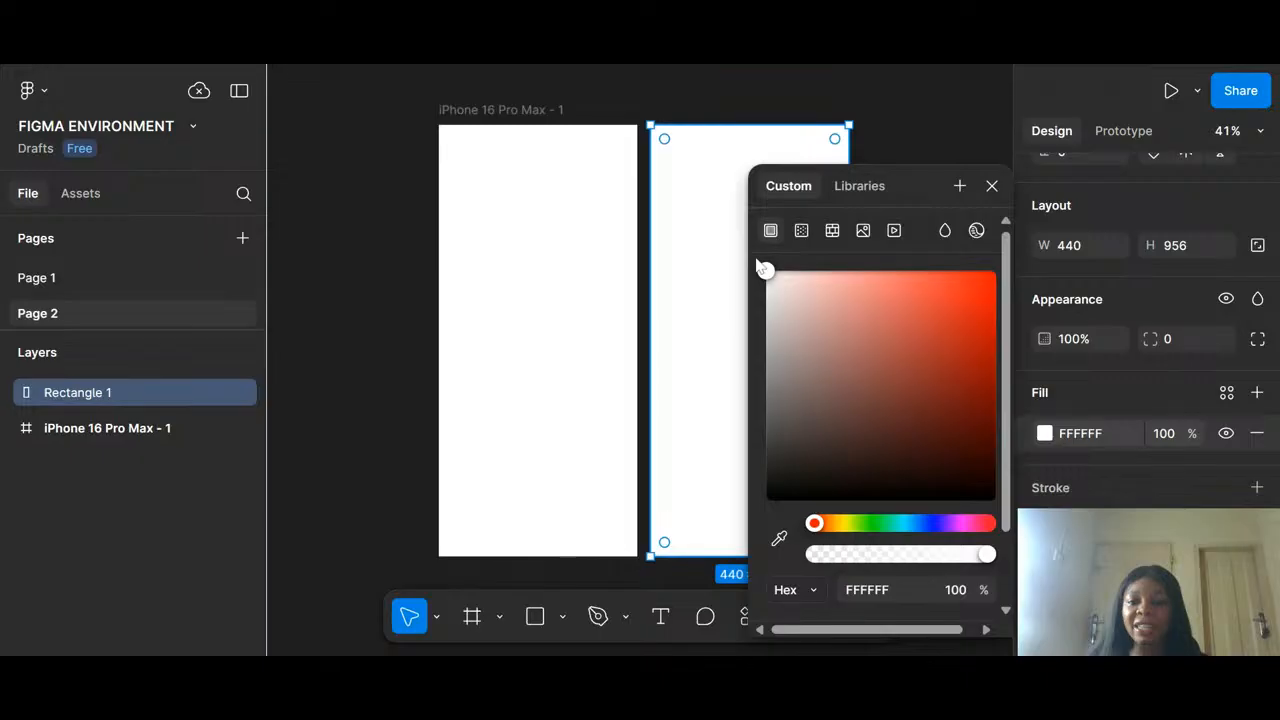
Try black (000000) and grey as the rectangle's fill, return it to white (FFFFFF) and deselect the rectangle.
{"action": "left_click_drag", "start_coordinate": [762, 269], "coordinate": [748, 520]}
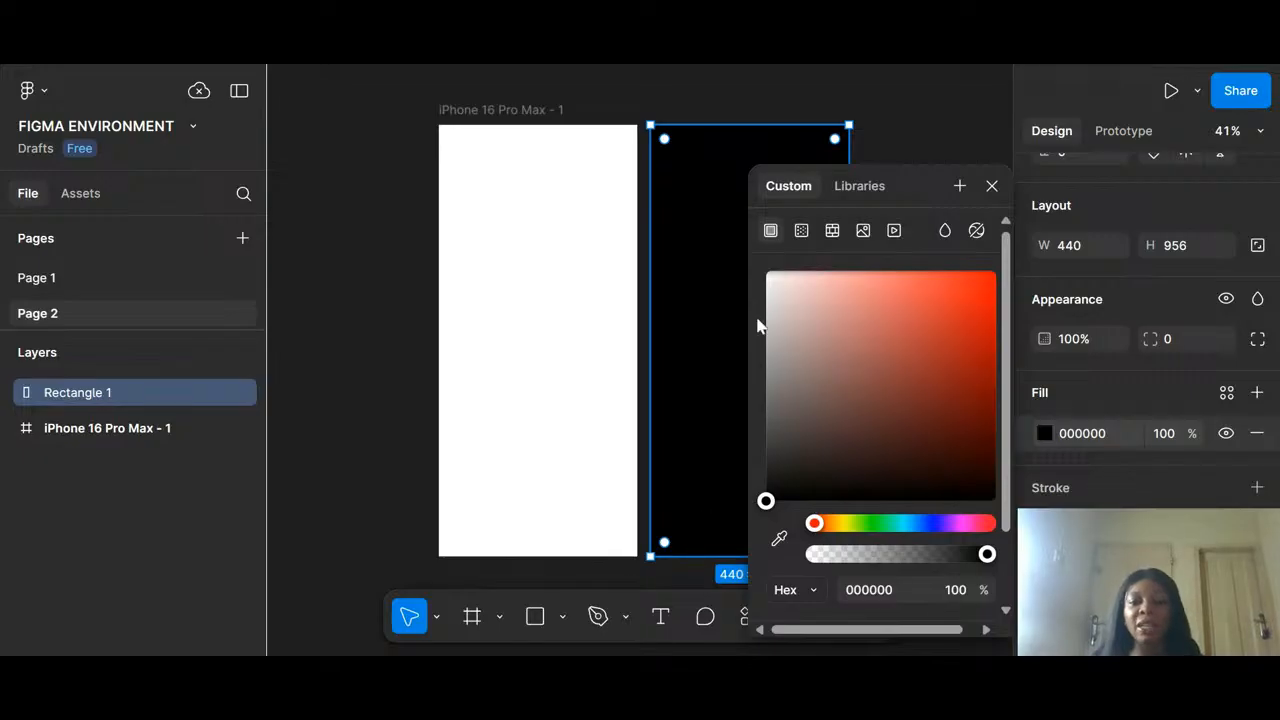
{"action": "left_click_drag", "start_coordinate": [766, 497], "coordinate": [760, 322]}
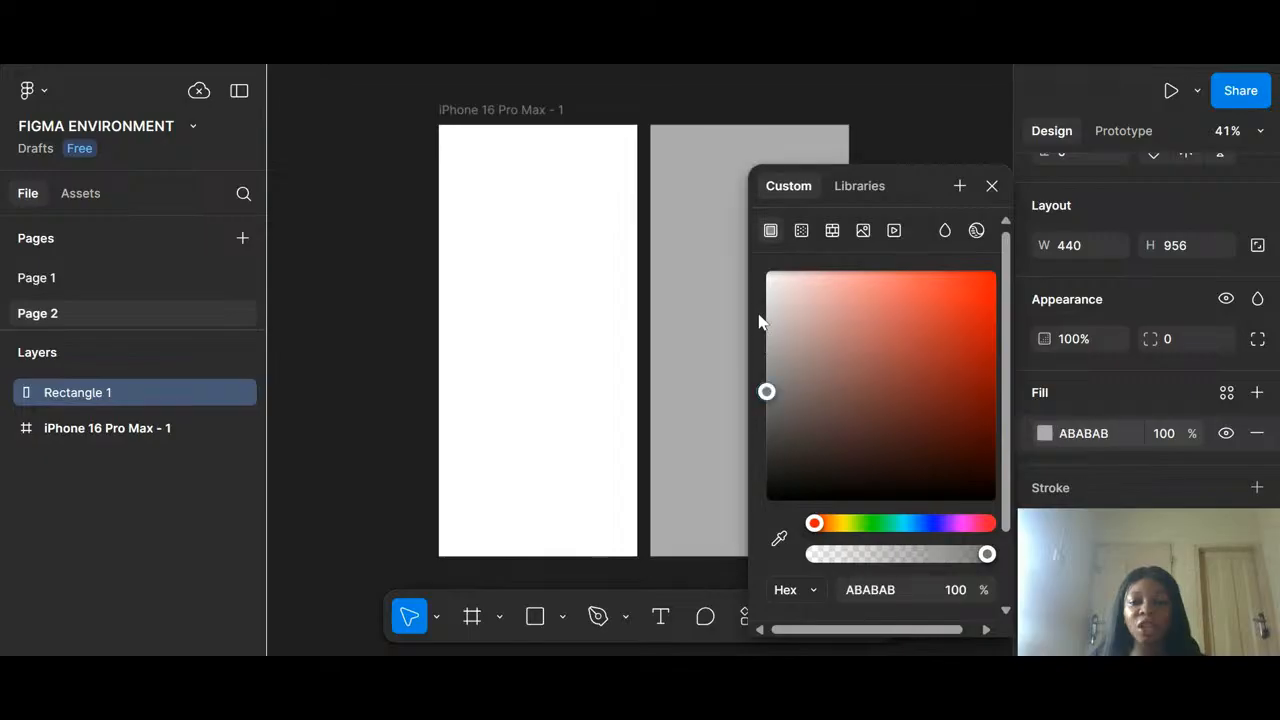
{"action": "left_click_drag", "start_coordinate": [760, 320], "coordinate": [757, 243]}
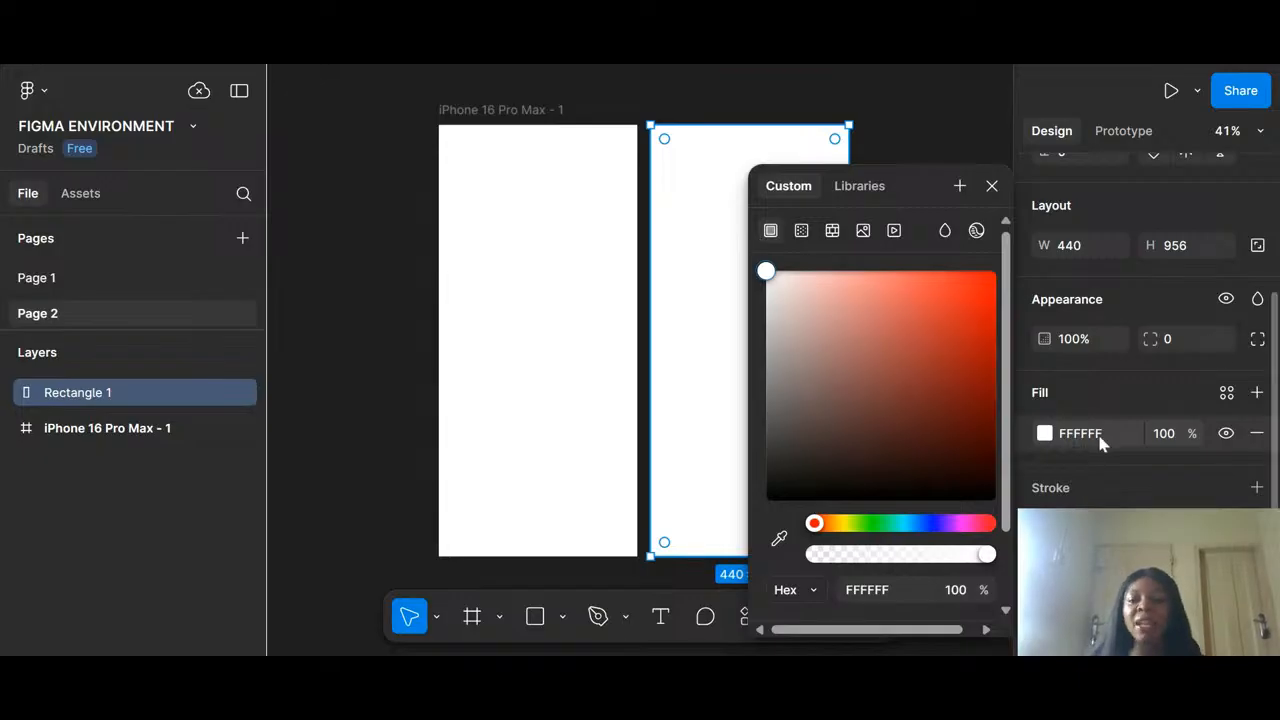
{"action": "left_click", "coordinate": [992, 185]}
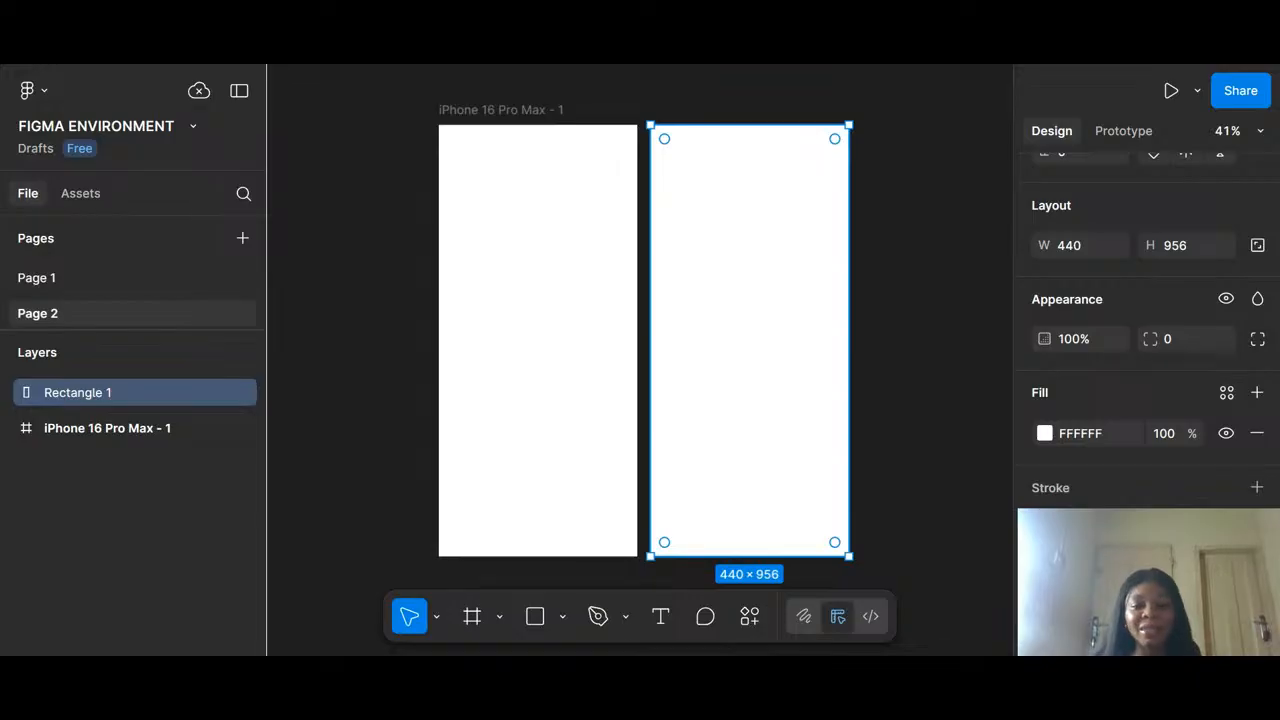
{"action": "left_click", "coordinate": [905, 228]}
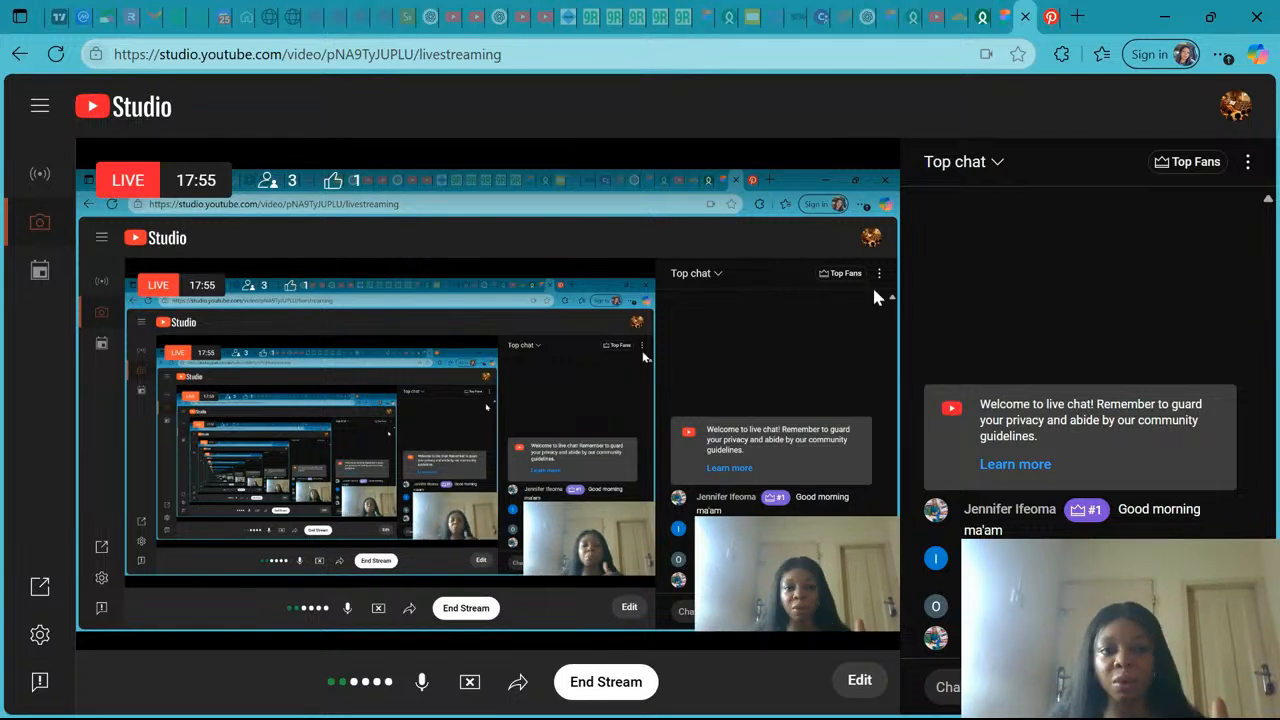
Switch to Pinterest and replace the existing search with one for "ui screen design".
{"action": "left_click", "coordinate": [1048, 17]}
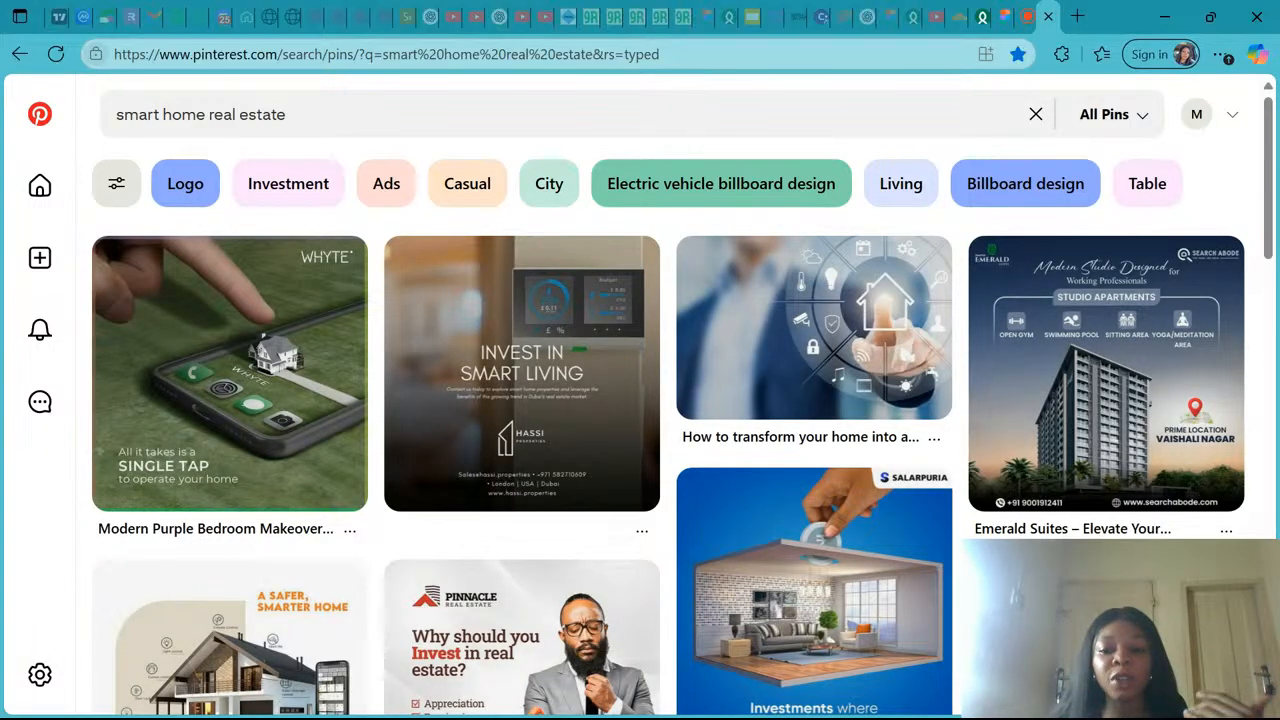
{"action": "left_click", "coordinate": [300, 114]}
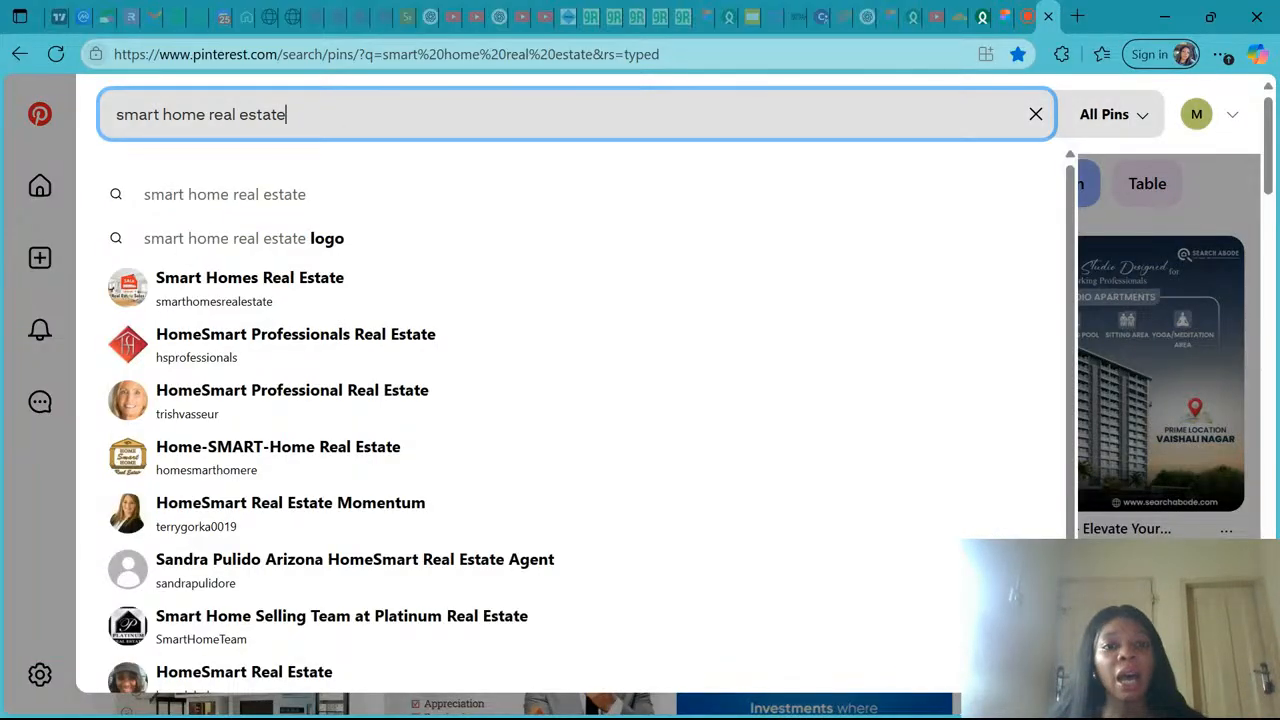
{"action": "left_click_drag", "start_coordinate": [292, 116], "coordinate": [101, 128]}
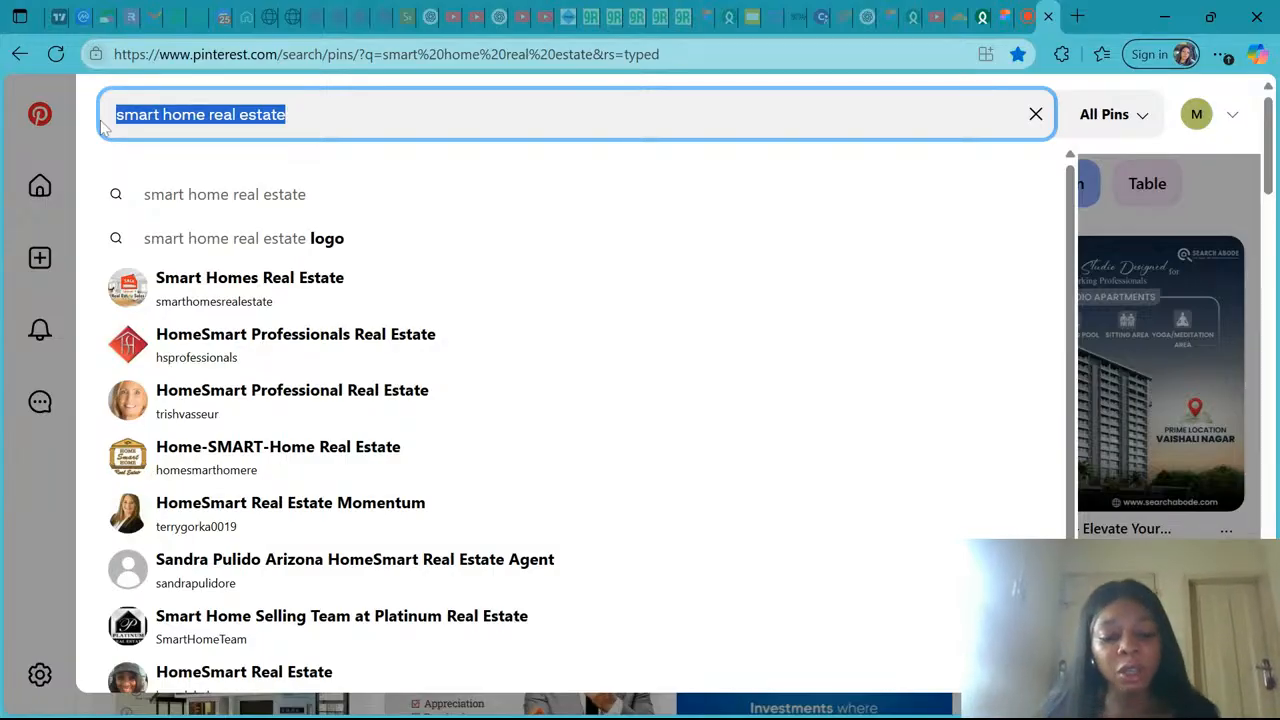
{"action": "type", "text": "On"}
{"action": "key", "text": "BackSpace"}
{"action": "key", "text": "BackSpace"}
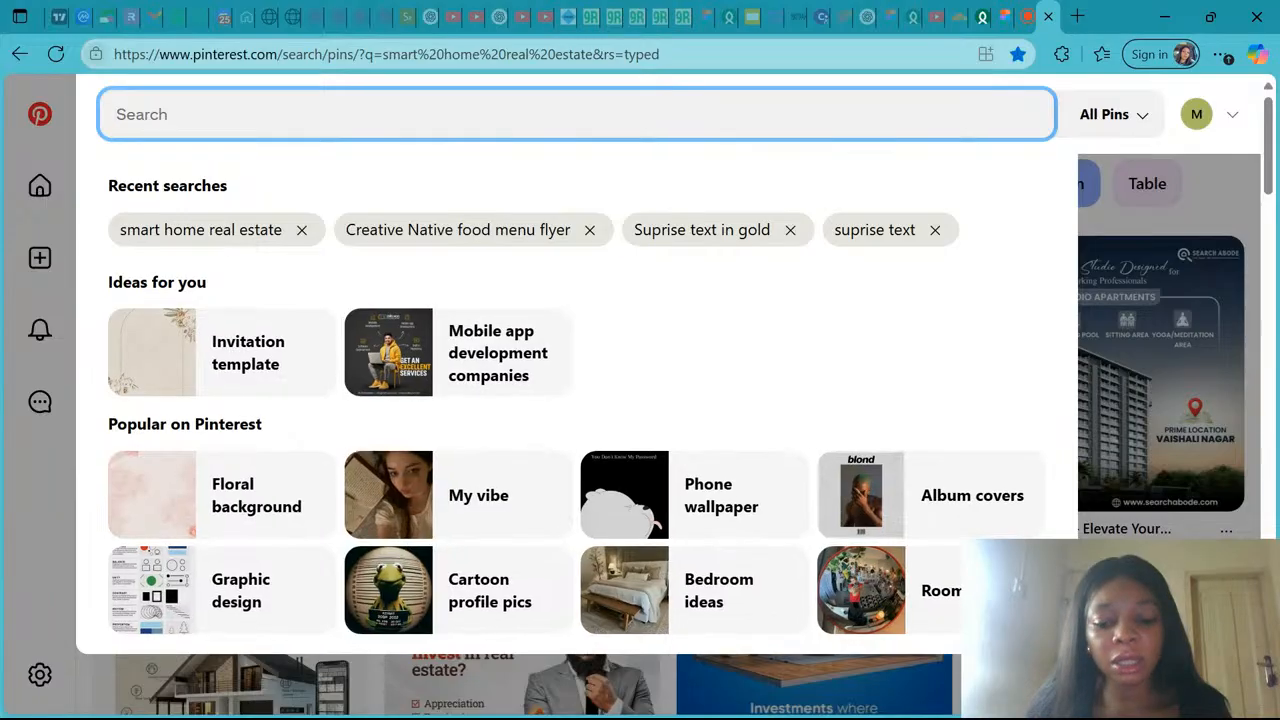
{"action": "type", "text": "ui scree"}
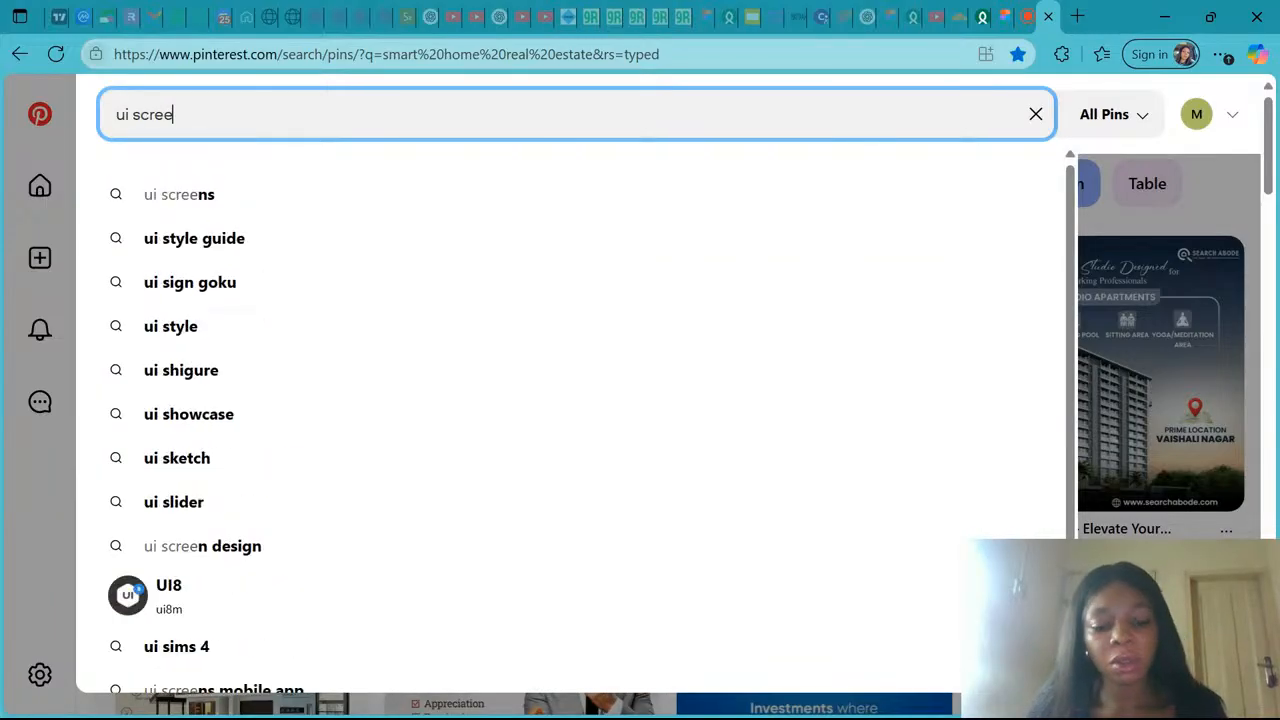
{"action": "type", "text": "ns"}
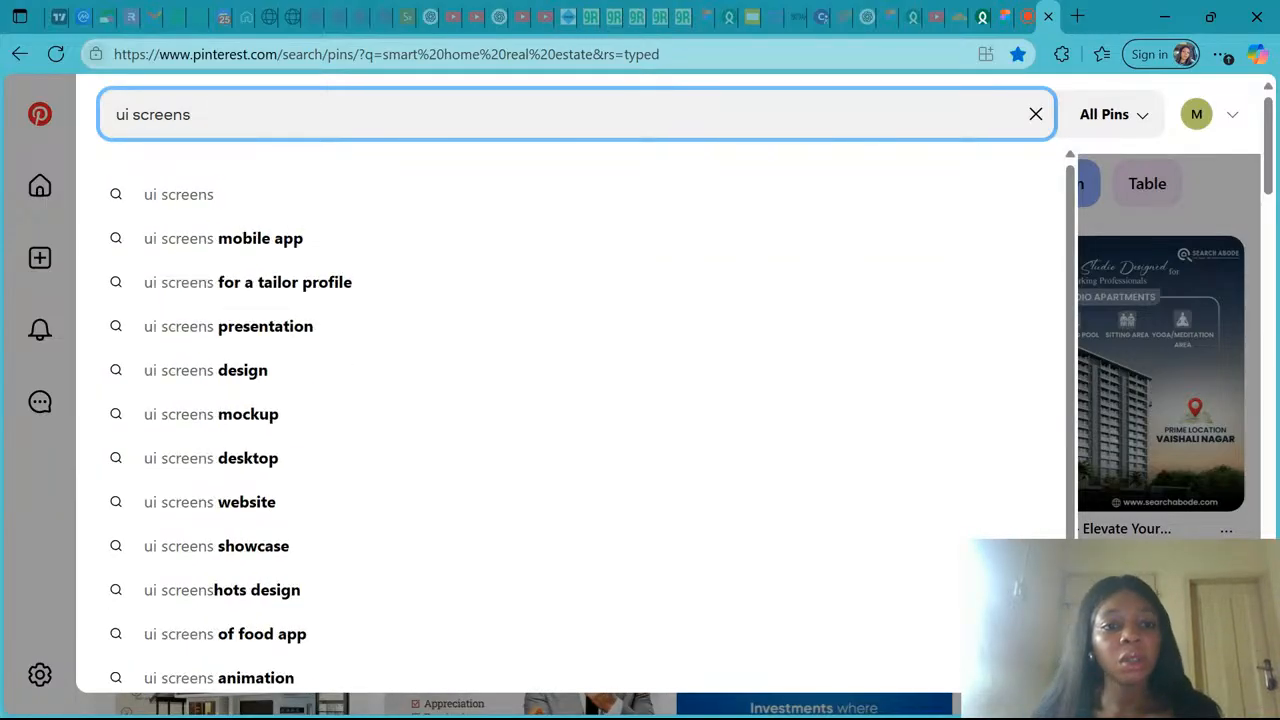
{"action": "left_click", "coordinate": [320, 253]}
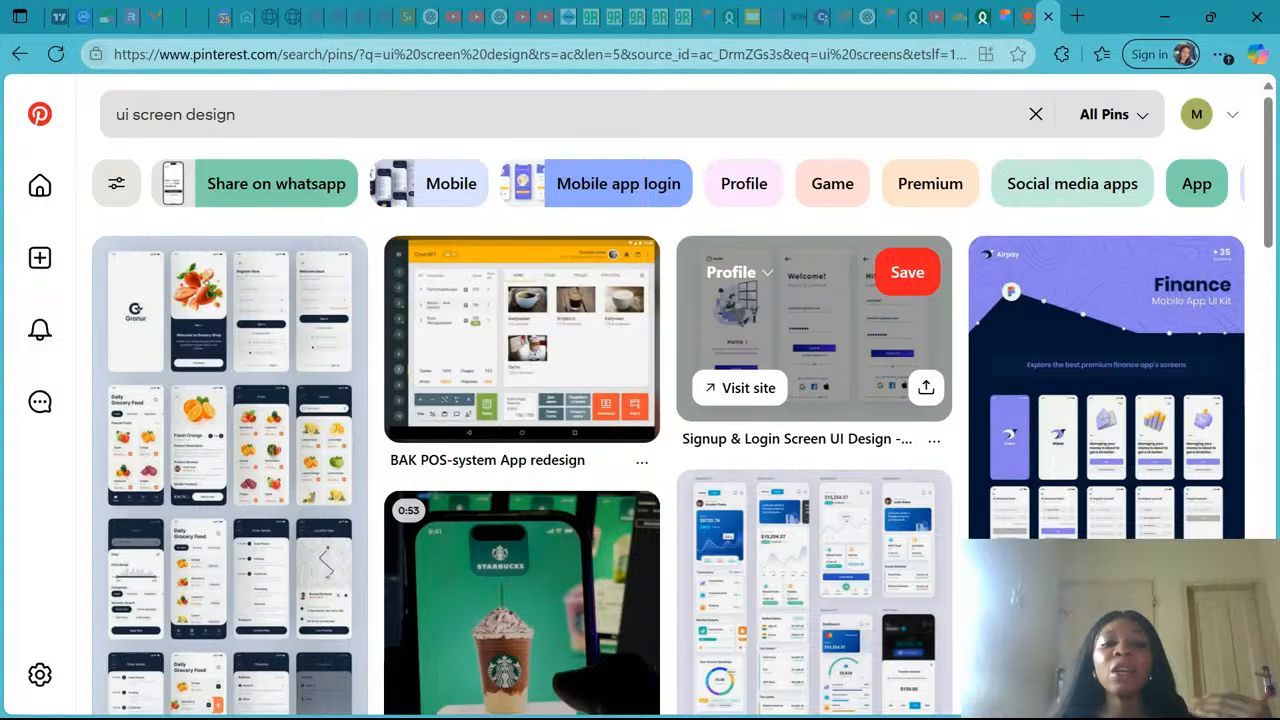
Browse the Pinterest results for mobile app UI screen and UI kit examples.
{"action": "scroll", "coordinate": [926, 388], "scroll_direction": "down", "scroll_amount": 5}
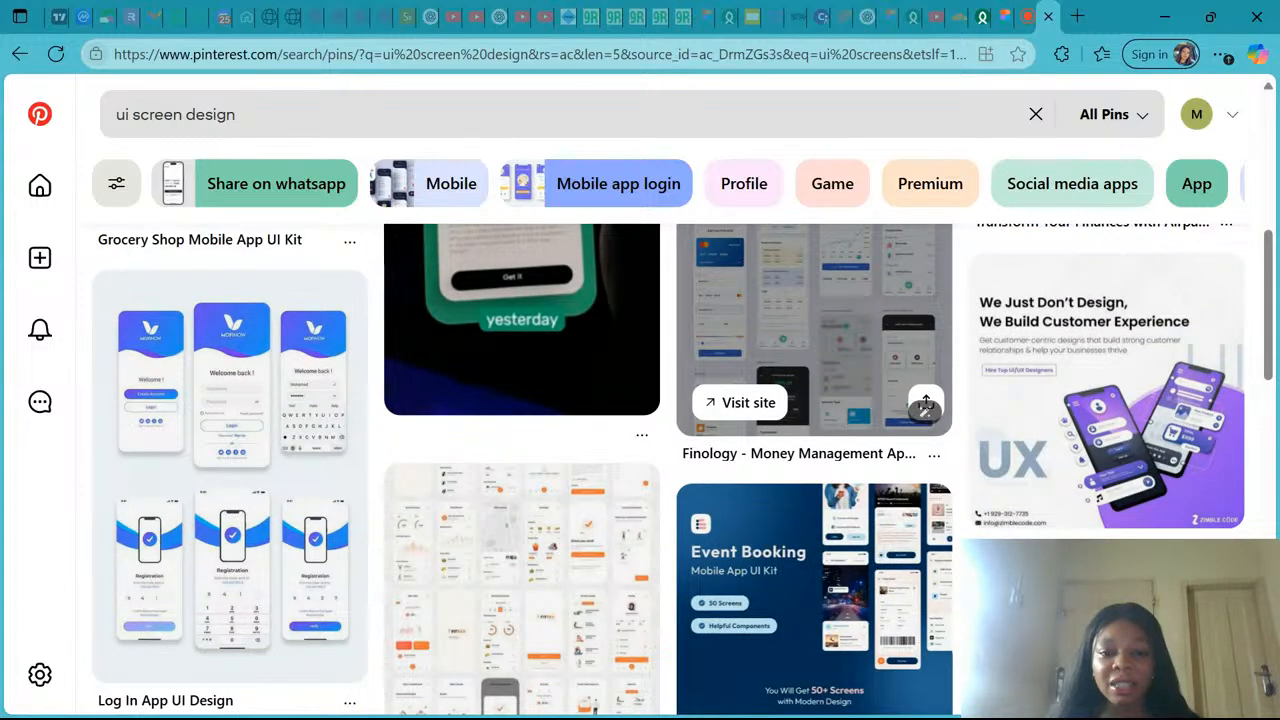
{"action": "scroll", "coordinate": [926, 403], "scroll_direction": "down", "scroll_amount": 5}
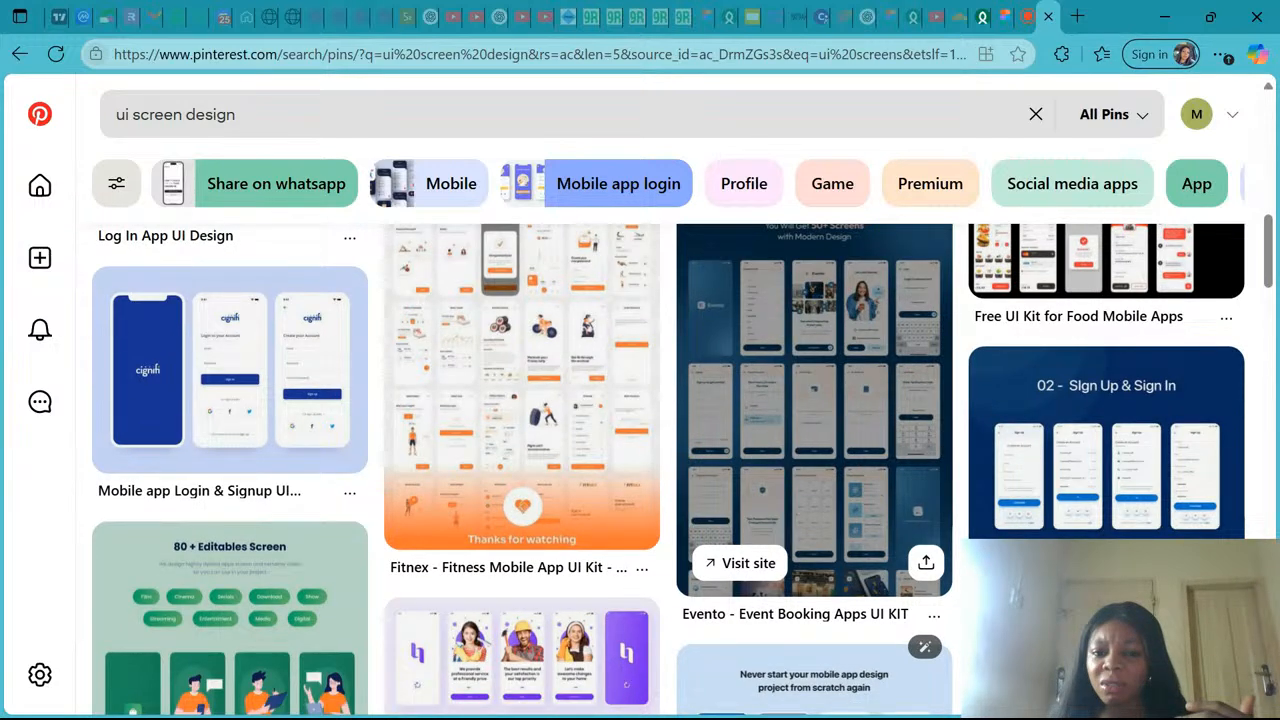
{"action": "scroll", "coordinate": [926, 378], "scroll_direction": "down", "scroll_amount": 5}
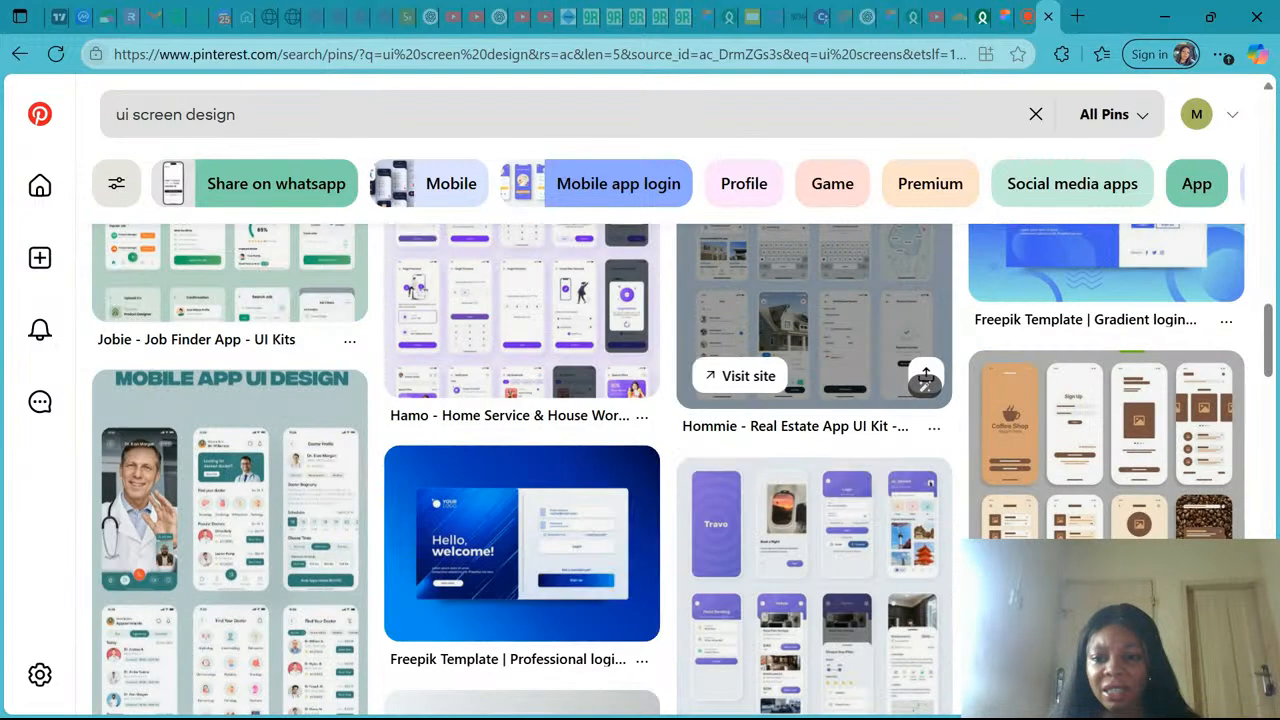
{"action": "scroll", "coordinate": [926, 378], "scroll_direction": "down", "scroll_amount": 4}
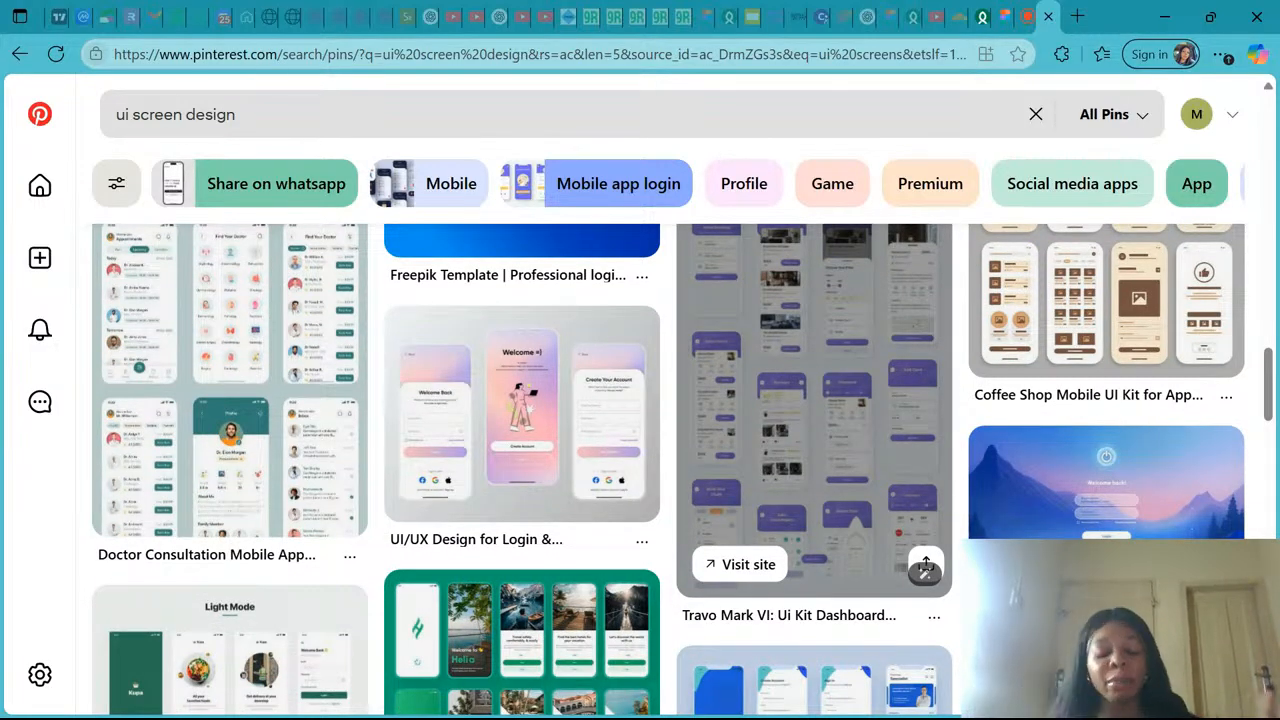
{"action": "scroll", "coordinate": [926, 567], "scroll_direction": "down", "scroll_amount": 2}
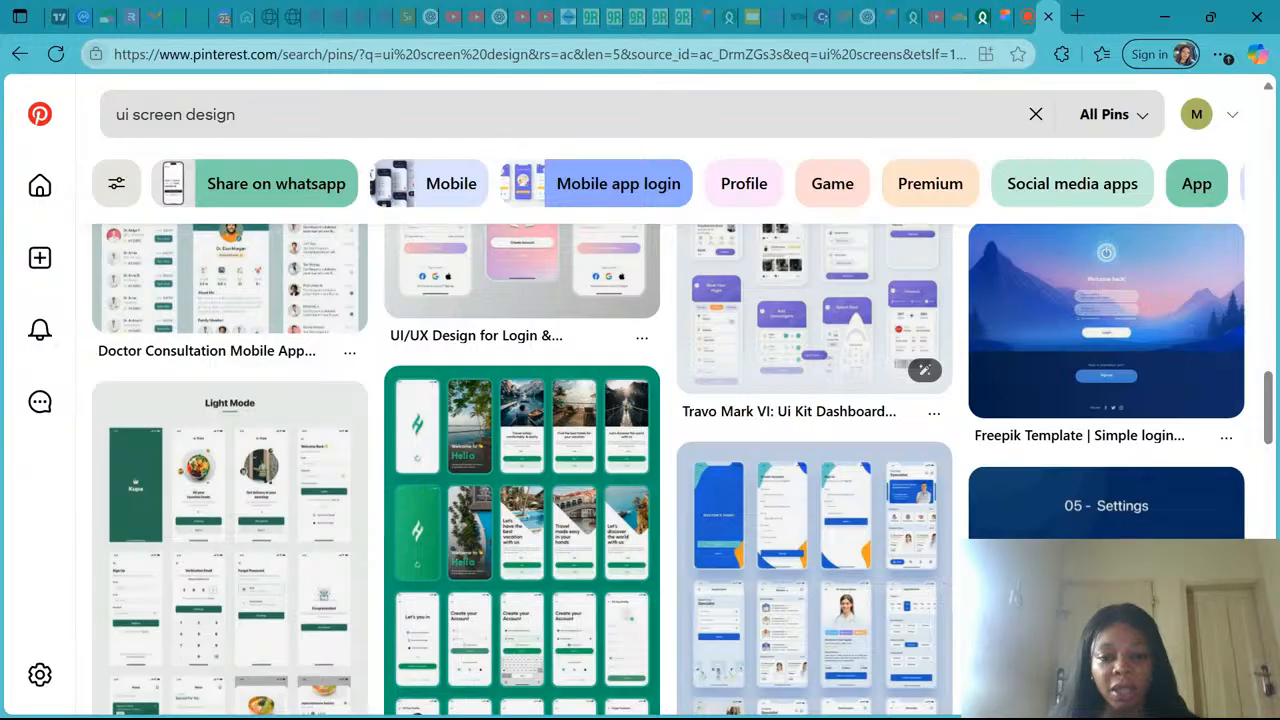
{"action": "scroll", "coordinate": [926, 567], "scroll_direction": "down", "scroll_amount": 2}
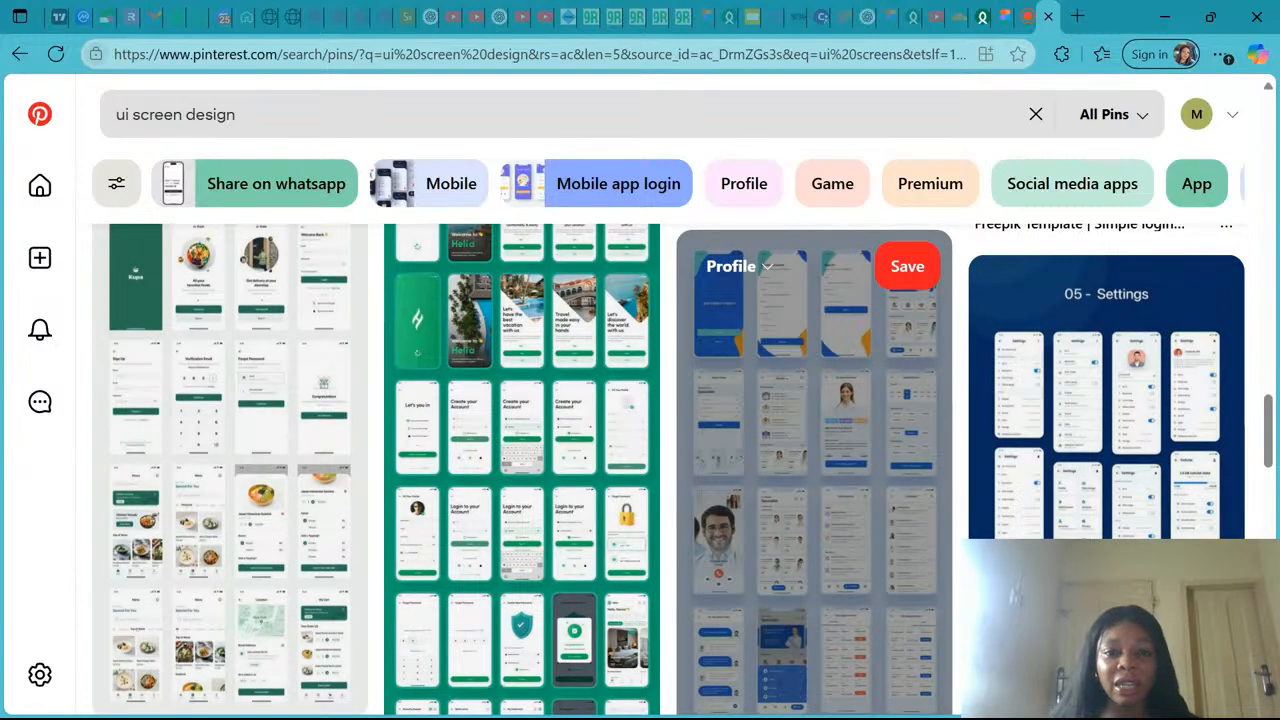
{"action": "scroll", "coordinate": [926, 515], "scroll_direction": "down", "scroll_amount": 3}
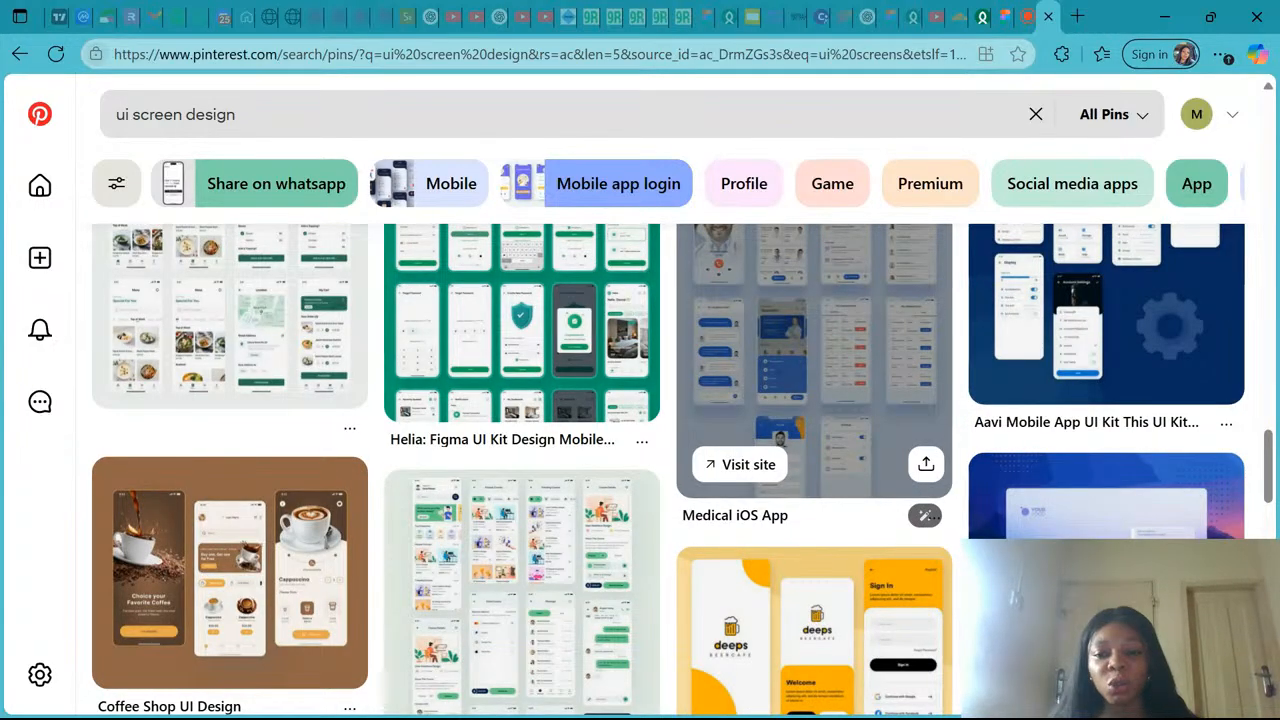
Look through more UI screen results, examining the coffee shop, OTP, food delivery, onboarding, banking and sign-up app designs.
{"action": "scroll", "coordinate": [926, 515], "scroll_direction": "down", "scroll_amount": 2}
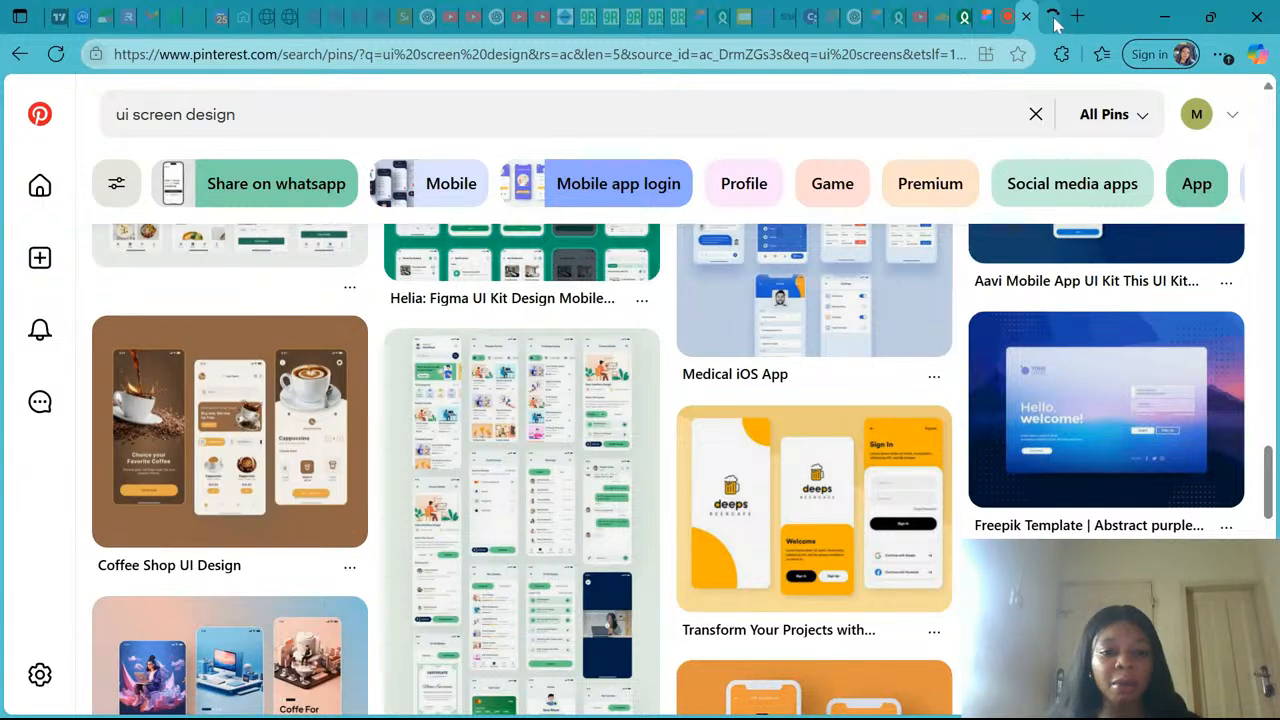
{"action": "scroll", "coordinate": [530, 565], "scroll_direction": "down", "scroll_amount": 2}
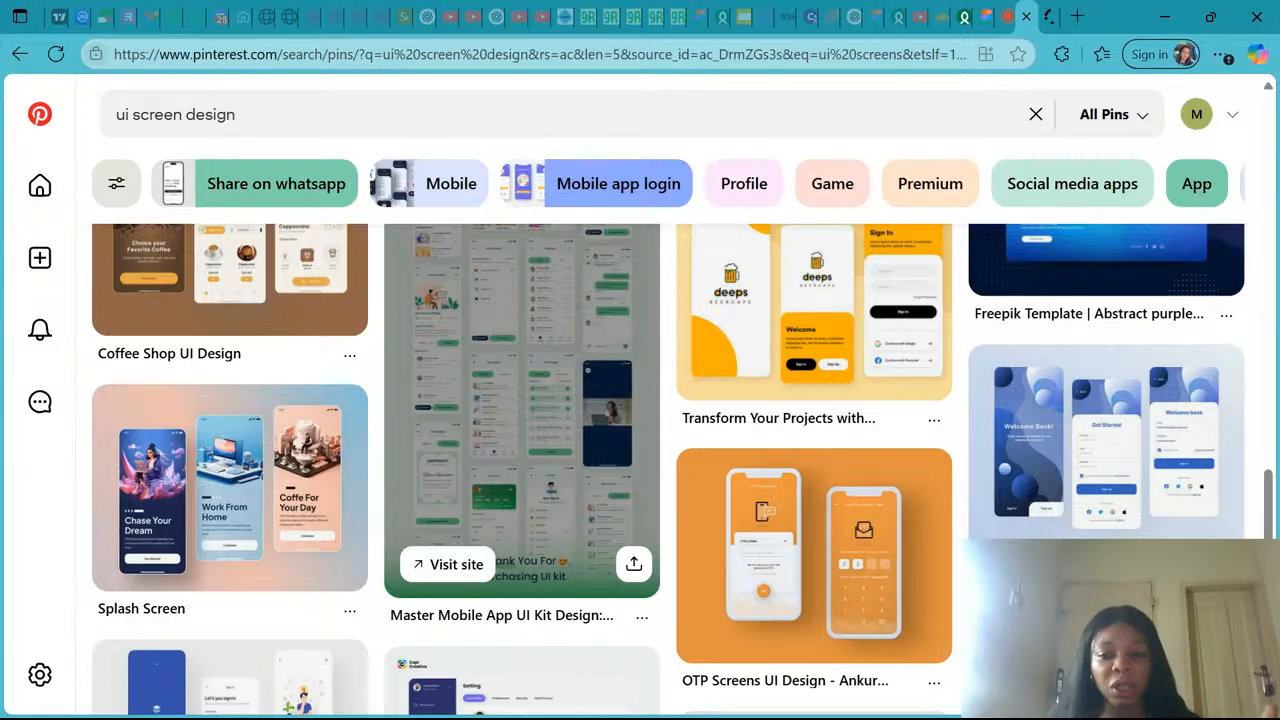
{"action": "scroll", "coordinate": [522, 450], "scroll_direction": "down", "scroll_amount": 5}
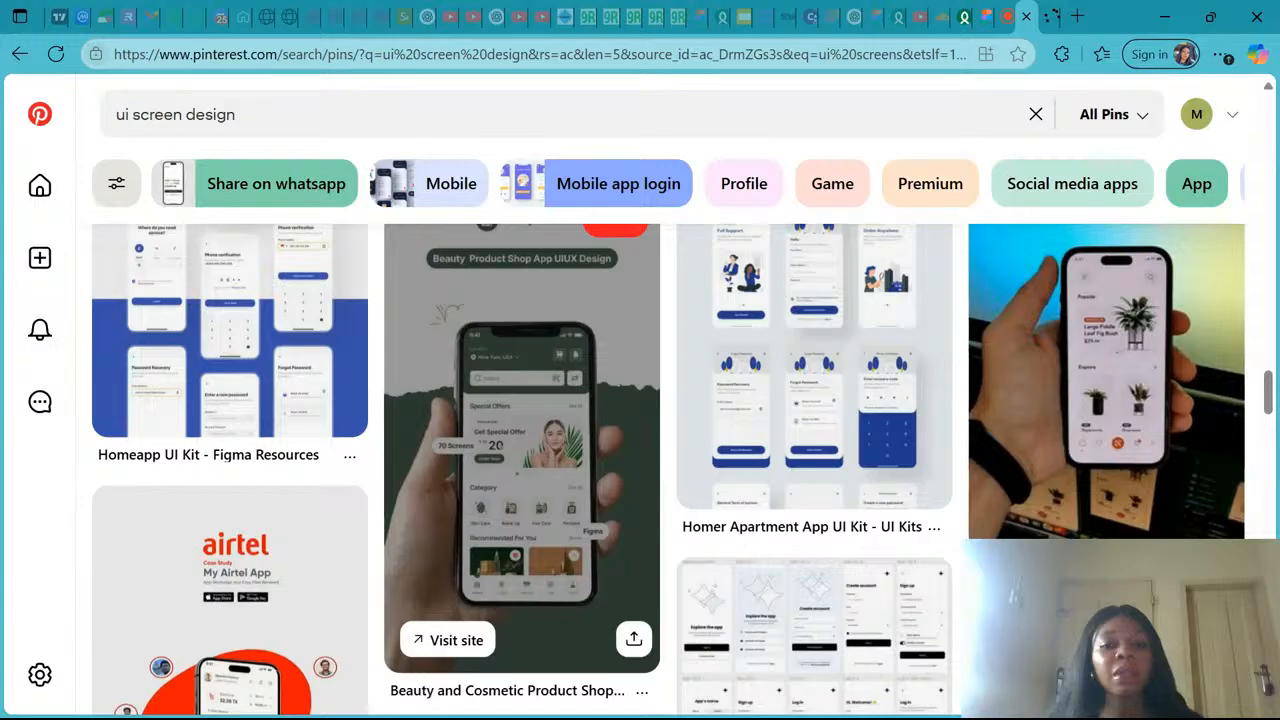
{"action": "scroll", "coordinate": [522, 450], "scroll_direction": "down", "scroll_amount": 3}
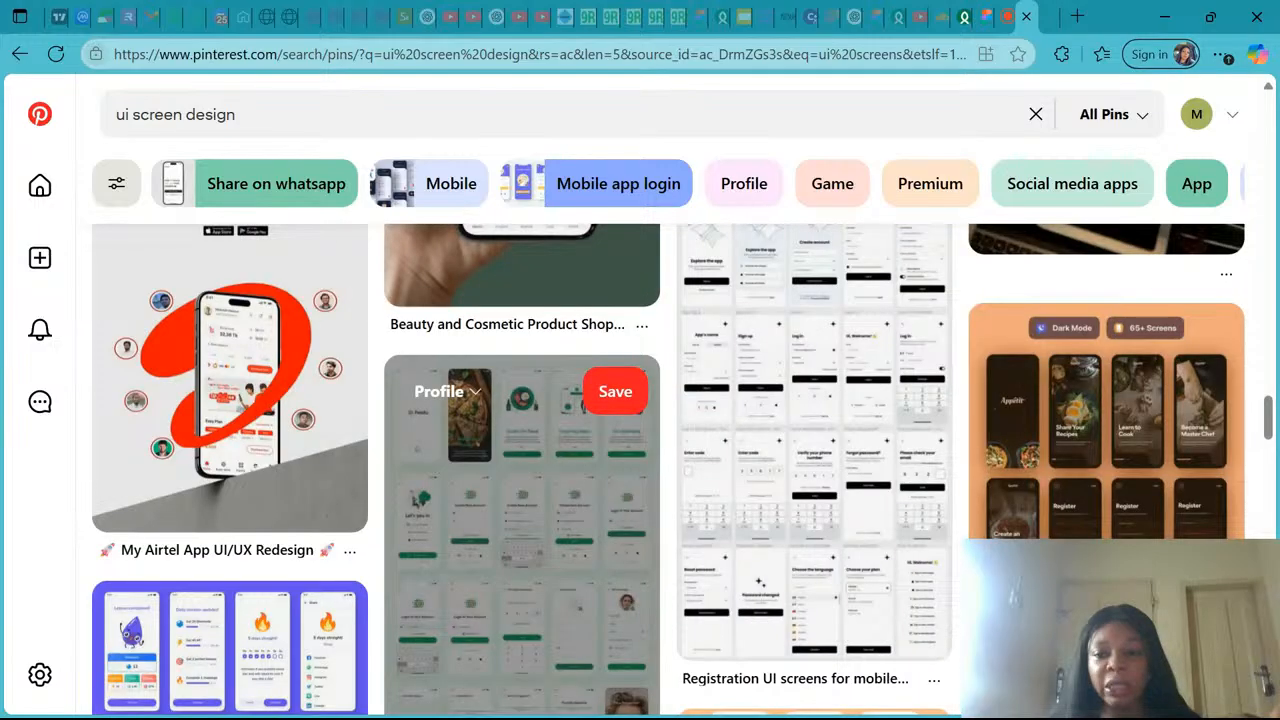
{"action": "scroll", "coordinate": [522, 450], "scroll_direction": "down", "scroll_amount": 4}
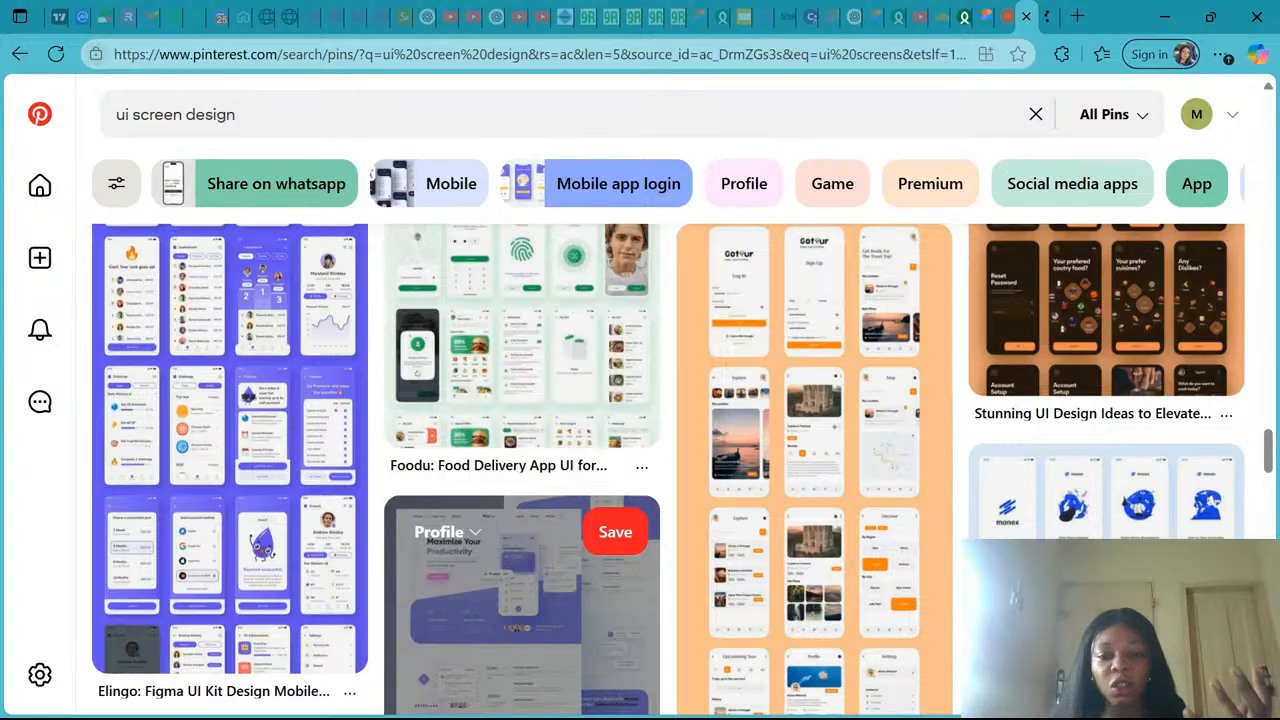
{"action": "scroll", "coordinate": [522, 600], "scroll_direction": "down", "scroll_amount": 4}
{"action": "scroll", "coordinate": [522, 580], "scroll_direction": "down", "scroll_amount": 5}
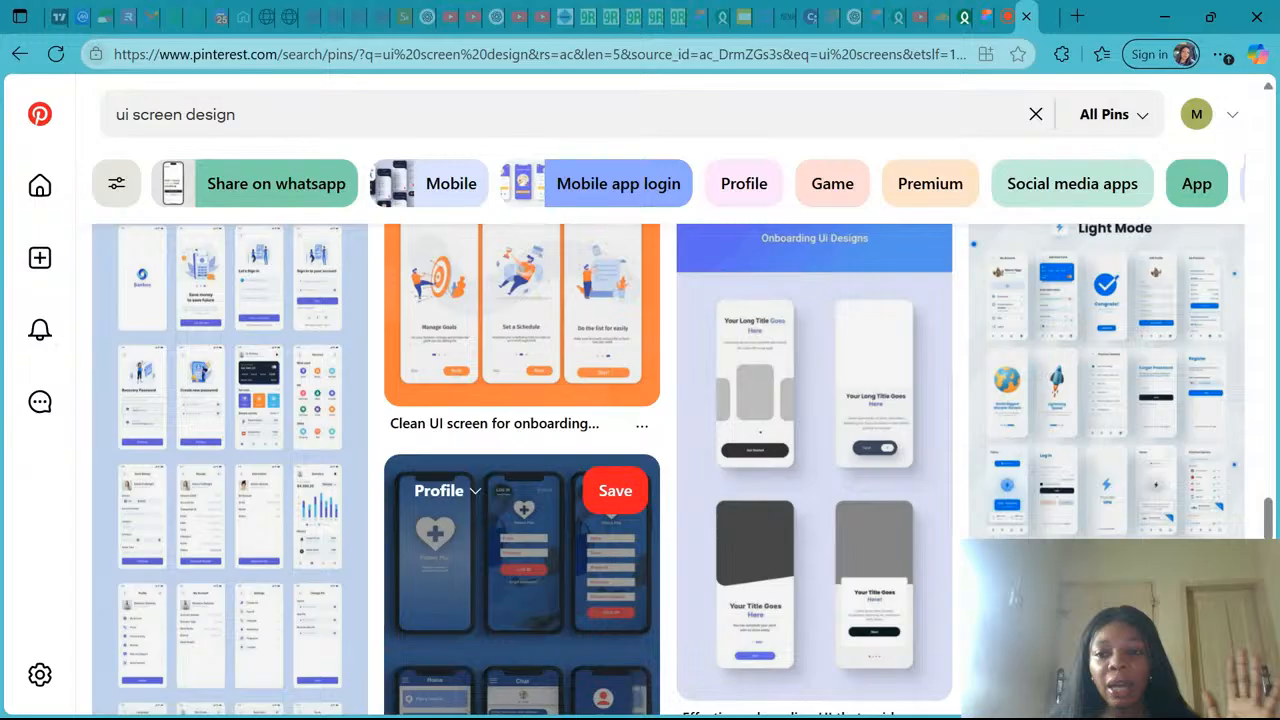
{"action": "scroll", "coordinate": [661, 509], "scroll_direction": "down", "scroll_amount": 4}
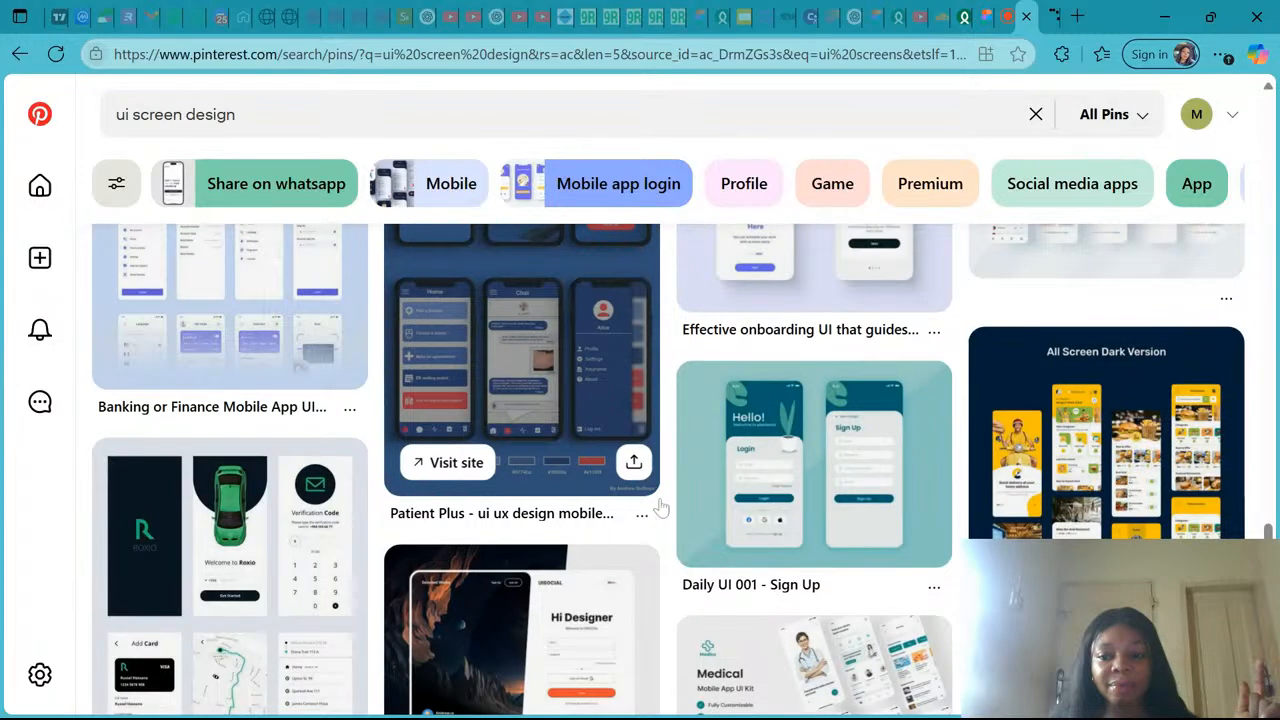
{"action": "scroll", "coordinate": [661, 509], "scroll_direction": "down", "scroll_amount": 5}
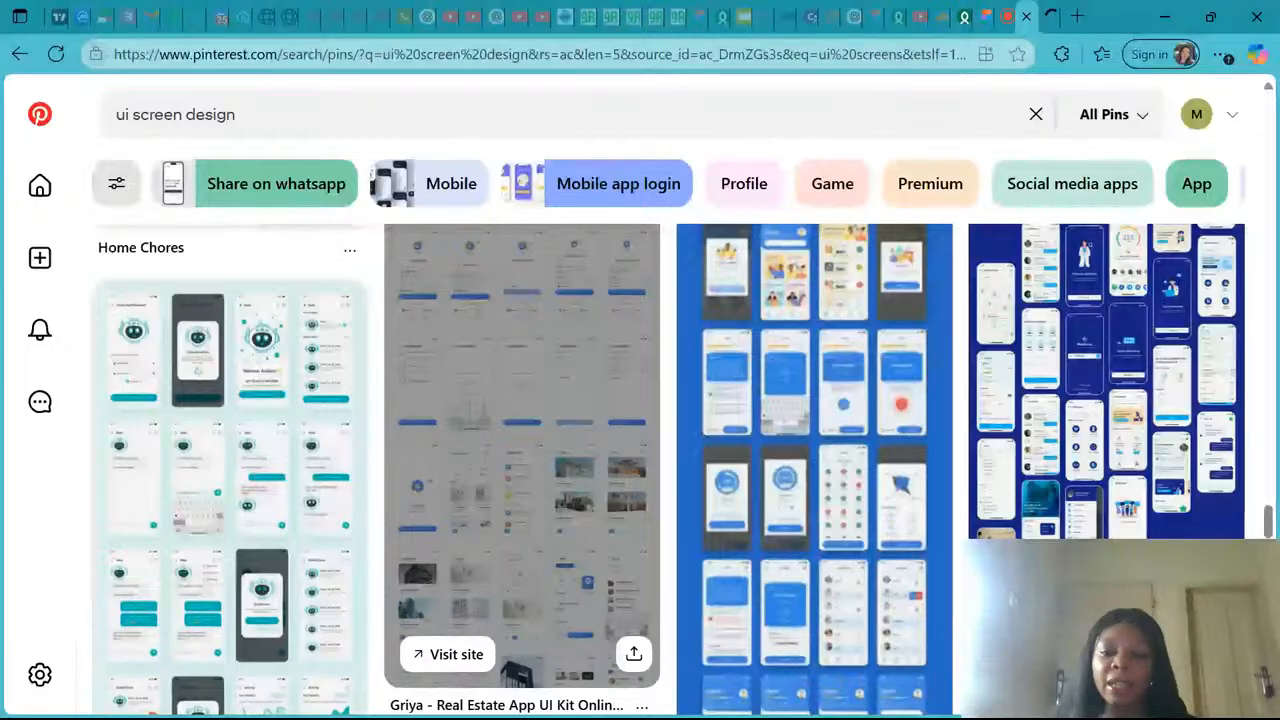
Examine the chatbot, real estate, exam, furniture store and bakery app designs further down the Pinterest results.
{"action": "scroll", "coordinate": [650, 509], "scroll_direction": "down", "scroll_amount": 2}
{"action": "scroll", "coordinate": [650, 509], "scroll_direction": "down", "scroll_amount": 2}
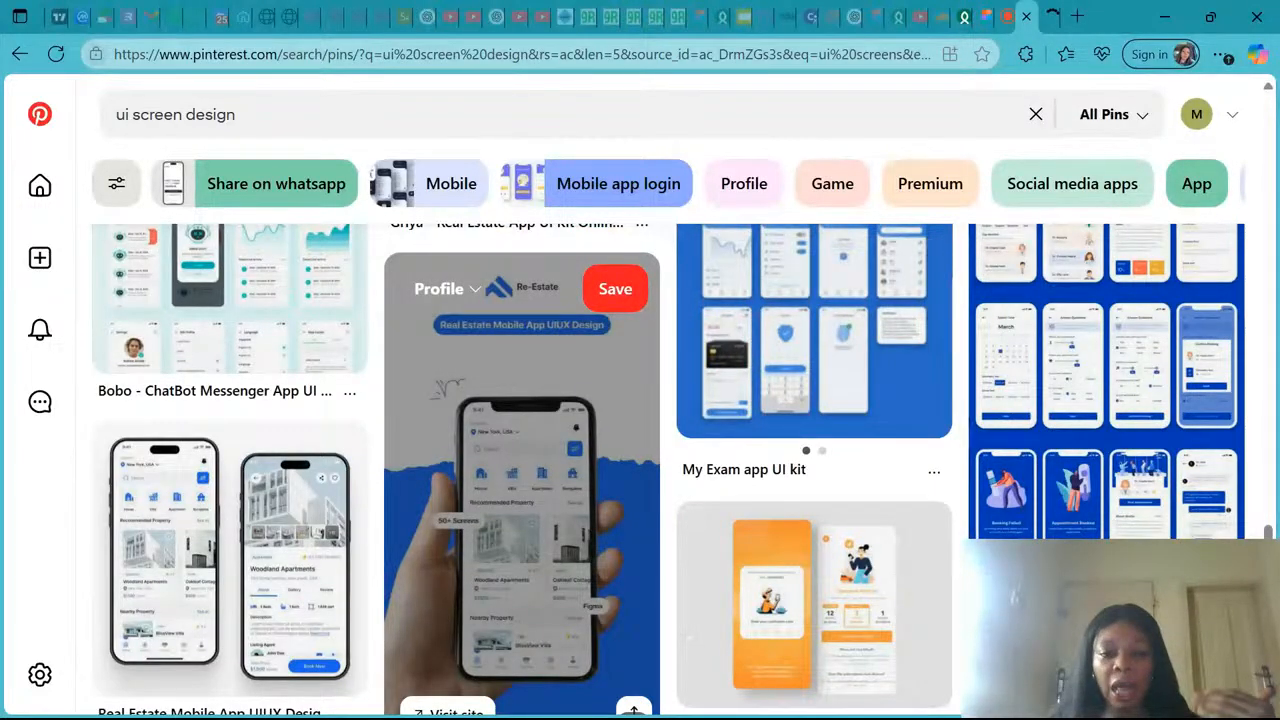
{"action": "scroll", "coordinate": [650, 509], "scroll_direction": "down", "scroll_amount": 1}
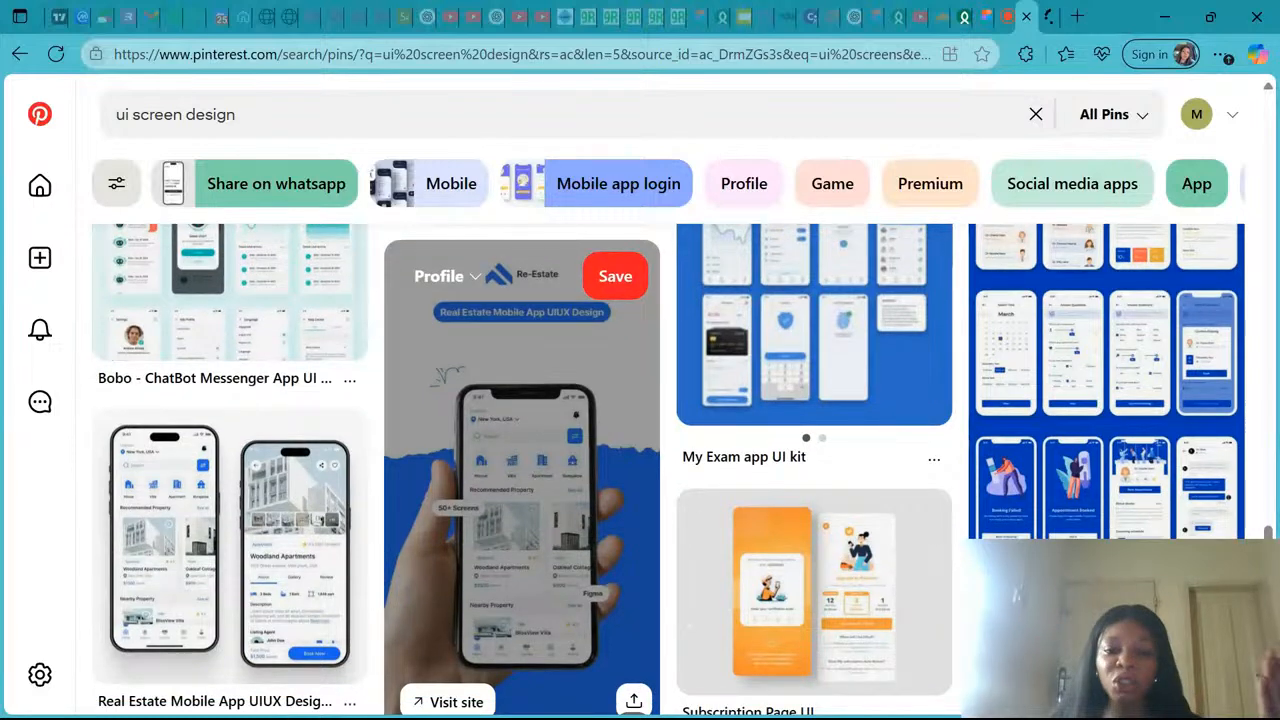
{"action": "scroll", "coordinate": [520, 480], "scroll_direction": "down", "scroll_amount": 5}
{"action": "scroll", "coordinate": [632, 438], "scroll_direction": "down", "scroll_amount": 1}
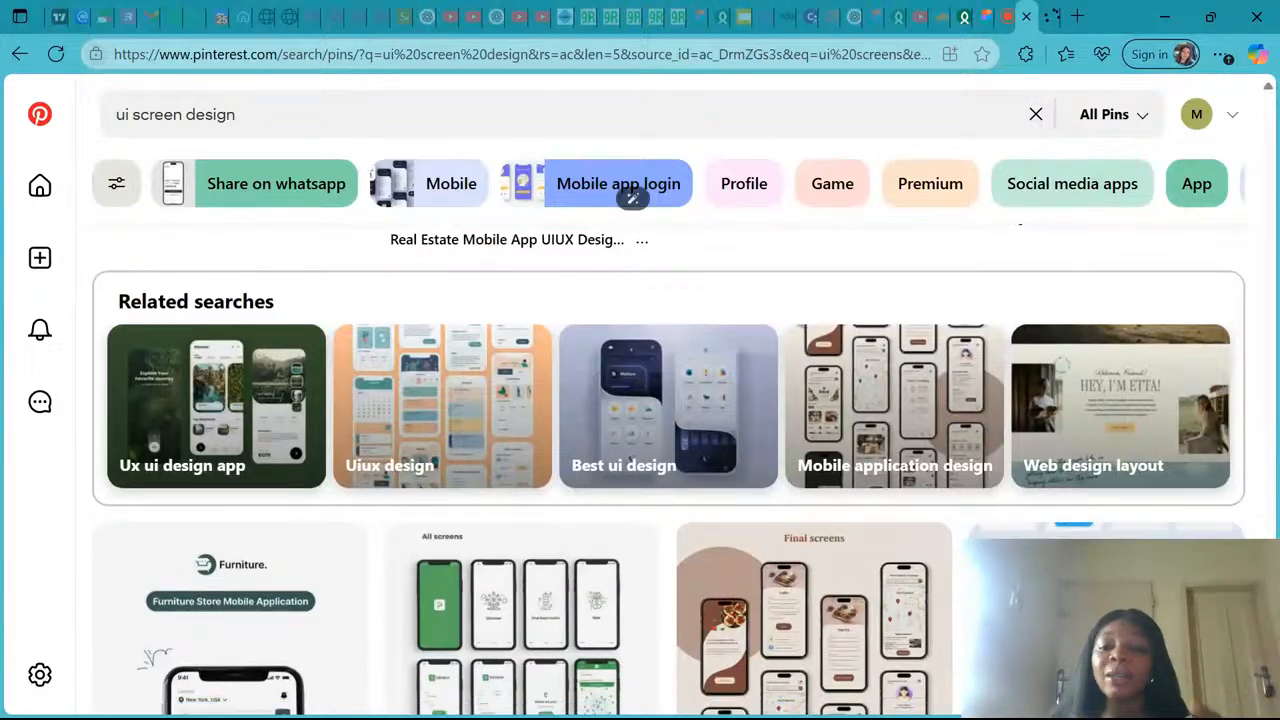
{"action": "scroll", "coordinate": [632, 197], "scroll_direction": "down", "scroll_amount": 2}
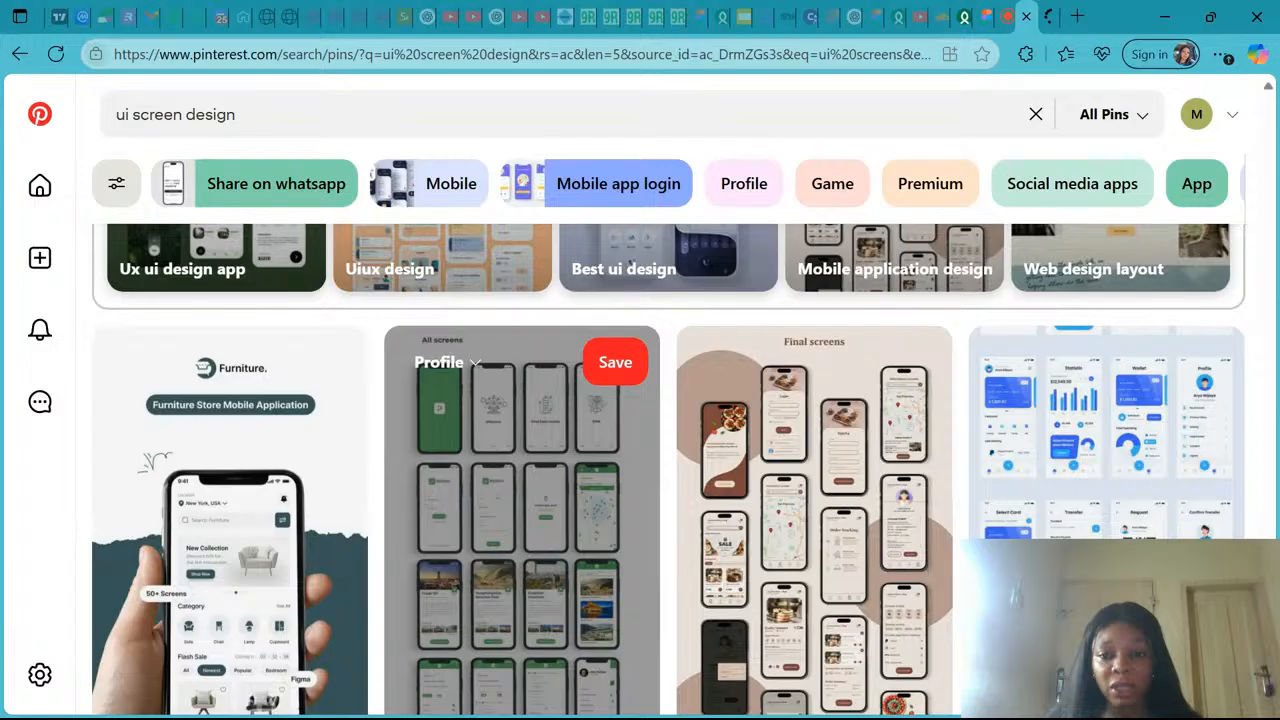
{"action": "scroll", "coordinate": [522, 450], "scroll_direction": "down", "scroll_amount": 1}
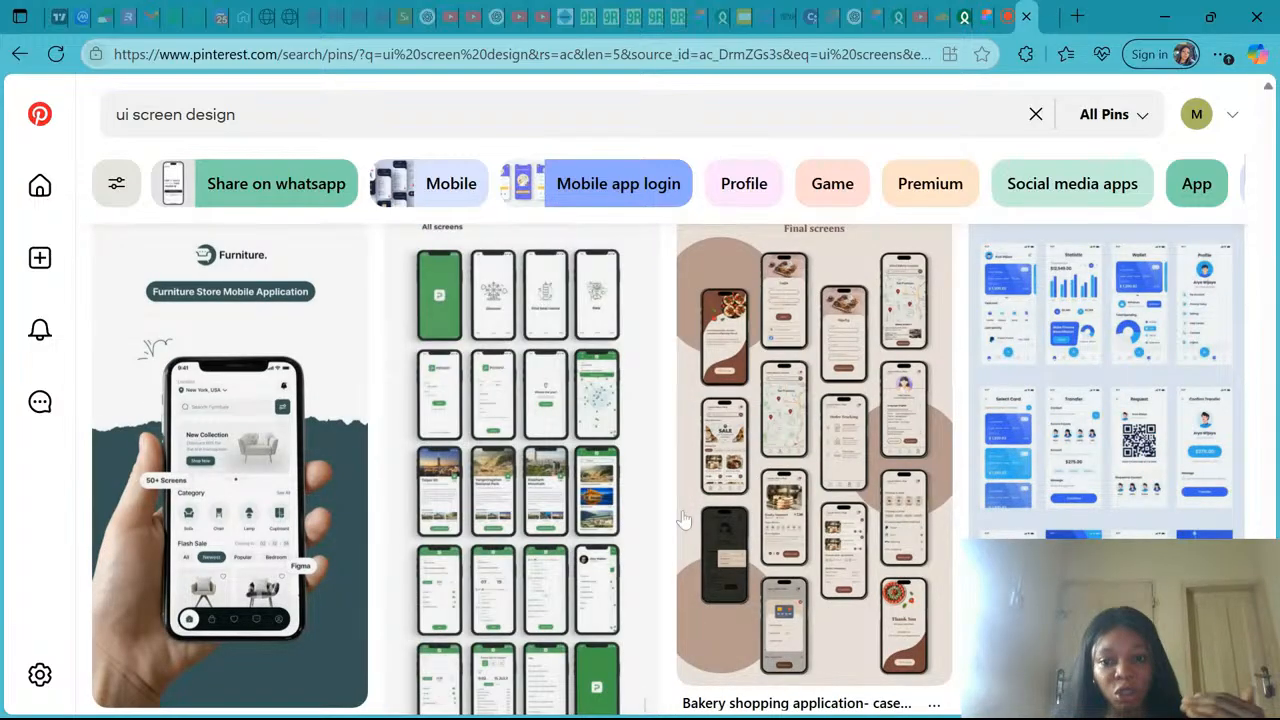
{"action": "scroll", "coordinate": [684, 520], "scroll_direction": "down", "scroll_amount": 1}
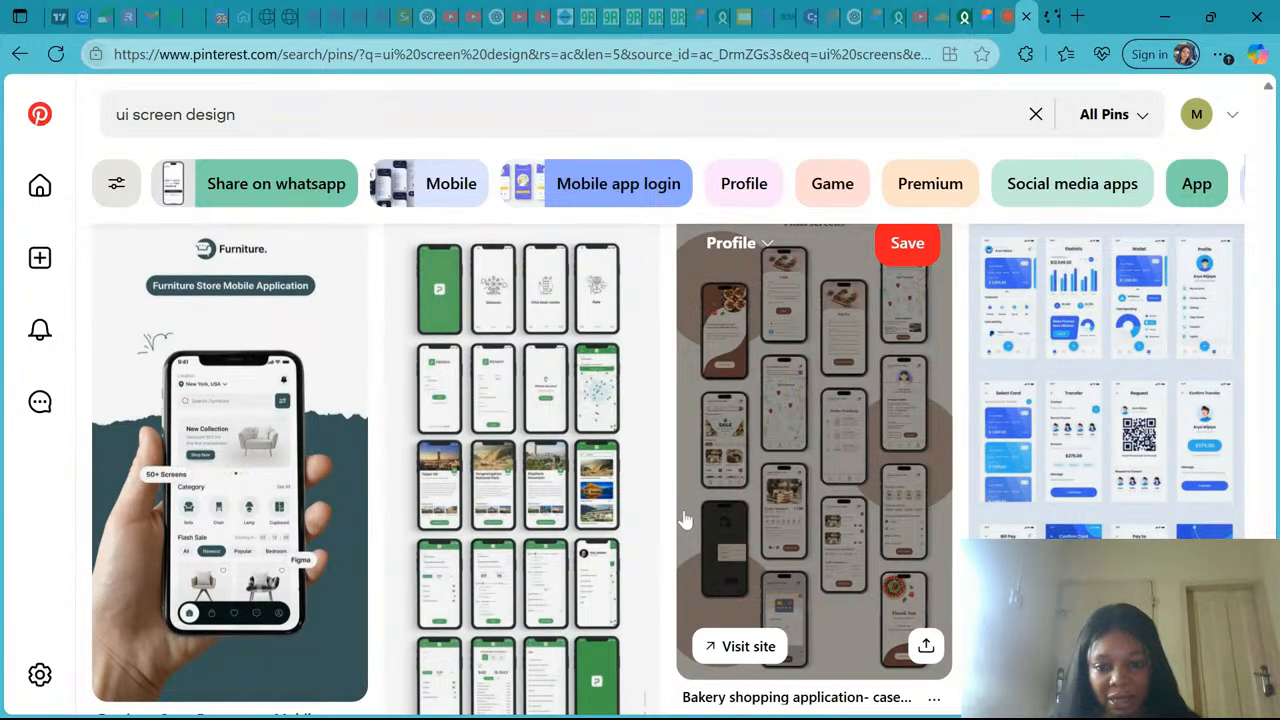
Examine the food, job finder, banking, messenger, e-learning and healthcare app designs deeper in the results.
{"action": "scroll", "coordinate": [684, 520], "scroll_direction": "down", "scroll_amount": 3}
{"action": "scroll", "coordinate": [684, 520], "scroll_direction": "down", "scroll_amount": 3}
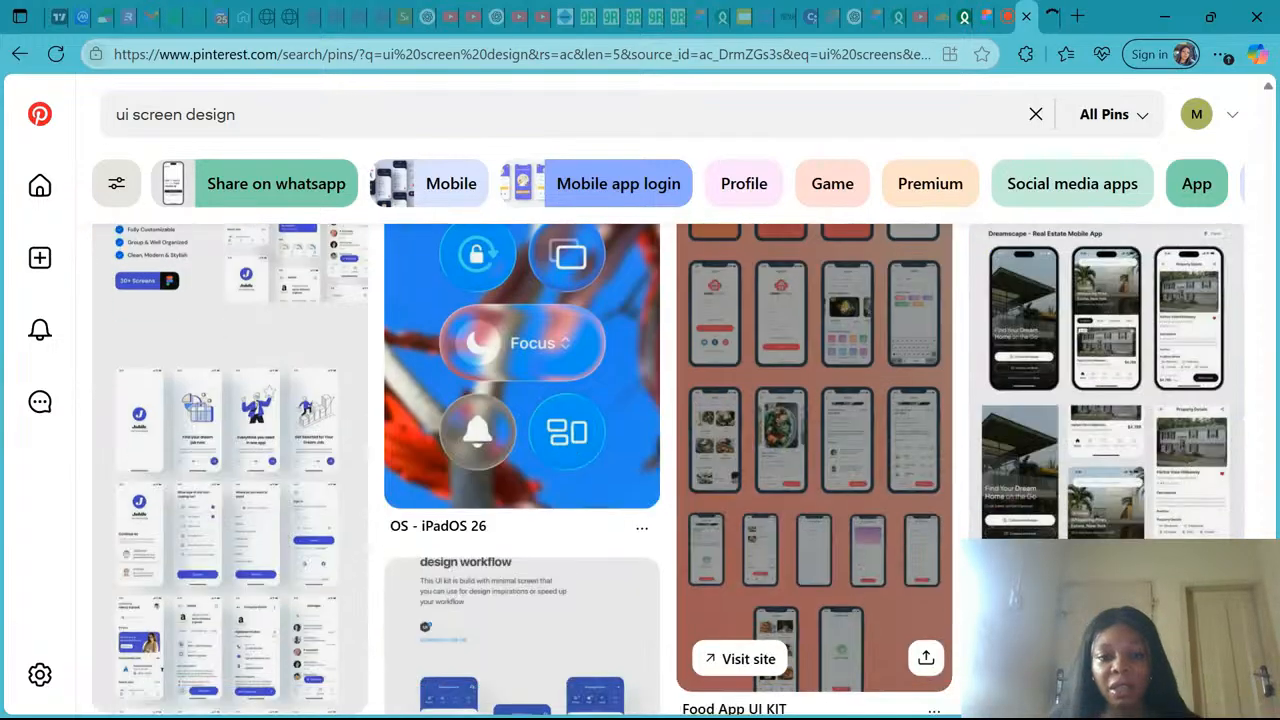
{"action": "scroll", "coordinate": [684, 520], "scroll_direction": "down", "scroll_amount": 1}
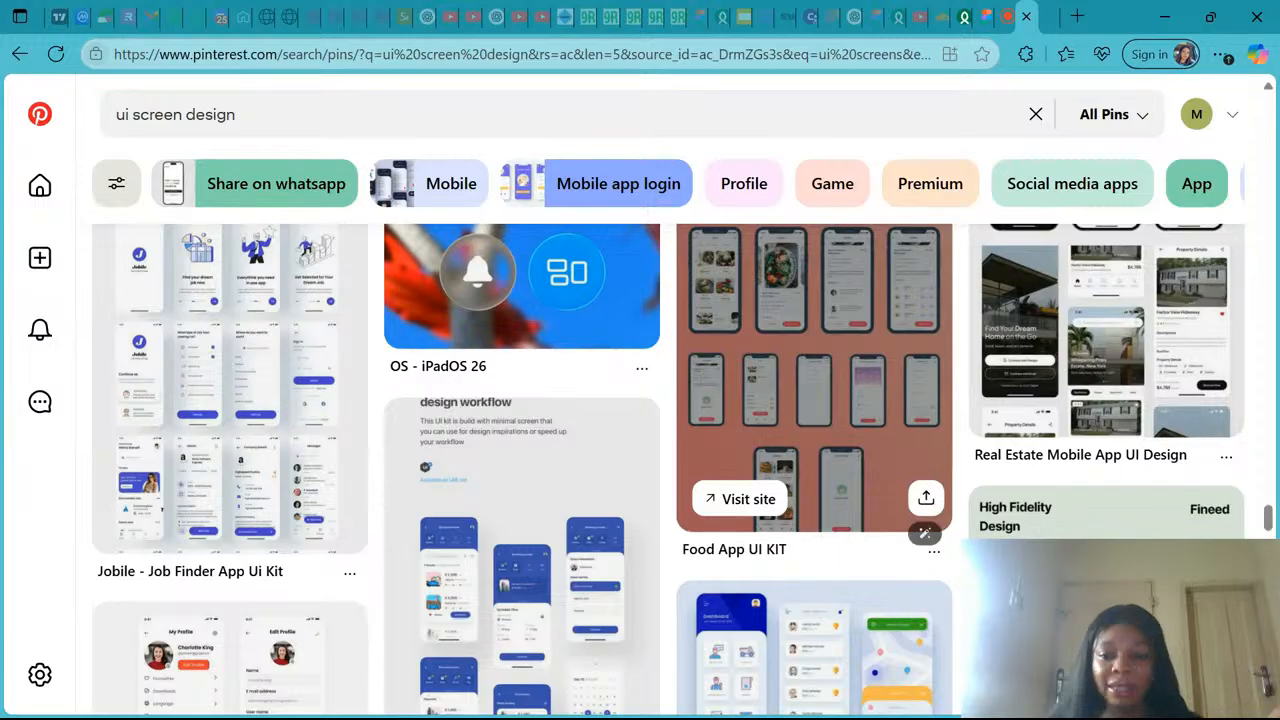
{"action": "scroll", "coordinate": [814, 470], "scroll_direction": "down", "scroll_amount": 3}
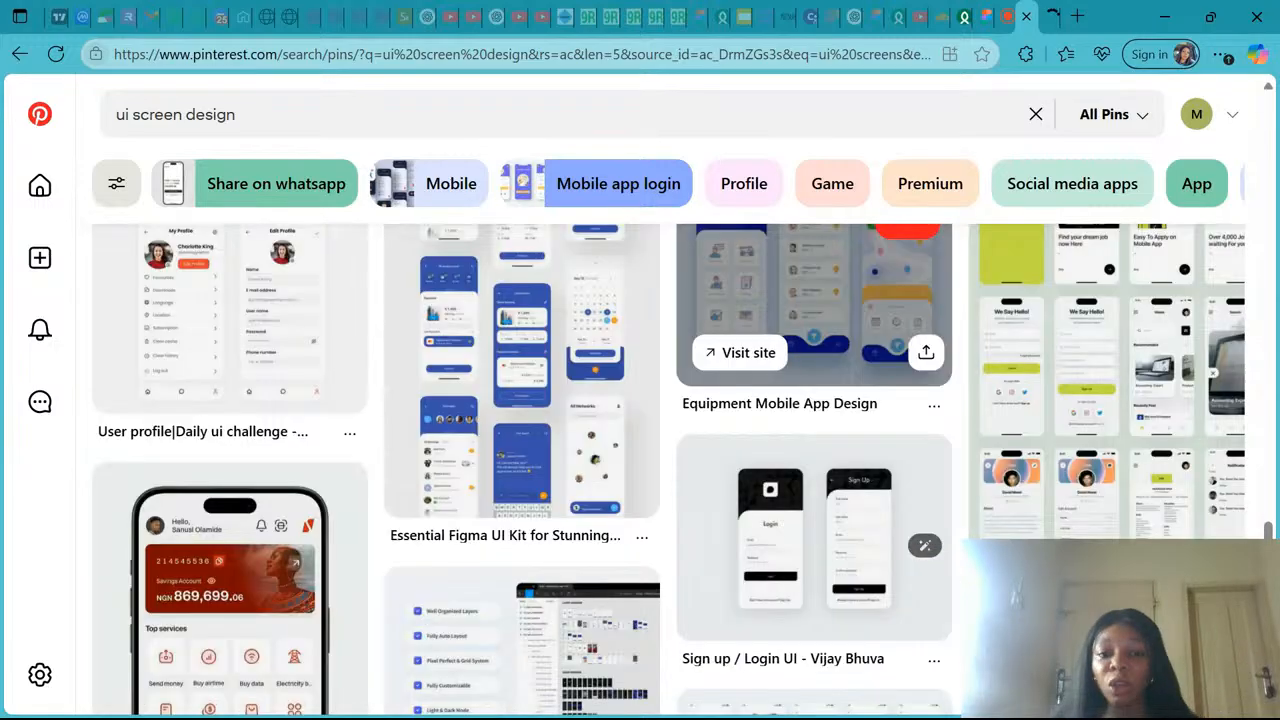
{"action": "scroll", "coordinate": [814, 500], "scroll_direction": "down", "scroll_amount": 2}
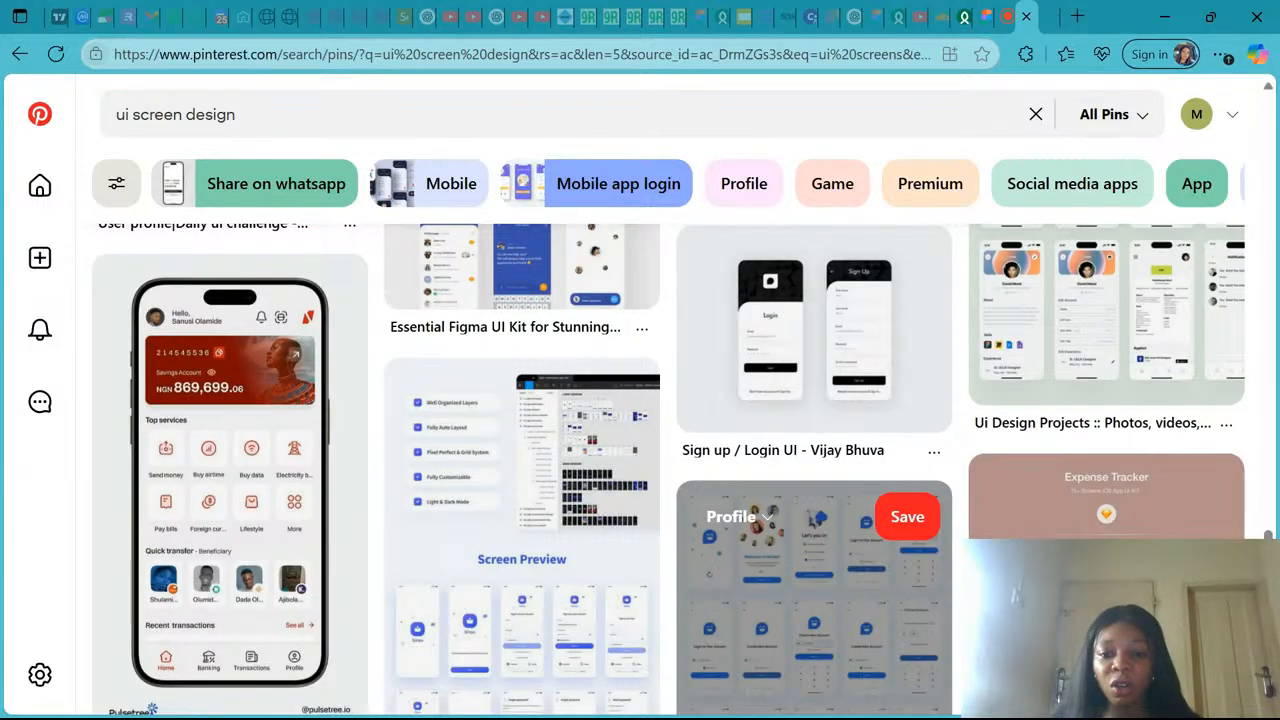
{"action": "scroll", "coordinate": [814, 520], "scroll_direction": "down", "scroll_amount": 1}
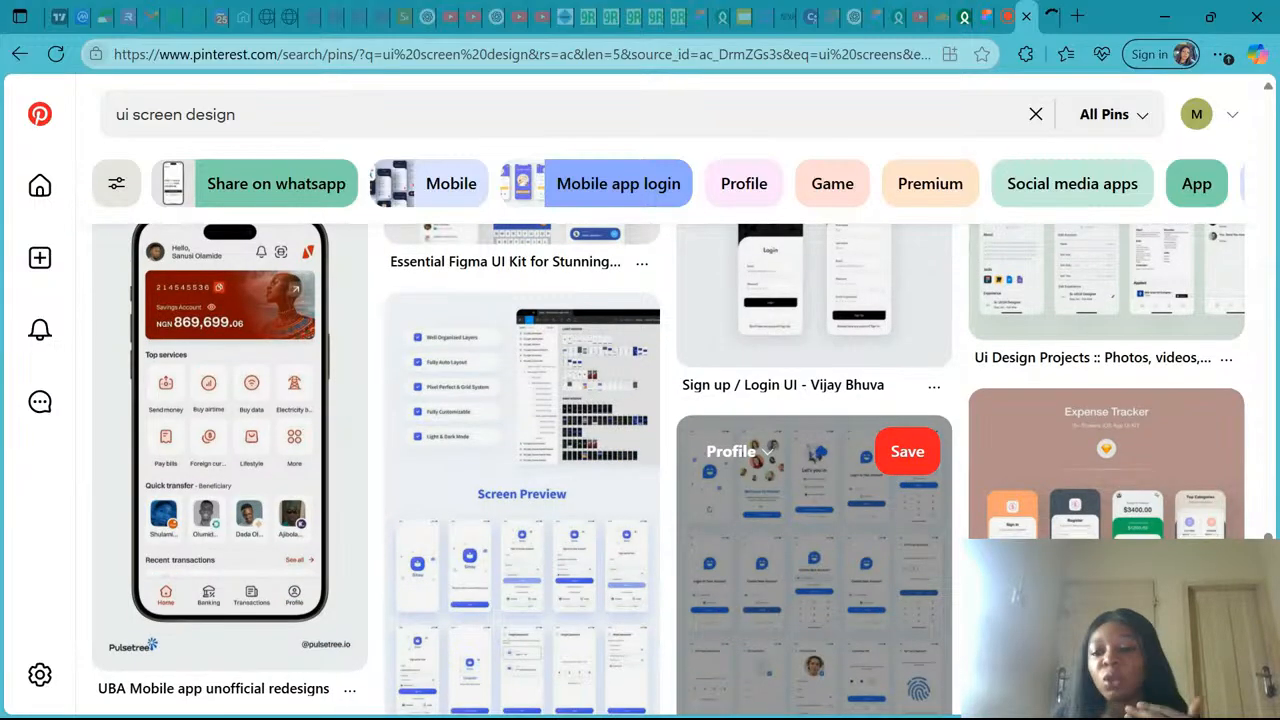
{"action": "scroll", "coordinate": [814, 520], "scroll_direction": "down", "scroll_amount": 3}
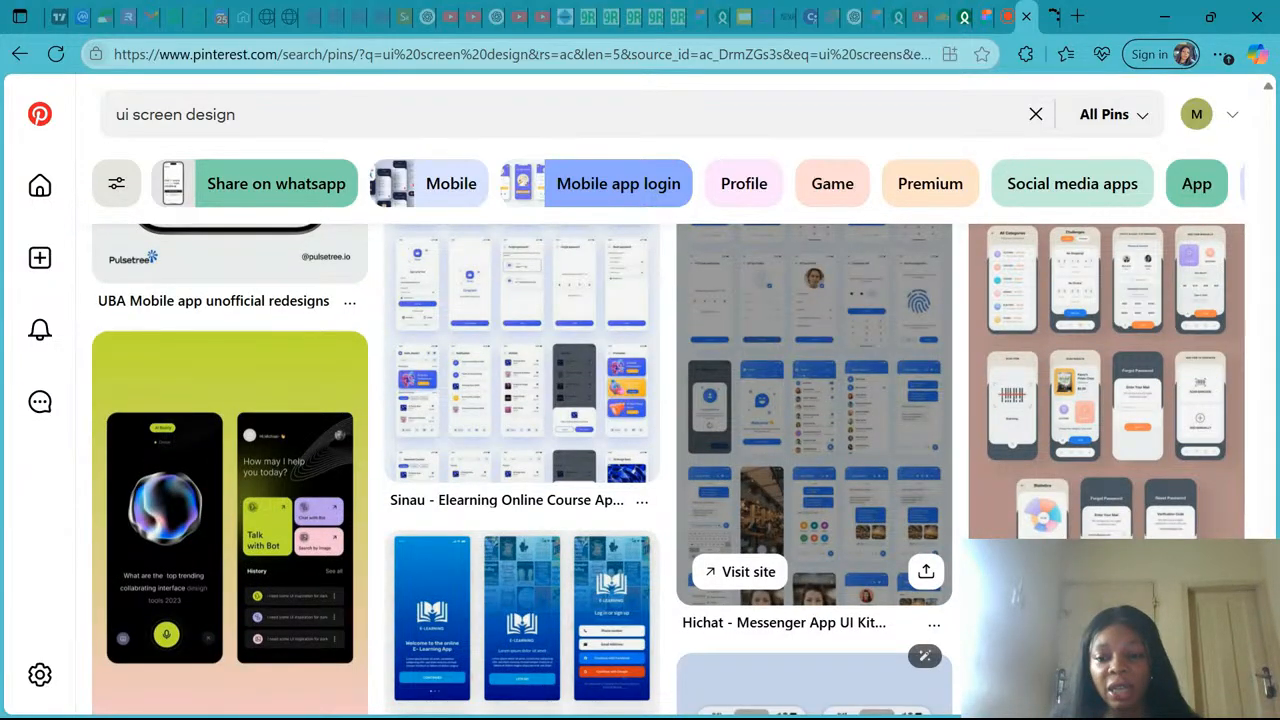
{"action": "scroll", "coordinate": [814, 480], "scroll_direction": "down", "scroll_amount": 1}
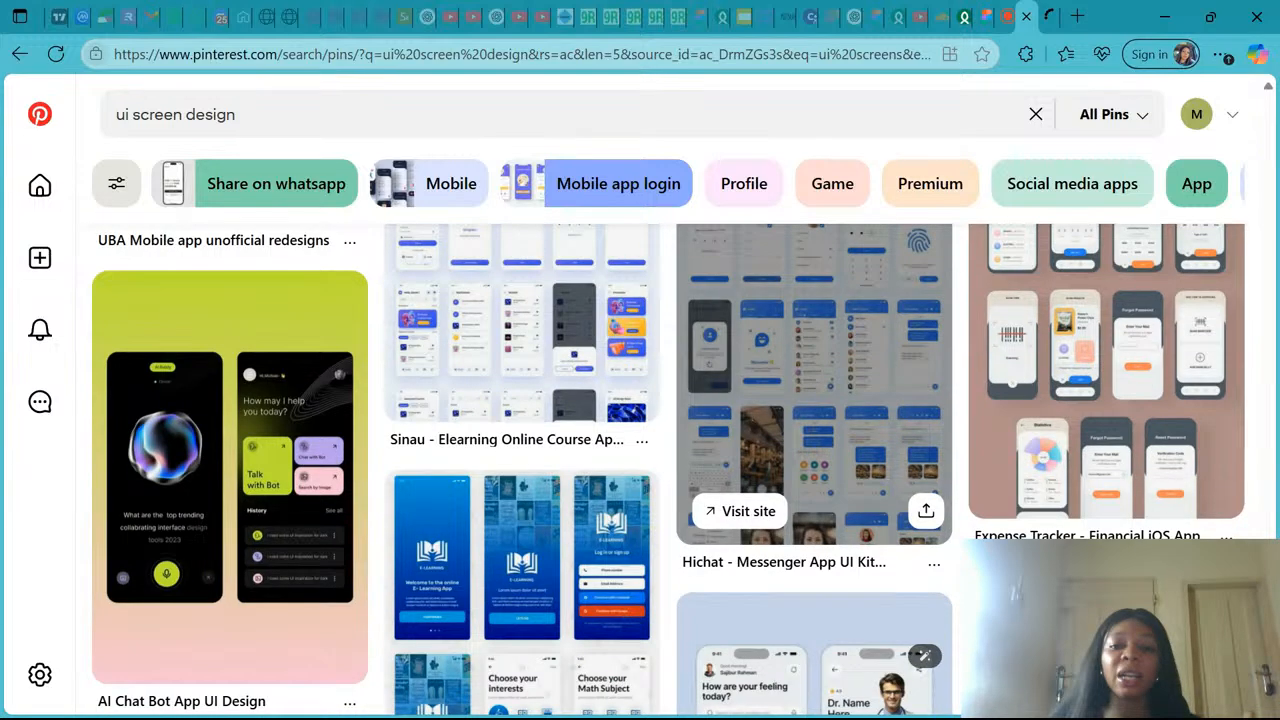
{"action": "scroll", "coordinate": [924, 656], "scroll_direction": "down", "scroll_amount": 3}
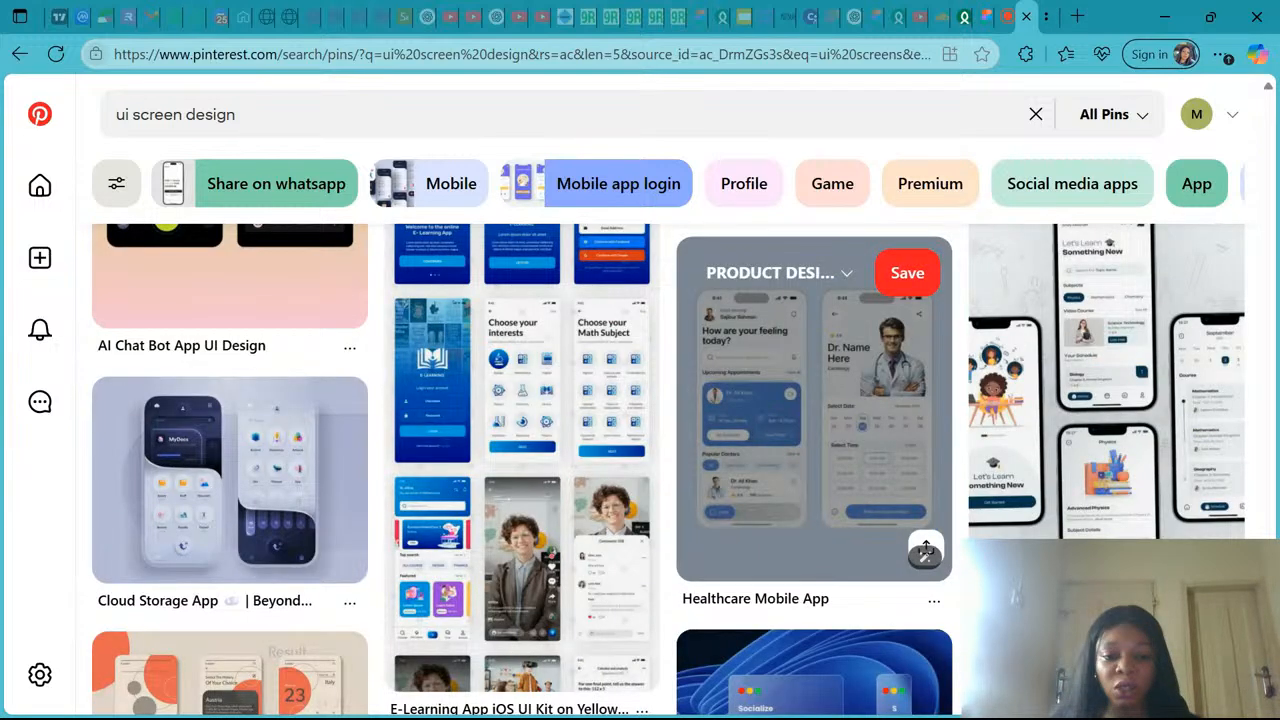
{"action": "scroll", "coordinate": [926, 548], "scroll_direction": "down", "scroll_amount": 2}
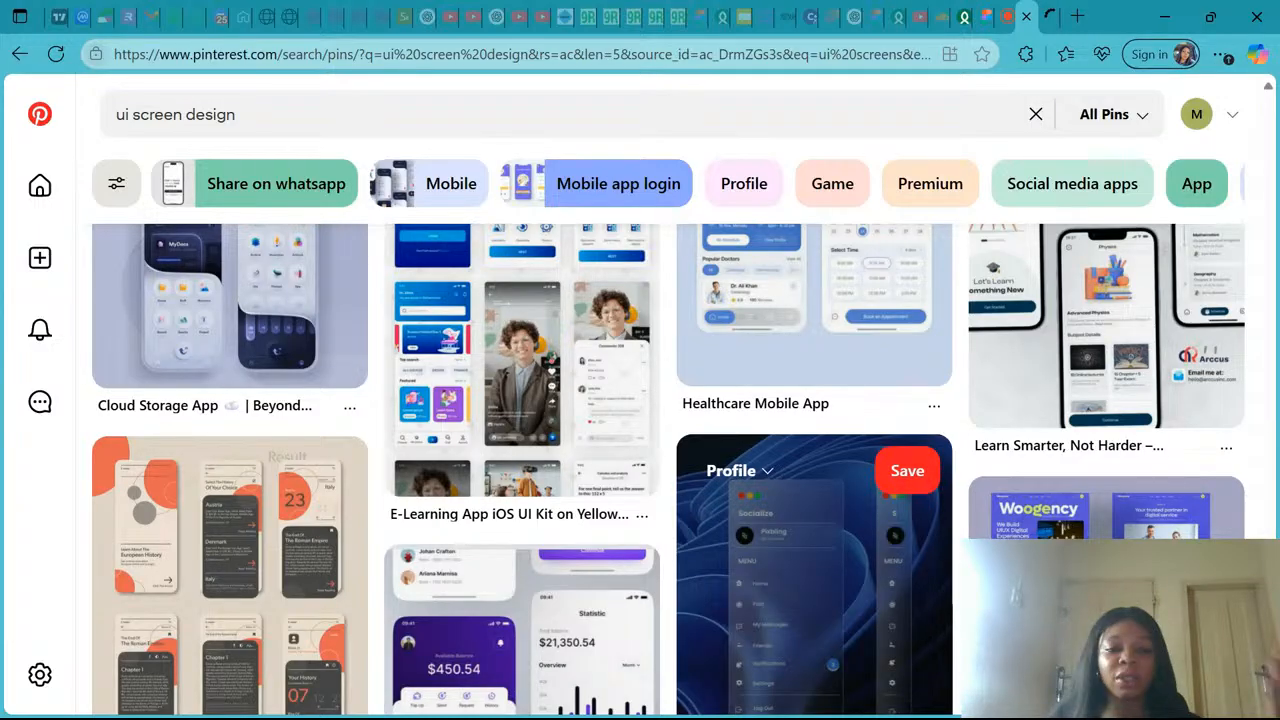
Review the home cleaning app and before-and-after designs, the related searches and the mobile screens listed below them.
{"action": "scroll", "coordinate": [926, 548], "scroll_direction": "down", "scroll_amount": 5}
{"action": "scroll", "coordinate": [814, 470], "scroll_direction": "down", "scroll_amount": 3}
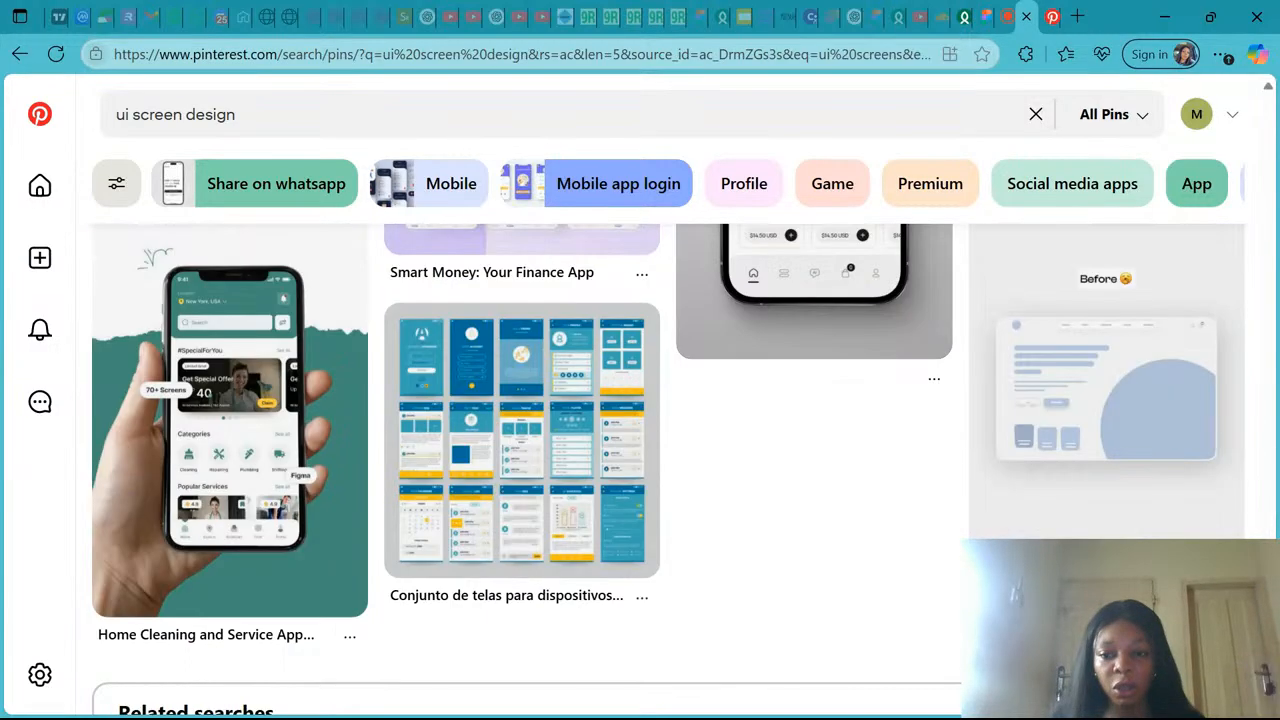
{"action": "scroll", "coordinate": [527, 470], "scroll_direction": "down", "scroll_amount": 1}
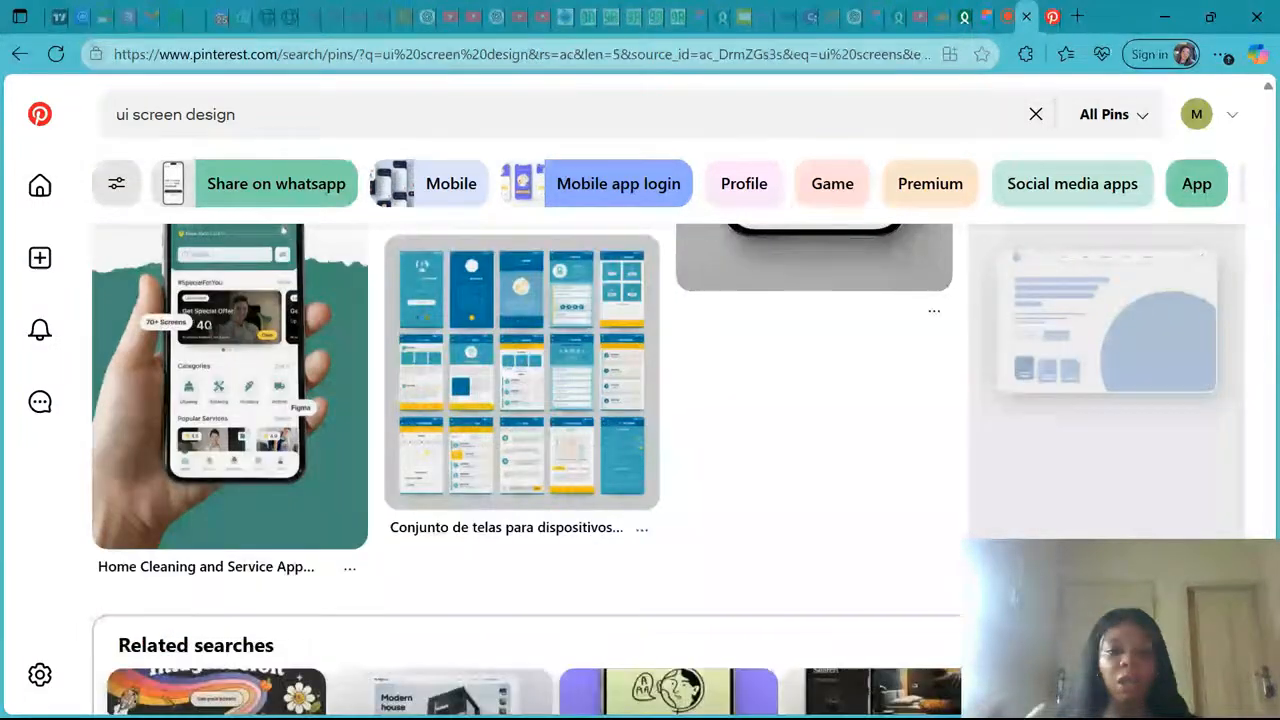
{"action": "scroll", "coordinate": [527, 470], "scroll_direction": "up", "scroll_amount": 1}
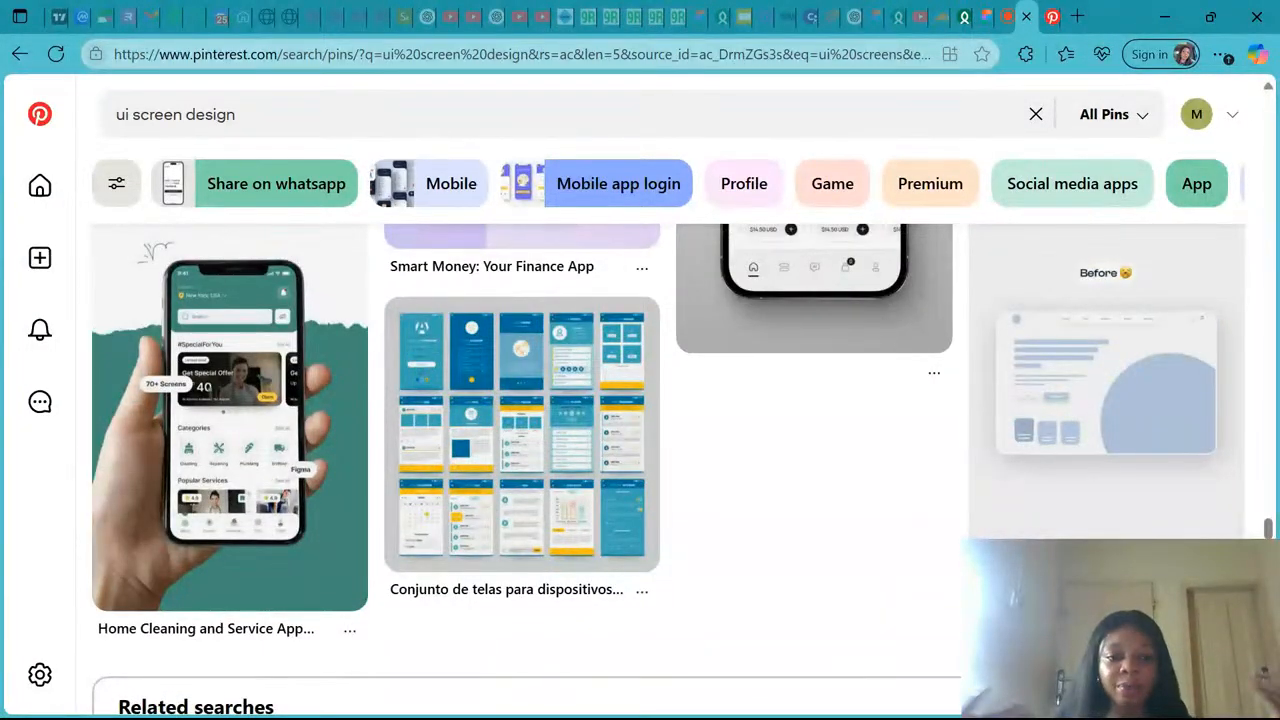
{"action": "scroll", "coordinate": [527, 470], "scroll_direction": "down", "scroll_amount": 1}
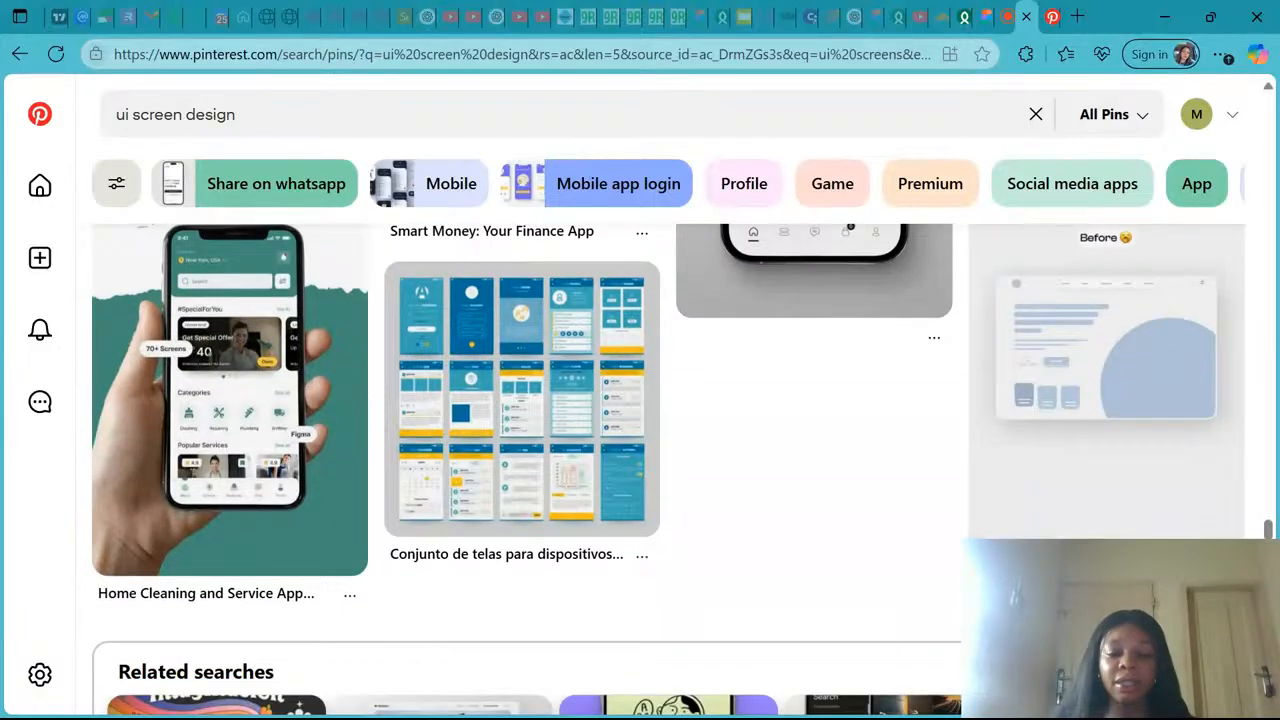
{"action": "scroll", "coordinate": [527, 470], "scroll_direction": "up", "scroll_amount": 1}
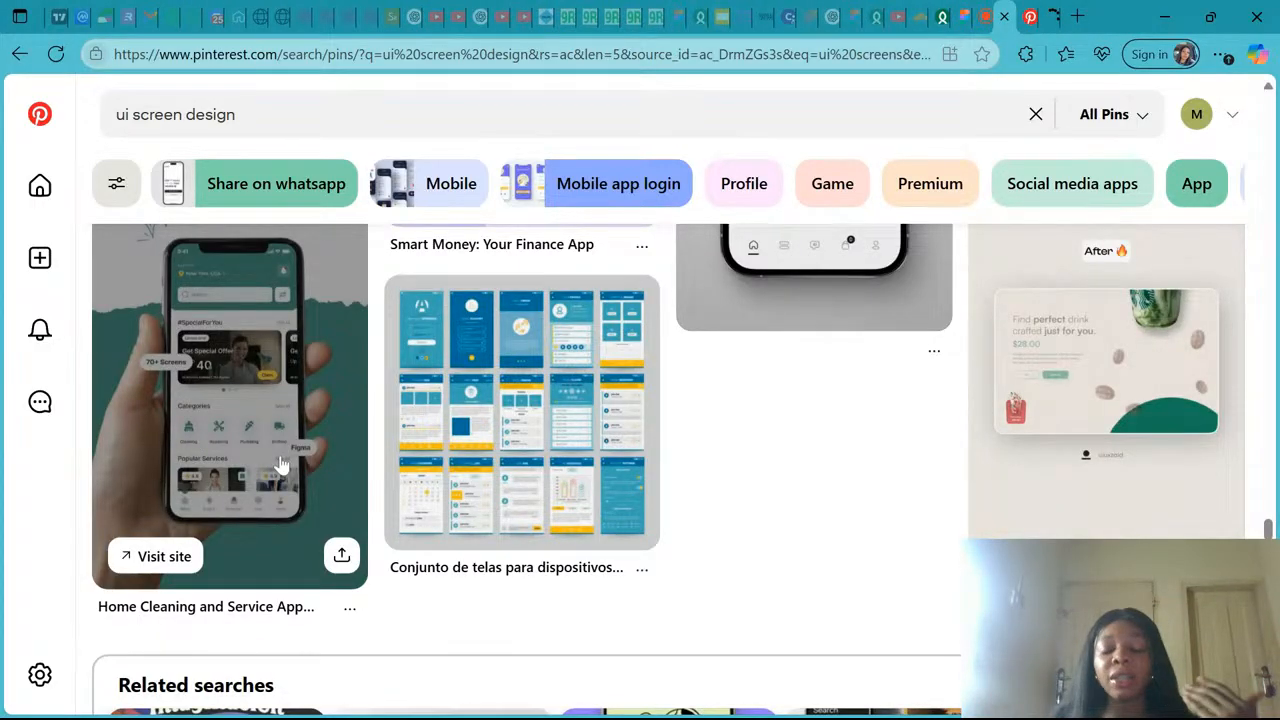
{"action": "scroll", "coordinate": [282, 465], "scroll_direction": "down", "scroll_amount": 4}
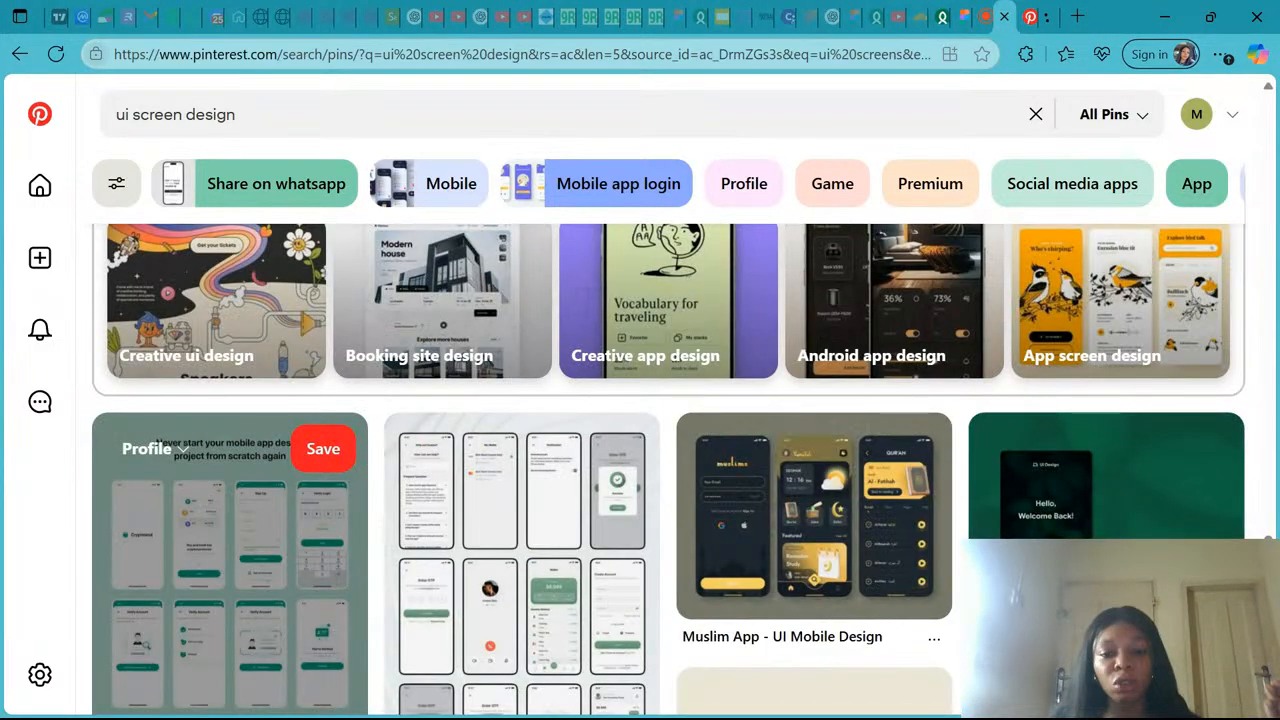
{"action": "scroll", "coordinate": [282, 465], "scroll_direction": "down", "scroll_amount": 1}
{"action": "scroll", "coordinate": [282, 465], "scroll_direction": "down", "scroll_amount": 1}
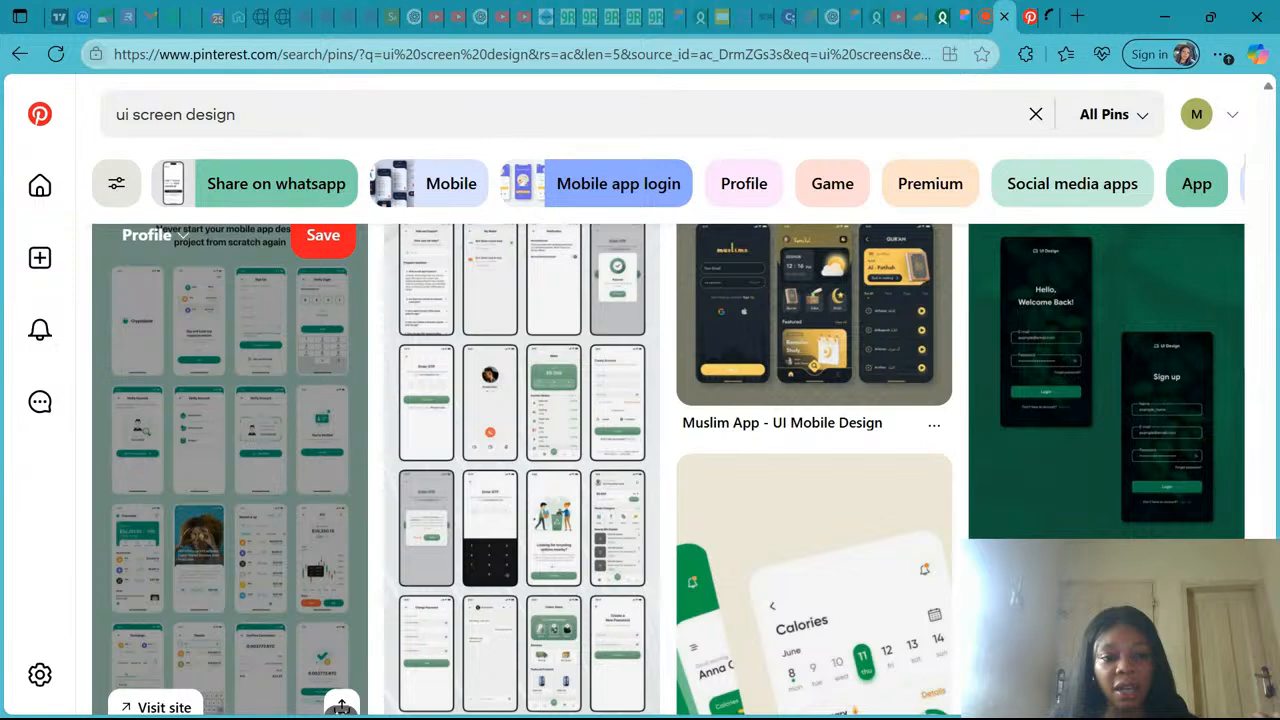
Return to the beginning of the results and review the grocery, POS system, login and finance app designs.
{"action": "scroll", "coordinate": [282, 465], "scroll_direction": "down", "scroll_amount": 5}
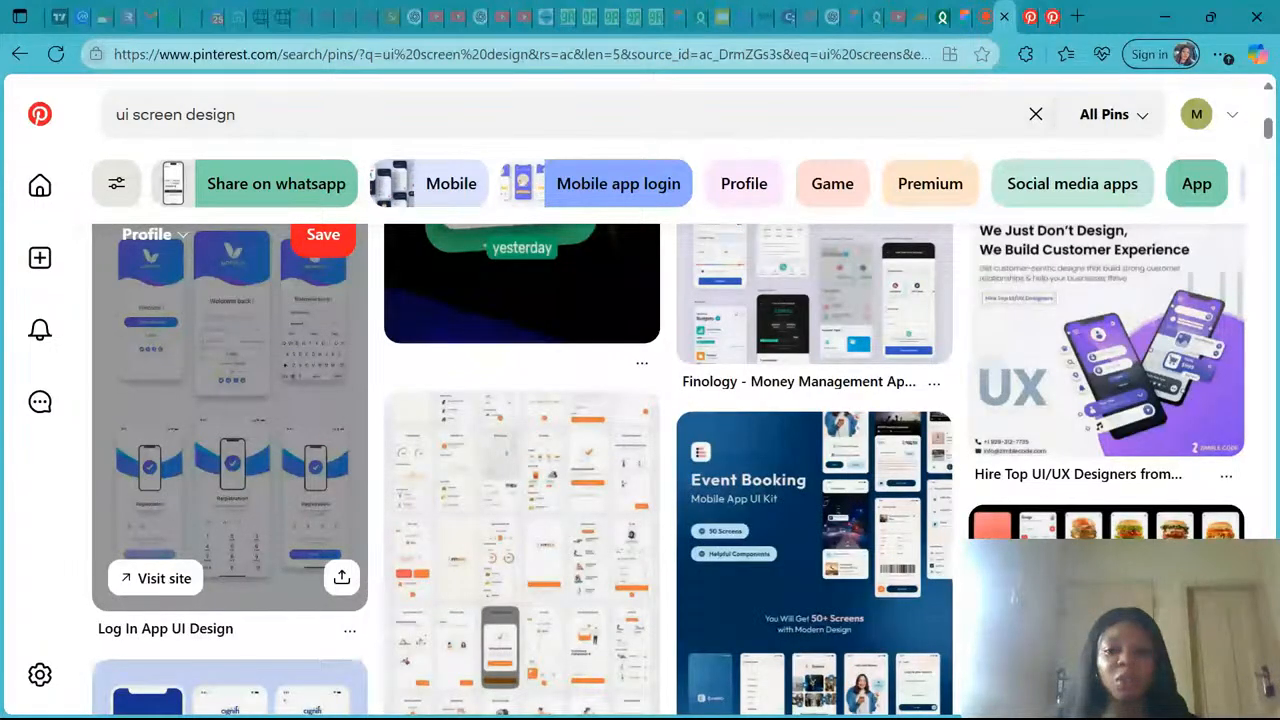
{"action": "scroll", "coordinate": [341, 577], "scroll_direction": "down", "scroll_amount": 5}
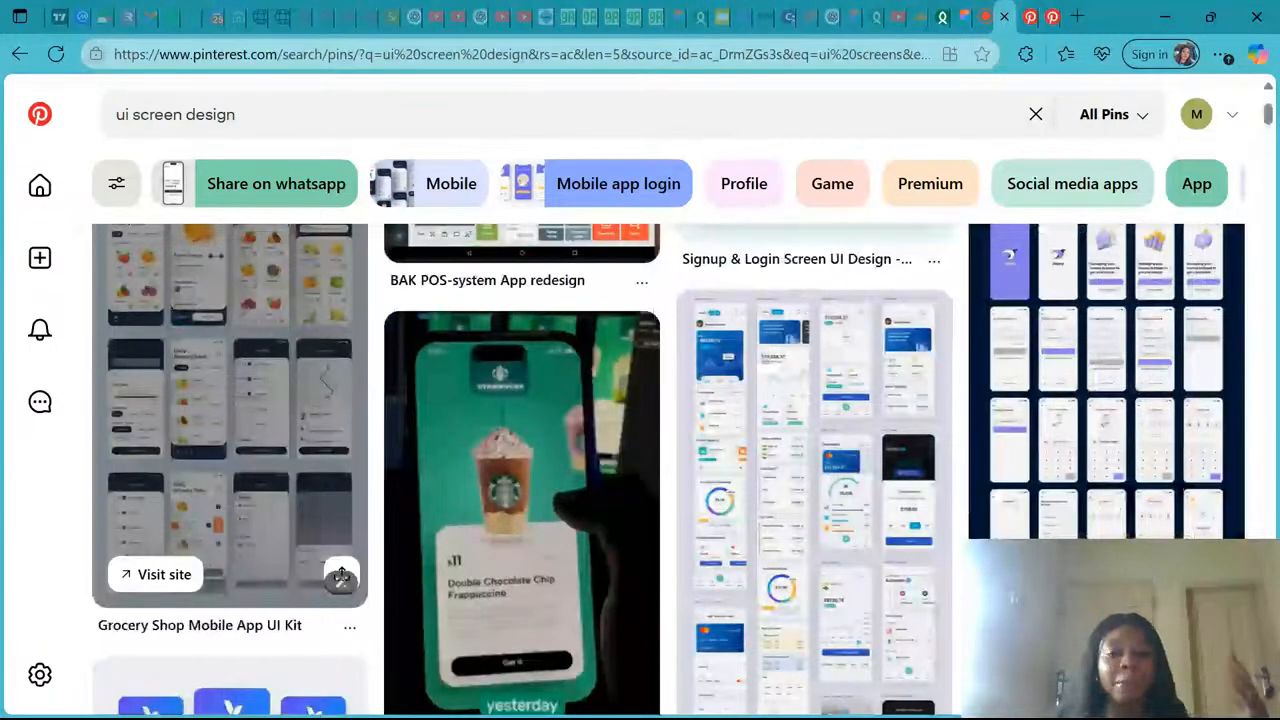
{"action": "scroll", "coordinate": [260, 420], "scroll_direction": "up", "scroll_amount": 2}
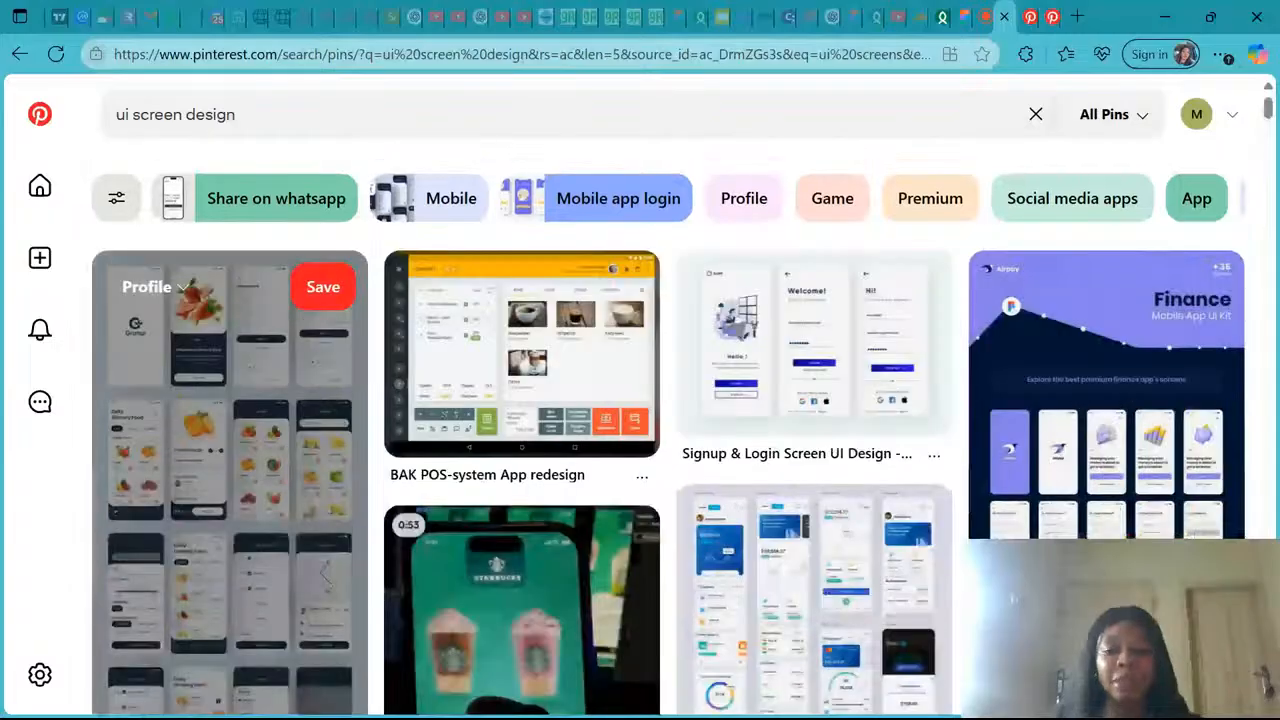
{"action": "scroll", "coordinate": [260, 420], "scroll_direction": "down", "scroll_amount": 3}
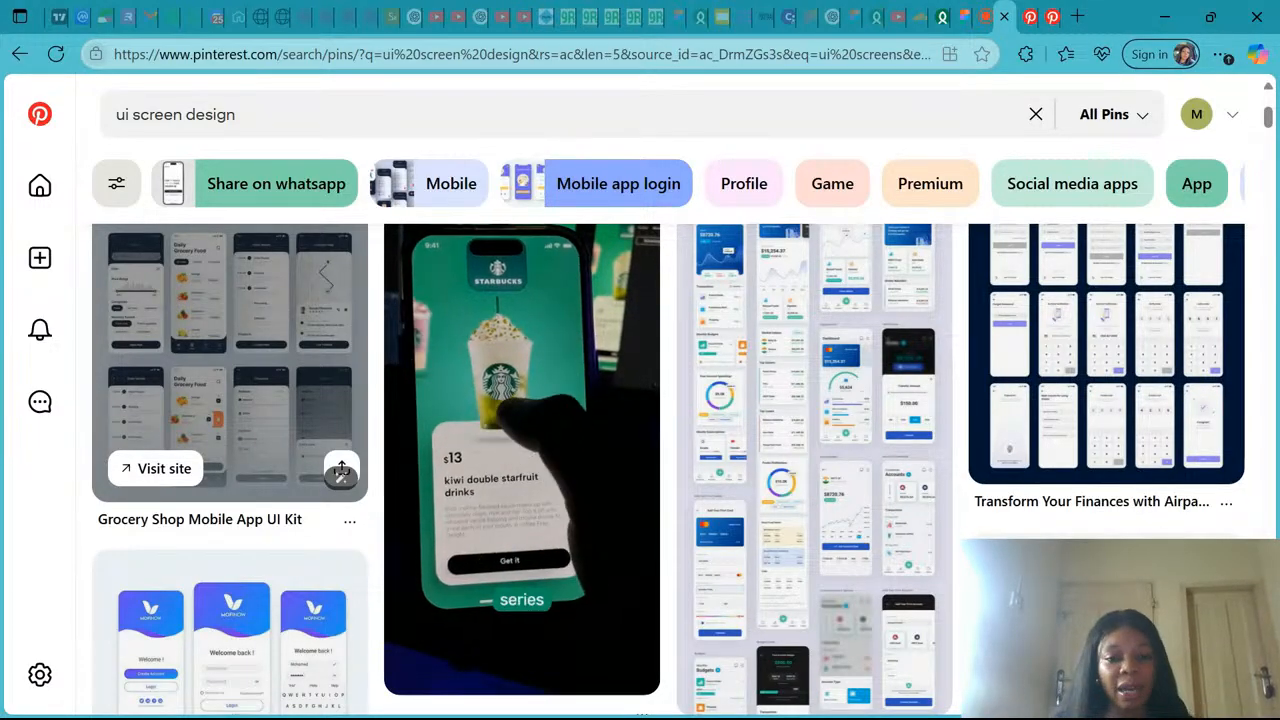
{"action": "scroll", "coordinate": [341, 470], "scroll_direction": "up", "scroll_amount": 1}
{"action": "scroll", "coordinate": [341, 478], "scroll_direction": "up", "scroll_amount": 3}
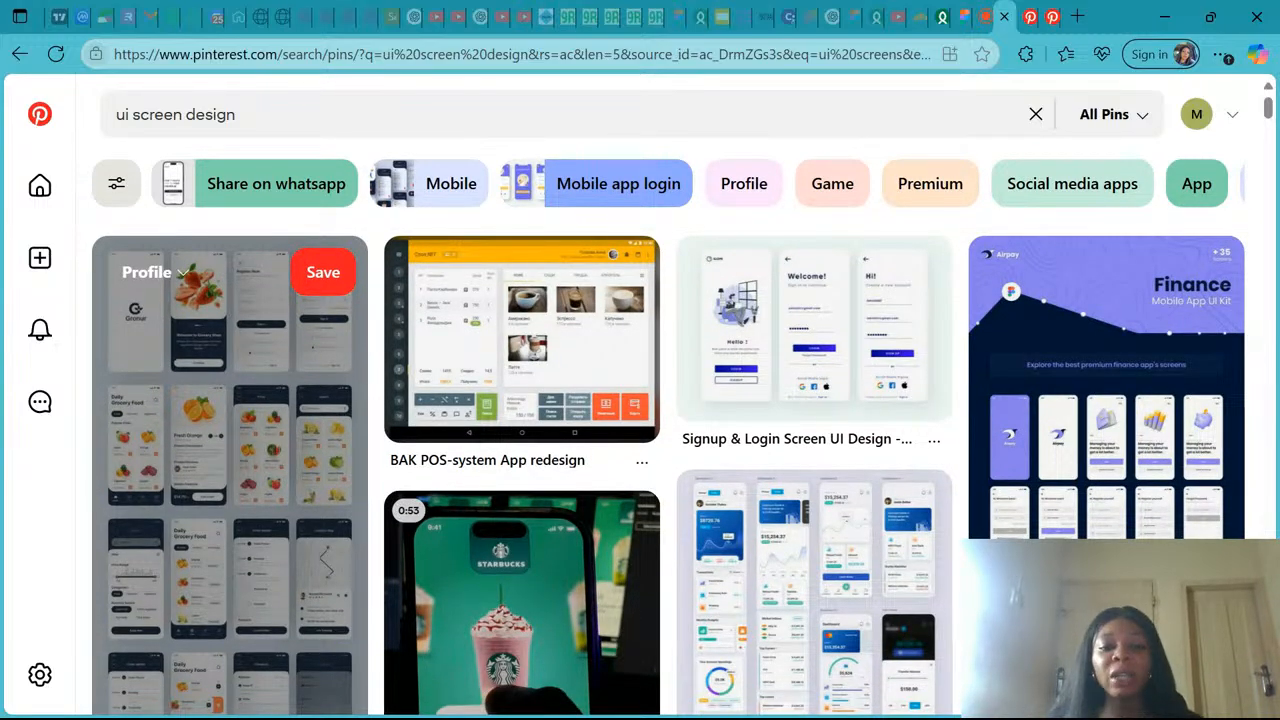
Examine the Starbucks app design video and the grocery, POS, login and finance designs around it in the Pinterest results.
{"action": "scroll", "coordinate": [535, 530], "scroll_direction": "down", "scroll_amount": 3}
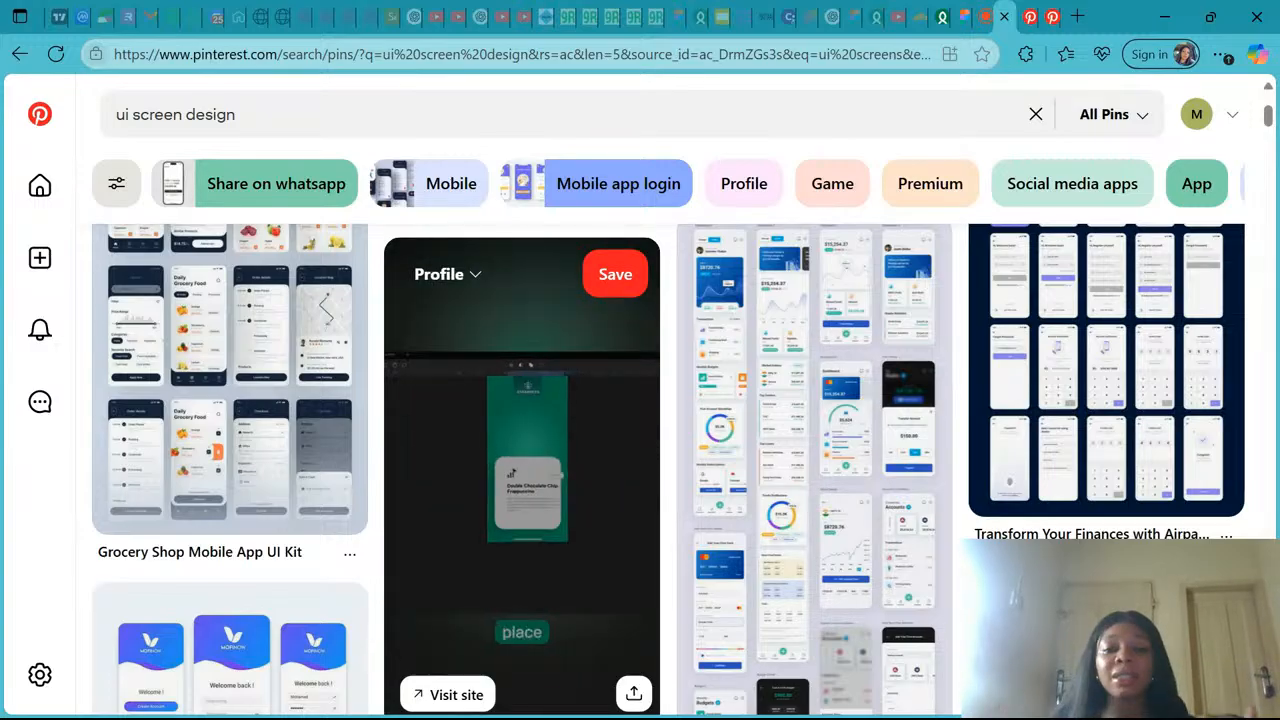
{"action": "scroll", "coordinate": [520, 470], "scroll_direction": "up", "scroll_amount": 1}
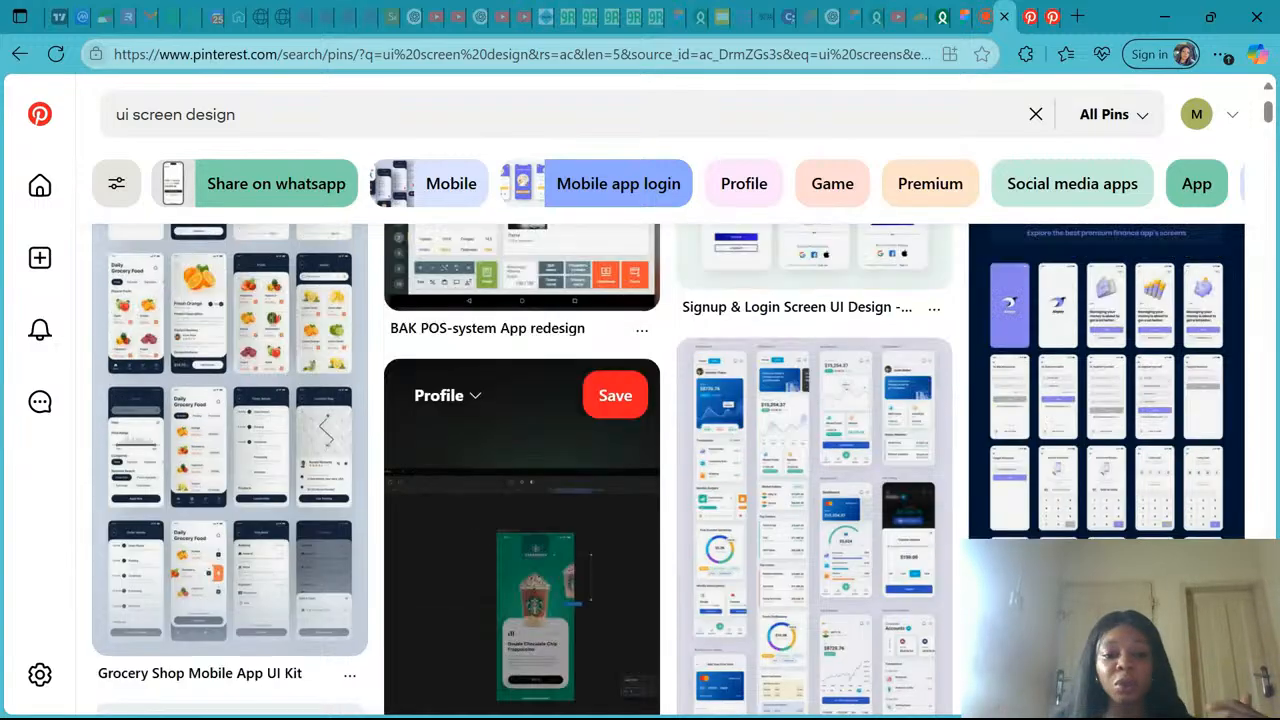
{"action": "scroll", "coordinate": [520, 500], "scroll_direction": "down", "scroll_amount": 1}
{"action": "scroll", "coordinate": [520, 500], "scroll_direction": "down", "scroll_amount": 1}
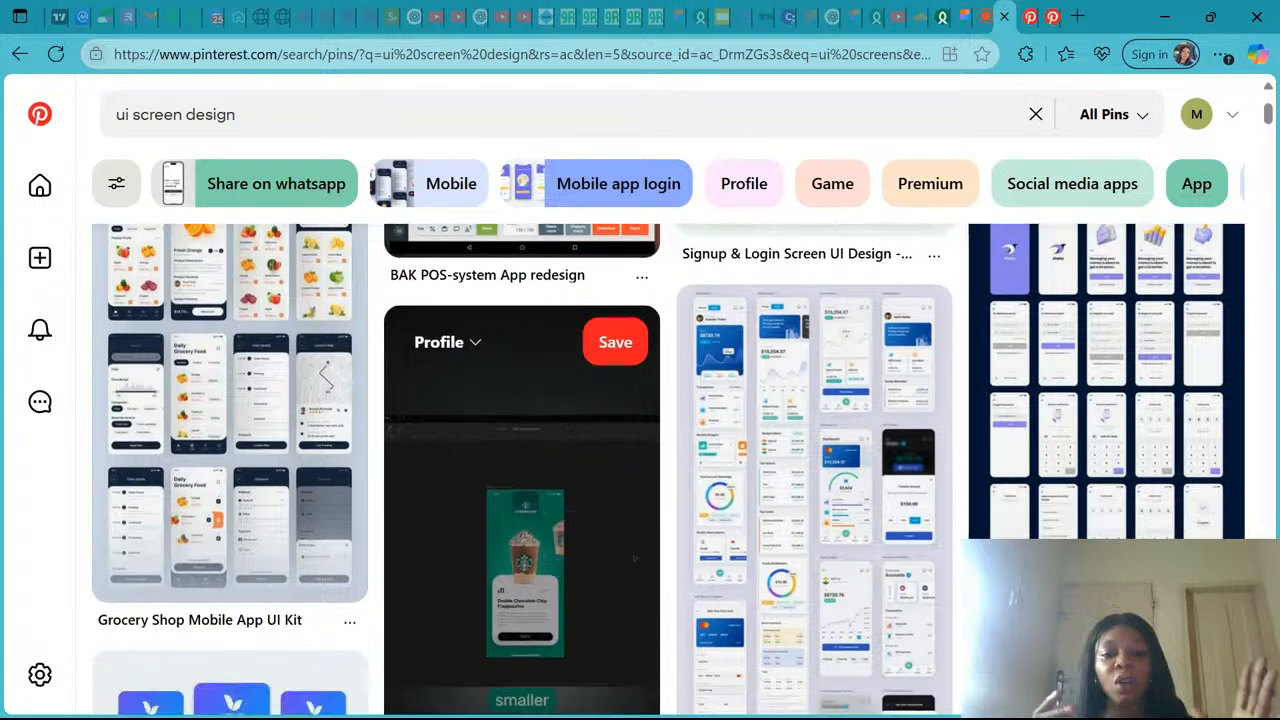
{"action": "scroll", "coordinate": [619, 541], "scroll_direction": "up", "scroll_amount": 2}
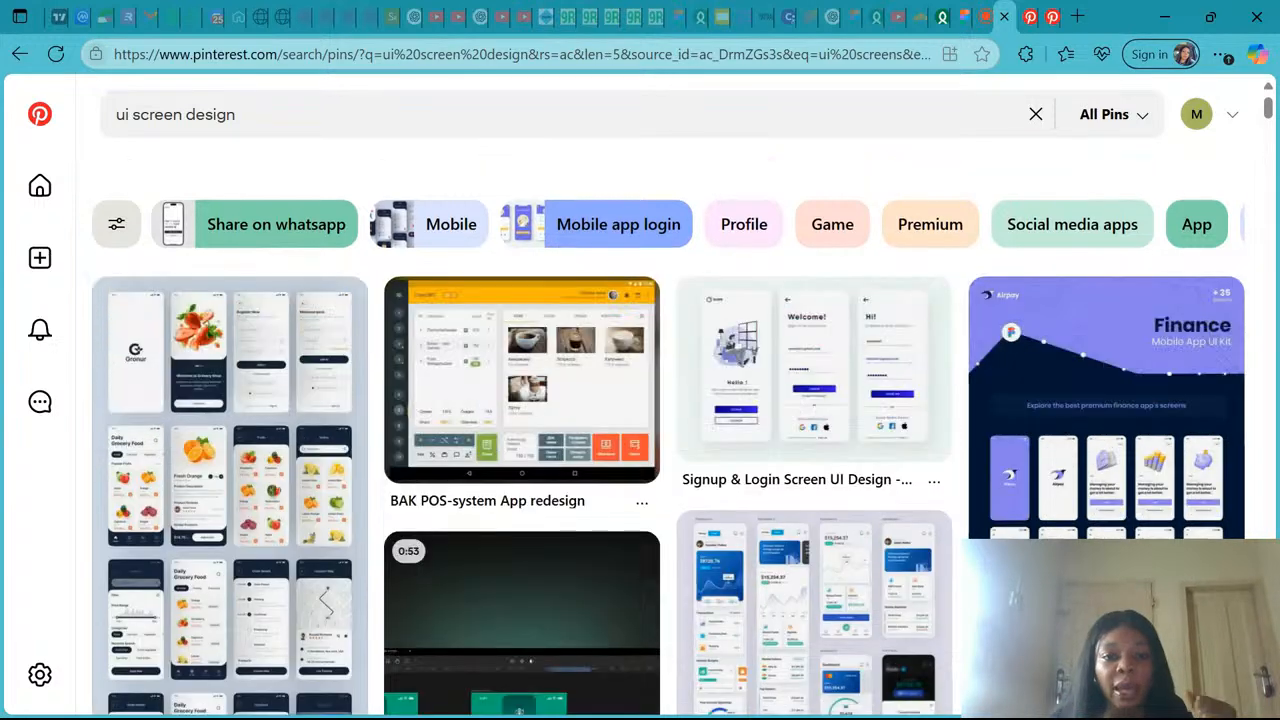
{"action": "scroll", "coordinate": [619, 541], "scroll_direction": "down", "scroll_amount": 3}
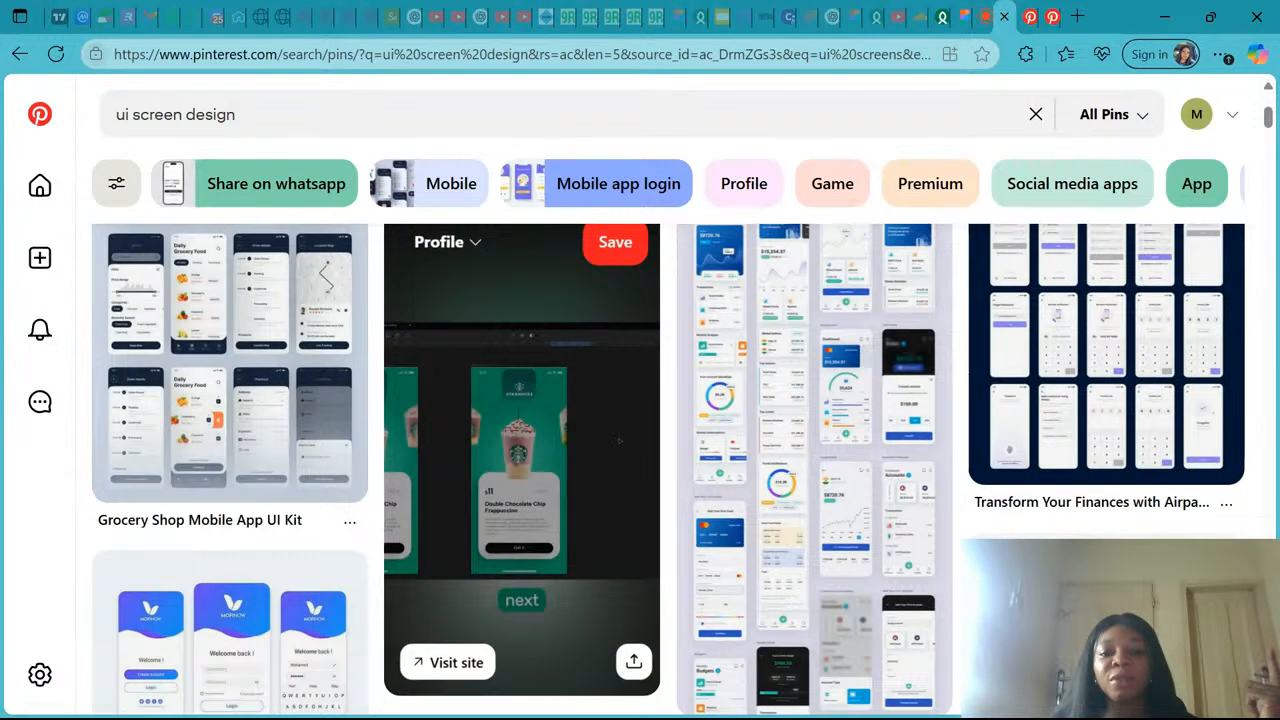
View the Coffee Shop UI Design pin enlarged and compare it with the Home Cleaning app design.
{"action": "left_click", "coordinate": [619, 441]}
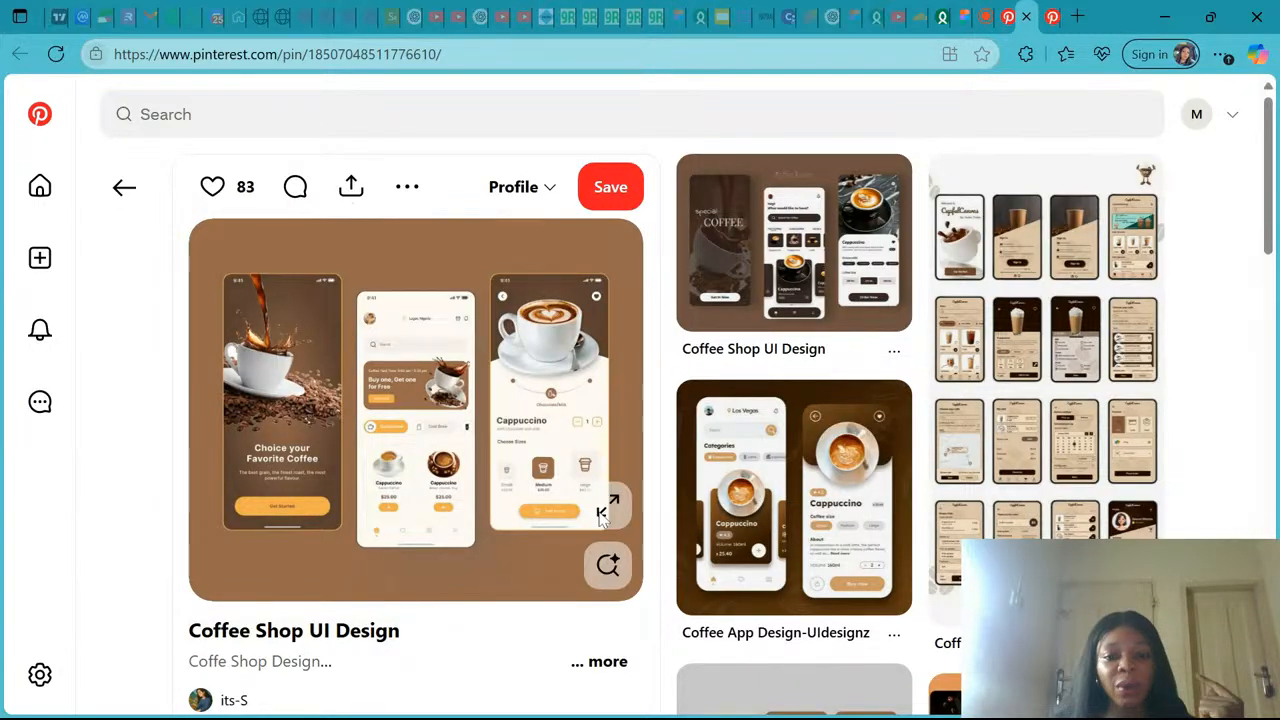
{"action": "left_click", "coordinate": [609, 507]}
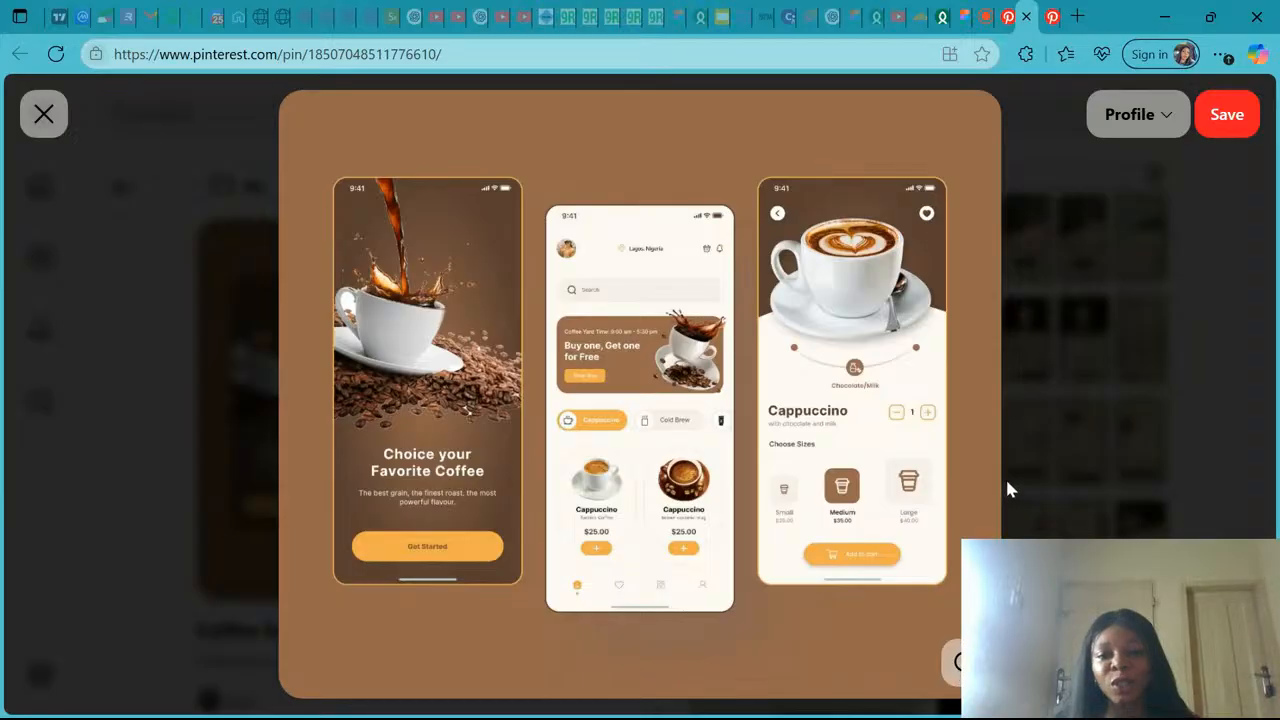
{"action": "left_click", "coordinate": [1052, 16]}
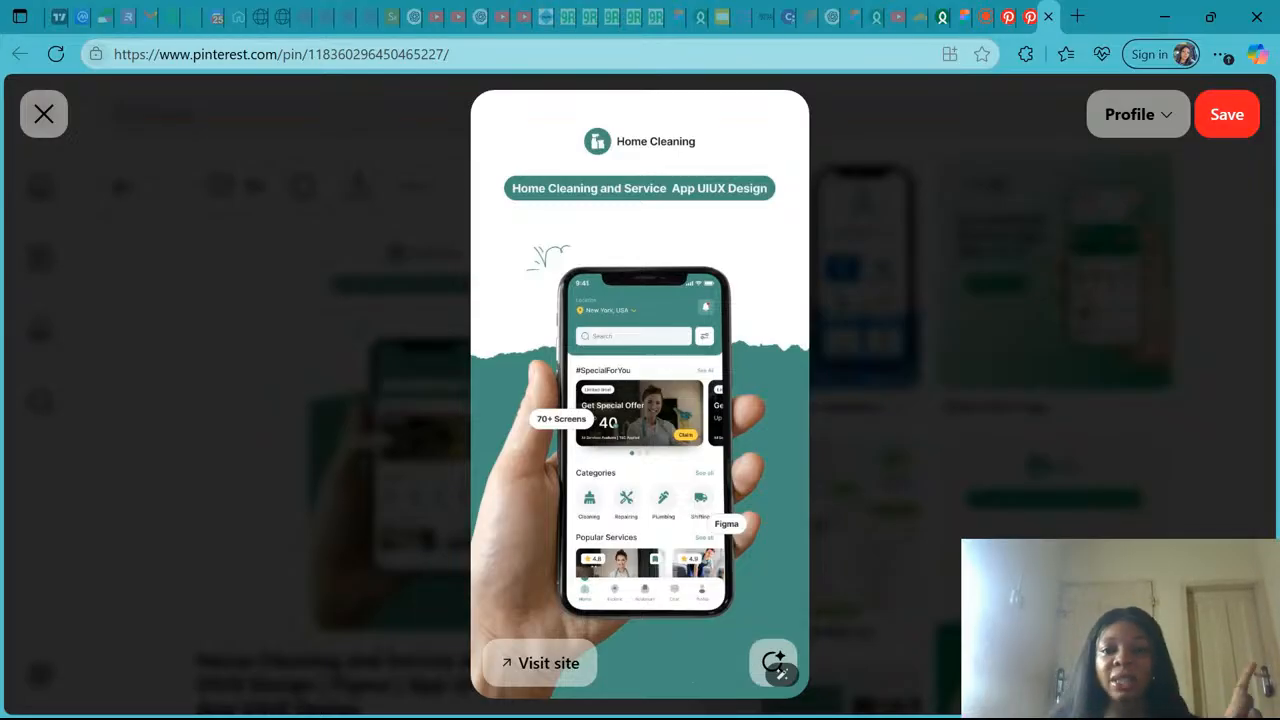
{"action": "left_click", "coordinate": [1010, 16]}
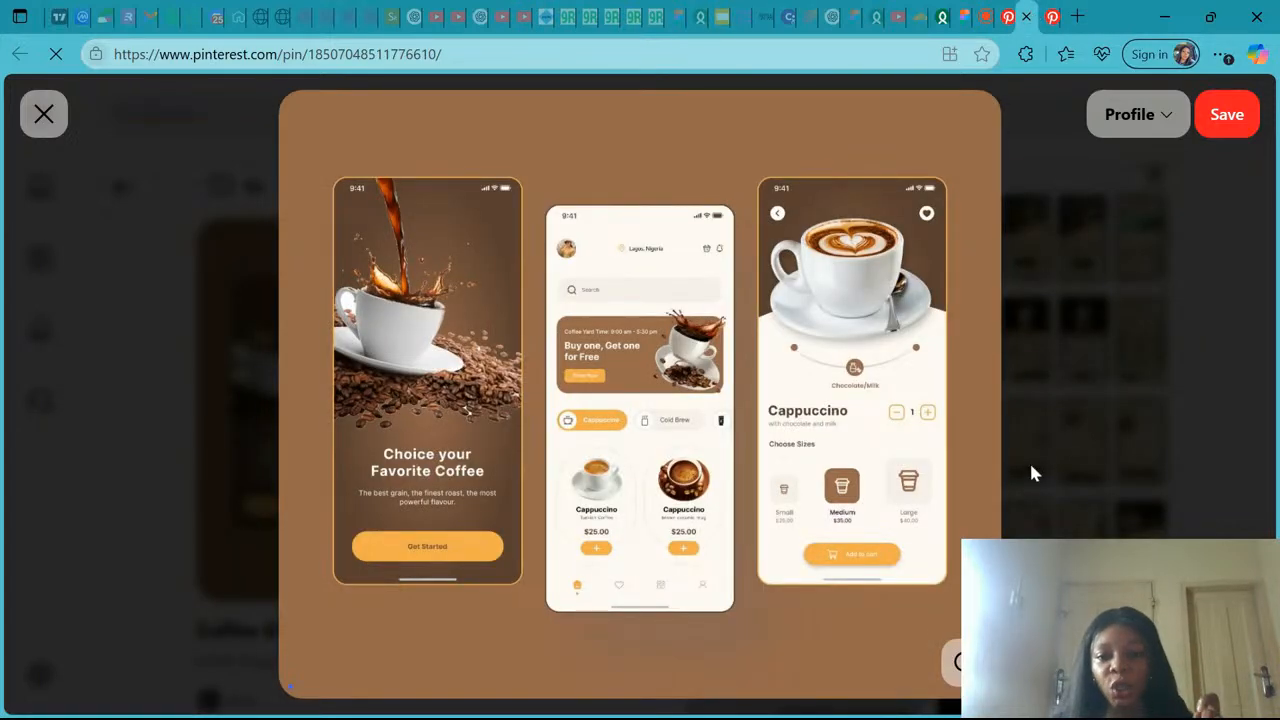
Check the live chat in YouTube Studio and return to the enlarged coffee shop design on Pinterest.
{"action": "left_click", "coordinate": [983, 12]}
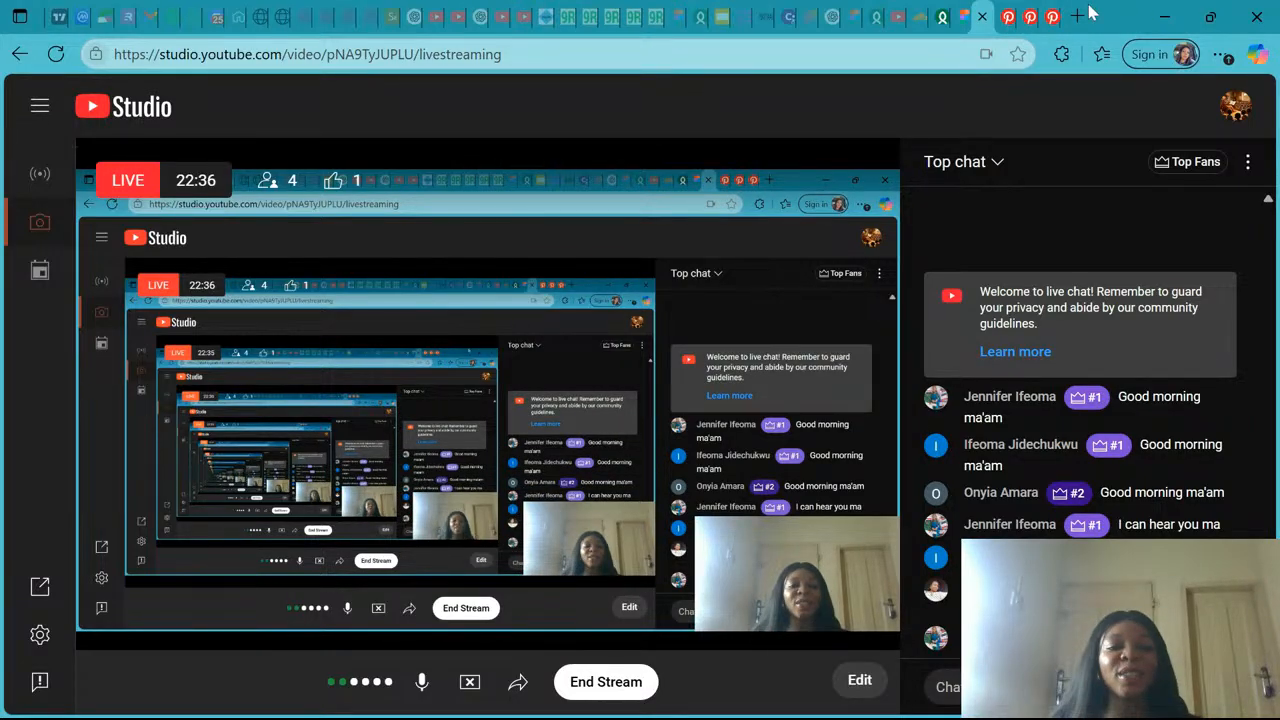
{"action": "left_click", "coordinate": [1006, 14]}
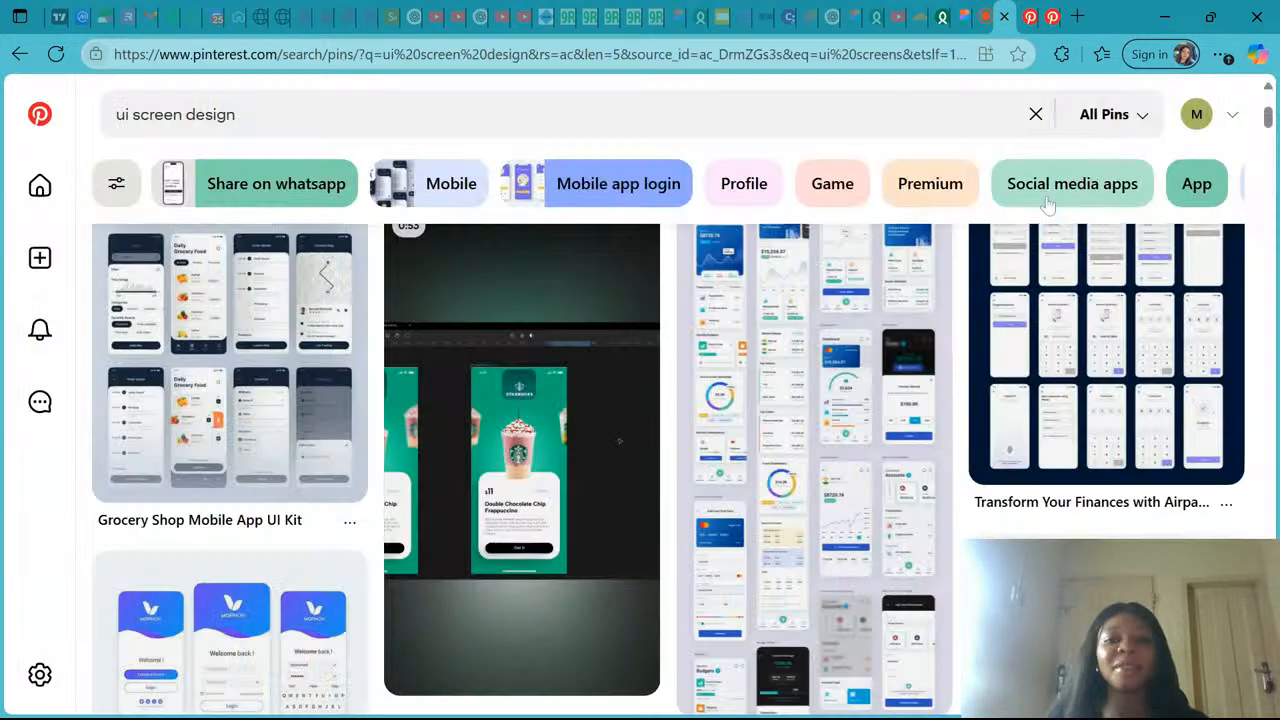
{"action": "left_click", "coordinate": [585, 447]}
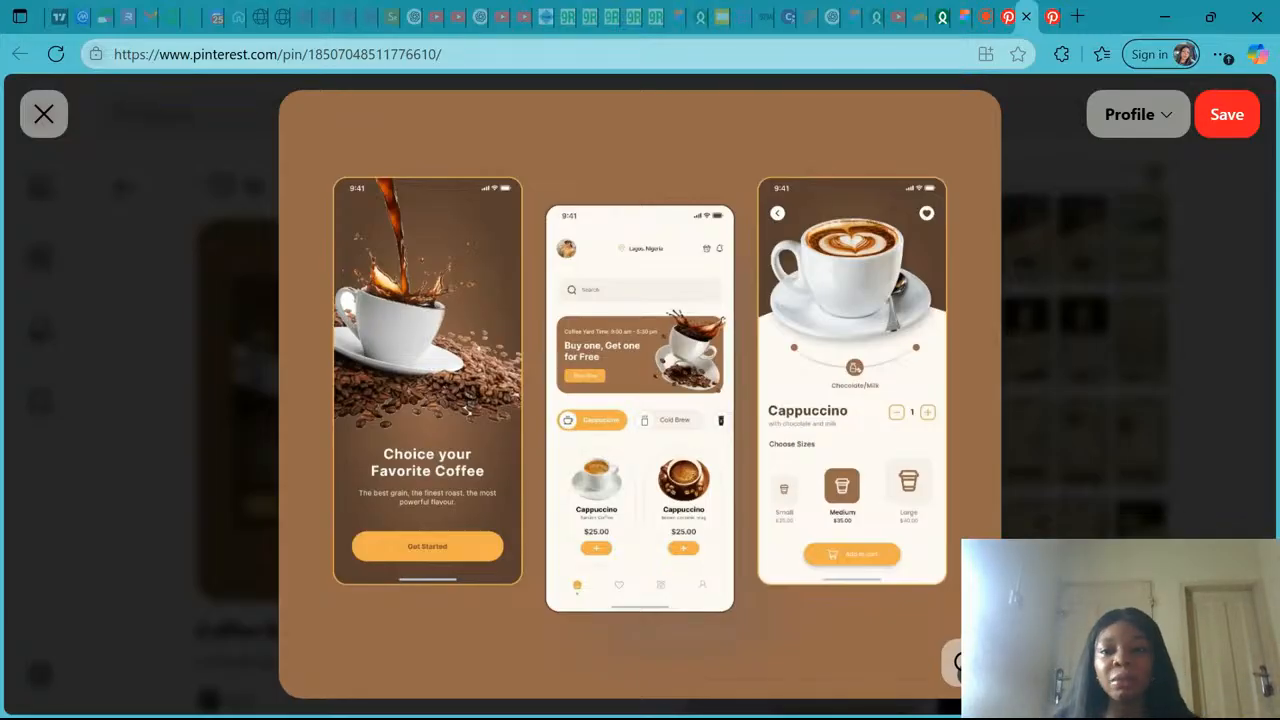
Switch to Figma, paste the coffee shop design image onto Page 2 and place it above and to the right of the white rectangle.
{"action": "left_click", "coordinate": [966, 20]}
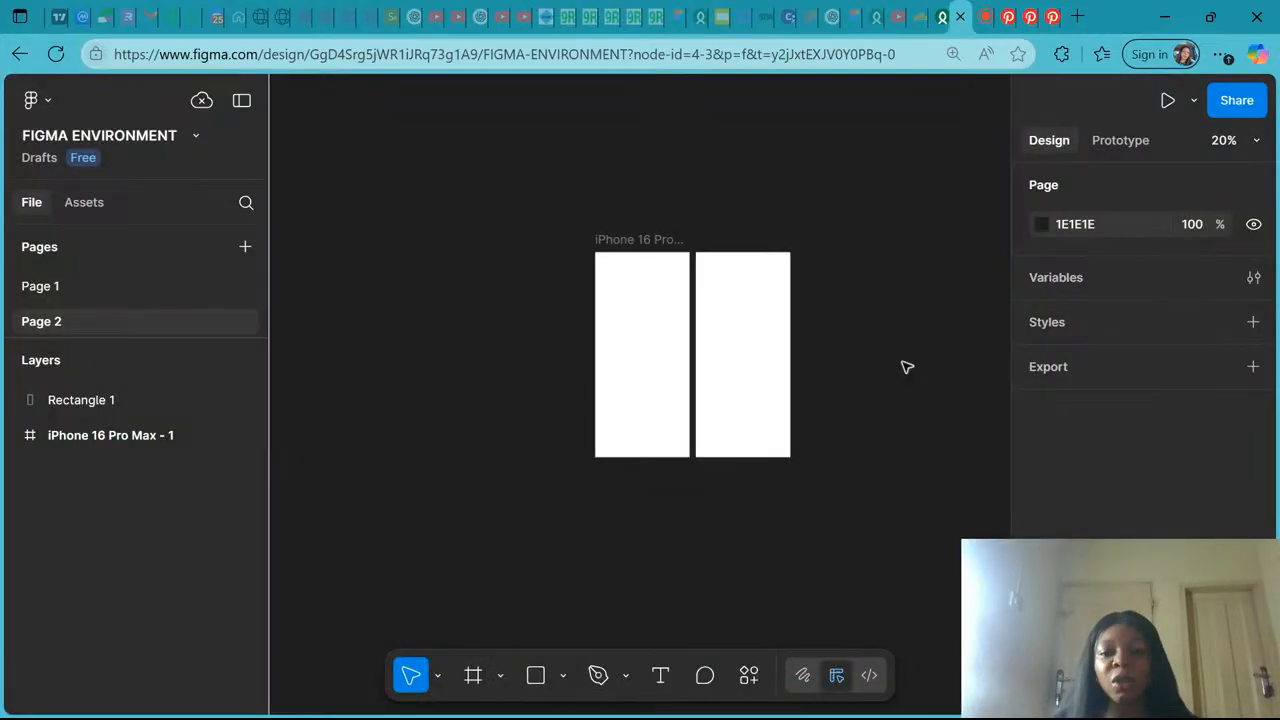
{"action": "right_click", "coordinate": [907, 367]}
{"action": "key", "text": "Escape"}
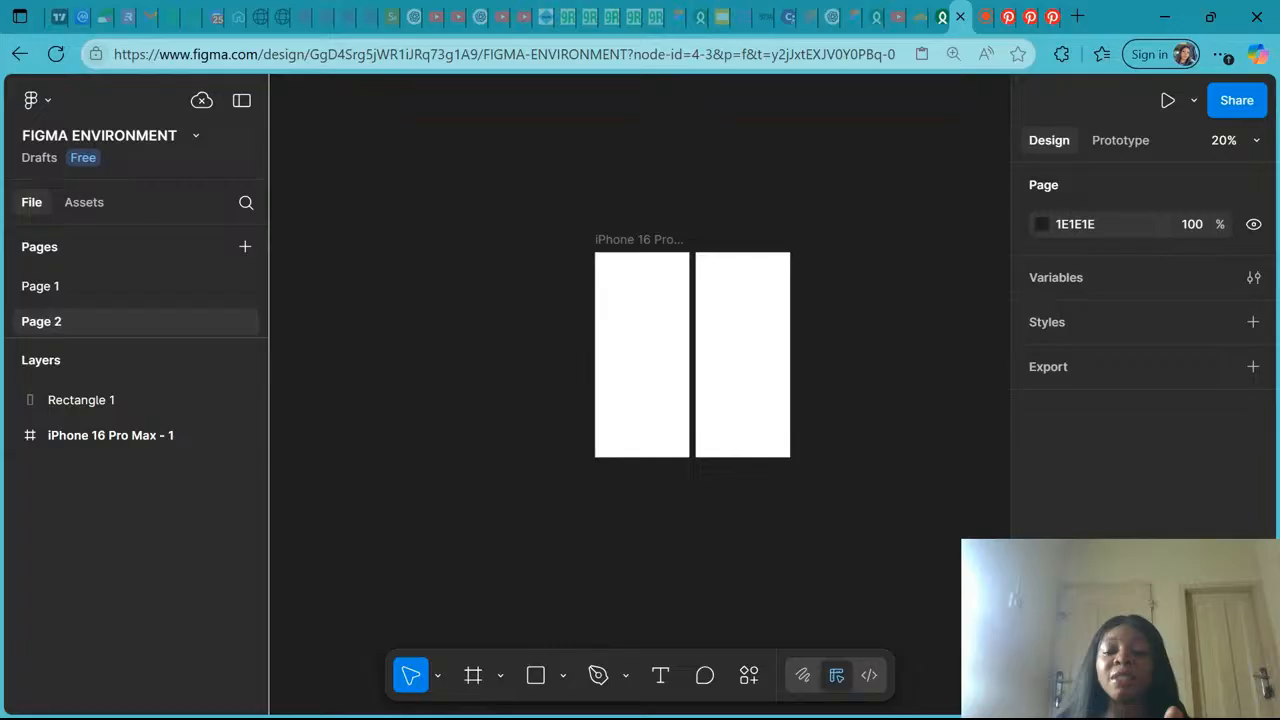
{"action": "key", "text": "ctrl+v"}
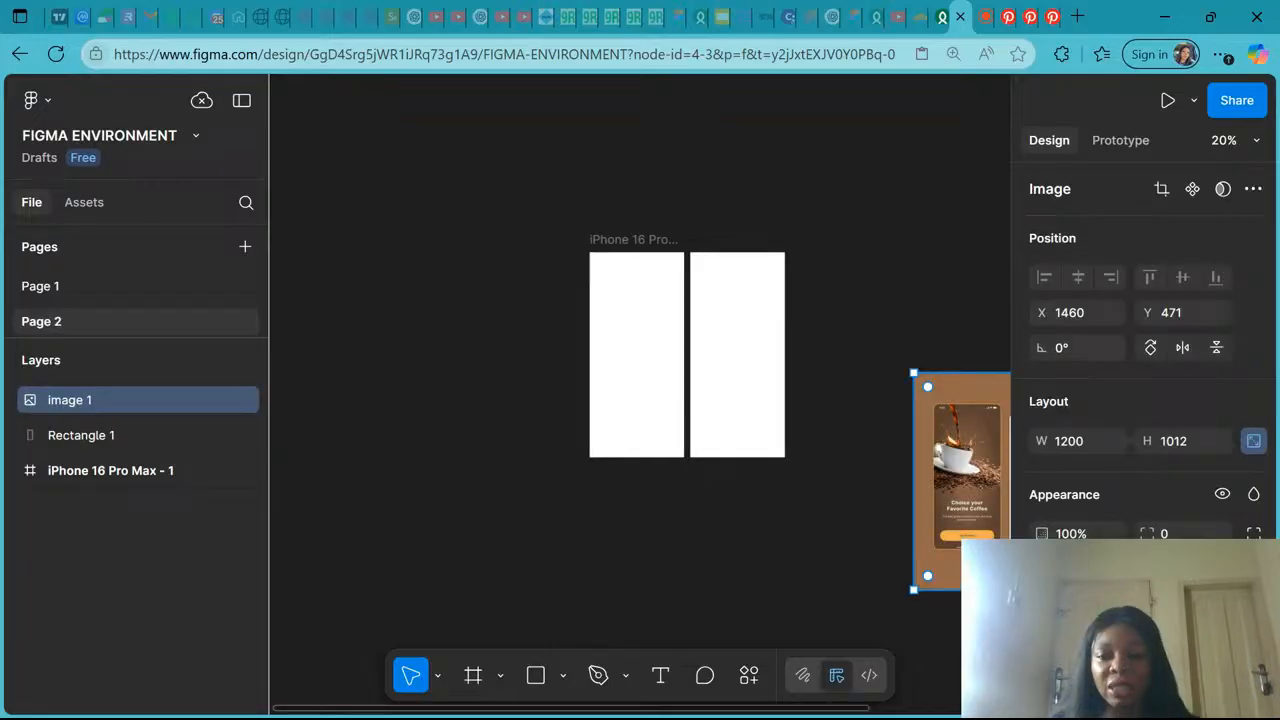
{"action": "scroll", "coordinate": [640, 395], "scroll_direction": "right", "scroll_amount": 2}
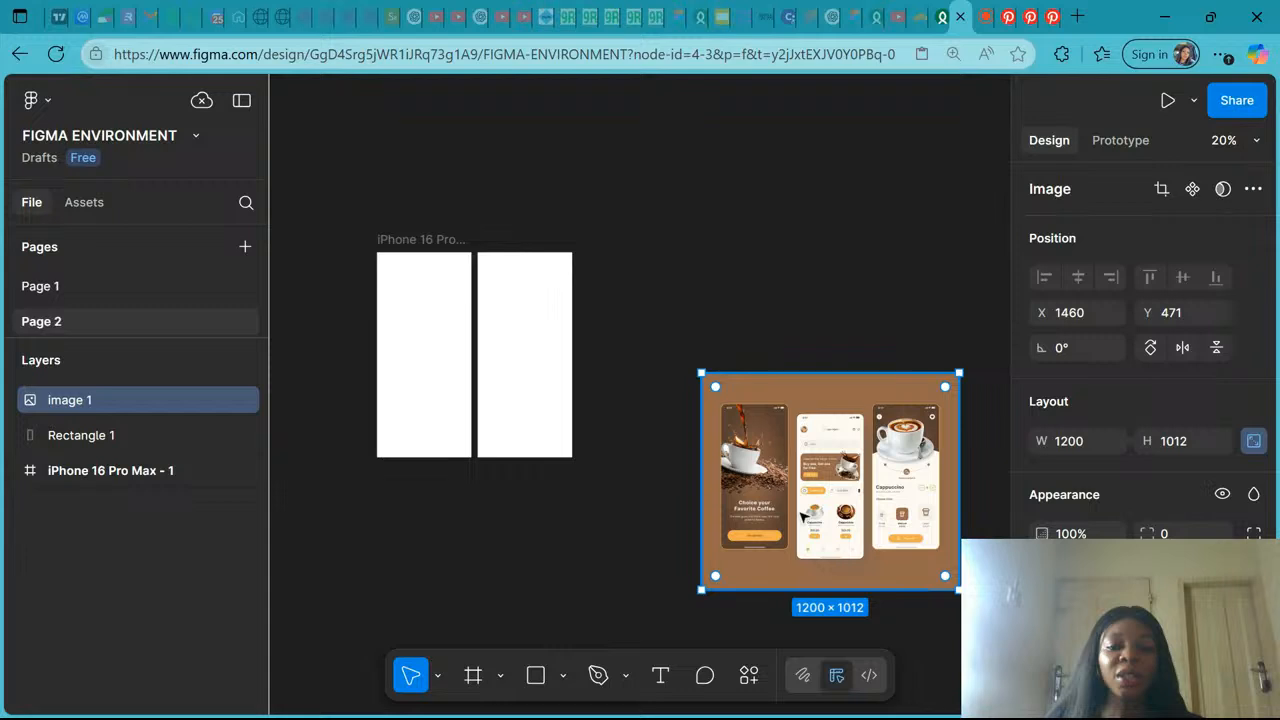
{"action": "left_click_drag", "start_coordinate": [805, 515], "coordinate": [731, 258]}
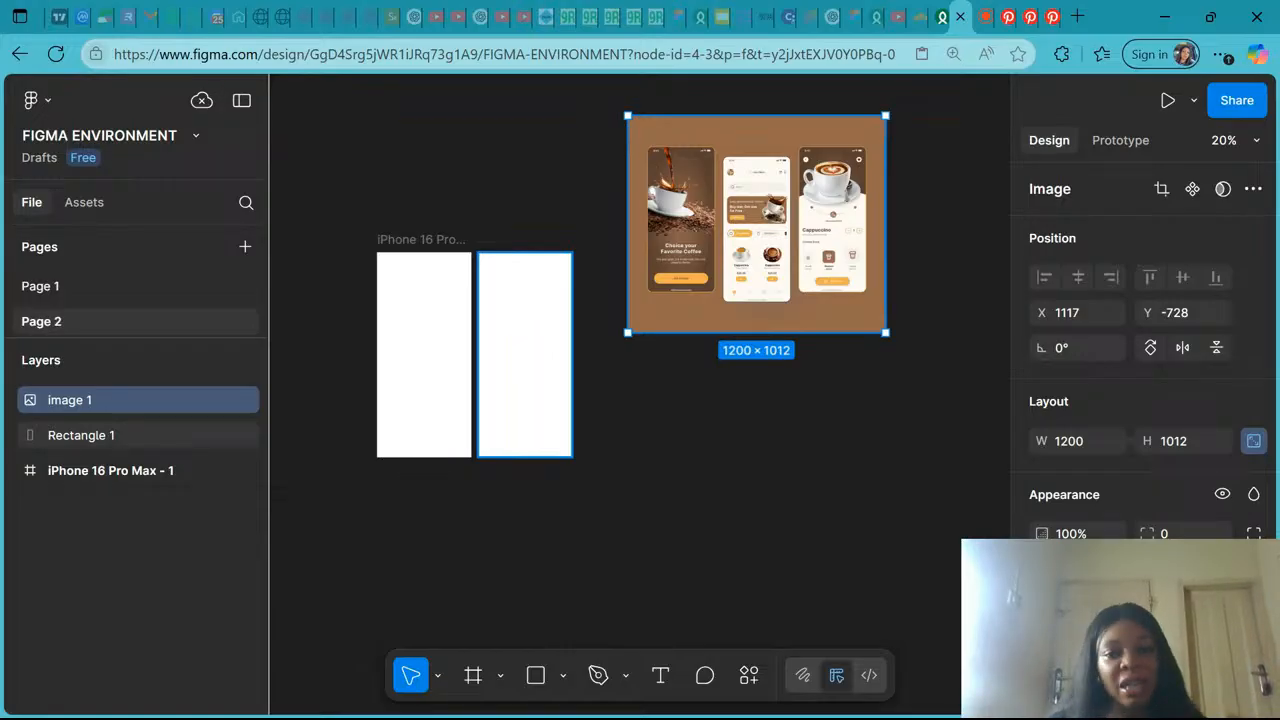
Move the white rectangle down and left away from the iPhone 16 Pro Max frame, and reposition the frame at about X 251, Y -111.
{"action": "left_click", "coordinate": [530, 296]}
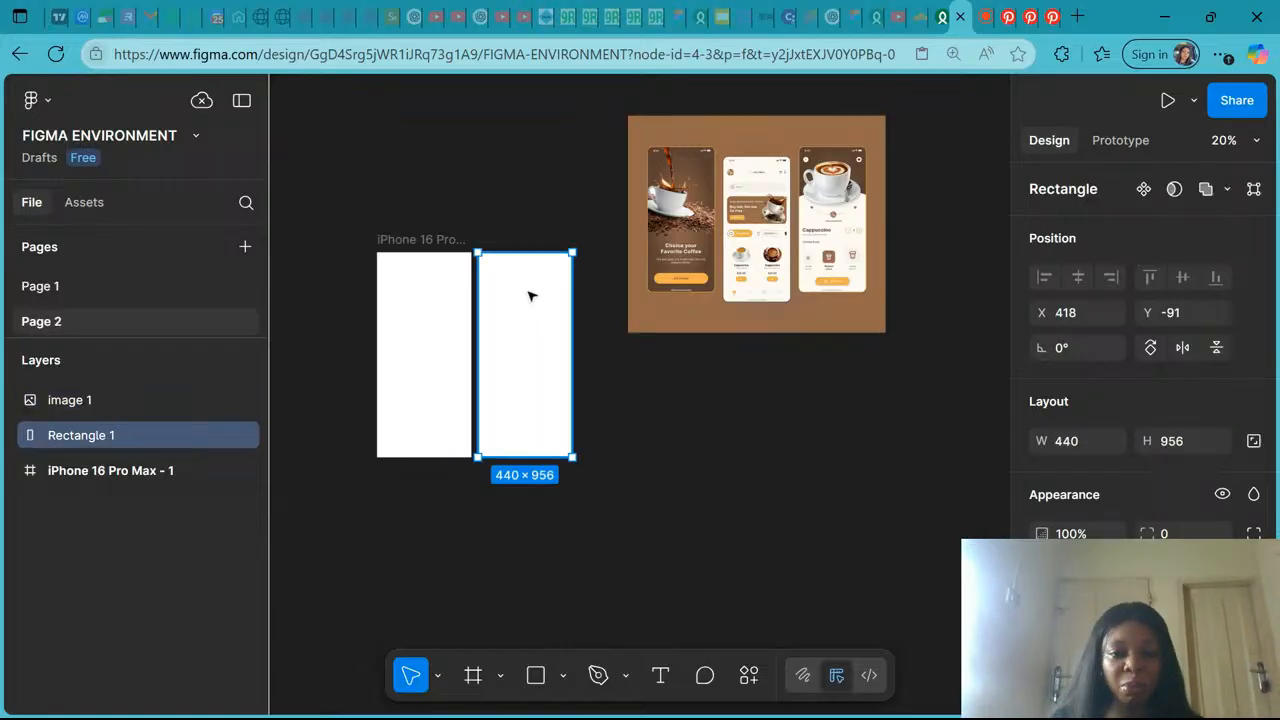
{"action": "left_click_drag", "start_coordinate": [519, 370], "coordinate": [300, 508]}
{"action": "scroll", "coordinate": [300, 508], "scroll_direction": "left", "scroll_amount": 1}
{"action": "left_click_drag", "start_coordinate": [476, 259], "coordinate": [543, 254]}
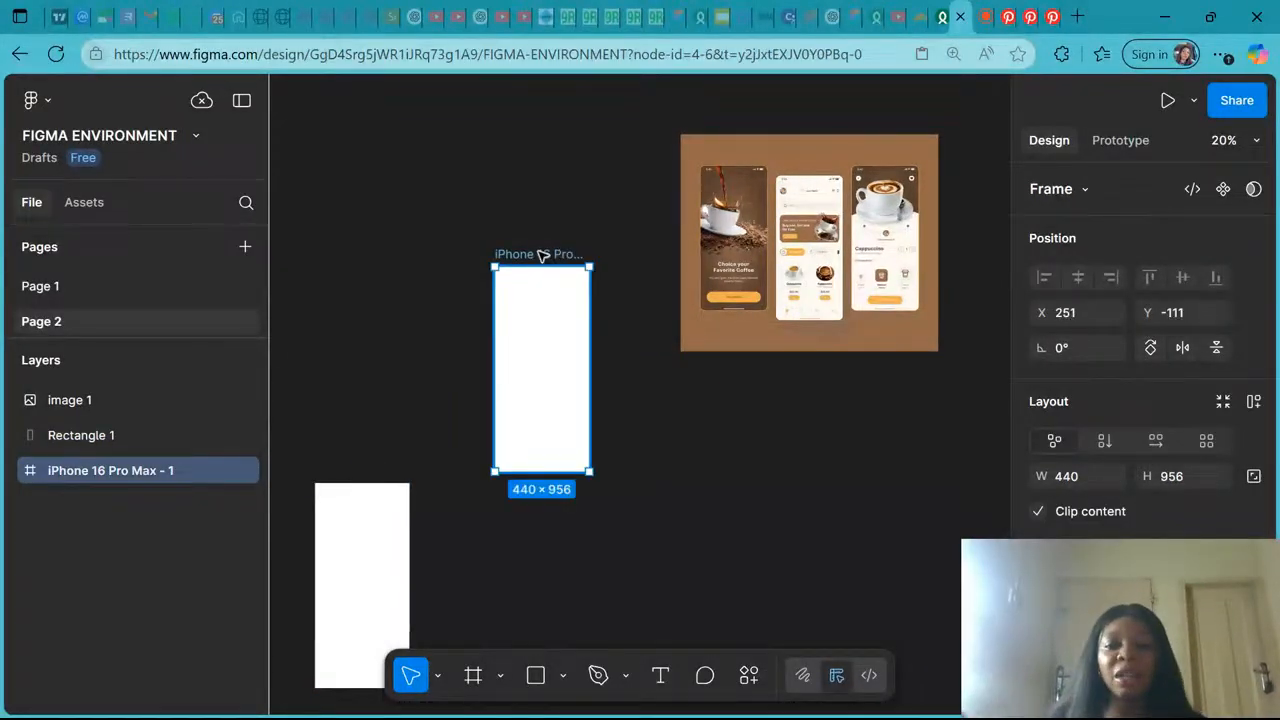
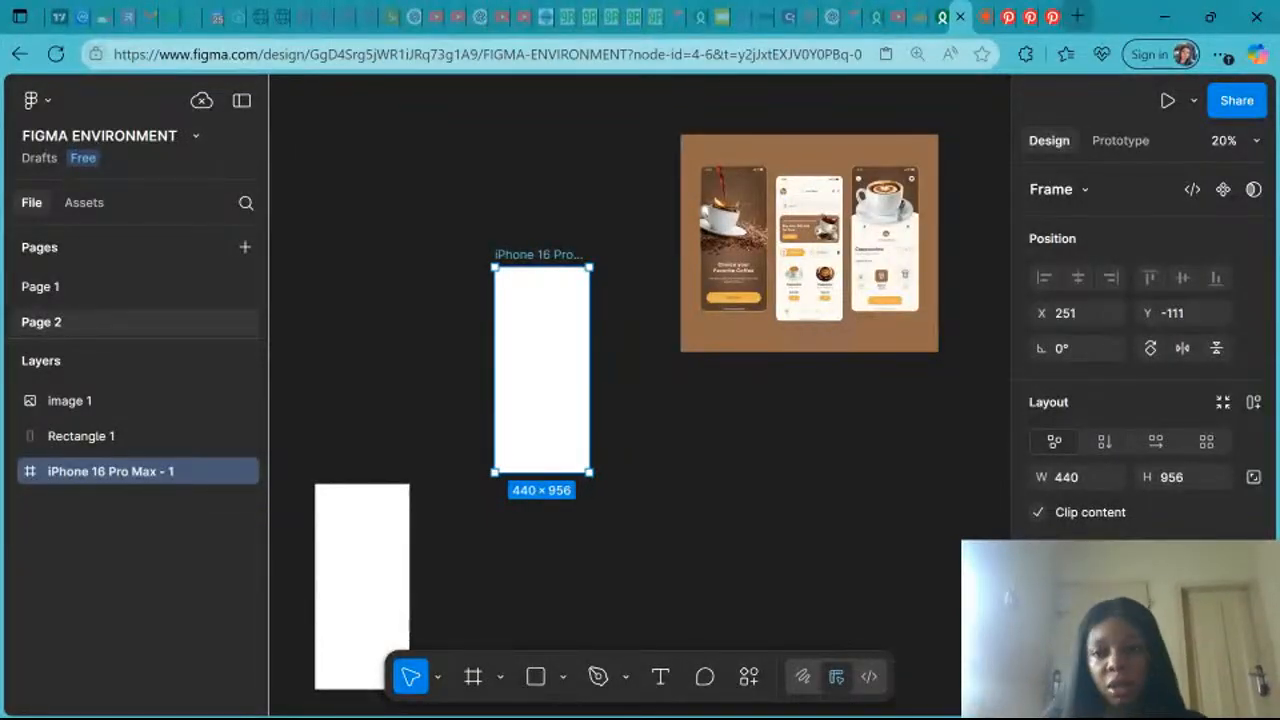
Check the live chat replies in YouTube Studio, and return to Figma to inspect the coffee design's screens up close.
{"action": "left_click", "coordinate": [985, 16]}
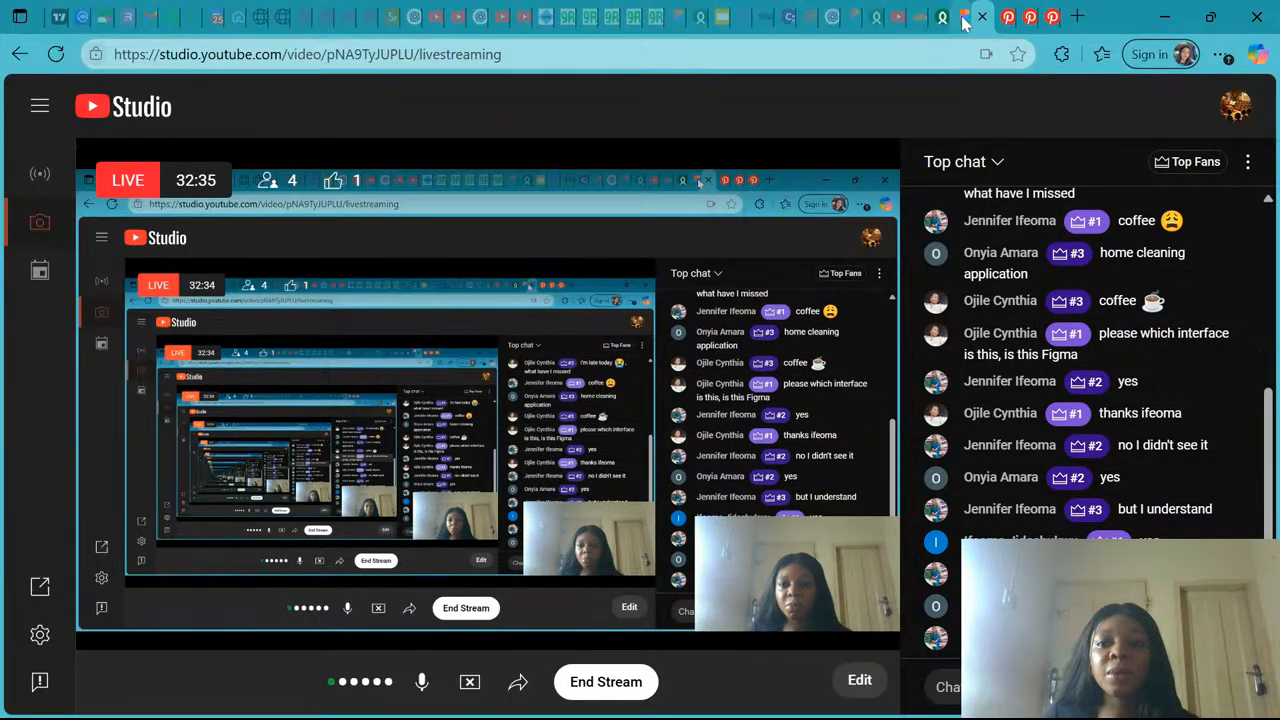
{"action": "left_click", "coordinate": [963, 18]}
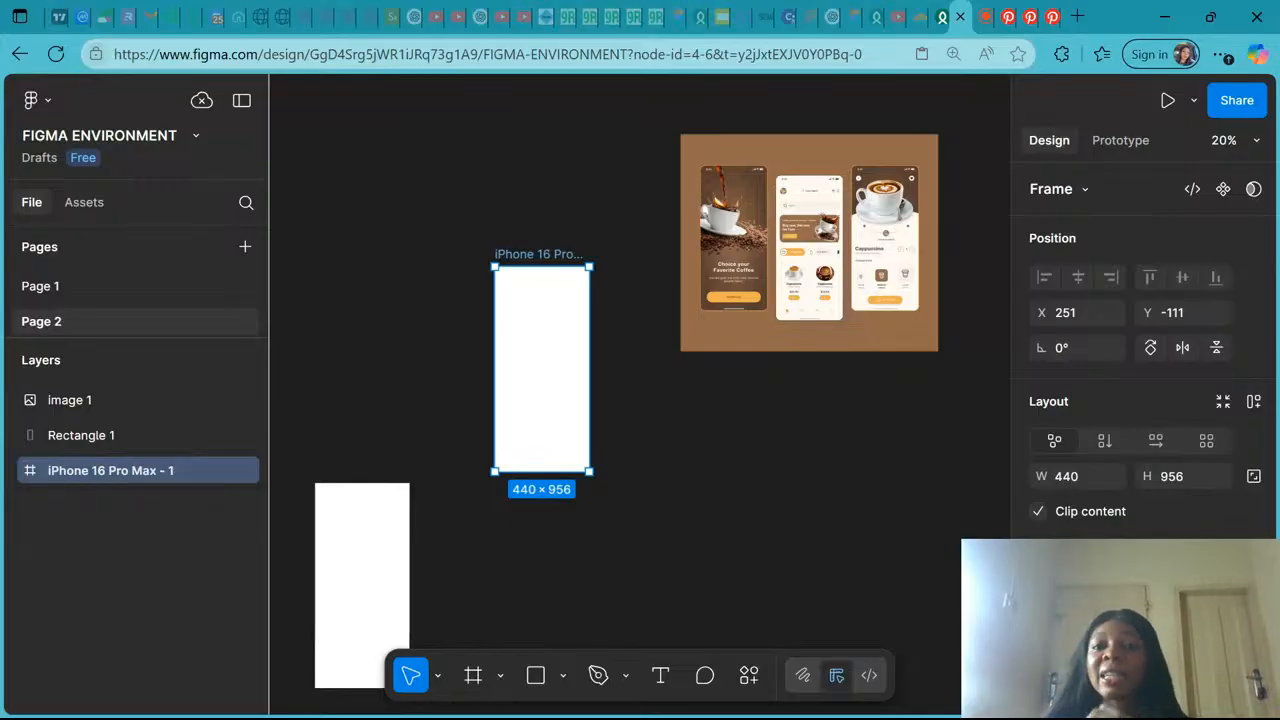
{"action": "left_click", "coordinate": [988, 16]}
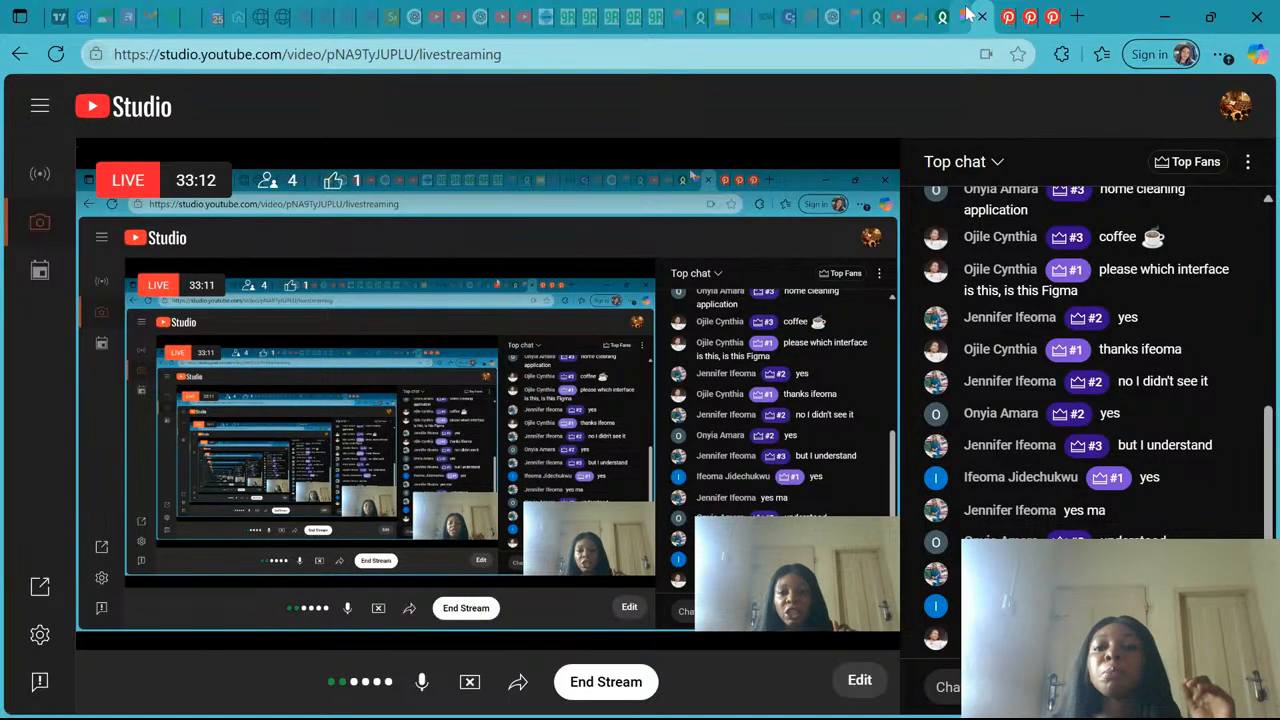
{"action": "left_click", "coordinate": [942, 17]}
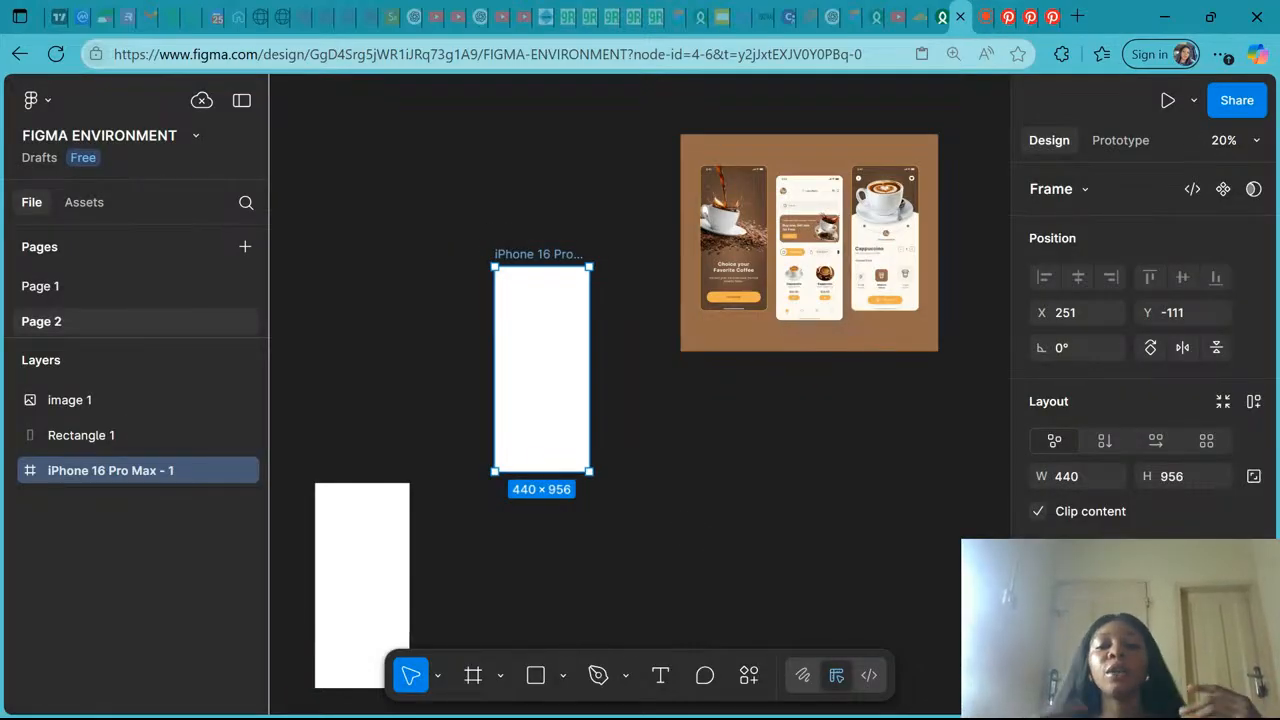
{"action": "scroll", "coordinate": [819, 171], "scroll_direction": "up", "scroll_amount": 5}
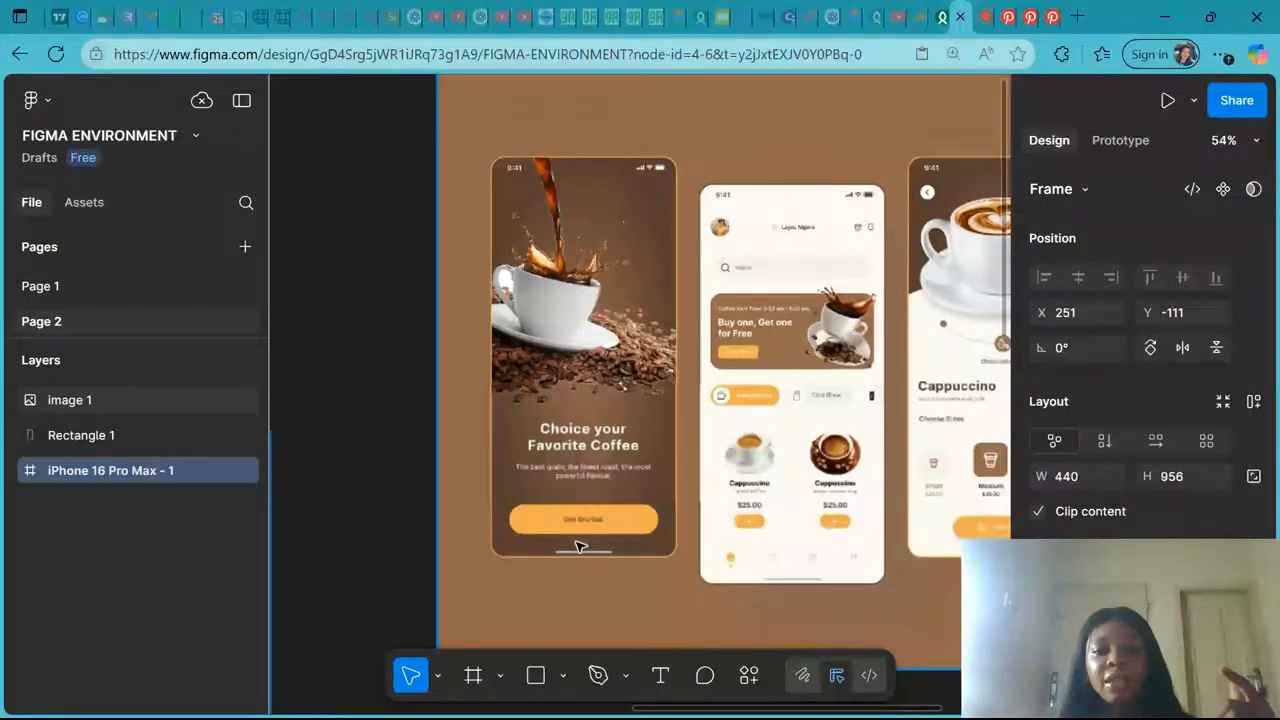
Switch to Pinterest and search for "Coffee App ui screen design with a splash screen".
{"action": "left_click", "coordinate": [995, 20]}
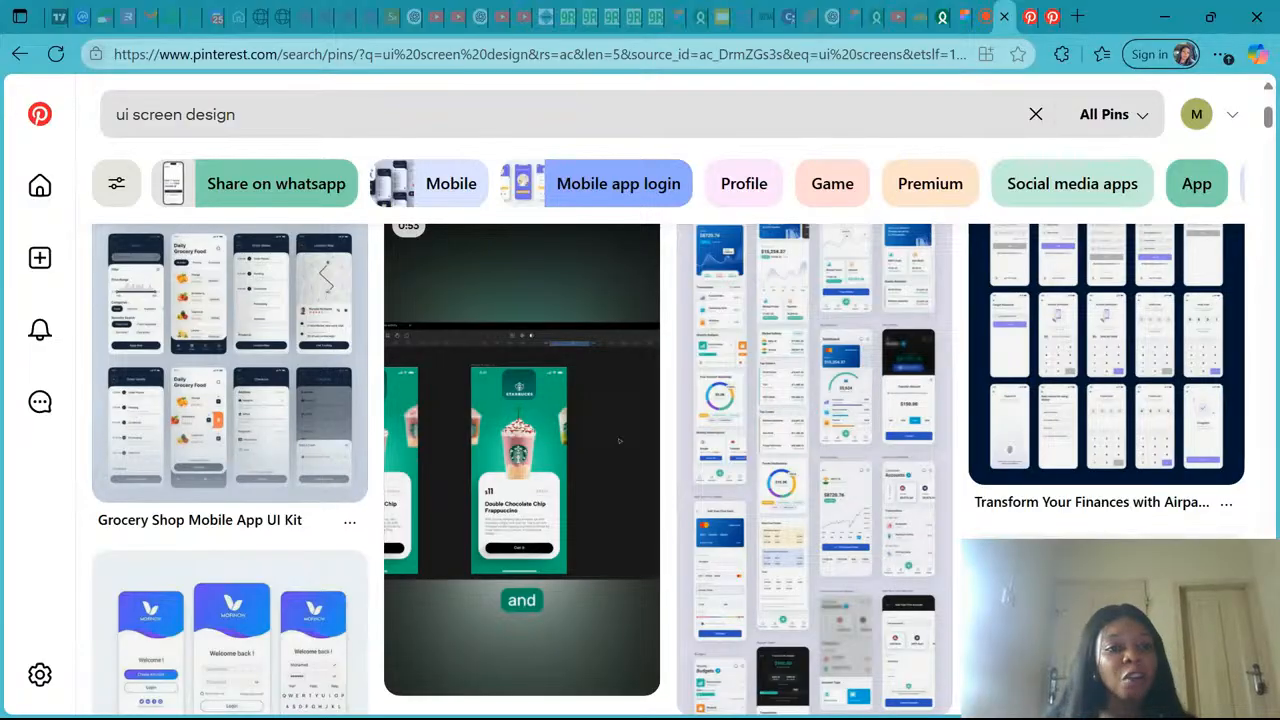
{"action": "left_click", "coordinate": [116, 114]}
{"action": "type", "text": "Coffe"}
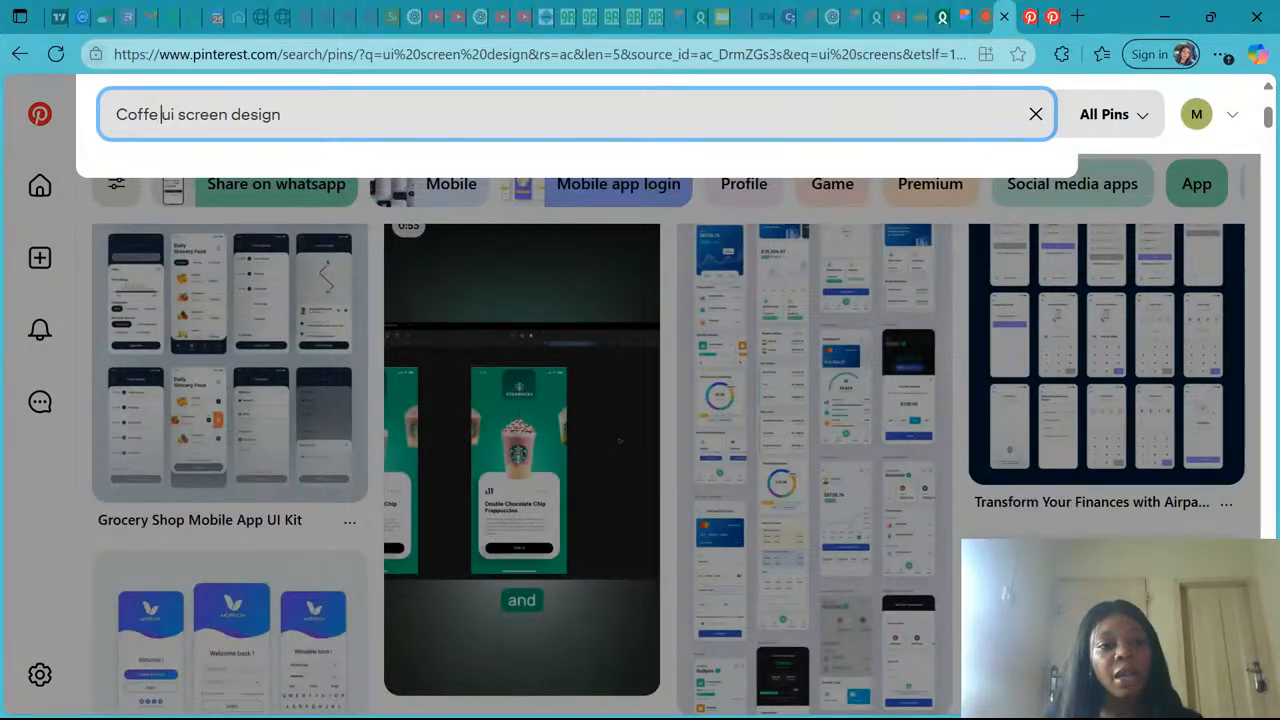
{"action": "type", "text": "e App"}
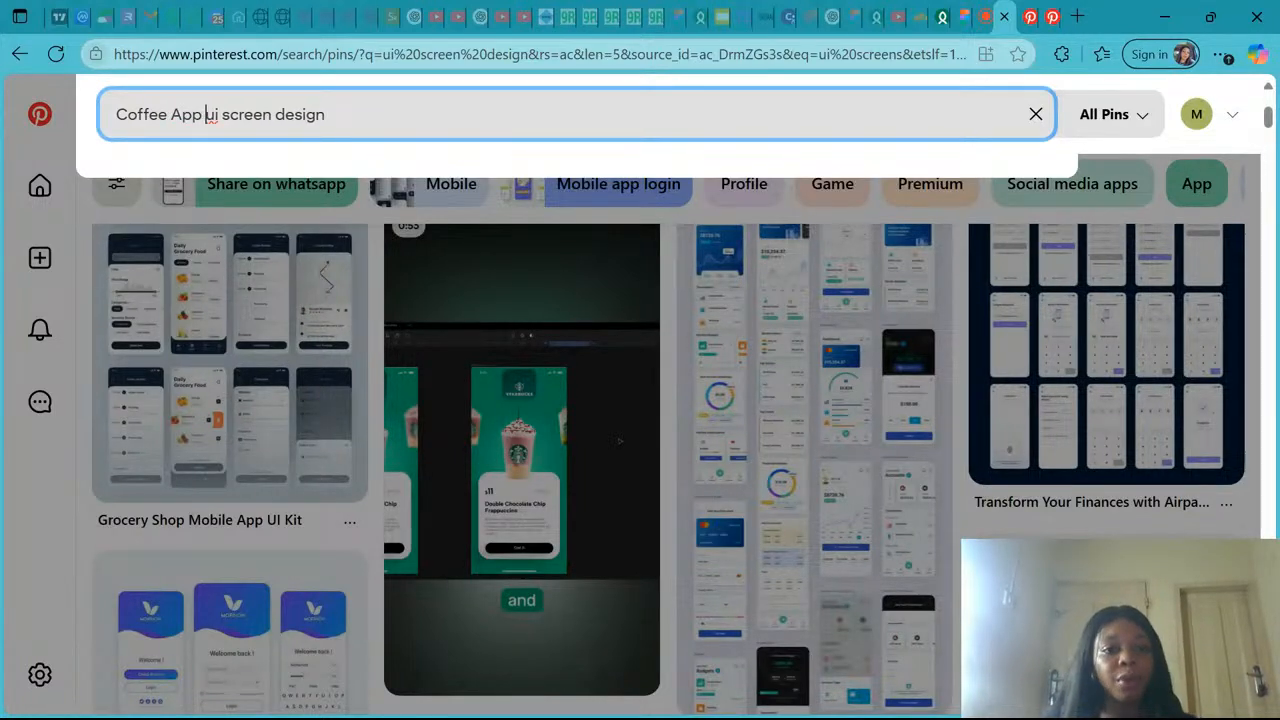
{"action": "left_click", "coordinate": [326, 114]}
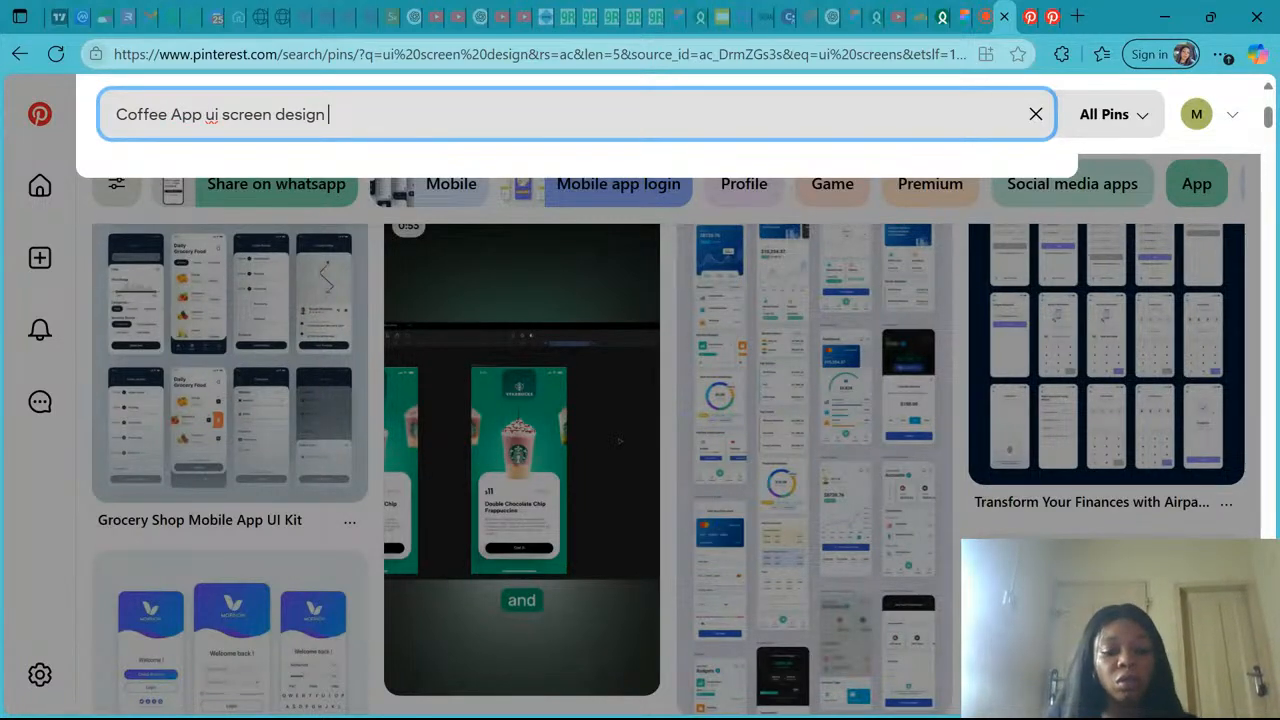
{"action": "type", "text": "with "}
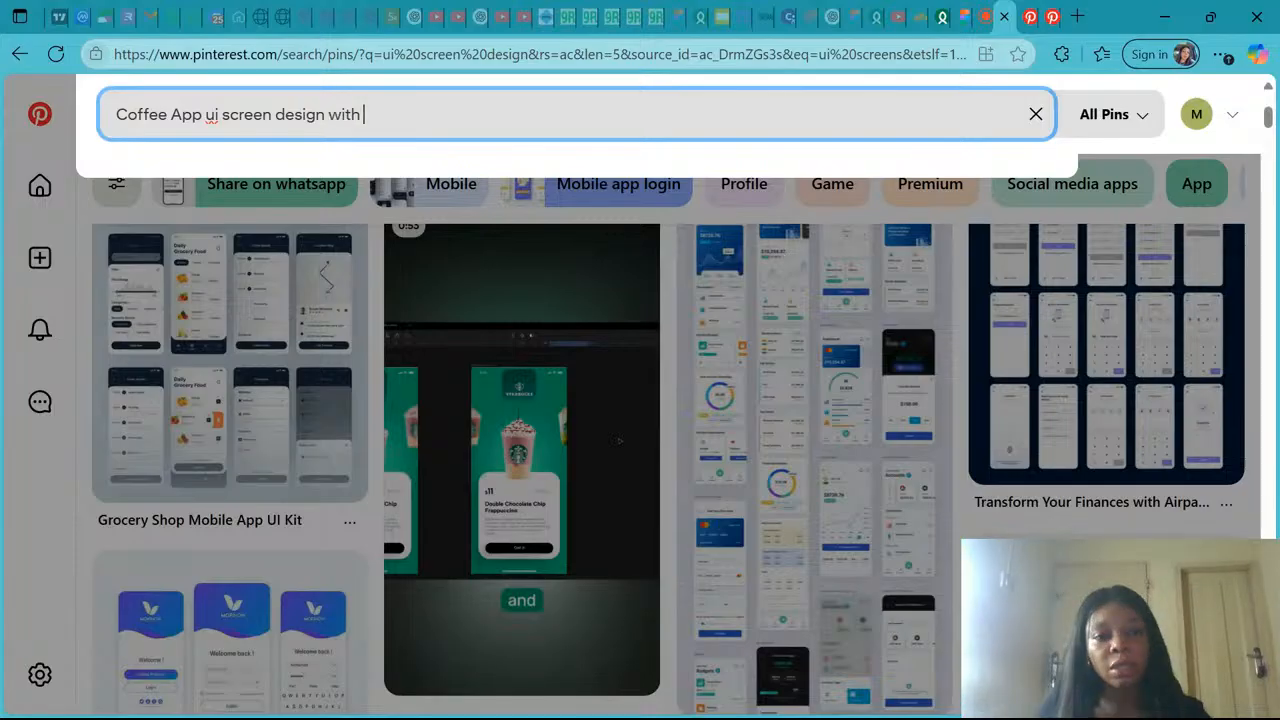
{"action": "type", "text": "a splash screeb"}
{"action": "key", "text": "BackSpace"}
{"action": "type", "text": "n"}
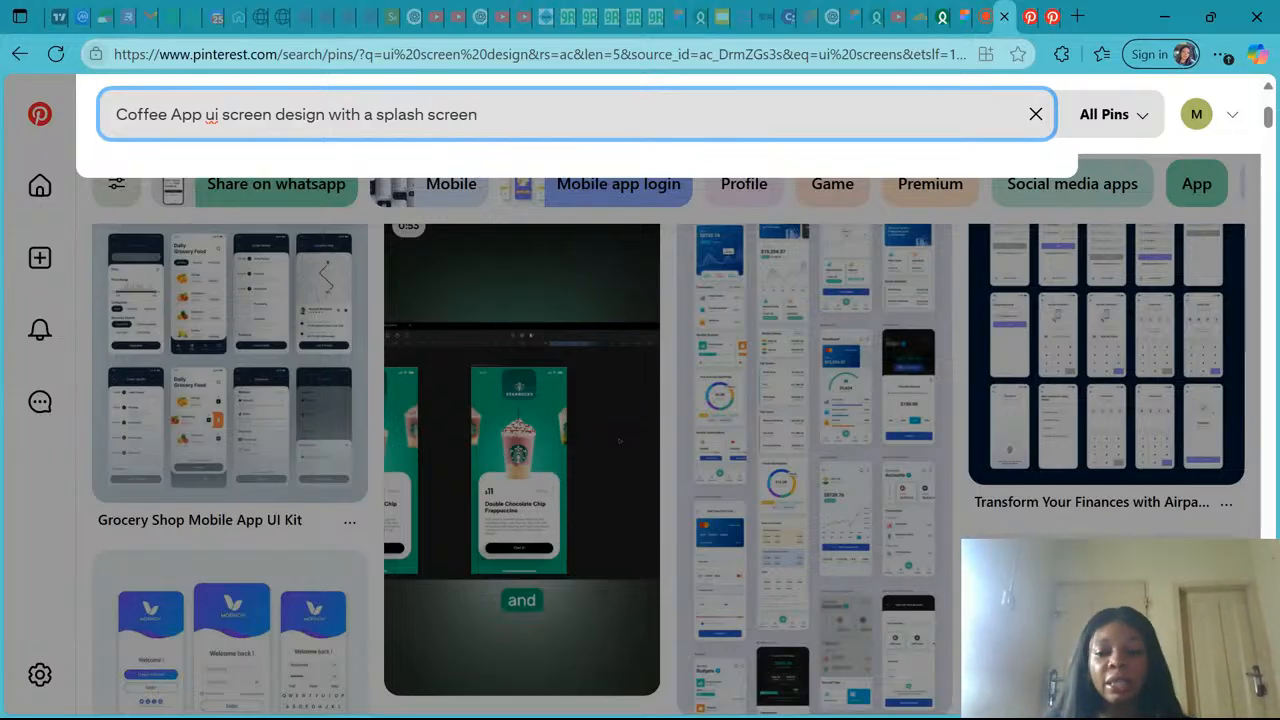
{"action": "key", "text": "Return"}
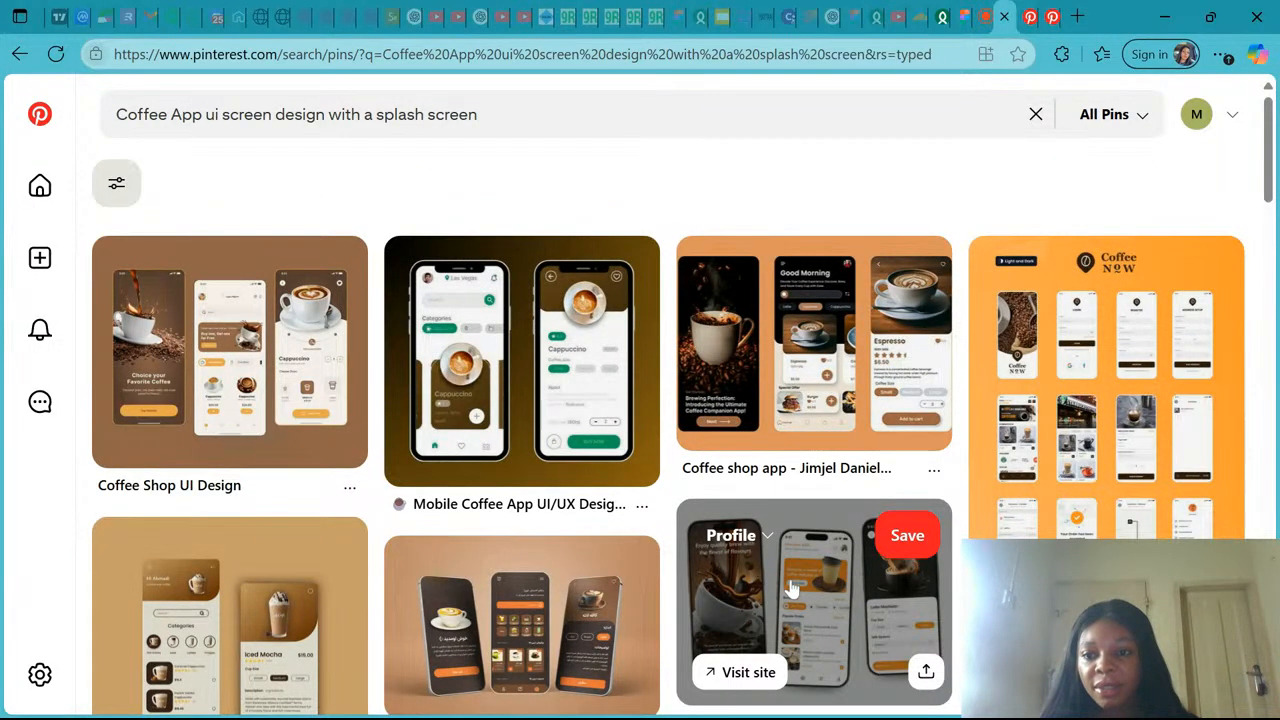
Browse the Pinterest results for coffee app UI designs that include a splash screen.
{"action": "scroll", "coordinate": [790, 590], "scroll_direction": "down", "scroll_amount": 1}
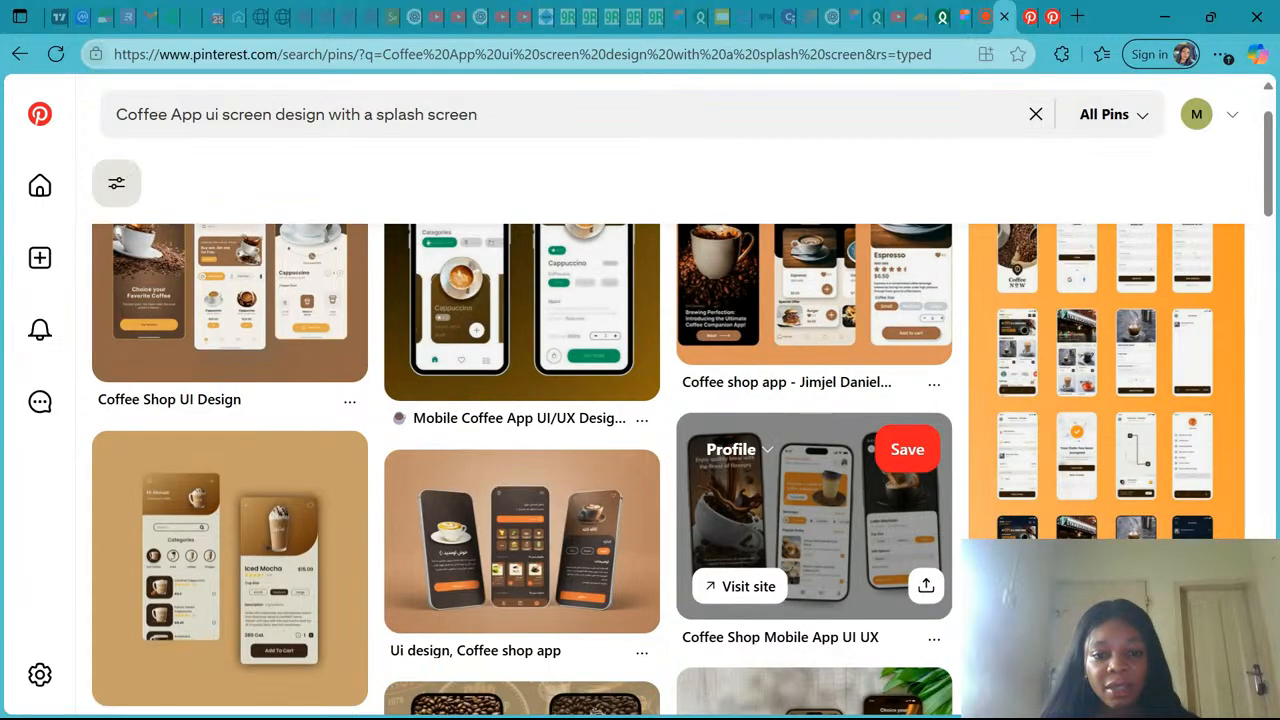
{"action": "scroll", "coordinate": [790, 500], "scroll_direction": "down", "scroll_amount": 1}
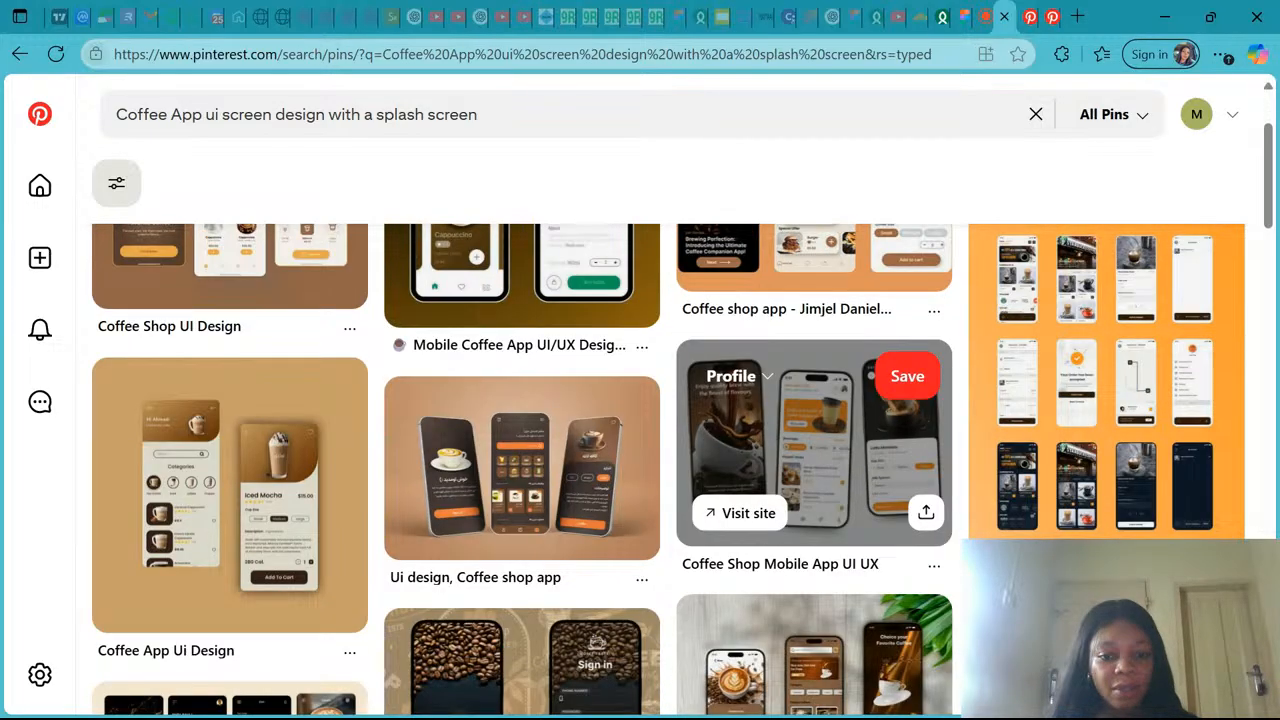
{"action": "scroll", "coordinate": [790, 500], "scroll_direction": "down", "scroll_amount": 2}
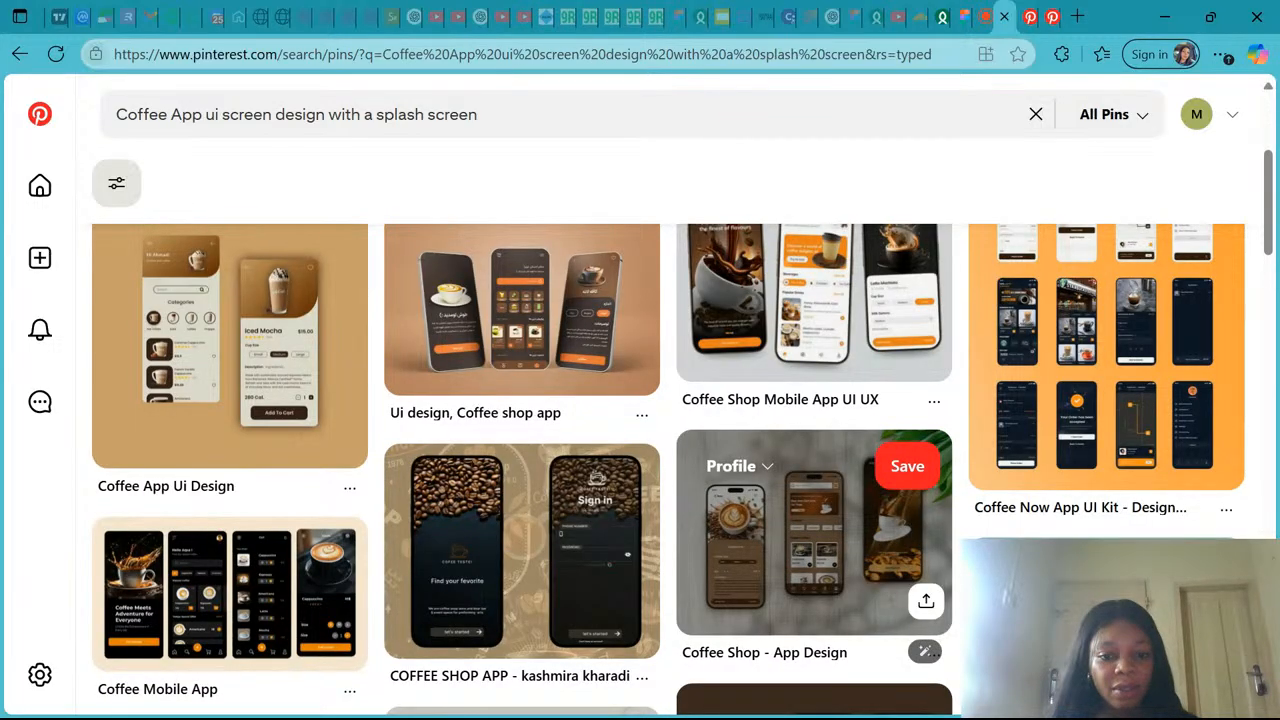
{"action": "scroll", "coordinate": [925, 651], "scroll_direction": "down", "scroll_amount": 1}
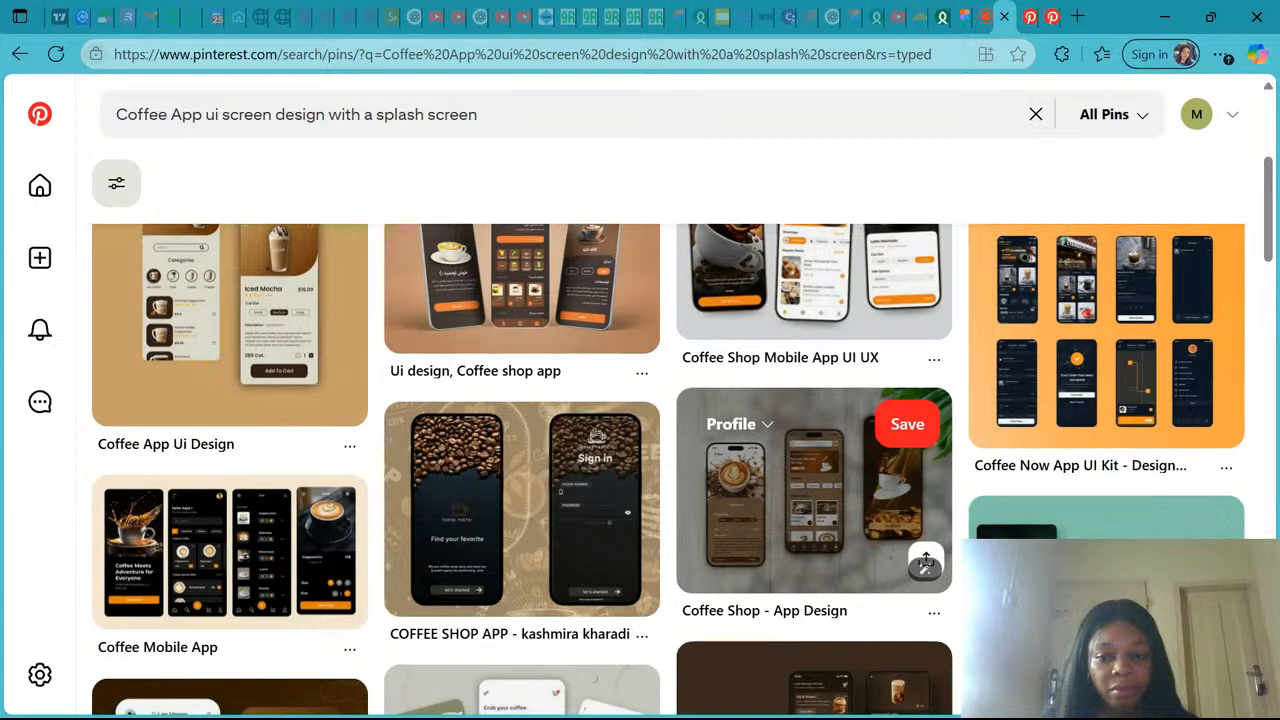
{"action": "scroll", "coordinate": [925, 562], "scroll_direction": "down", "scroll_amount": 2}
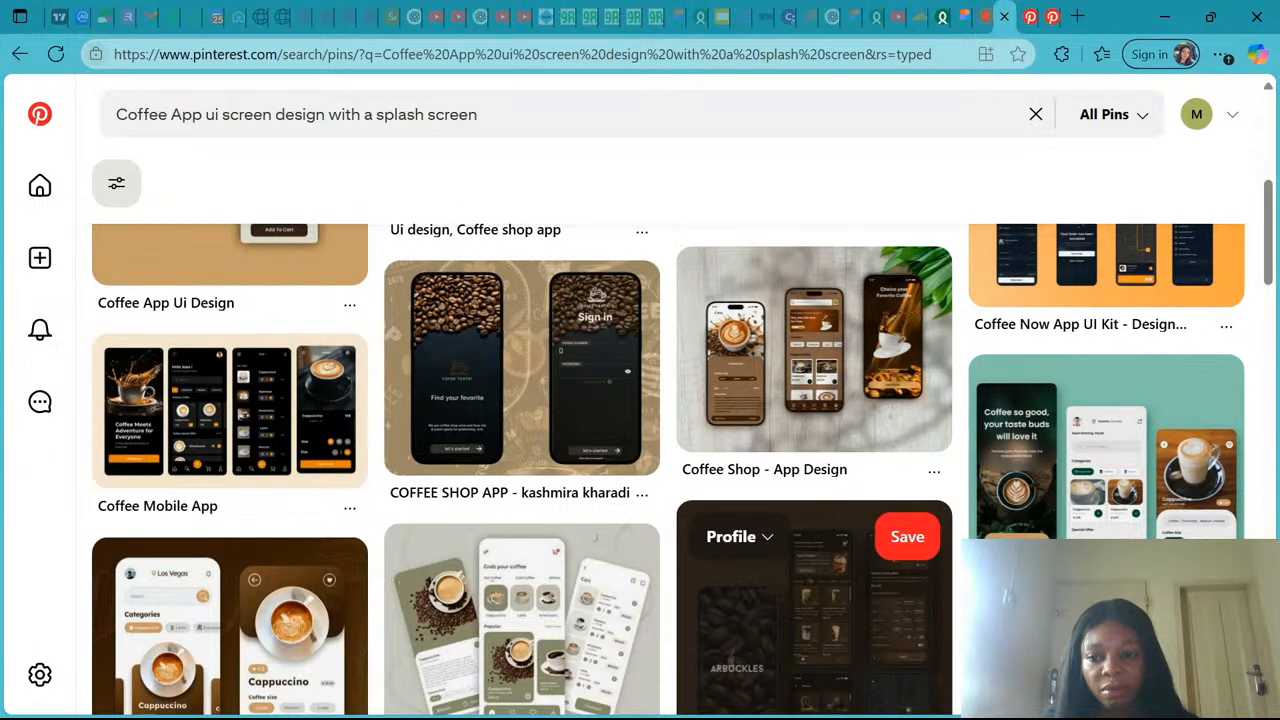
{"action": "scroll", "coordinate": [925, 697], "scroll_direction": "down", "scroll_amount": 3}
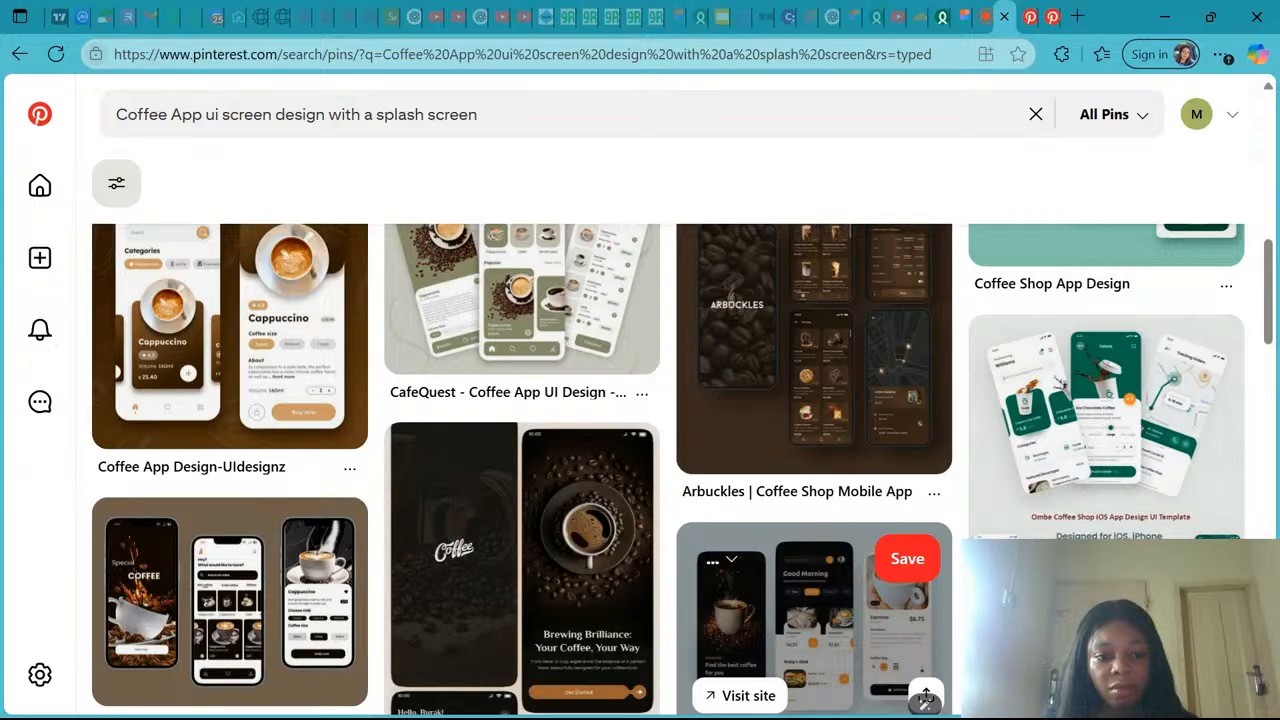
{"action": "scroll", "coordinate": [925, 697], "scroll_direction": "down", "scroll_amount": 1}
{"action": "scroll", "coordinate": [925, 653], "scroll_direction": "down", "scroll_amount": 1}
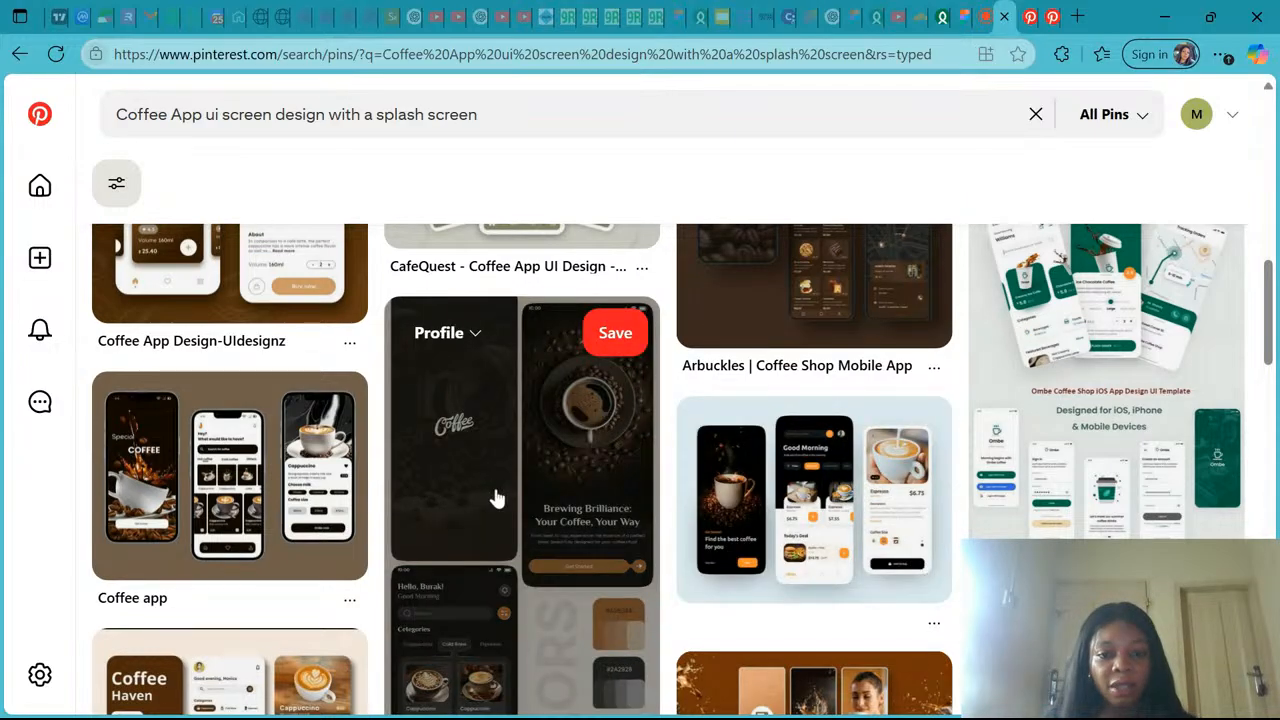
{"action": "scroll", "coordinate": [494, 494], "scroll_direction": "down", "scroll_amount": 1}
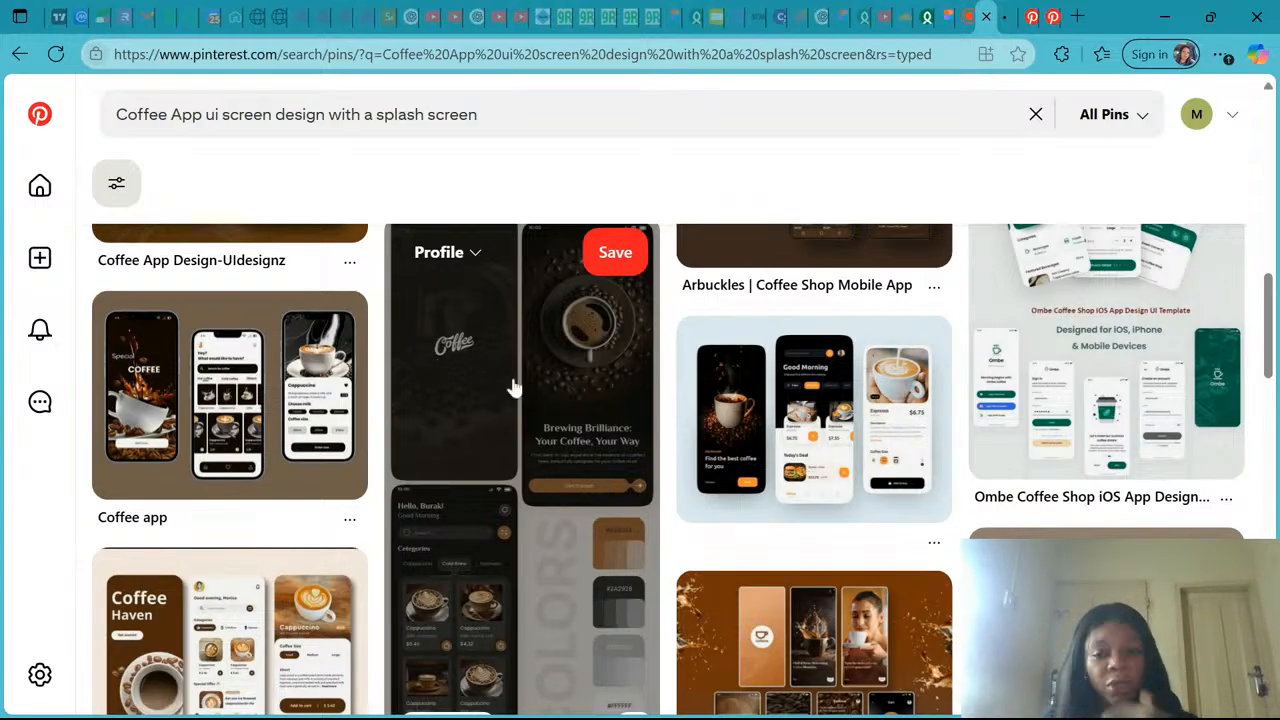
{"action": "scroll", "coordinate": [513, 387], "scroll_direction": "down", "scroll_amount": 1}
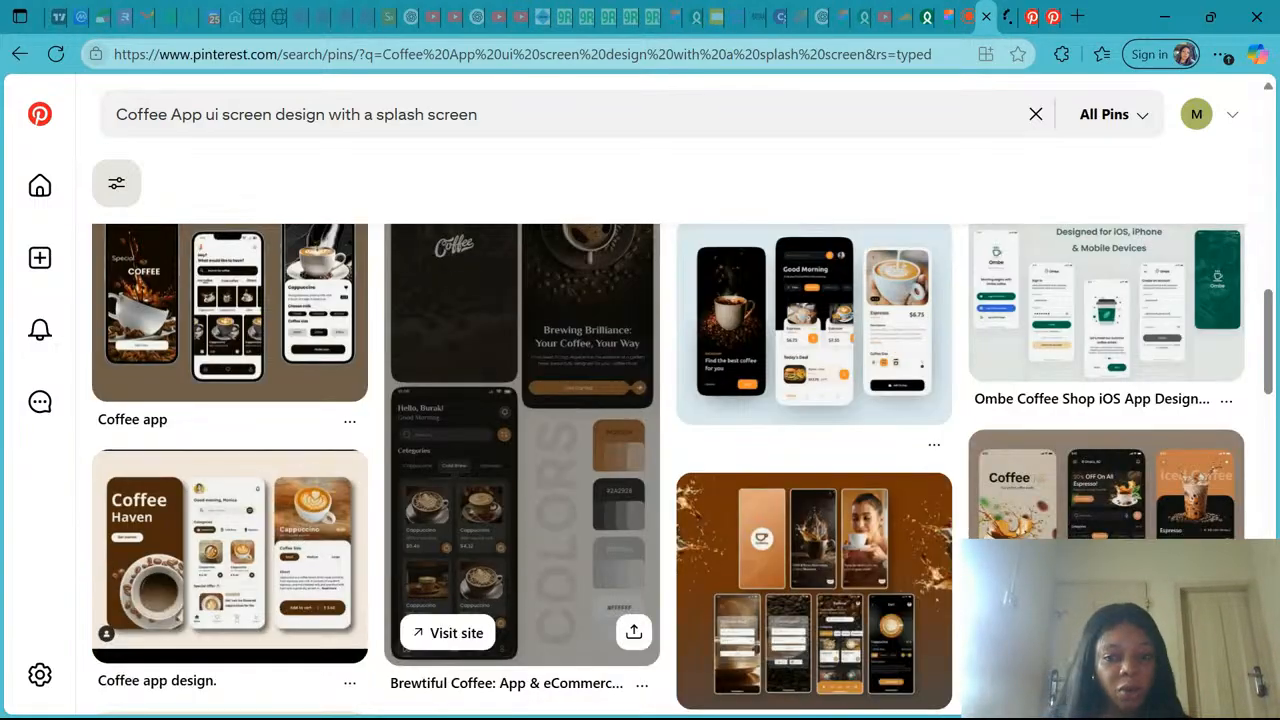
{"action": "scroll", "coordinate": [520, 400], "scroll_direction": "down", "scroll_amount": 2}
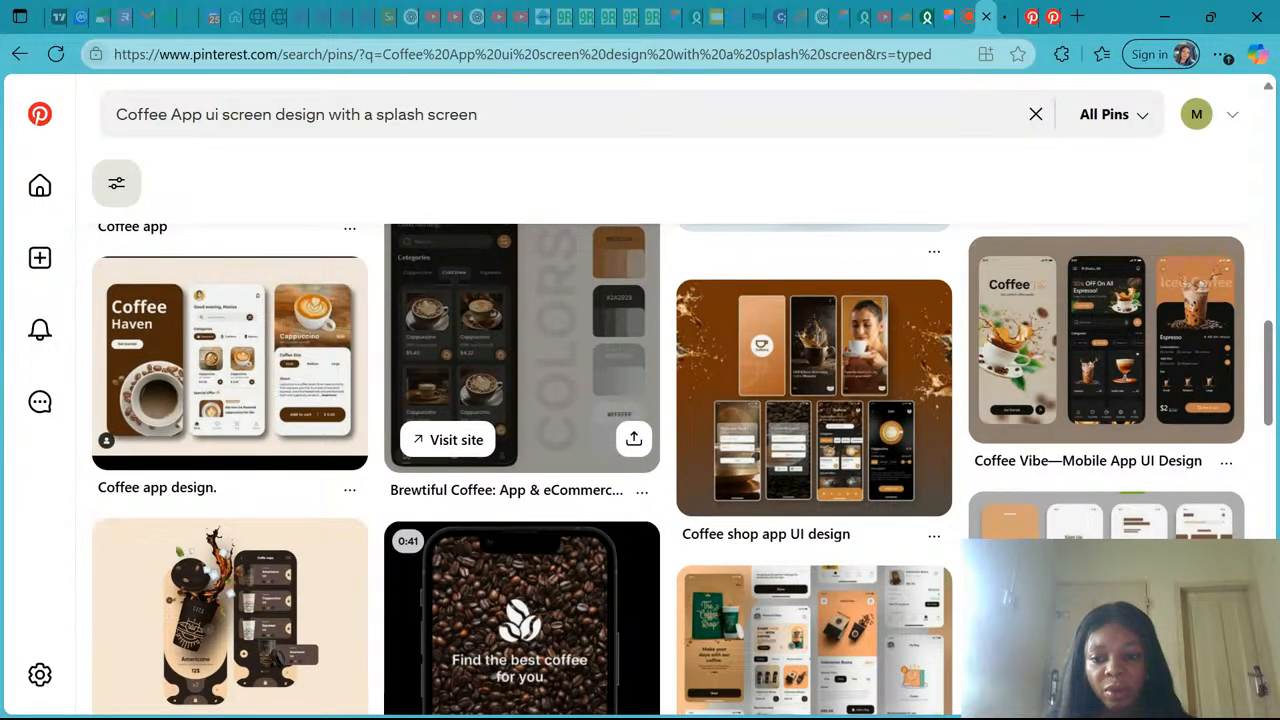
{"action": "scroll", "coordinate": [520, 400], "scroll_direction": "down", "scroll_amount": 1}
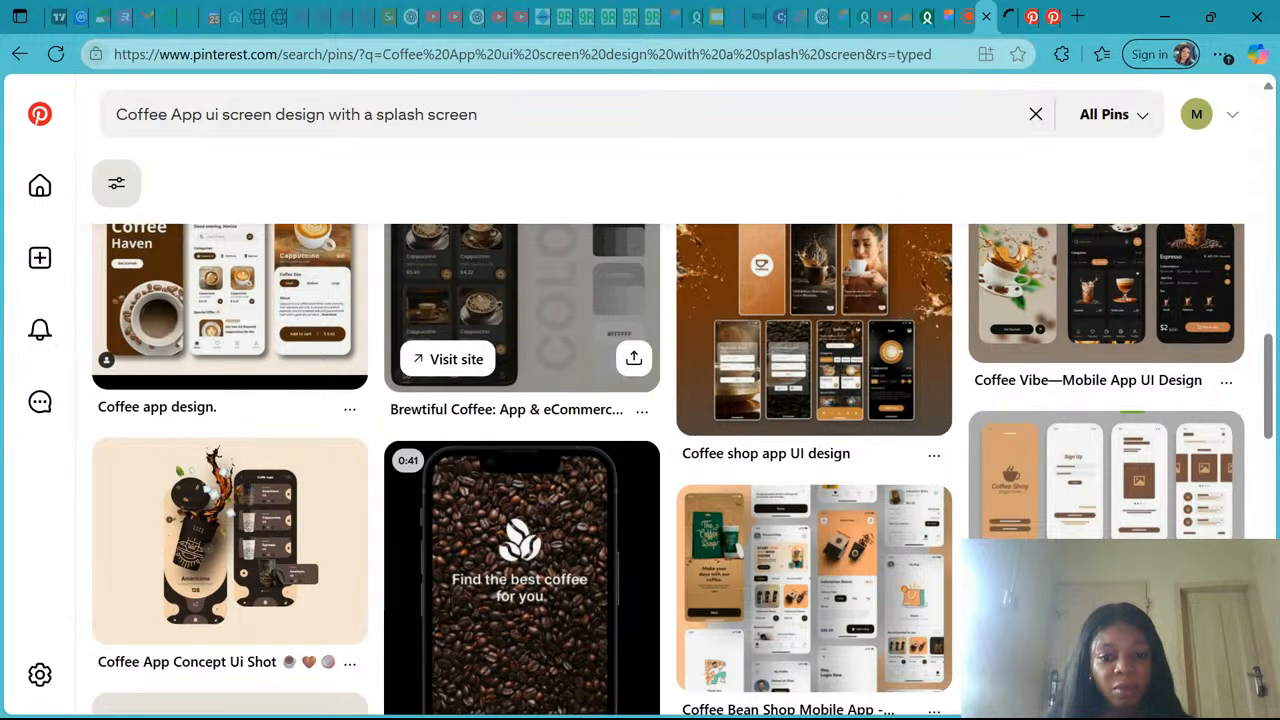
{"action": "scroll", "coordinate": [520, 400], "scroll_direction": "down", "scroll_amount": 1}
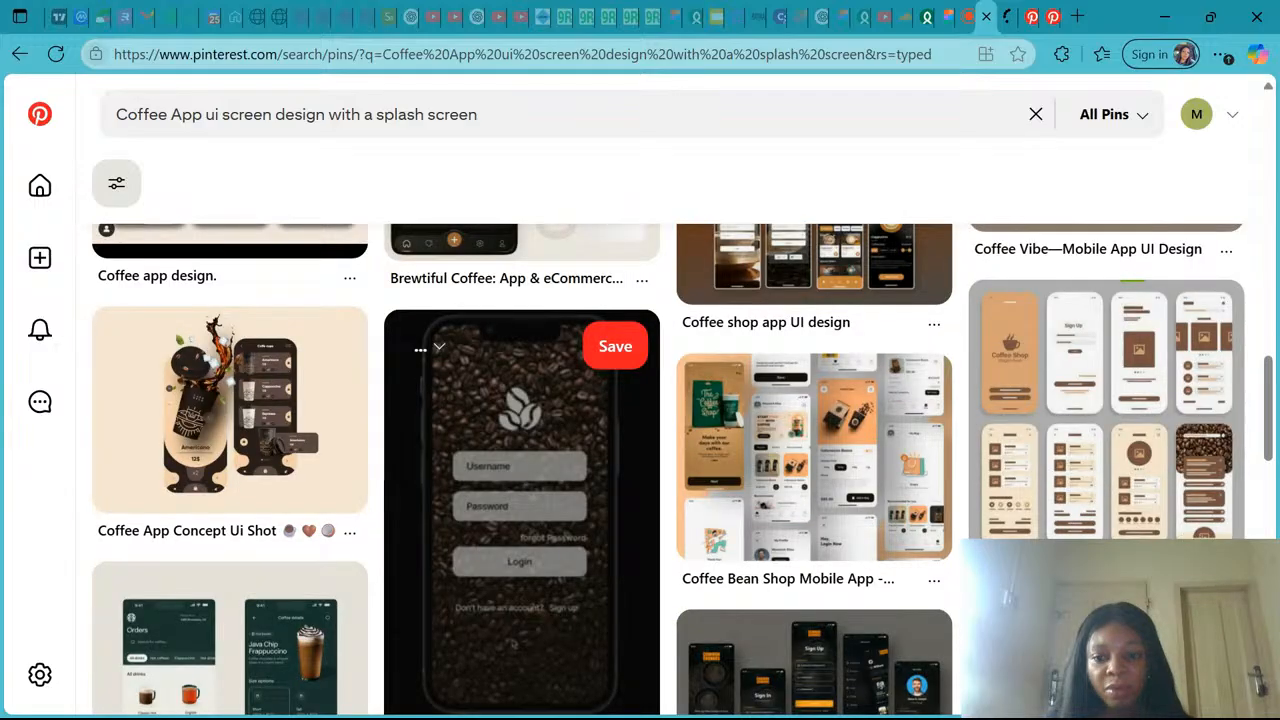
{"action": "scroll", "coordinate": [520, 300], "scroll_direction": "down", "scroll_amount": 4}
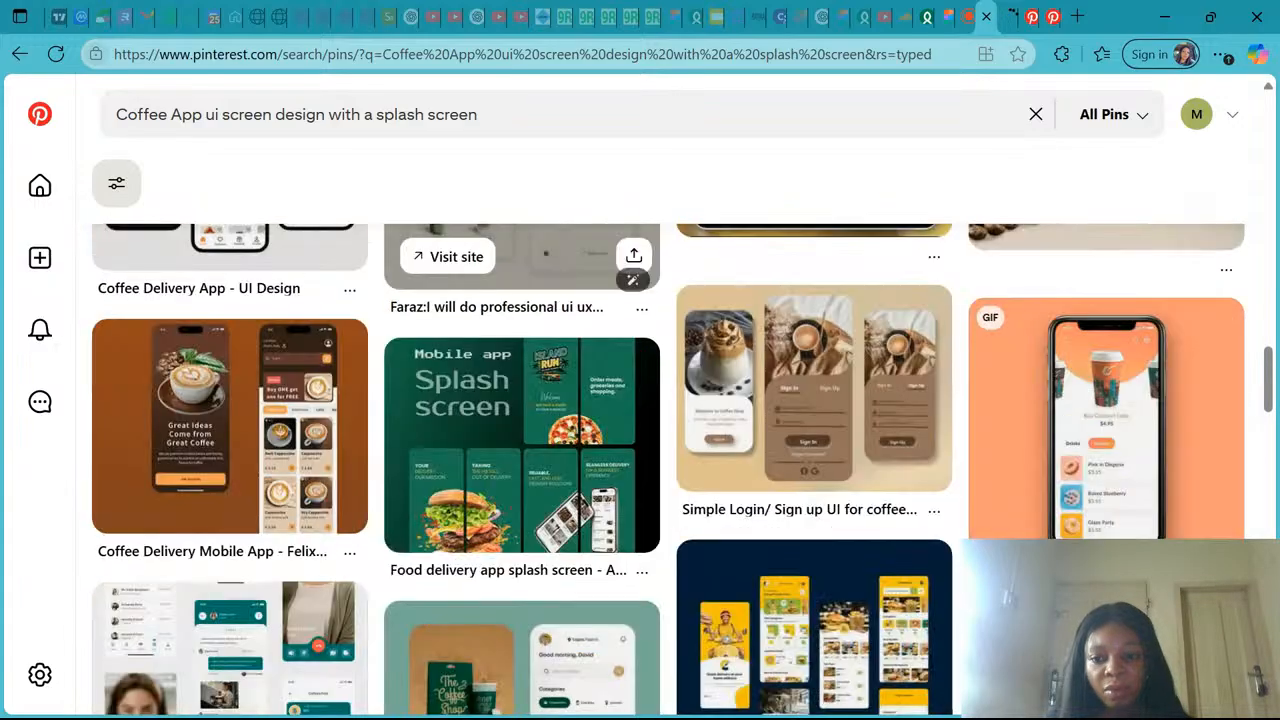
{"action": "scroll", "coordinate": [634, 508], "scroll_direction": "down", "scroll_amount": 3}
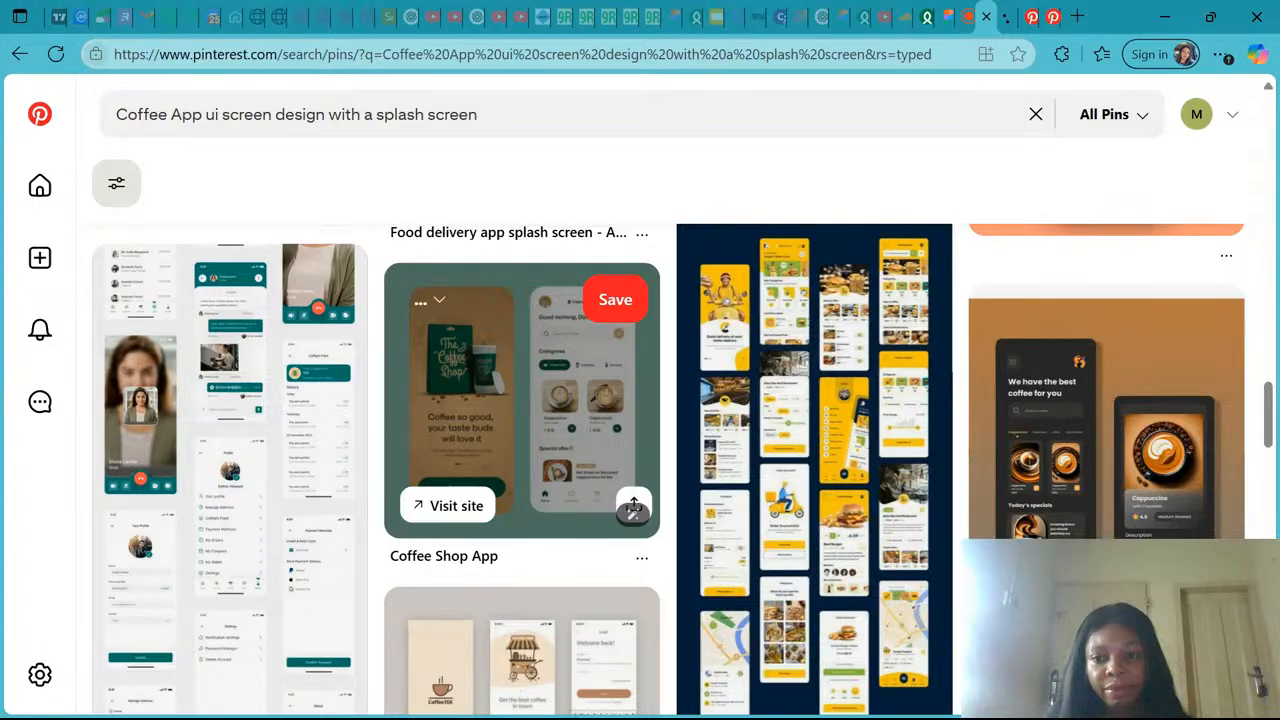
{"action": "scroll", "coordinate": [523, 263], "scroll_direction": "down", "scroll_amount": 5}
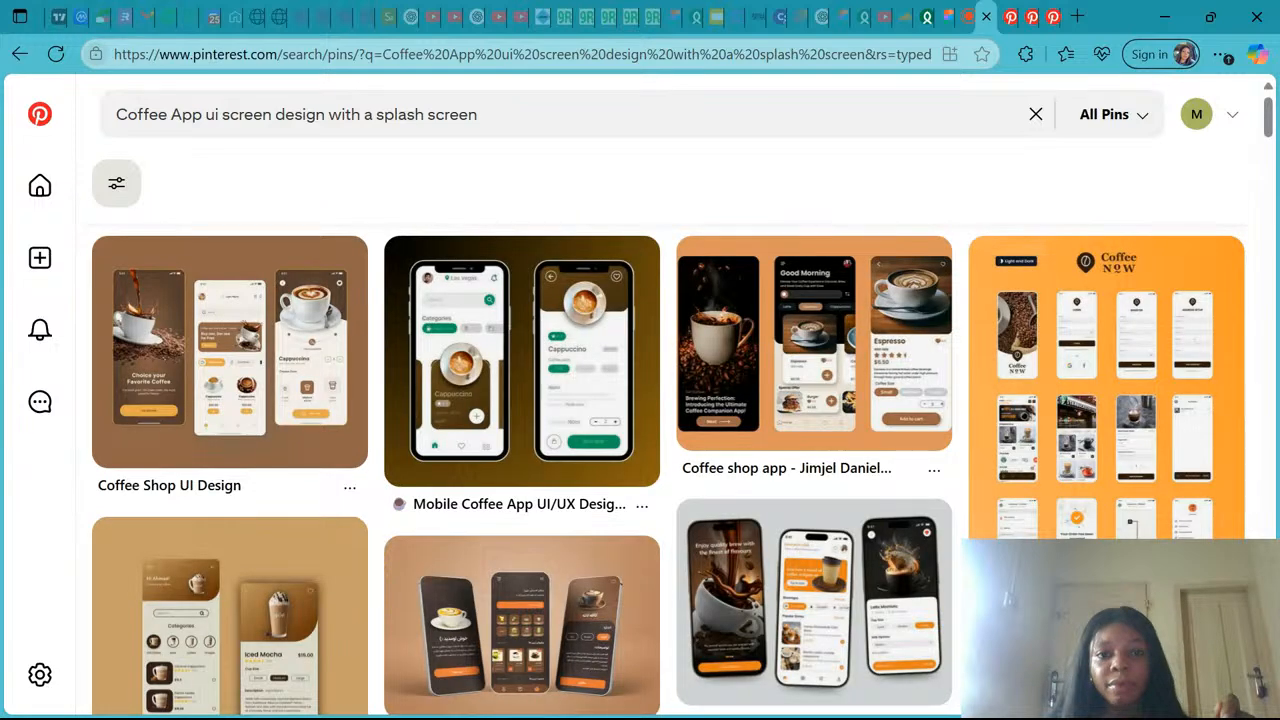
{"action": "scroll", "coordinate": [660, 478], "scroll_direction": "down", "scroll_amount": 2}
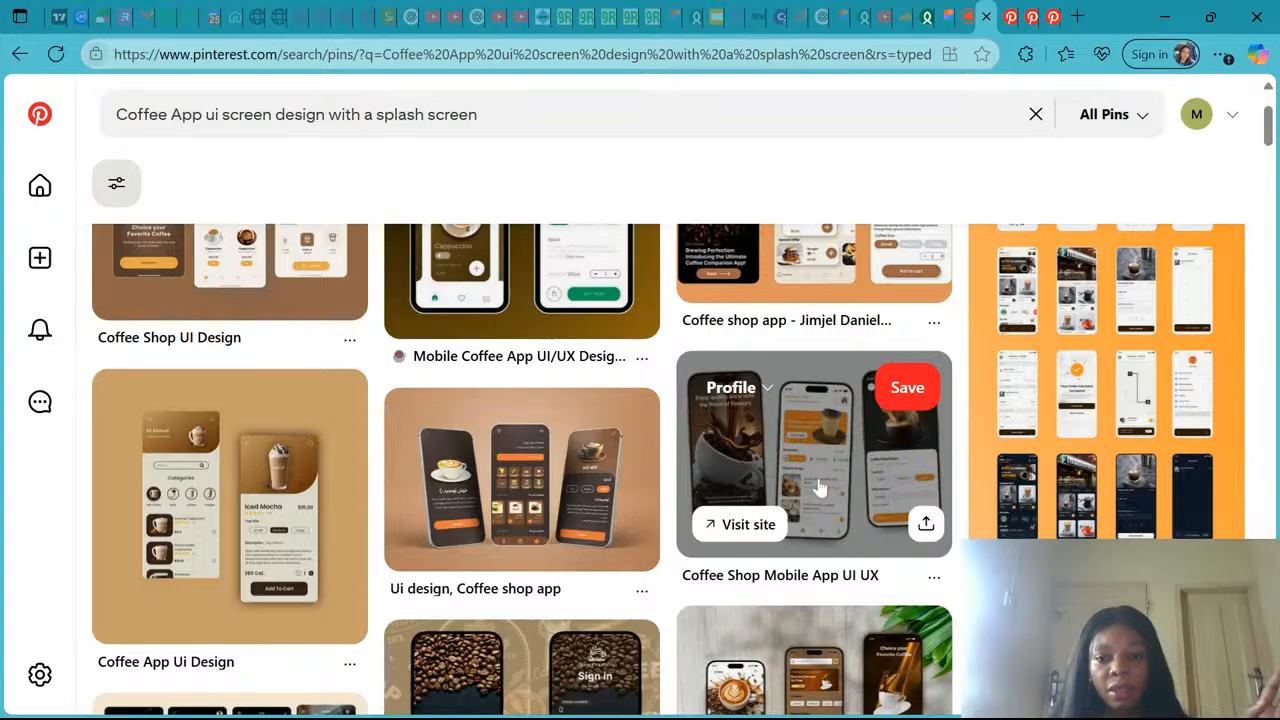
{"action": "scroll", "coordinate": [818, 487], "scroll_direction": "up", "scroll_amount": 2}
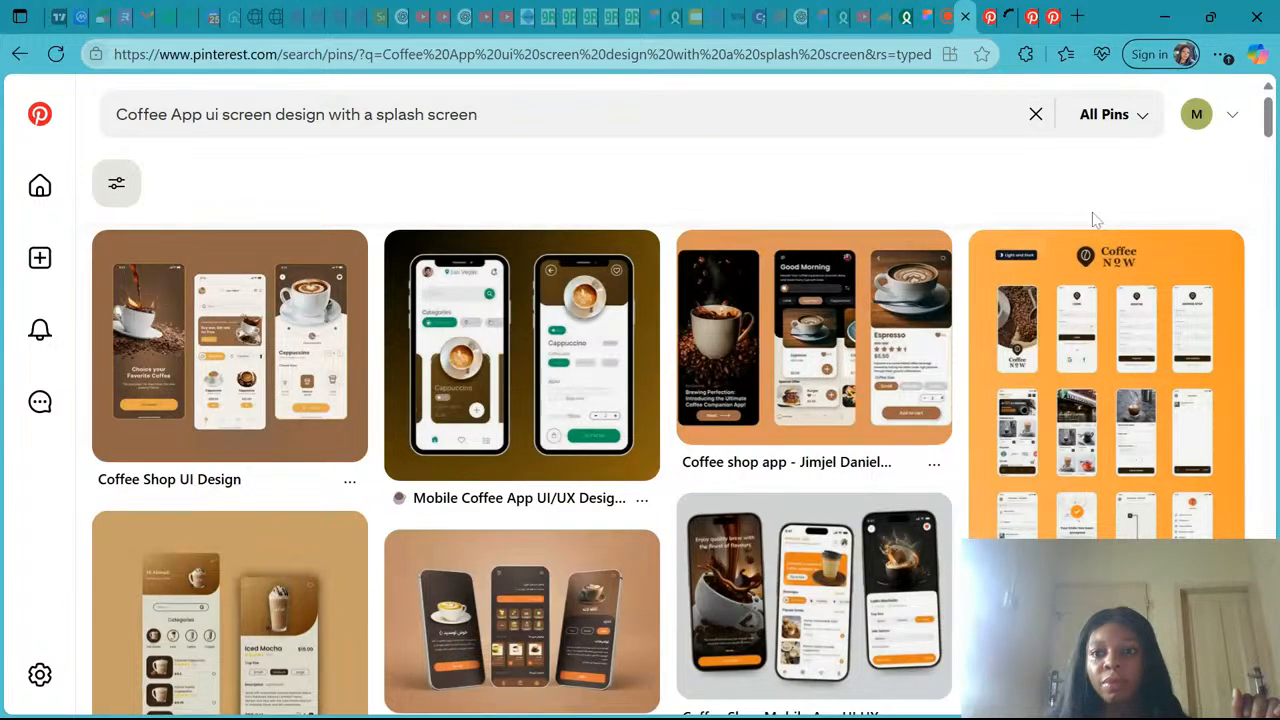
View the Coffee Now App UI Kit pin, and enlarge the Brewtiful Coffee: App & eCommerce Design pin to copy its image.
{"action": "left_click", "coordinate": [1009, 16]}
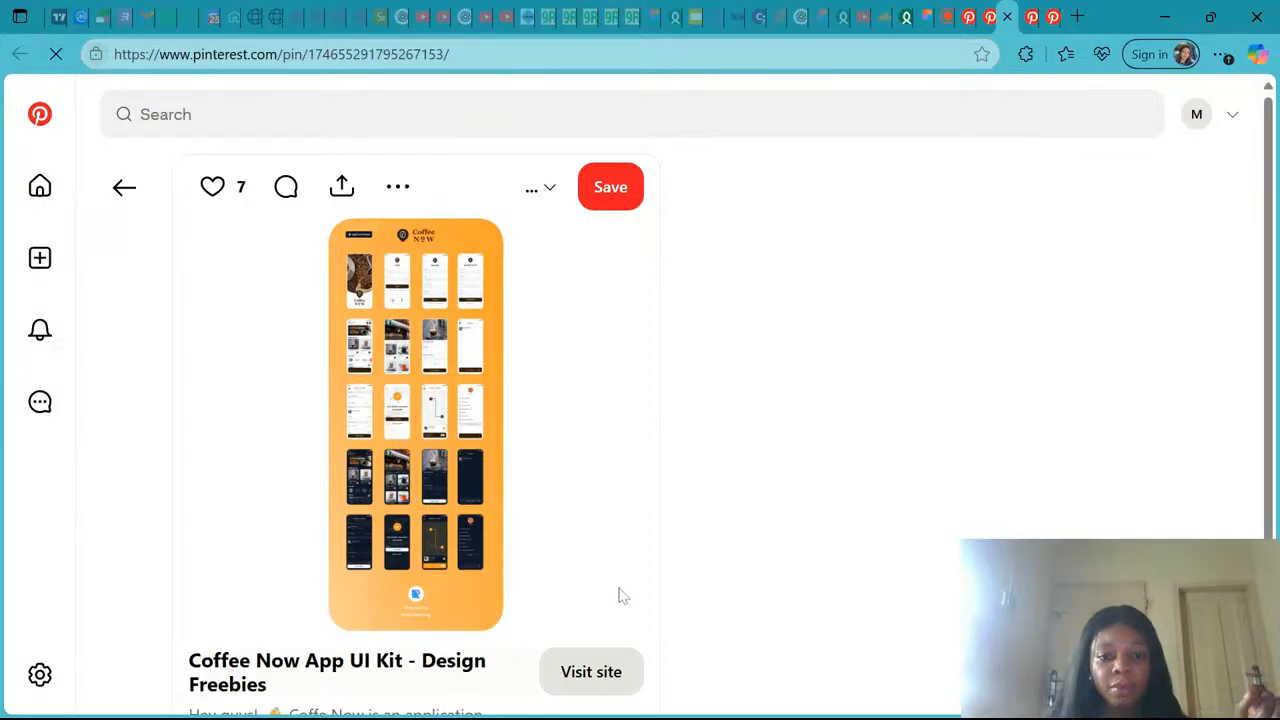
{"action": "left_click", "coordinate": [969, 17]}
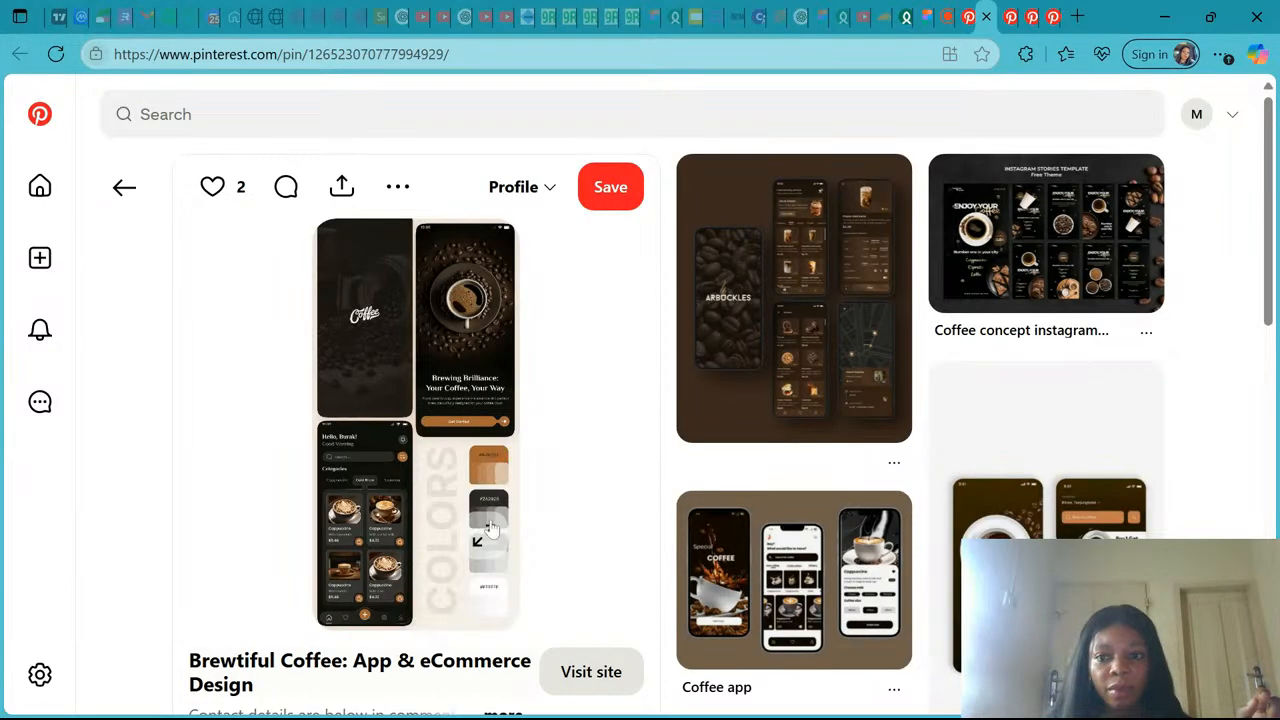
{"action": "mouse_move", "coordinate": [486, 567]}
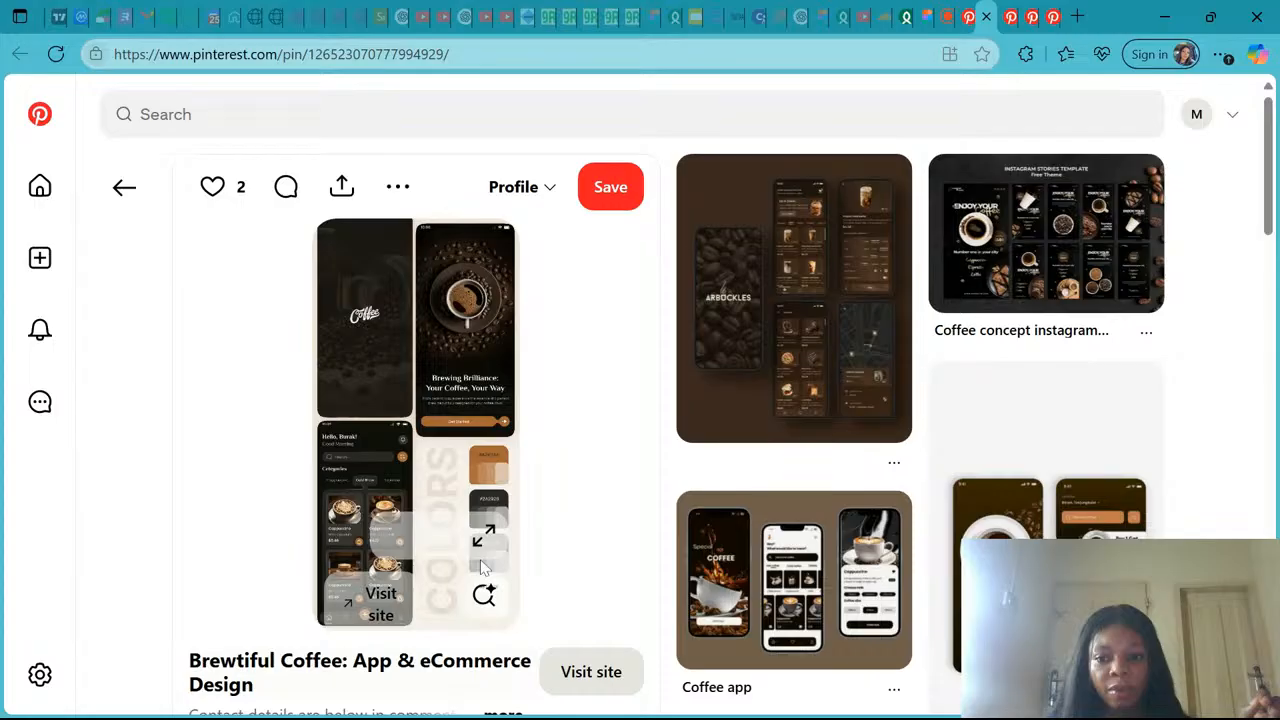
{"action": "left_click", "coordinate": [484, 560]}
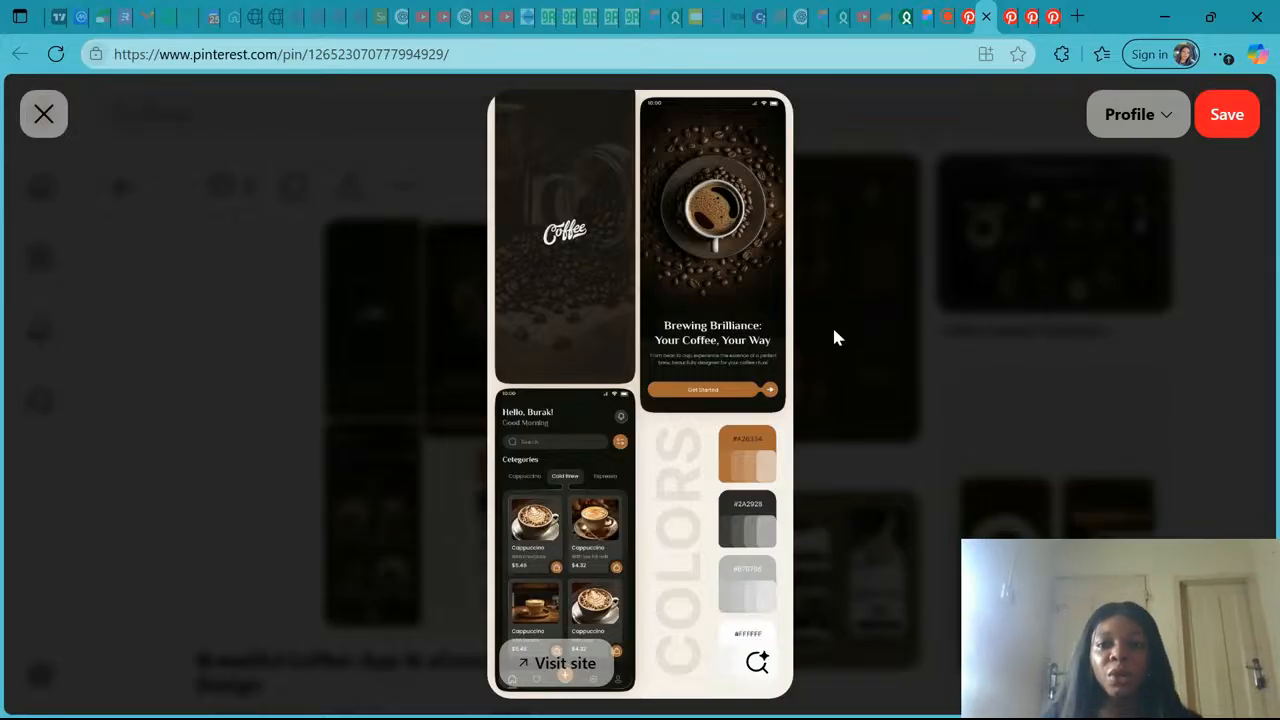
Switch to Figma, paste the Brewtiful Coffee image onto Page 2 and place it beside the brown coffee design at about X 2373, Y -728.
{"action": "left_click", "coordinate": [947, 16]}
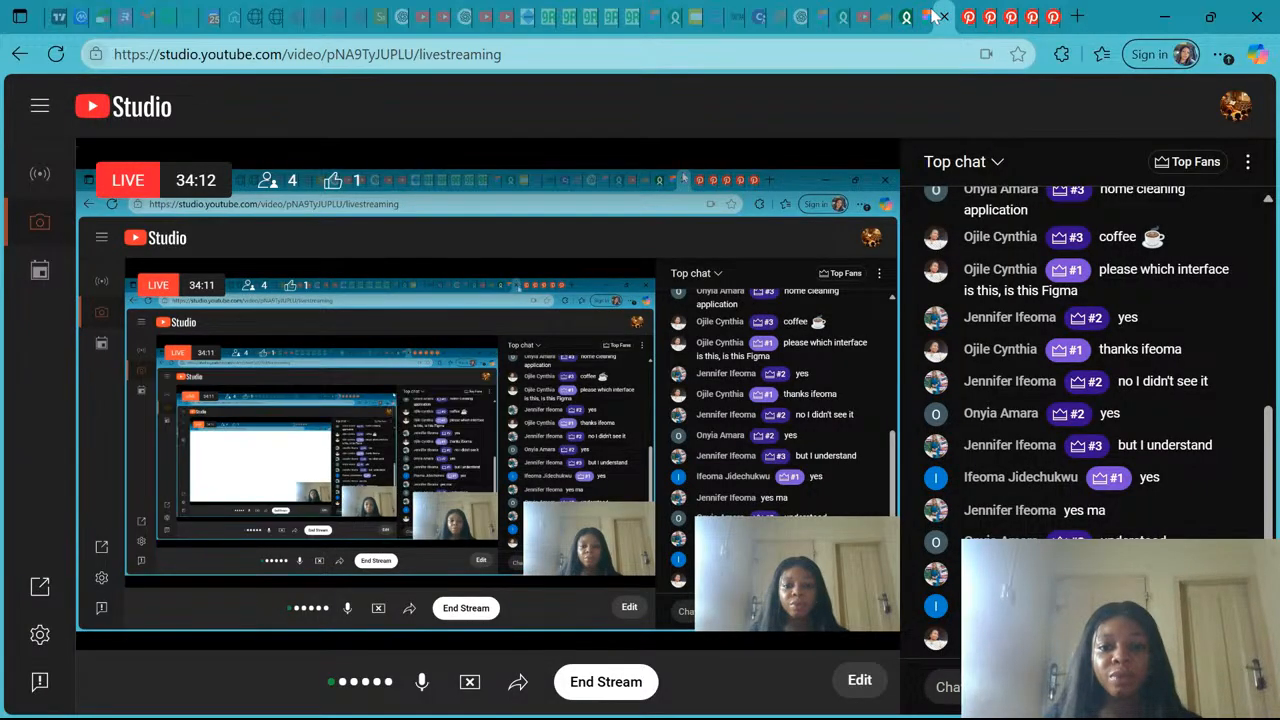
{"action": "left_click", "coordinate": [920, 15]}
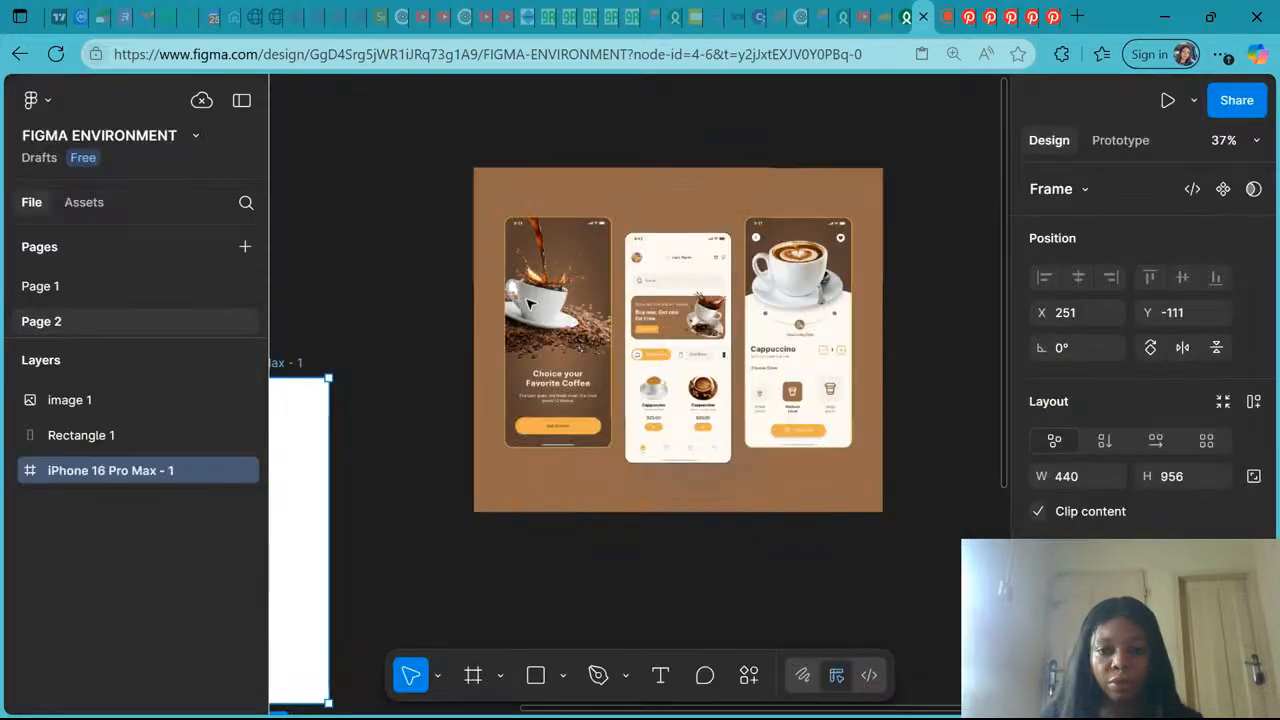
{"action": "scroll", "coordinate": [515, 288], "scroll_direction": "down", "scroll_amount": 5}
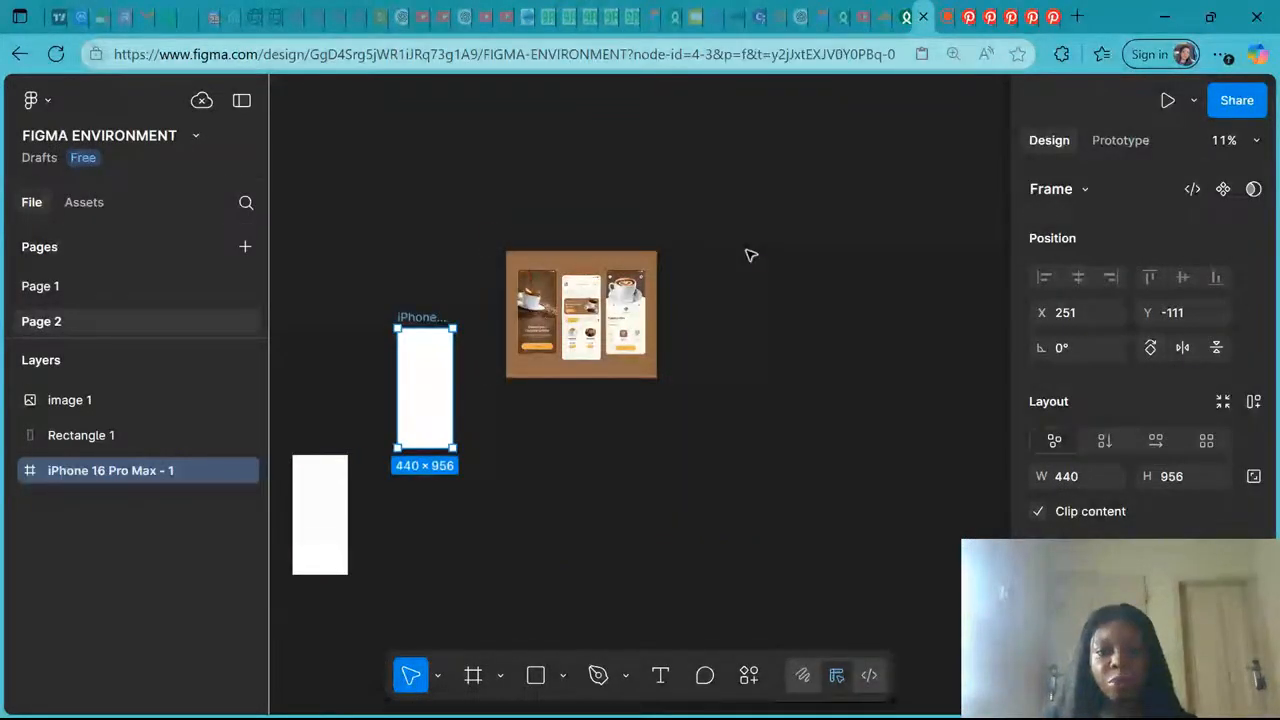
{"action": "left_click", "coordinate": [750, 256]}
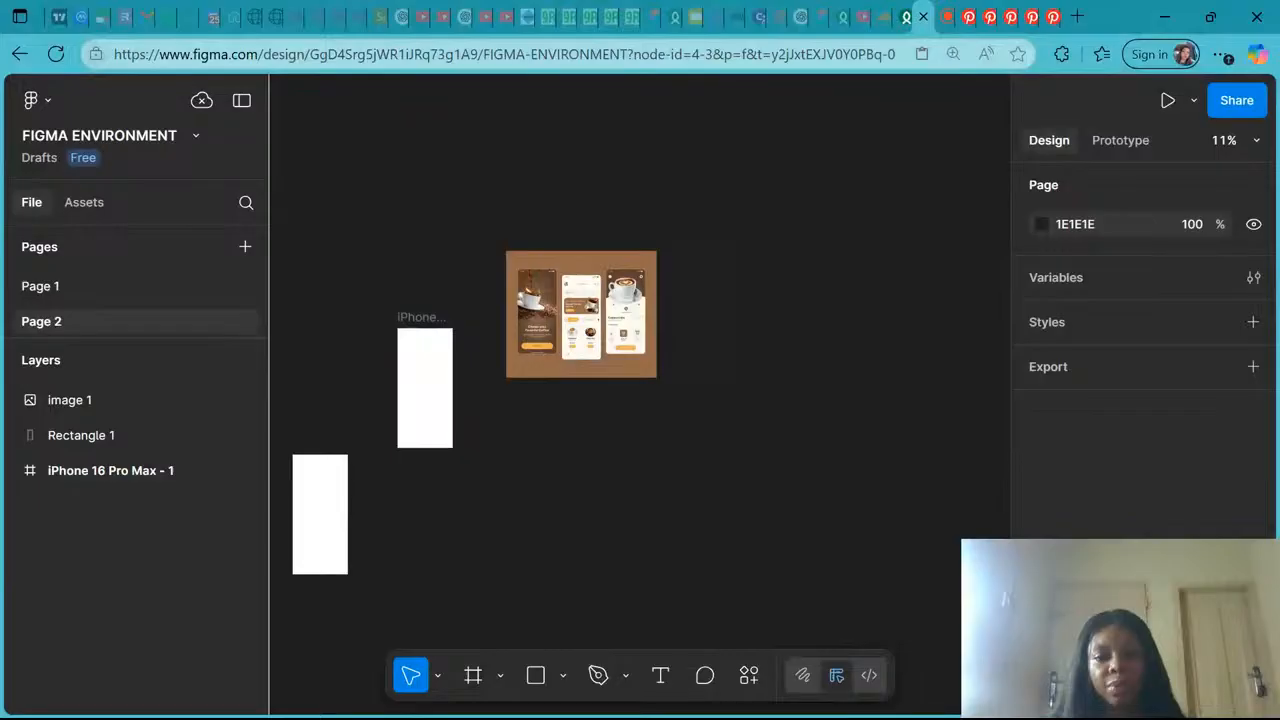
{"action": "key", "text": "ctrl+v"}
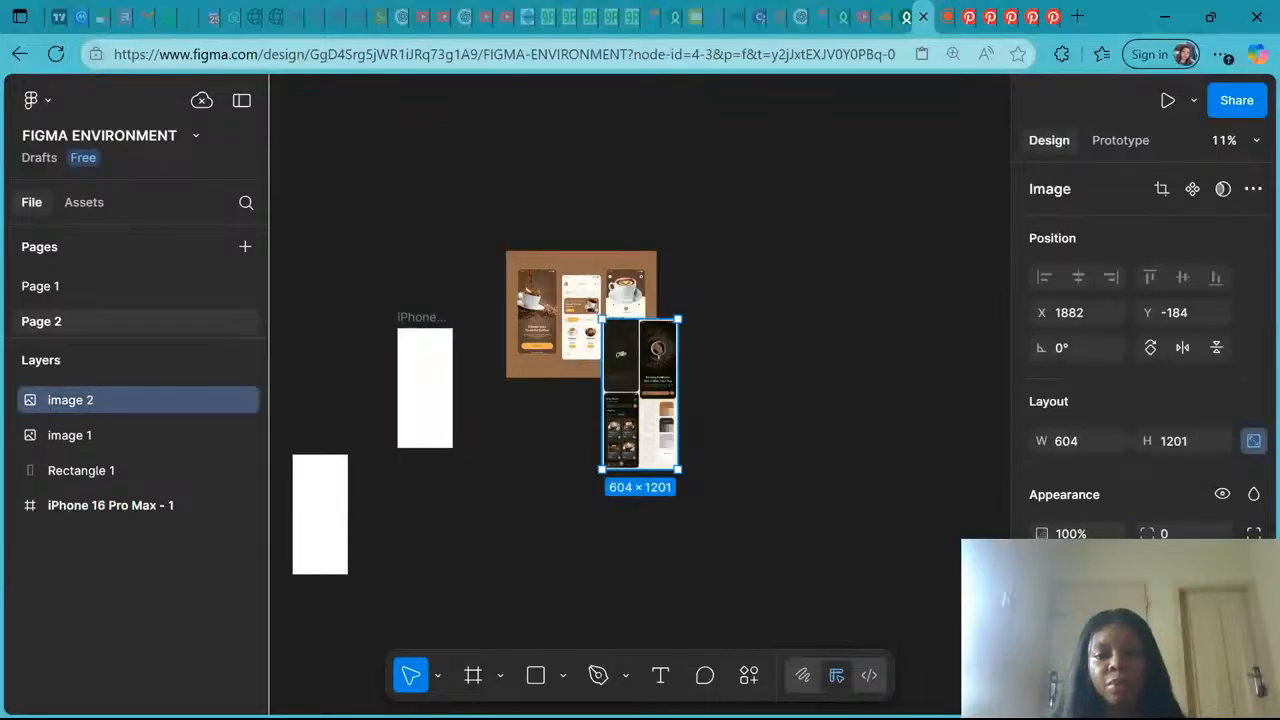
{"action": "left_click_drag", "start_coordinate": [649, 406], "coordinate": [720, 334]}
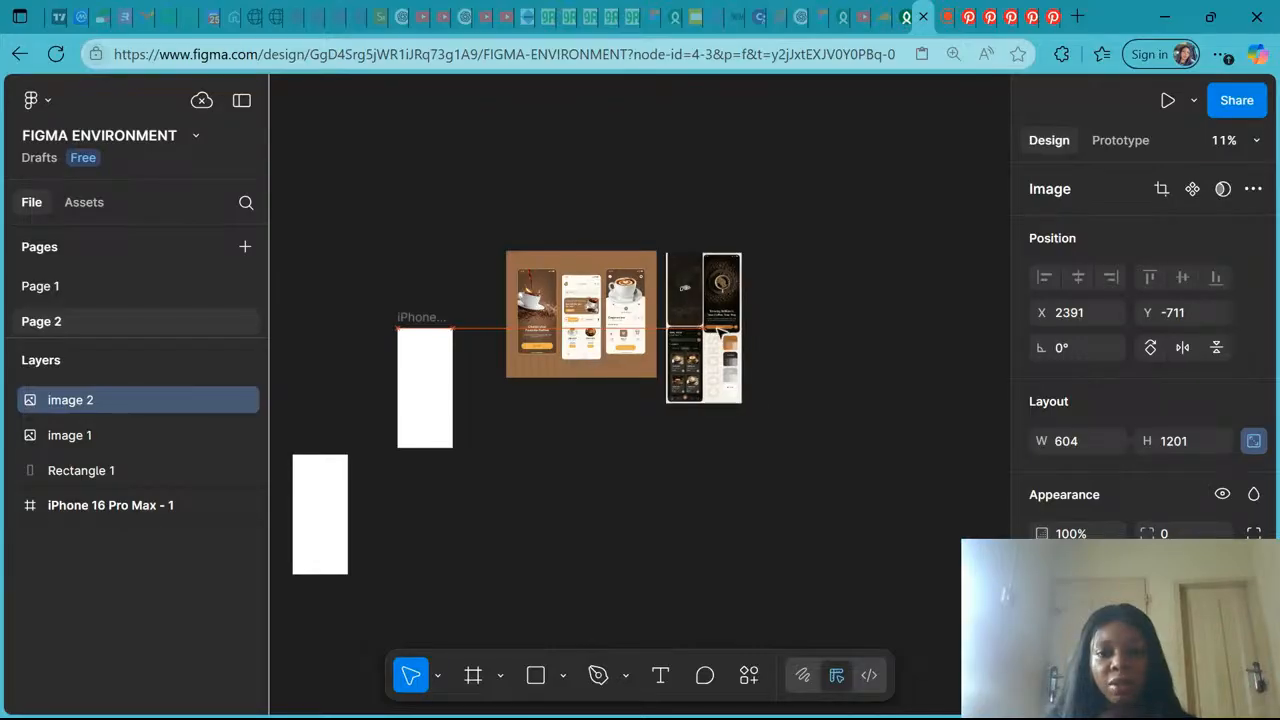
{"action": "left_click_drag", "start_coordinate": [720, 334], "coordinate": [718, 333]}
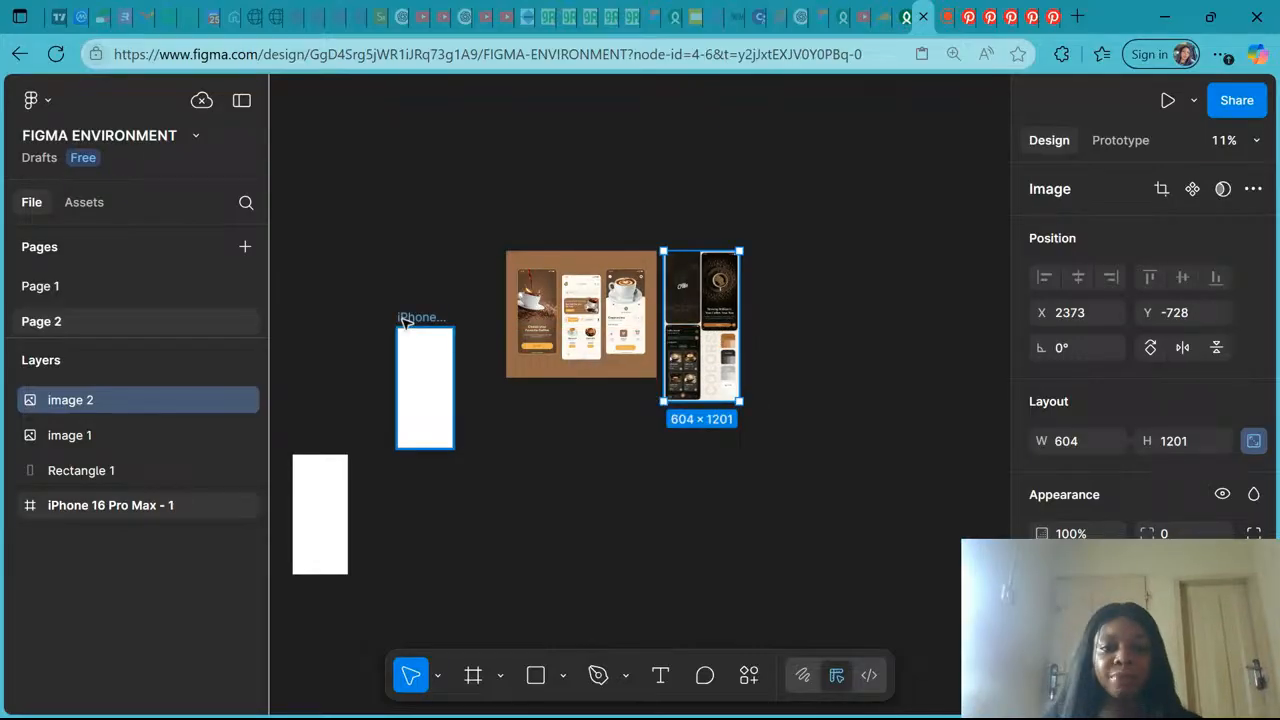
Move the iPhone 16 Pro Max frame above the Brewtiful Coffee image to about X 2317, Y -1747, and inspect the splash screen up close.
{"action": "left_click", "coordinate": [405, 318]}
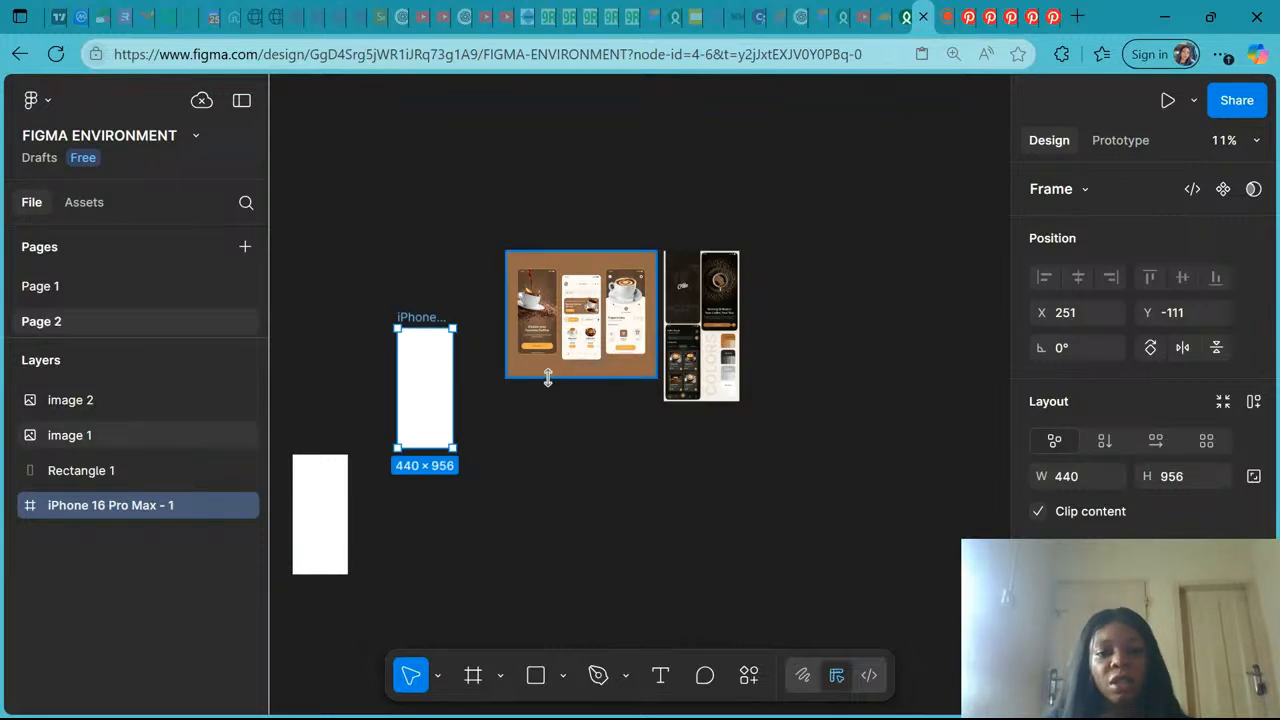
{"action": "left_click_drag", "start_coordinate": [417, 318], "coordinate": [676, 121]}
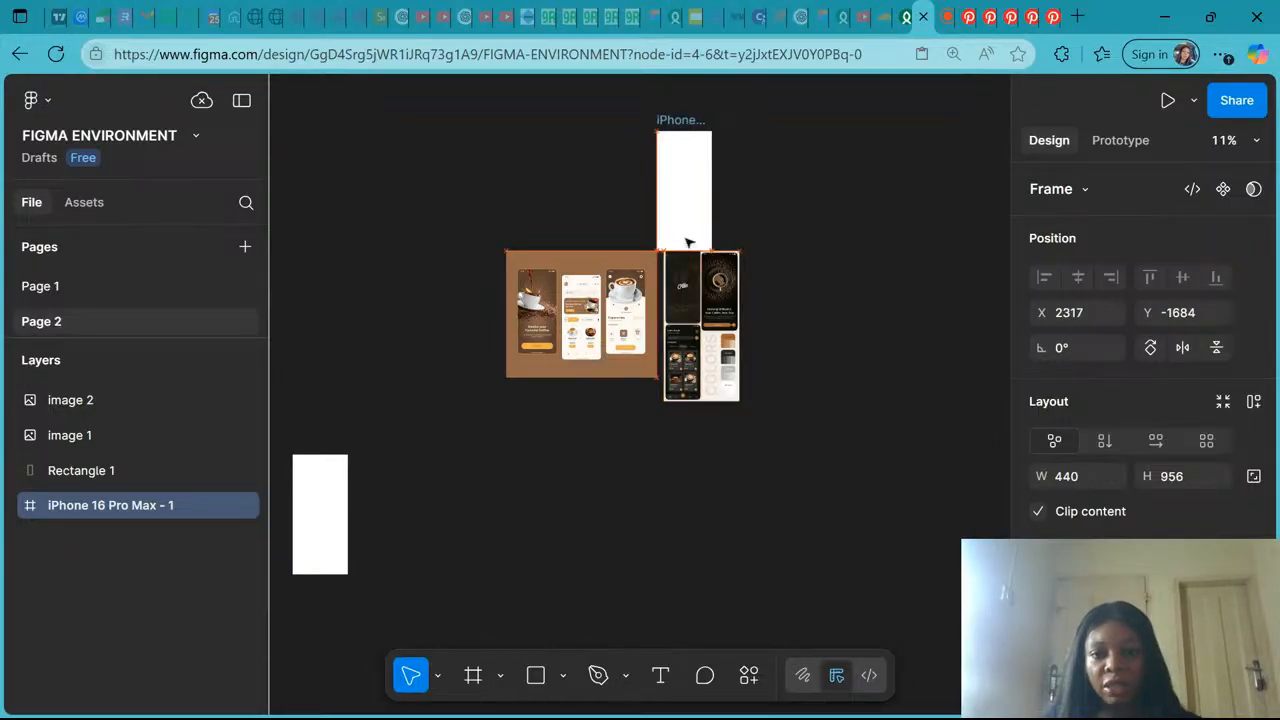
{"action": "scroll", "coordinate": [688, 242], "scroll_direction": "up", "scroll_amount": 2}
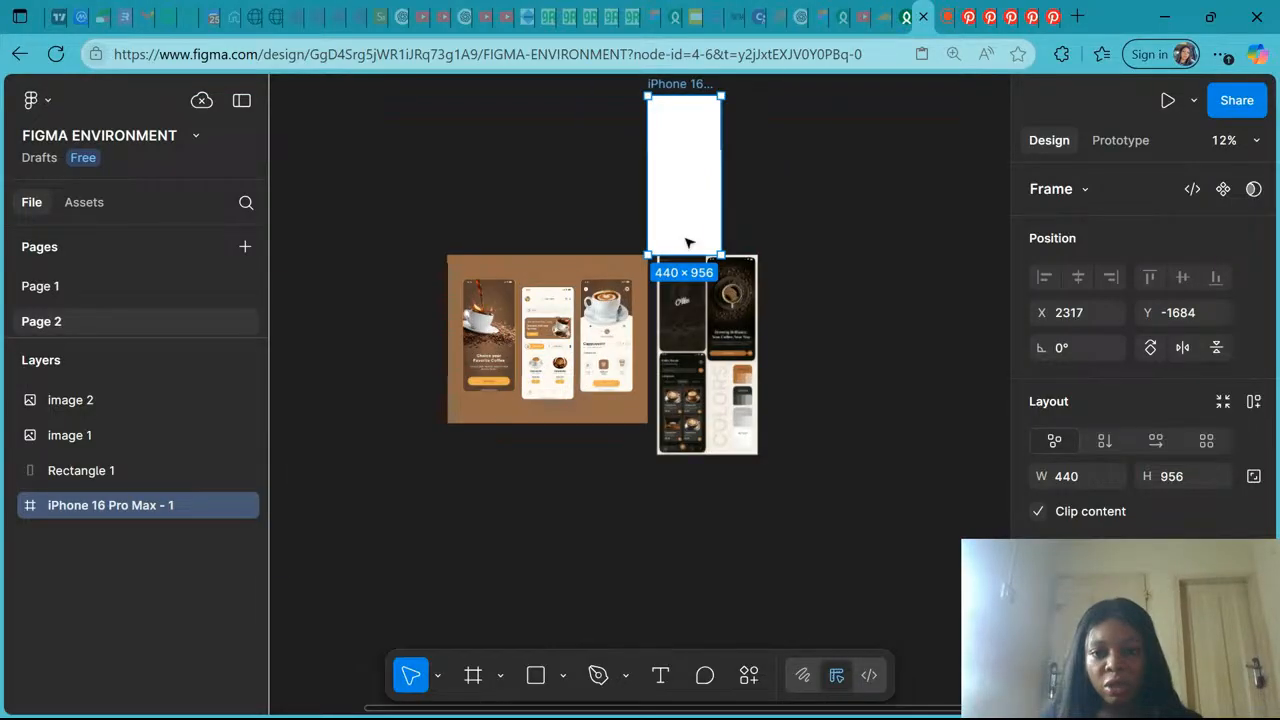
{"action": "scroll", "coordinate": [688, 242], "scroll_direction": "up", "scroll_amount": 5}
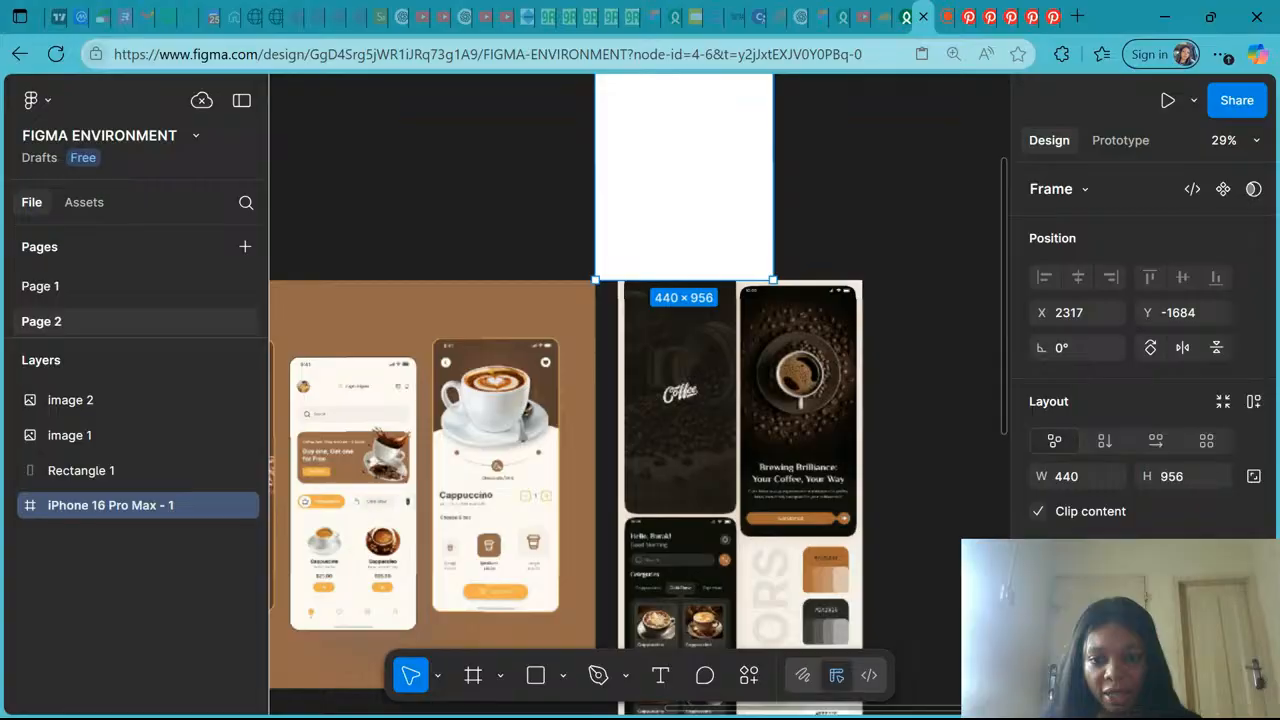
{"action": "scroll", "coordinate": [688, 242], "scroll_direction": "up", "scroll_amount": 3}
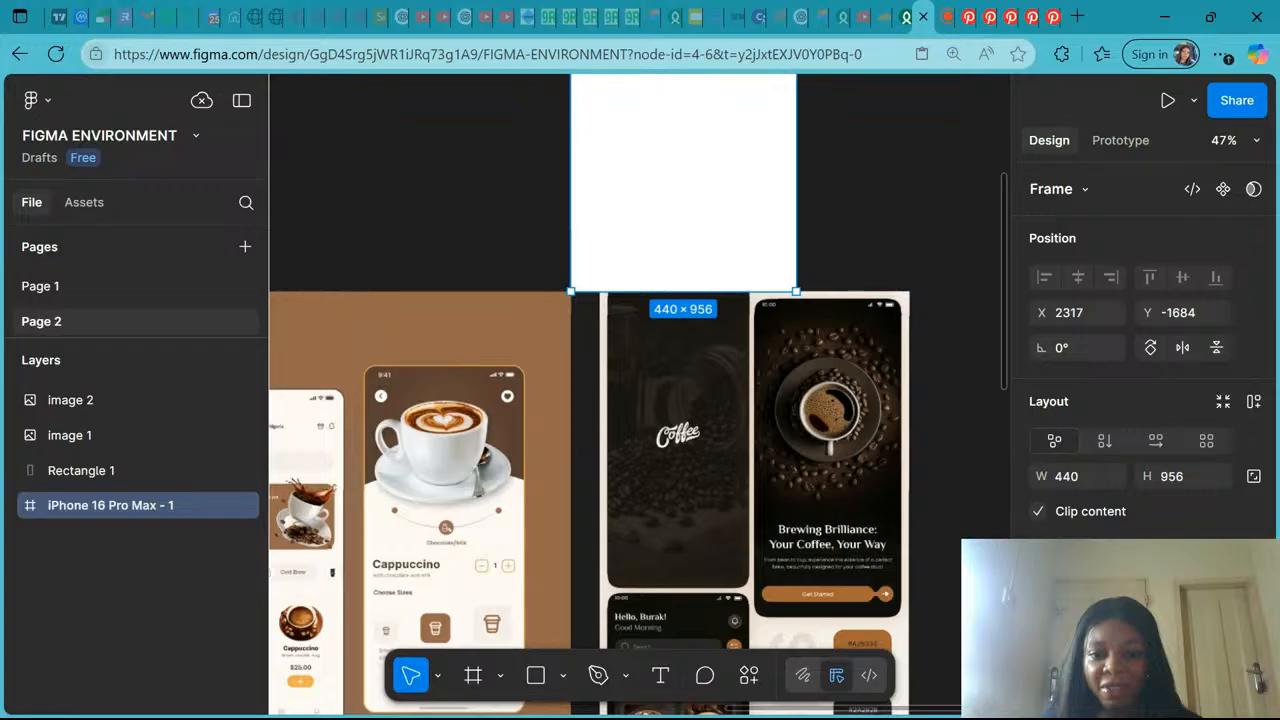
{"action": "scroll", "coordinate": [790, 143], "scroll_direction": "up", "scroll_amount": 3}
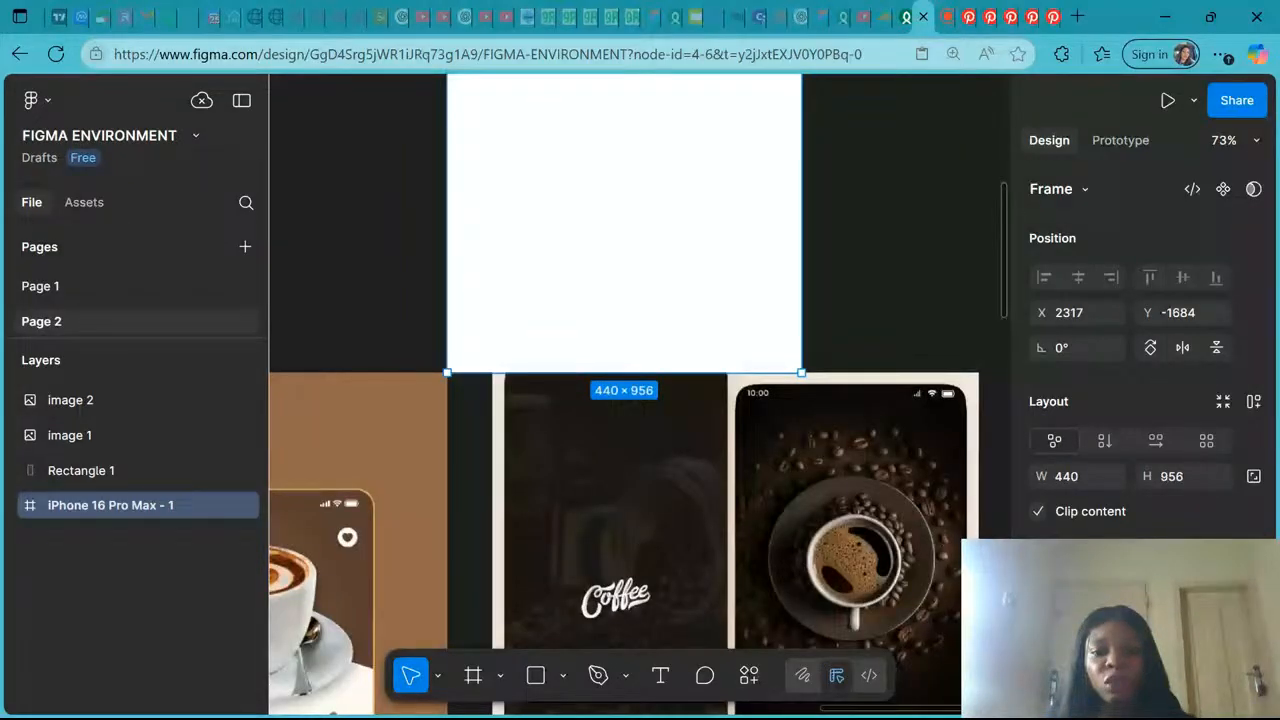
{"action": "scroll", "coordinate": [549, 402], "scroll_direction": "down", "scroll_amount": 3}
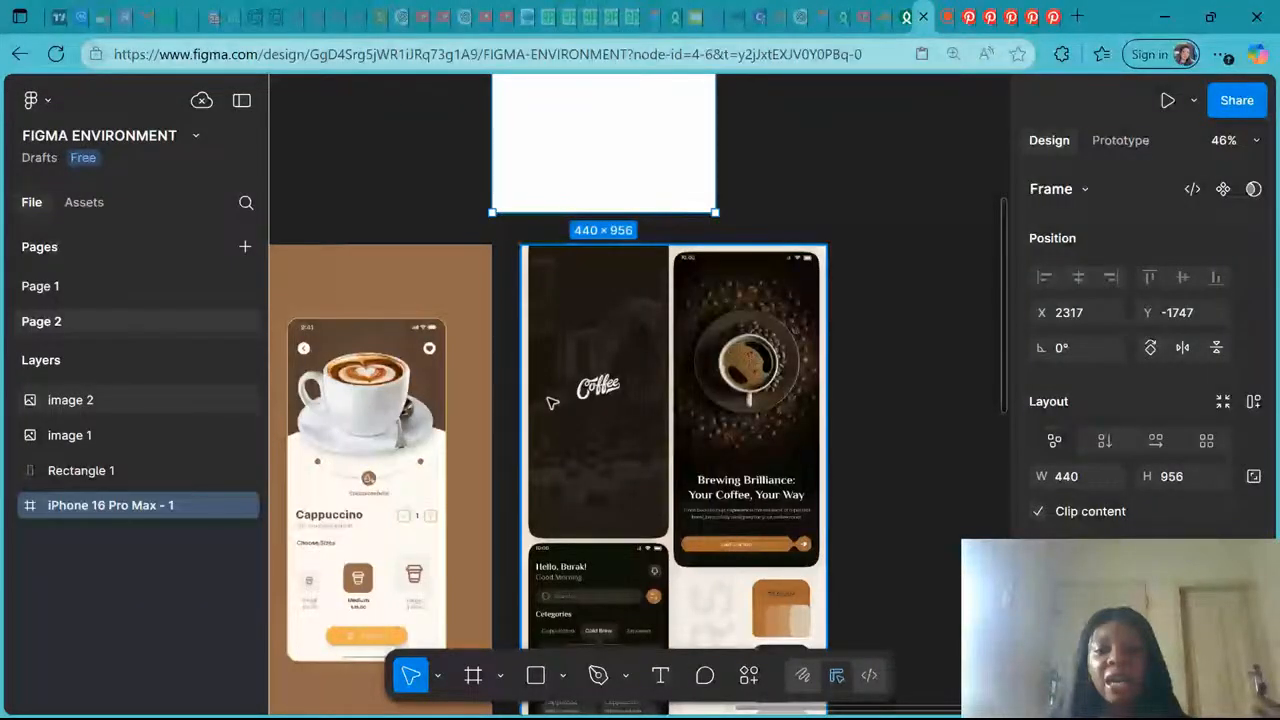
Switch to the Pinterest results and search for "image of coffee seads pouring off a glass jar".
{"action": "left_click", "coordinate": [962, 18]}
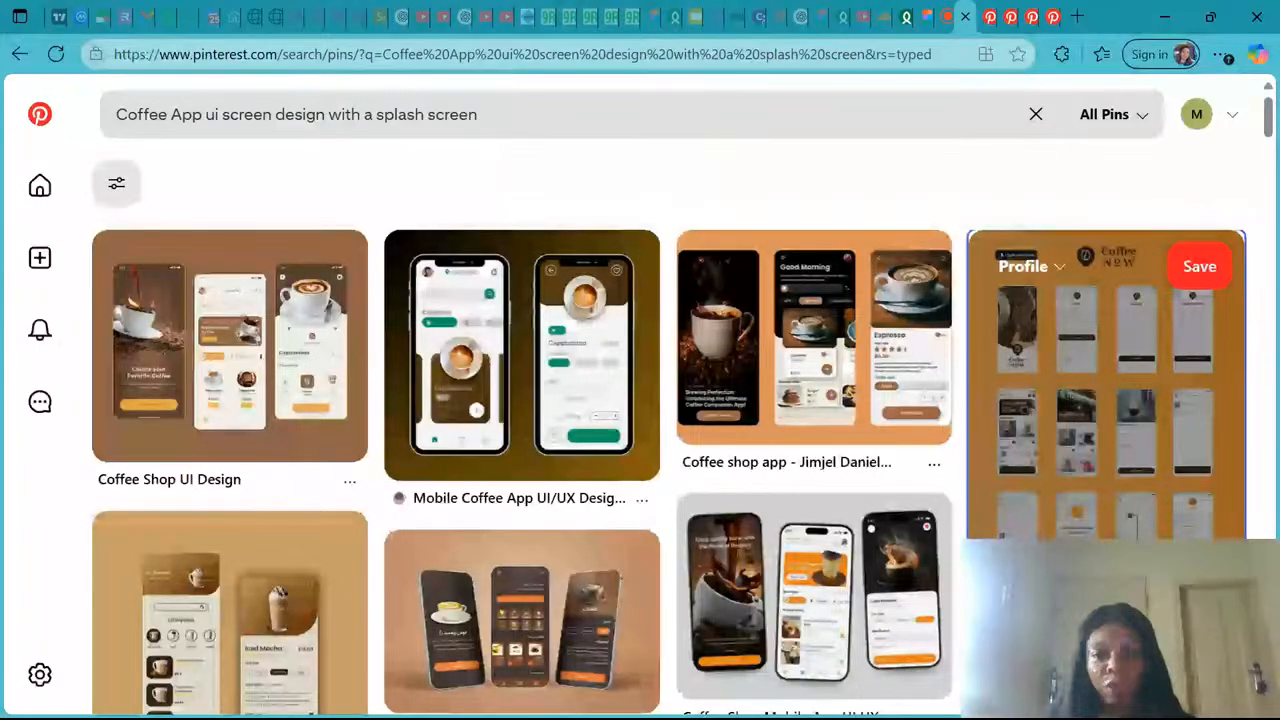
{"action": "left_click_drag", "start_coordinate": [484, 115], "coordinate": [52, 87]}
{"action": "type", "text": "image of"}
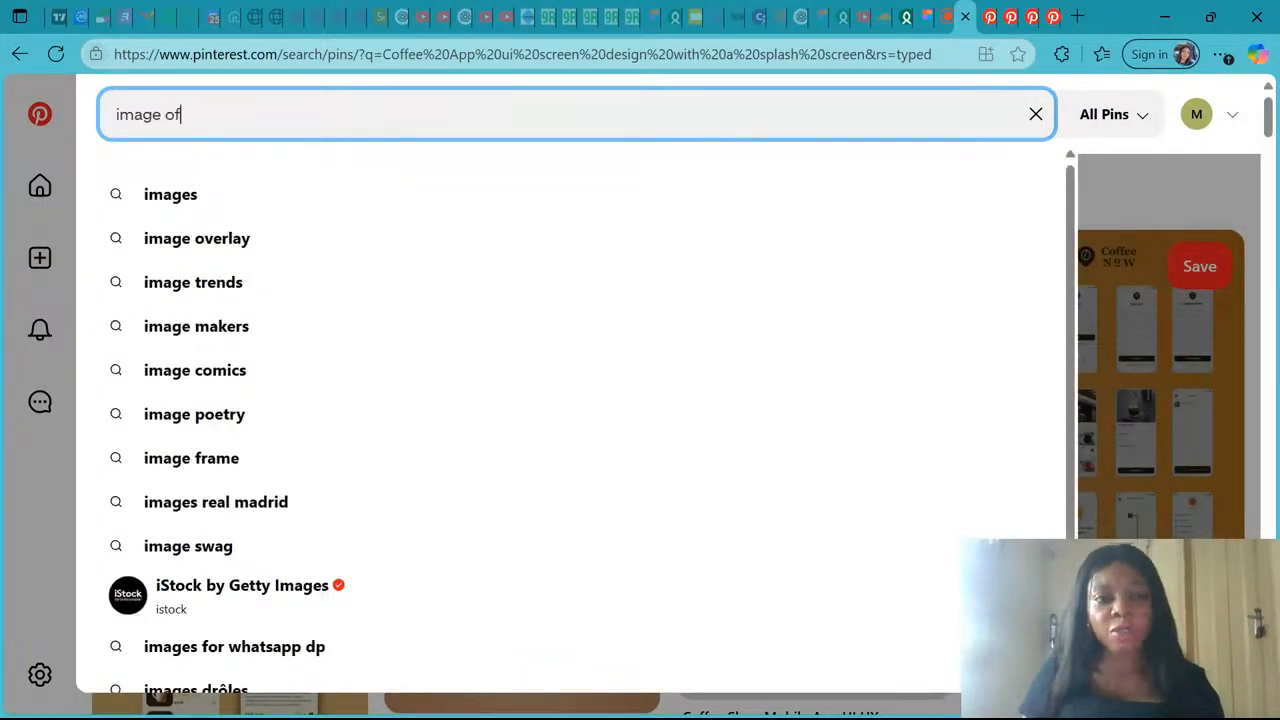
{"action": "type", "text": " coffee"}
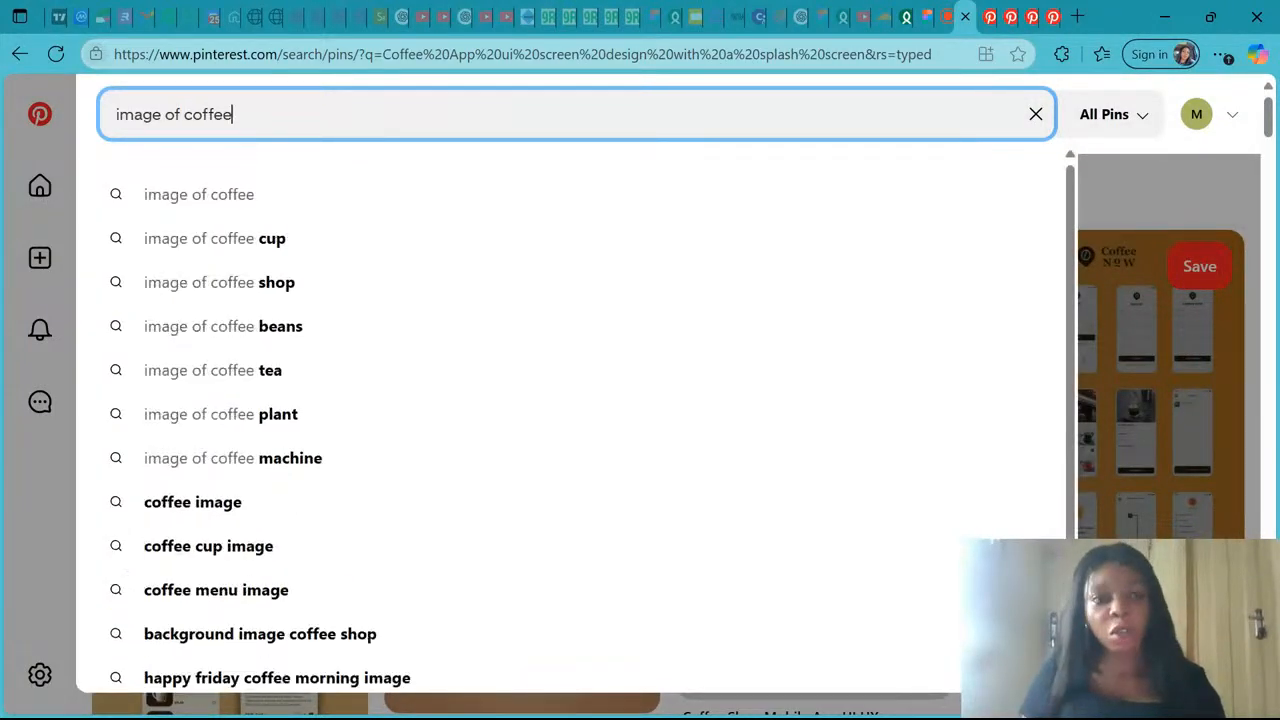
{"action": "type", "text": " seads p"}
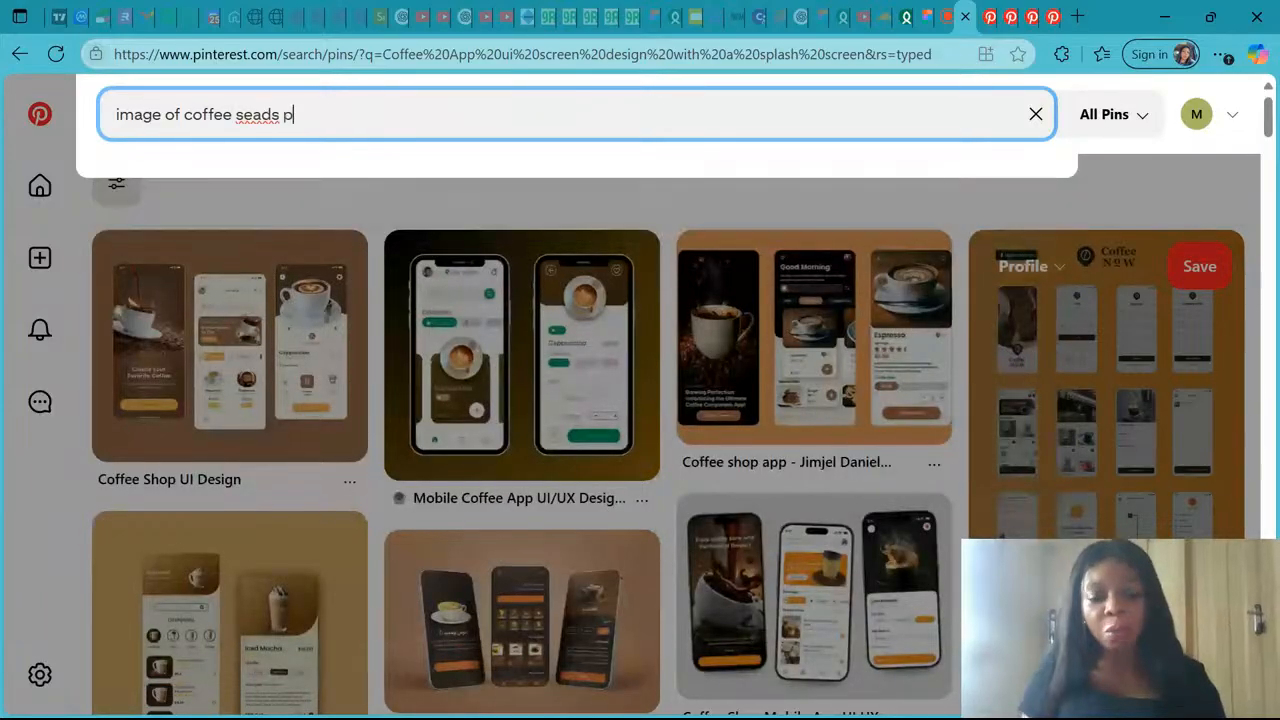
{"action": "type", "text": "ouring "}
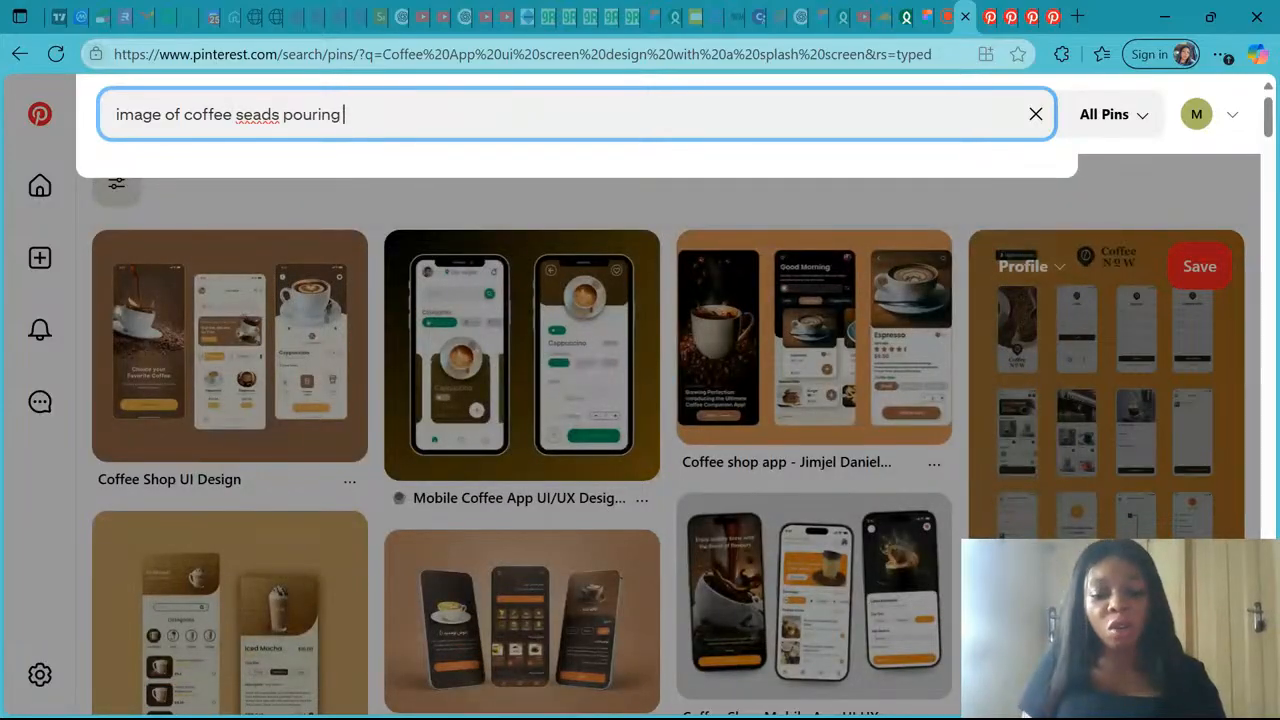
{"action": "type", "text": " off "}
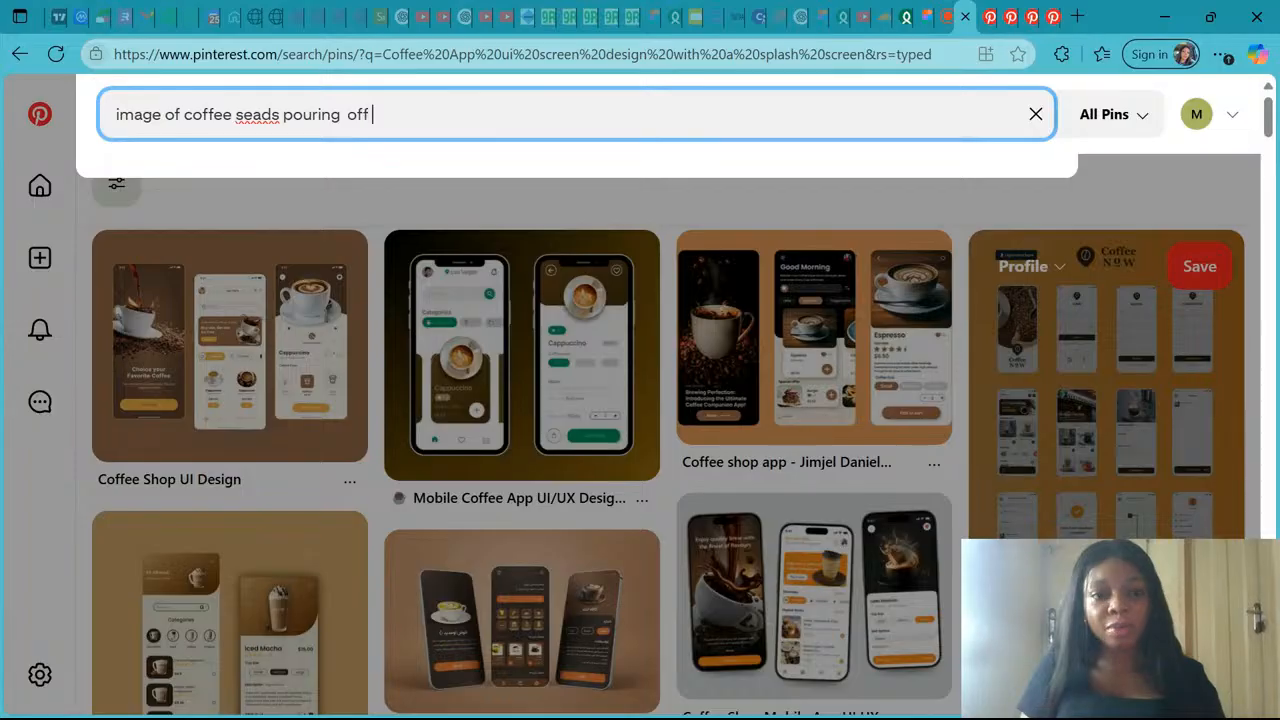
{"action": "type", "text": "a ja"}
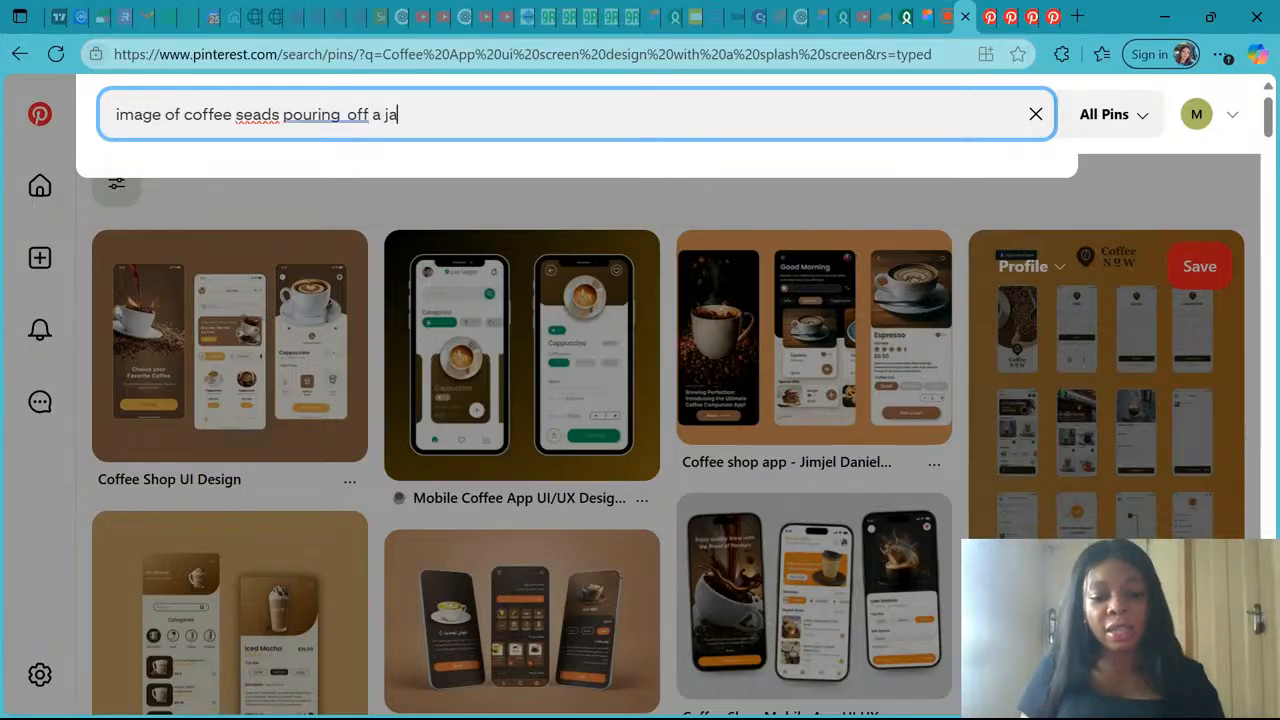
{"action": "key", "text": "BackSpace"}
{"action": "key", "text": "BackSpace"}
{"action": "type", "text": "g"}
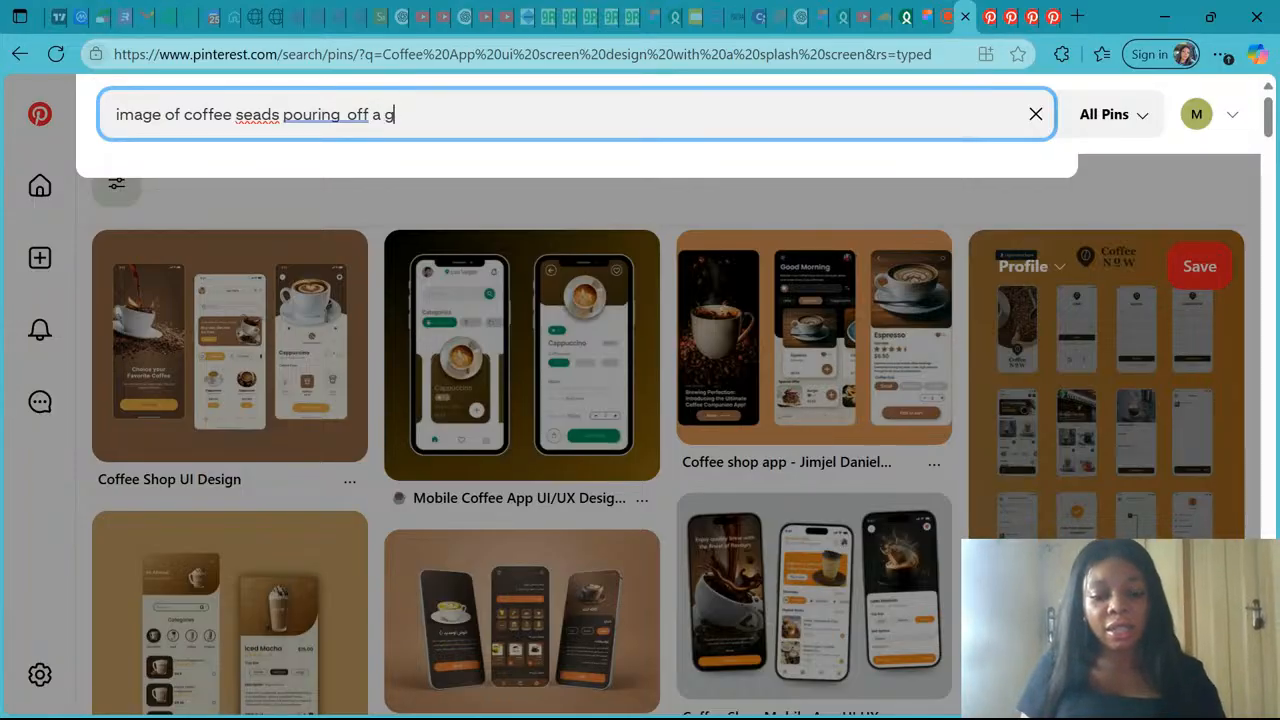
{"action": "type", "text": "lass ja"}
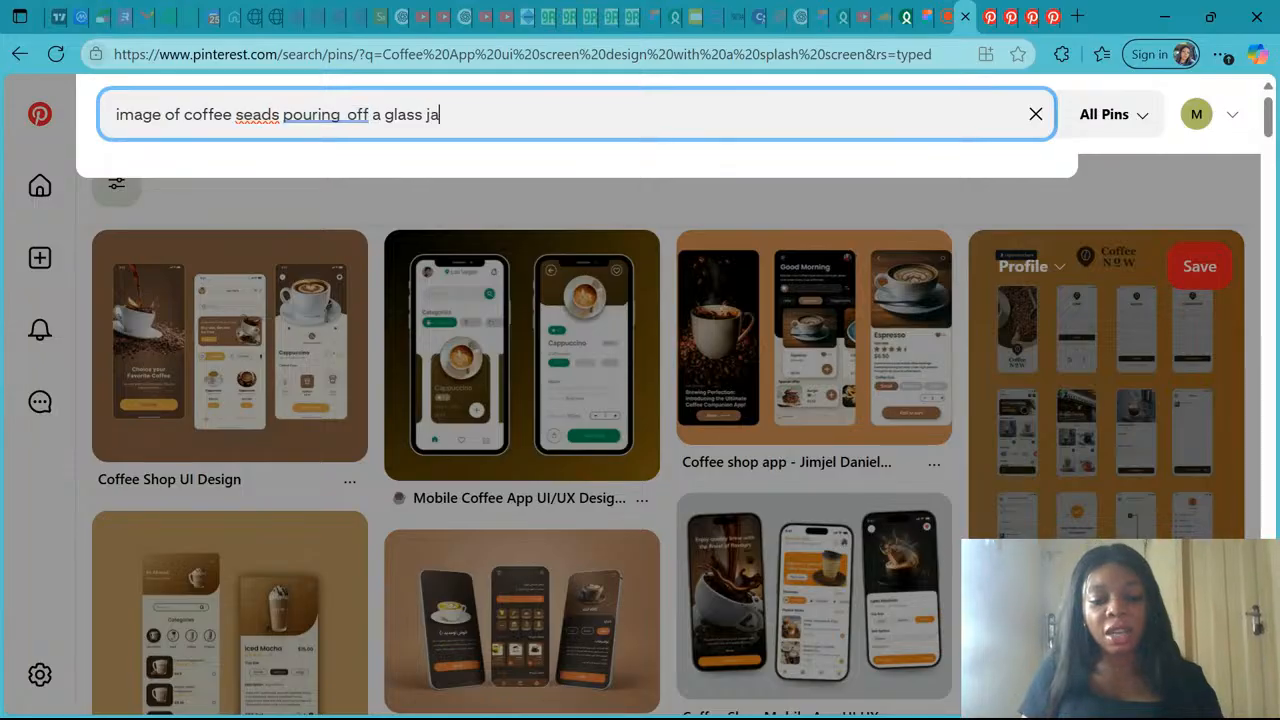
{"action": "type", "text": "r"}
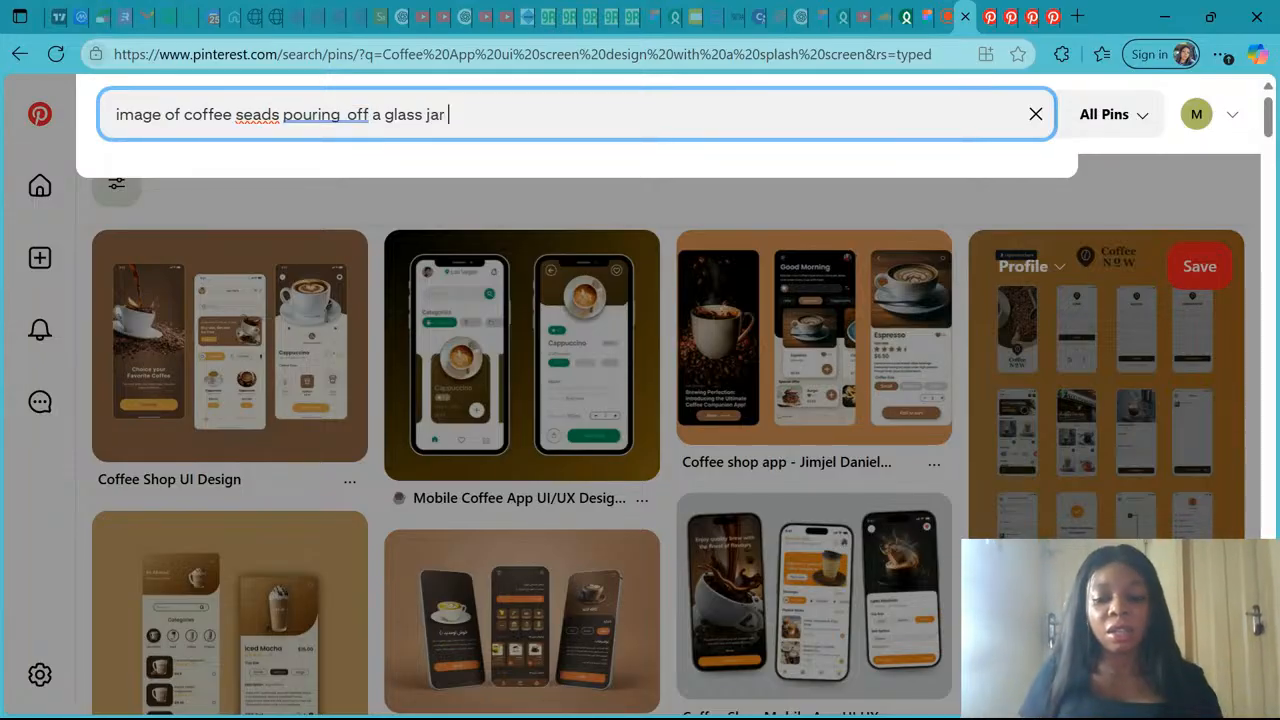
{"action": "key", "text": "Return"}
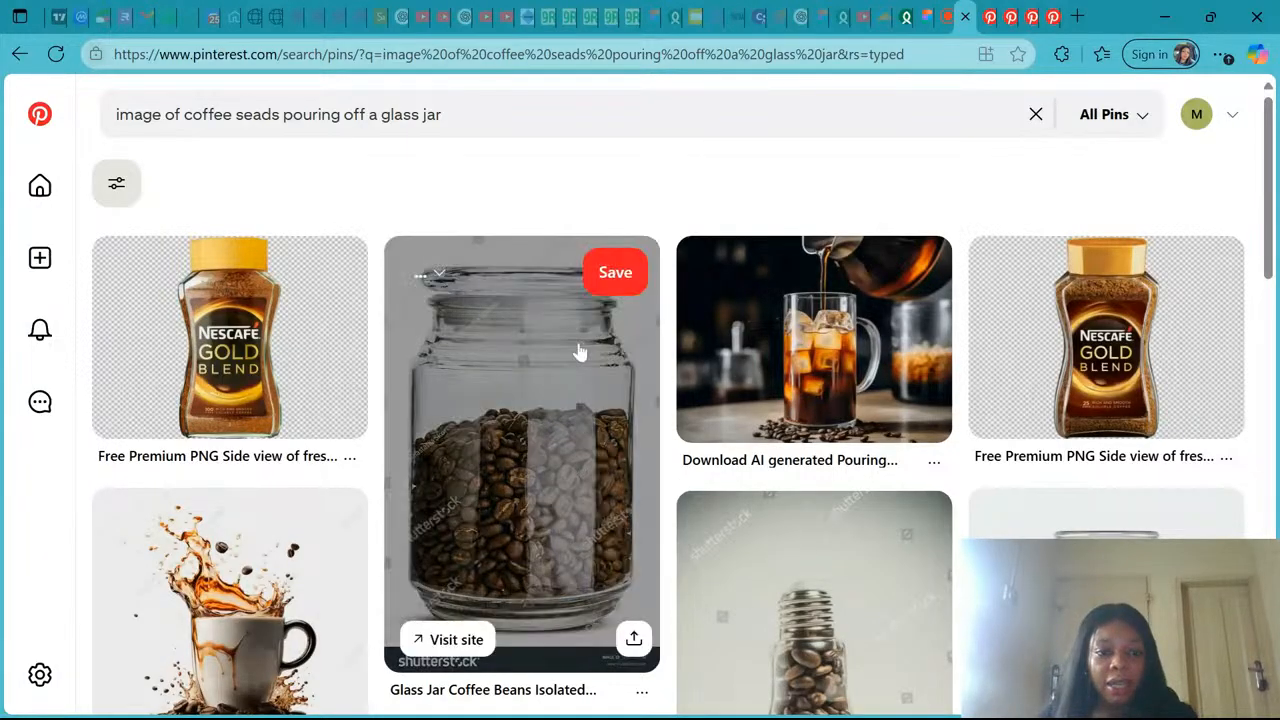
Browse the Pinterest results for a picture of coffee beans spilling from a glass jar.
{"action": "scroll", "coordinate": [578, 351], "scroll_direction": "down", "scroll_amount": 5}
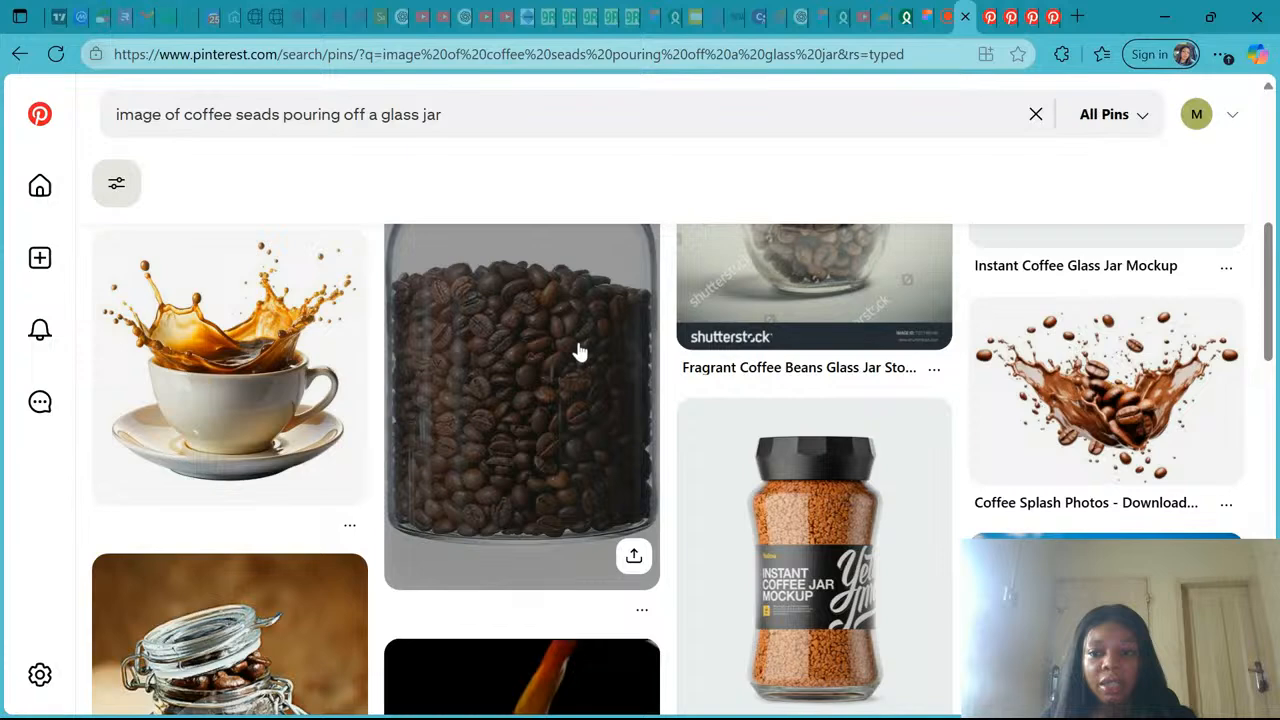
{"action": "scroll", "coordinate": [578, 351], "scroll_direction": "down", "scroll_amount": 5}
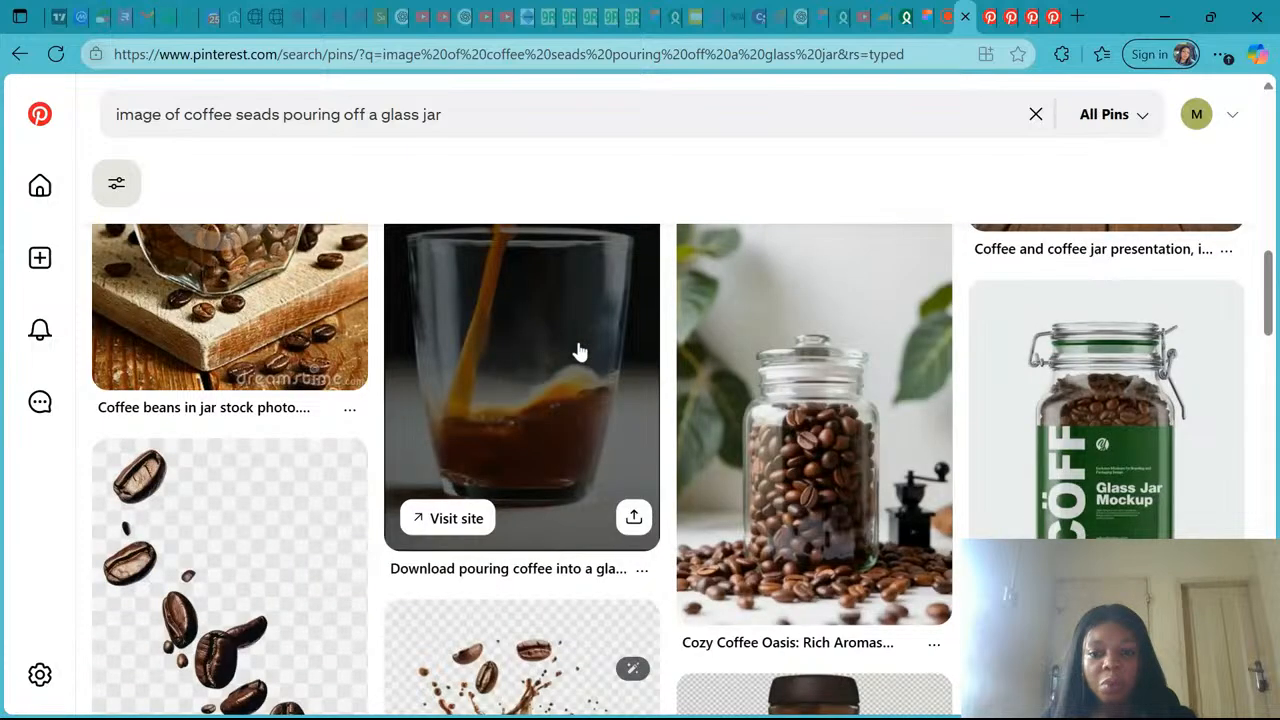
{"action": "scroll", "coordinate": [578, 351], "scroll_direction": "down", "scroll_amount": 5}
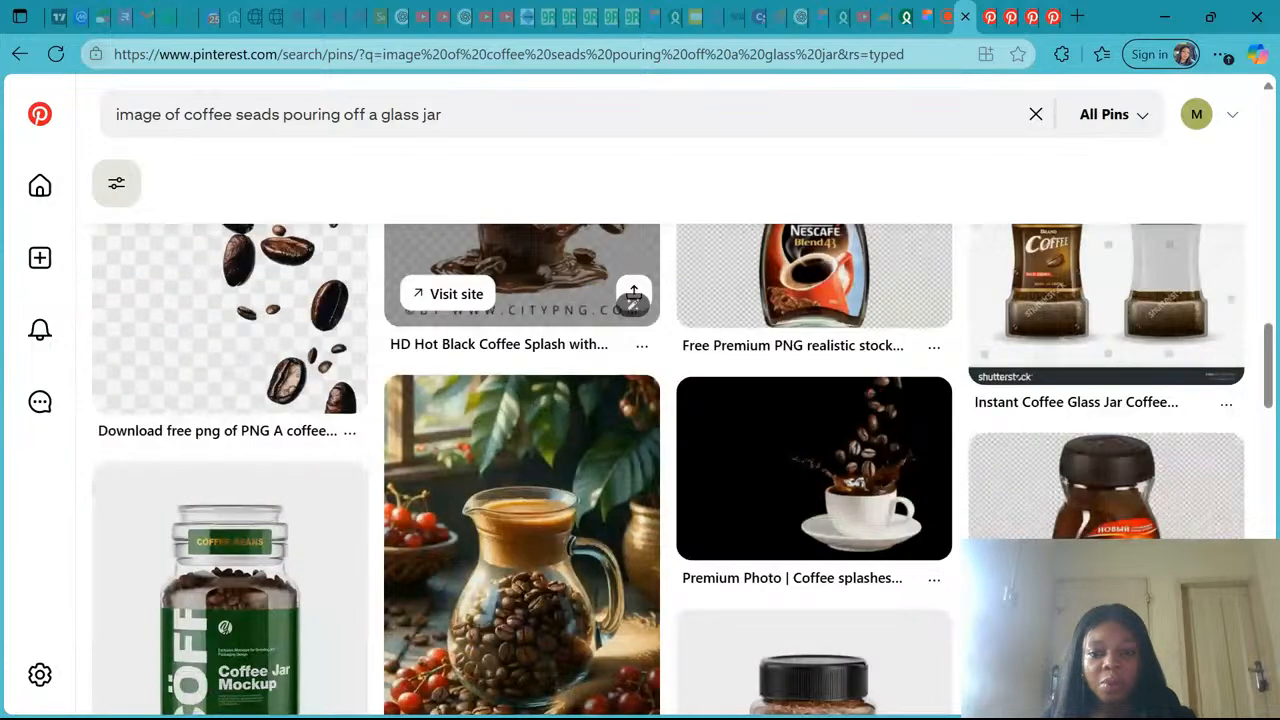
{"action": "scroll", "coordinate": [634, 293], "scroll_direction": "down", "scroll_amount": 2}
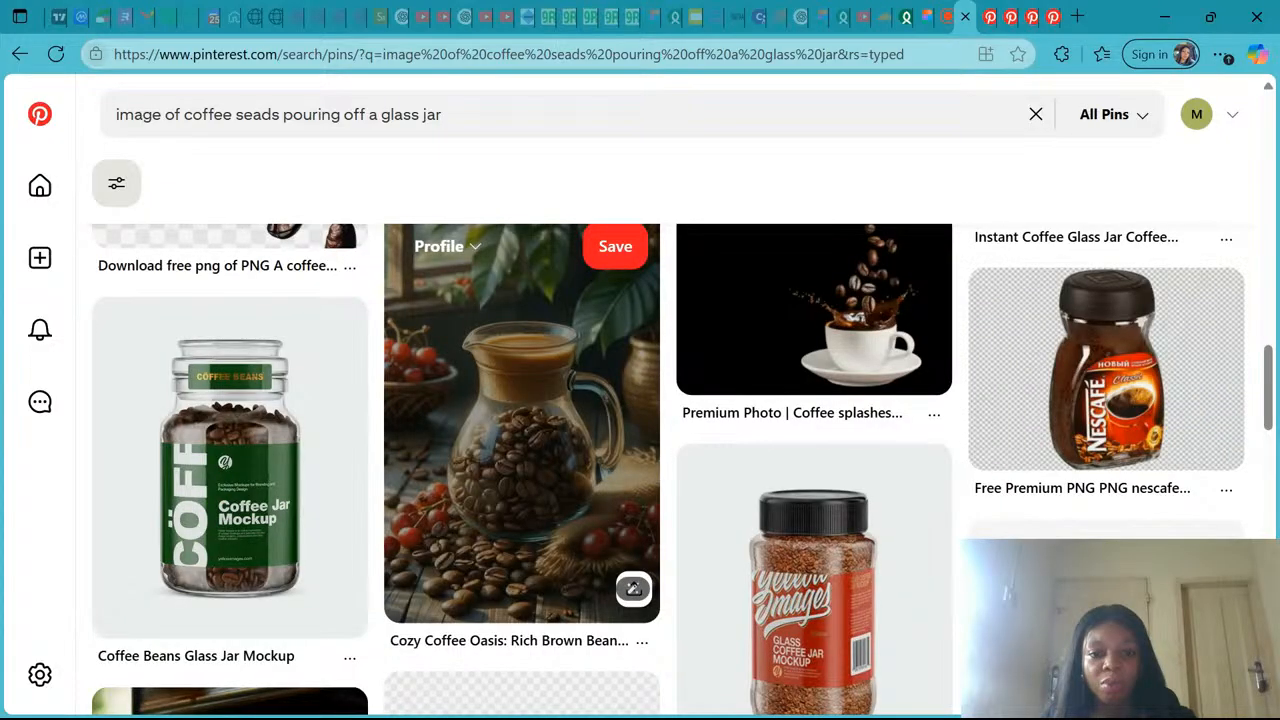
{"action": "scroll", "coordinate": [634, 293], "scroll_direction": "down", "scroll_amount": 5}
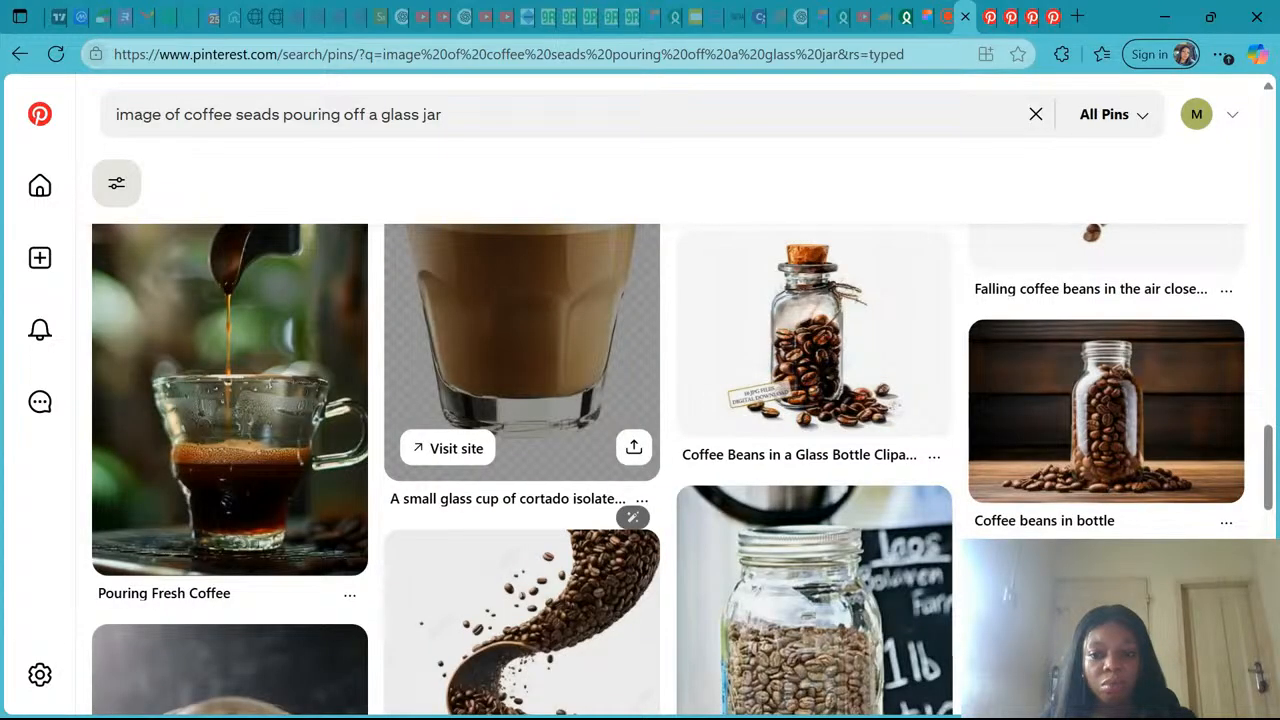
{"action": "scroll", "coordinate": [633, 512], "scroll_direction": "down", "scroll_amount": 3}
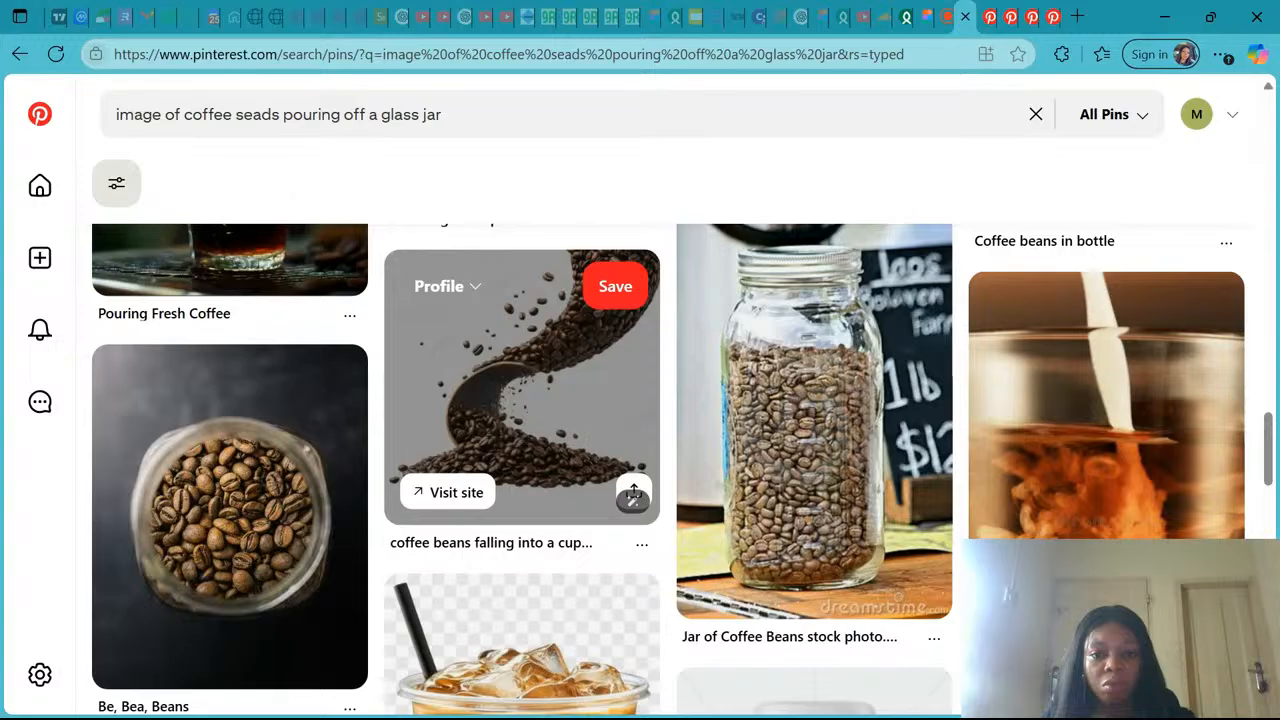
{"action": "scroll", "coordinate": [490, 318], "scroll_direction": "down", "scroll_amount": 1}
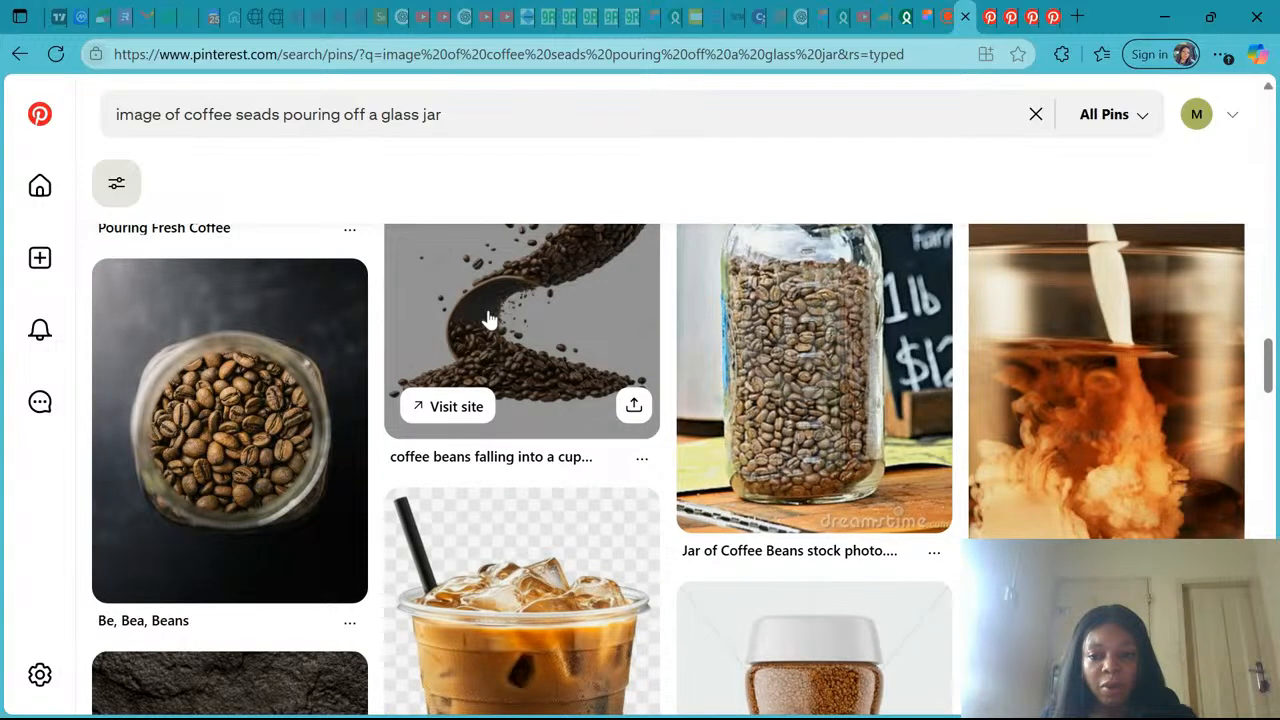
{"action": "scroll", "coordinate": [568, 345], "scroll_direction": "down", "scroll_amount": 4}
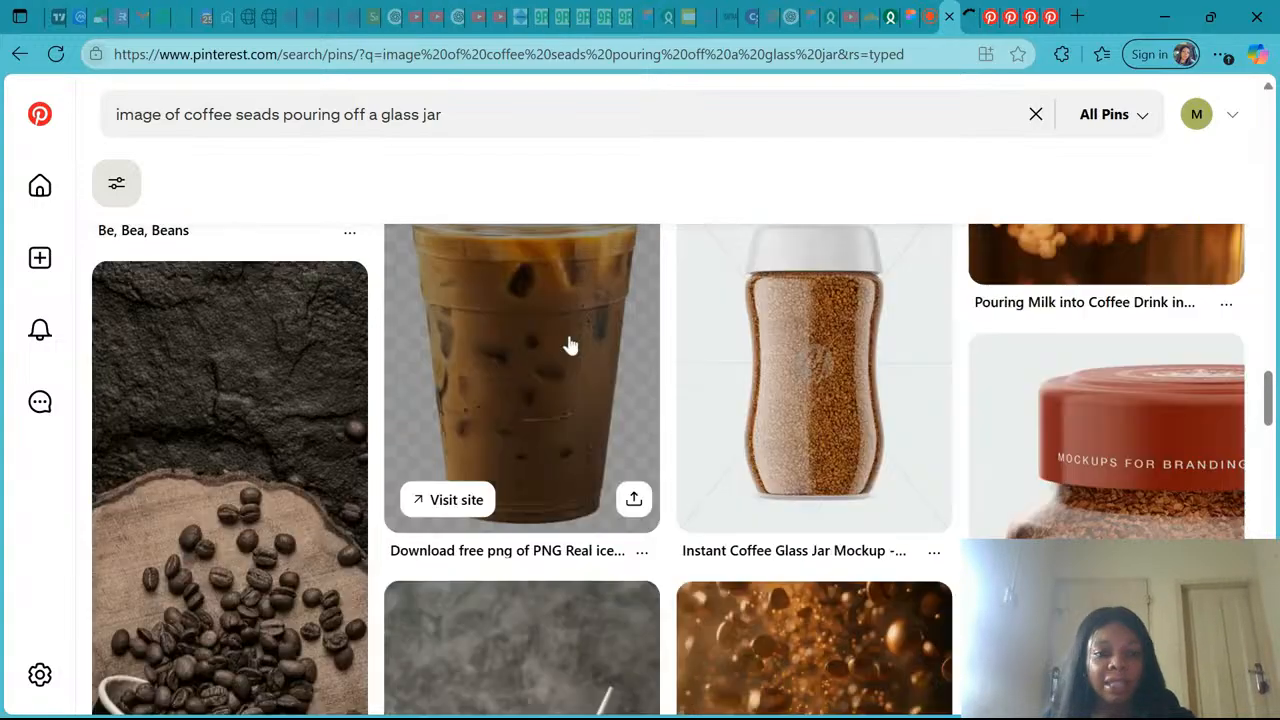
{"action": "scroll", "coordinate": [568, 345], "scroll_direction": "down", "scroll_amount": 5}
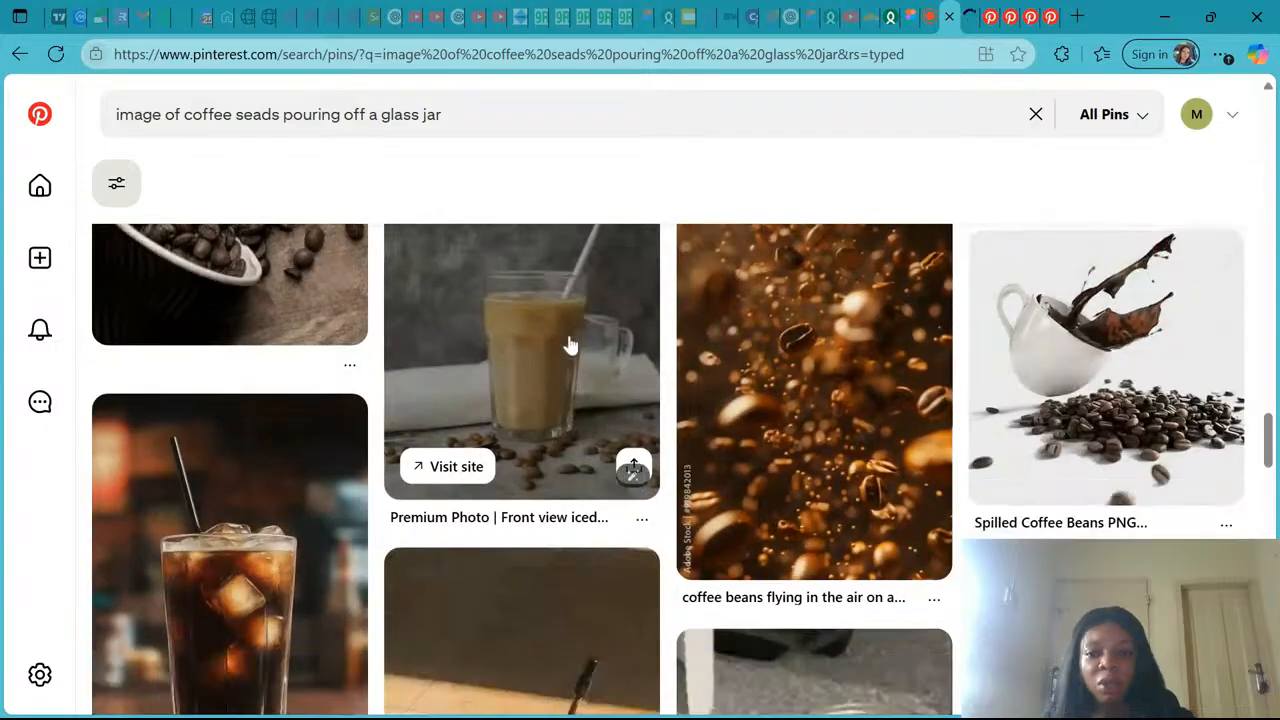
{"action": "scroll", "coordinate": [568, 345], "scroll_direction": "down", "scroll_amount": 3}
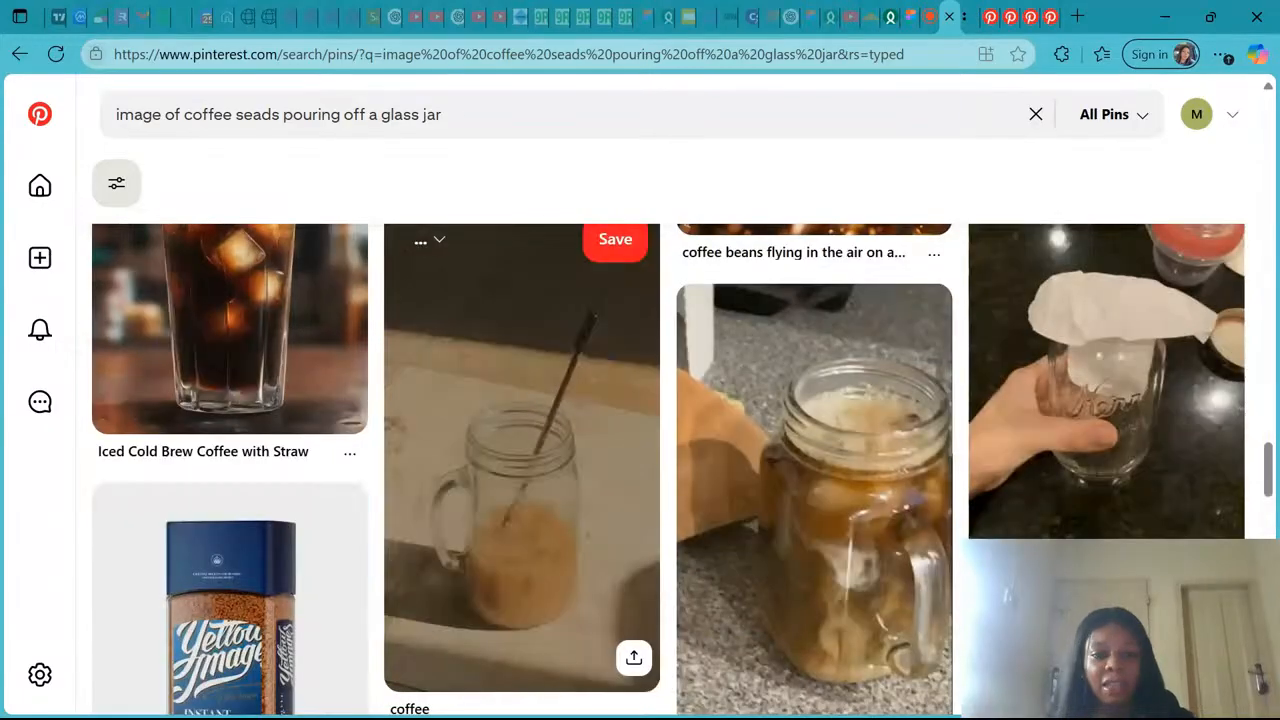
{"action": "scroll", "coordinate": [568, 345], "scroll_direction": "down", "scroll_amount": 5}
{"action": "scroll", "coordinate": [568, 345], "scroll_direction": "down", "scroll_amount": 2}
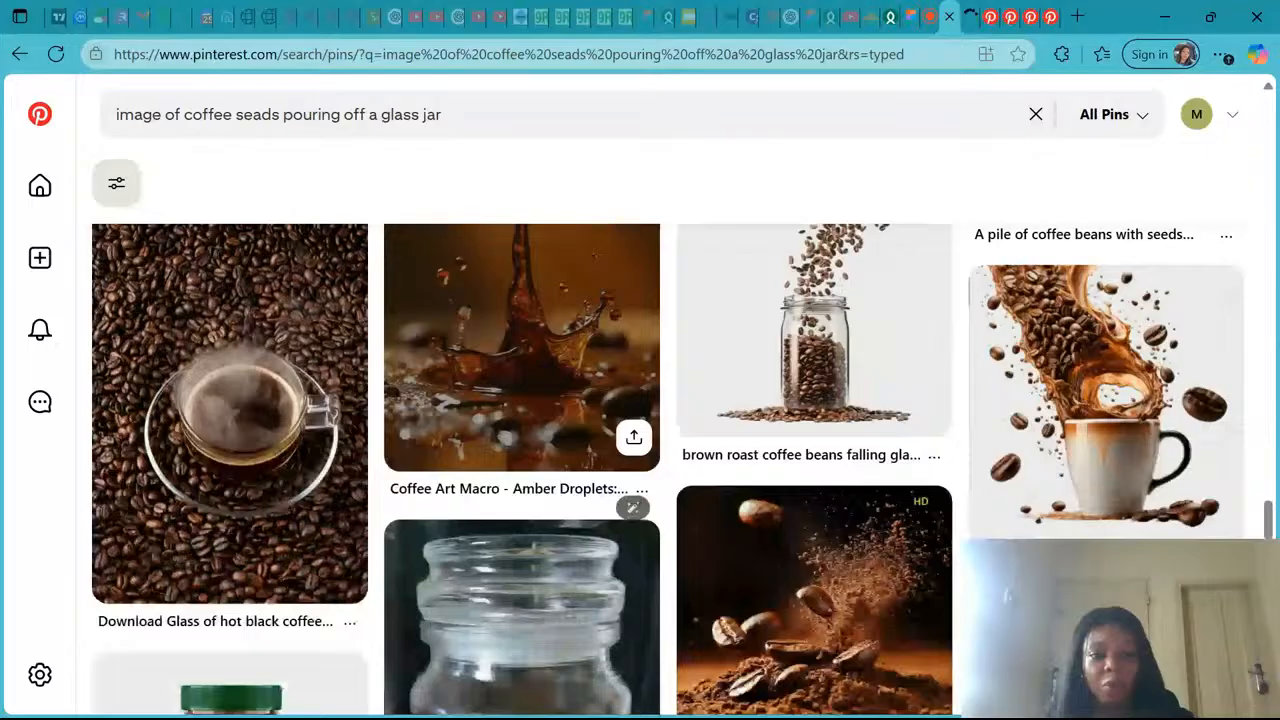
{"action": "scroll", "coordinate": [568, 345], "scroll_direction": "down", "scroll_amount": 2}
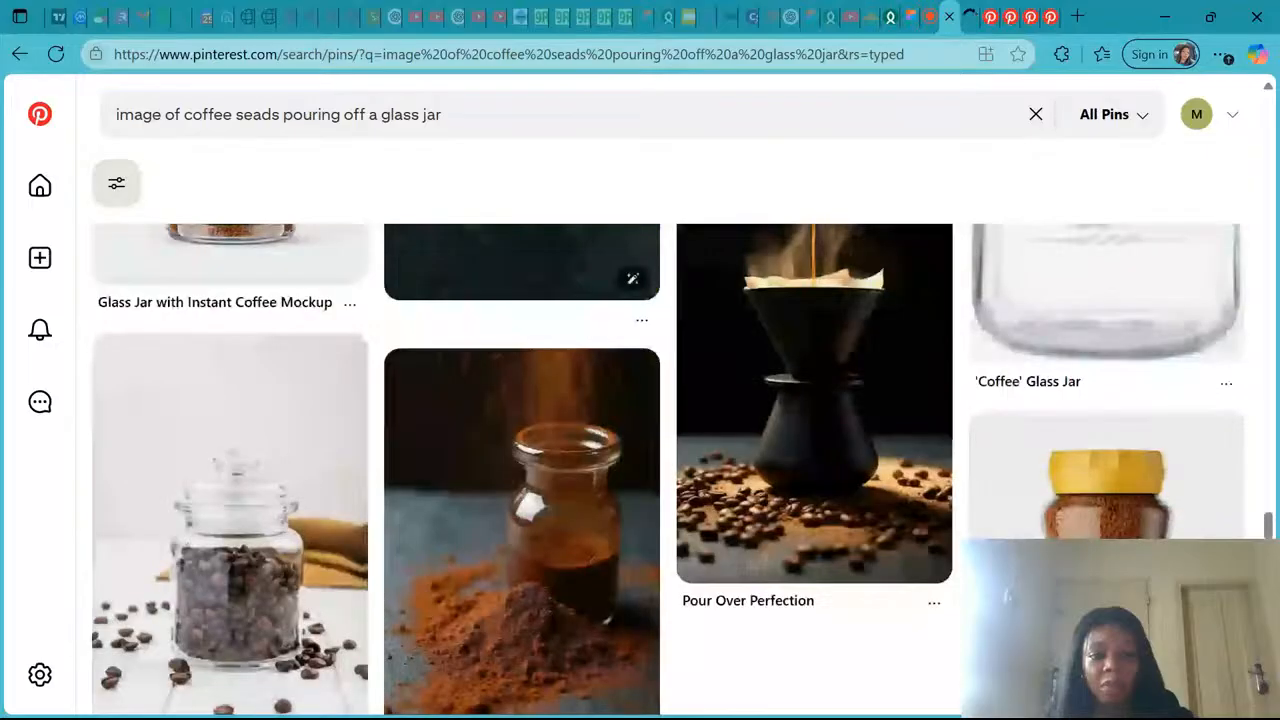
{"action": "scroll", "coordinate": [668, 470], "scroll_direction": "down", "scroll_amount": 4}
{"action": "scroll", "coordinate": [215, 360], "scroll_direction": "down", "scroll_amount": 4}
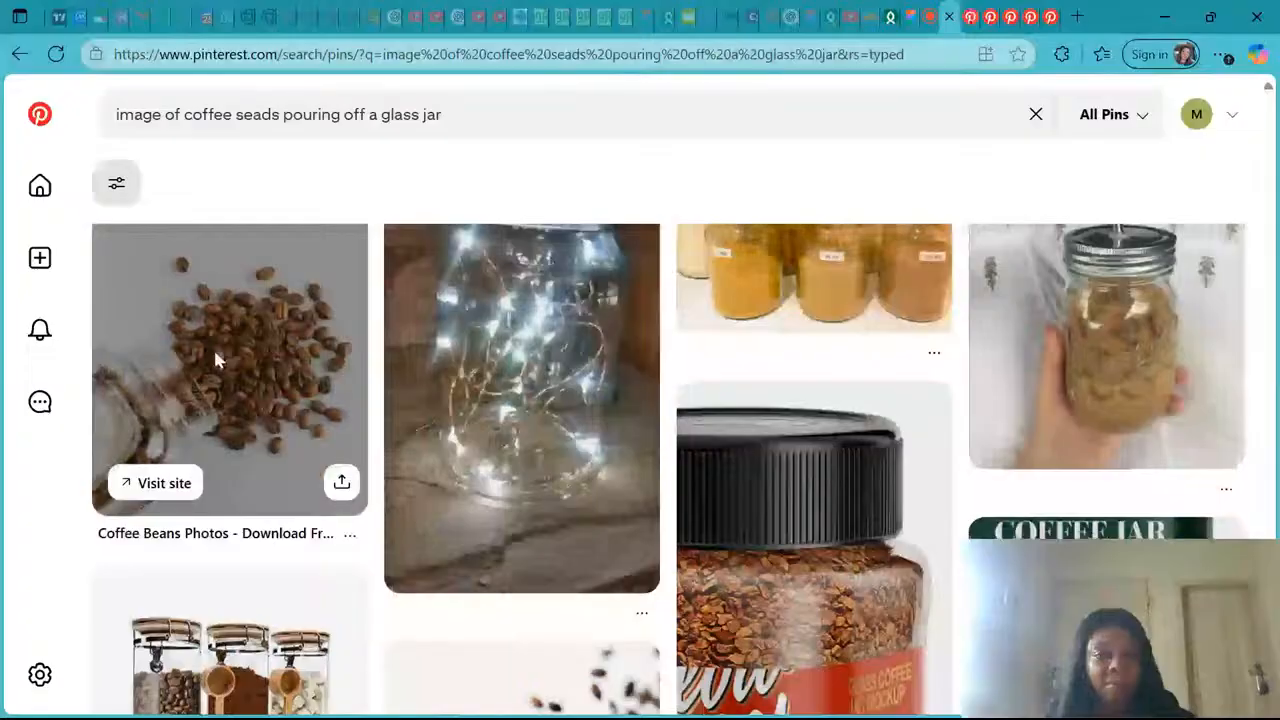
{"action": "scroll", "coordinate": [215, 360], "scroll_direction": "down", "scroll_amount": 4}
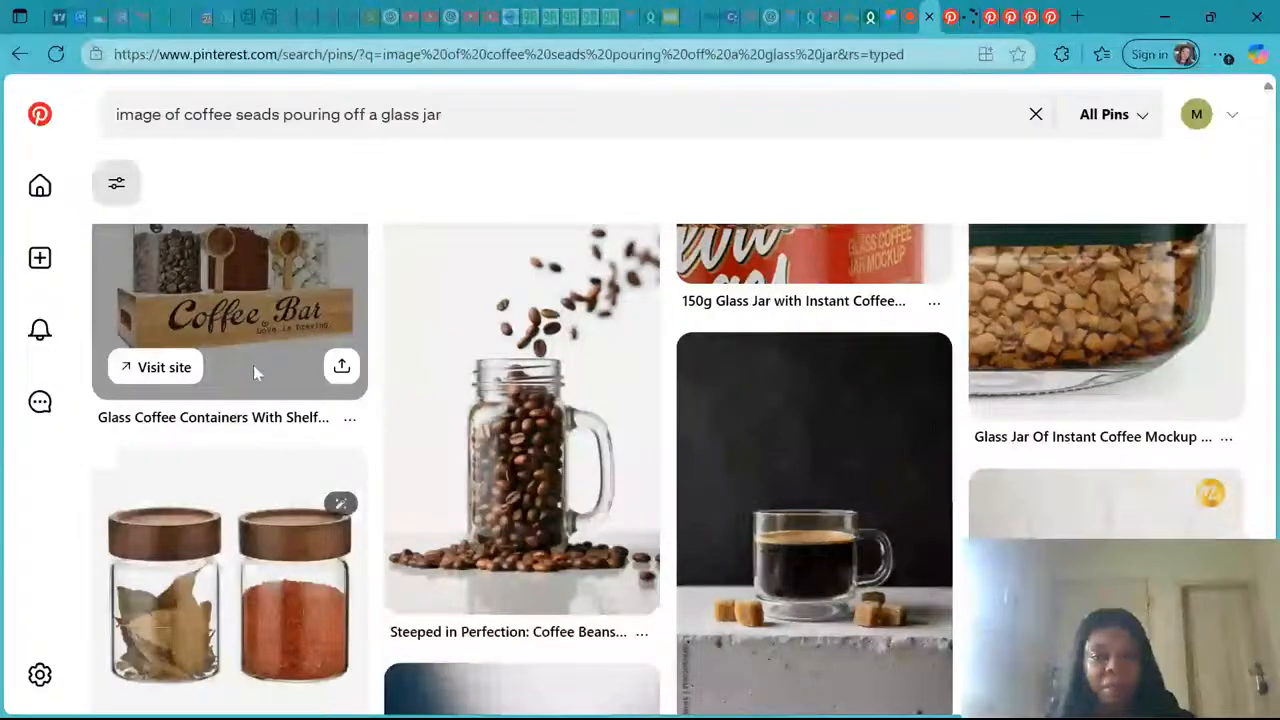
Open a coffee beans pin, look through its related images, and copy the picture of beans spilling from a glass jar.
{"action": "left_click", "coordinate": [254, 368]}
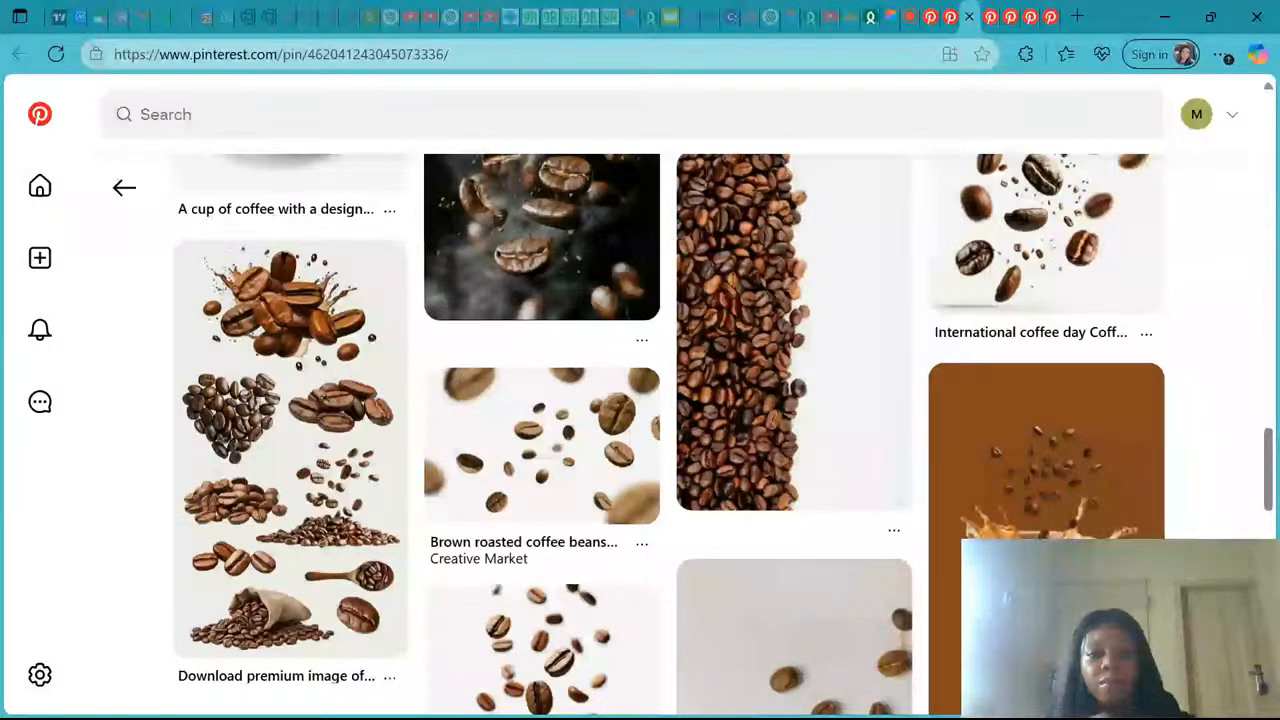
{"action": "scroll", "coordinate": [794, 430], "scroll_direction": "down", "scroll_amount": 5}
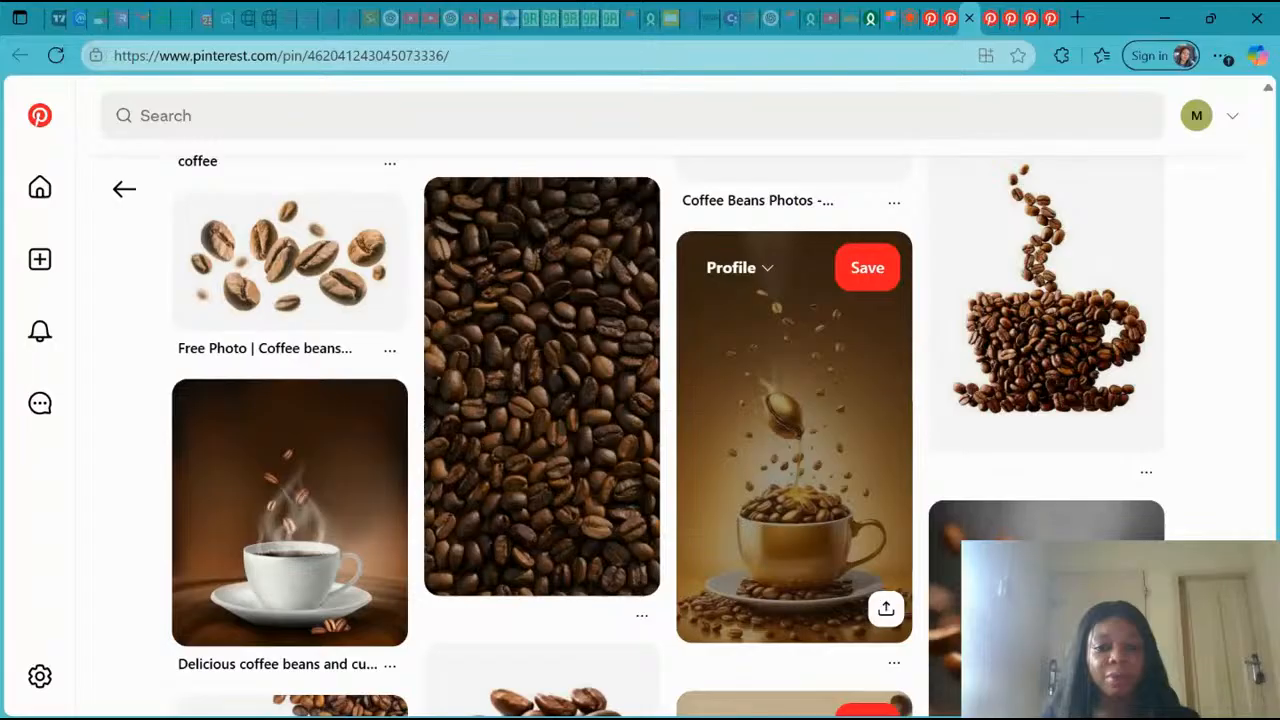
{"action": "scroll", "coordinate": [794, 430], "scroll_direction": "up", "scroll_amount": 10}
{"action": "left_click", "coordinate": [533, 538]}
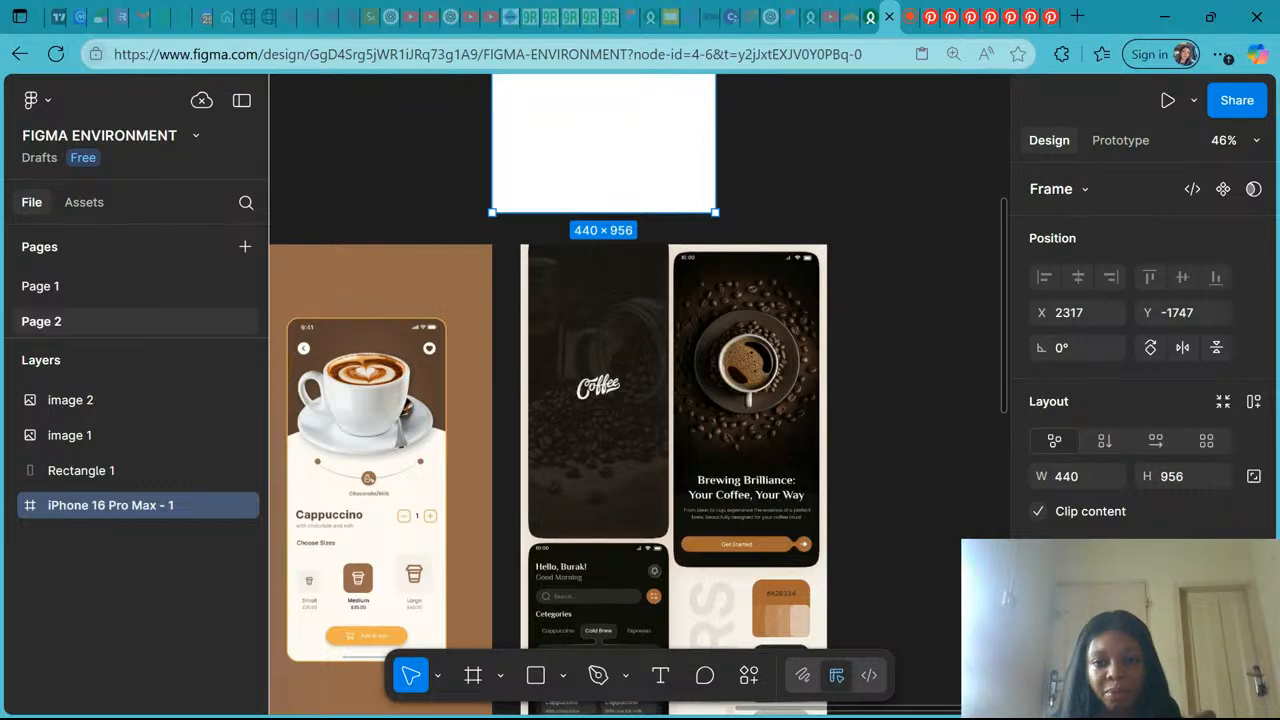
In Figma, paste the spilled coffee beans image and move it into the iPhone 16 Pro Max frame at X -150, Y -77.
{"action": "key", "text": "ctrl+v"}
{"action": "scroll", "coordinate": [640, 370], "scroll_direction": "up", "scroll_amount": 2}
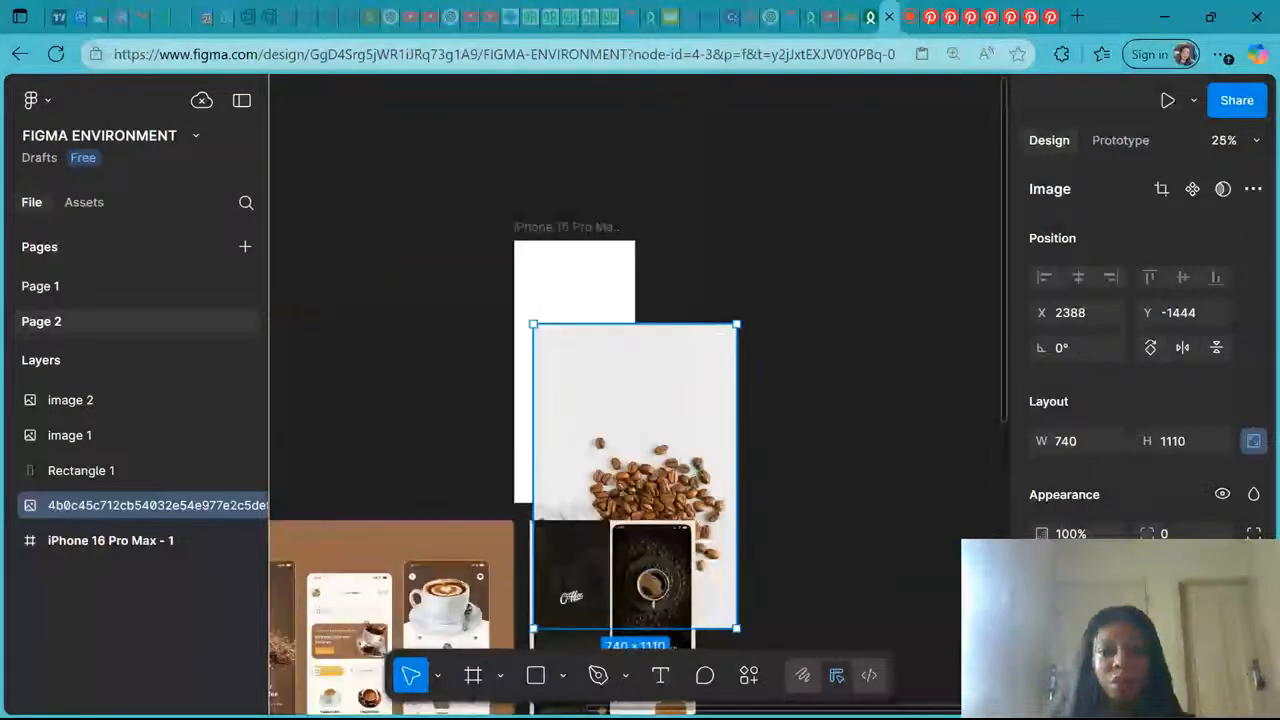
{"action": "left_click_drag", "start_coordinate": [654, 419], "coordinate": [594, 314]}
{"action": "scroll", "coordinate": [594, 316], "scroll_direction": "down", "scroll_amount": 1}
Try flipping the coffee beans image horizontally inside the iPhone frame, and undo the flip.
{"action": "right_click", "coordinate": [590, 318]}
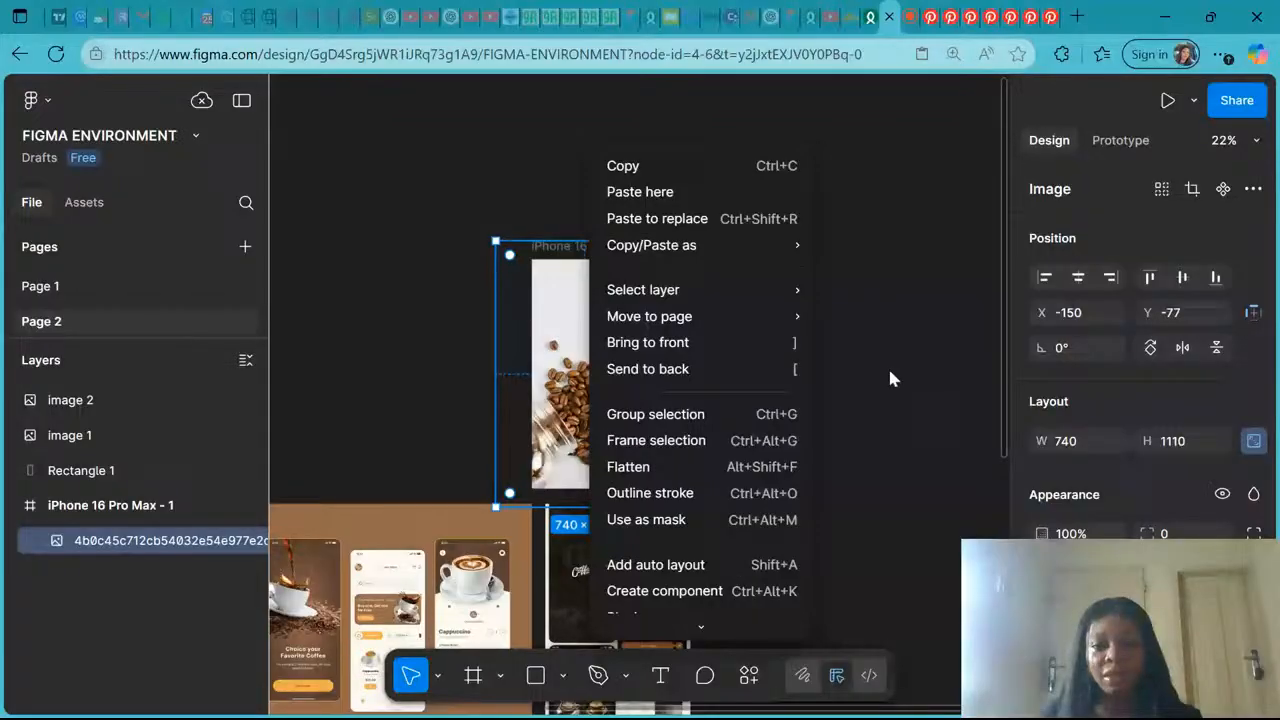
{"action": "key", "text": "Escape"}
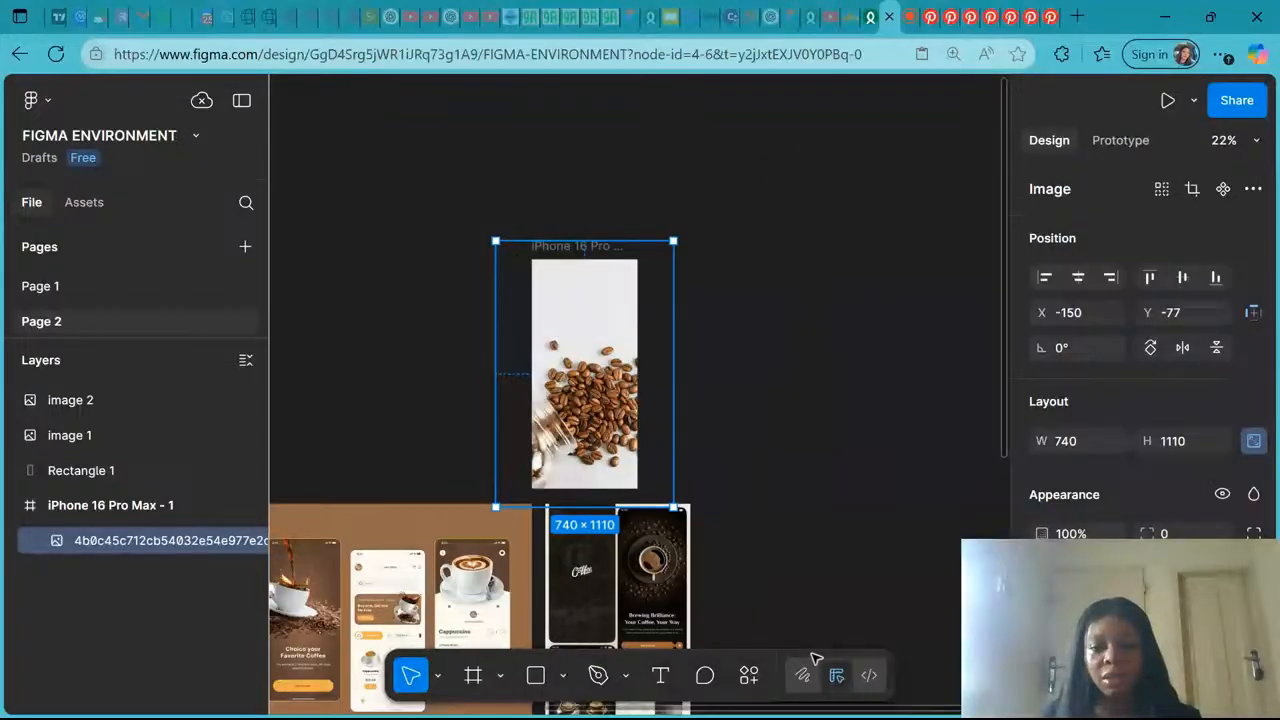
{"action": "right_click", "coordinate": [603, 373]}
{"action": "mouse_move", "coordinate": [707, 618]}
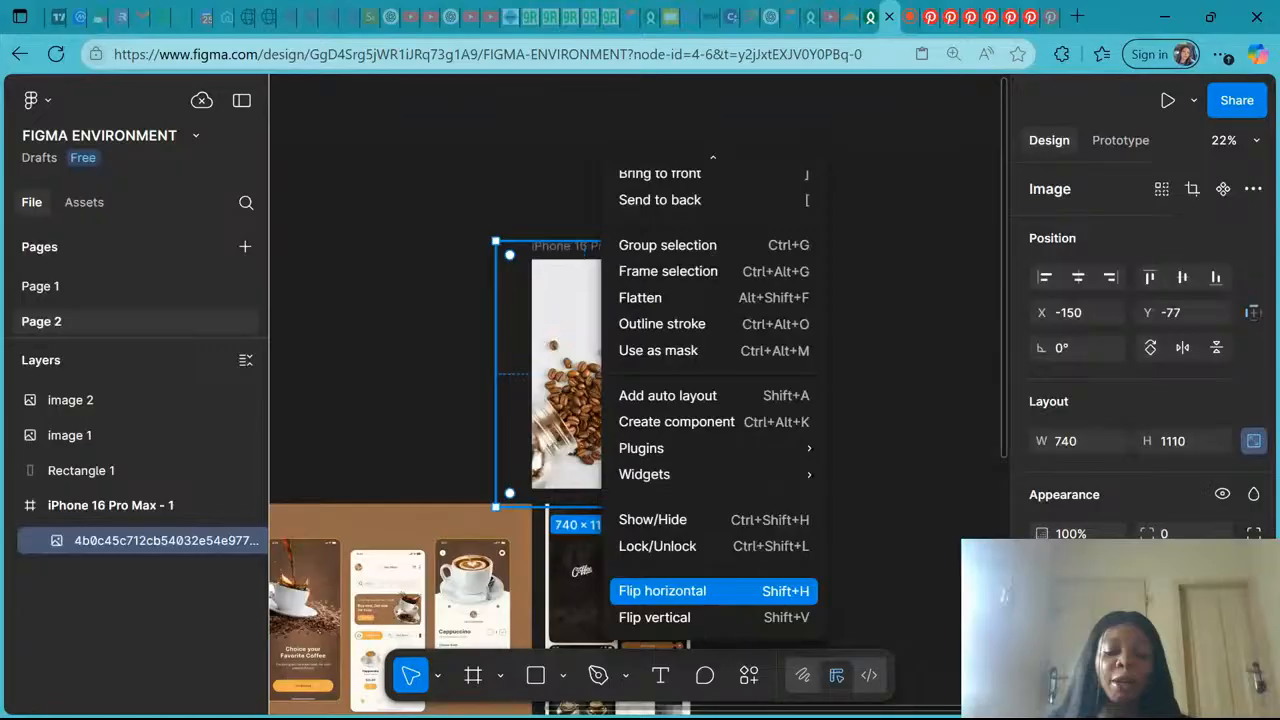
{"action": "left_click", "coordinate": [697, 591]}
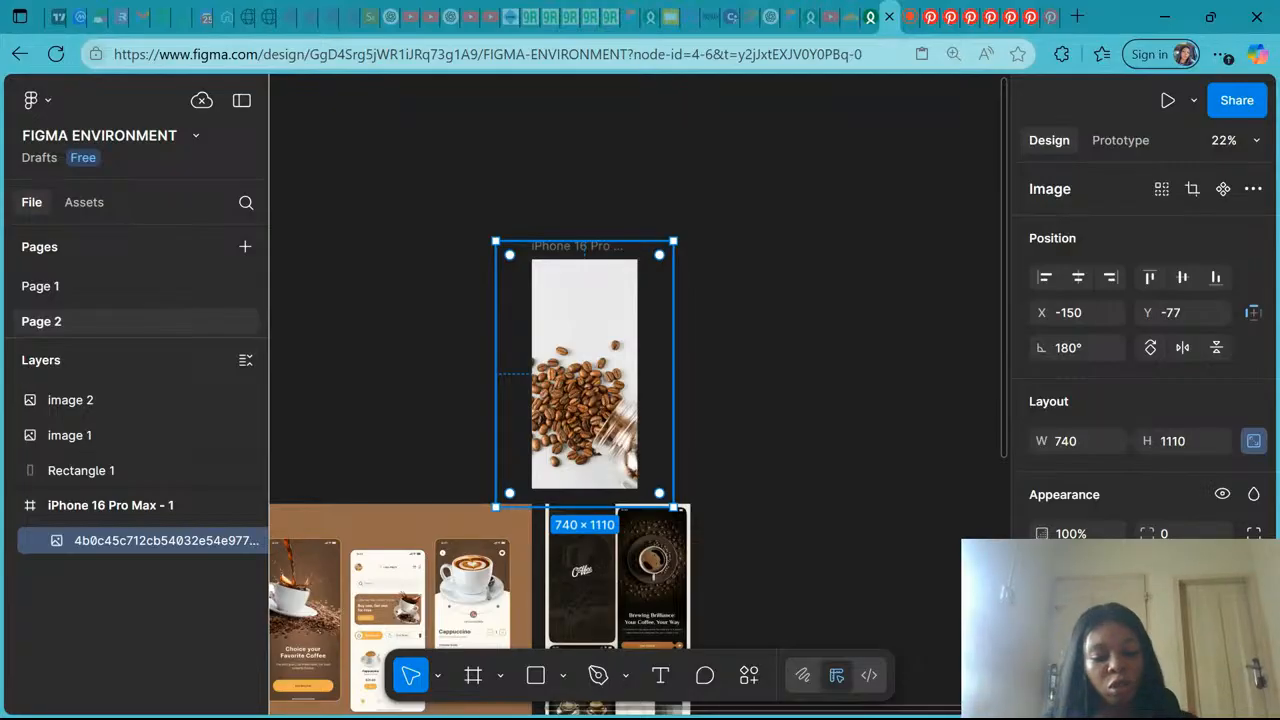
{"action": "key", "text": "ctrl+z"}
Flip the coffee beans image vertically inside the iPhone 16 Pro Max frame.
{"action": "right_click", "coordinate": [622, 406]}
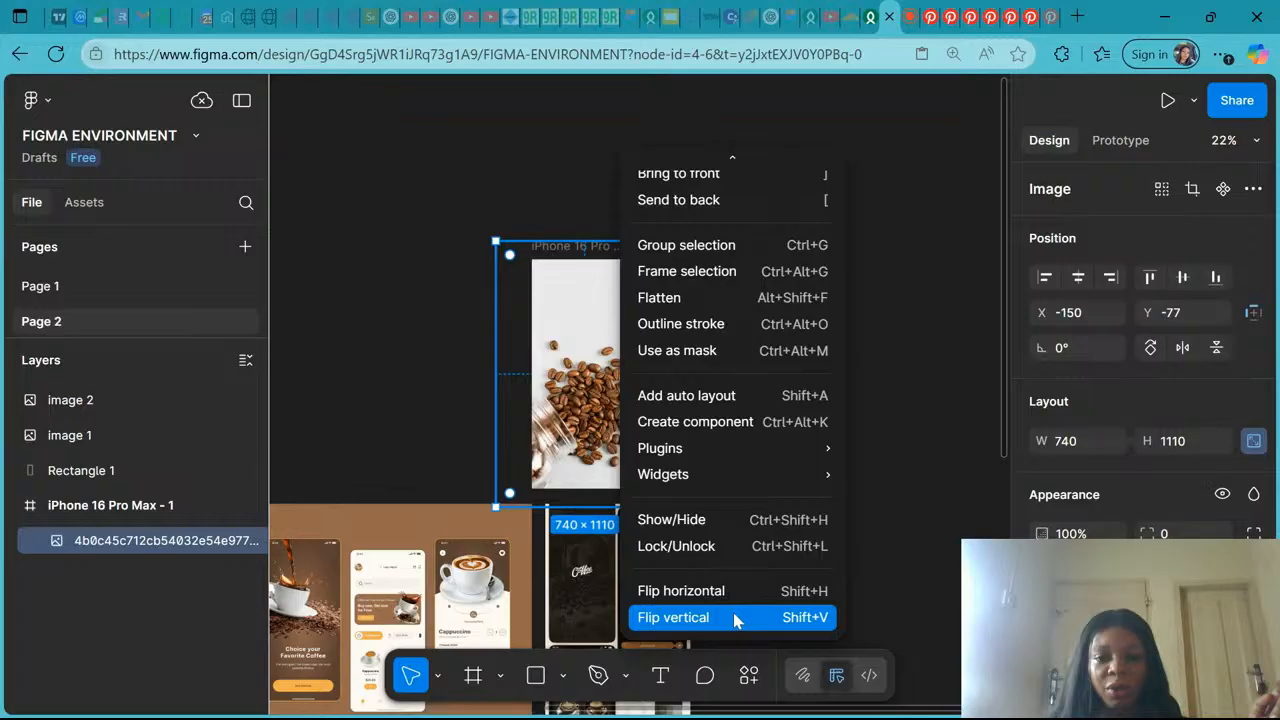
{"action": "left_click", "coordinate": [735, 618]}
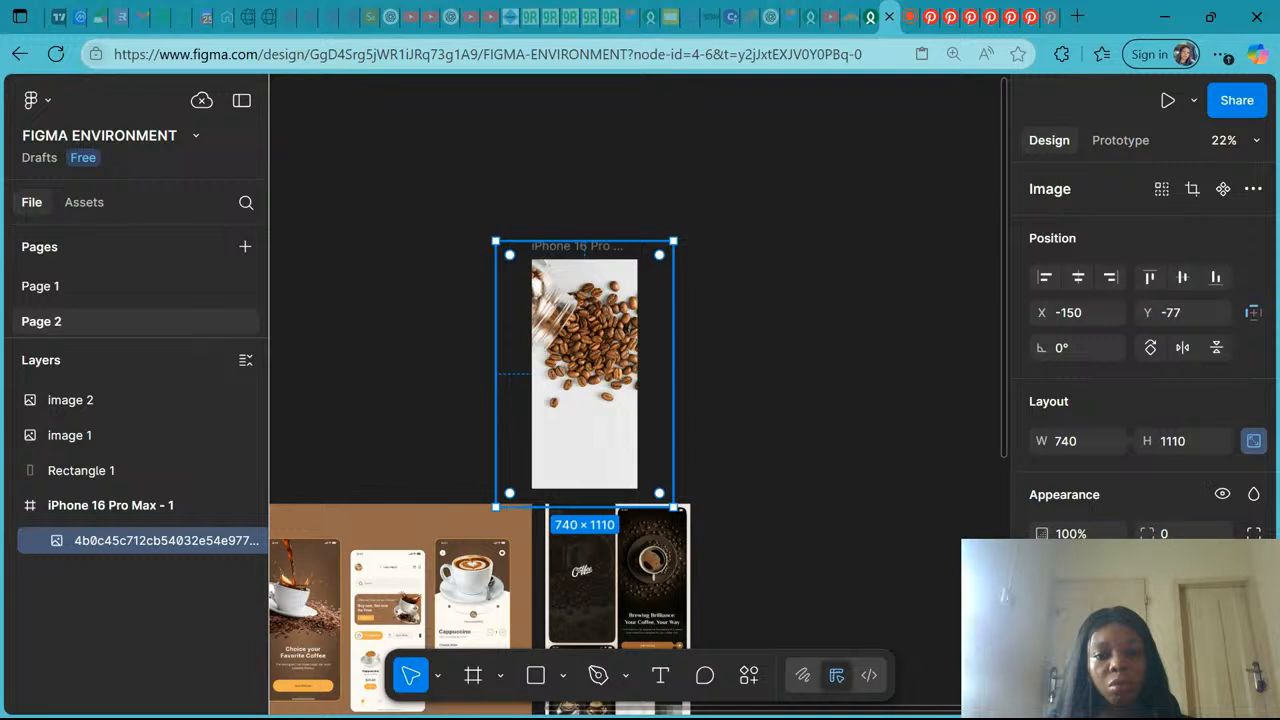
Flip the coffee beans image vertically again inside the iPhone 16 Pro Max frame, and move the frame up to X 2373, Y -2169.
{"action": "right_click", "coordinate": [622, 393]}
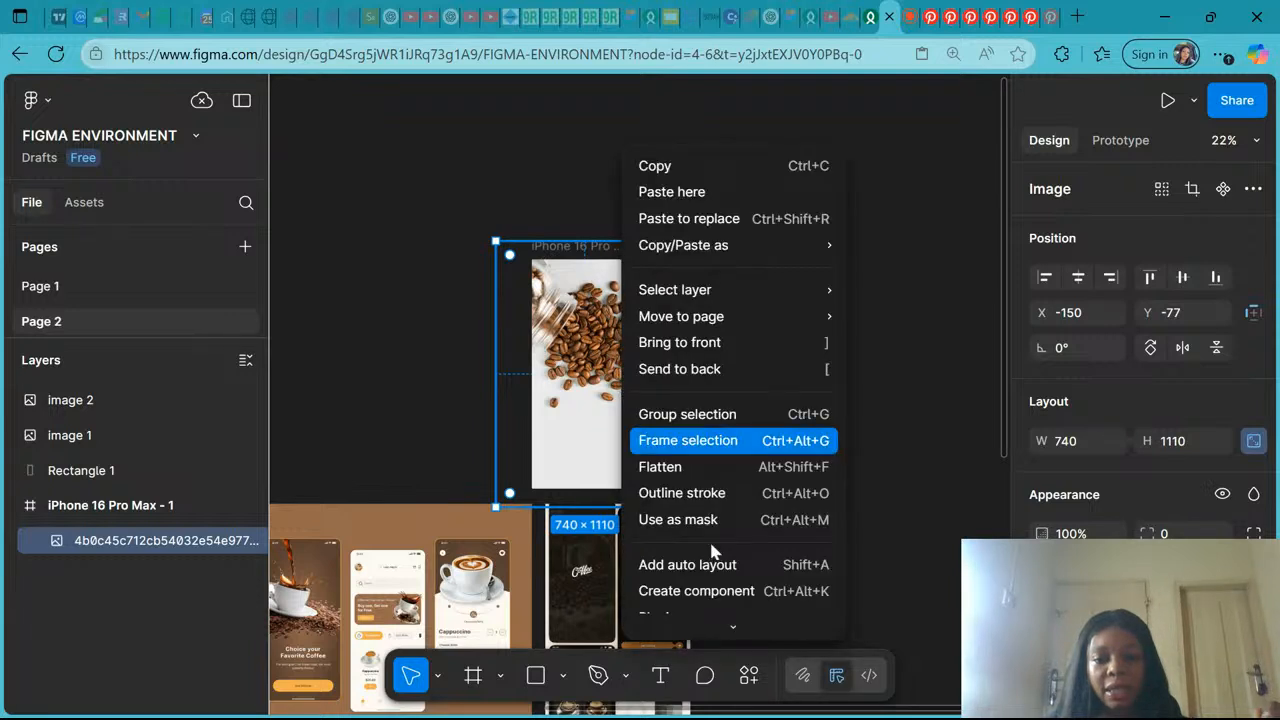
{"action": "left_click", "coordinate": [735, 618]}
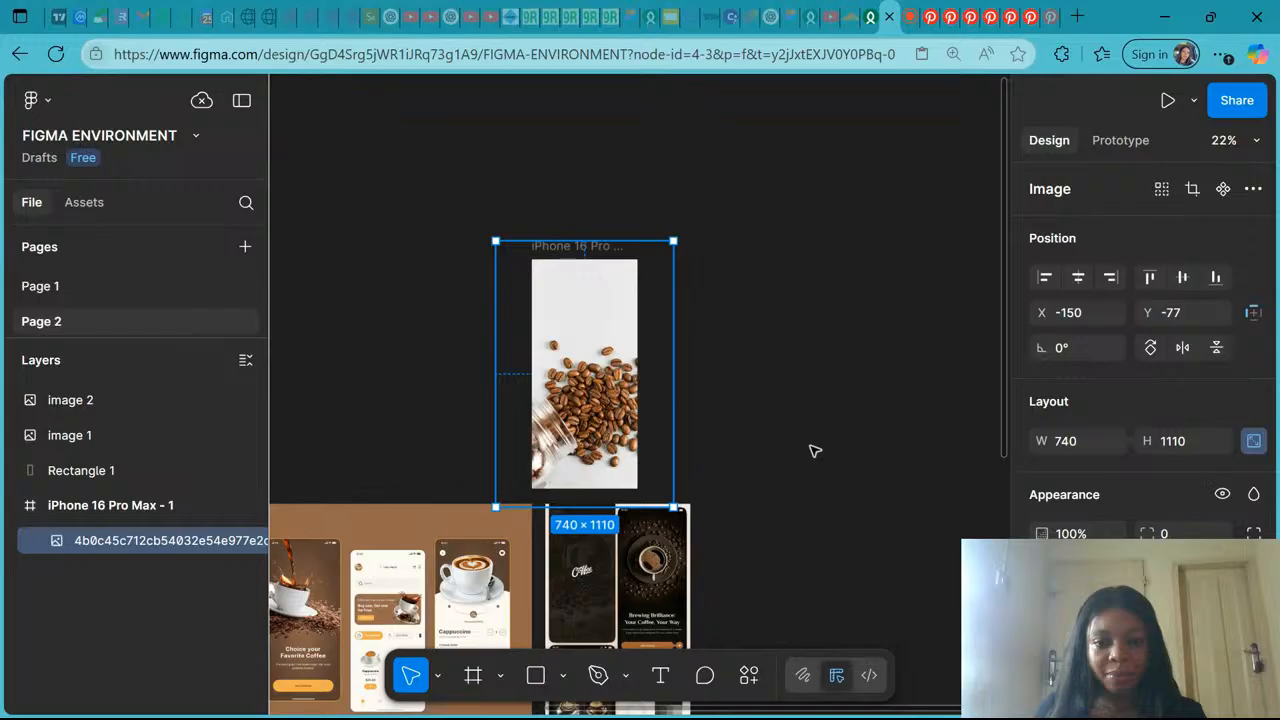
{"action": "left_click", "coordinate": [815, 451]}
{"action": "left_click", "coordinate": [583, 245]}
{"action": "left_click_drag", "start_coordinate": [583, 245], "coordinate": [591, 142]}
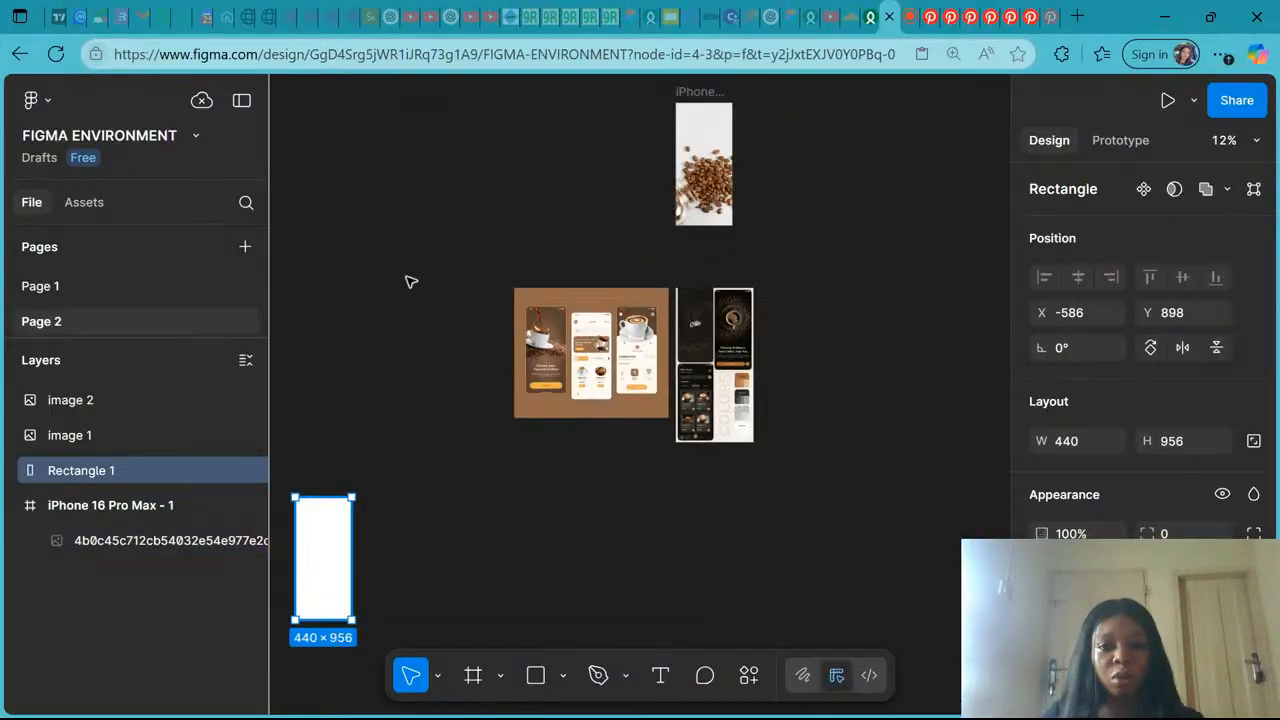
Move Rectangle 1 to X 1423, Y -2169 beside the iPhone frame, and place a copy of the coffee beans image there at X 1347, Y -2323.
{"action": "left_click_drag", "start_coordinate": [319, 588], "coordinate": [575, 181]}
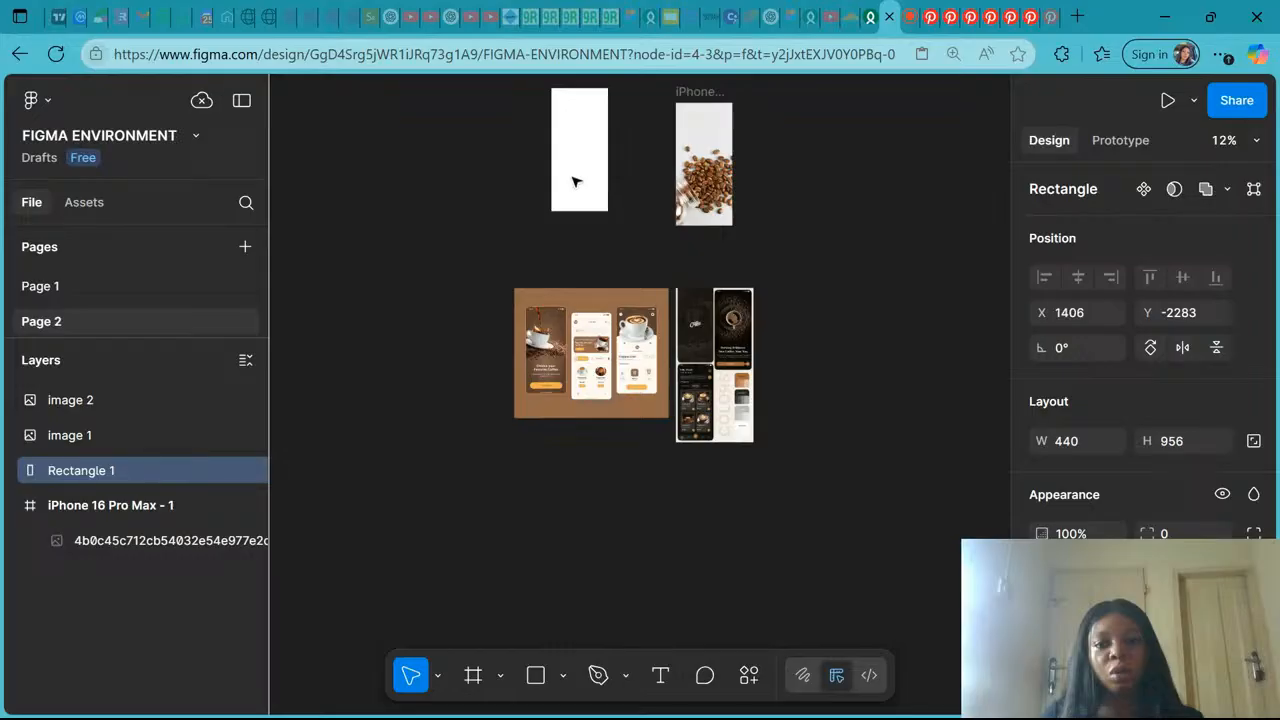
{"action": "left_click_drag", "start_coordinate": [575, 181], "coordinate": [577, 195]}
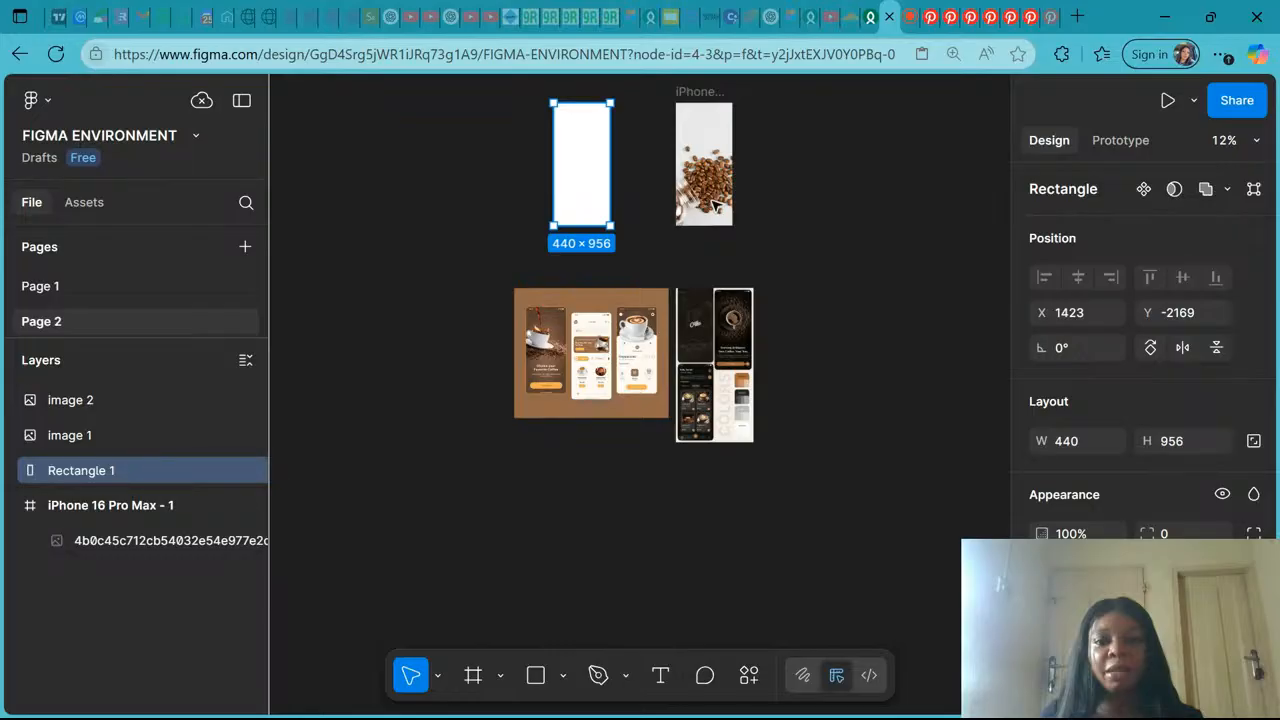
{"action": "left_click_drag", "start_coordinate": [714, 202], "coordinate": [603, 177]}
{"action": "scroll", "coordinate": [603, 177], "scroll_direction": "up", "scroll_amount": 5}
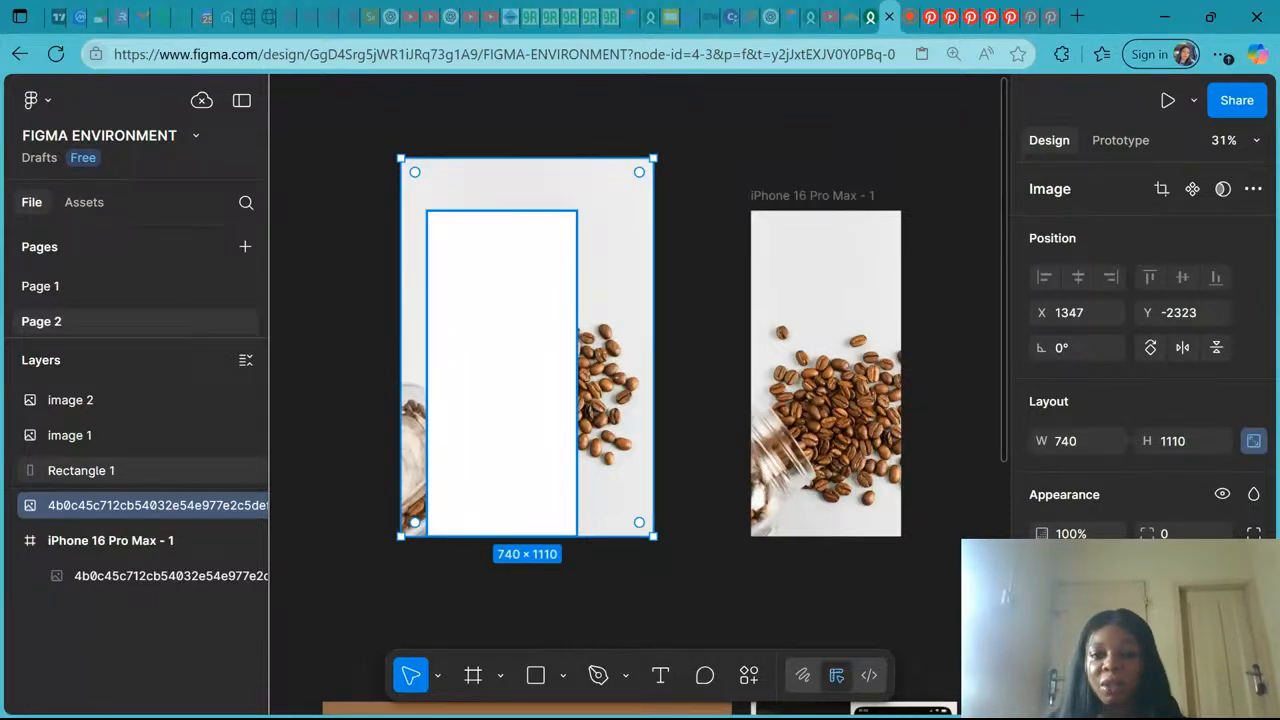
Bring the copied coffee beans image to the front and move it over Rectangle 1 at X 1273, Y -2194.
{"action": "right_click", "coordinate": [596, 190]}
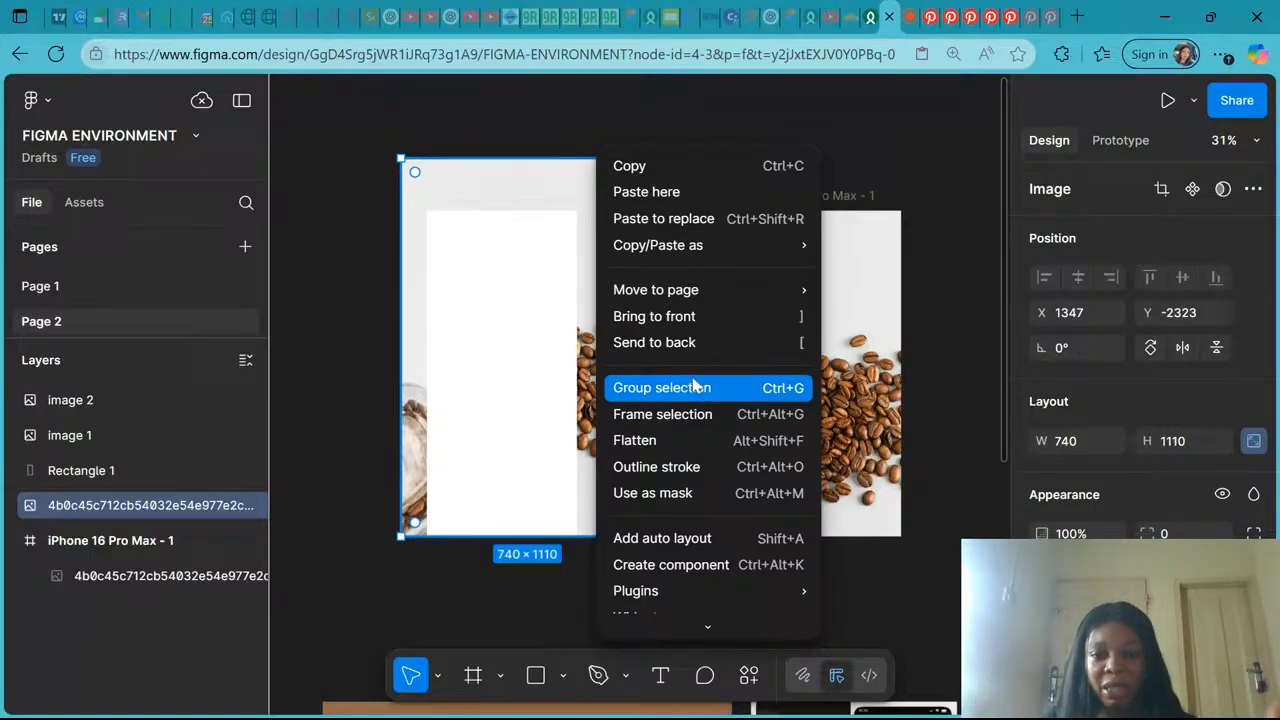
{"action": "left_click", "coordinate": [735, 325]}
{"action": "left_click_drag", "start_coordinate": [589, 315], "coordinate": [565, 360]}
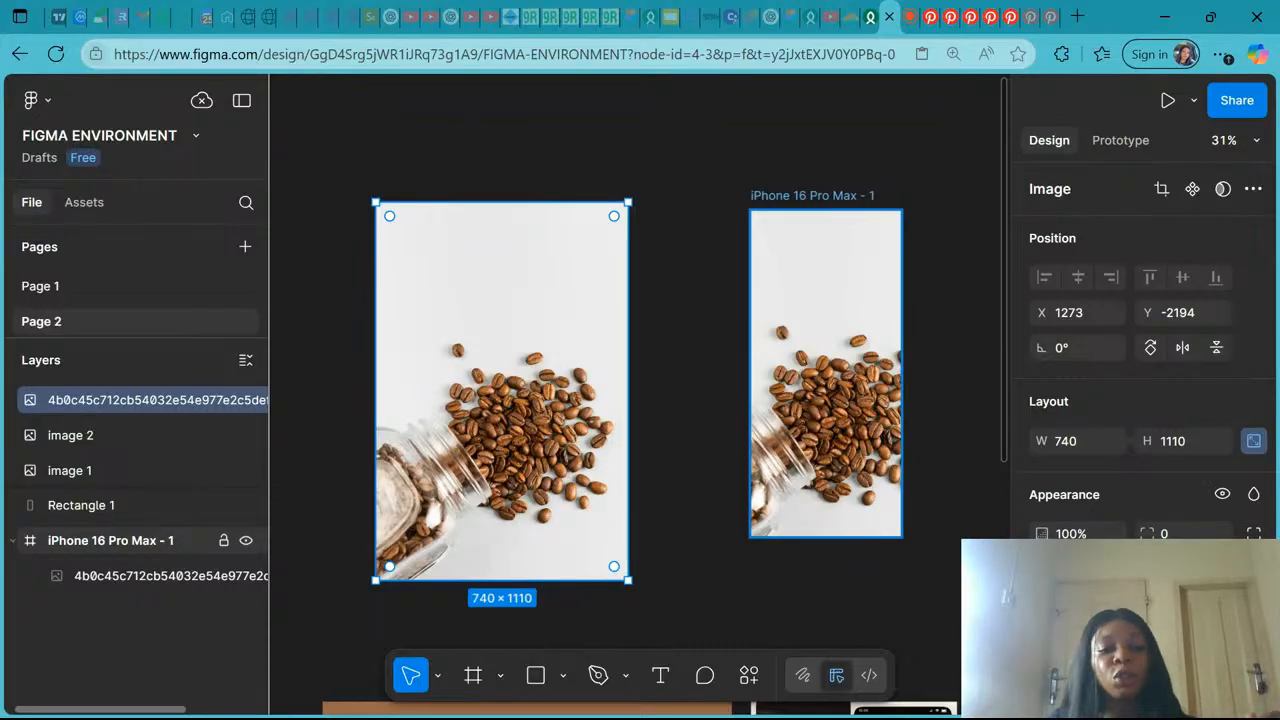
Collapse and expand the iPhone 16 Pro Max - 1 layer to examine the image nested in the frame.
{"action": "left_click", "coordinate": [12, 540]}
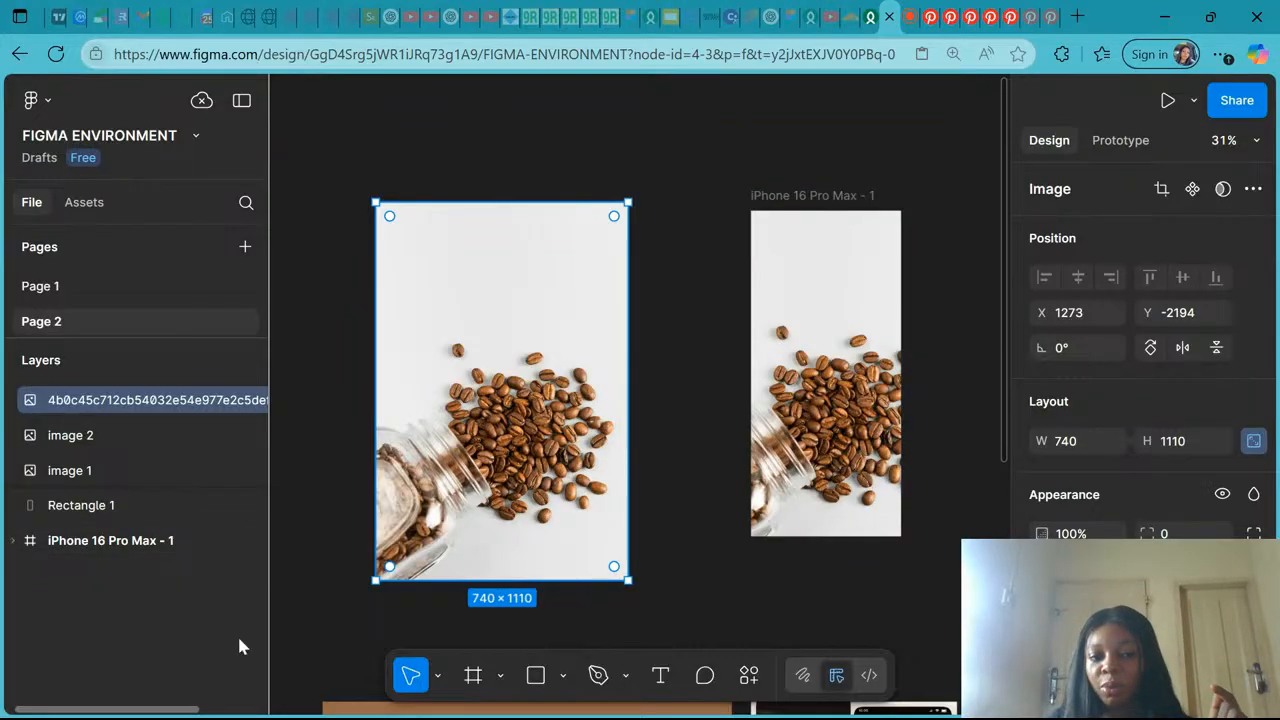
{"action": "left_click", "coordinate": [12, 540]}
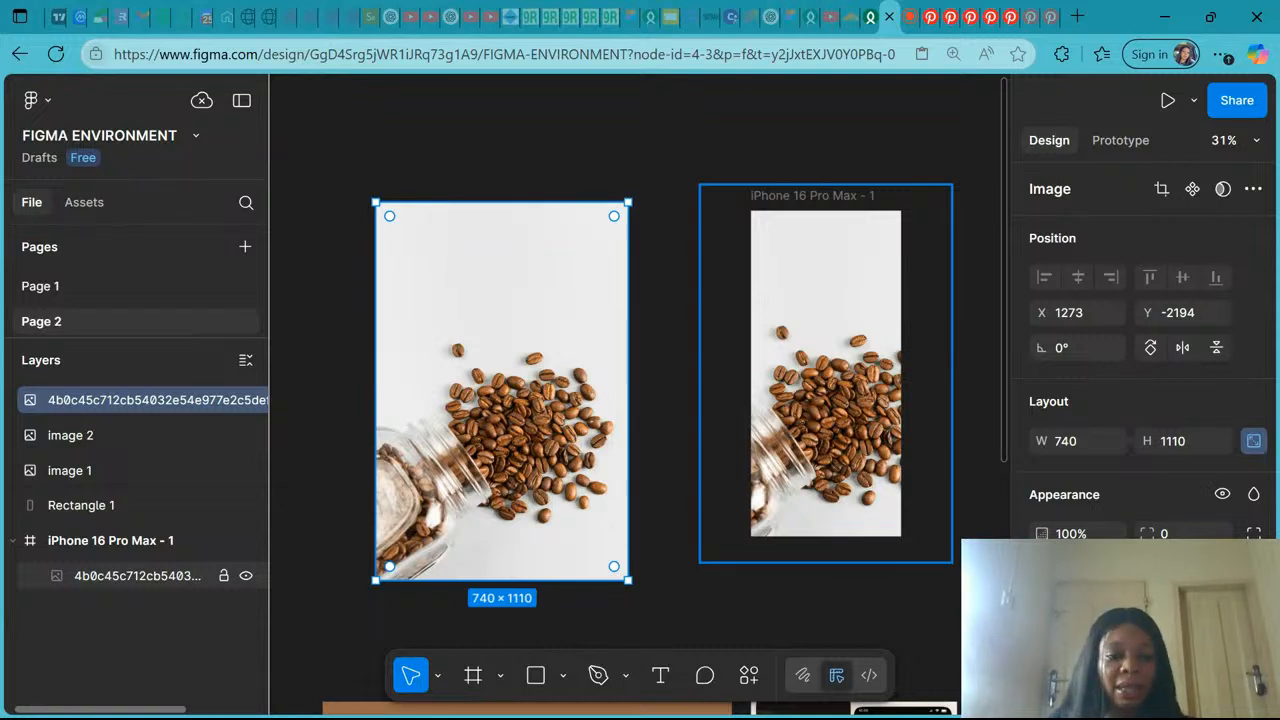
{"action": "left_click", "coordinate": [13, 541]}
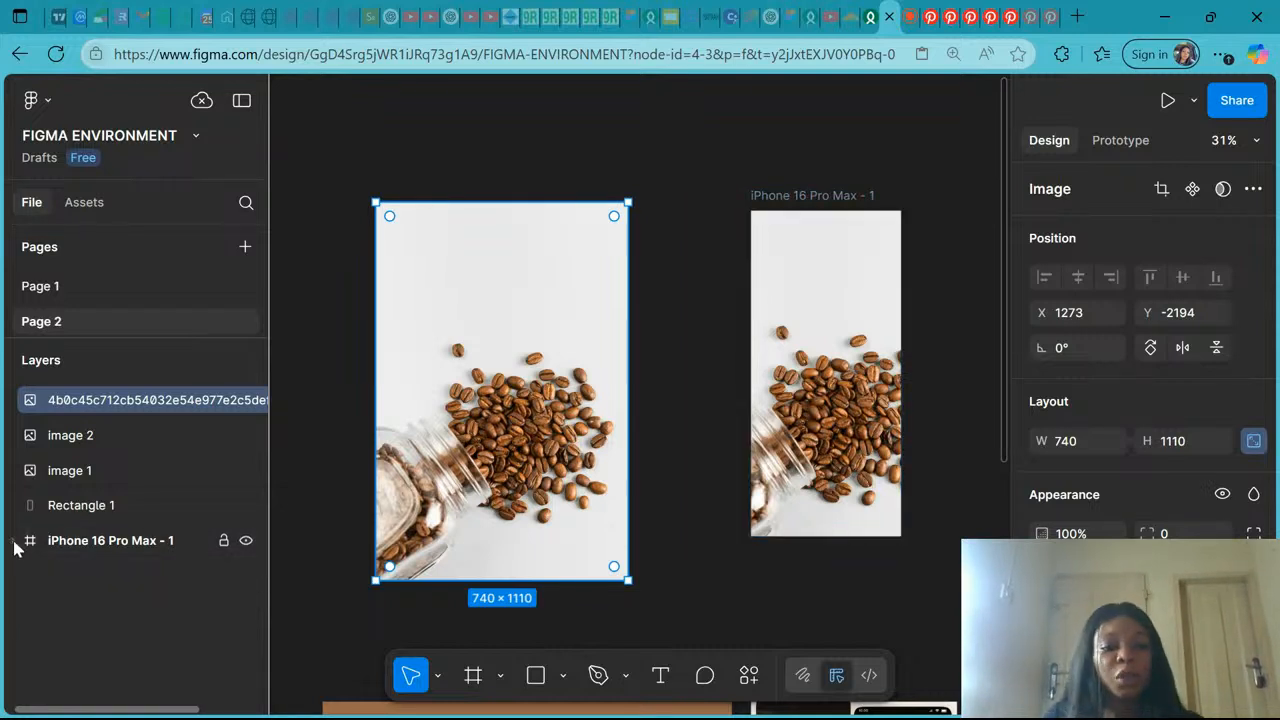
Select Rectangle 1, image 1 and the standalone coffee beans image in turn to identify each layer on the canvas.
{"action": "left_click", "coordinate": [72, 508]}
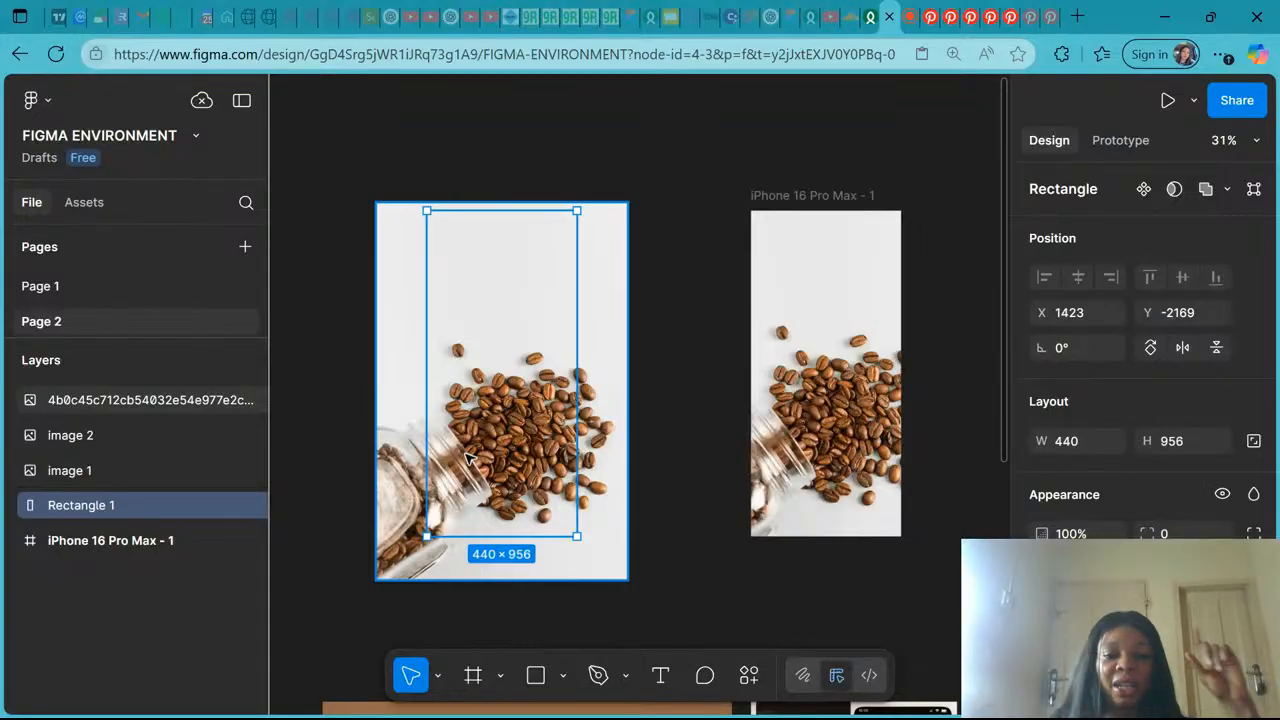
{"action": "left_click", "coordinate": [75, 471]}
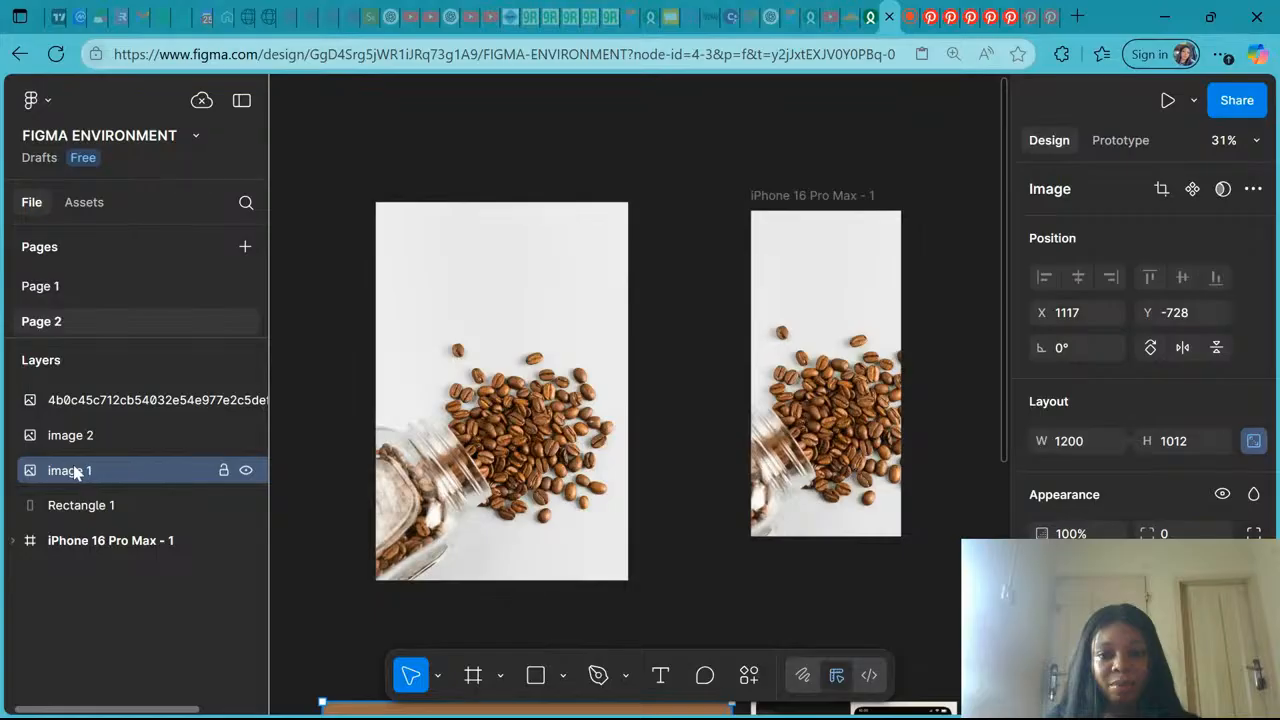
{"action": "scroll", "coordinate": [925, 334], "scroll_direction": "down", "scroll_amount": 3}
{"action": "scroll", "coordinate": [835, 357], "scroll_direction": "down", "scroll_amount": 2}
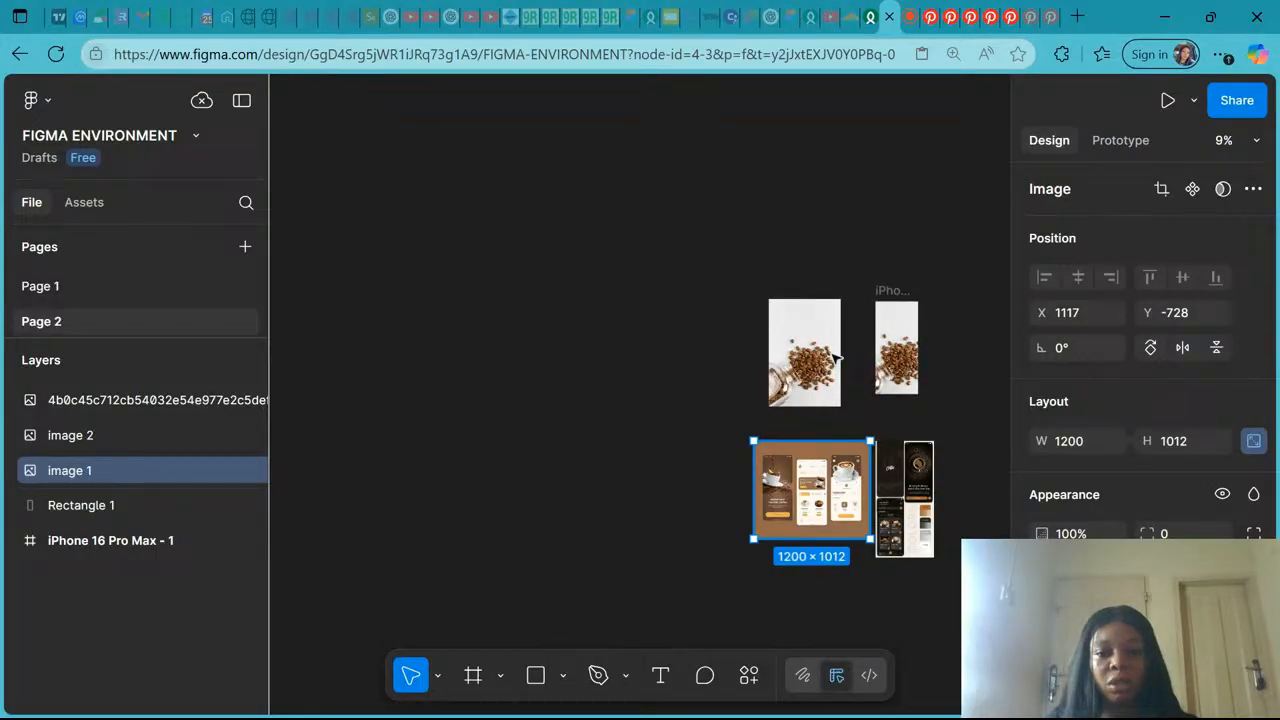
{"action": "left_click", "coordinate": [835, 357]}
{"action": "scroll", "coordinate": [806, 353], "scroll_direction": "up", "scroll_amount": 3}
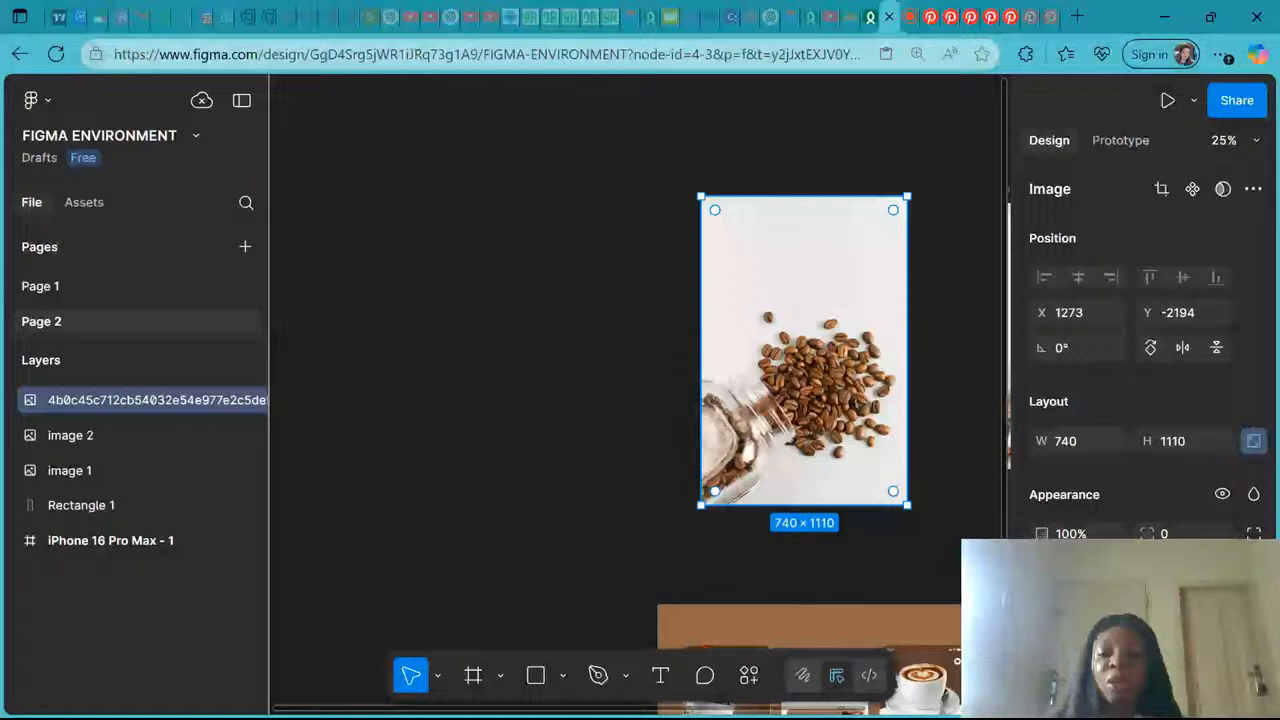
{"action": "scroll", "coordinate": [635, 350], "scroll_direction": "right", "scroll_amount": 3}
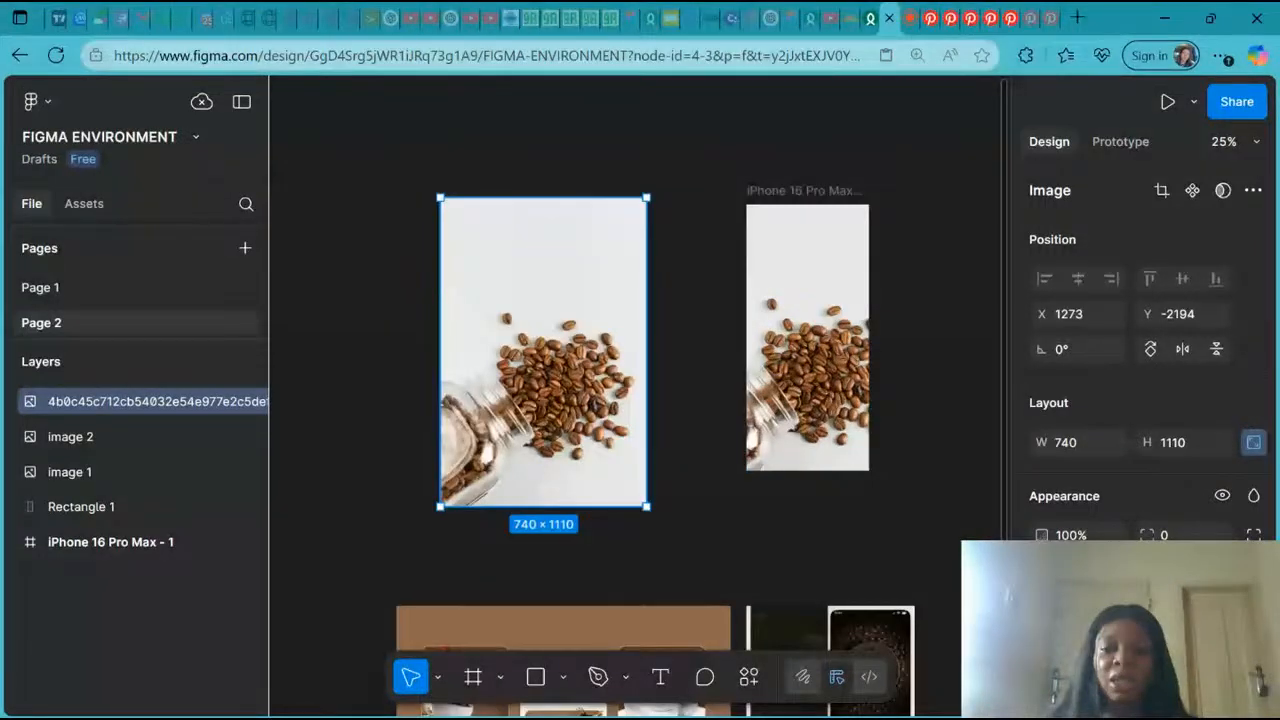
Select and expand the iPhone 16 Pro Max - 1 frame layer, and toggle its visibility off and on twice.
{"action": "left_click", "coordinate": [118, 545]}
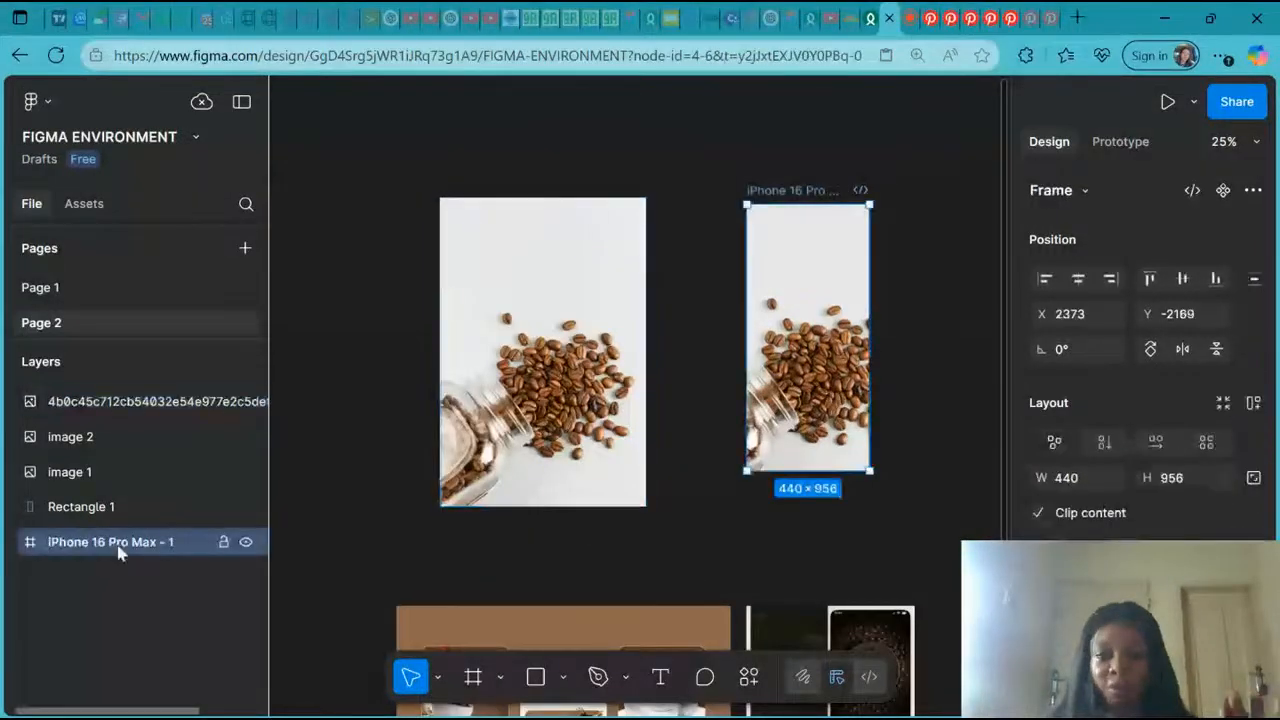
{"action": "left_click", "coordinate": [14, 545]}
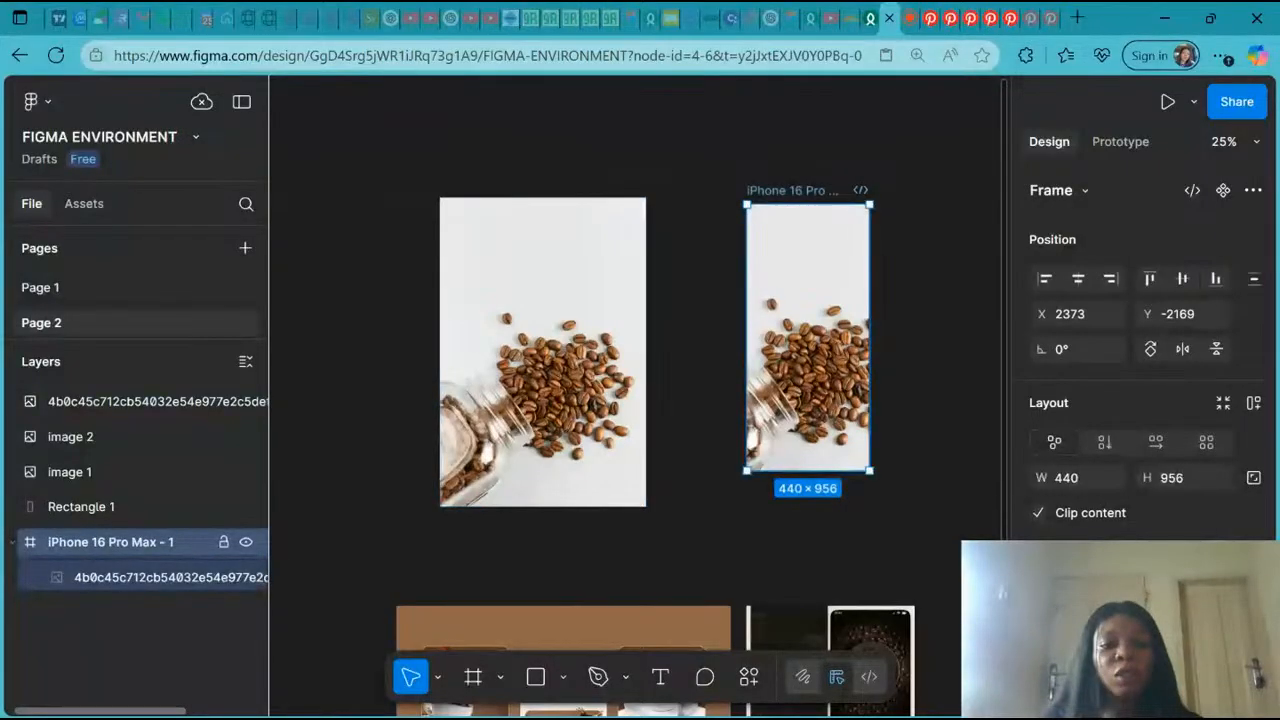
{"action": "left_click", "coordinate": [246, 541]}
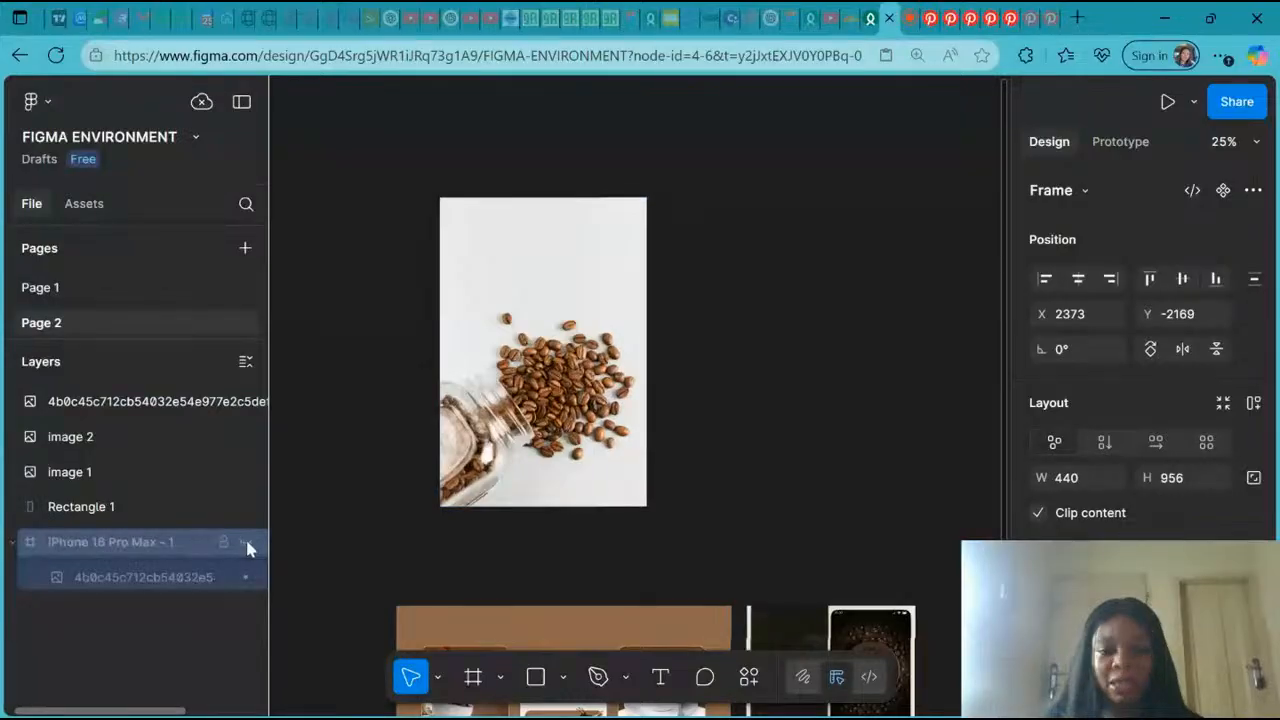
{"action": "left_click", "coordinate": [246, 541]}
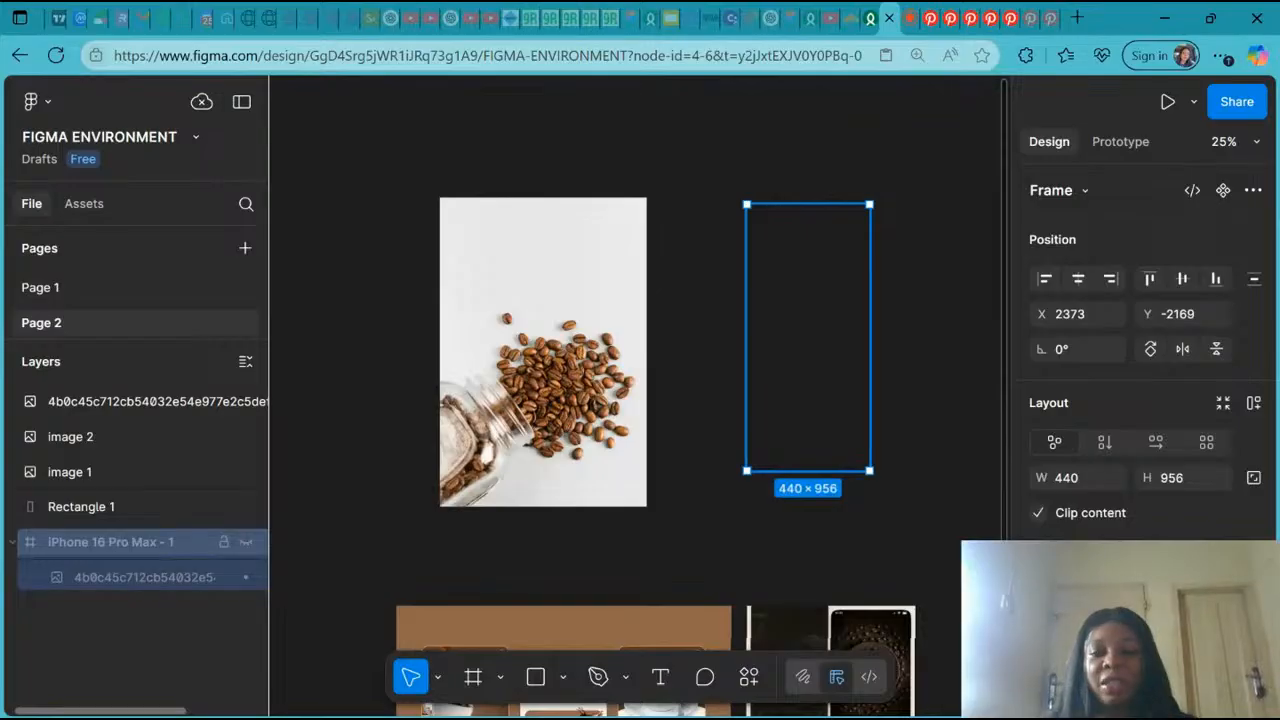
{"action": "left_click", "coordinate": [246, 541]}
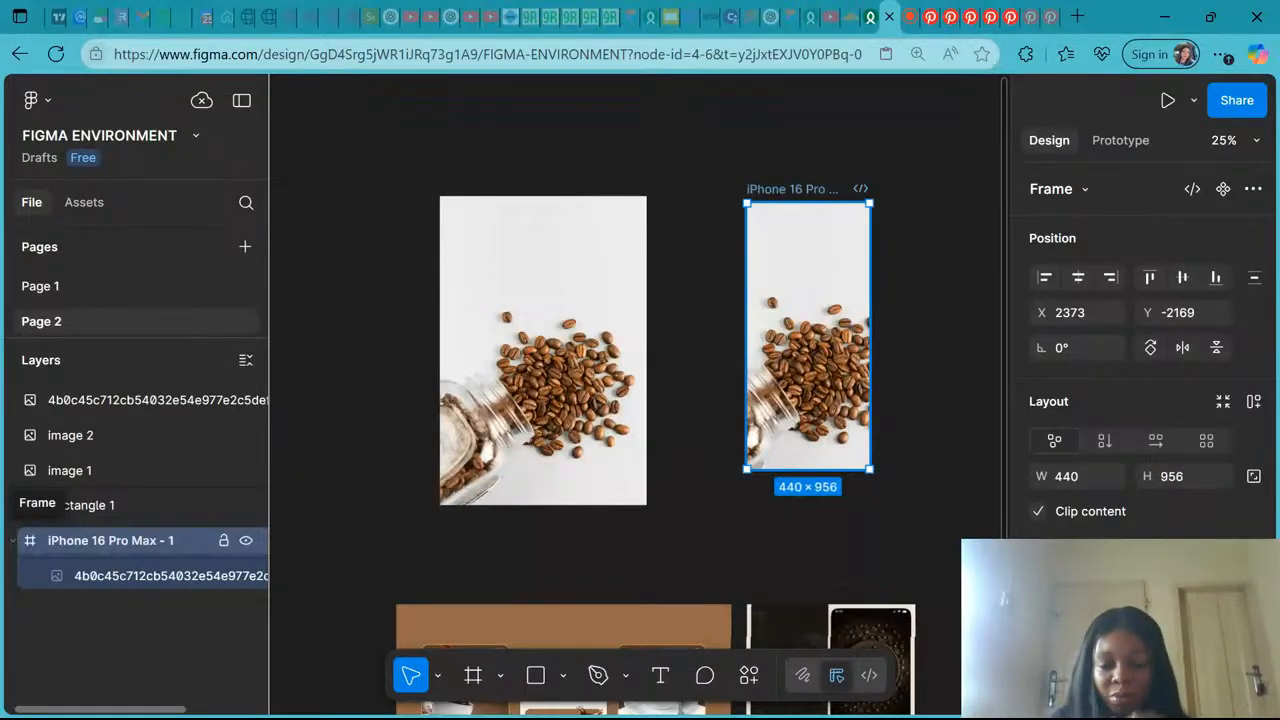
{"action": "left_click", "coordinate": [247, 542]}
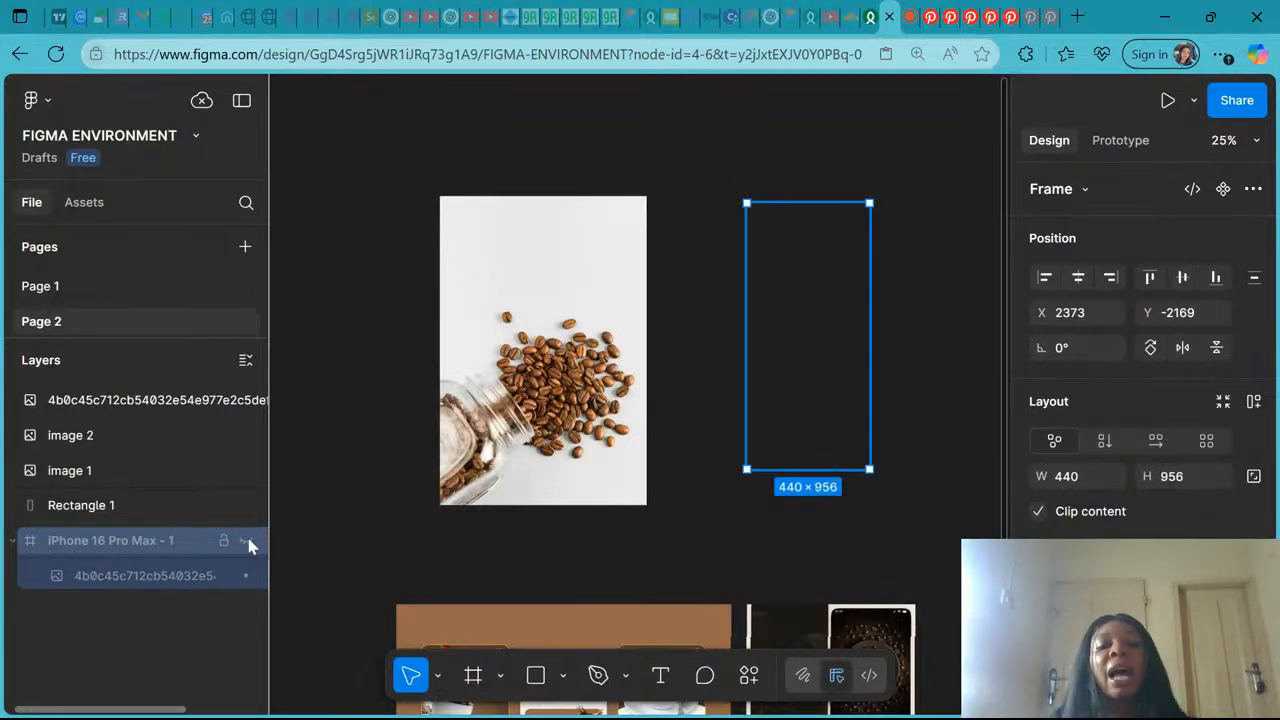
{"action": "left_click", "coordinate": [247, 542]}
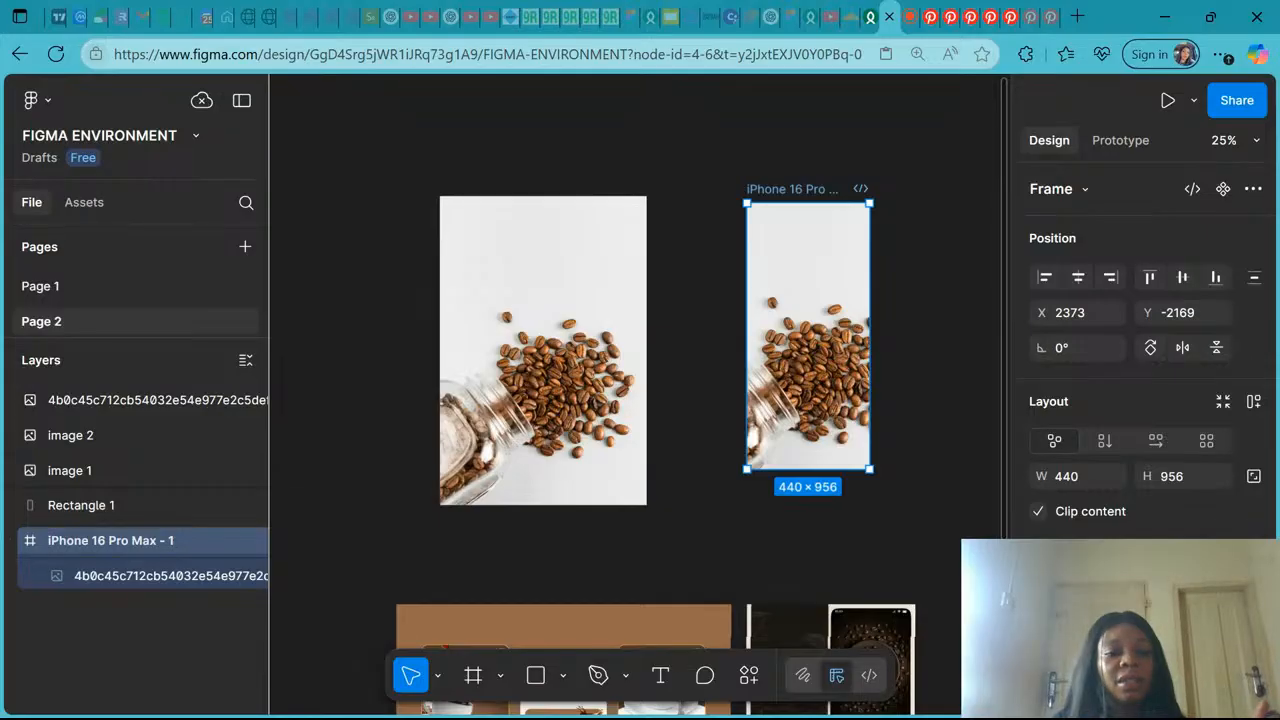
Check the frame's nested image and Rectangle 1 layers, and move the standalone coffee beans image off the rectangle to X 641, Y -2380.
{"action": "scroll", "coordinate": [921, 460], "scroll_direction": "down", "scroll_amount": 3}
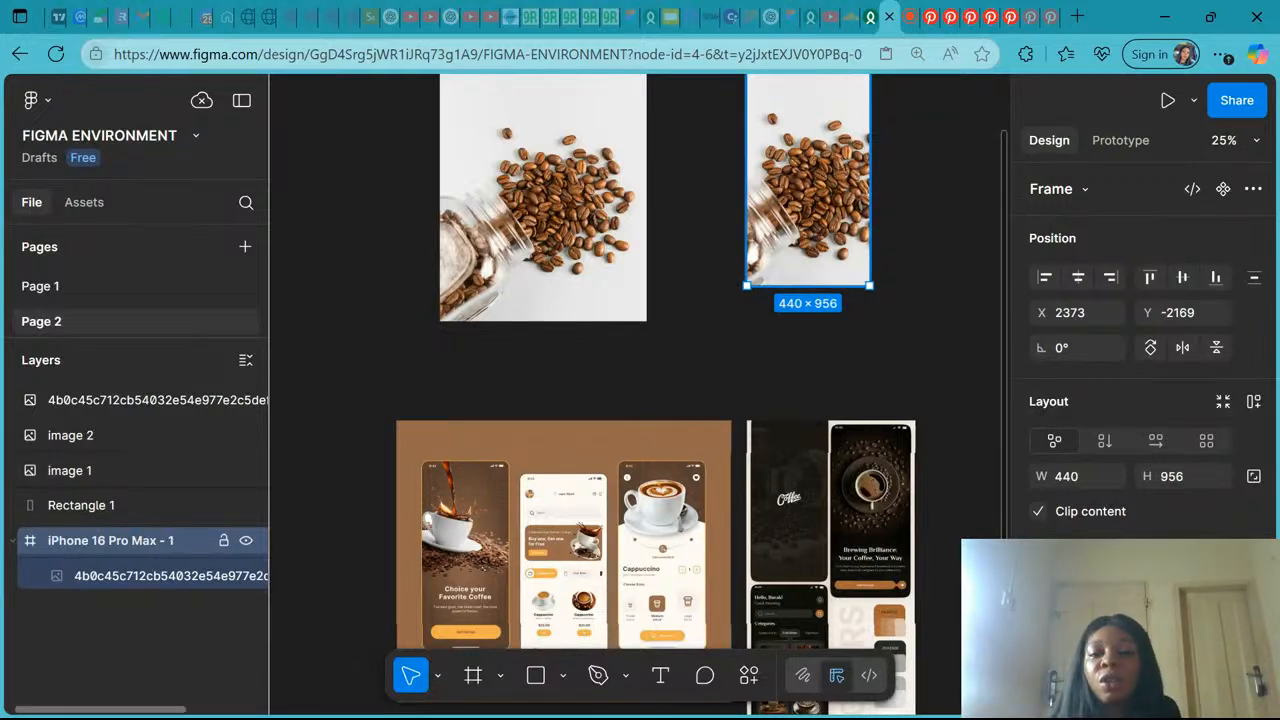
{"action": "left_click", "coordinate": [98, 584]}
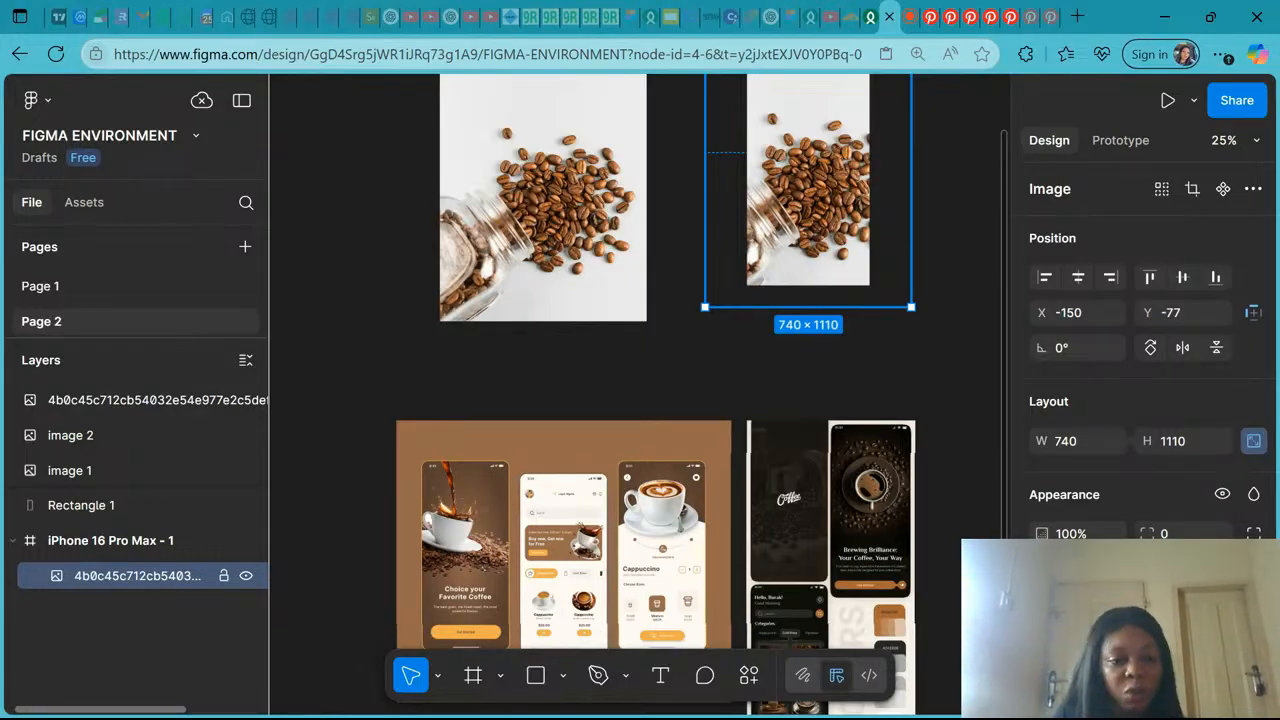
{"action": "left_click", "coordinate": [115, 505]}
{"action": "scroll", "coordinate": [522, 261], "scroll_direction": "up", "scroll_amount": 3}
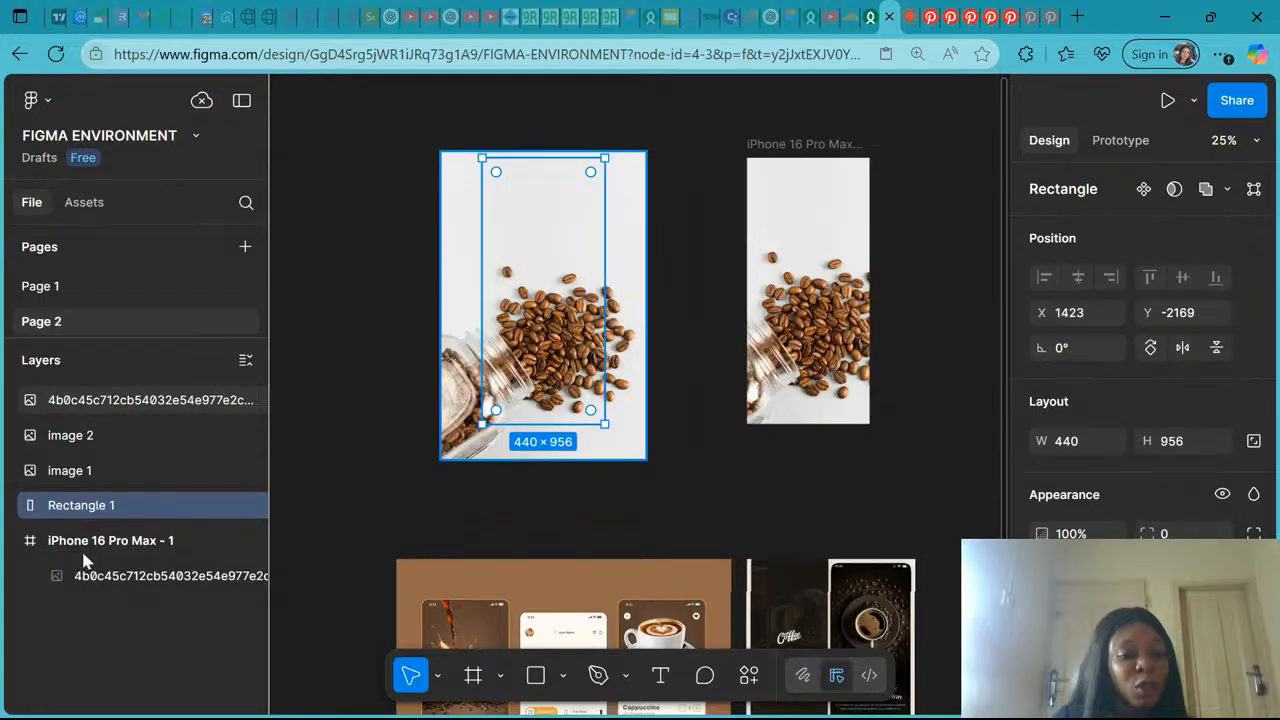
{"action": "left_click_drag", "start_coordinate": [591, 427], "coordinate": [415, 376]}
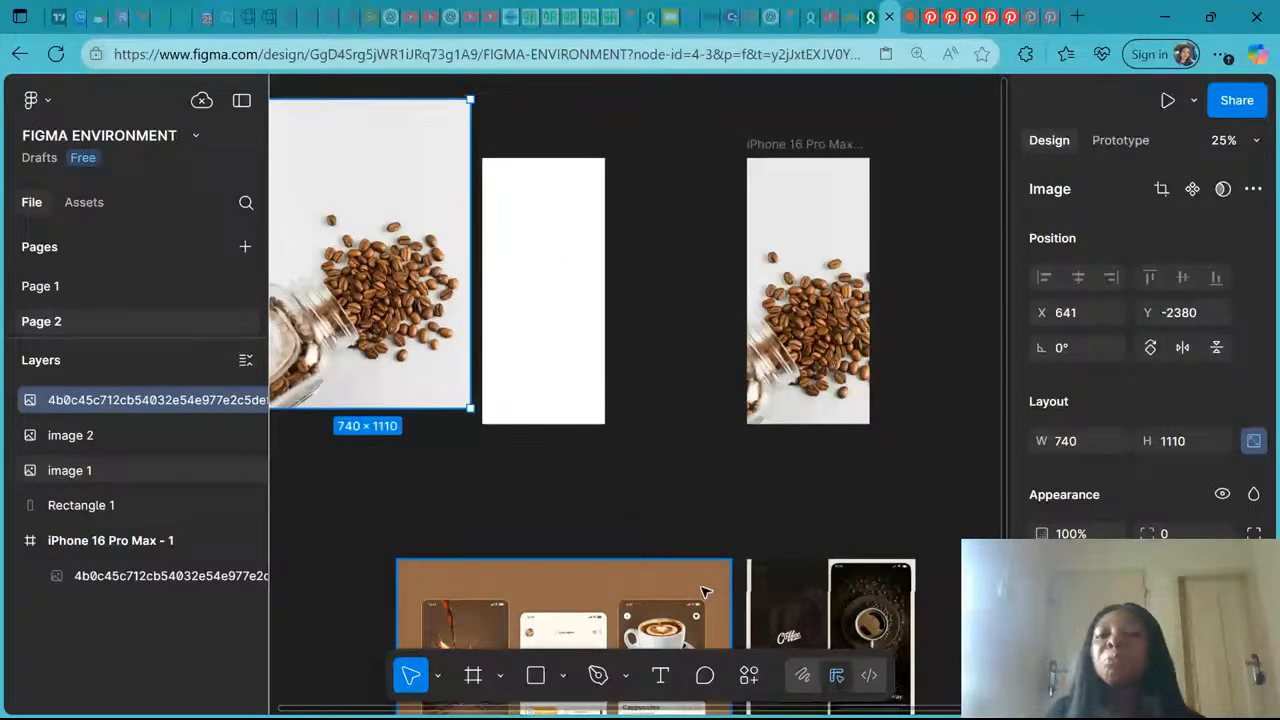
{"action": "scroll", "coordinate": [529, 209], "scroll_direction": "down", "scroll_amount": 3}
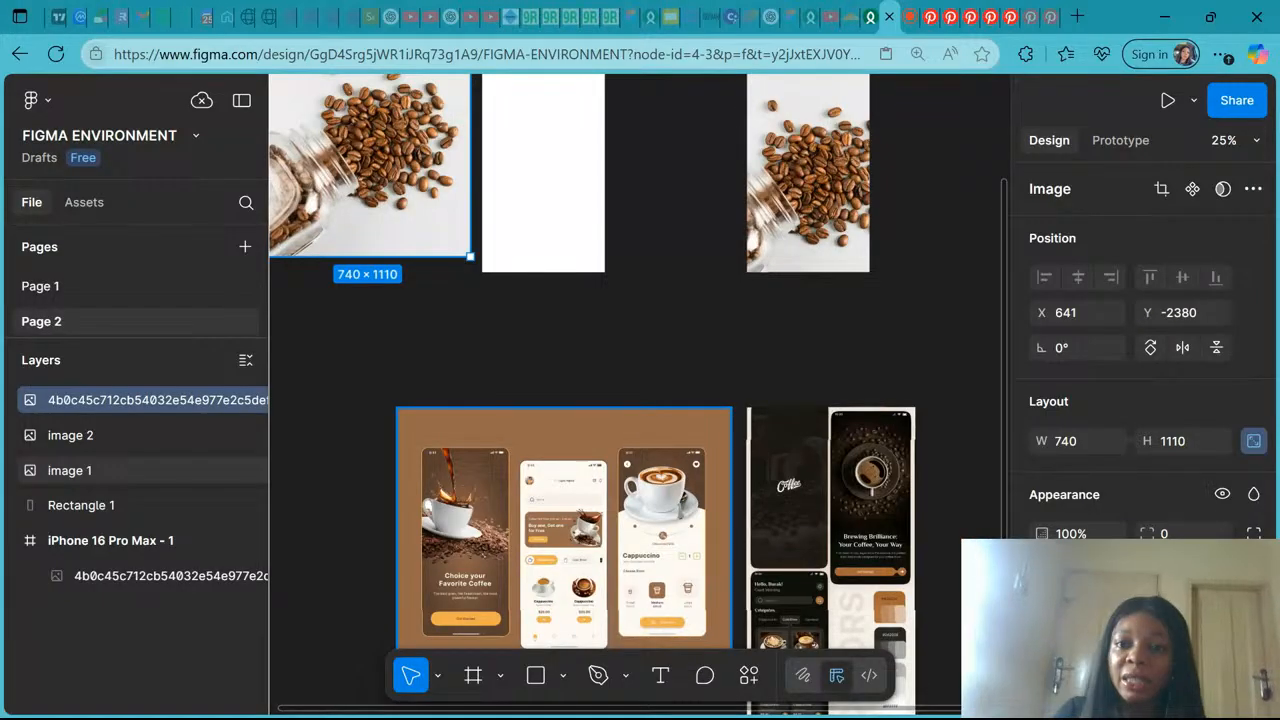
Check the live chat in YouTube Studio, return to the Figma file and review the coffee app reference images.
{"action": "left_click", "coordinate": [911, 16]}
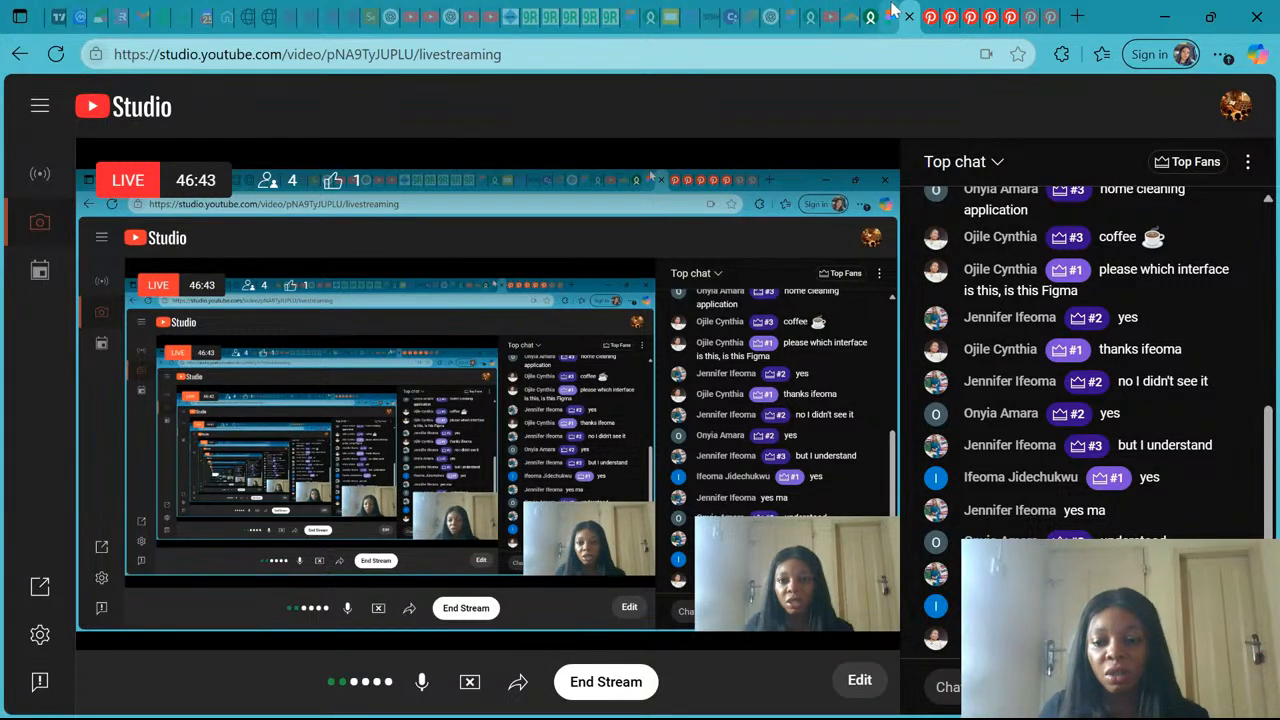
{"action": "left_click", "coordinate": [871, 17]}
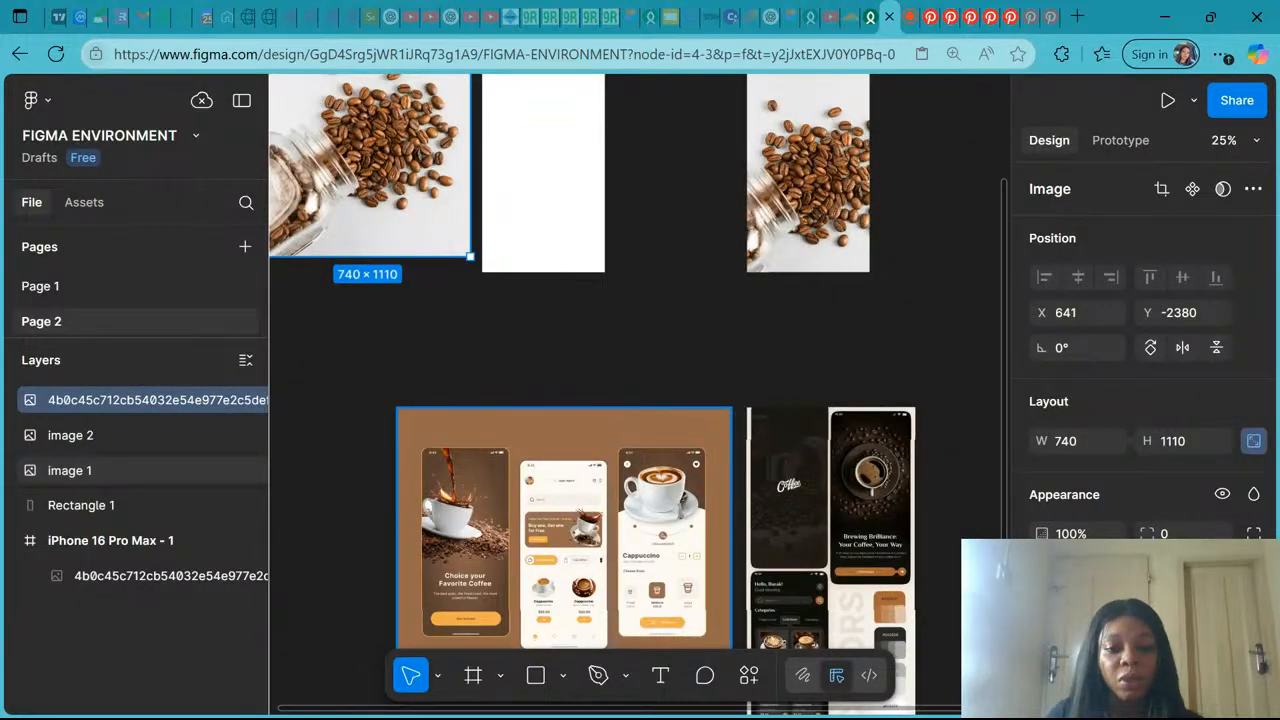
{"action": "scroll", "coordinate": [603, 411], "scroll_direction": "down", "scroll_amount": 2}
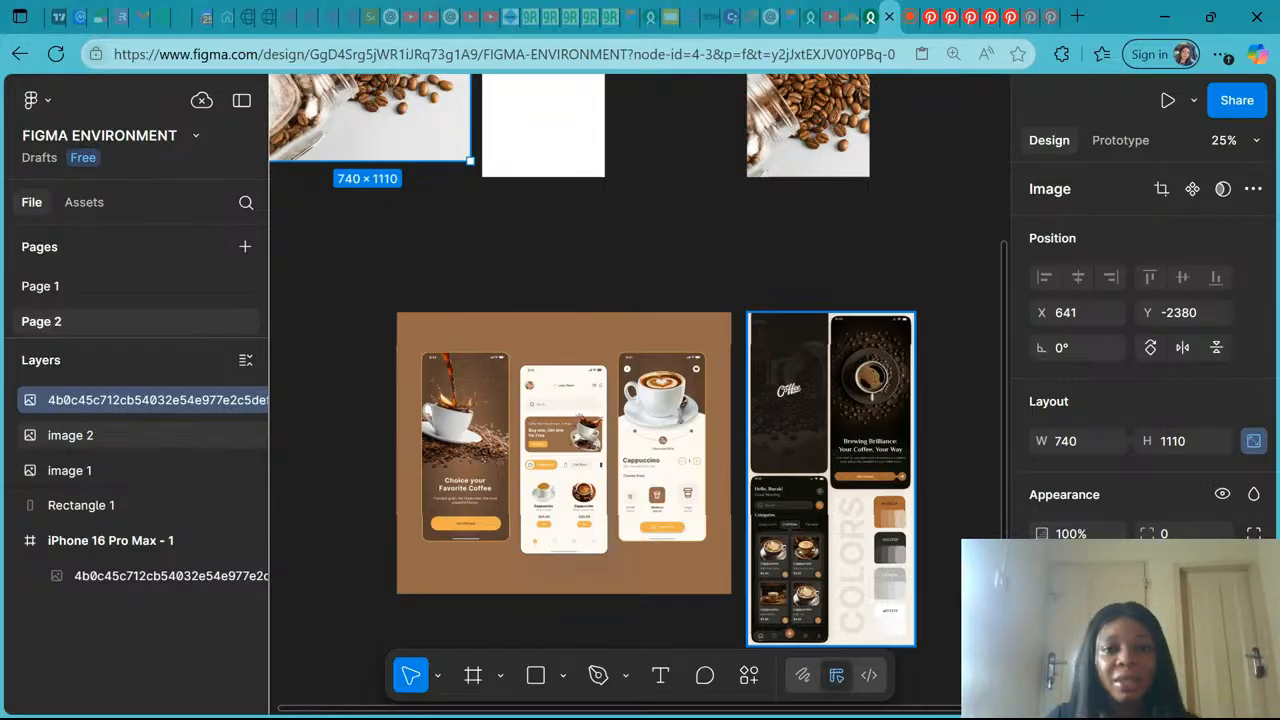
{"action": "scroll", "coordinate": [551, 330], "scroll_direction": "up", "scroll_amount": 3}
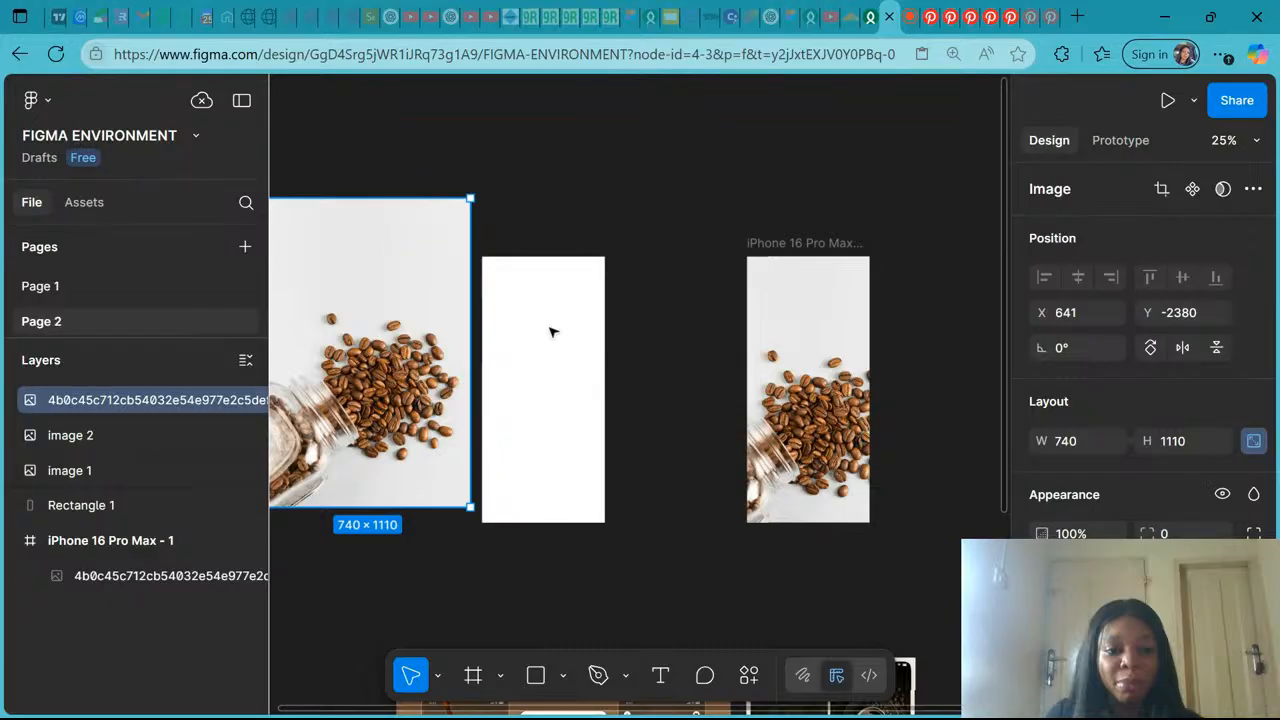
Hide the coffee image nested in the iPhone 16 Pro Max frame and move the white rectangle close beside the frame.
{"action": "scroll", "coordinate": [552, 331], "scroll_direction": "down", "scroll_amount": 1}
{"action": "left_click", "coordinate": [246, 577]}
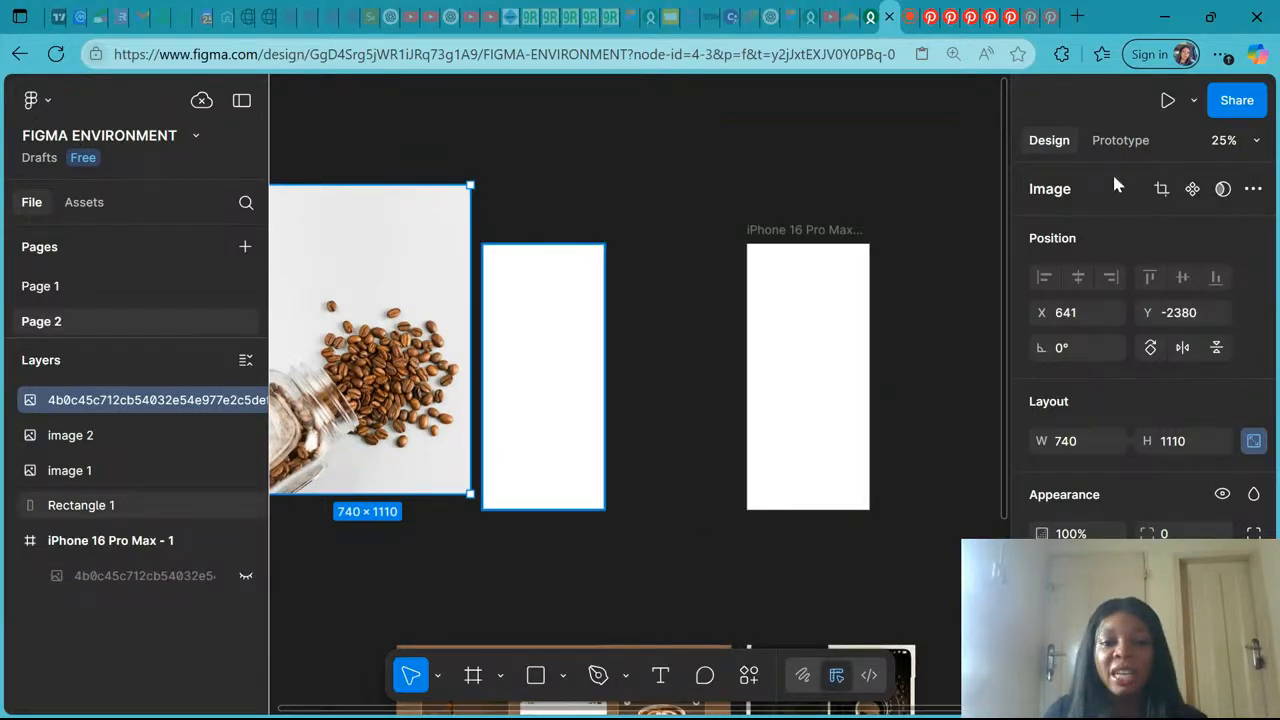
{"action": "left_click_drag", "start_coordinate": [576, 289], "coordinate": [696, 293]}
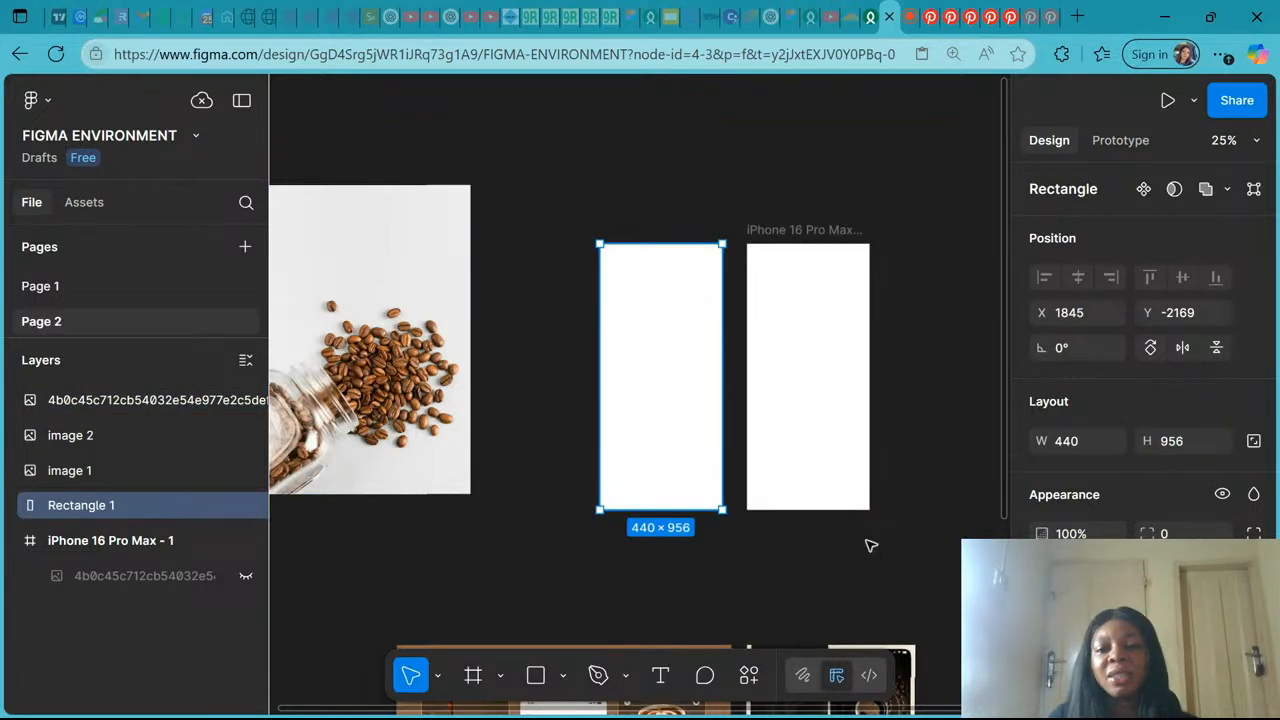
{"action": "left_click", "coordinate": [870, 545]}
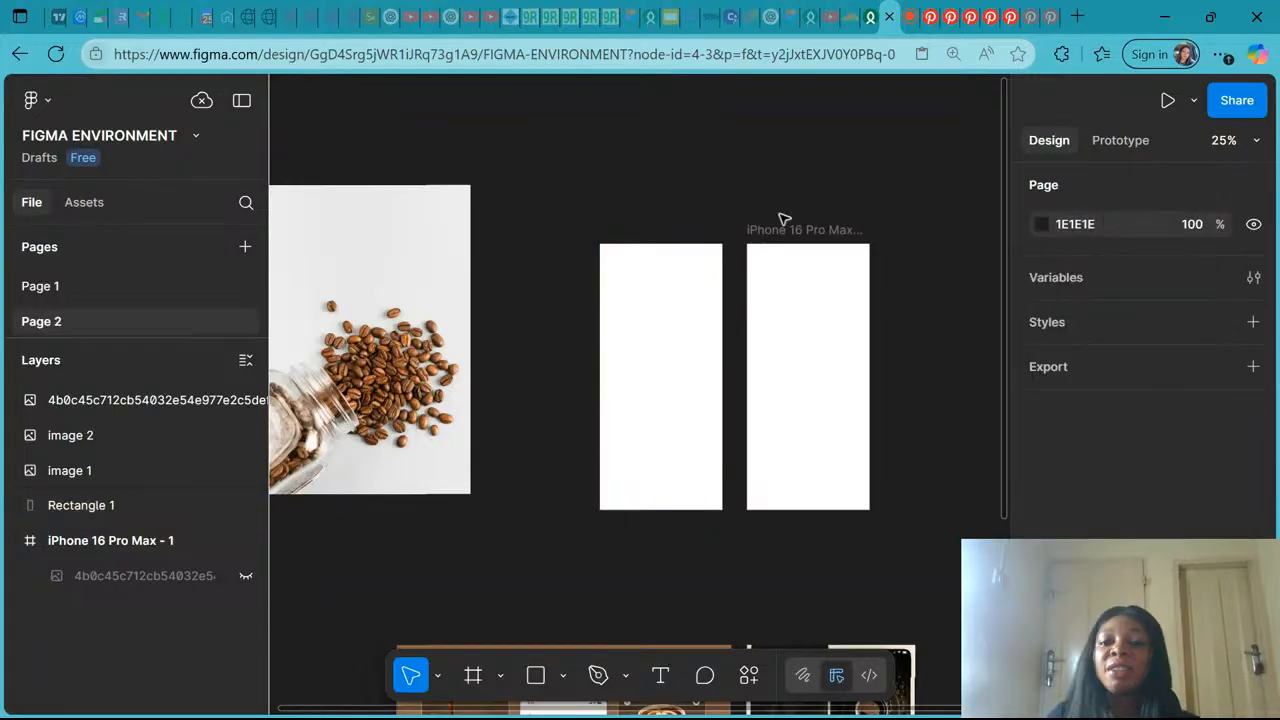
Show the hidden coffee image again and take it out of the iPhone 16 Pro Max frame, directly above it in the layer order.
{"action": "left_click", "coordinate": [788, 231]}
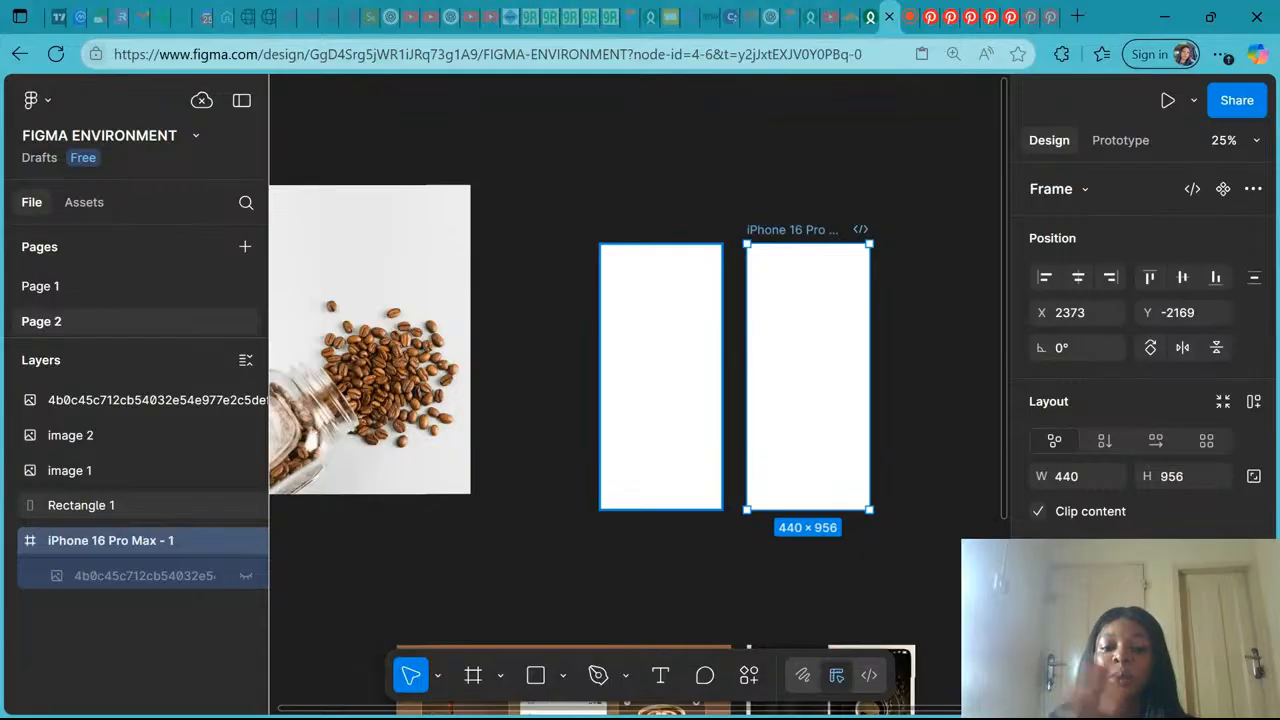
{"action": "scroll", "coordinate": [660, 380], "scroll_direction": "down", "scroll_amount": 2}
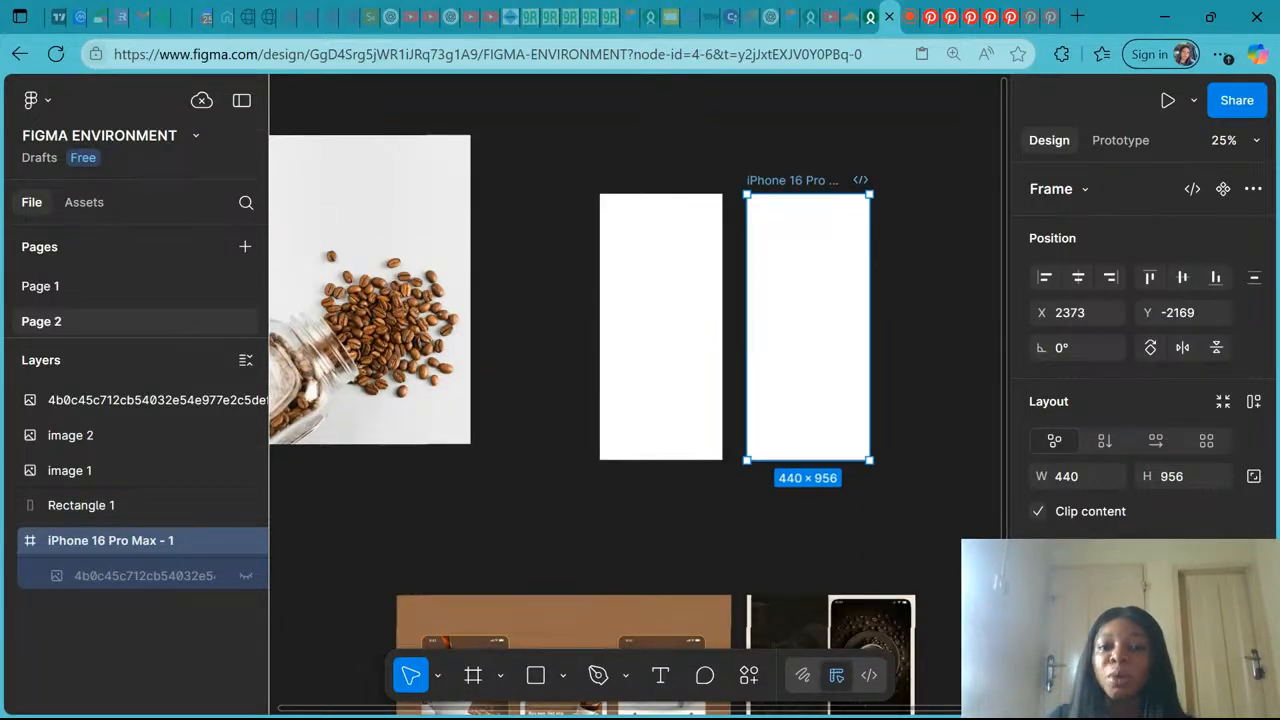
{"action": "scroll", "coordinate": [545, 338], "scroll_direction": "down", "scroll_amount": 5}
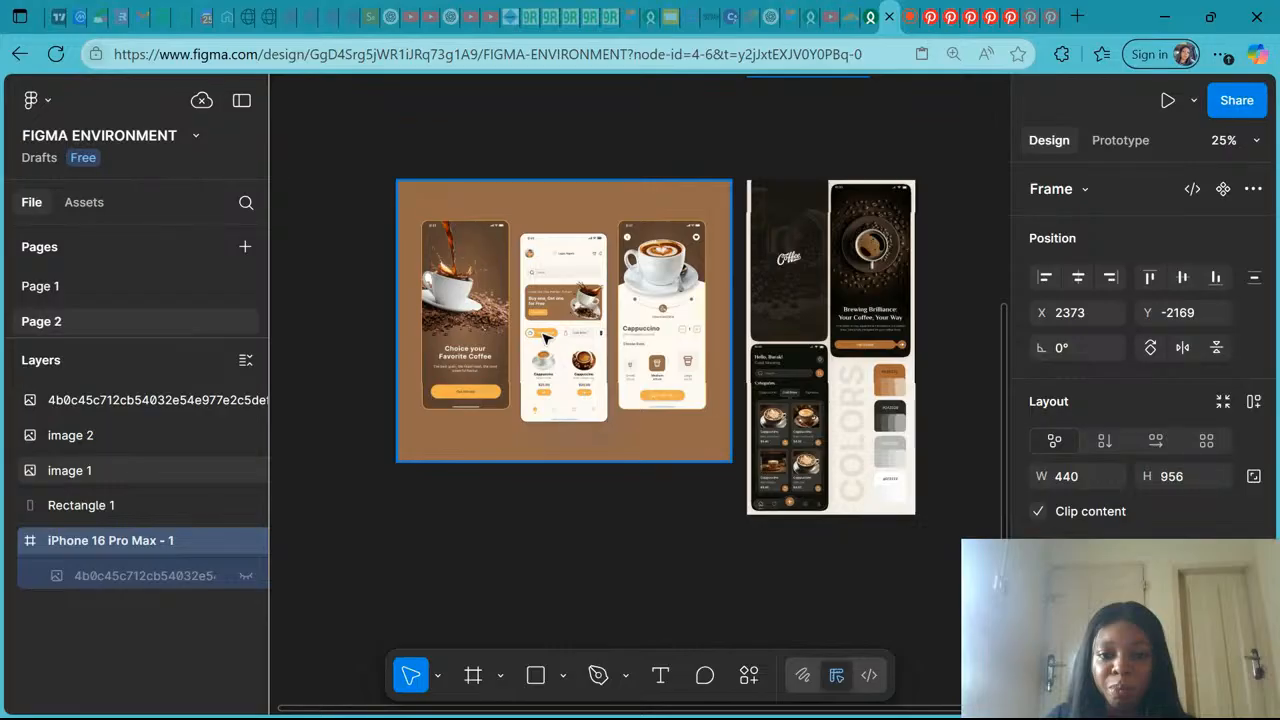
{"action": "scroll", "coordinate": [680, 265], "scroll_direction": "up", "scroll_amount": 1}
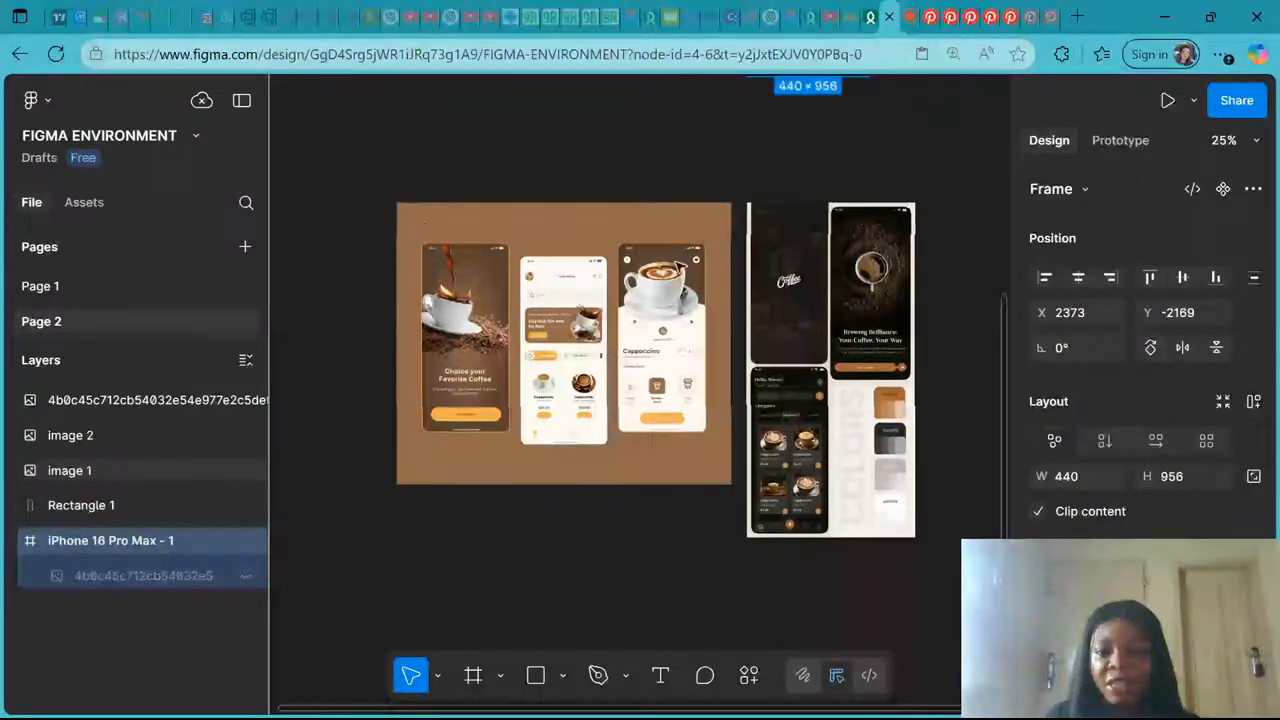
{"action": "scroll", "coordinate": [679, 266], "scroll_direction": "up", "scroll_amount": 4}
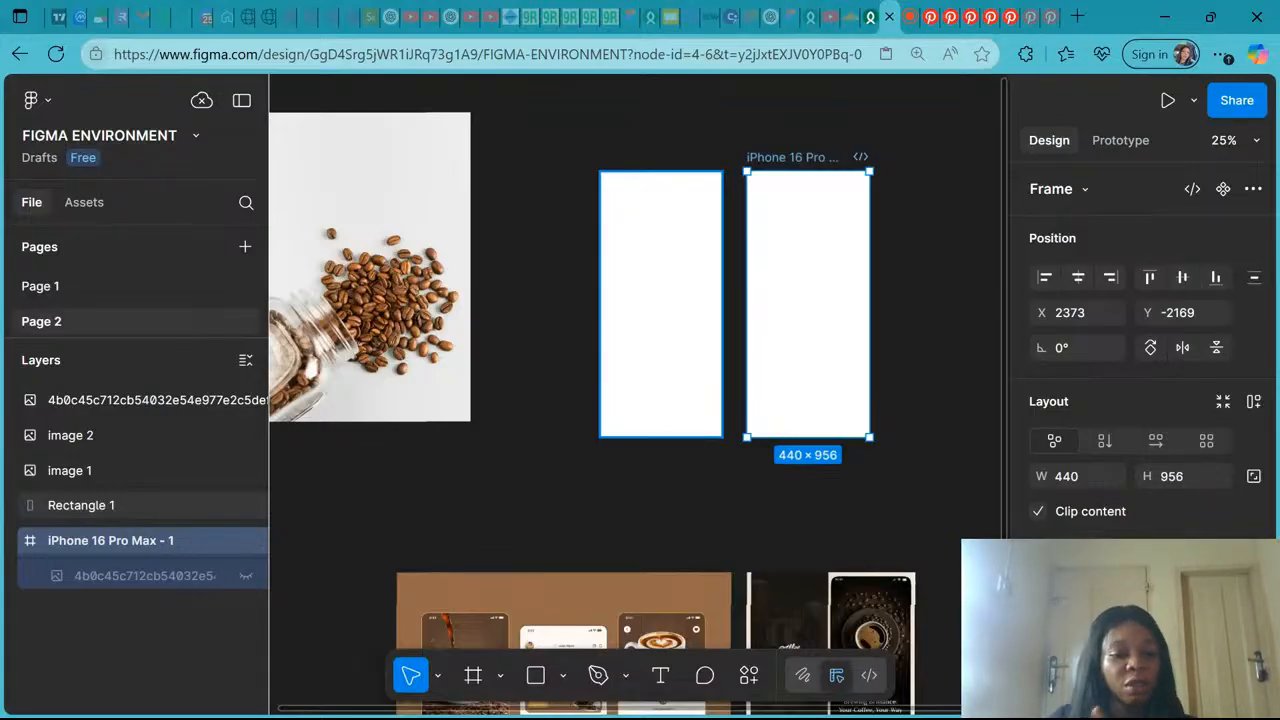
{"action": "left_click", "coordinate": [242, 578]}
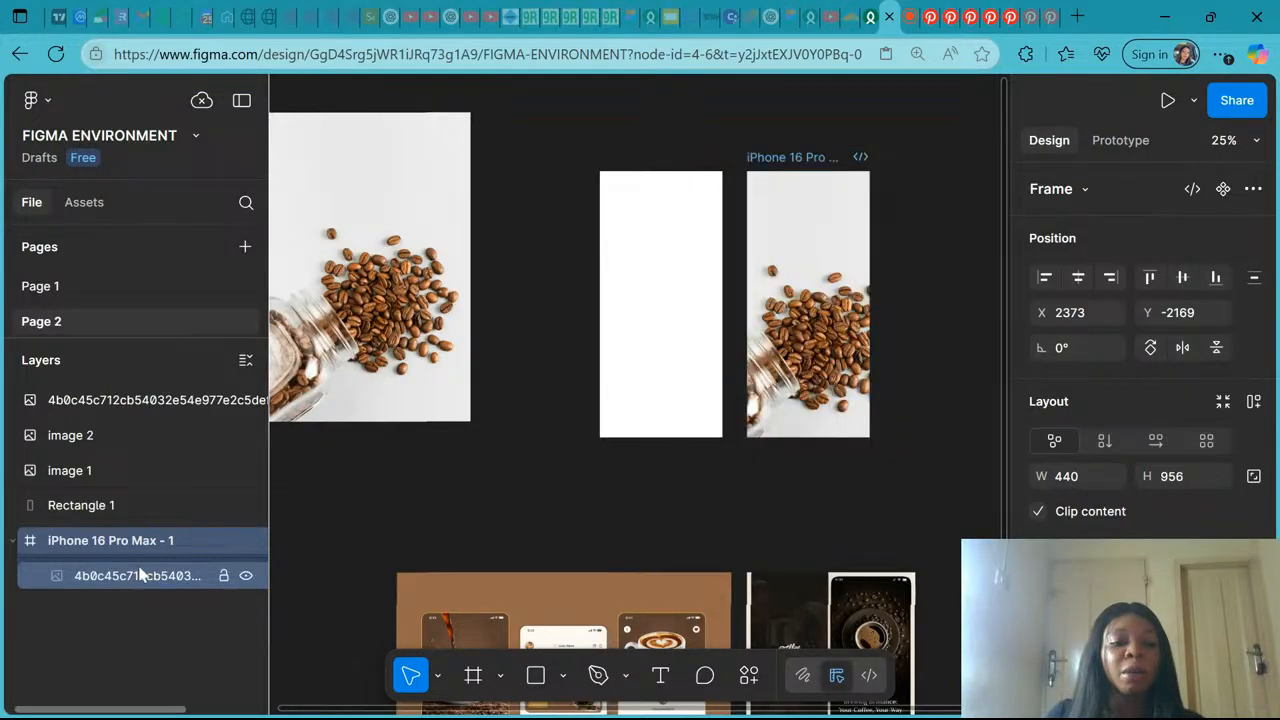
{"action": "left_click", "coordinate": [133, 577]}
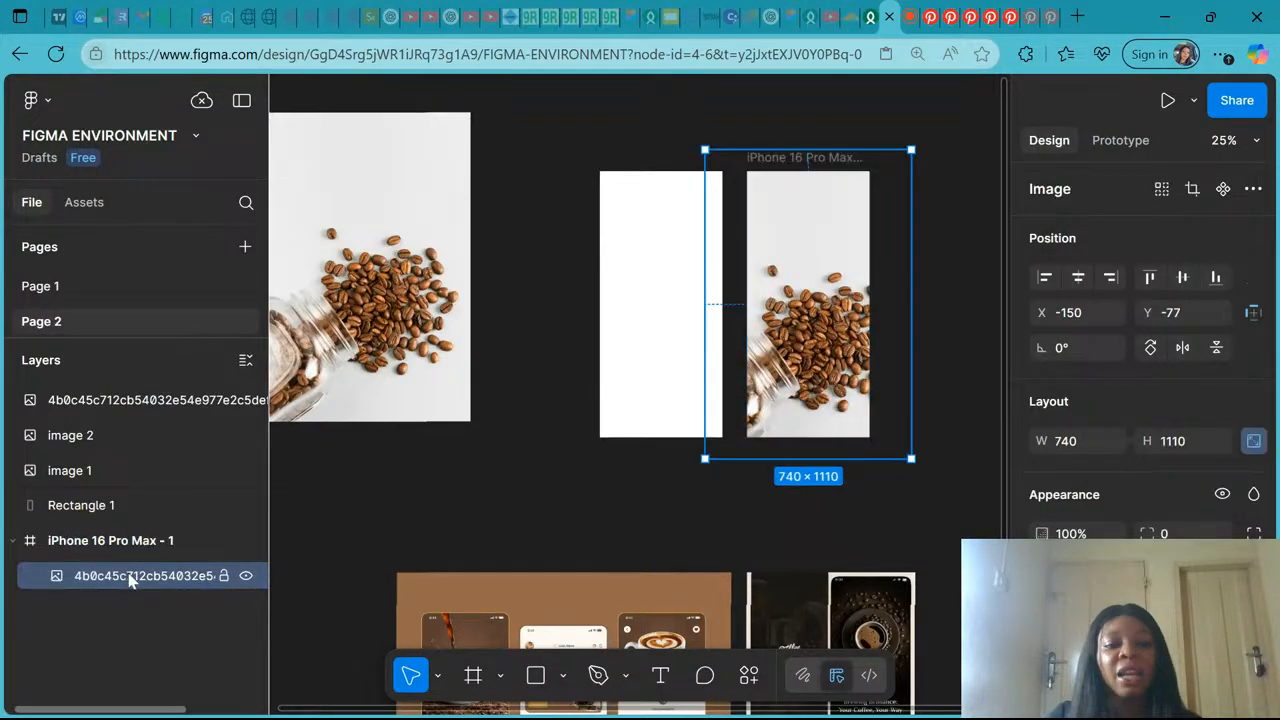
{"action": "left_click_drag", "start_coordinate": [72, 577], "coordinate": [62, 532]}
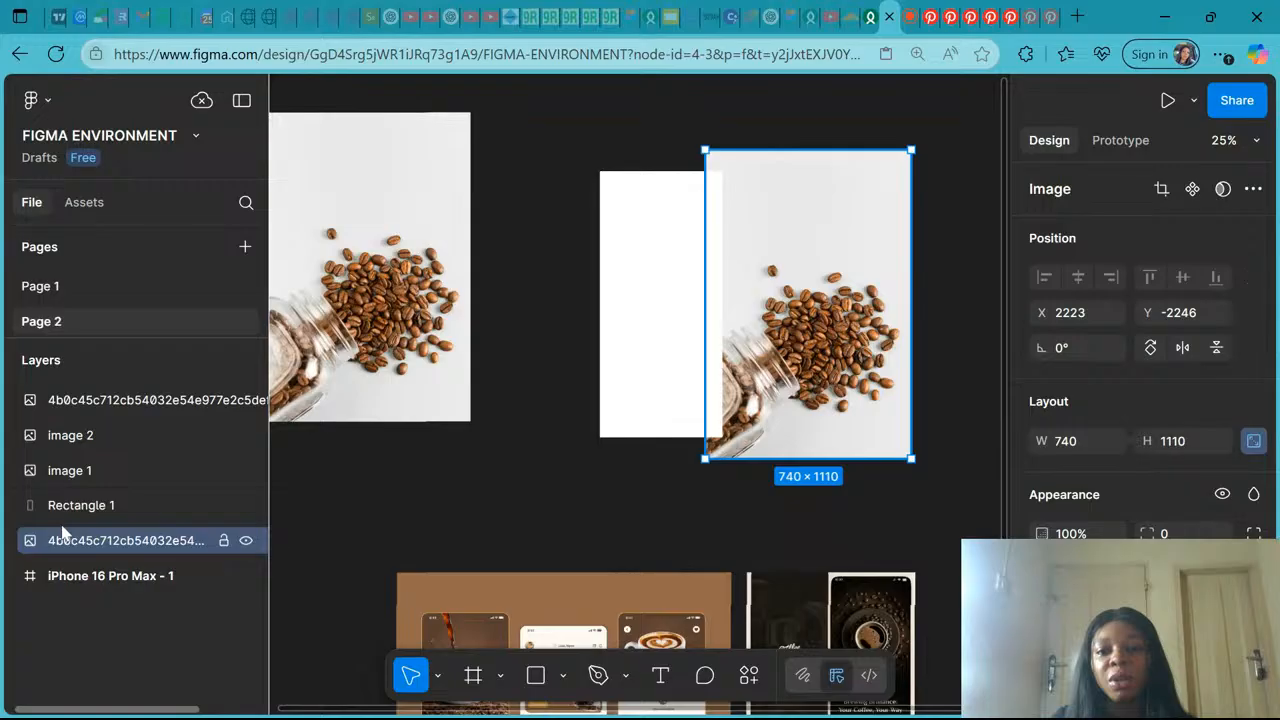
Move the white rectangle clear of the un-nested coffee image and scale that image down to 416 × 624.
{"action": "left_click_drag", "start_coordinate": [659, 323], "coordinate": [600, 323]}
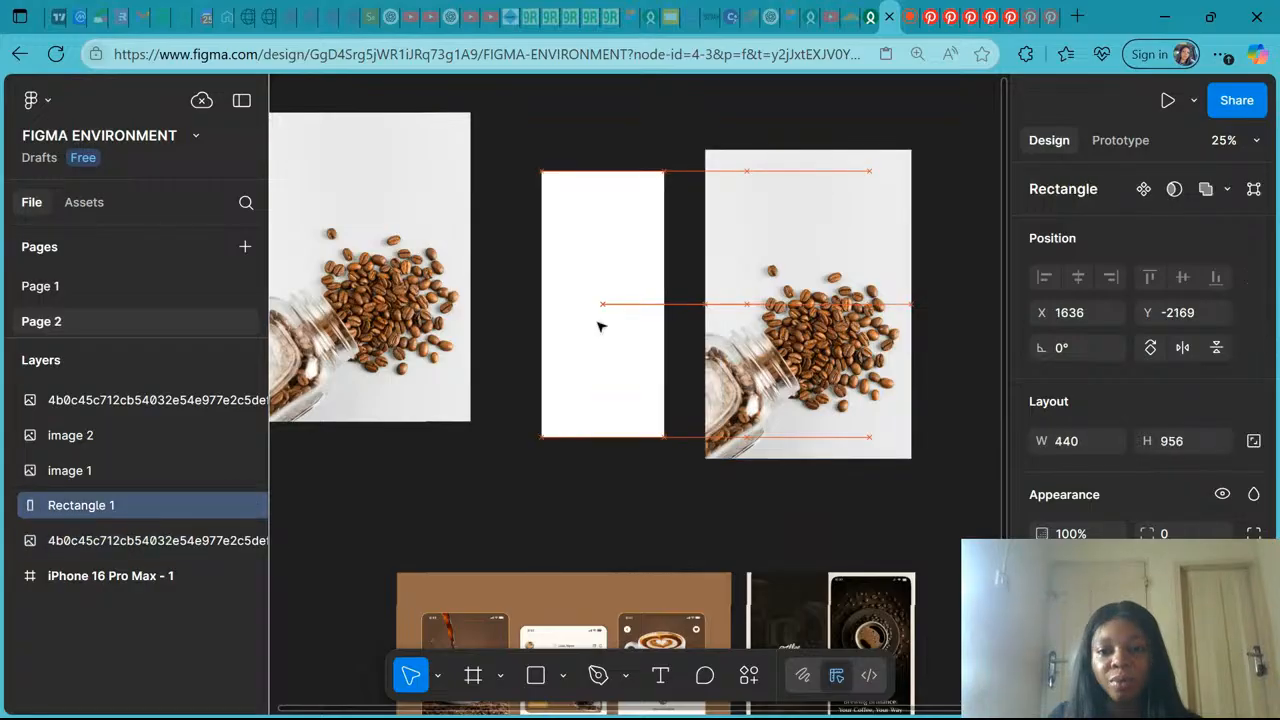
{"action": "left_click", "coordinate": [875, 300]}
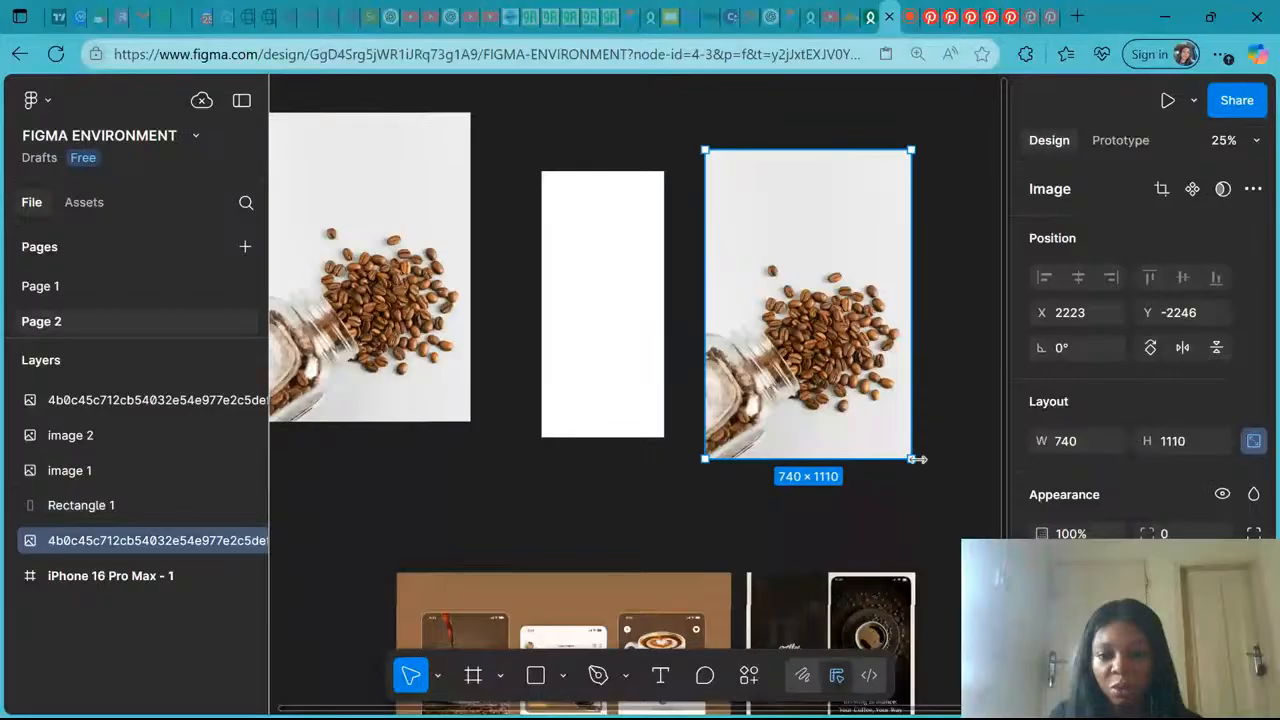
{"action": "left_click_drag", "start_coordinate": [912, 459], "coordinate": [822, 322]}
Place the scaled coffee image over the iPhone 16 Pro Max frame at about X 2390, Y -2003, and deselect it.
{"action": "left_click_drag", "start_coordinate": [775, 255], "coordinate": [825, 328]}
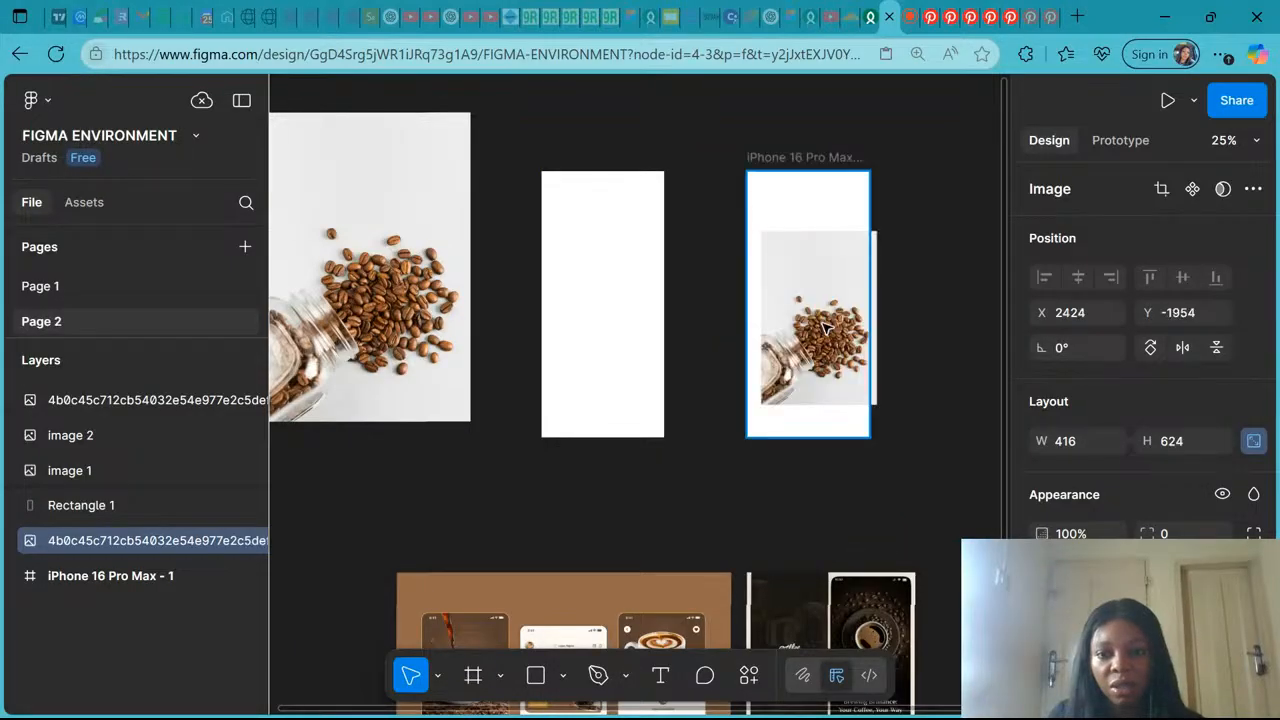
{"action": "mouse_move", "coordinate": [824, 326]}
{"action": "left_mouse_down"}
{"action": "mouse_move", "coordinate": [801, 317]}
{"action": "mouse_move", "coordinate": [814, 317]}
{"action": "left_mouse_up"}
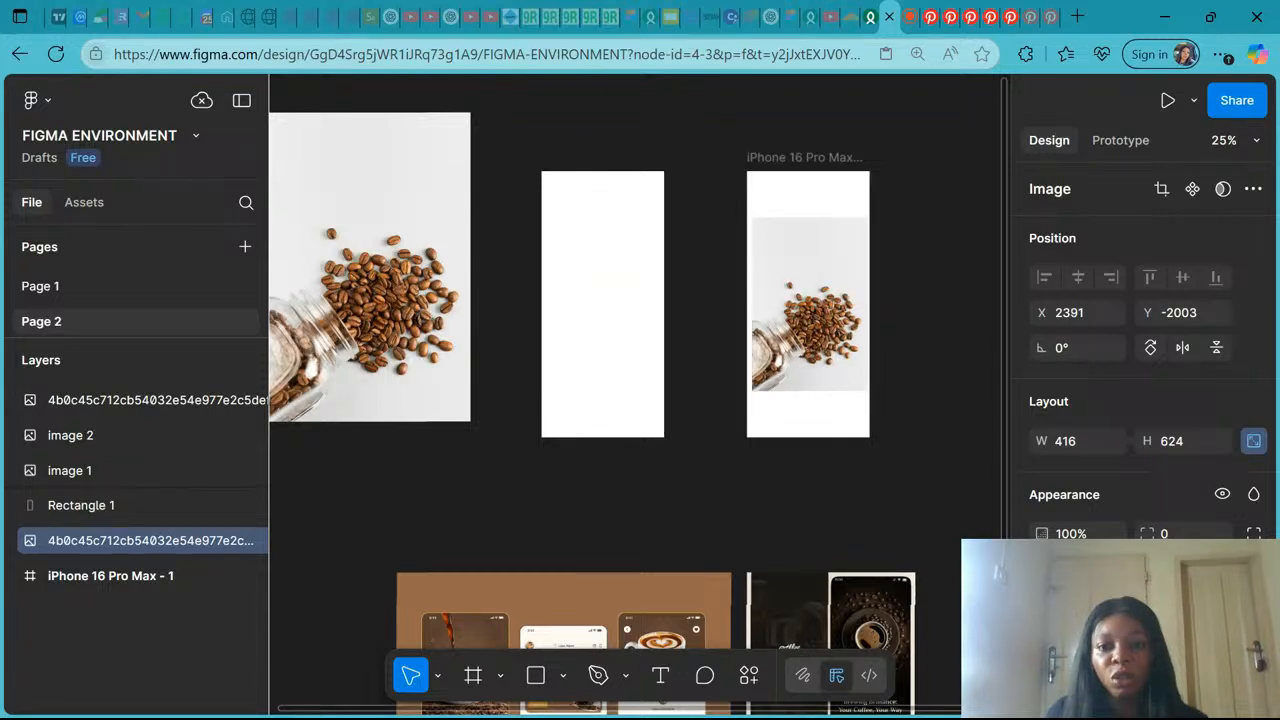
{"action": "scroll", "coordinate": [357, 394], "scroll_direction": "up", "scroll_amount": 3}
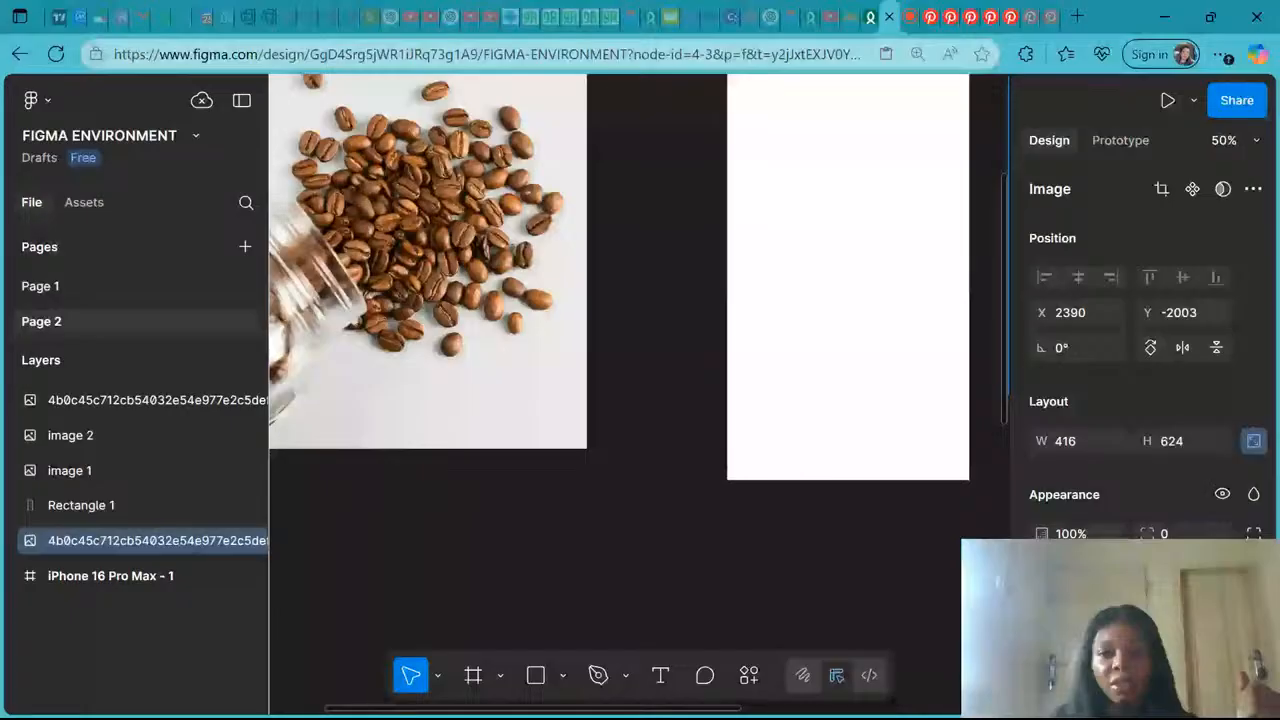
{"action": "scroll", "coordinate": [640, 390], "scroll_direction": "left", "scroll_amount": 5}
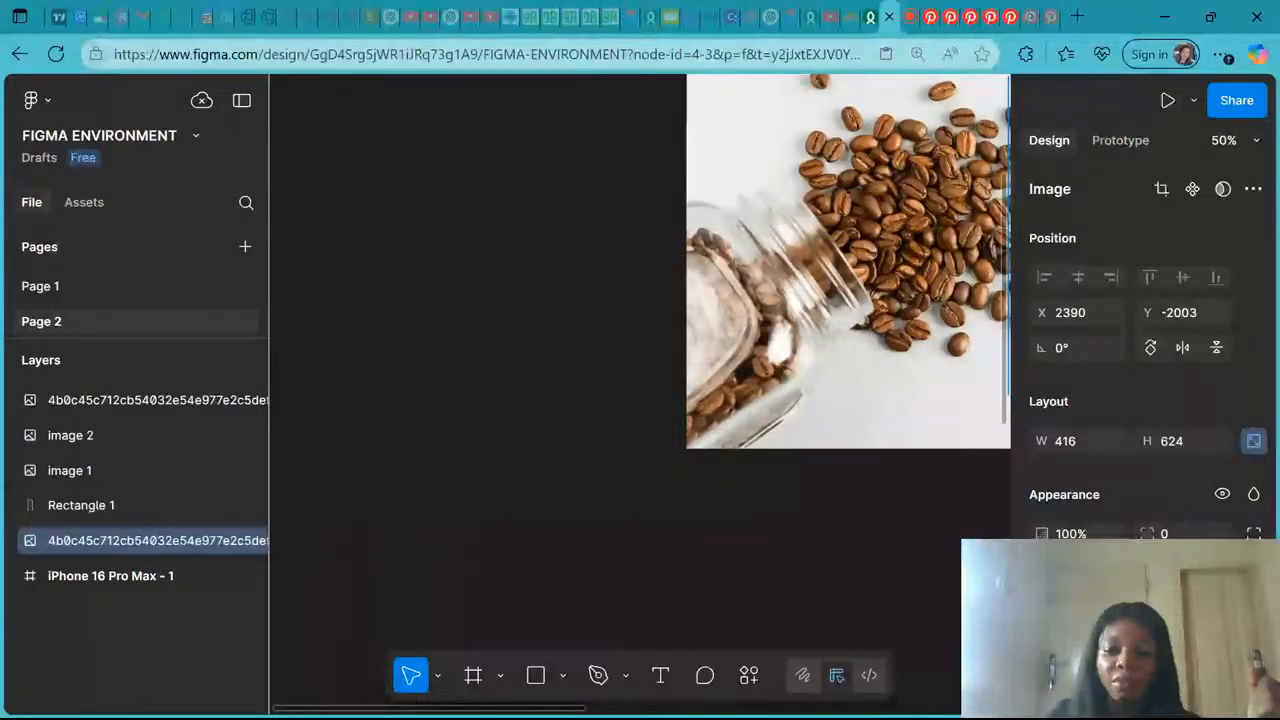
{"action": "scroll", "coordinate": [1003, 346], "scroll_direction": "down", "scroll_amount": 5}
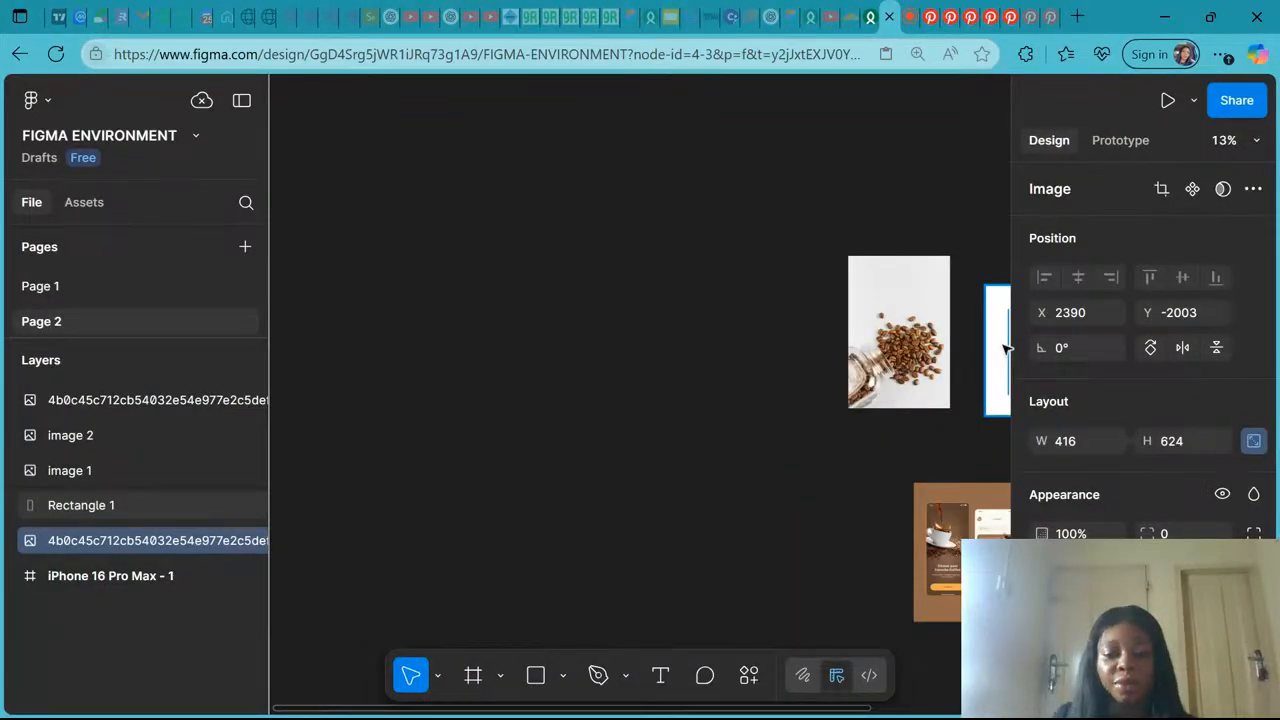
{"action": "left_click_drag", "start_coordinate": [1005, 346], "coordinate": [713, 343]}
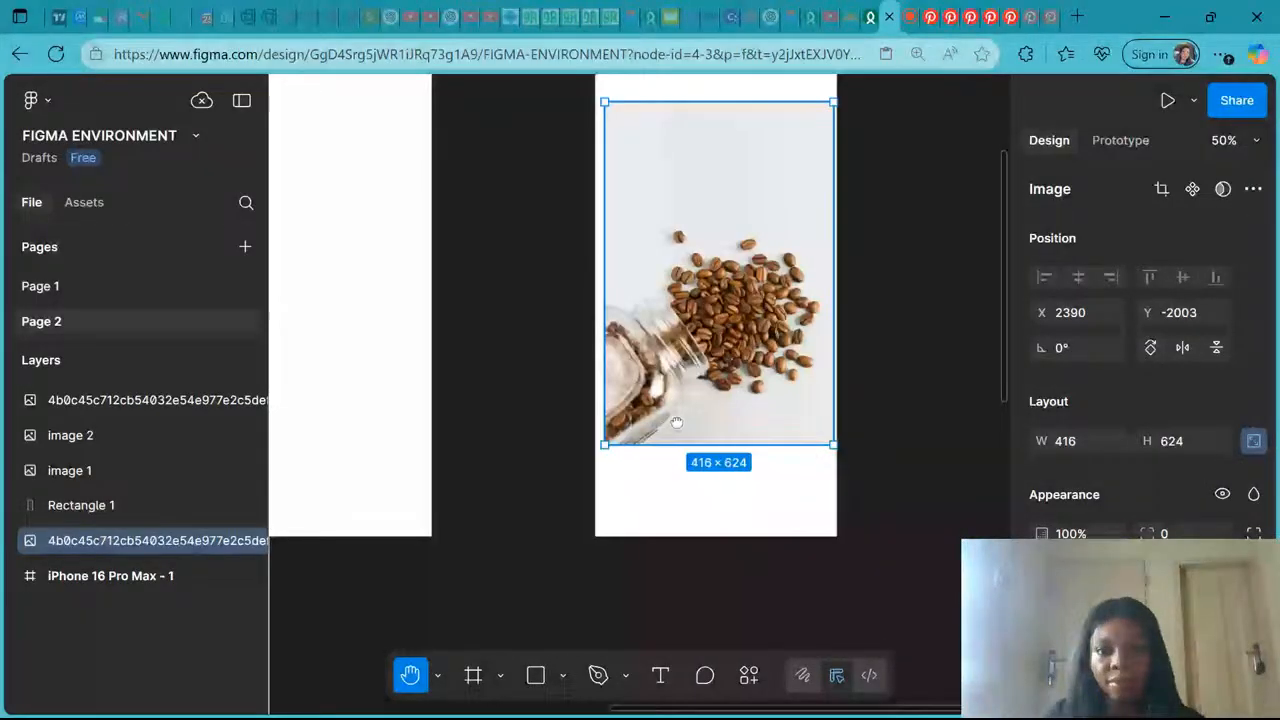
{"action": "left_click_drag", "start_coordinate": [677, 422], "coordinate": [573, 512]}
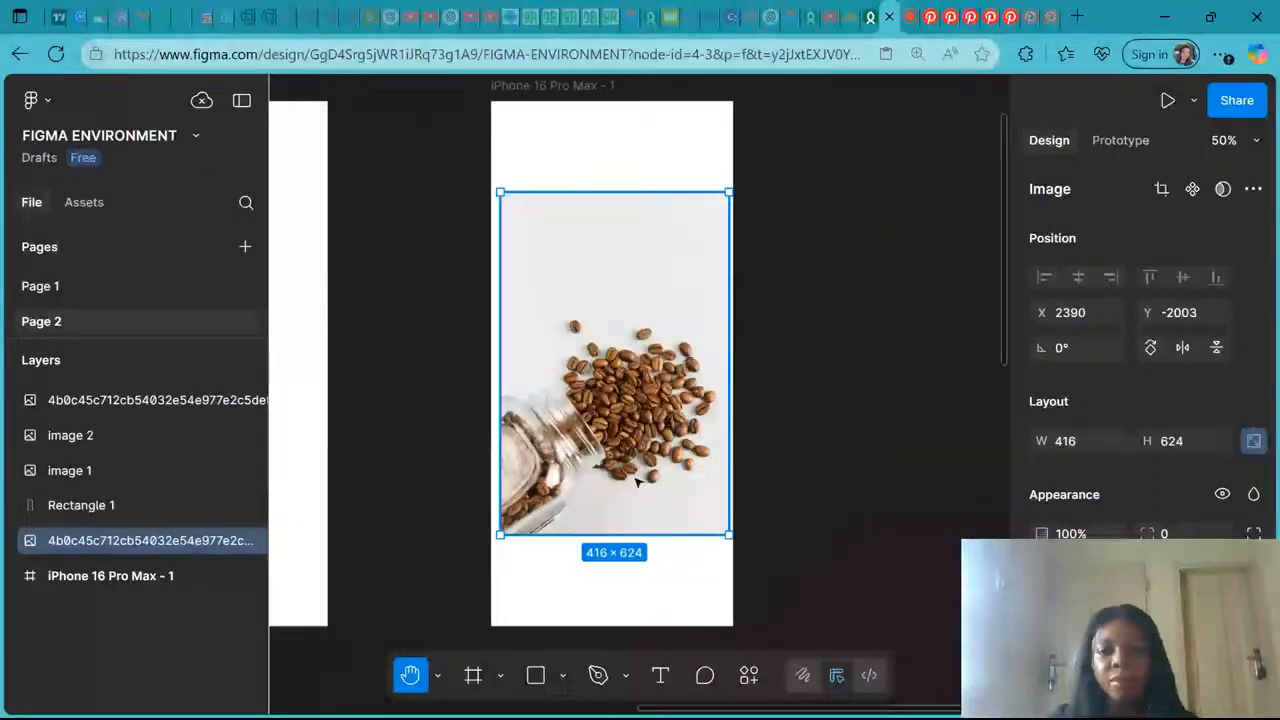
{"action": "left_click", "coordinate": [855, 409]}
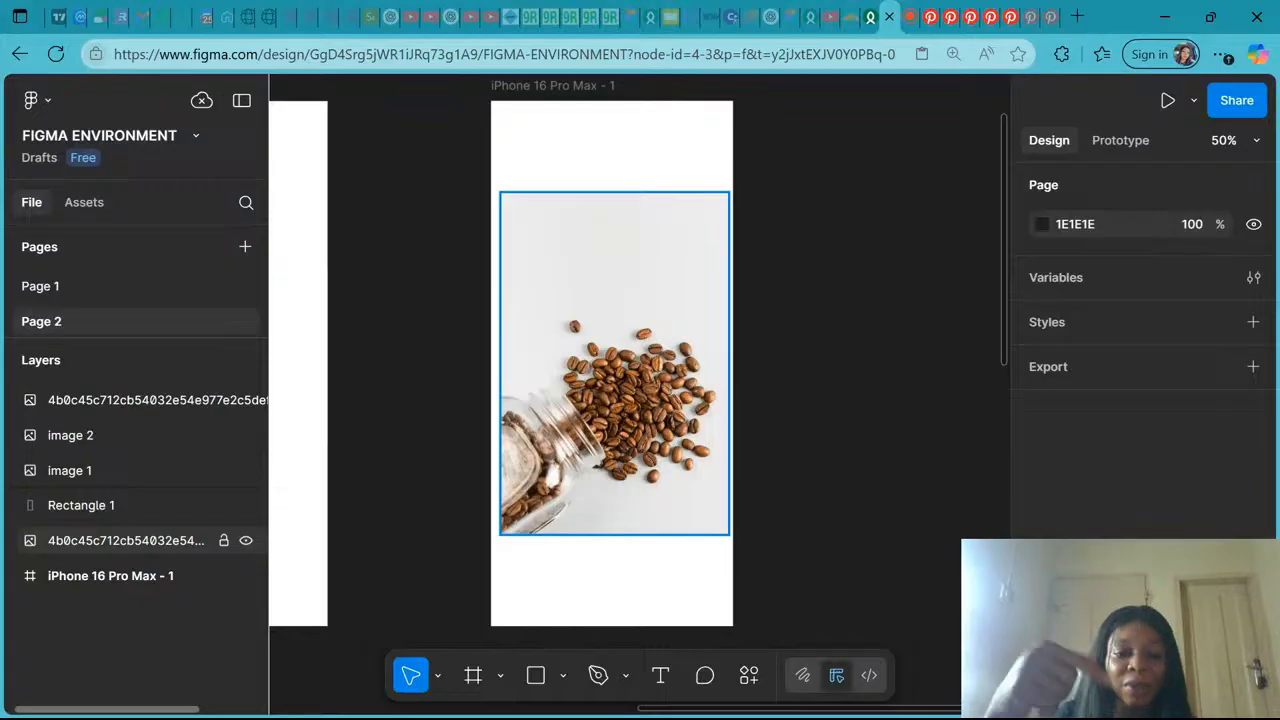
Nest the small coffee image inside the iPhone 16 Pro Max frame, and select the frame and its nested image in turn.
{"action": "left_click_drag", "start_coordinate": [116, 548], "coordinate": [137, 594]}
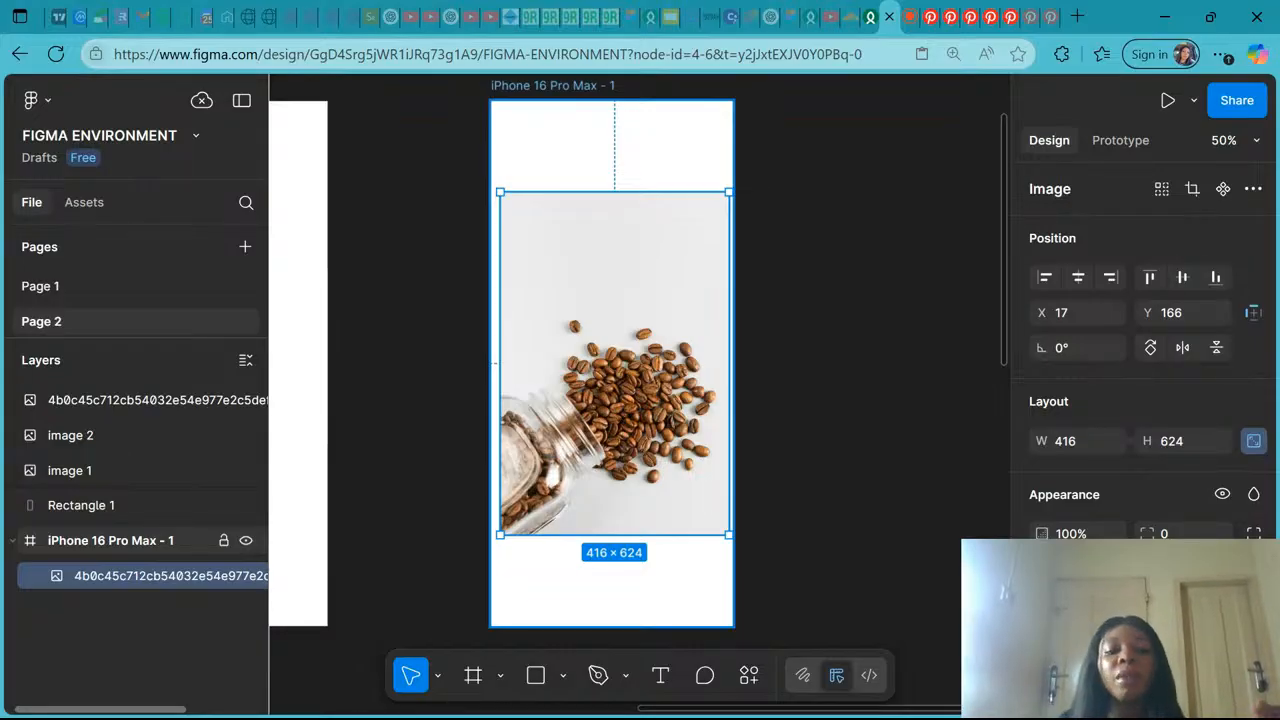
{"action": "left_click", "coordinate": [105, 545]}
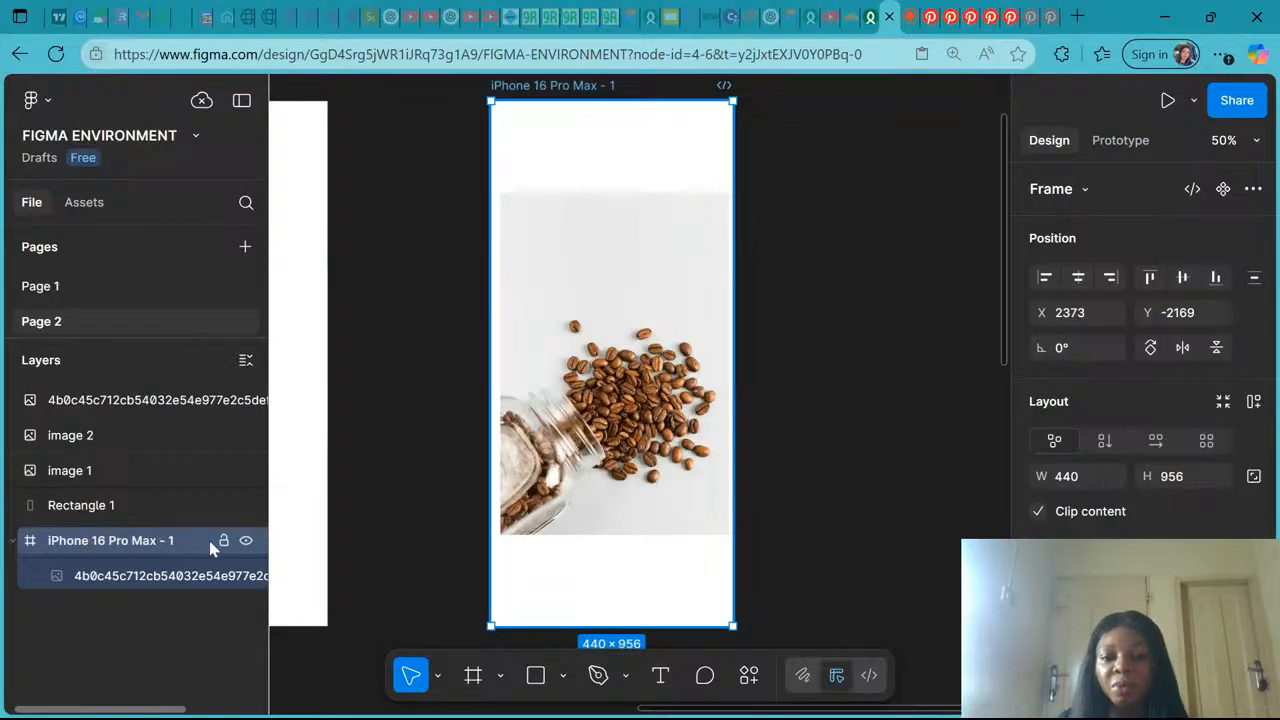
{"action": "left_click", "coordinate": [155, 585]}
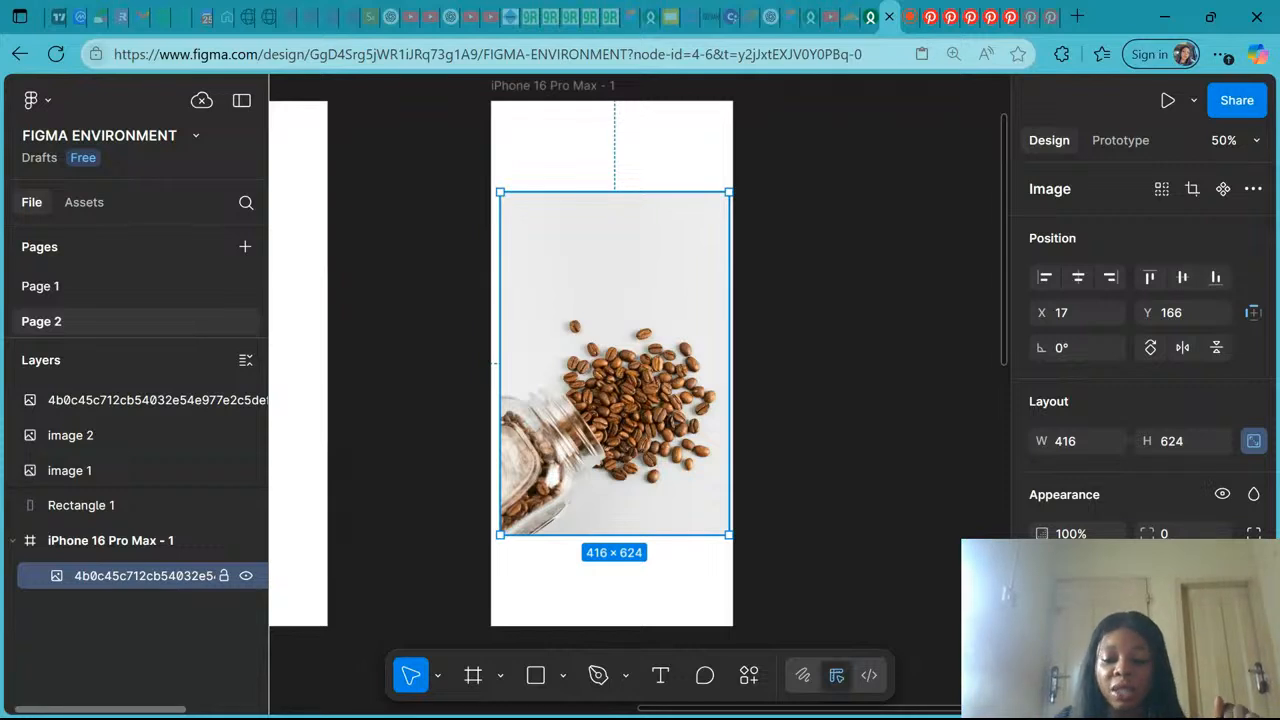
Scale the nested coffee image up to 637 × 956 at X -46, Y 0, covering the whole iPhone 16 Pro Max frame.
{"action": "key", "text": "minus"}
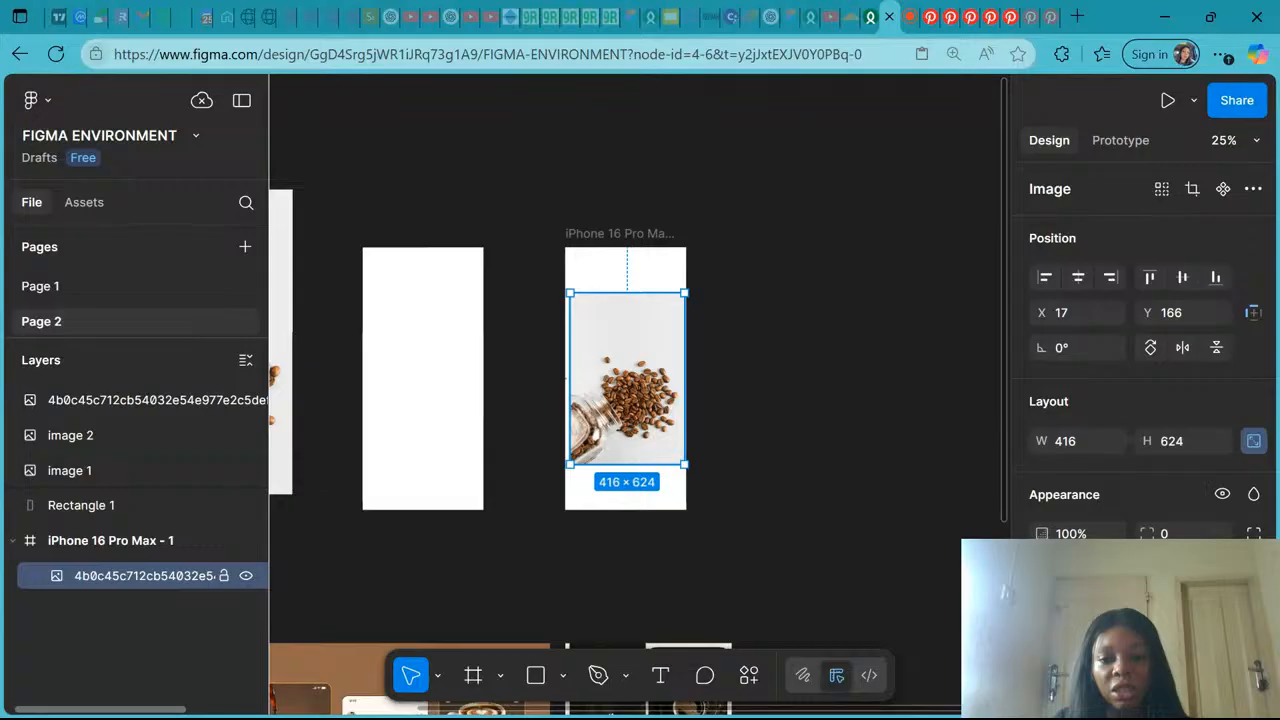
{"action": "key", "text": "minus"}
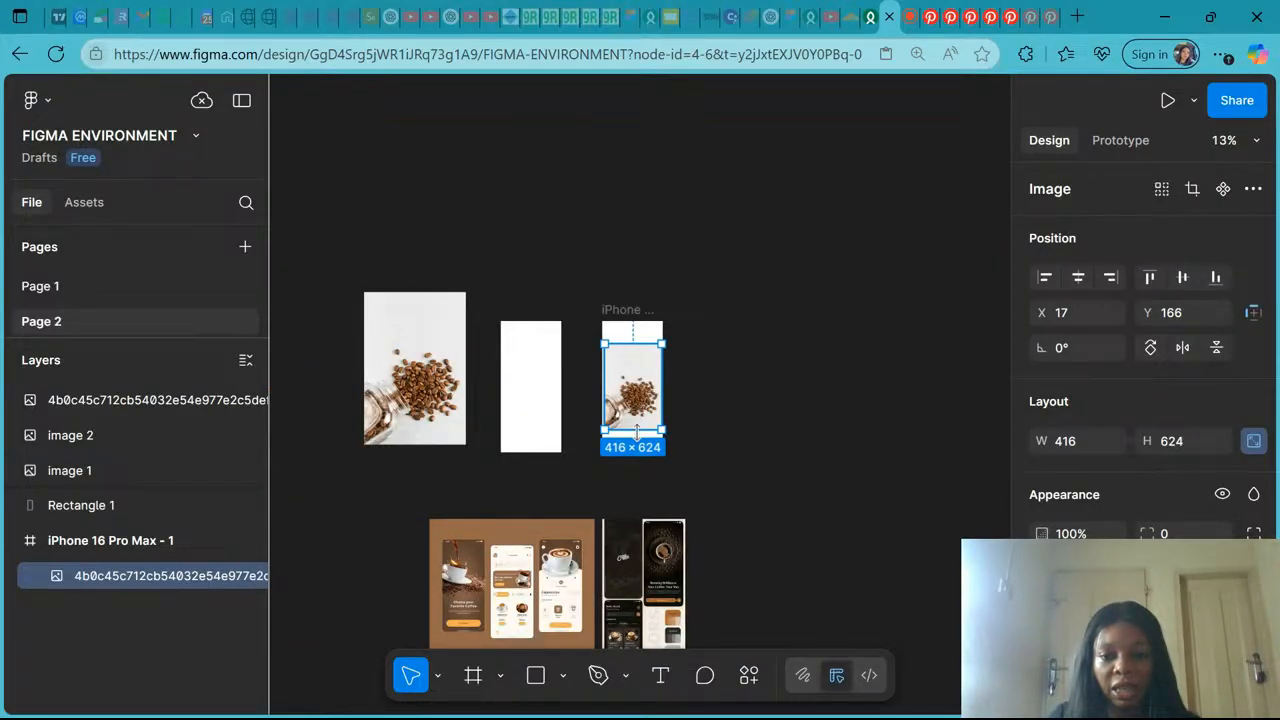
{"action": "left_click_drag", "start_coordinate": [636, 432], "coordinate": [632, 455]}
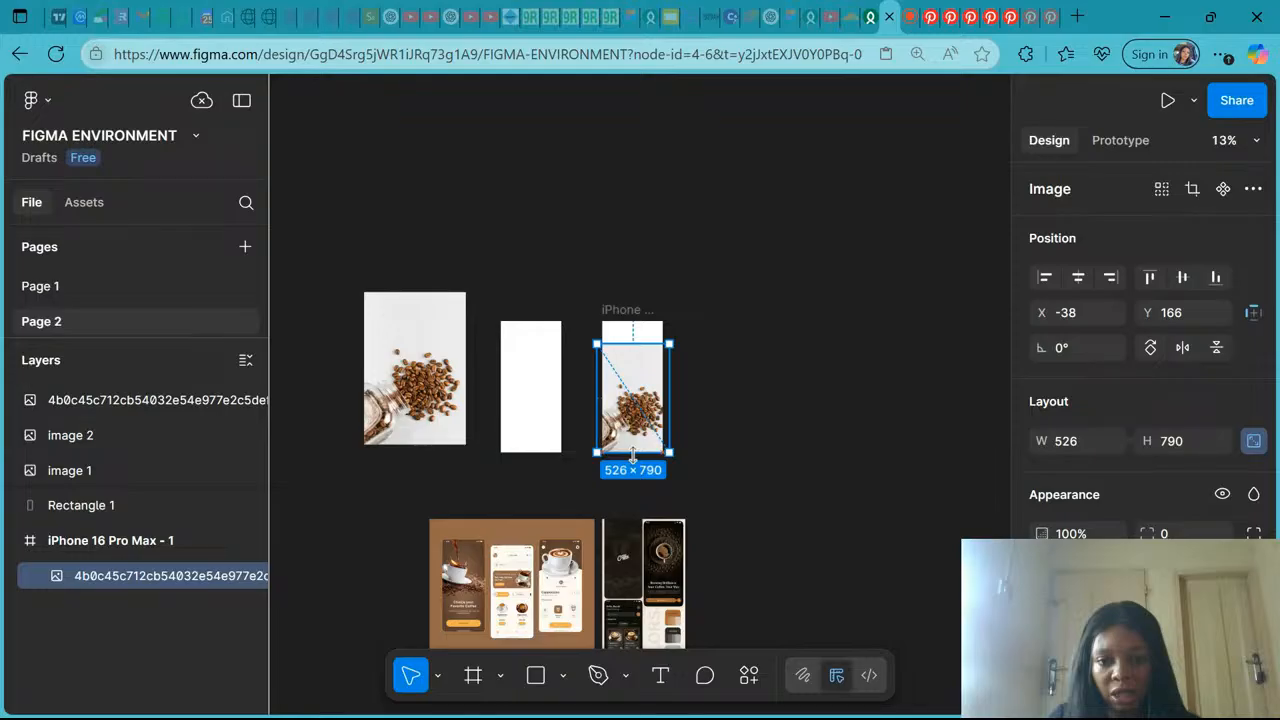
{"action": "left_click_drag", "start_coordinate": [632, 344], "coordinate": [632, 313]}
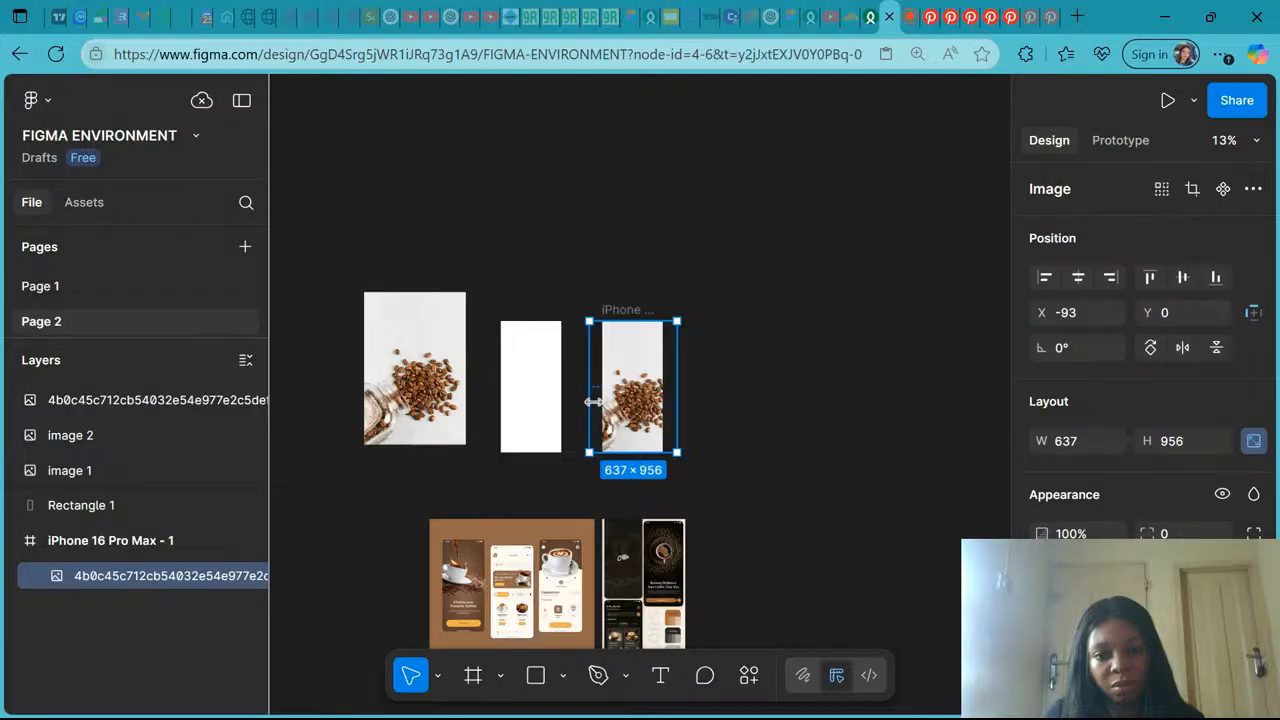
{"action": "left_click_drag", "start_coordinate": [594, 401], "coordinate": [598, 404]}
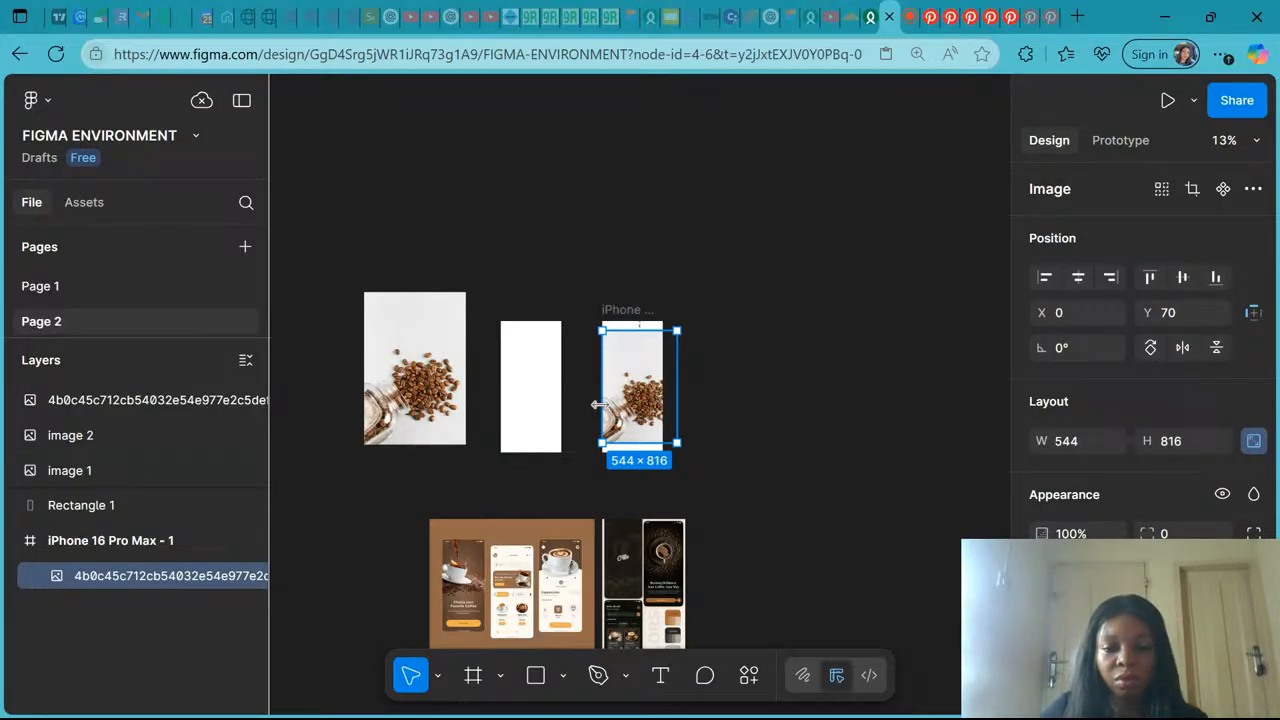
{"action": "key", "text": "ctrl+equal"}
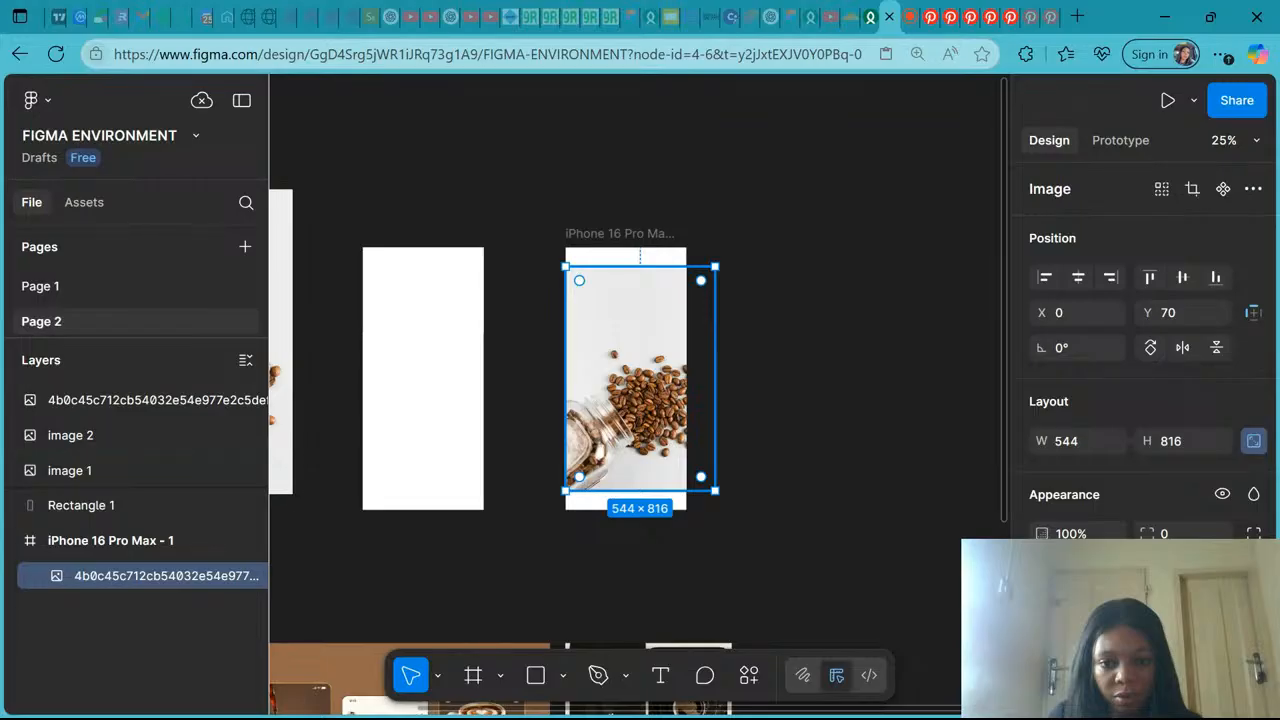
{"action": "left_click_drag", "start_coordinate": [650, 491], "coordinate": [650, 510]}
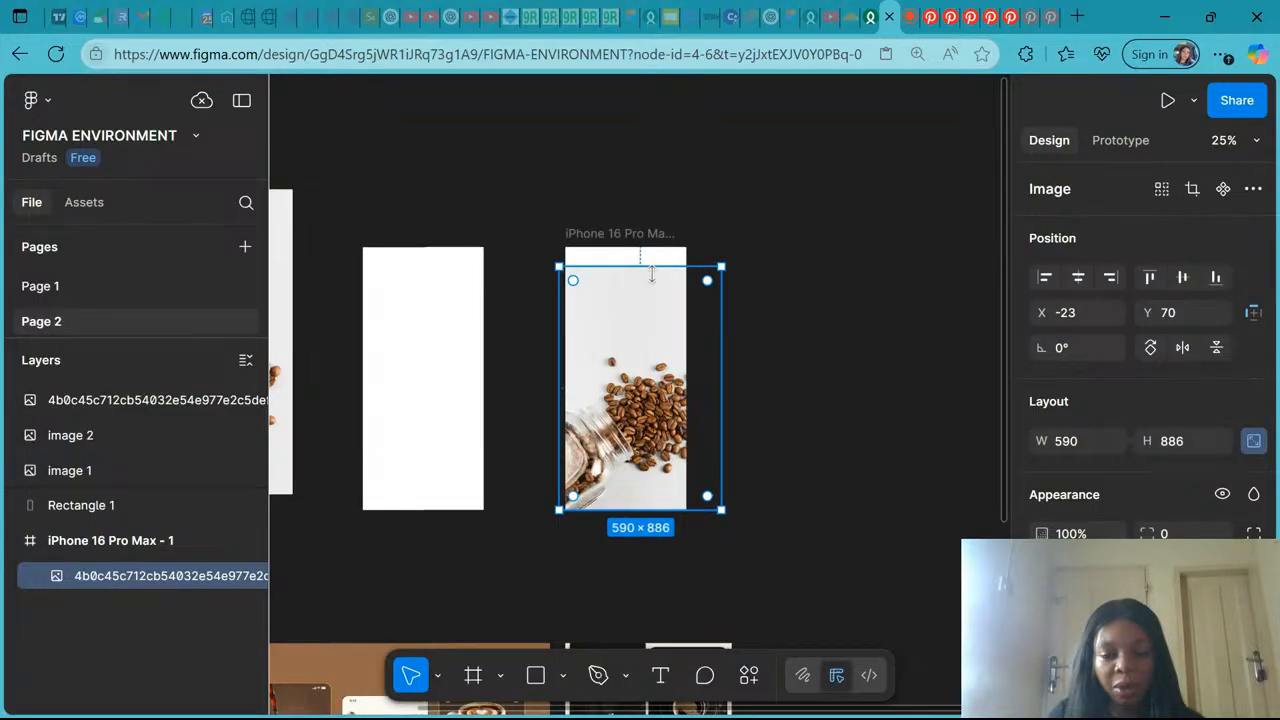
{"action": "left_click_drag", "start_coordinate": [651, 268], "coordinate": [648, 246]}
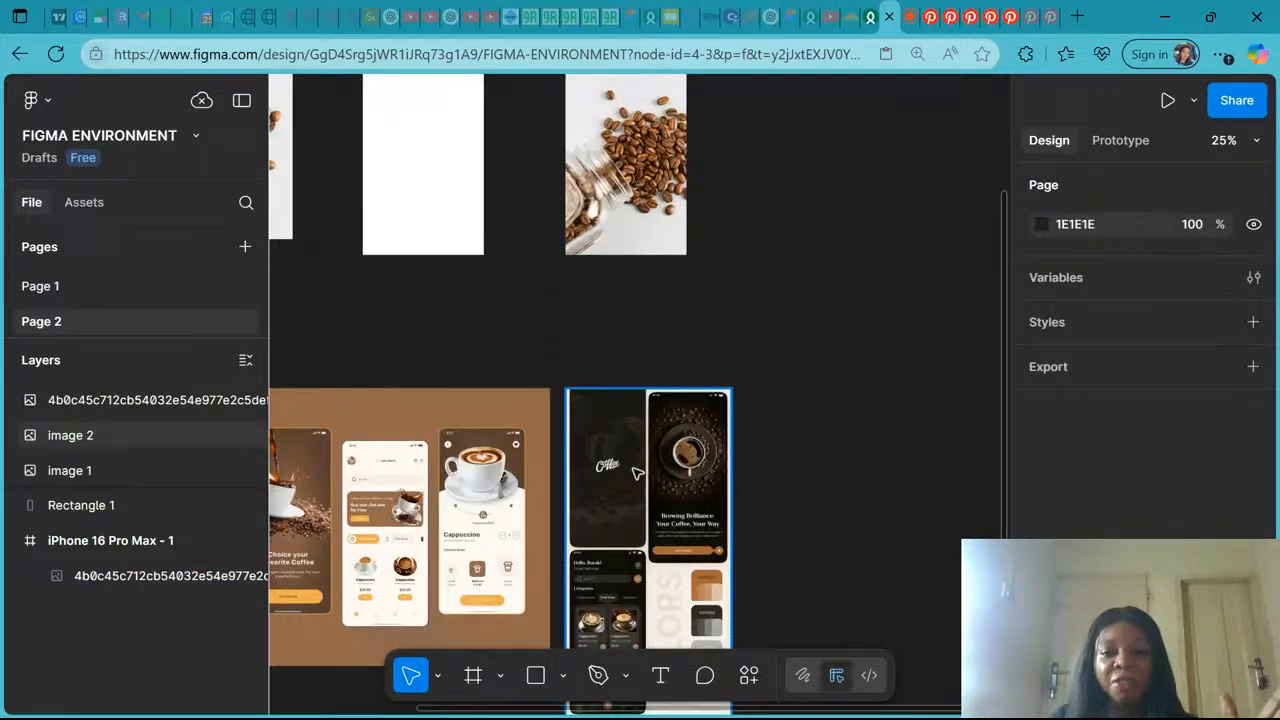
Examine the dark coffee splash screen in image 2 and the design properties of the iPhone 16 Pro Max frame and its nested image.
{"action": "scroll", "coordinate": [637, 472], "scroll_direction": "up", "scroll_amount": 5}
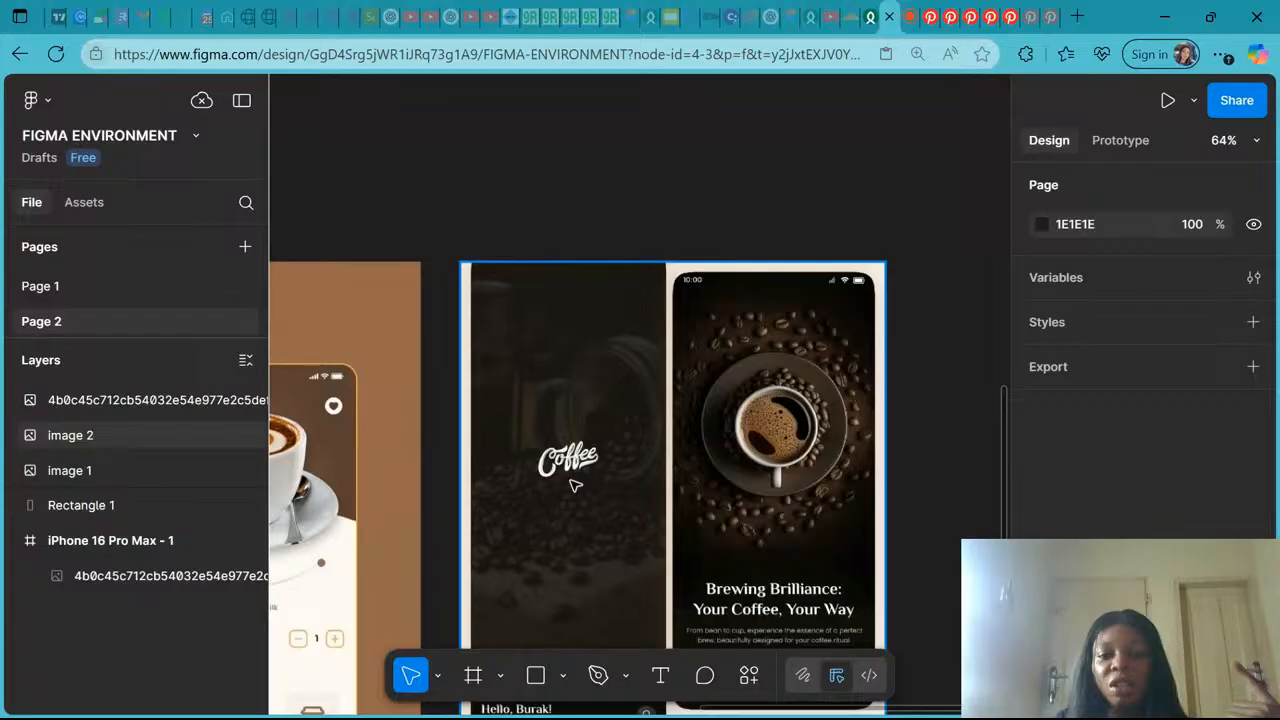
{"action": "scroll", "coordinate": [575, 485], "scroll_direction": "down", "scroll_amount": 3}
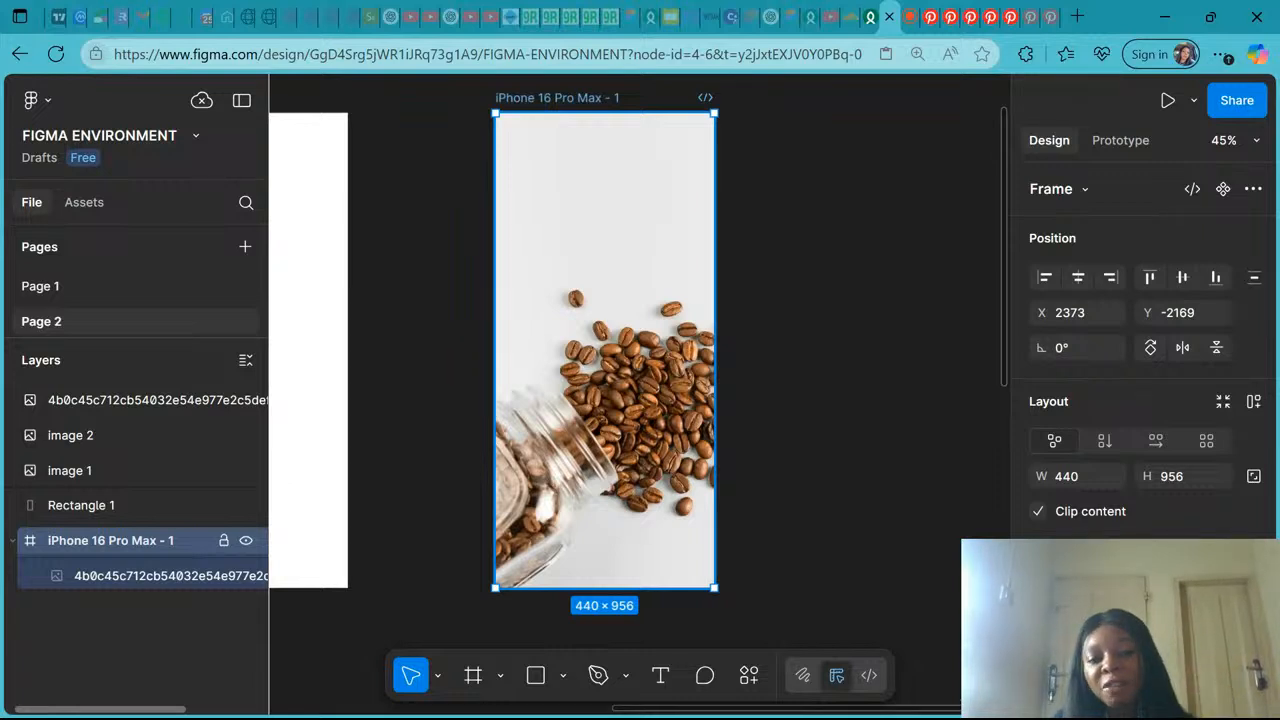
{"action": "scroll", "coordinate": [1125, 508], "scroll_direction": "down", "scroll_amount": 2}
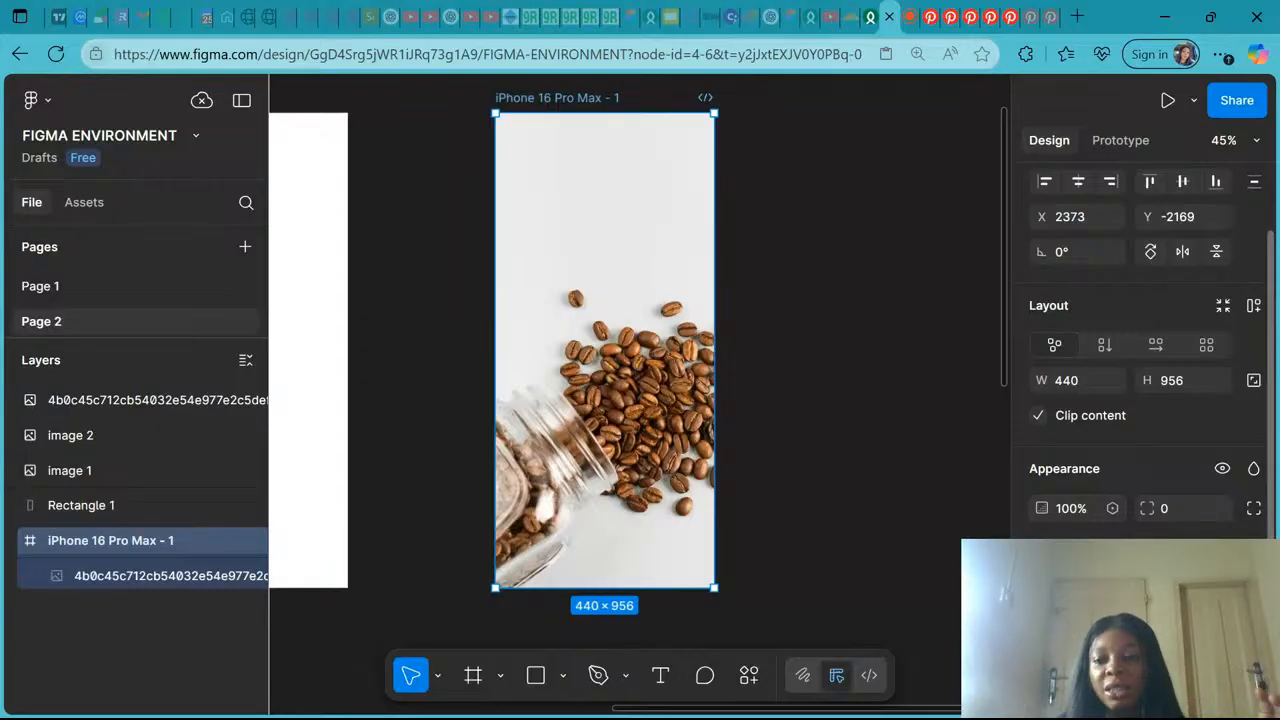
{"action": "scroll", "coordinate": [1122, 449], "scroll_direction": "down", "scroll_amount": 2}
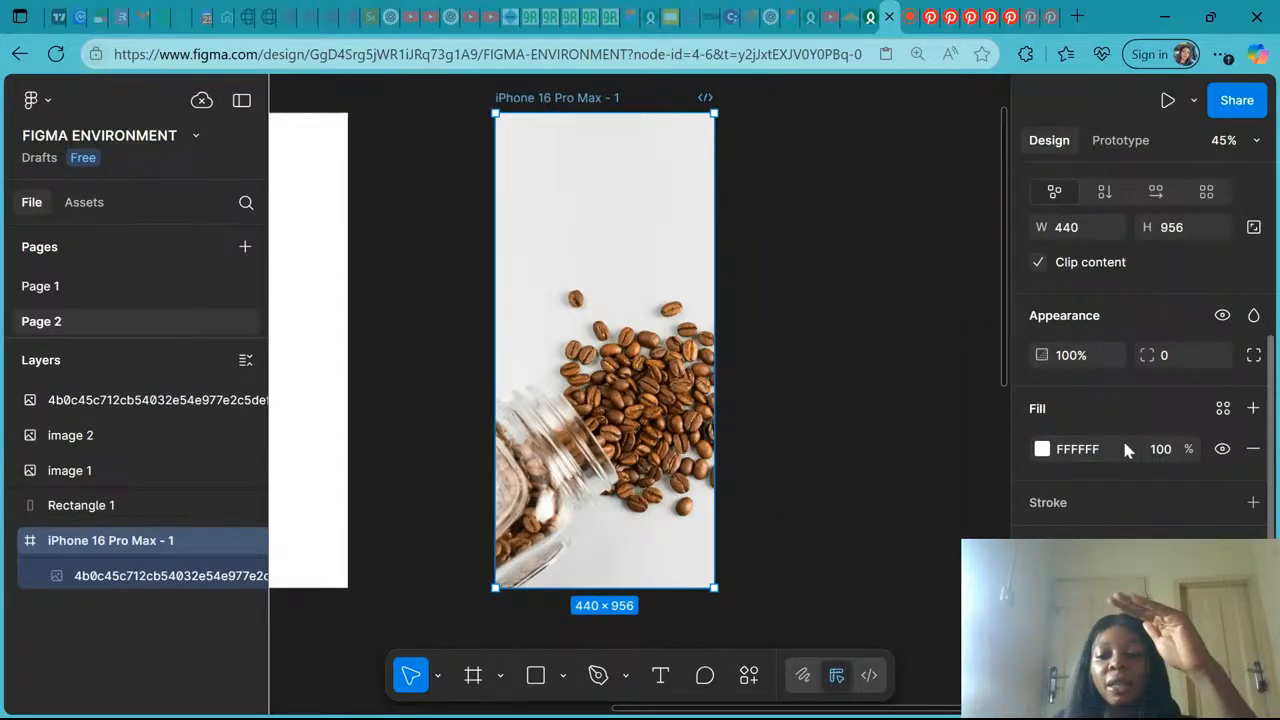
{"action": "scroll", "coordinate": [1124, 449], "scroll_direction": "up", "scroll_amount": 3}
{"action": "scroll", "coordinate": [1124, 449], "scroll_direction": "down", "scroll_amount": 1}
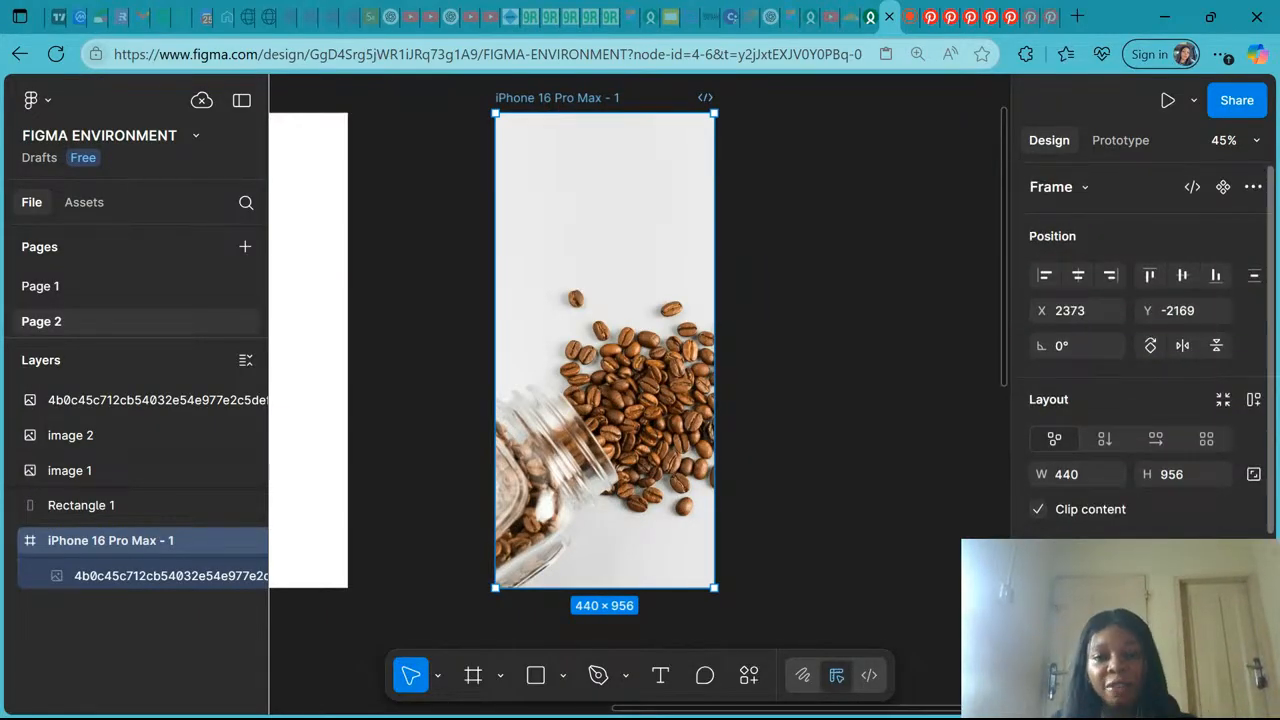
{"action": "left_click", "coordinate": [115, 580]}
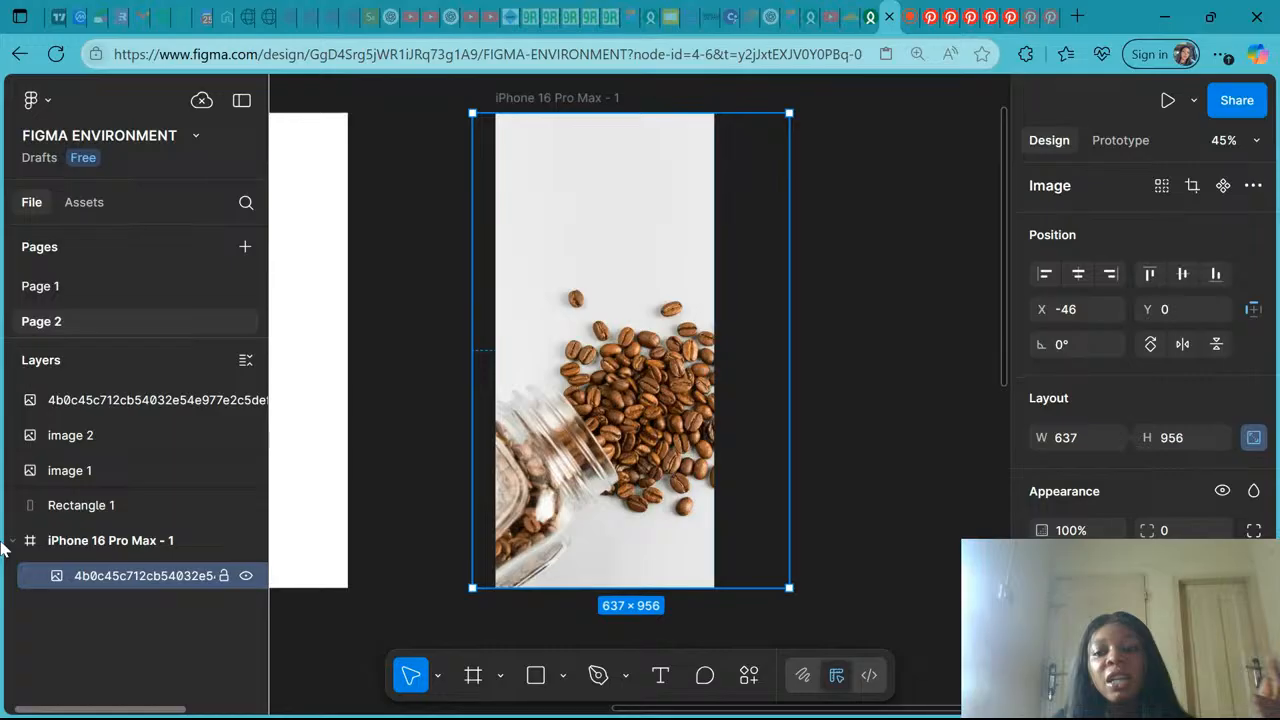
{"action": "scroll", "coordinate": [1140, 400], "scroll_direction": "down", "scroll_amount": 2}
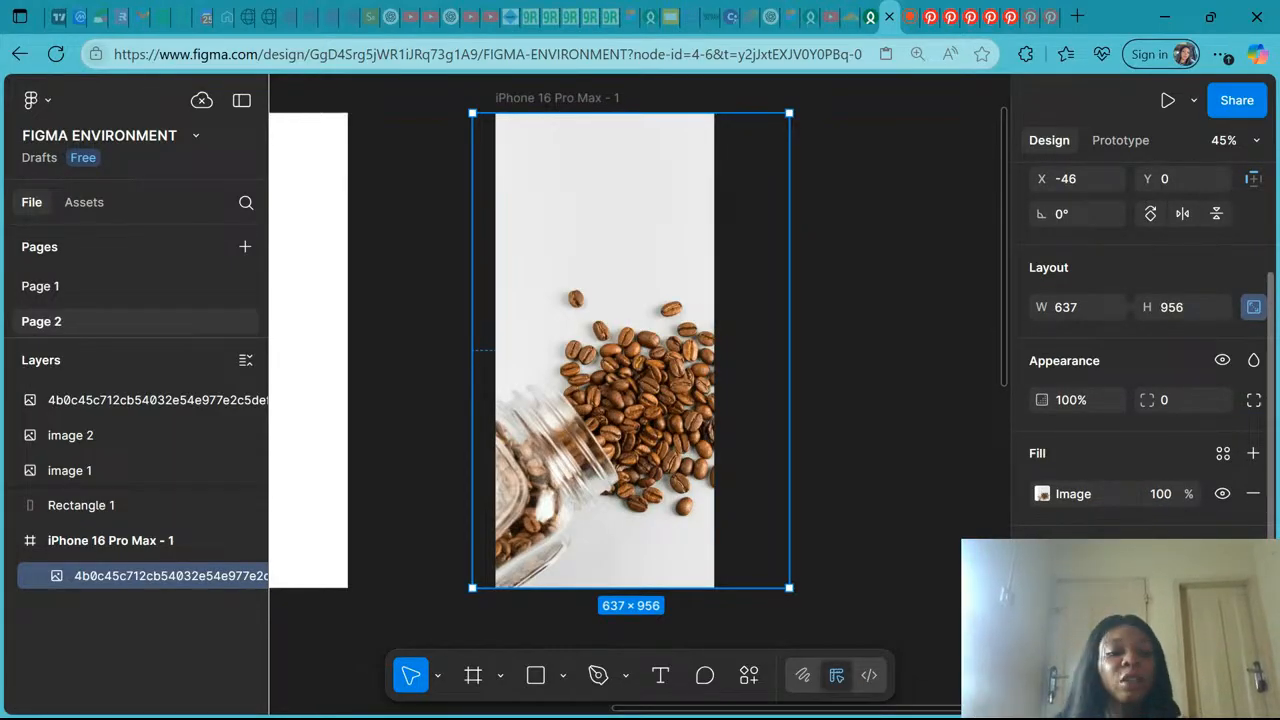
Add a black 000000 fill to the iPhone 16 Pro Max frame itself and raise its opacity to 100%.
{"action": "left_click", "coordinate": [140, 545]}
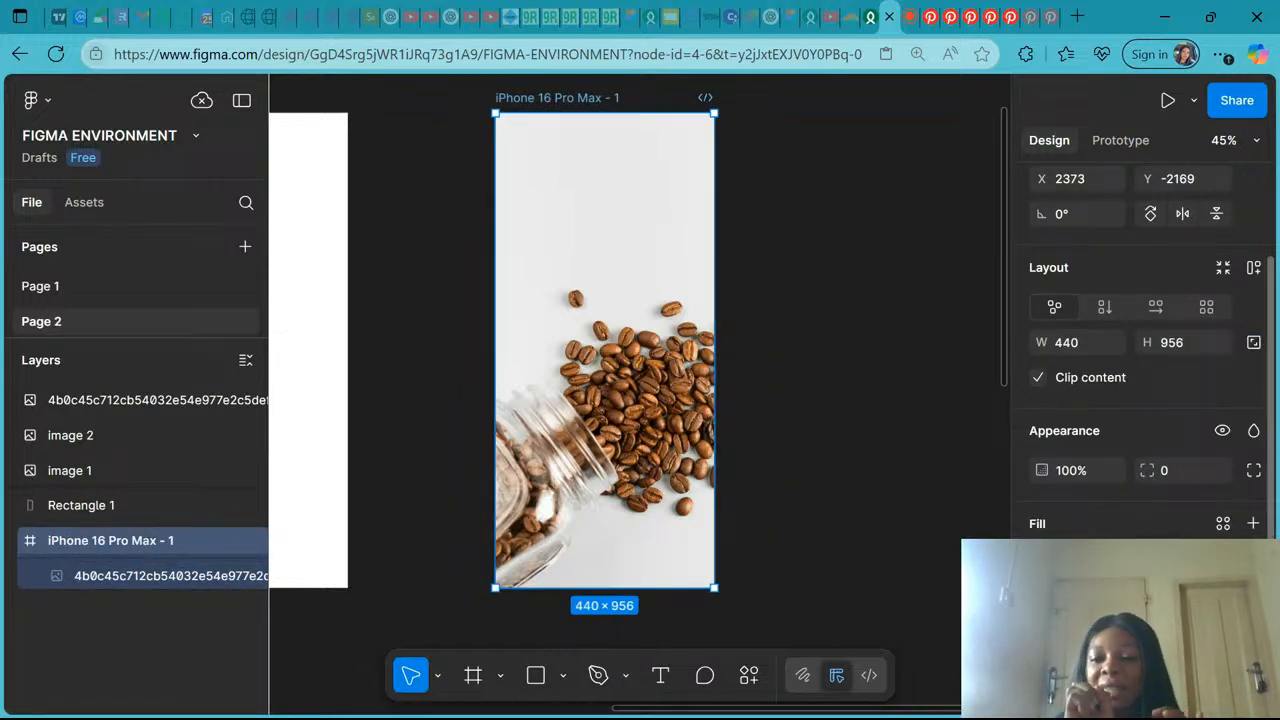
{"action": "left_click", "coordinate": [1254, 527]}
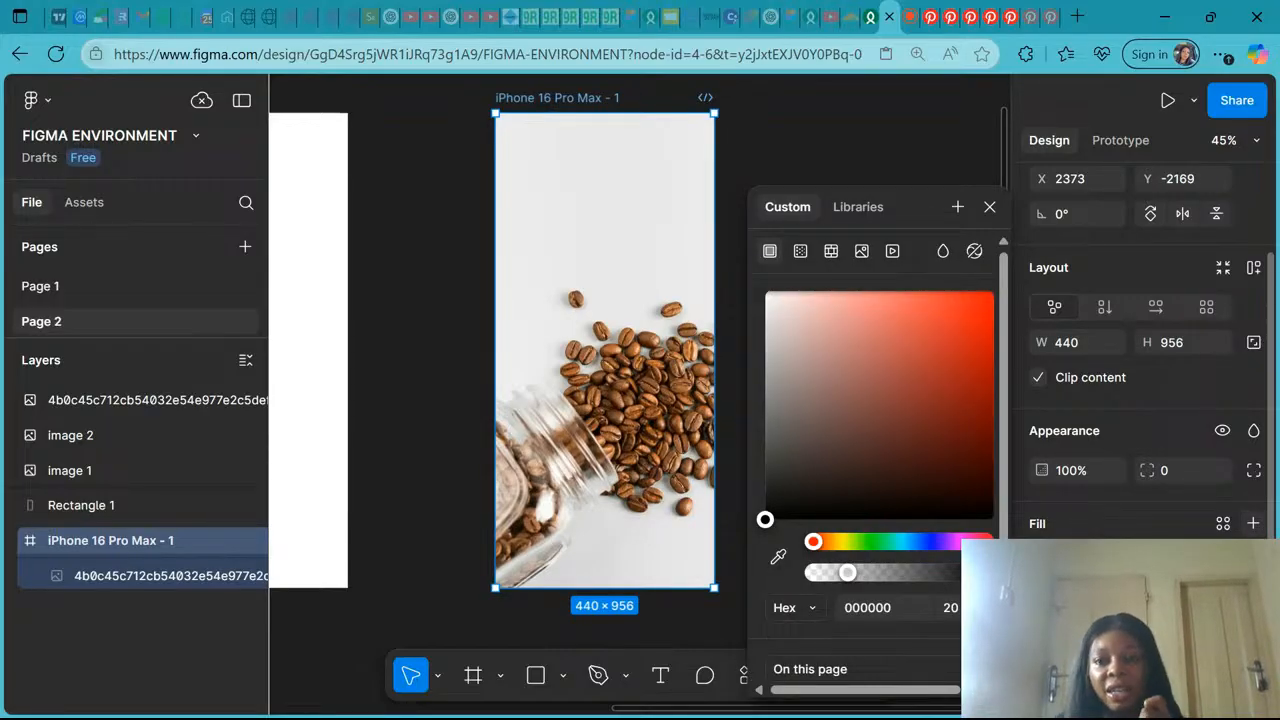
{"action": "left_click", "coordinate": [1257, 529]}
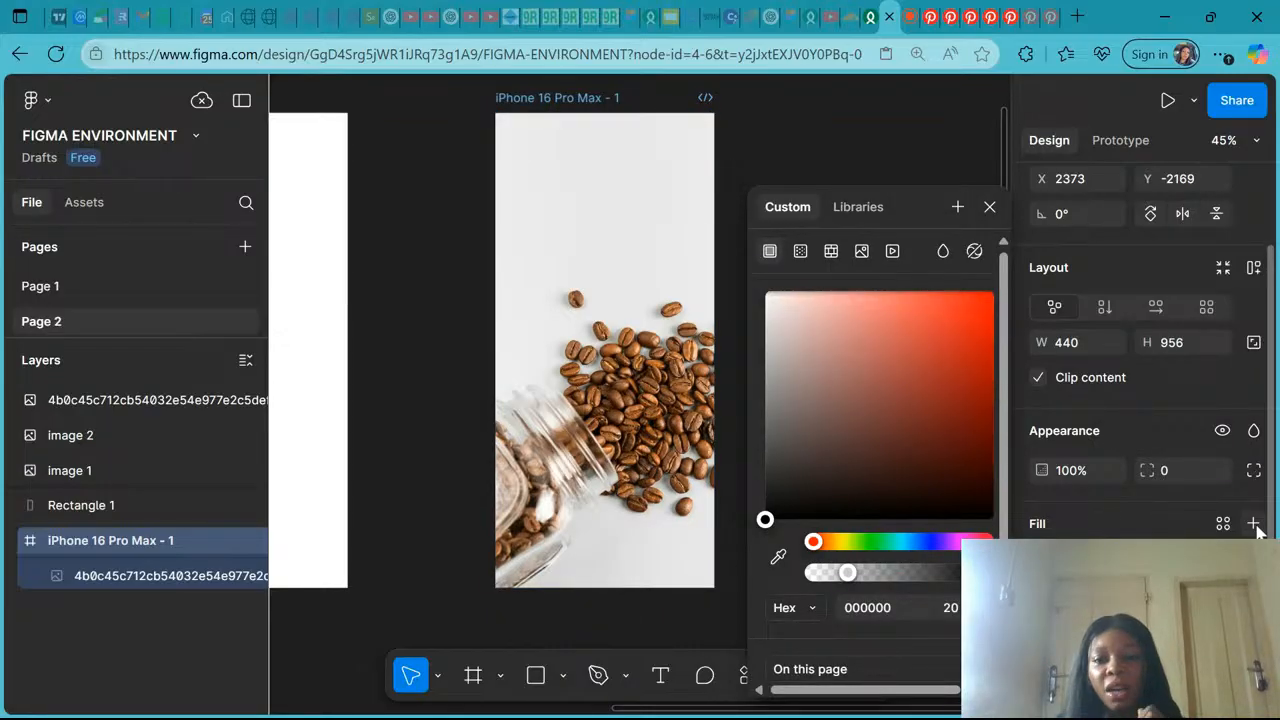
{"action": "left_click", "coordinate": [1257, 529]}
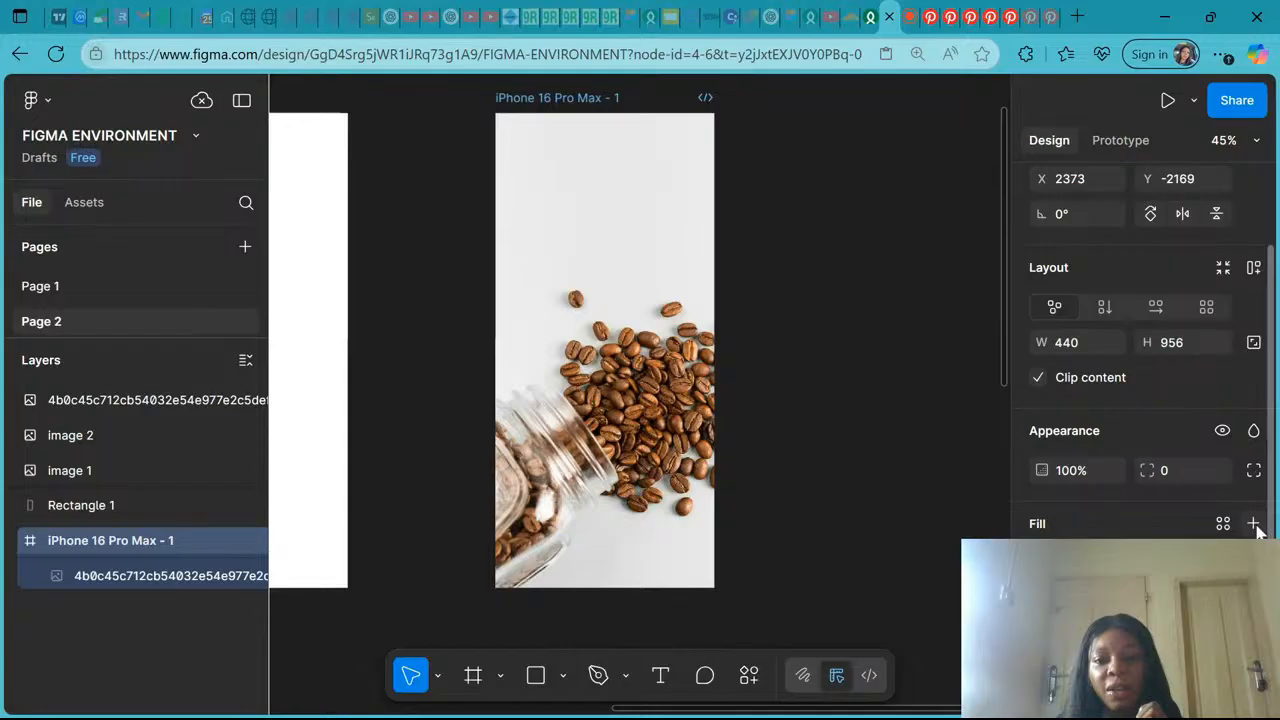
{"action": "left_click", "coordinate": [1257, 529]}
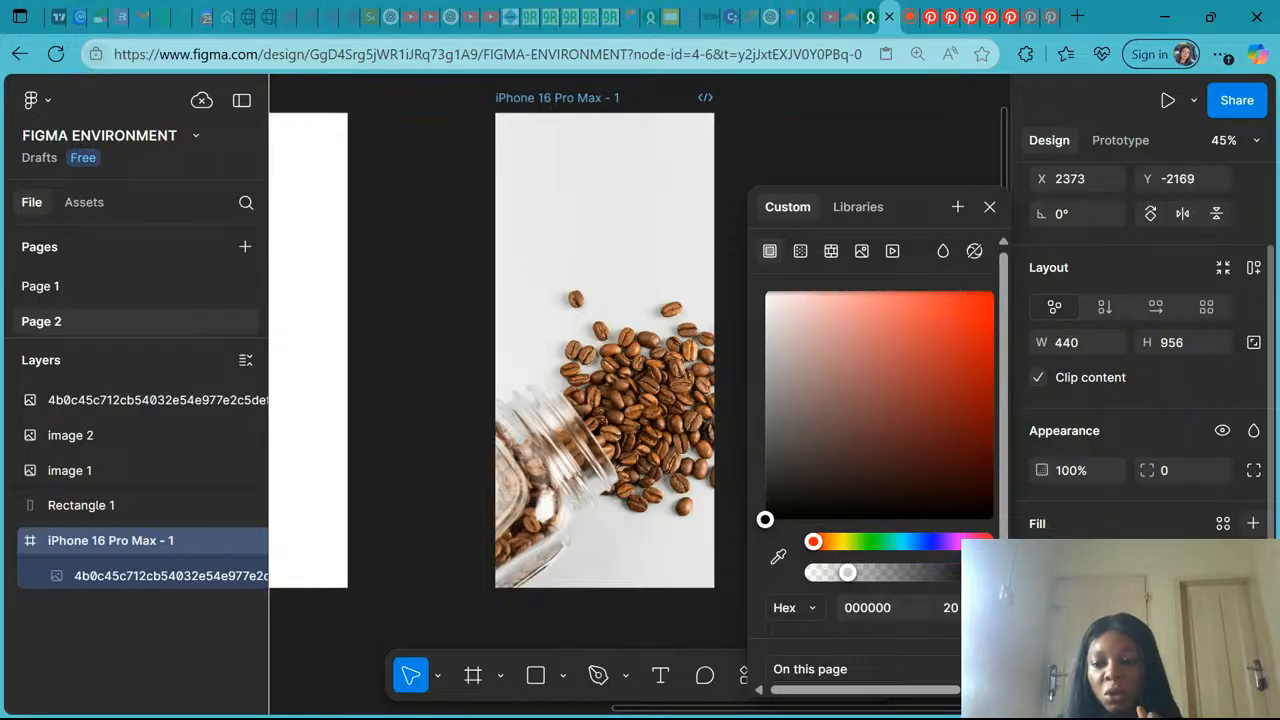
{"action": "key", "text": "Escape"}
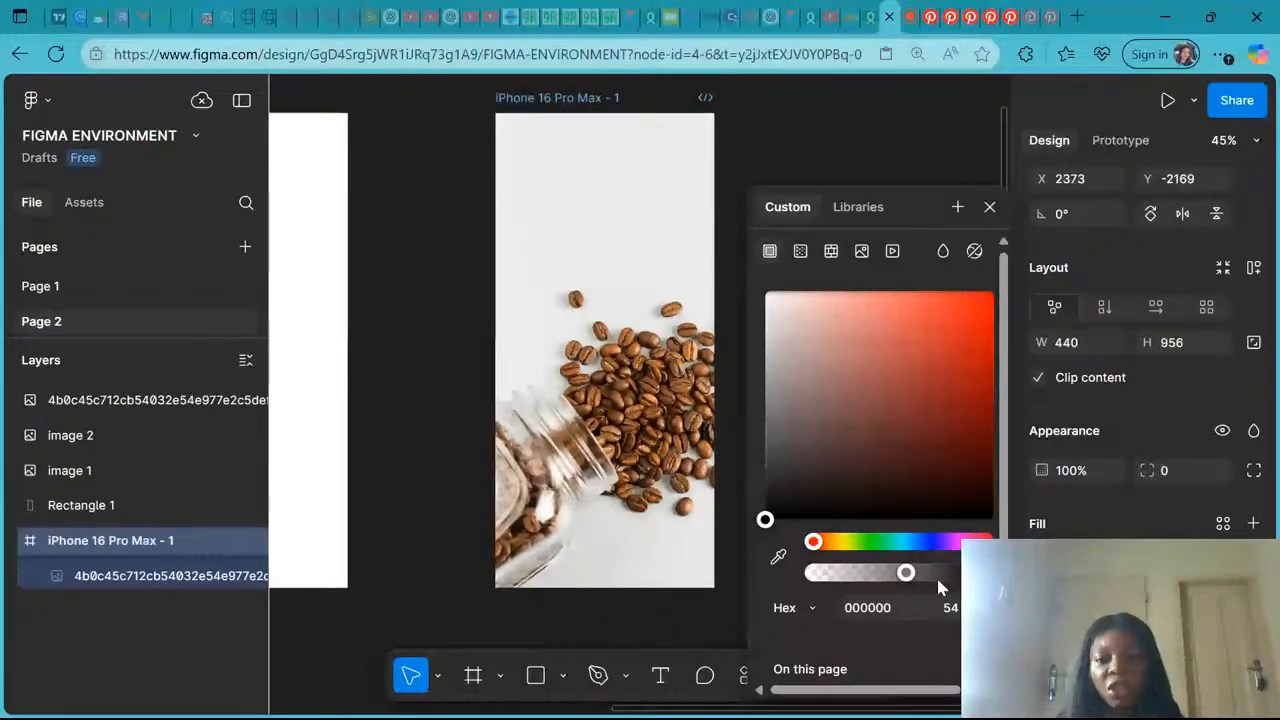
{"action": "left_click_drag", "start_coordinate": [936, 575], "coordinate": [990, 572]}
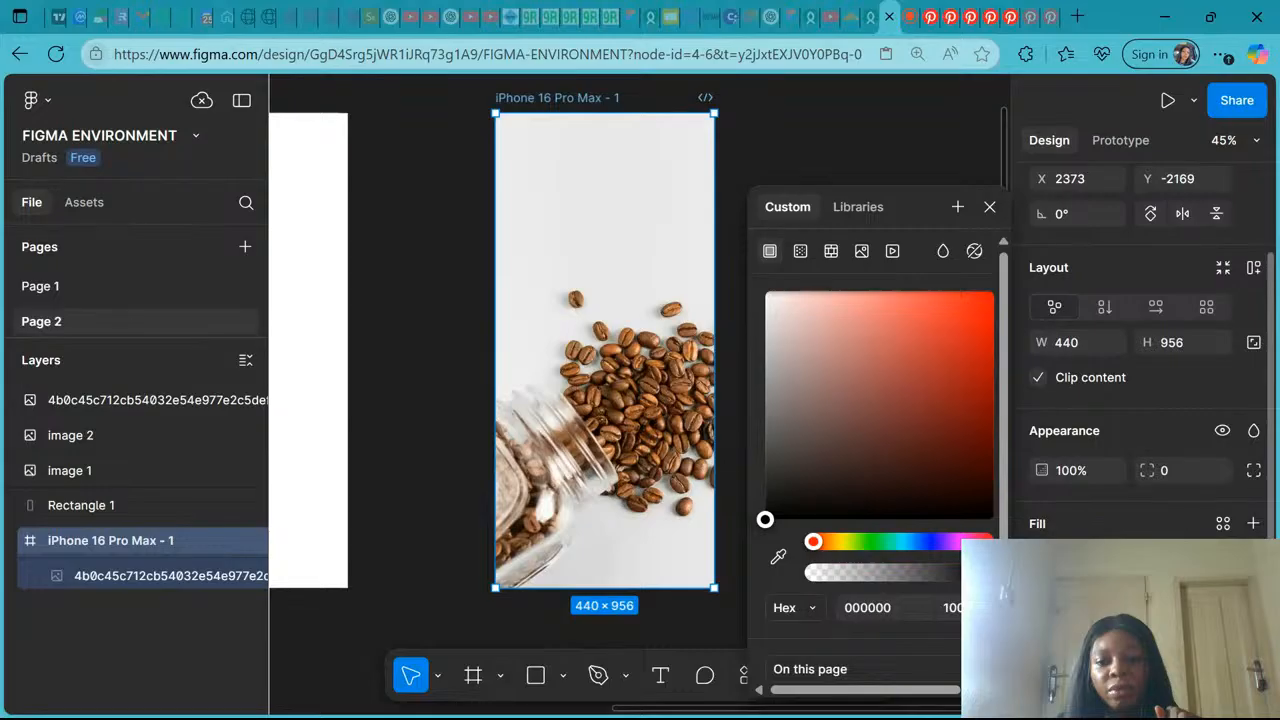
{"action": "key", "text": "Escape"}
Draw a 440 × 956 rectangle over the coffee image, covering the iPhone 16 Pro Max frame, and hide and reshow the frame.
{"action": "left_click", "coordinate": [536, 676]}
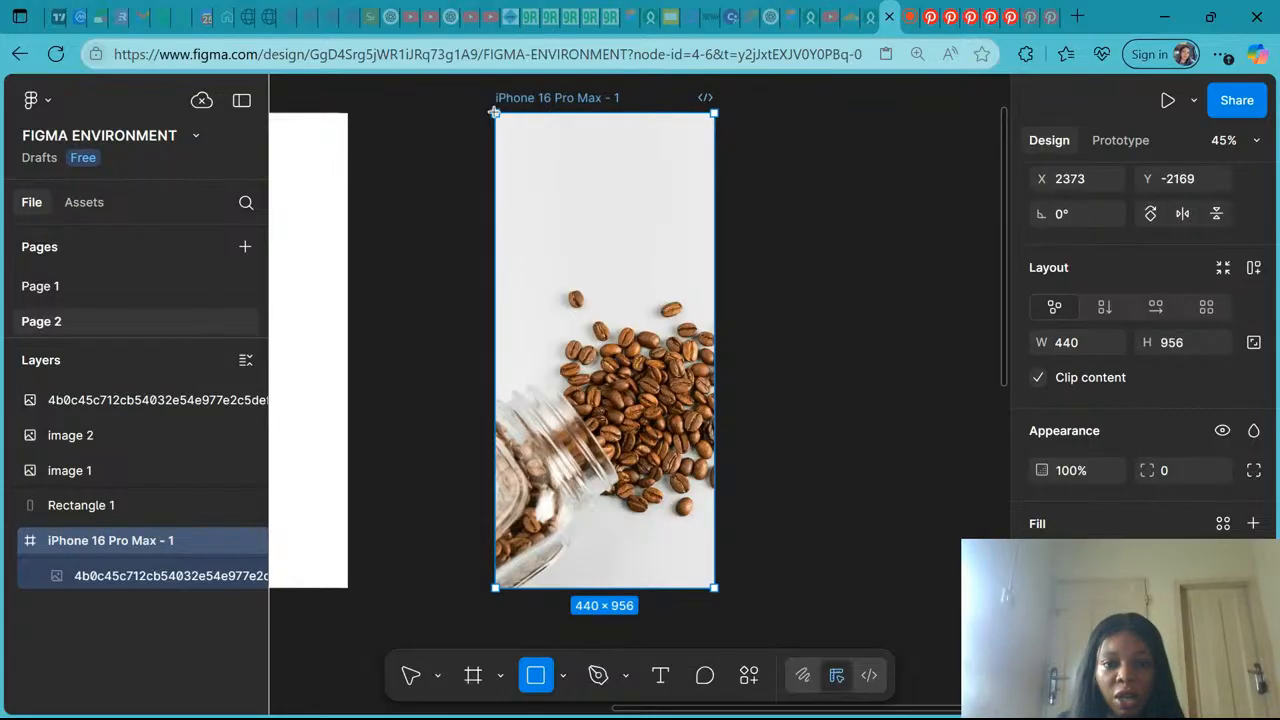
{"action": "left_click_drag", "start_coordinate": [494, 113], "coordinate": [715, 592]}
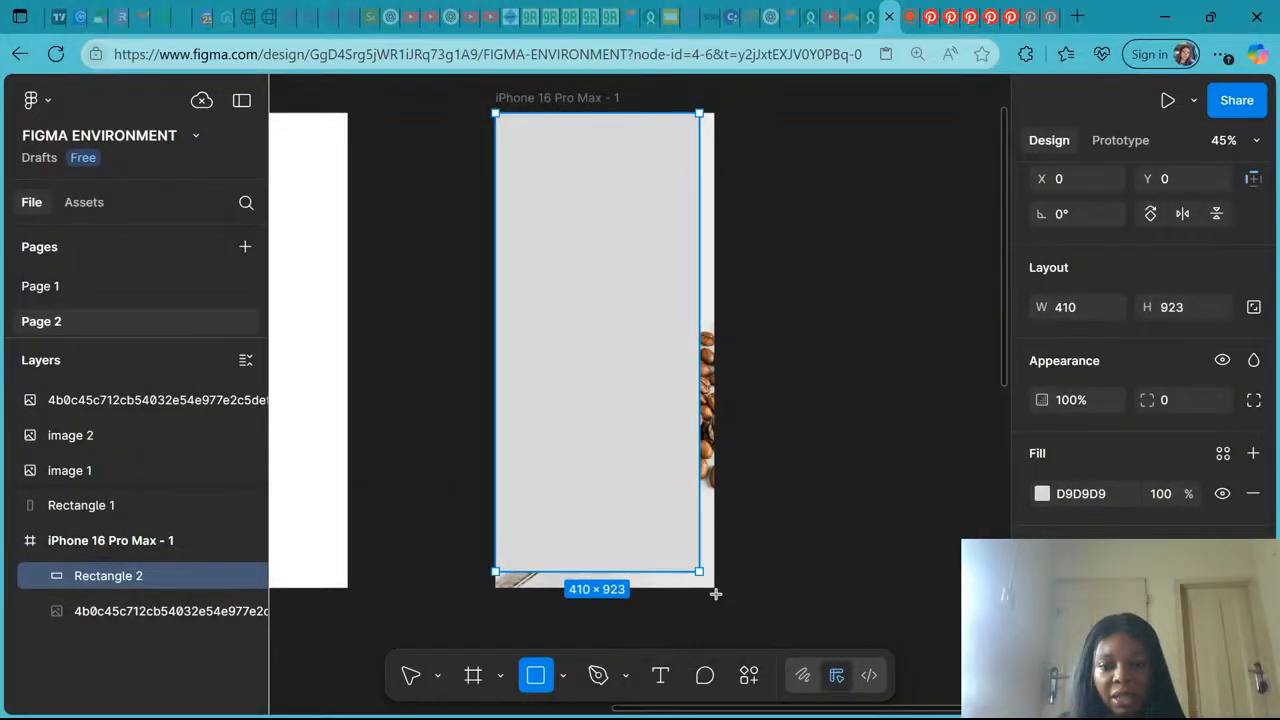
{"action": "left_click_drag", "start_coordinate": [715, 594], "coordinate": [714, 588]}
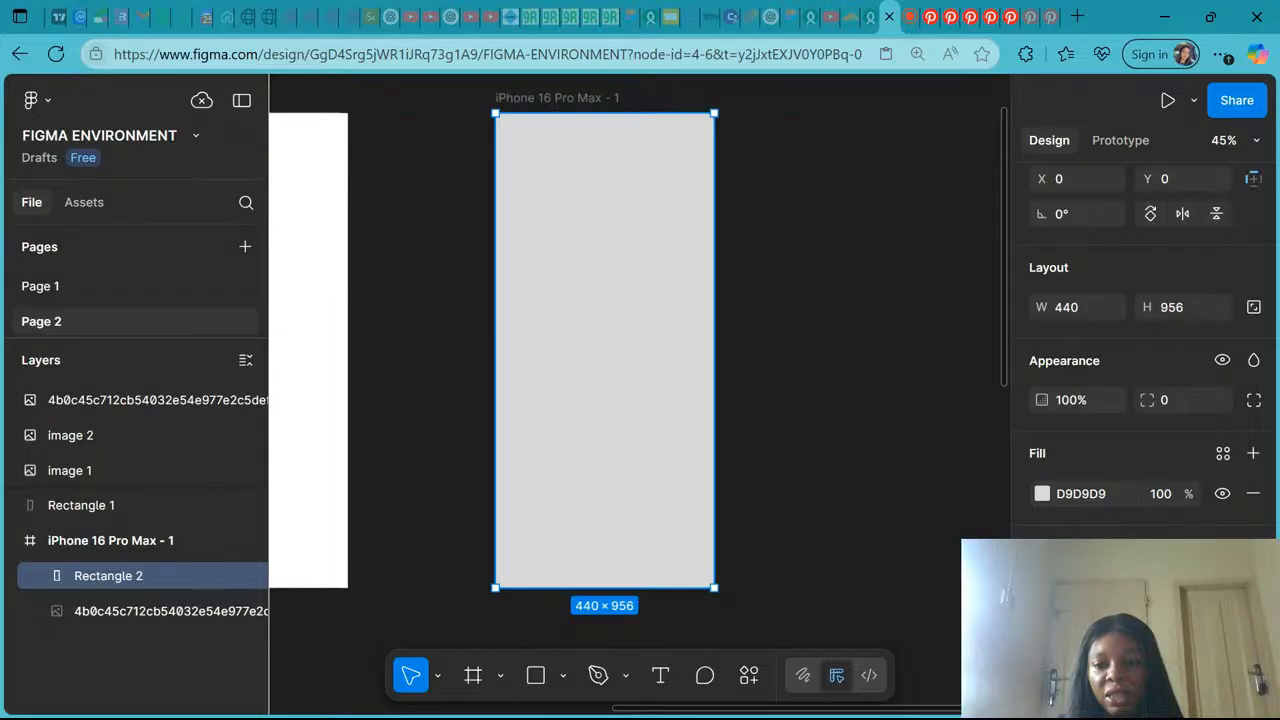
{"action": "left_click", "coordinate": [840, 615]}
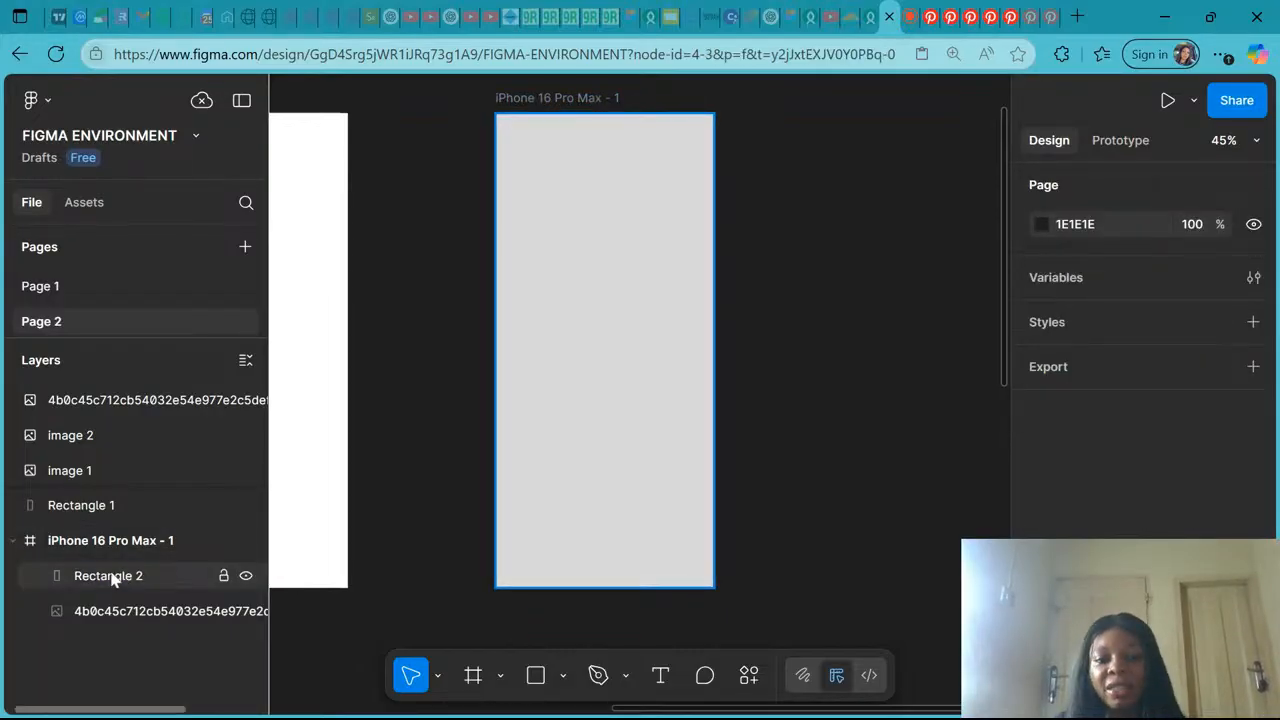
{"action": "left_click", "coordinate": [246, 541]}
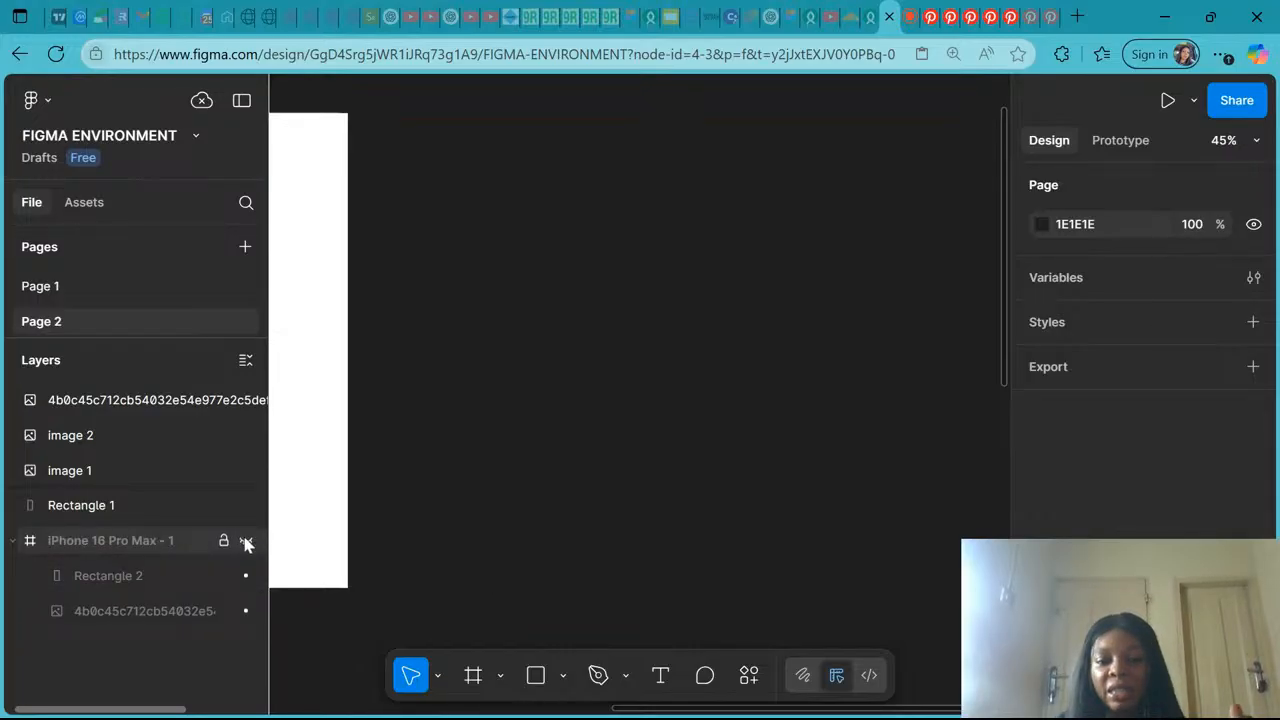
{"action": "left_click", "coordinate": [246, 541]}
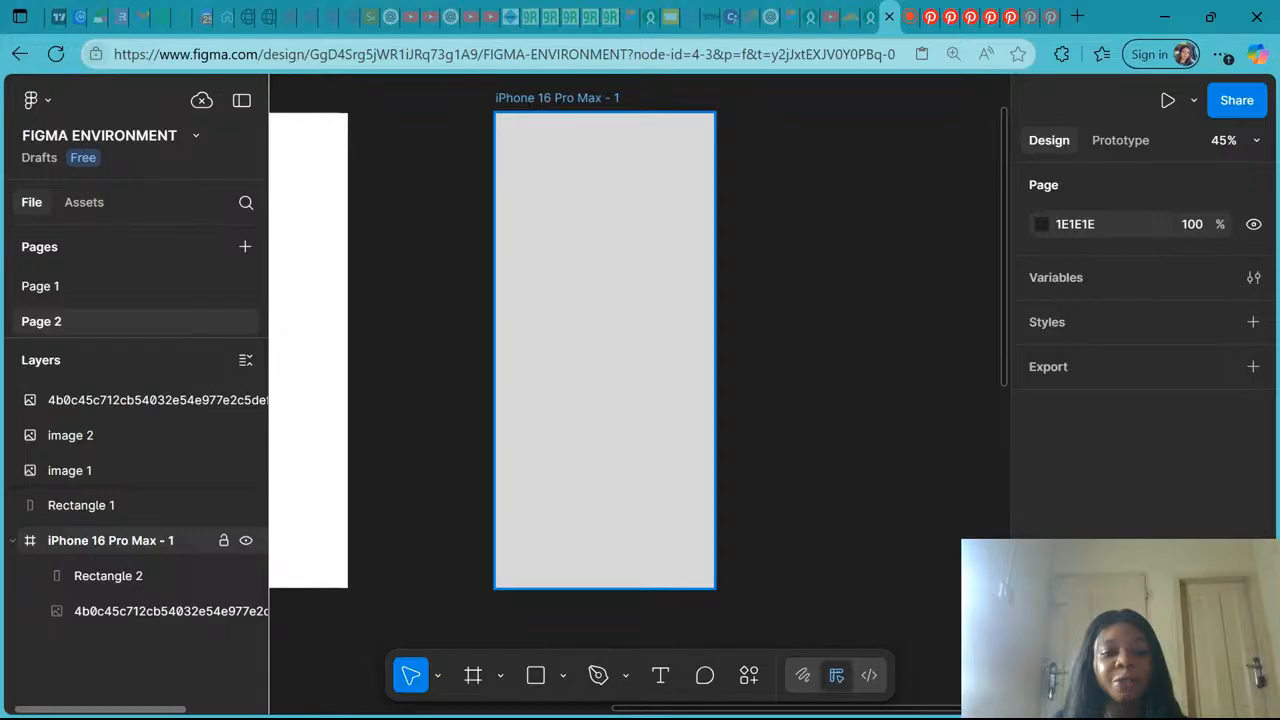
Set the covering rectangle's fill to near-black 131212 at 74% opacity as a dark overlay on the coffee image.
{"action": "left_click", "coordinate": [169, 573]}
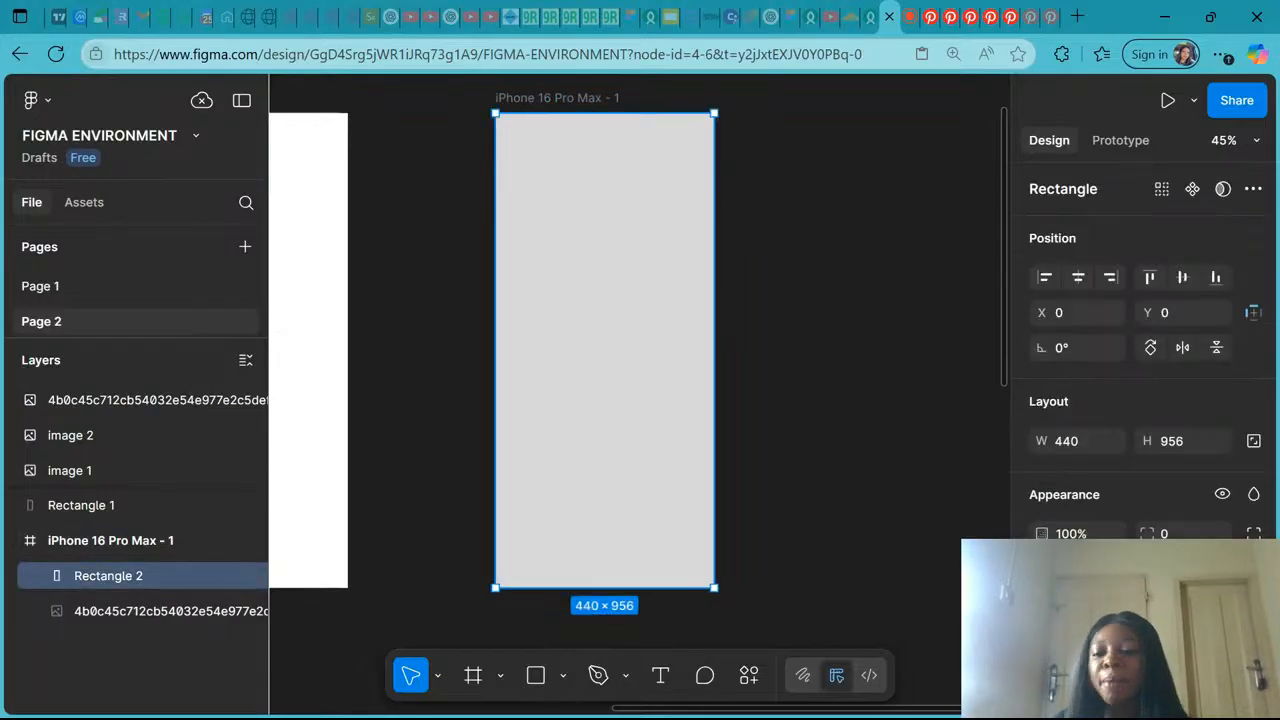
{"action": "left_click", "coordinate": [1045, 628]}
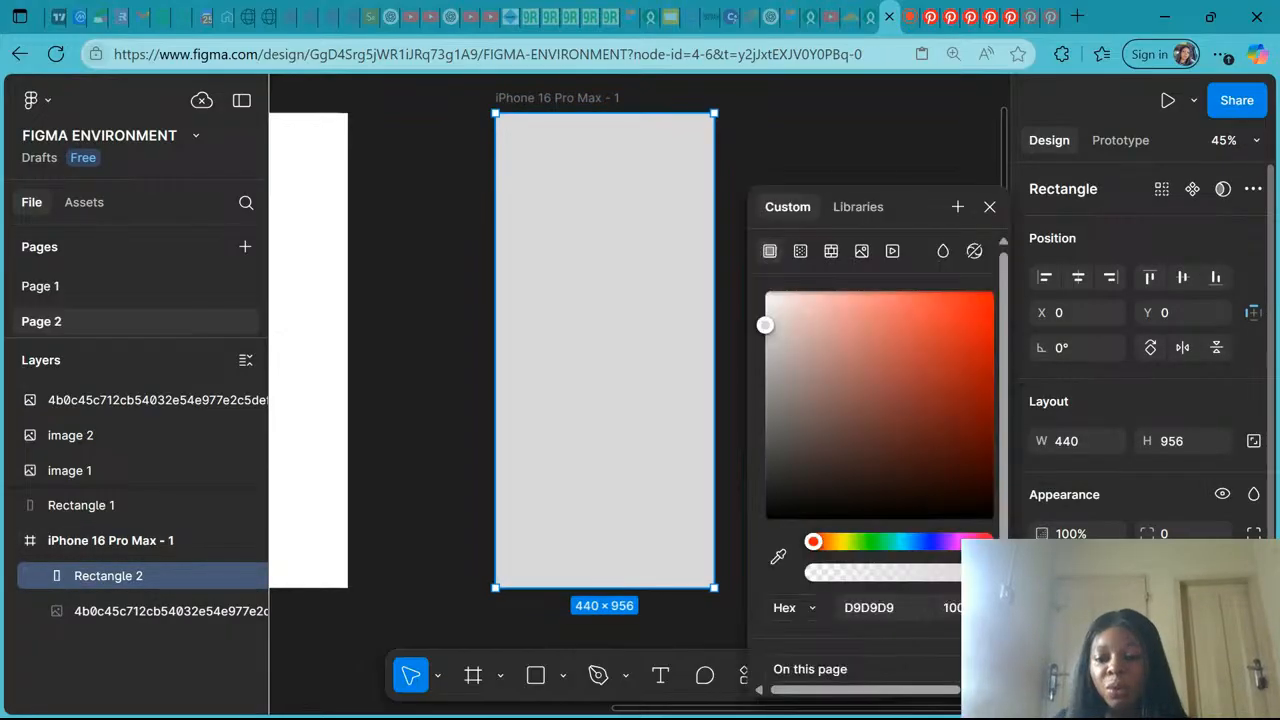
{"action": "left_click", "coordinate": [776, 503]}
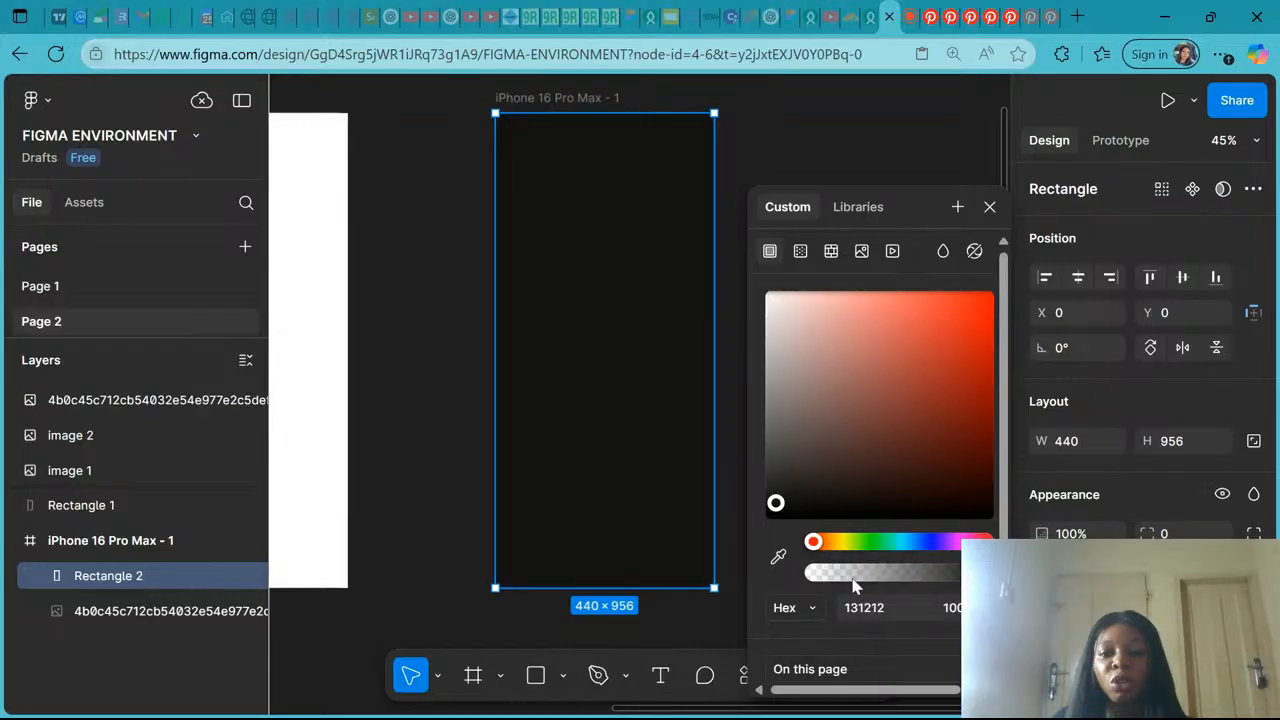
{"action": "left_click", "coordinate": [863, 573]}
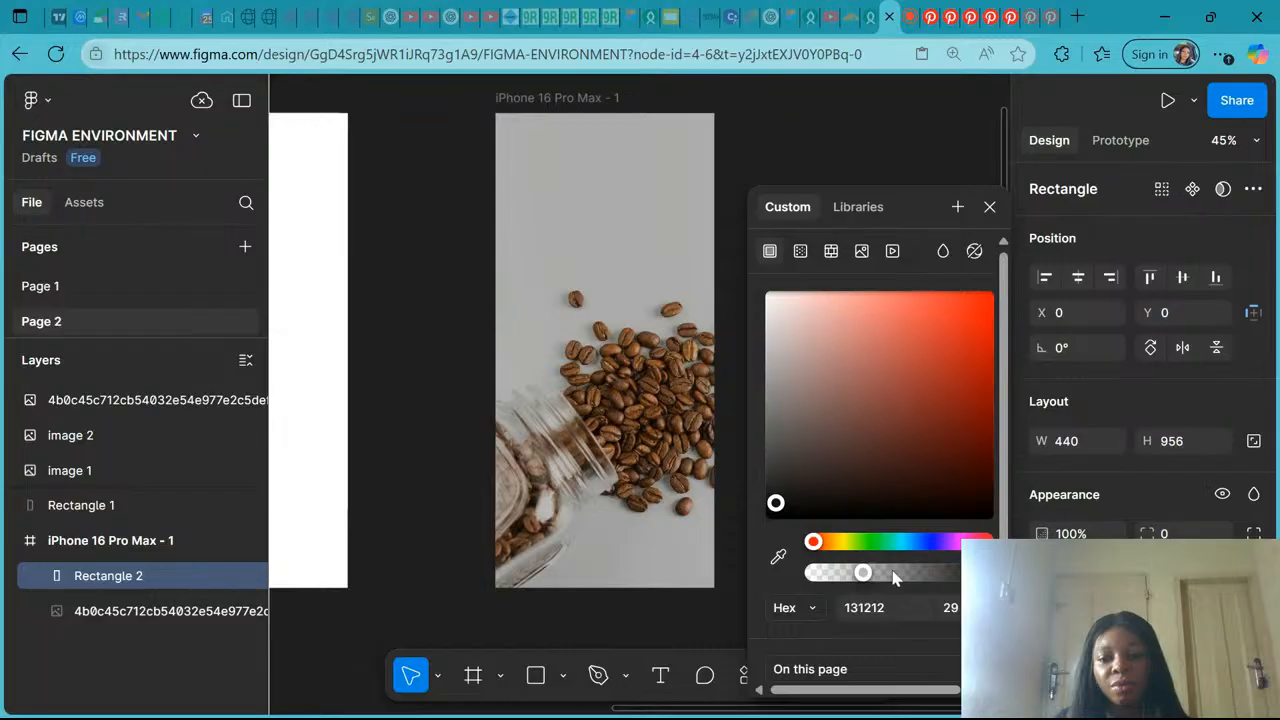
{"action": "left_click", "coordinate": [891, 573]}
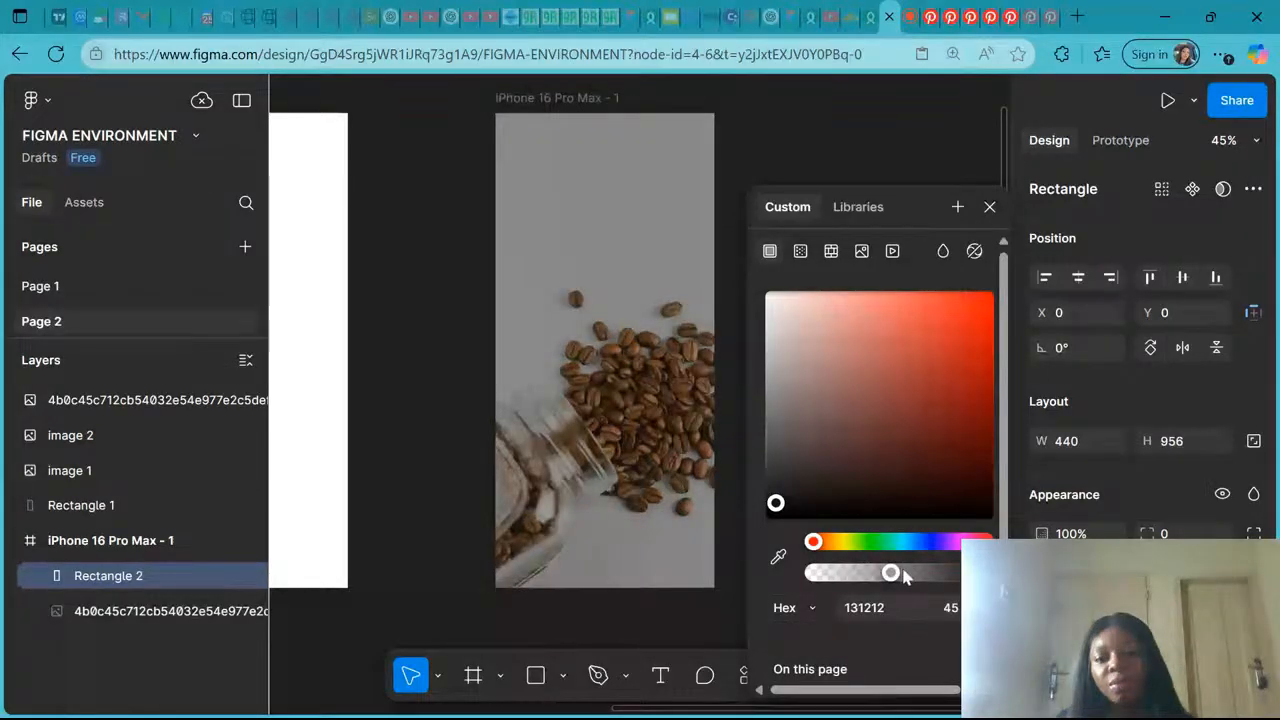
{"action": "left_click_drag", "start_coordinate": [904, 574], "coordinate": [939, 574]}
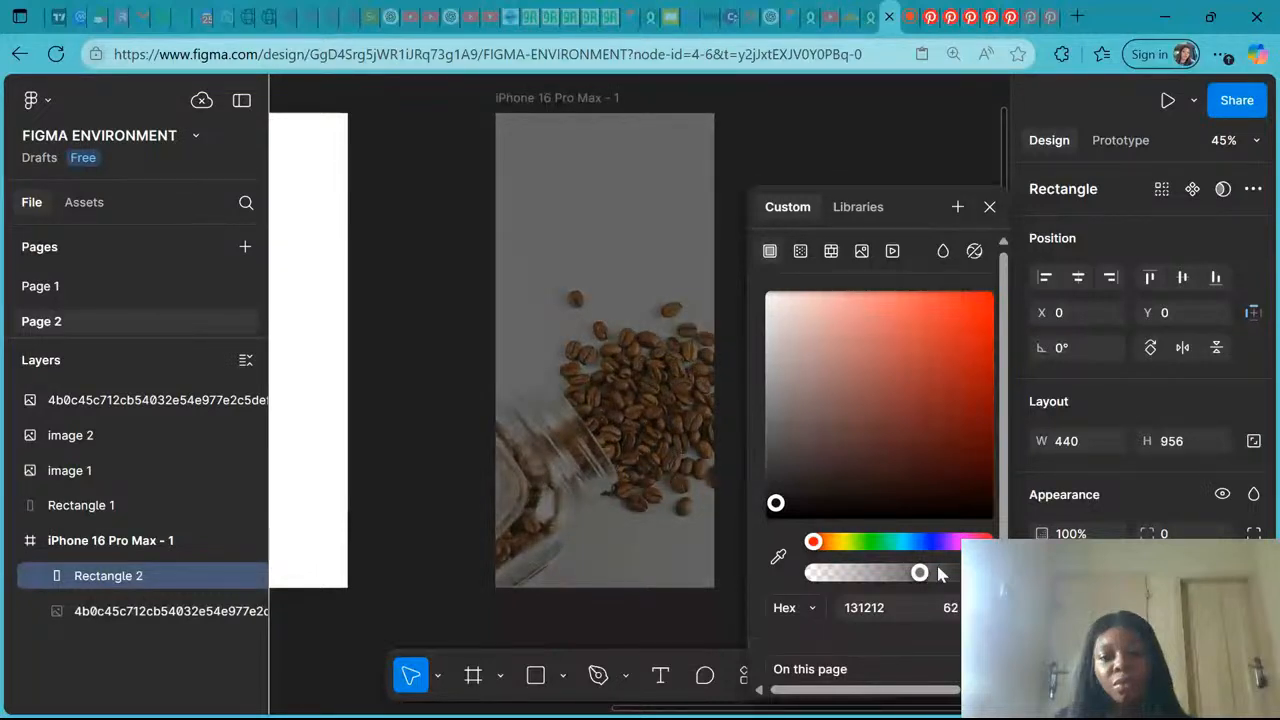
{"action": "left_click", "coordinate": [939, 573]}
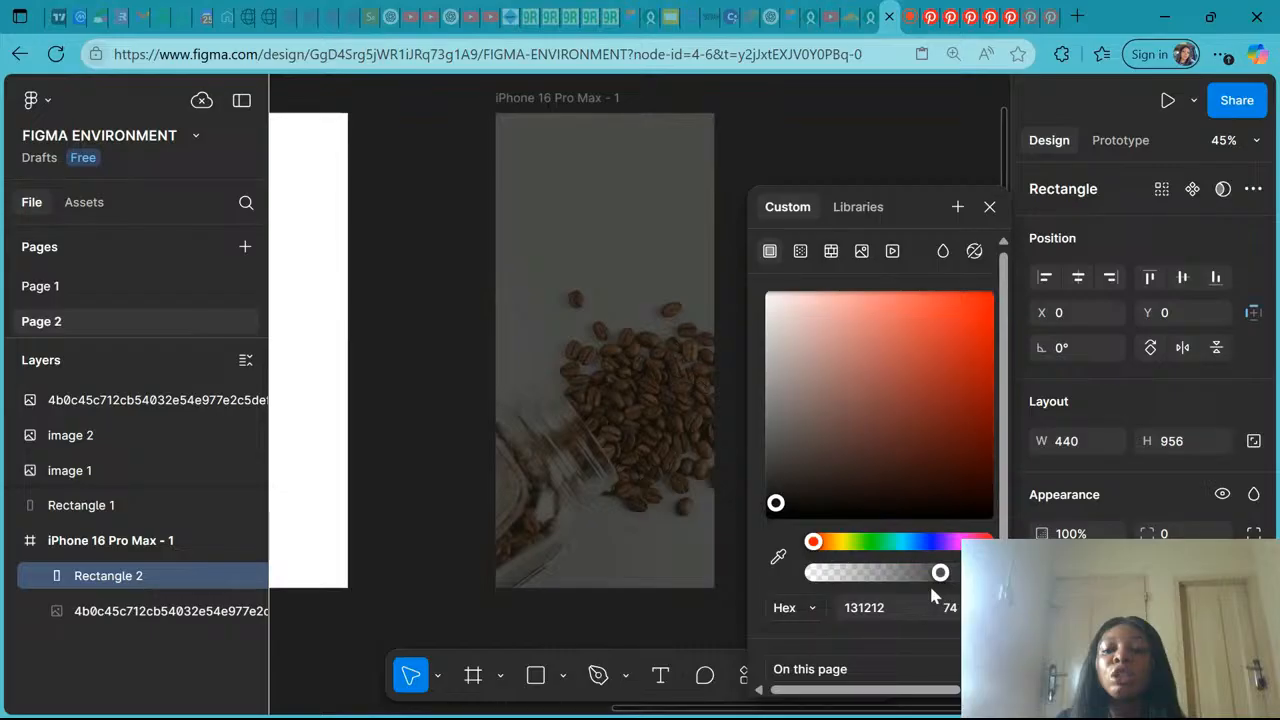
Stack three additional black 000000 fills at 20% opacity on Rectangle 2, the overlay inside the iPhone 16 Pro Max frame.
{"action": "key", "text": "Escape"}
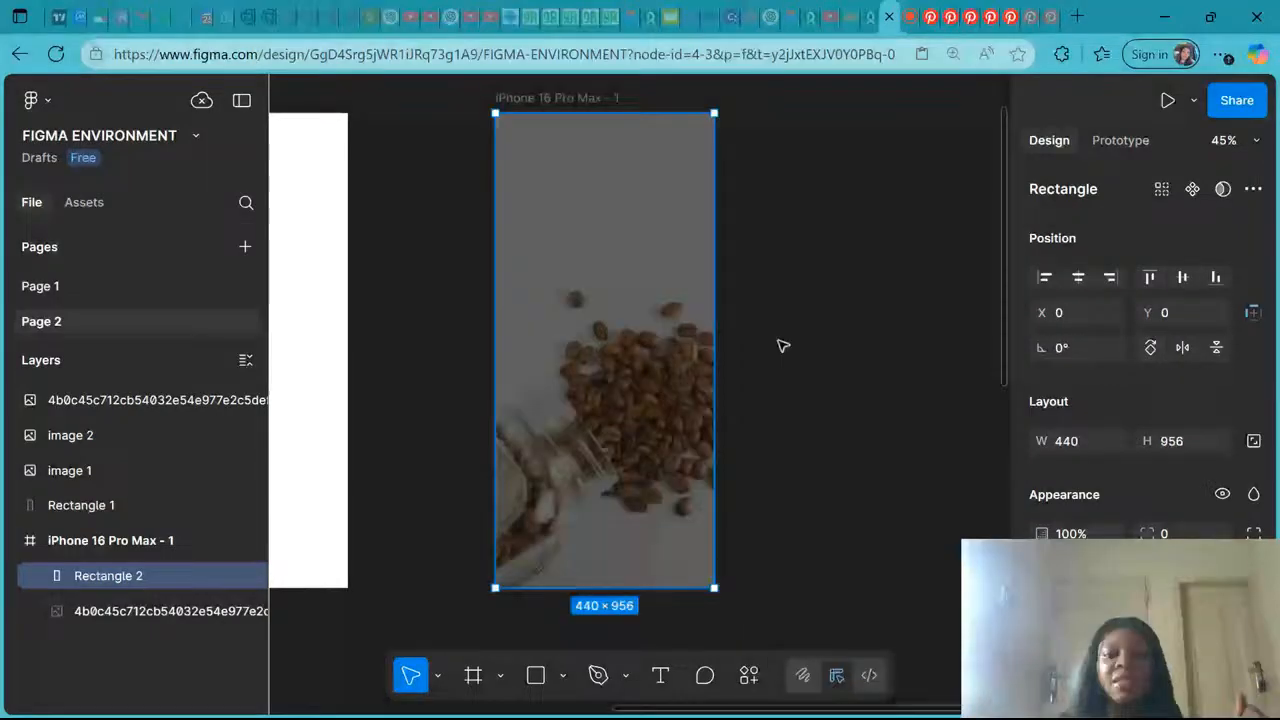
{"action": "left_click", "coordinate": [783, 346]}
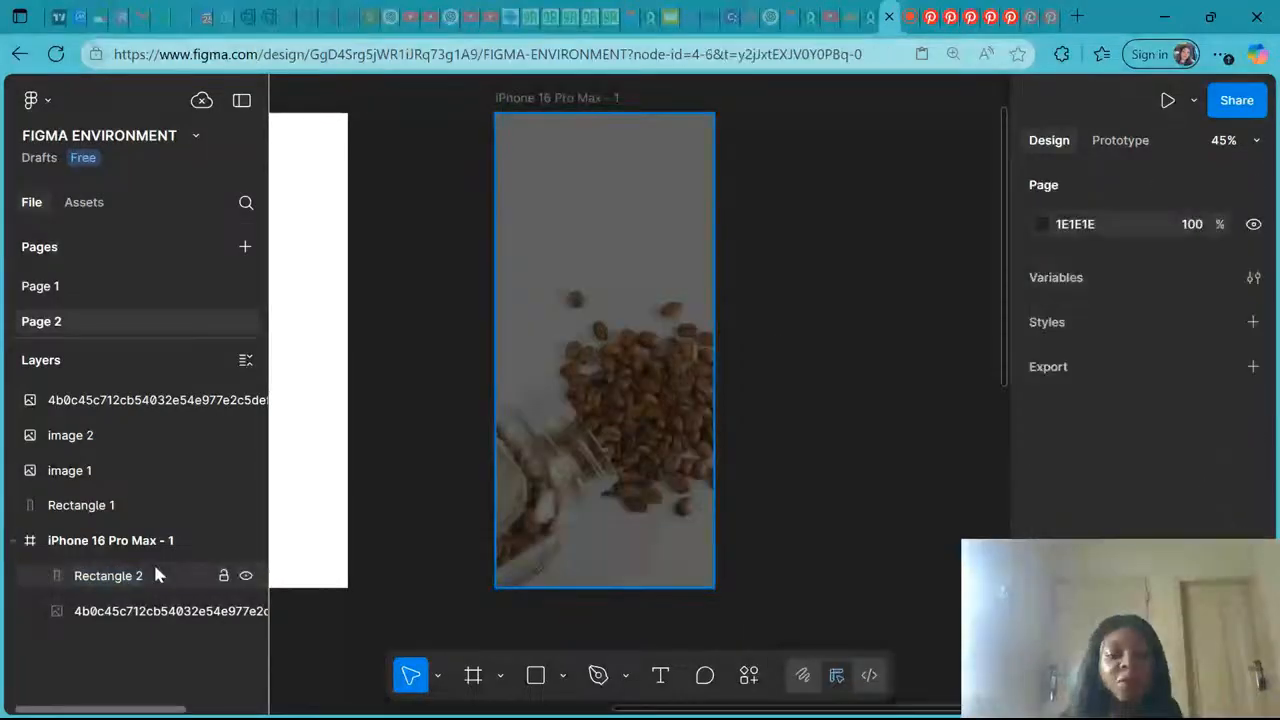
{"action": "left_click", "coordinate": [155, 575]}
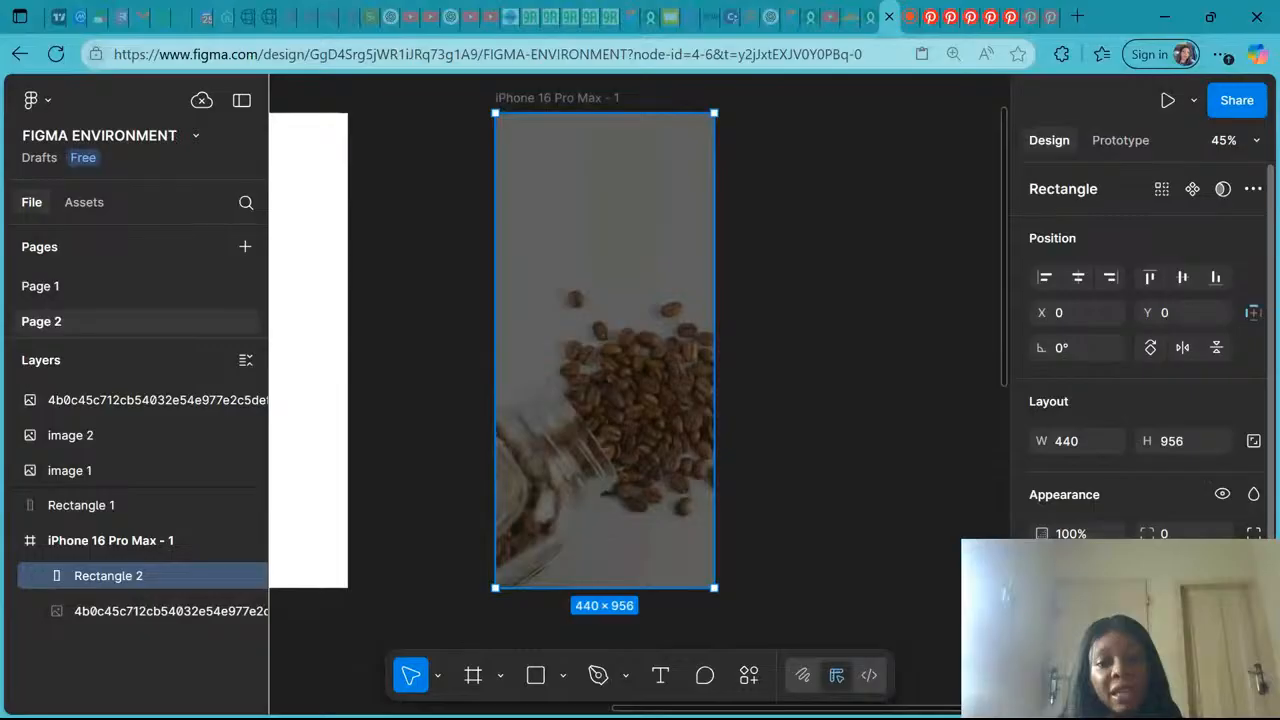
{"action": "left_click", "coordinate": [1253, 588]}
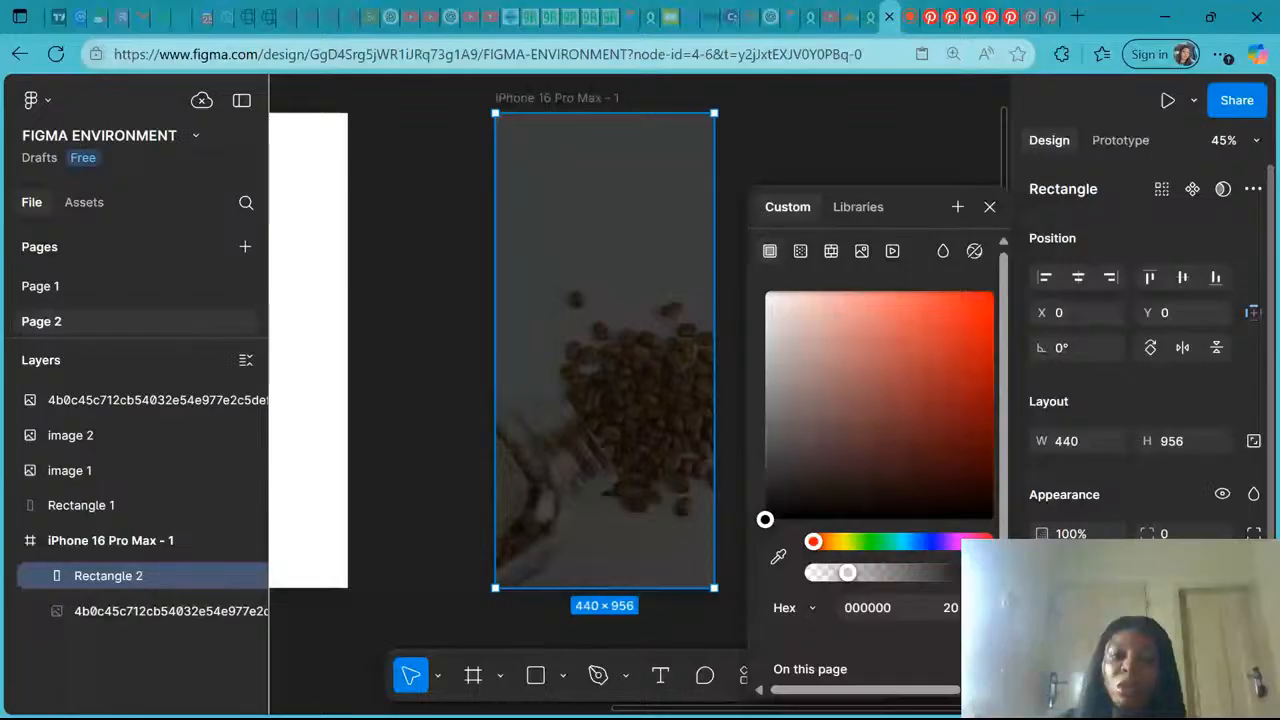
{"action": "scroll", "coordinate": [1140, 400], "scroll_direction": "down", "scroll_amount": 2}
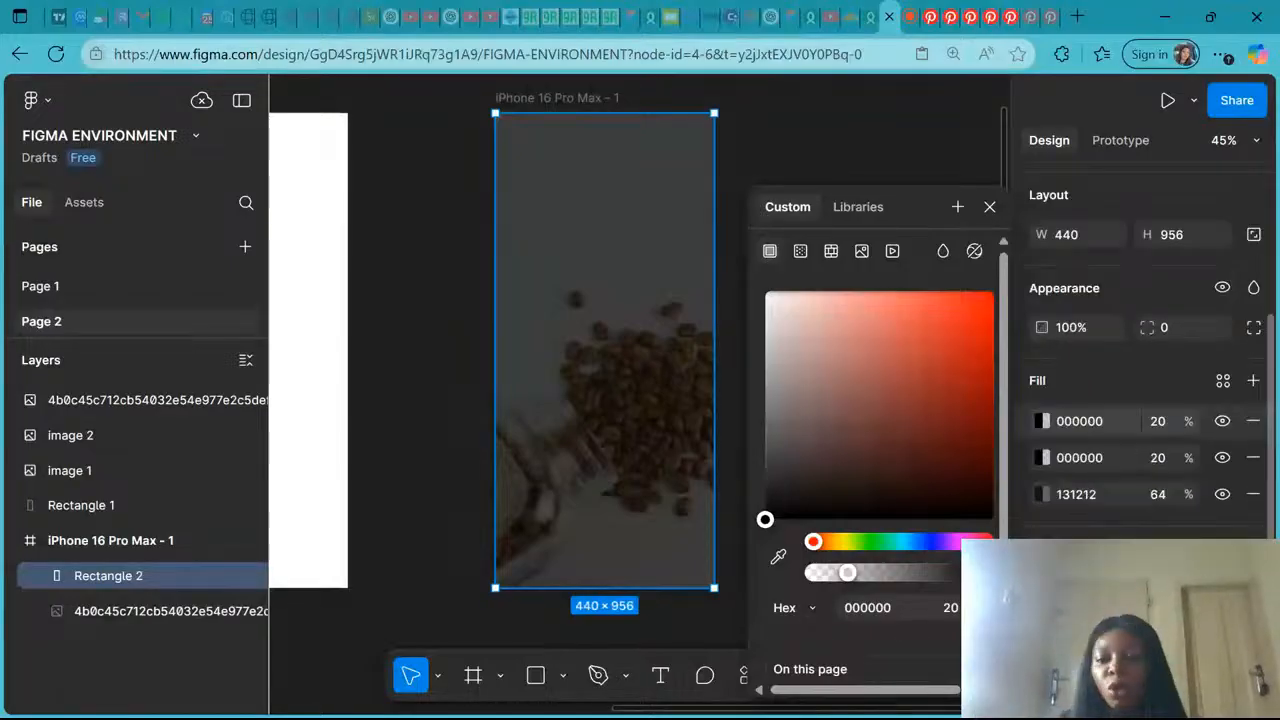
{"action": "left_click", "coordinate": [1253, 381]}
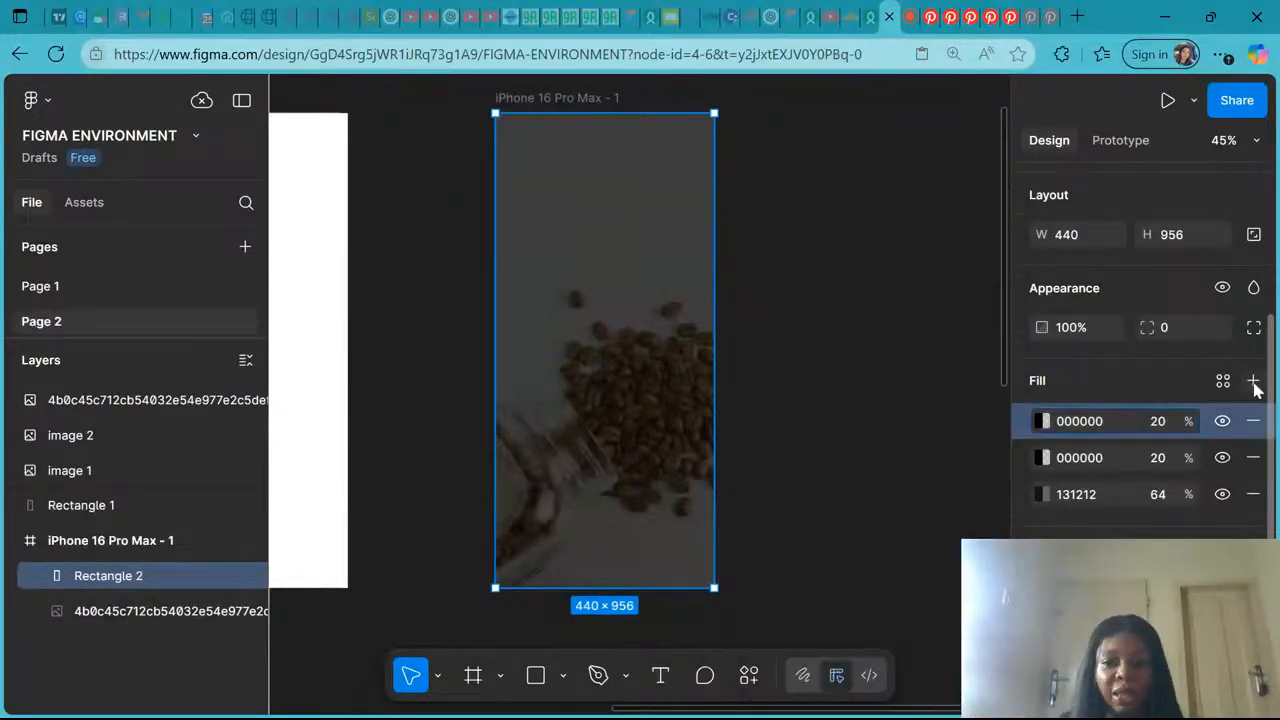
{"action": "left_click", "coordinate": [1253, 381]}
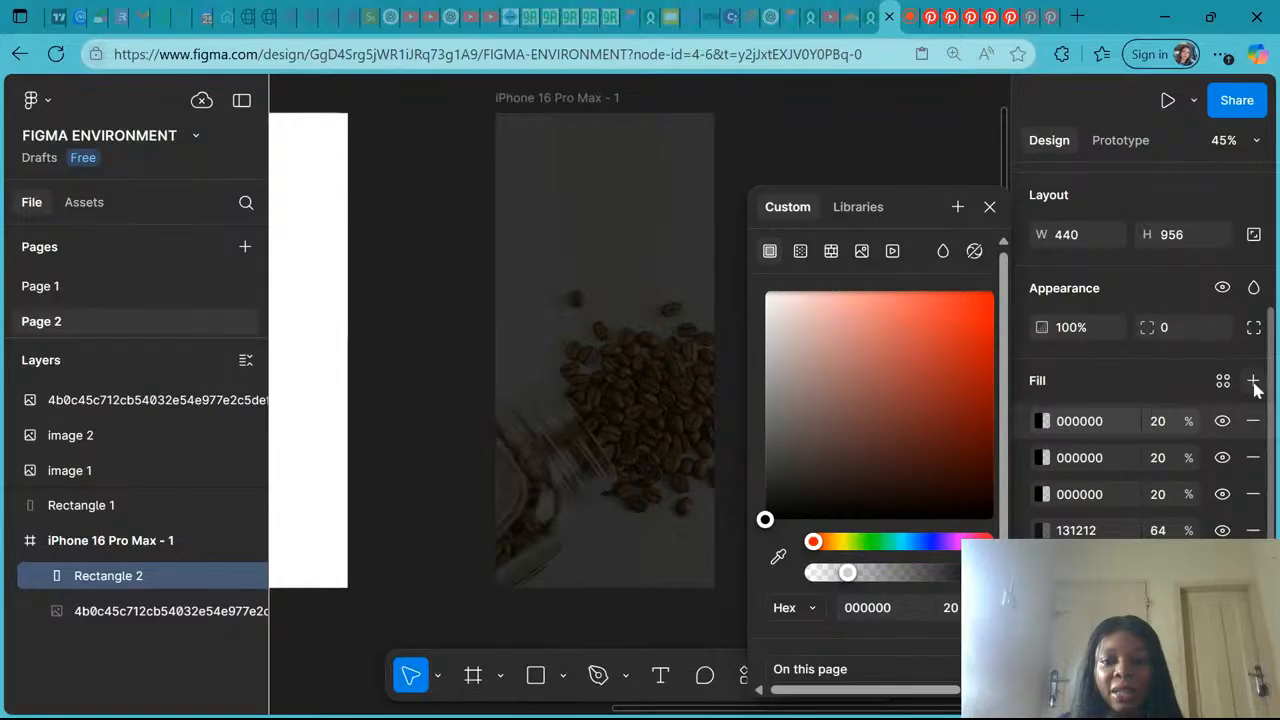
{"action": "left_click", "coordinate": [1254, 383]}
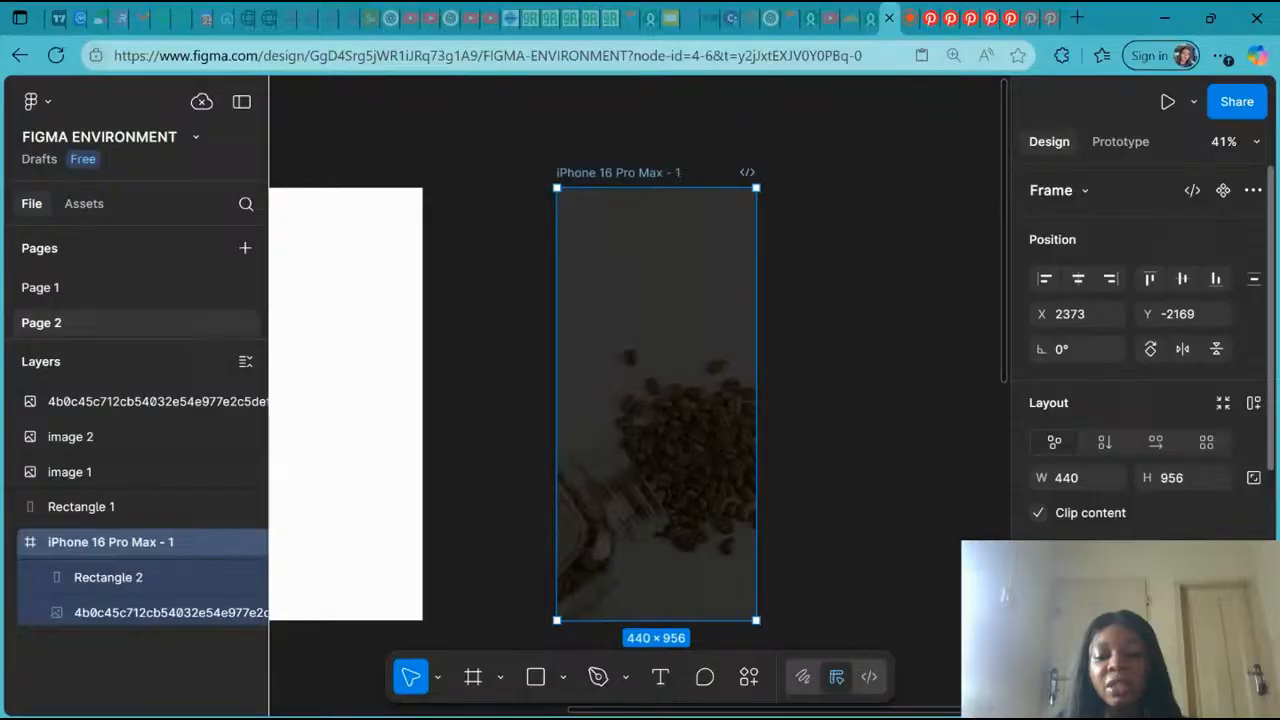
{"action": "left_click", "coordinate": [791, 231]}
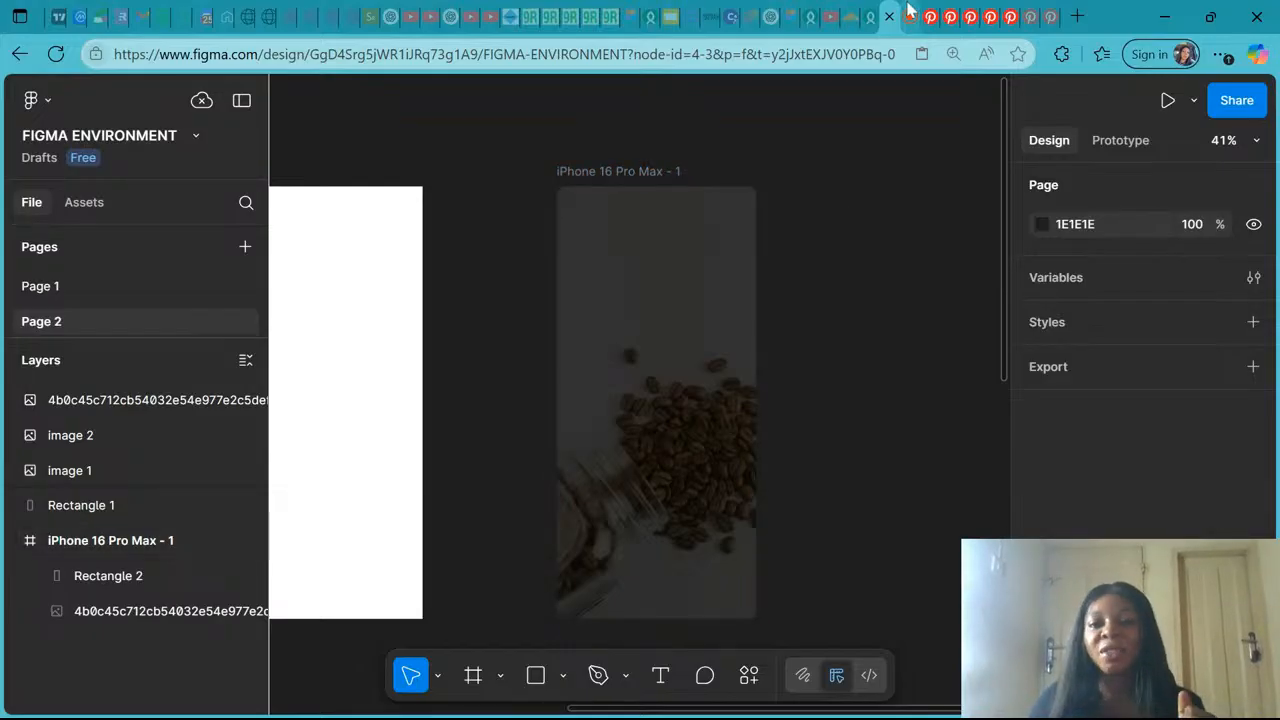
Switch to YouTube Studio to read the livestream chat and return to the Figma design file.
{"action": "left_click", "coordinate": [909, 17]}
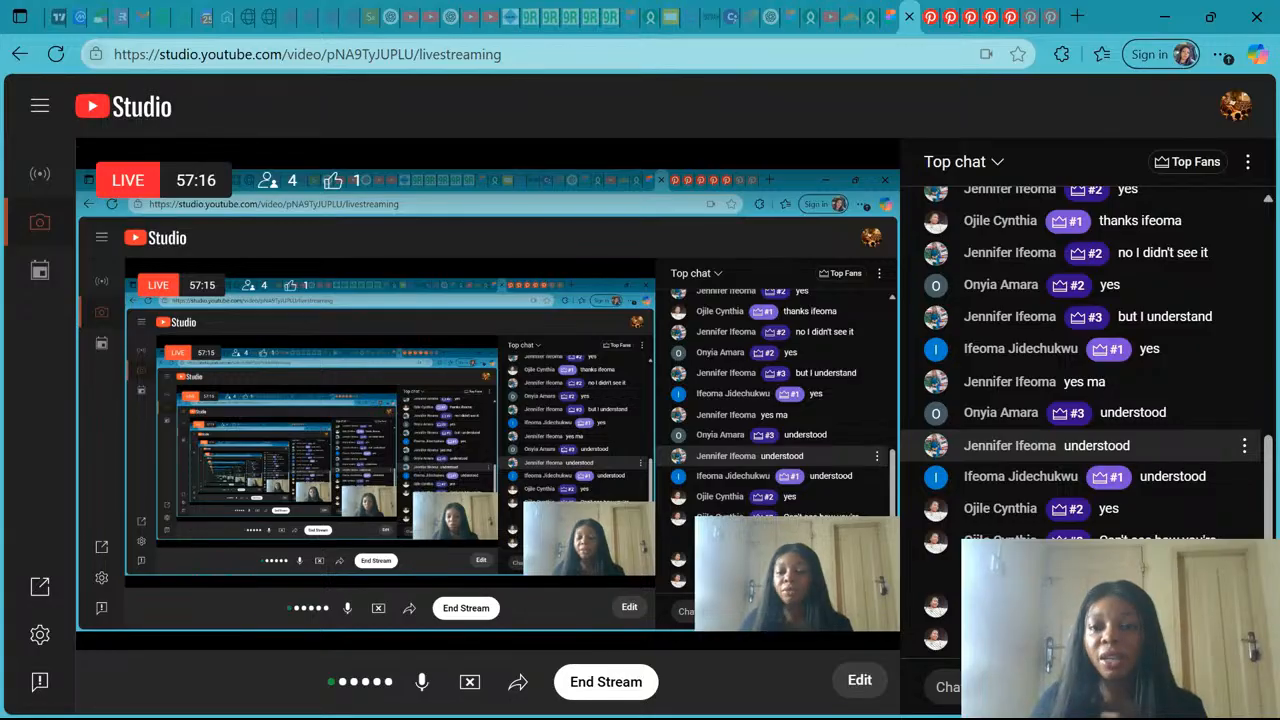
{"action": "left_click", "coordinate": [896, 8]}
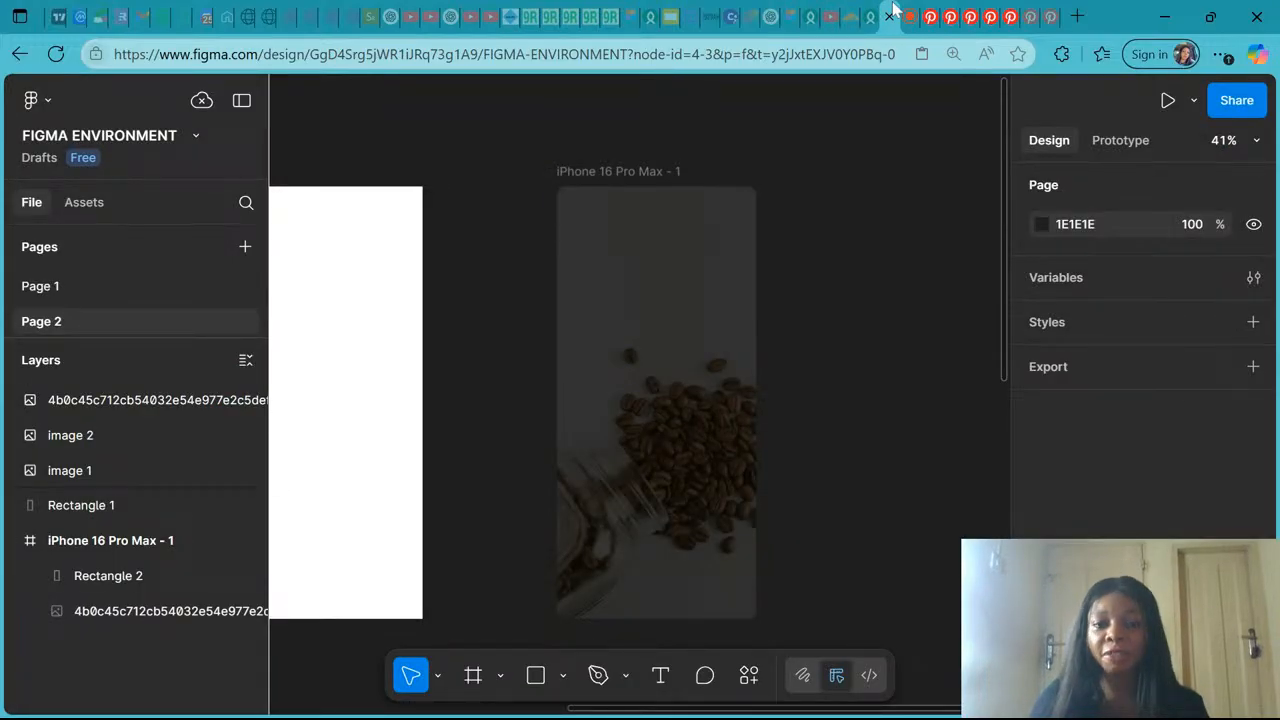
Remove the three 20% black 000000 fills from Rectangle 2, leaving only its 131212 fill.
{"action": "left_click", "coordinate": [127, 580]}
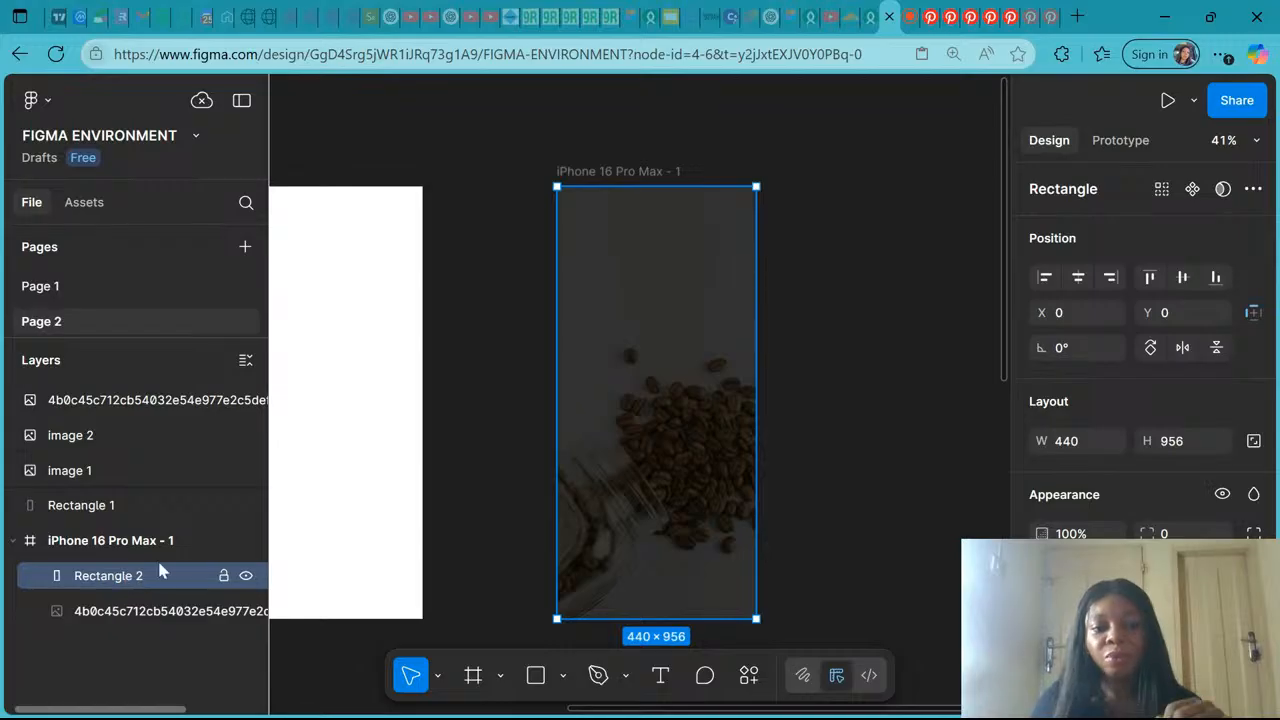
{"action": "scroll", "coordinate": [1041, 515], "scroll_direction": "down", "scroll_amount": 3}
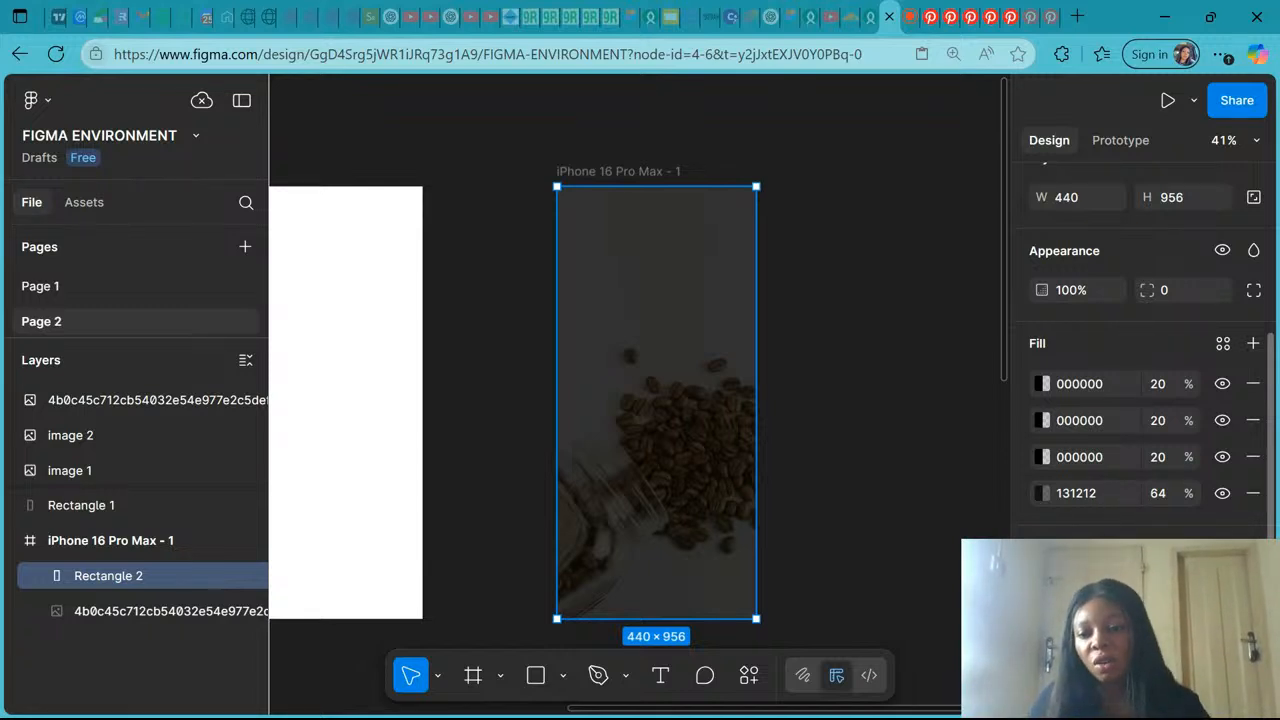
{"action": "left_click", "coordinate": [1253, 383]}
{"action": "left_click", "coordinate": [1253, 383]}
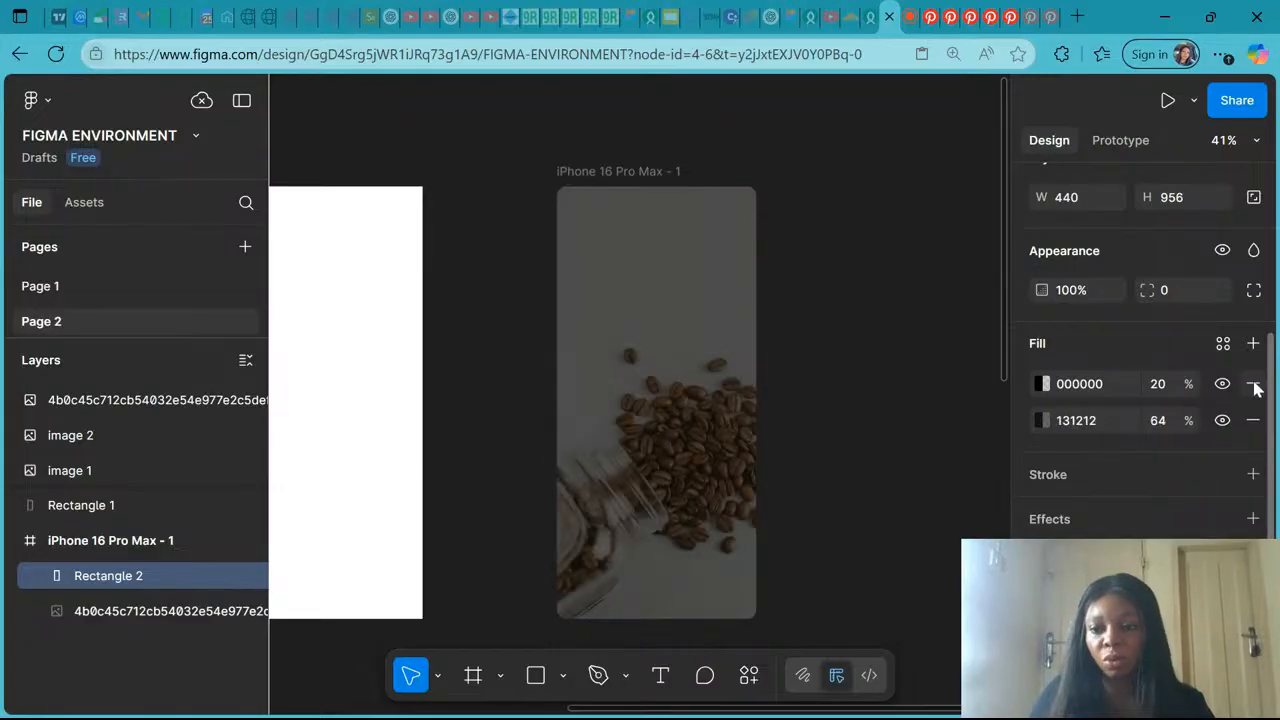
{"action": "left_click", "coordinate": [1253, 383]}
Set the remaining fill of Rectangle 2 to light grey D9D9D9 at 100% opacity.
{"action": "left_click", "coordinate": [1076, 384]}
{"action": "type", "text": "d9d"}
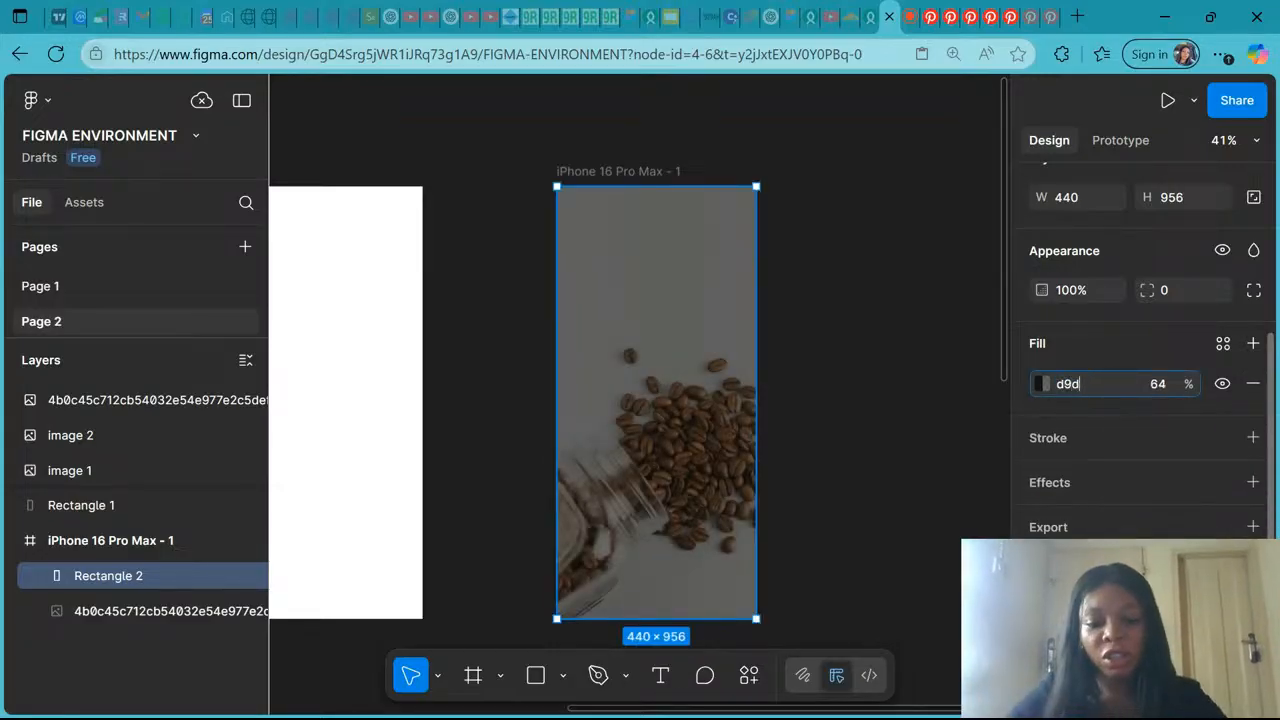
{"action": "type", "text": "9d9"}
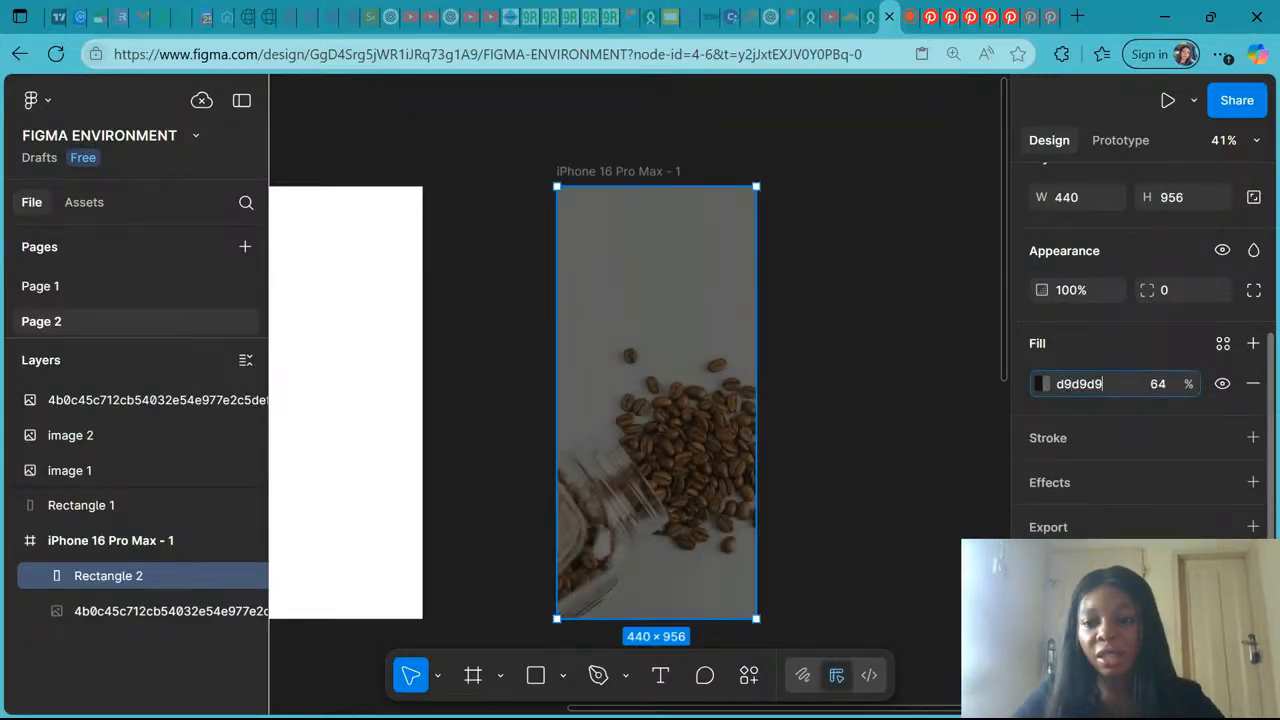
{"action": "key", "text": "Return"}
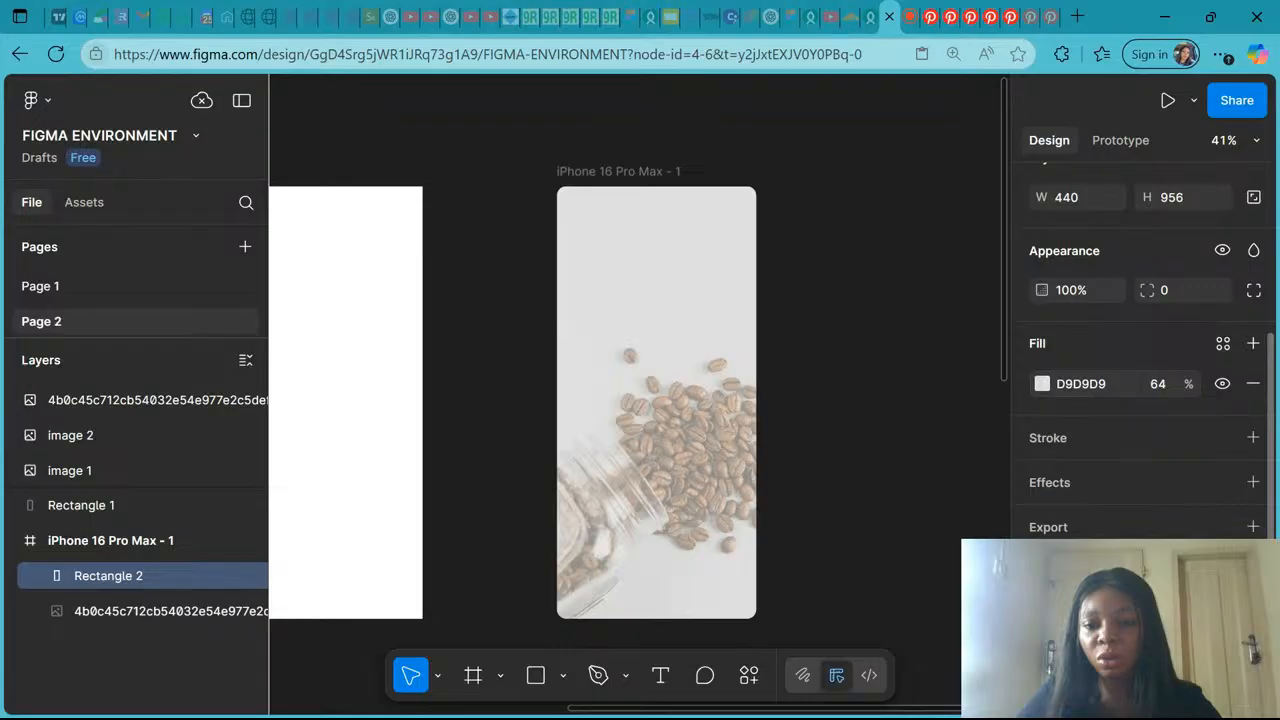
{"action": "left_click", "coordinate": [1172, 383]}
{"action": "type", "text": "100"}
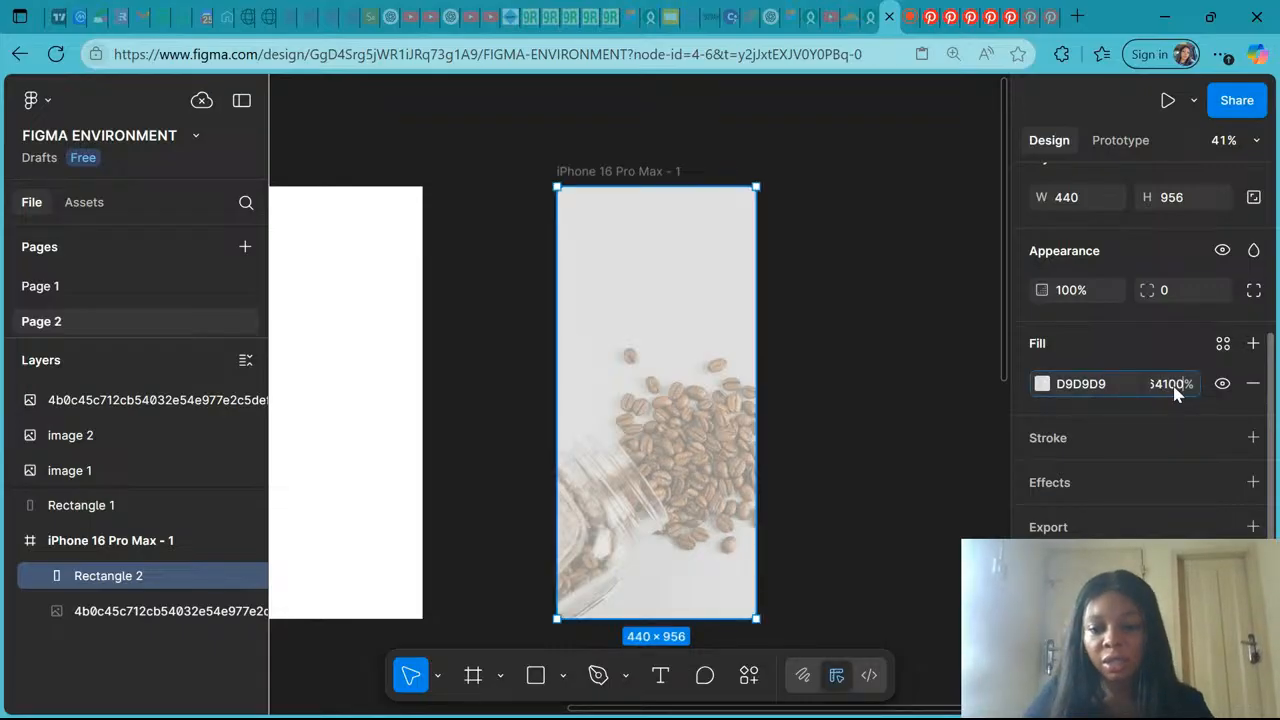
{"action": "key", "text": "Return"}
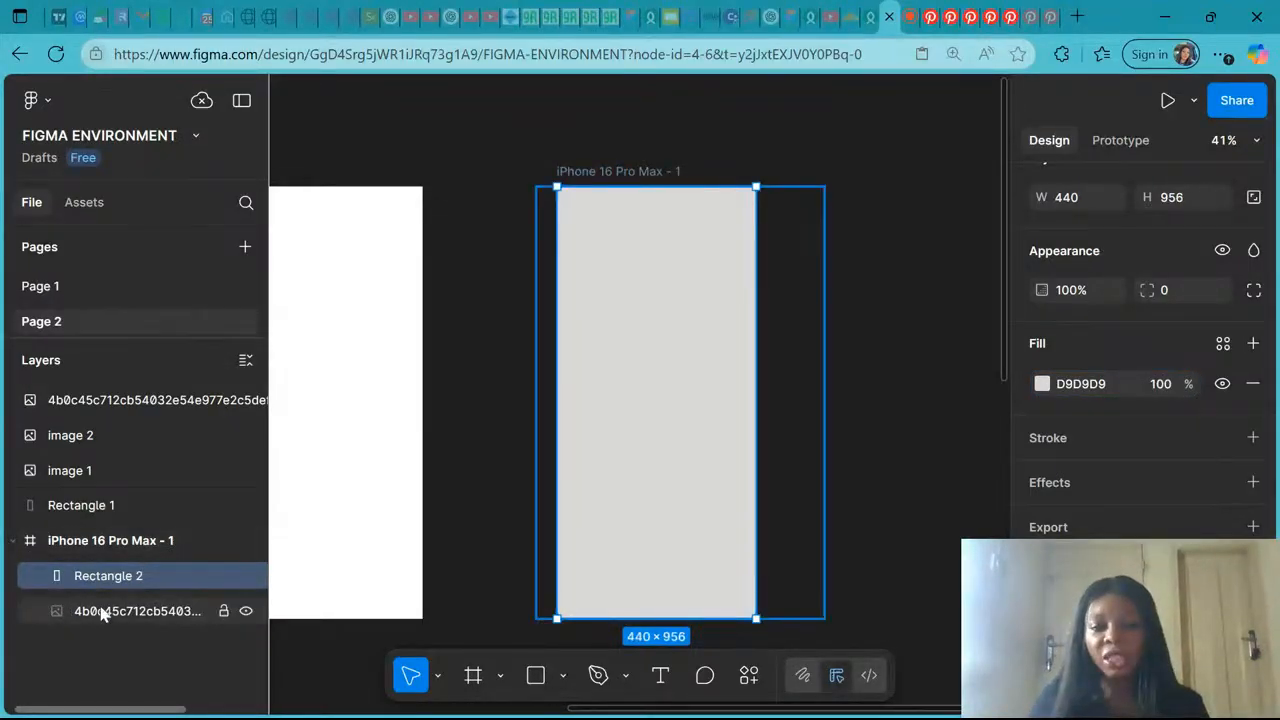
Move Rectangle 2 below the coffee image in the frame's layer order and back above it.
{"action": "mouse_move", "coordinate": [103, 614]}
{"action": "left_mouse_down"}
{"action": "mouse_move", "coordinate": [77, 571]}
{"action": "mouse_move", "coordinate": [110, 627]}
{"action": "left_mouse_up"}
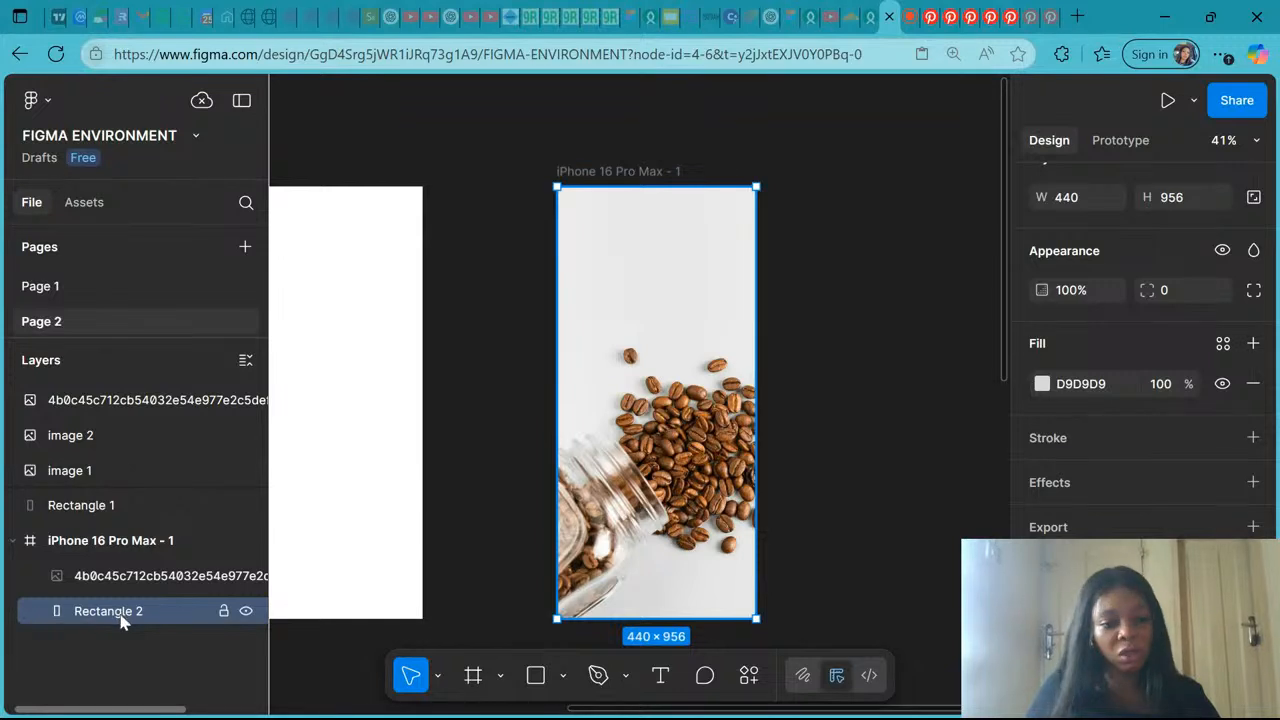
{"action": "left_click_drag", "start_coordinate": [122, 612], "coordinate": [118, 576]}
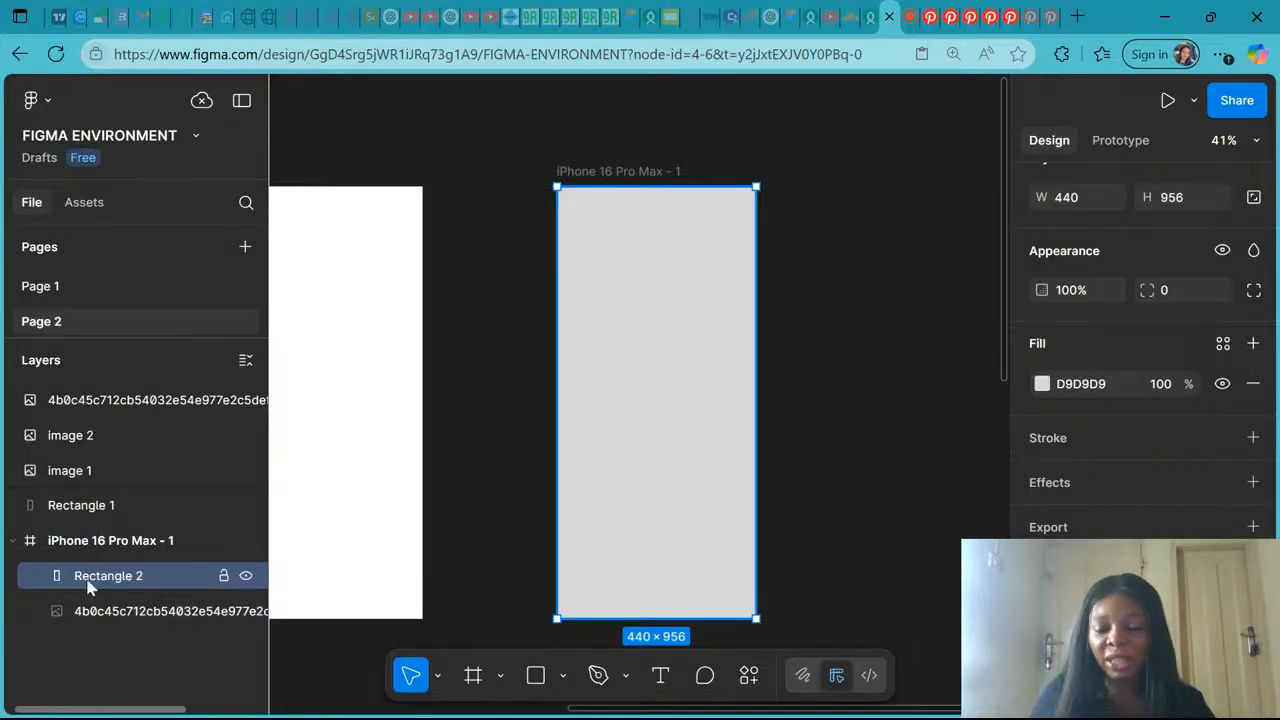
Change the fill of Rectangle 2 to black 000000 at 43% opacity over the coffee image.
{"action": "left_click", "coordinate": [1043, 385]}
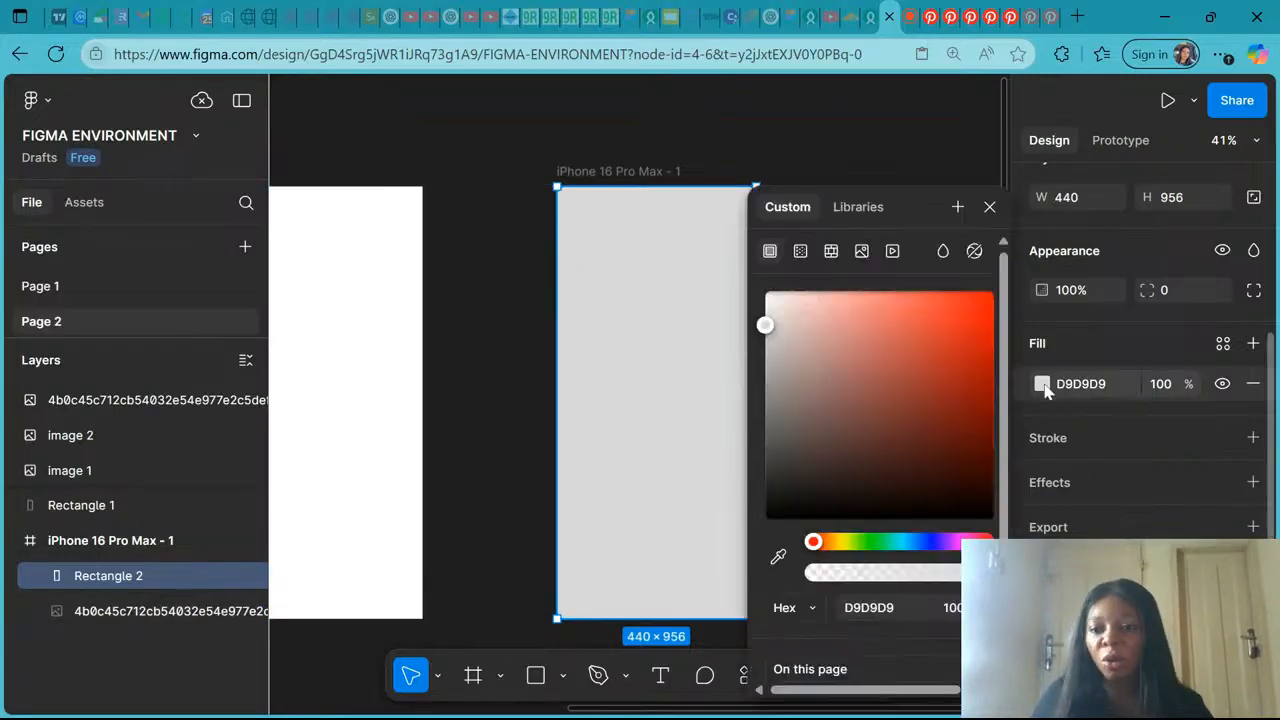
{"action": "left_click", "coordinate": [1043, 385]}
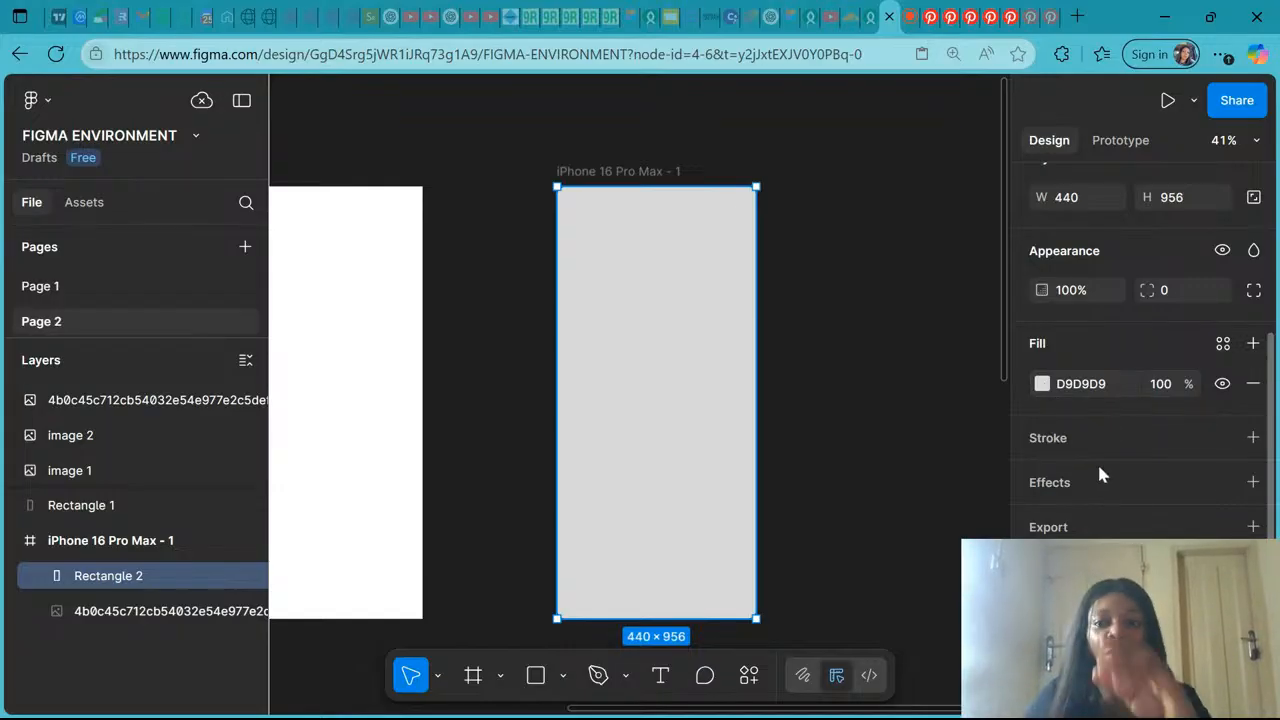
{"action": "left_click", "coordinate": [1043, 385]}
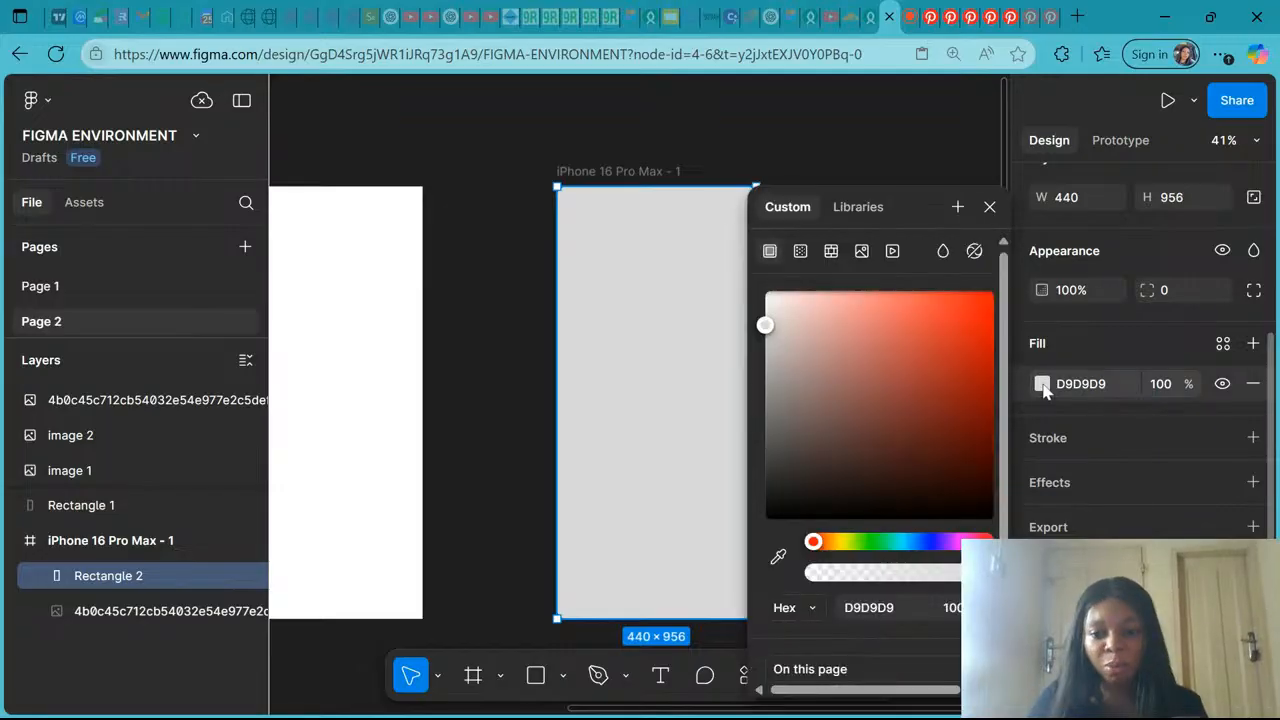
{"action": "left_click", "coordinate": [776, 489]}
{"action": "left_click_drag", "start_coordinate": [776, 489], "coordinate": [766, 548]}
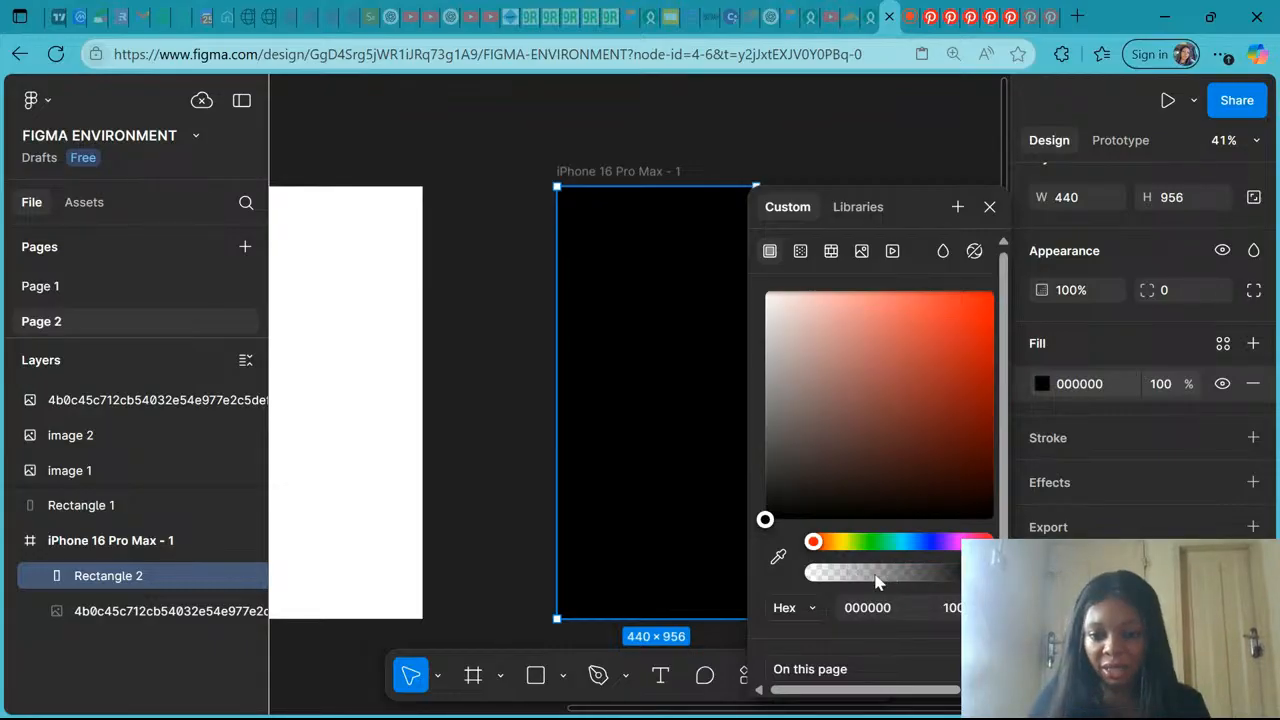
{"action": "left_click", "coordinate": [876, 574]}
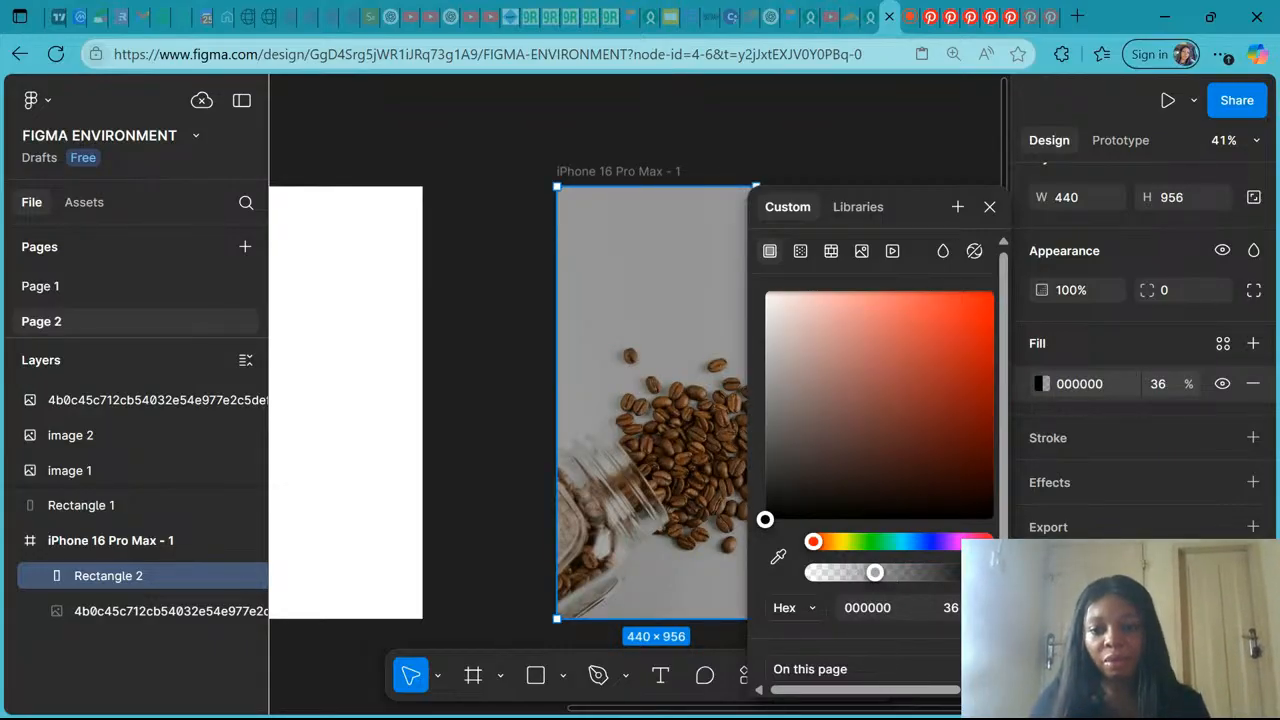
{"action": "left_click", "coordinate": [888, 574]}
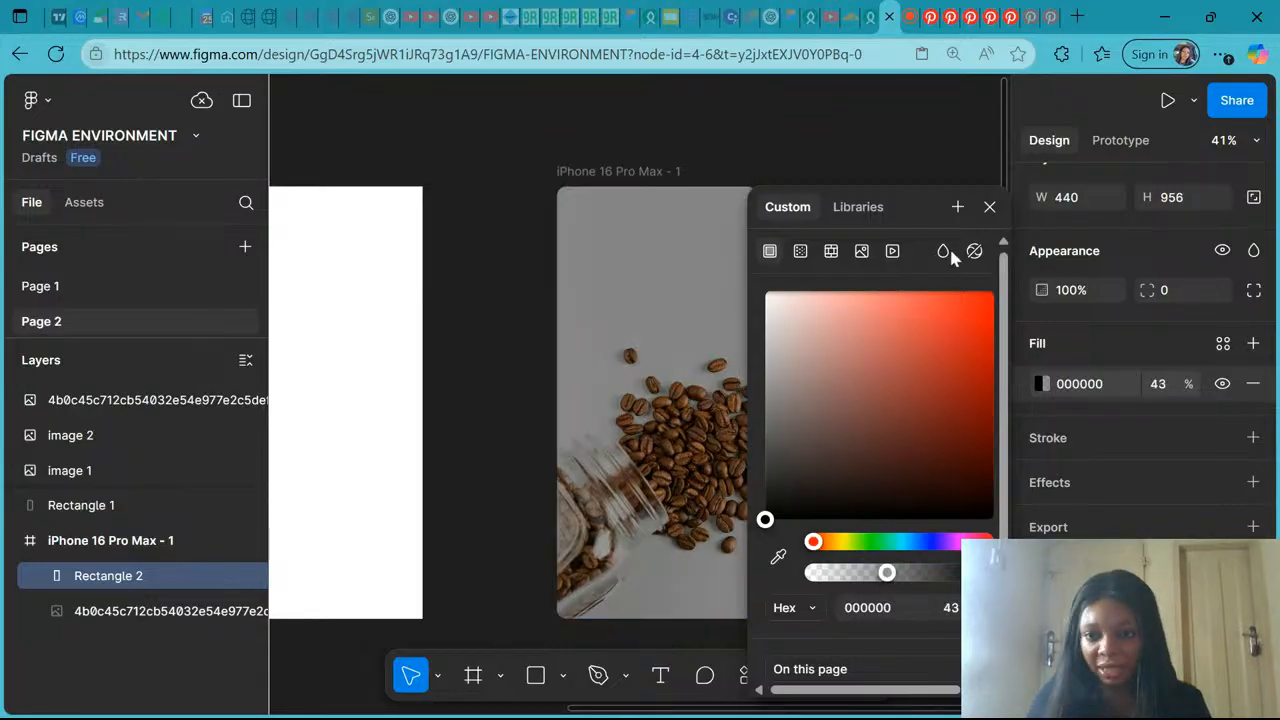
{"action": "key", "text": "Escape"}
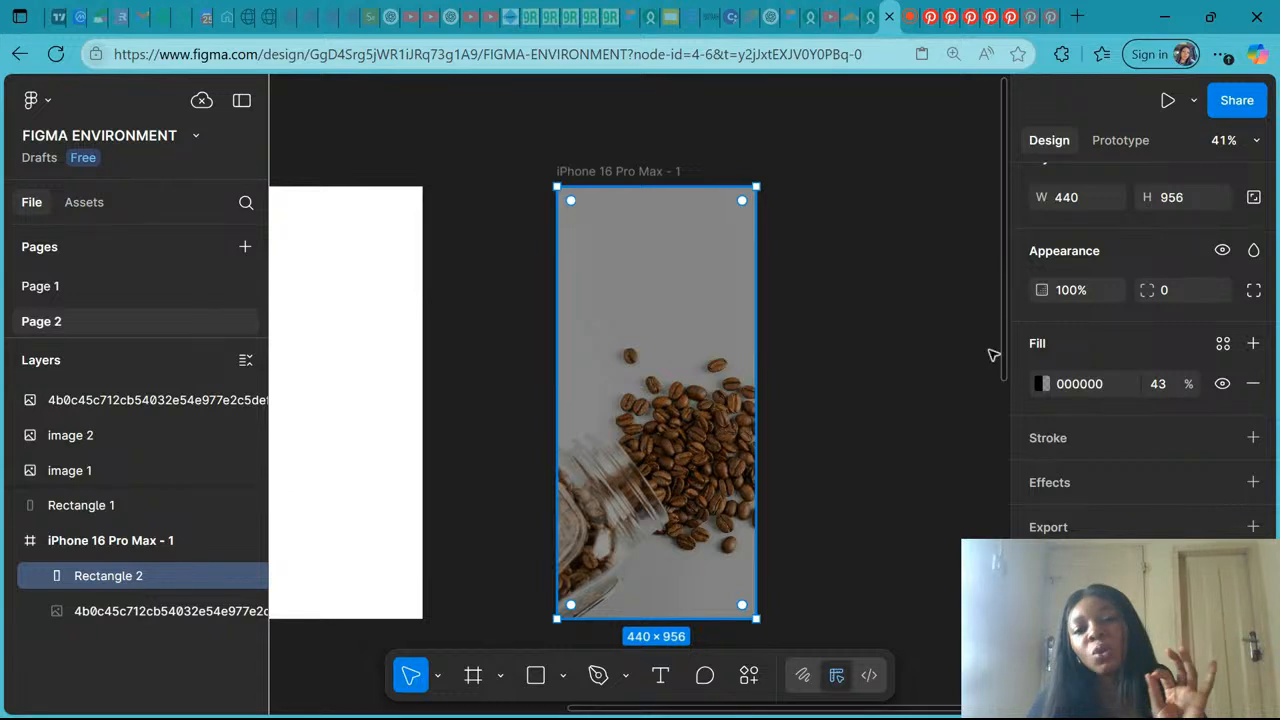
Add four more black 000000 fills at 20% opacity to Rectangle 2 to darken the overlay, and deselect it.
{"action": "left_click", "coordinate": [1253, 344]}
{"action": "left_click", "coordinate": [1253, 344]}
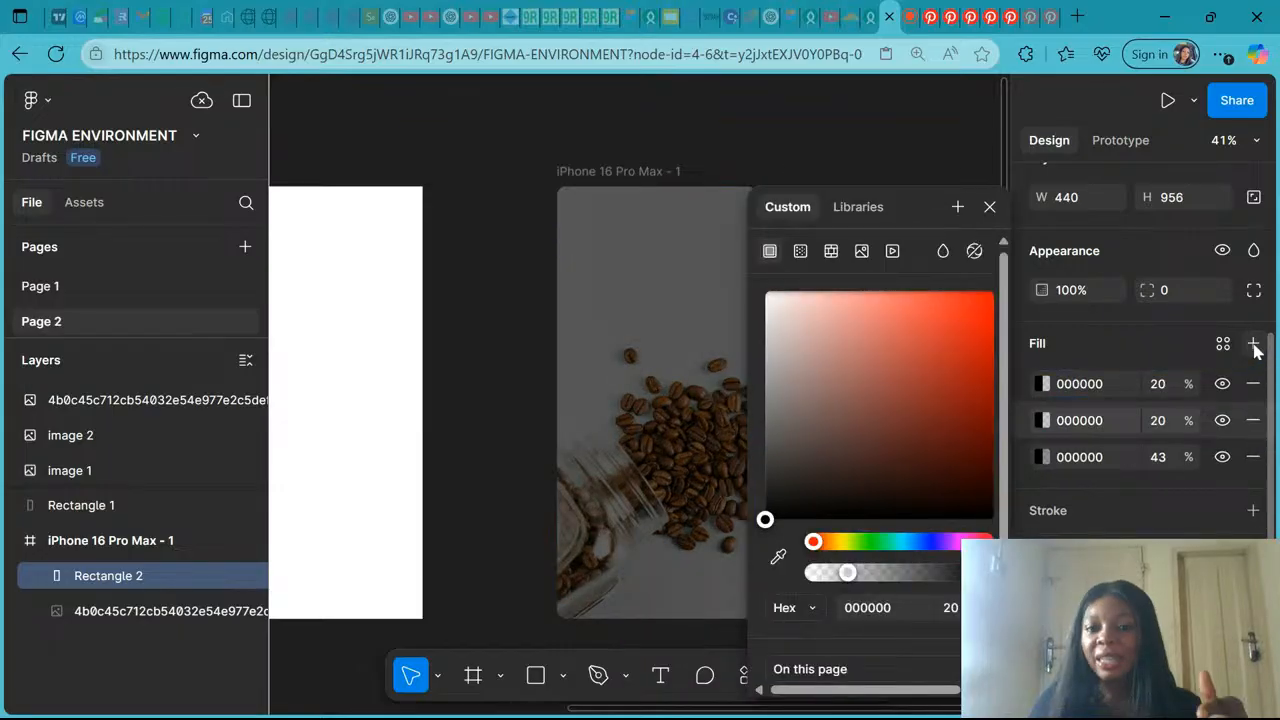
{"action": "left_click", "coordinate": [1253, 344]}
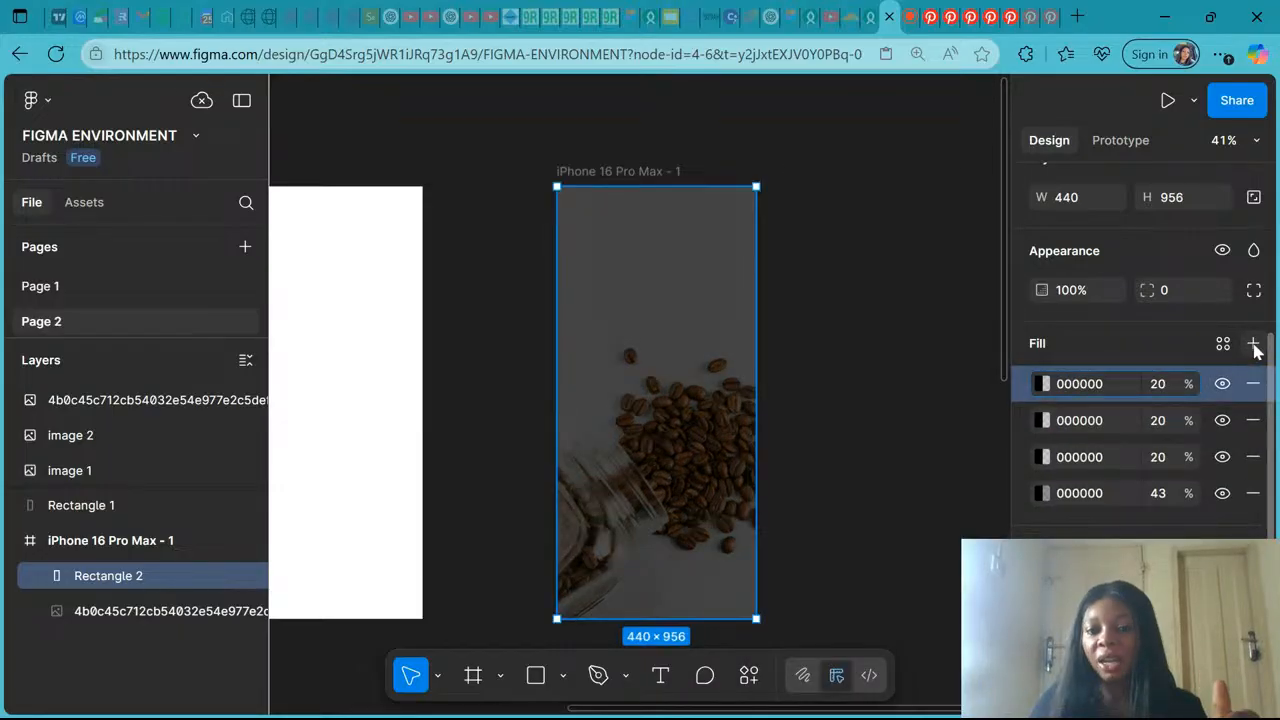
{"action": "left_click", "coordinate": [1253, 344]}
{"action": "left_click", "coordinate": [989, 207]}
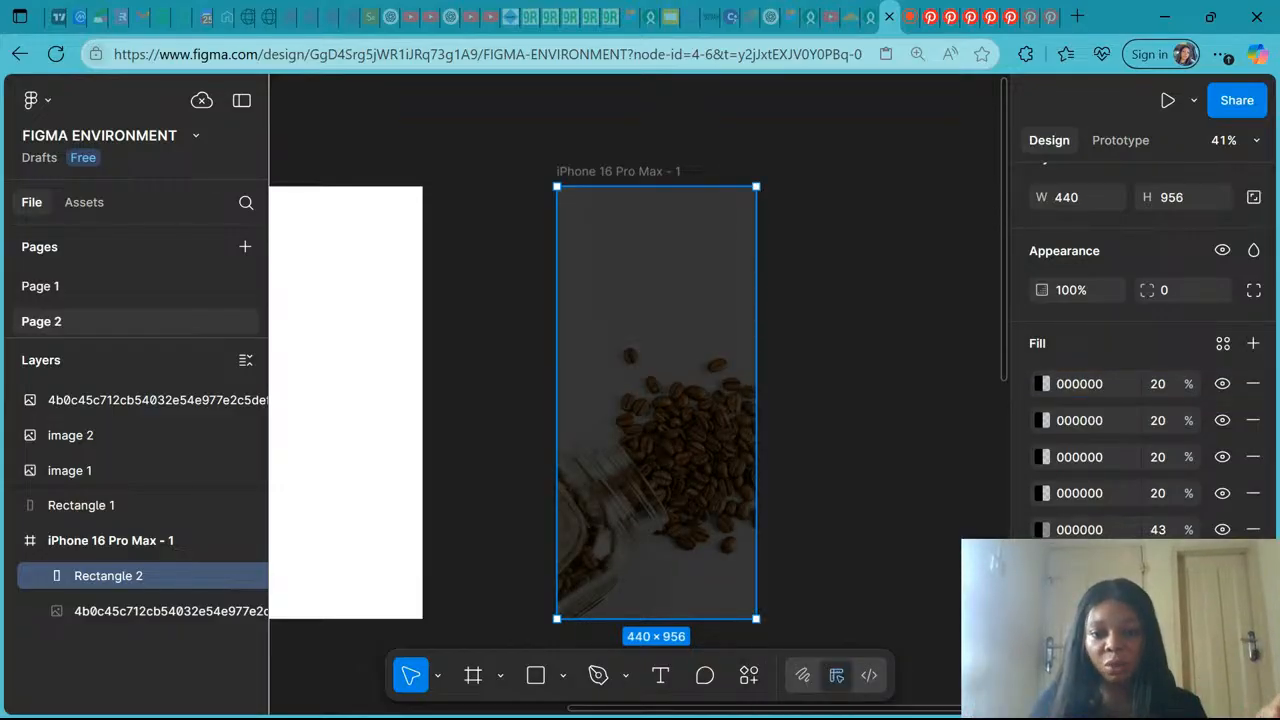
{"action": "left_click", "coordinate": [806, 382]}
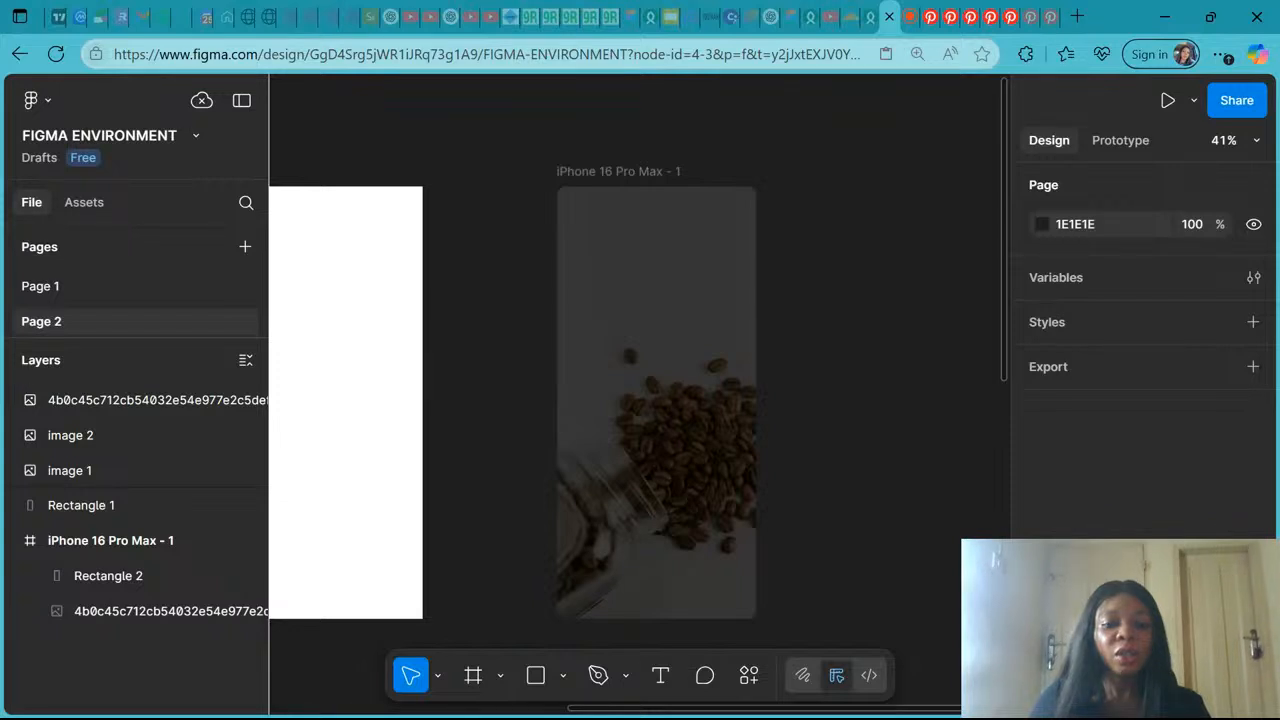
{"action": "key", "text": "t"}
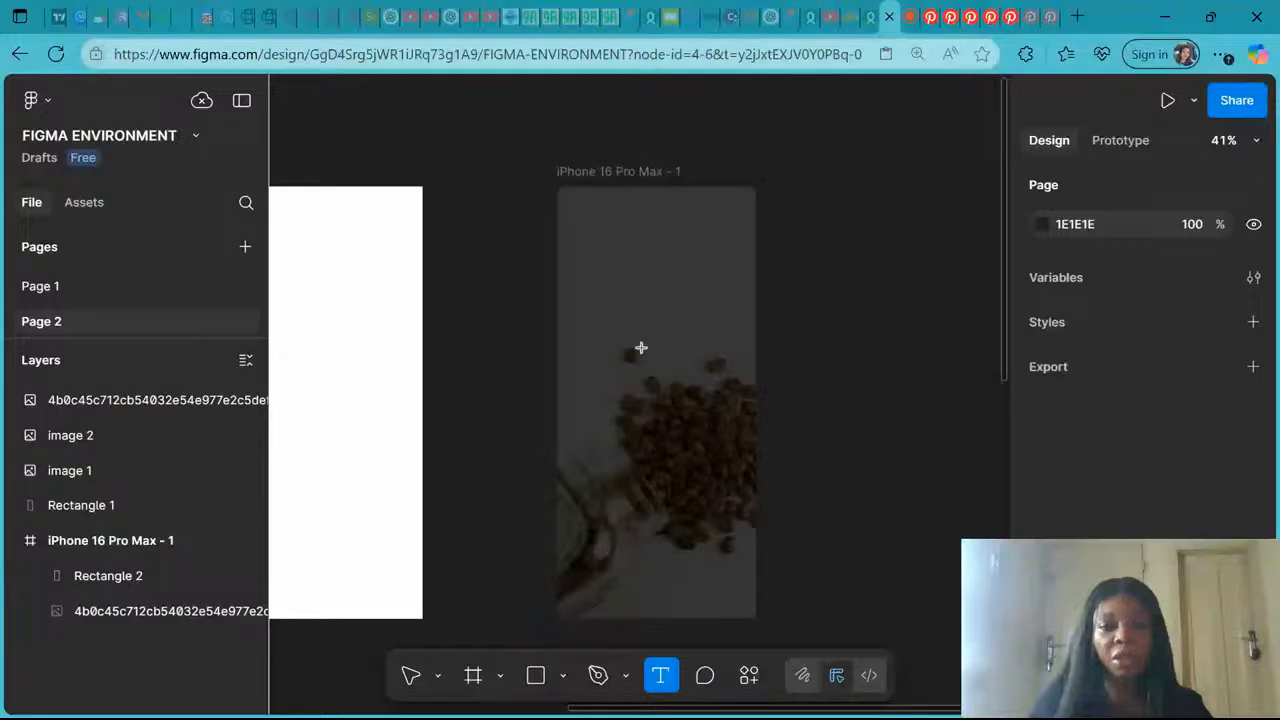
{"action": "left_click", "coordinate": [641, 347]}
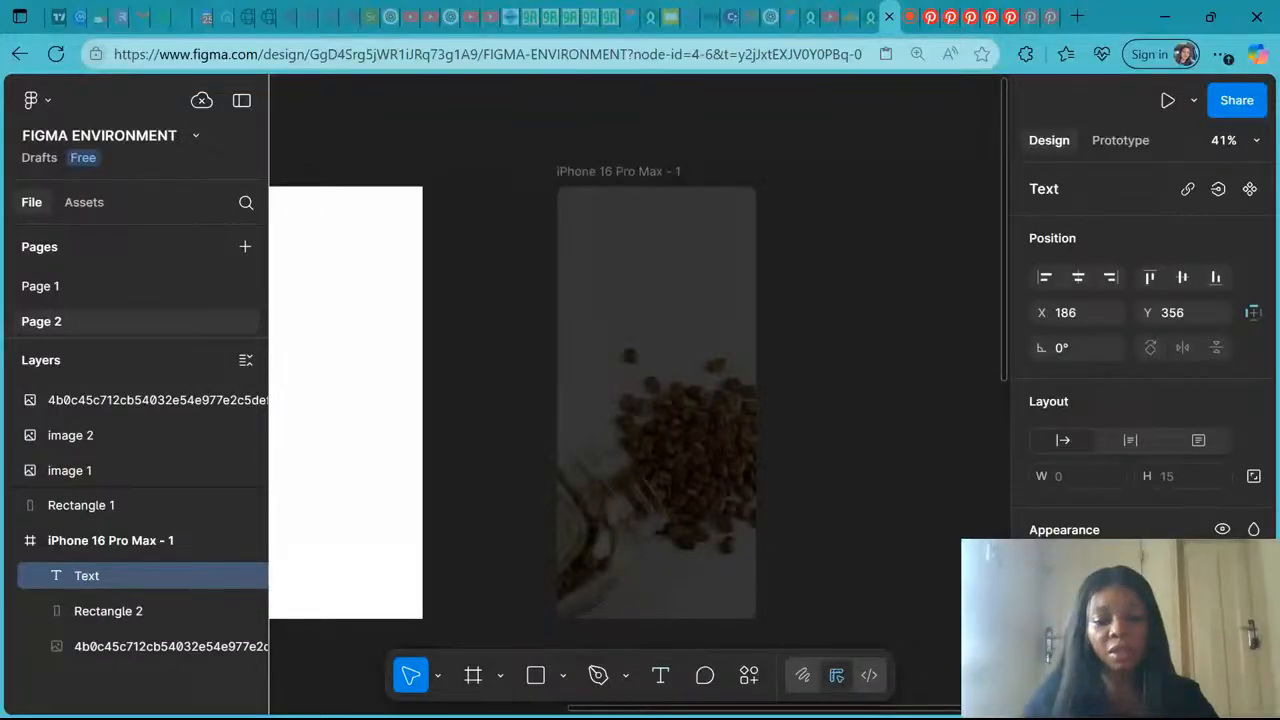
{"action": "type", "text": "Scinta"}
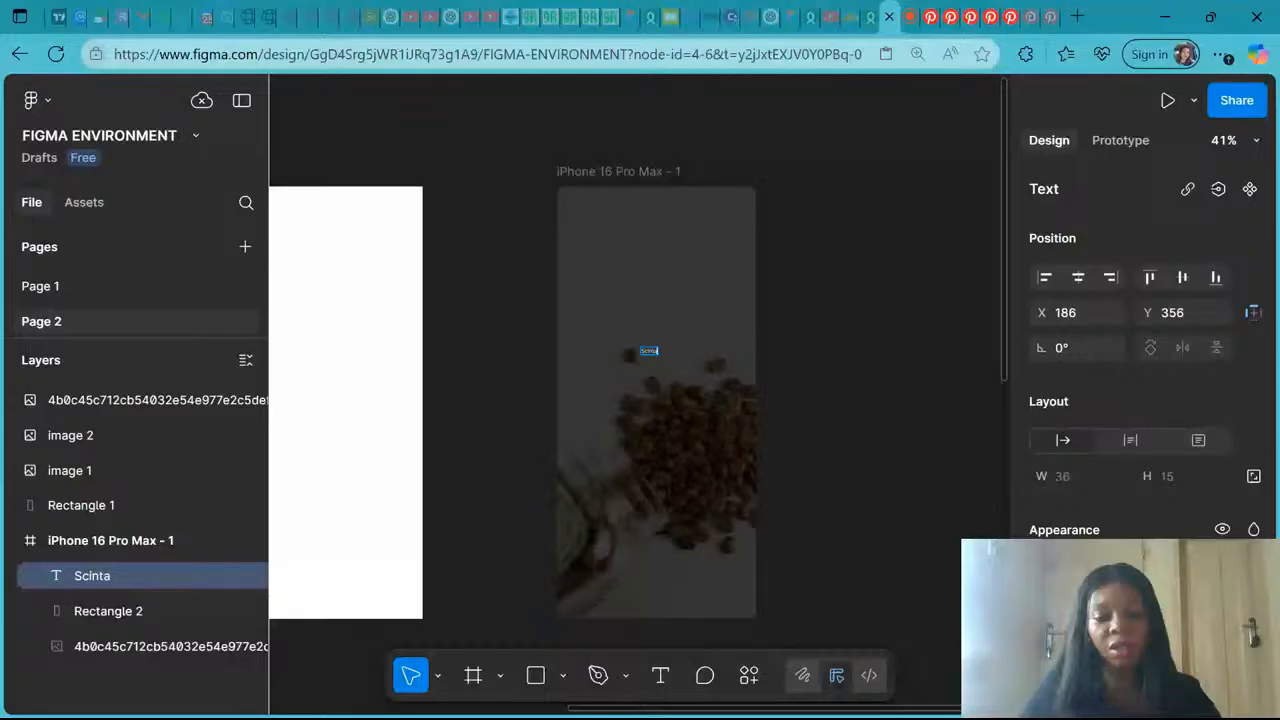
{"action": "type", "text": " Coffee"}
{"action": "key", "text": "Escape"}
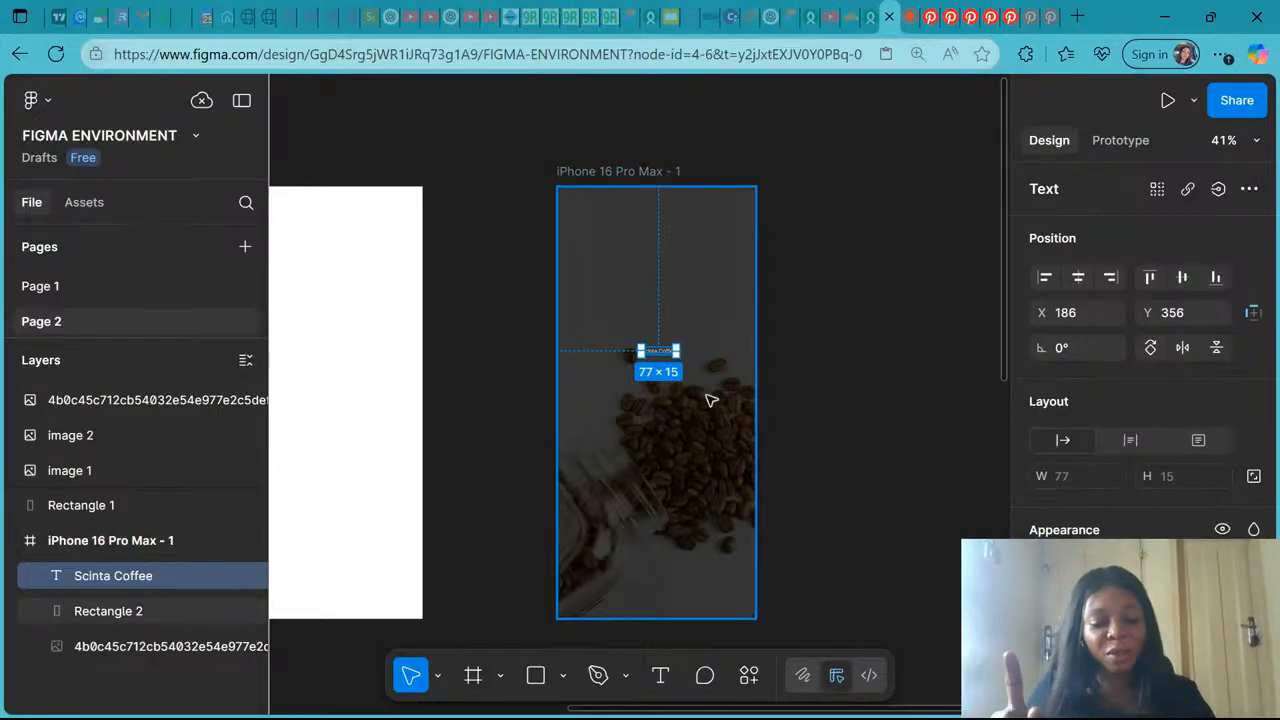
{"action": "key", "text": "Return"}
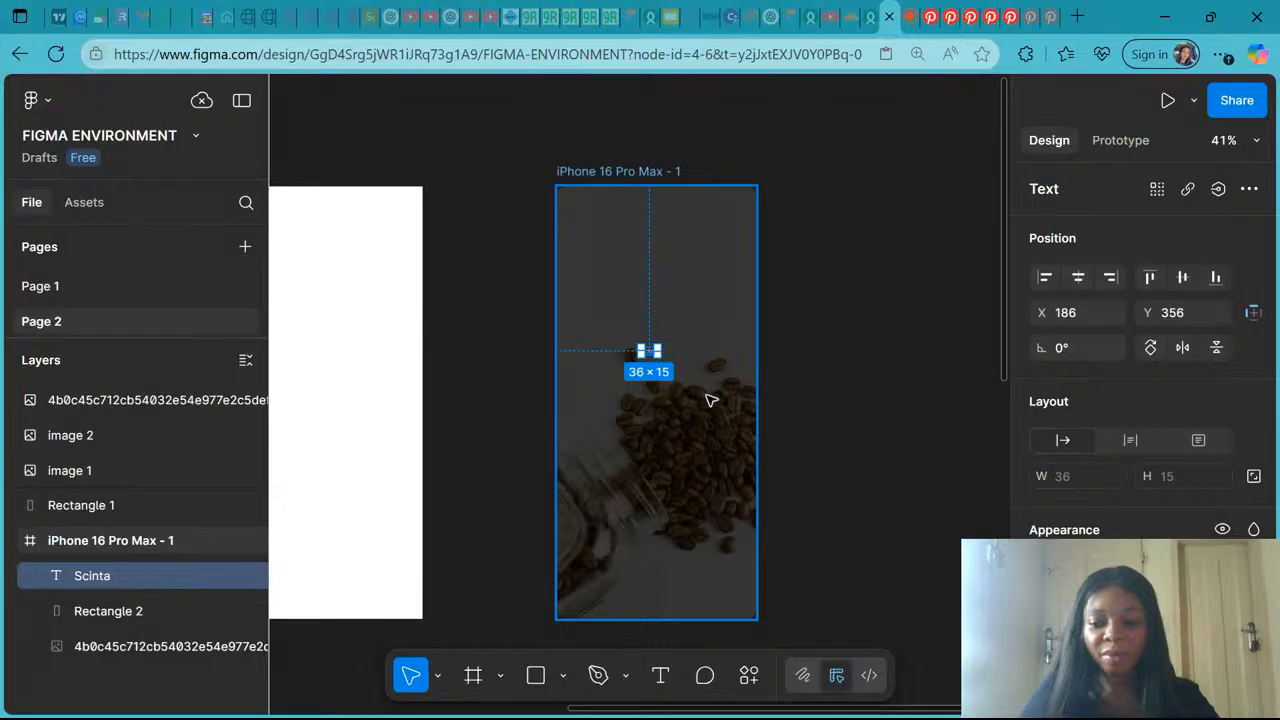
{"action": "key", "text": "Delete"}
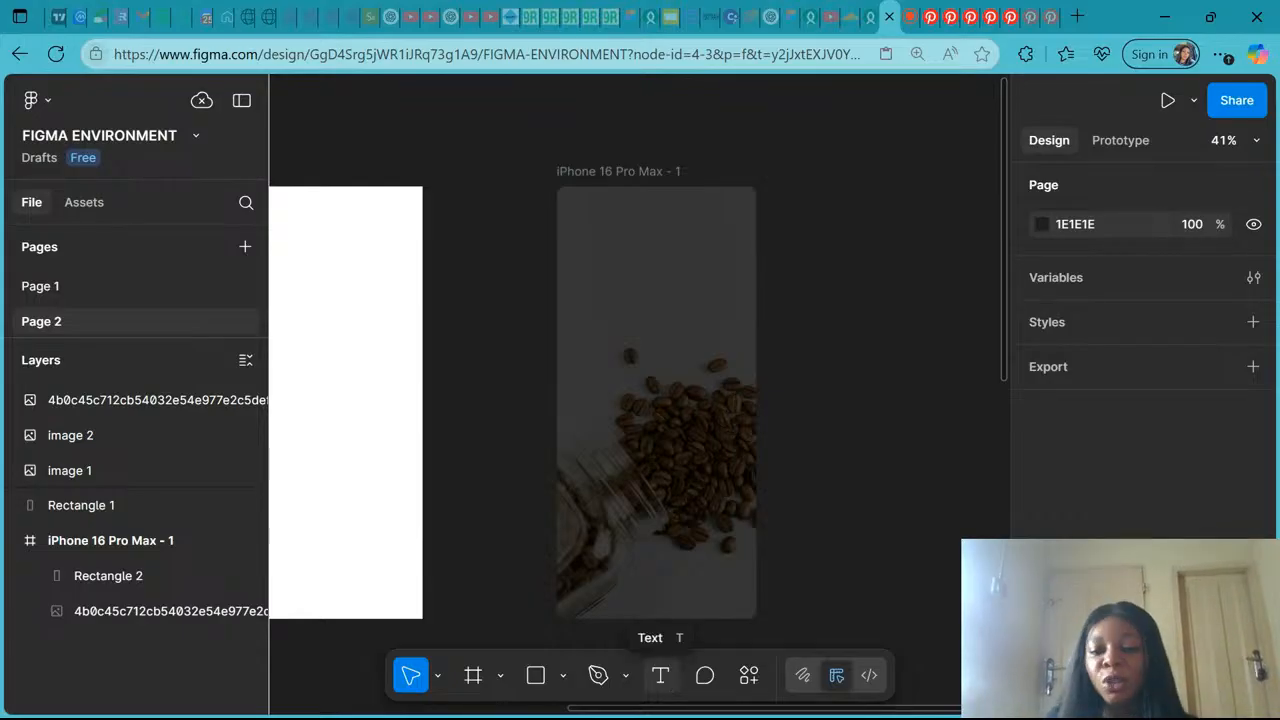
Add the text "Scinta Coffee" above the coffee beans in the iPhone 16 Pro Max - 1 frame.
{"action": "left_click", "coordinate": [661, 676]}
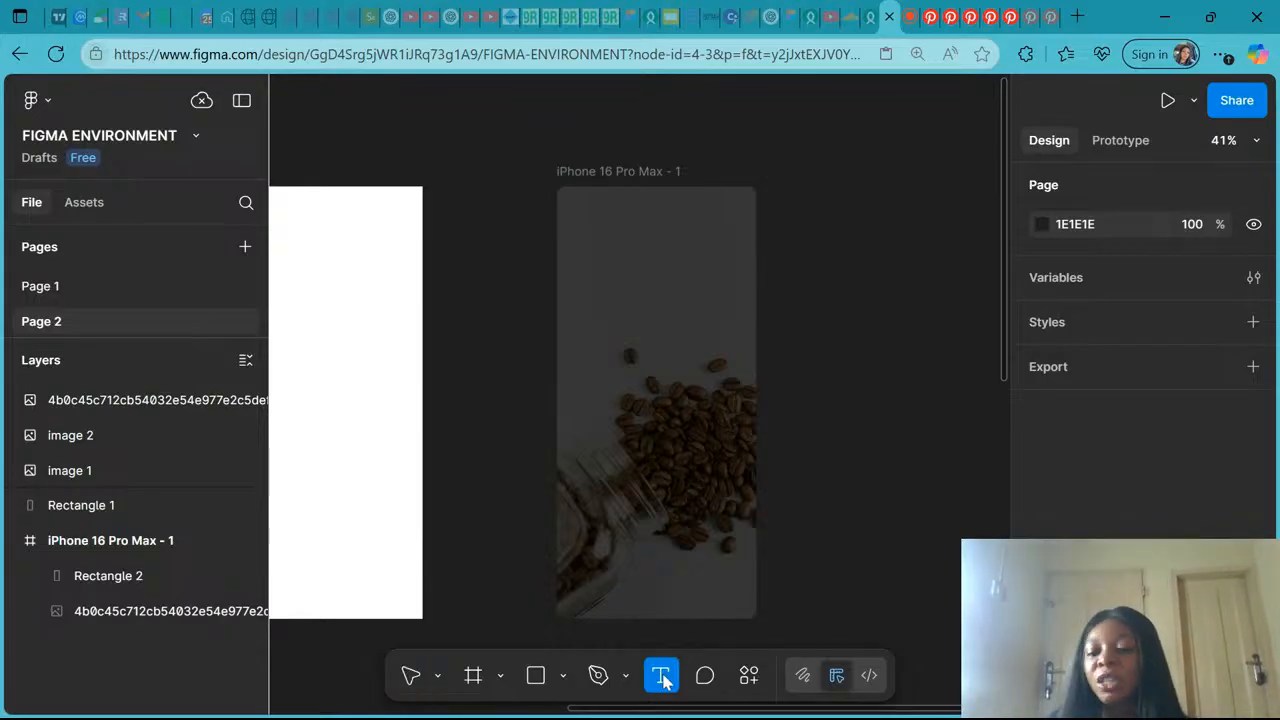
{"action": "left_click", "coordinate": [629, 302]}
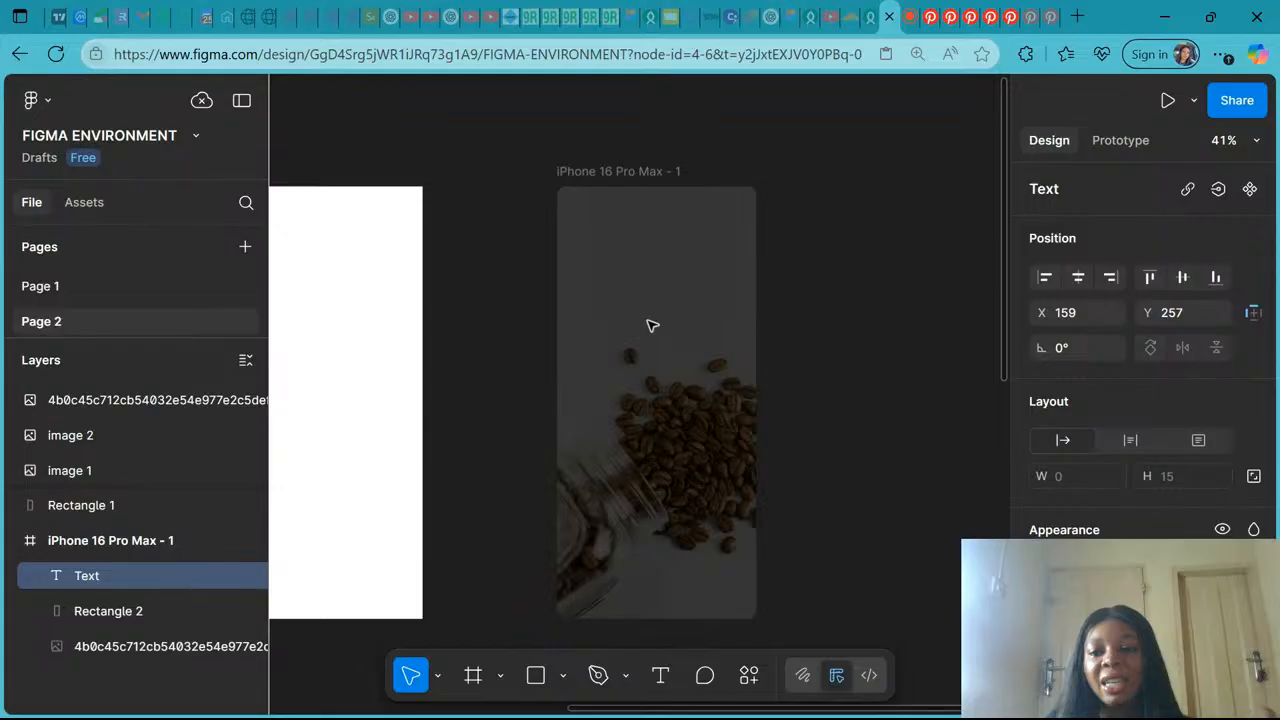
{"action": "scroll", "coordinate": [1081, 460], "scroll_direction": "down", "scroll_amount": 5}
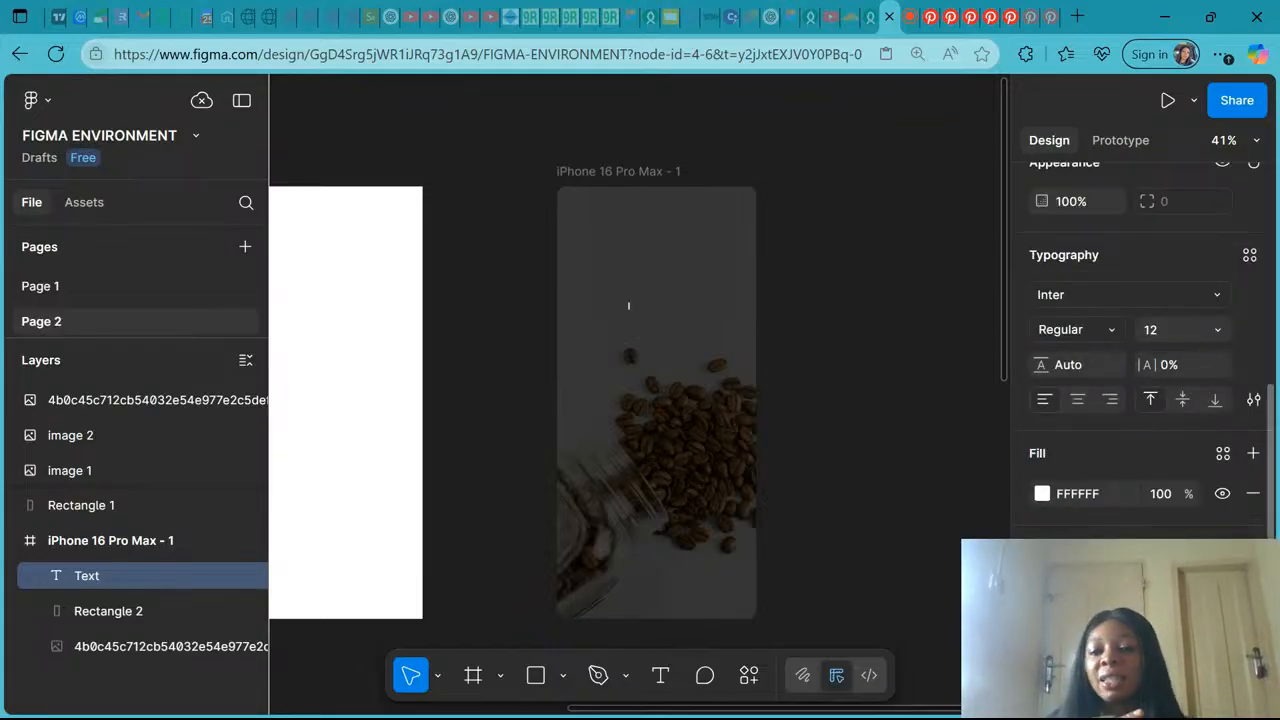
{"action": "scroll", "coordinate": [1107, 353], "scroll_direction": "up", "scroll_amount": 5}
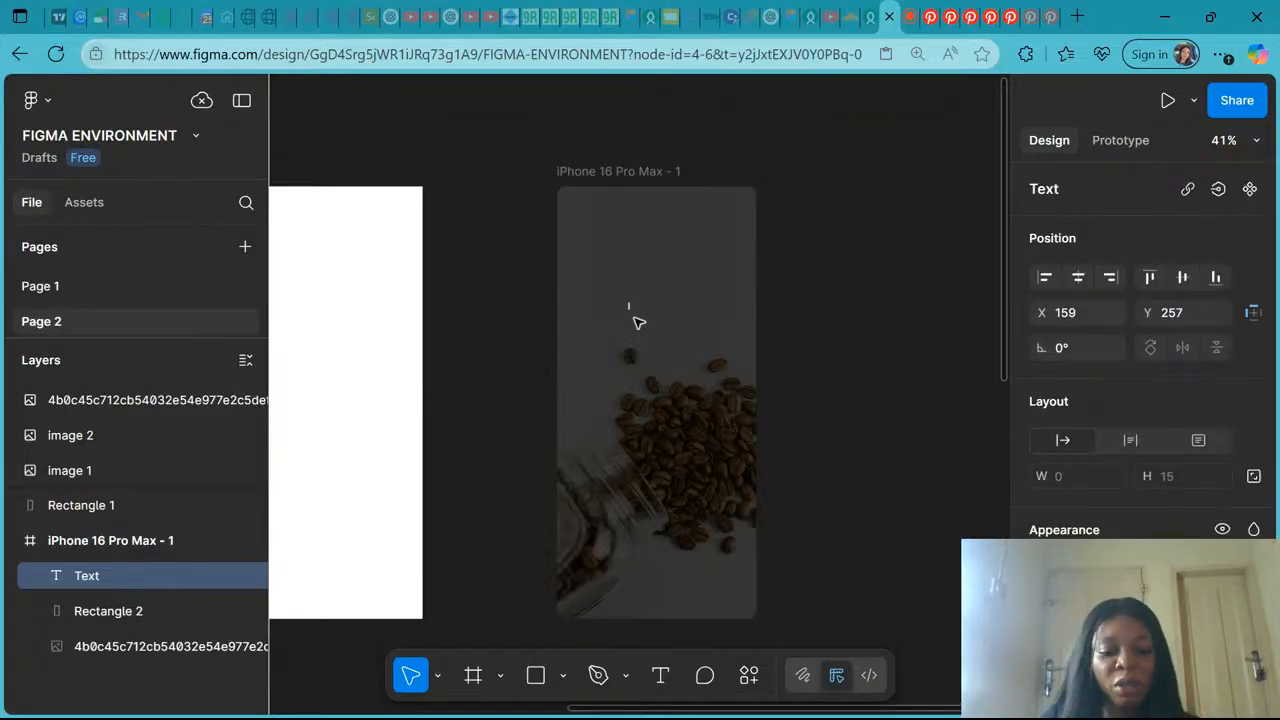
{"action": "type", "text": "Scinta Coff"}
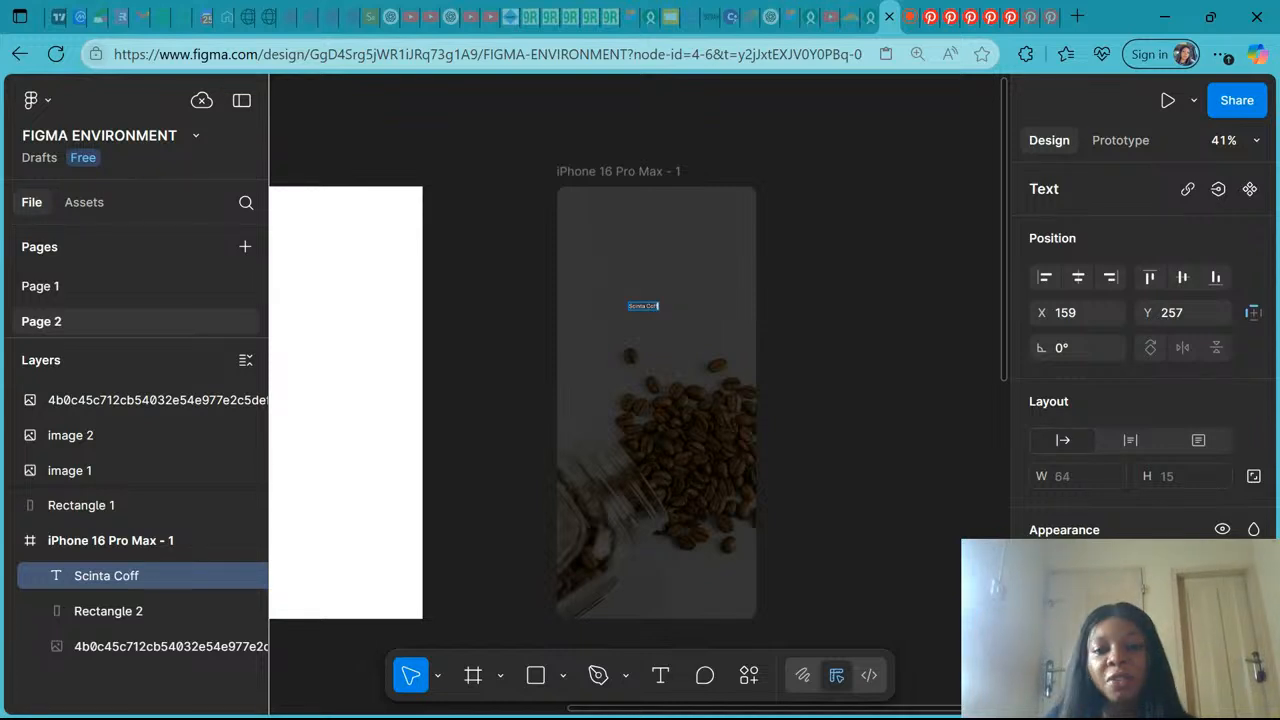
{"action": "type", "text": "ee"}
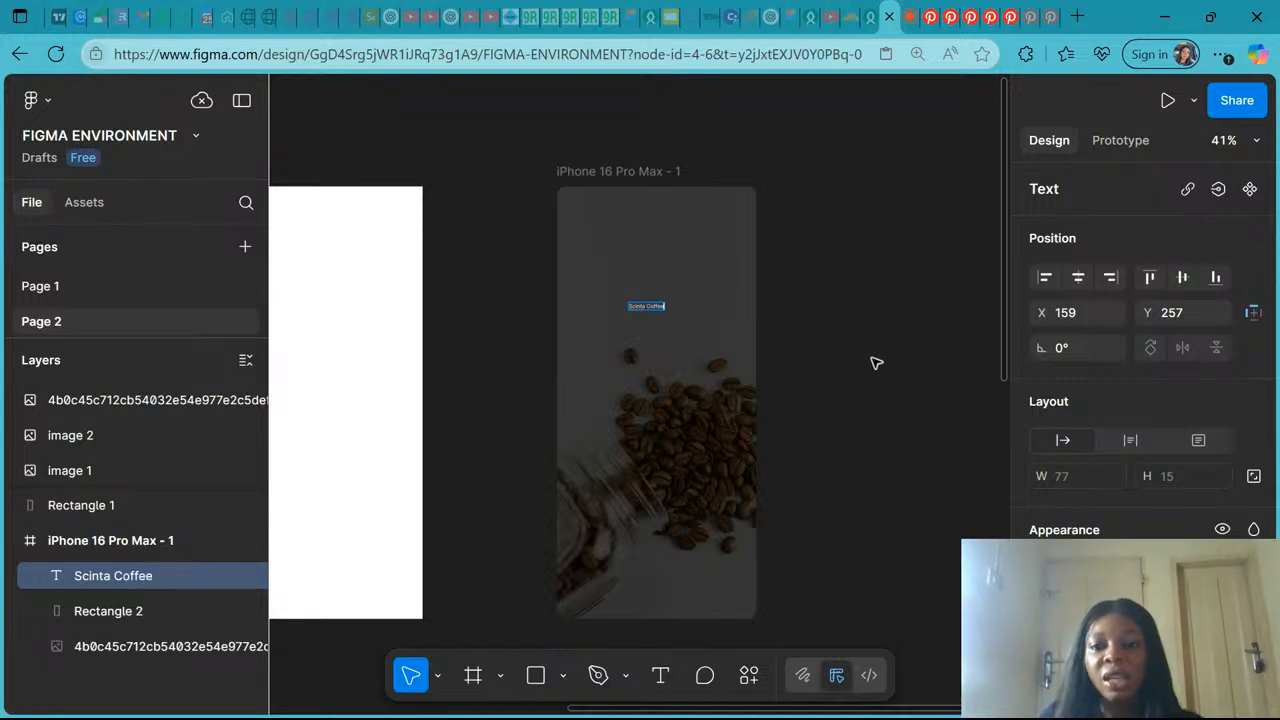
{"action": "key", "text": "Escape"}
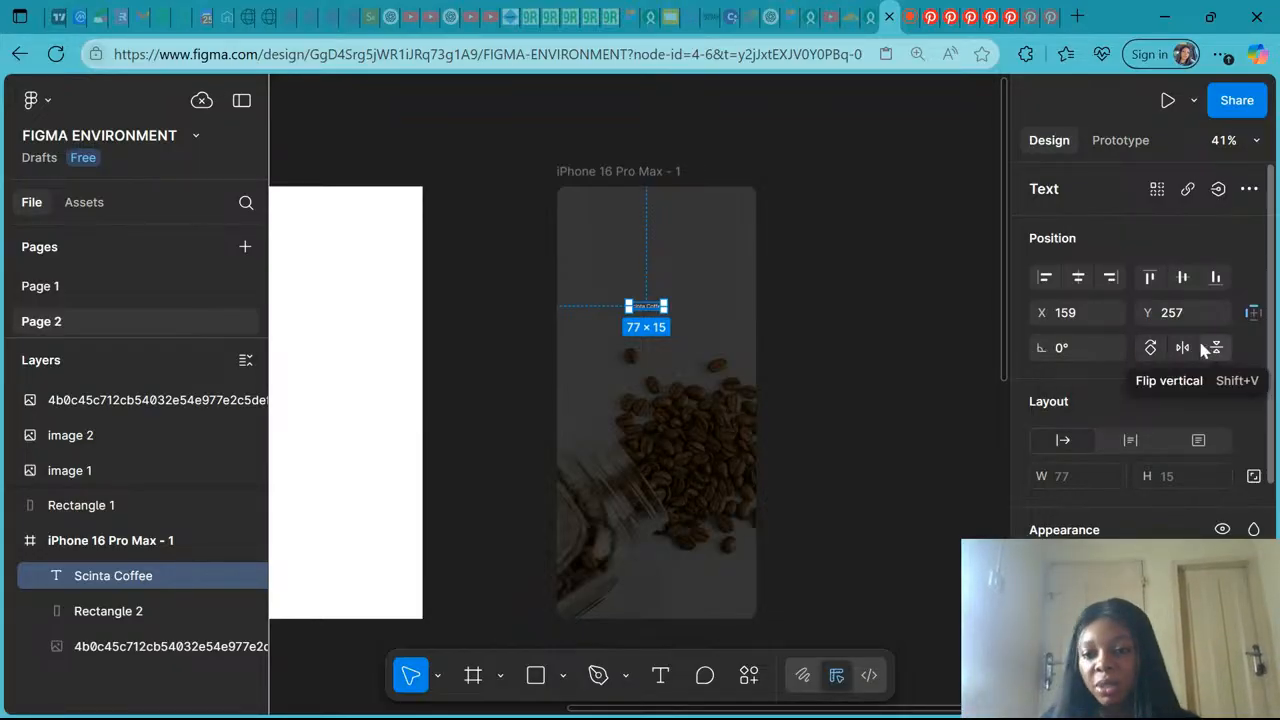
Set the Scinta Coffee text to the Island Moments font at size 48.
{"action": "scroll", "coordinate": [1058, 452], "scroll_direction": "down", "scroll_amount": 3}
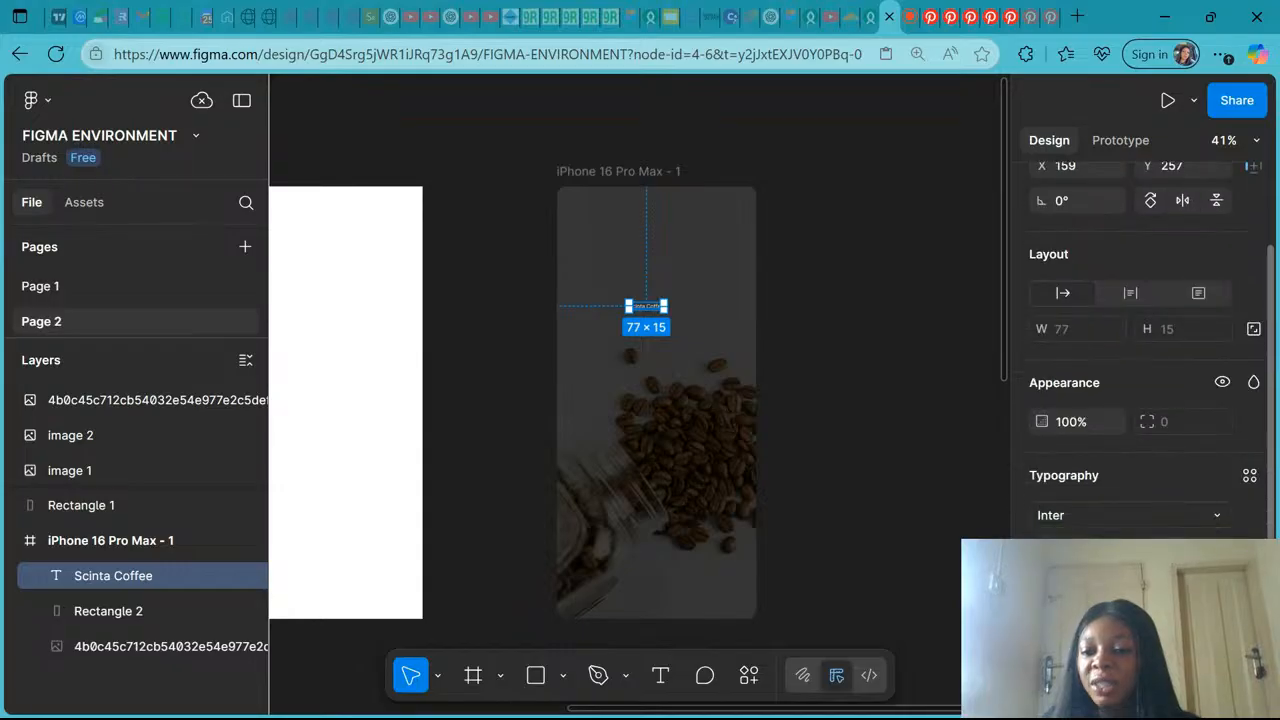
{"action": "scroll", "coordinate": [1058, 410], "scroll_direction": "down", "scroll_amount": 1}
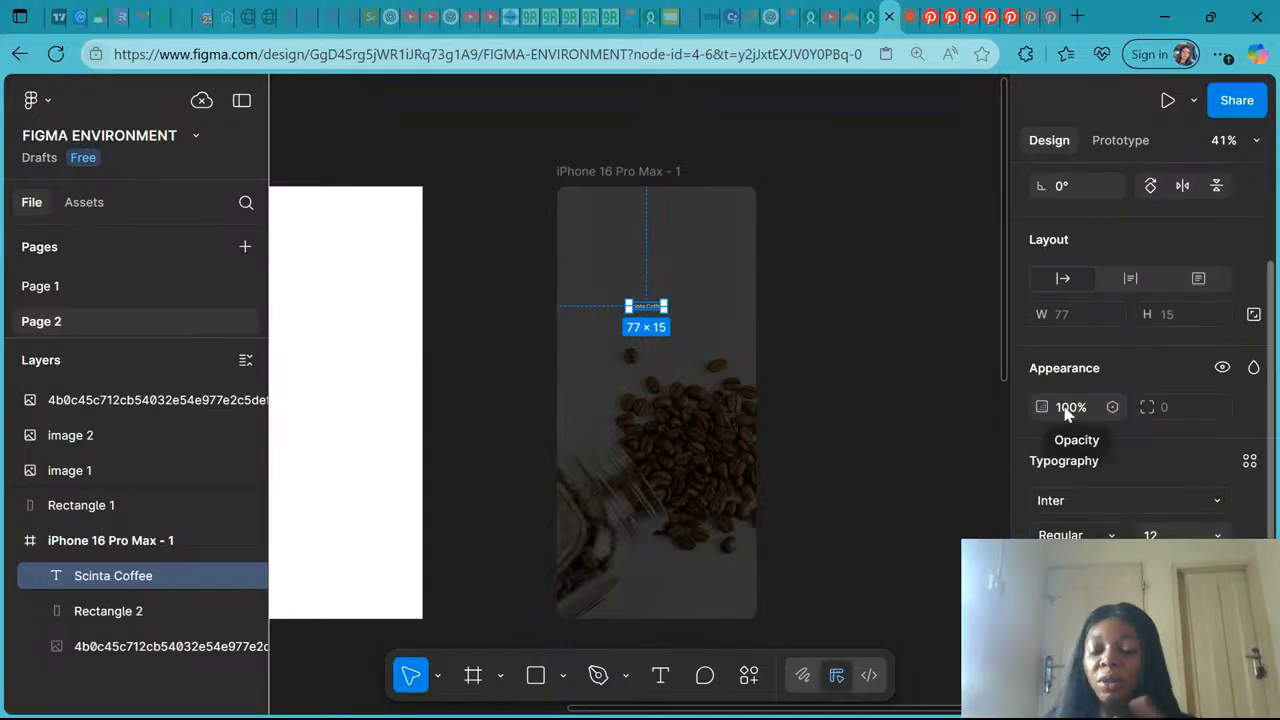
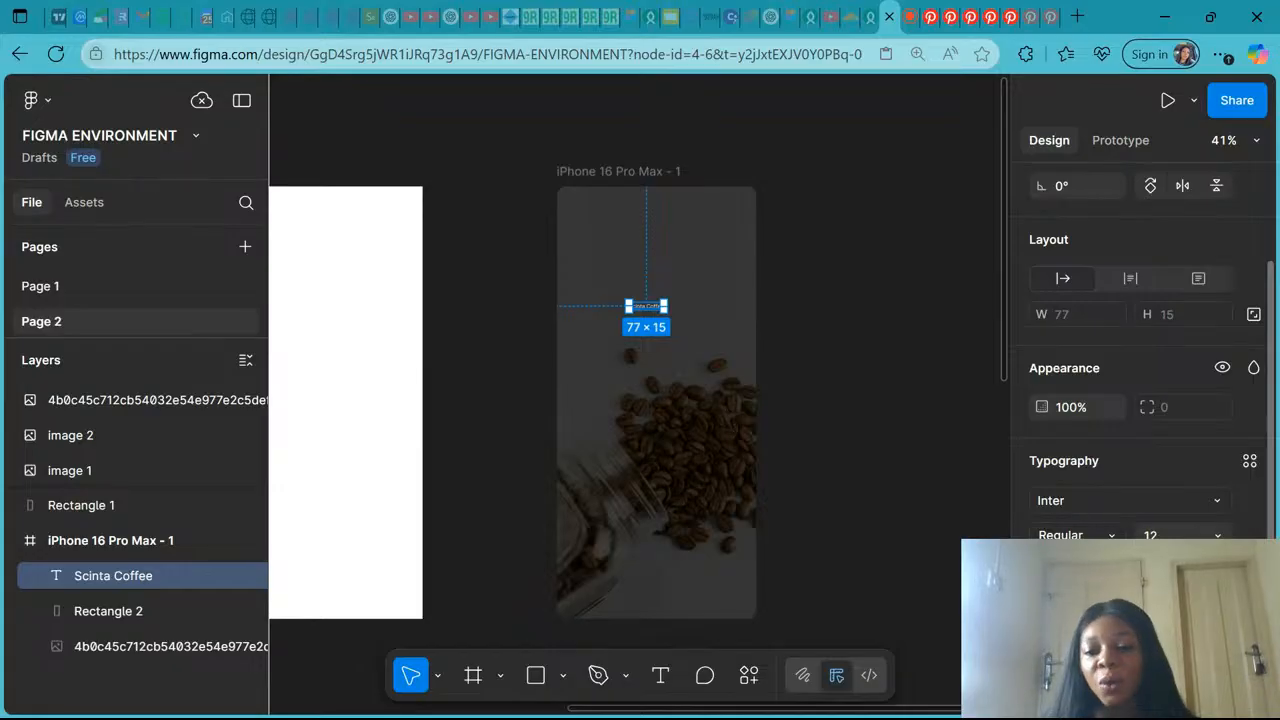
{"action": "left_click", "coordinate": [1073, 504]}
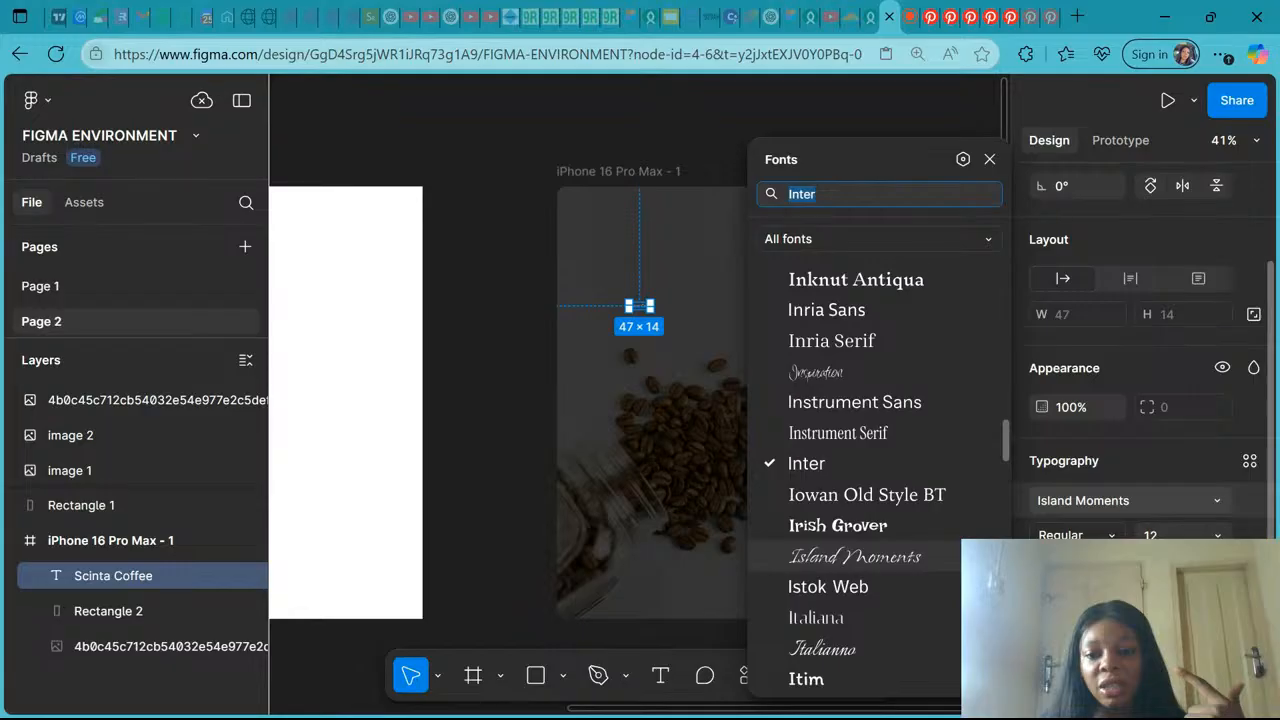
{"action": "left_click", "coordinate": [894, 556]}
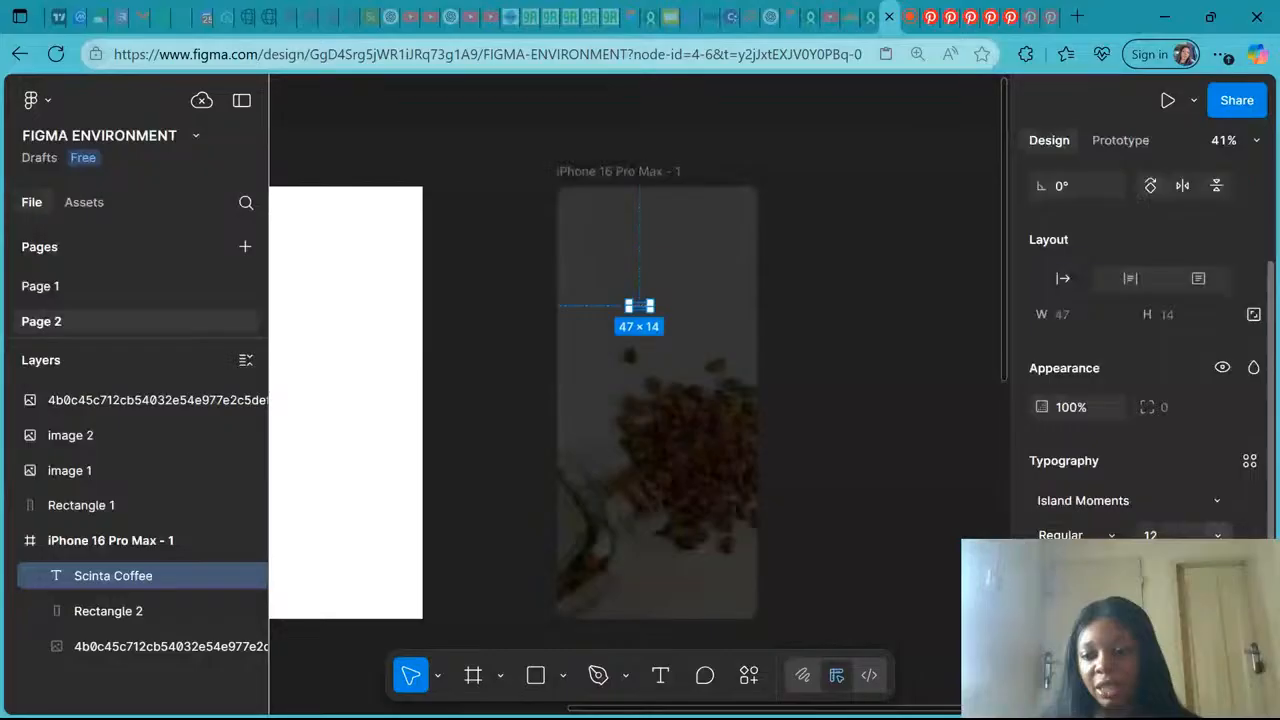
{"action": "left_click", "coordinate": [1217, 537]}
{"action": "left_click", "coordinate": [1181, 559]}
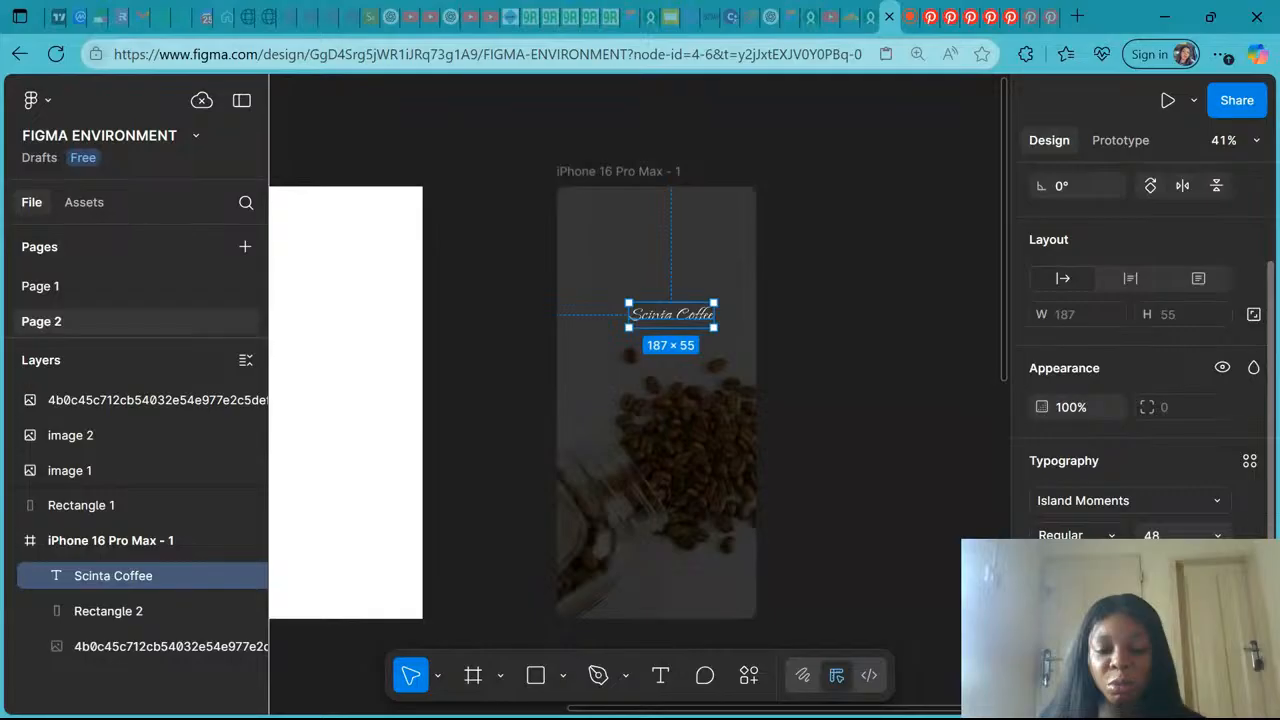
Change the font of the Scinta Coffee text to Italianno.
{"action": "key", "text": "ctrl+plus"}
{"action": "key", "text": "ctrl+plus"}
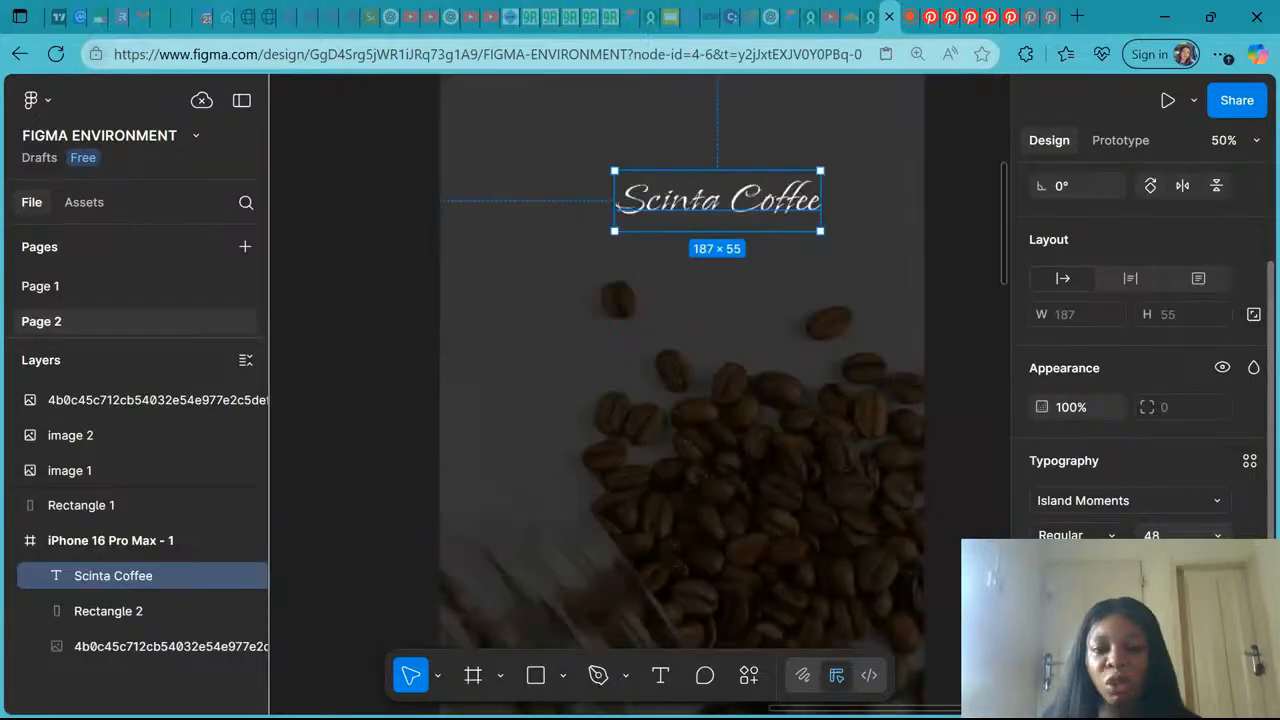
{"action": "key", "text": "ctrl+plus"}
{"action": "key", "text": "ctrl+plus"}
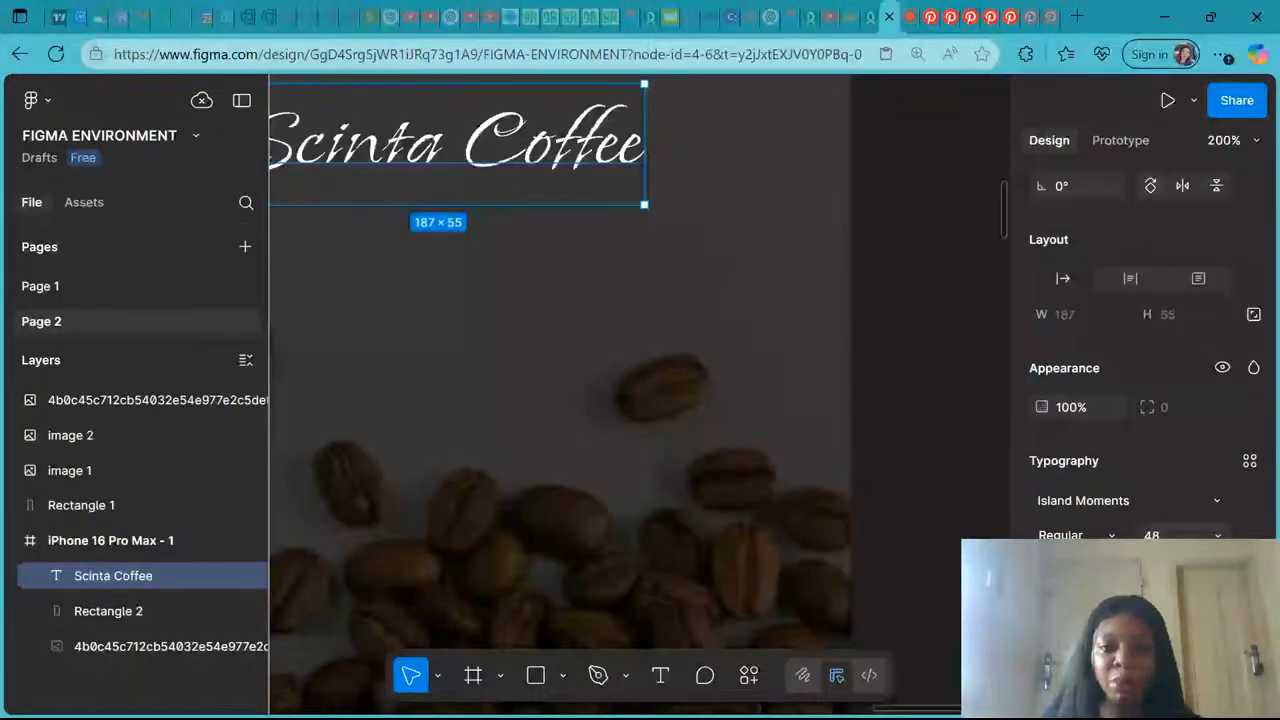
{"action": "key", "text": "ctrl+minus"}
{"action": "key", "text": "ctrl+minus"}
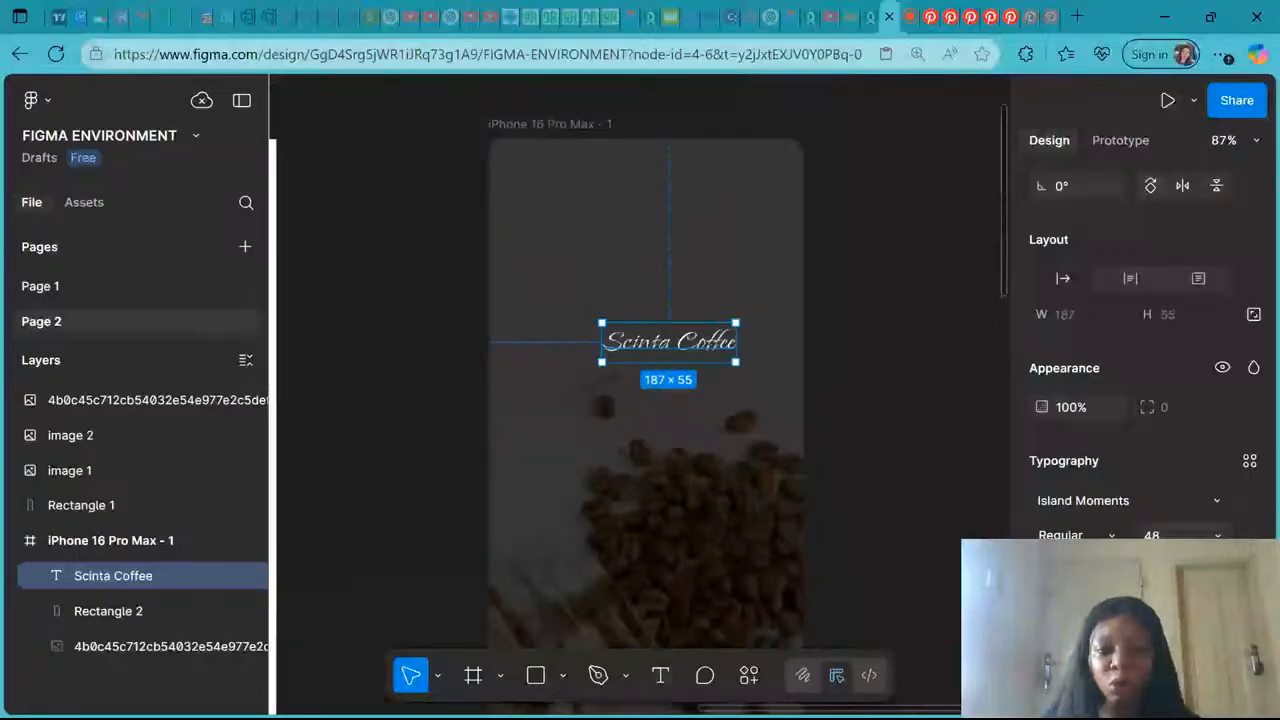
{"action": "scroll", "coordinate": [912, 482], "scroll_direction": "down", "scroll_amount": 2}
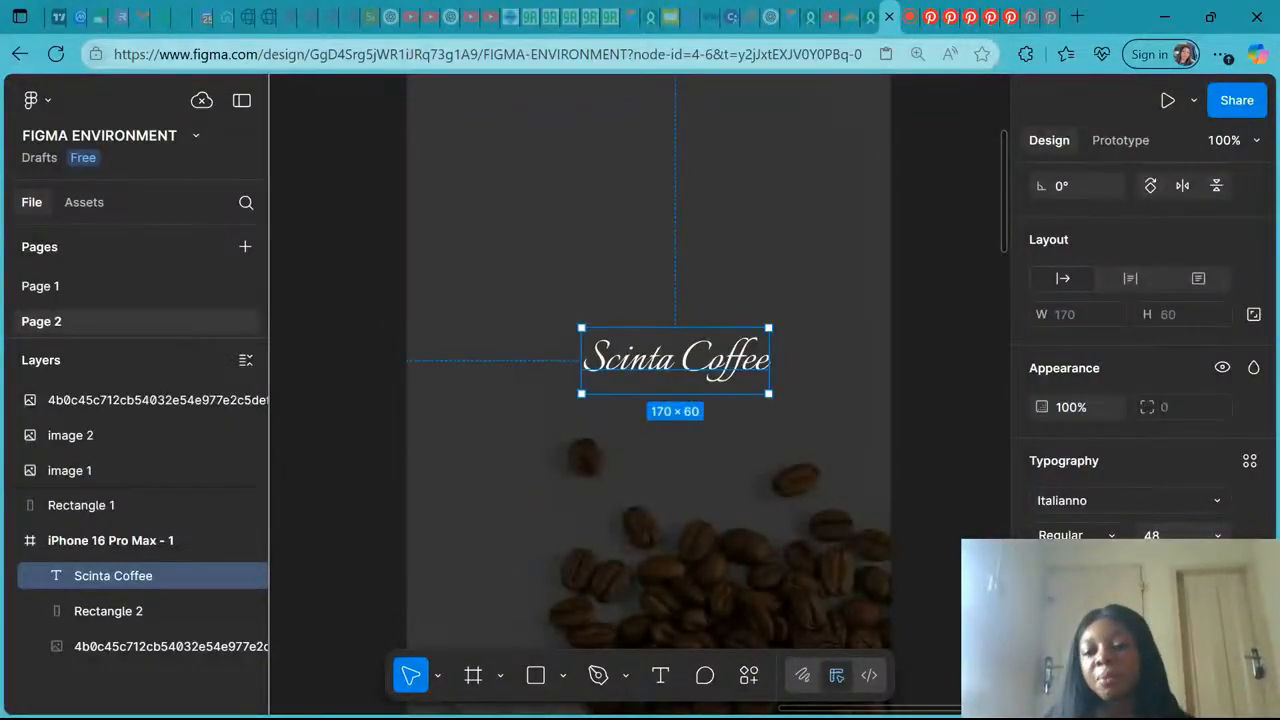
Try to apply the Static/Display Medium Weight variable to the font style of the Scinta Coffee text.
{"action": "left_click", "coordinate": [1110, 535]}
{"action": "left_click", "coordinate": [1113, 536]}
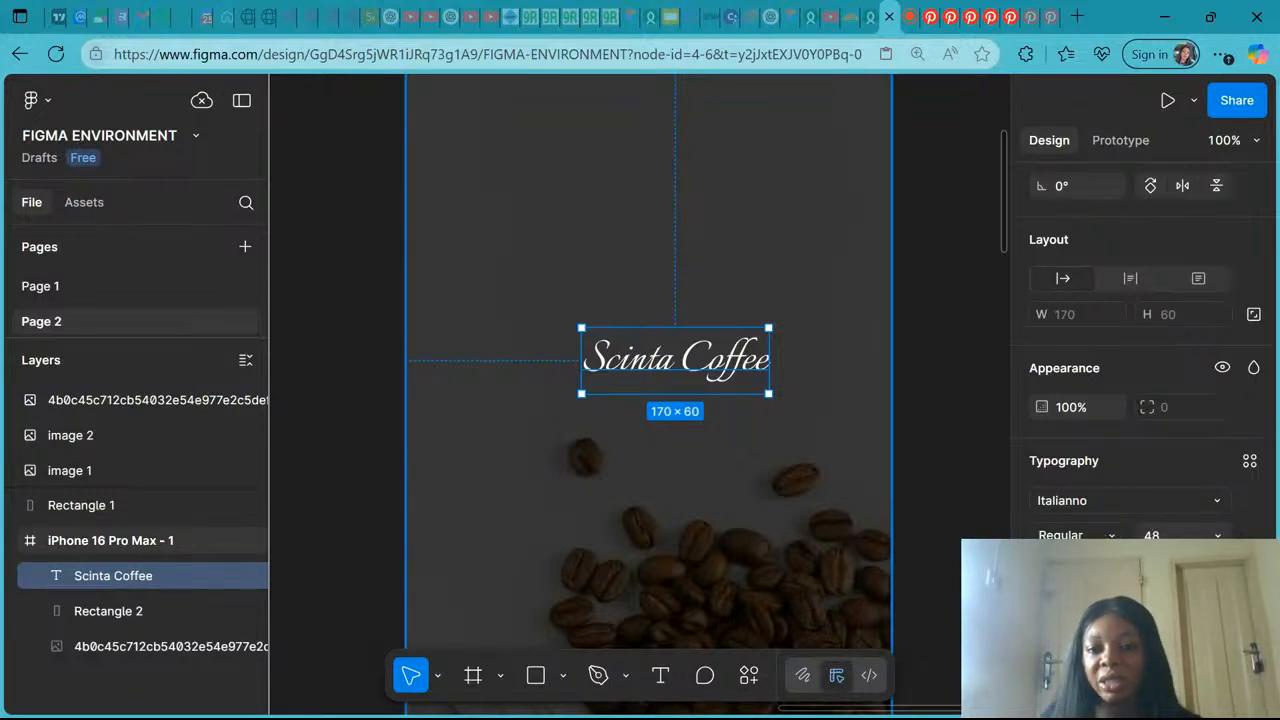
{"action": "left_click", "coordinate": [1110, 536]}
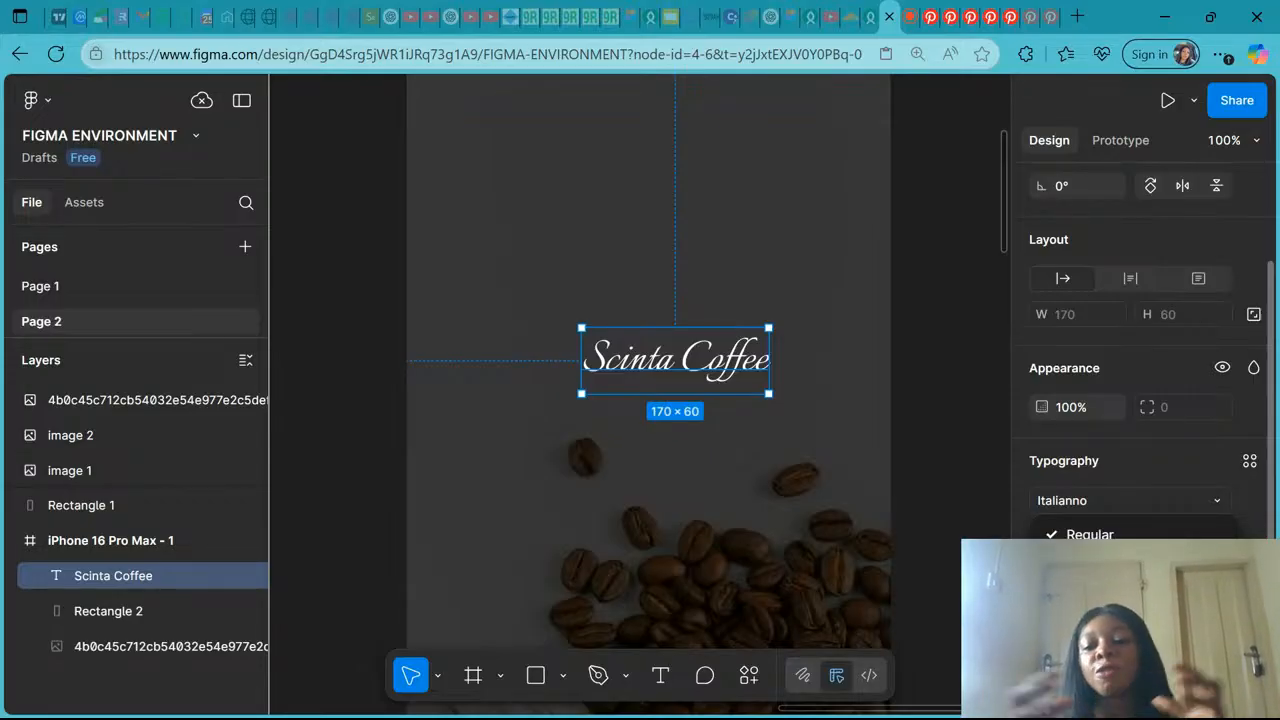
{"action": "left_click", "coordinate": [1110, 576]}
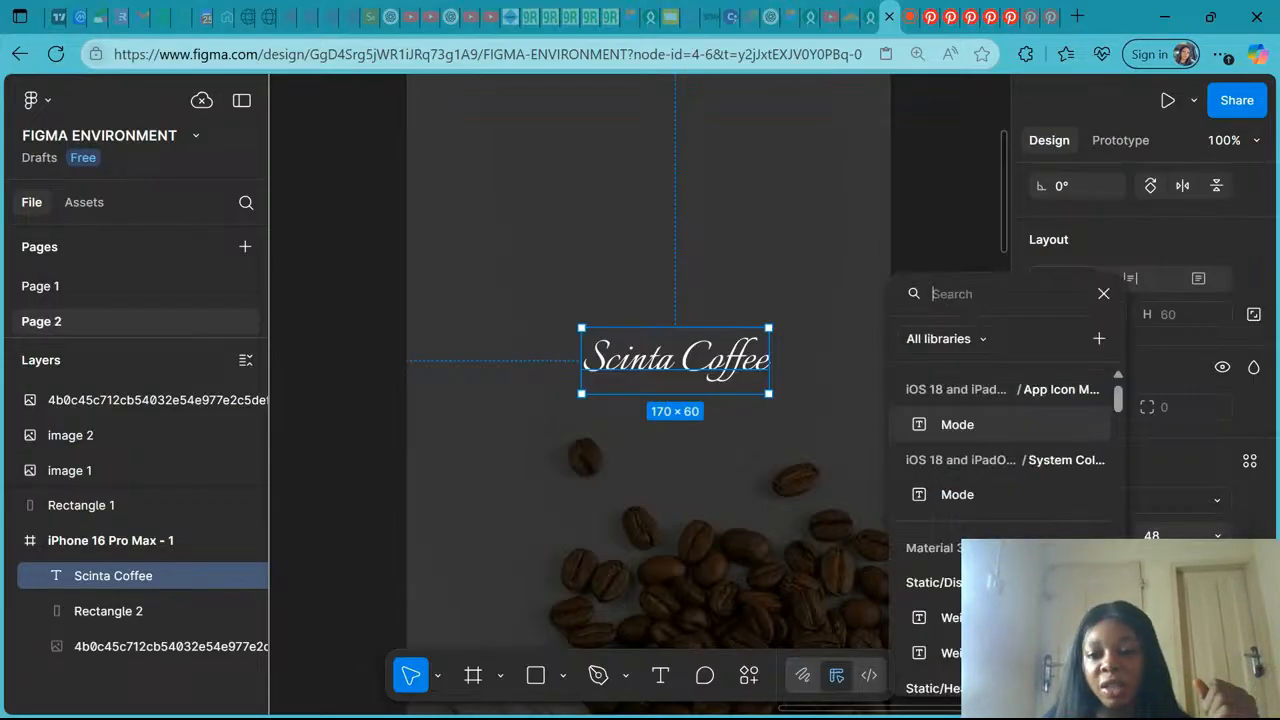
{"action": "scroll", "coordinate": [1000, 460], "scroll_direction": "down", "scroll_amount": 2}
{"action": "scroll", "coordinate": [1000, 530], "scroll_direction": "down", "scroll_amount": 1}
{"action": "scroll", "coordinate": [1000, 530], "scroll_direction": "up", "scroll_amount": 1}
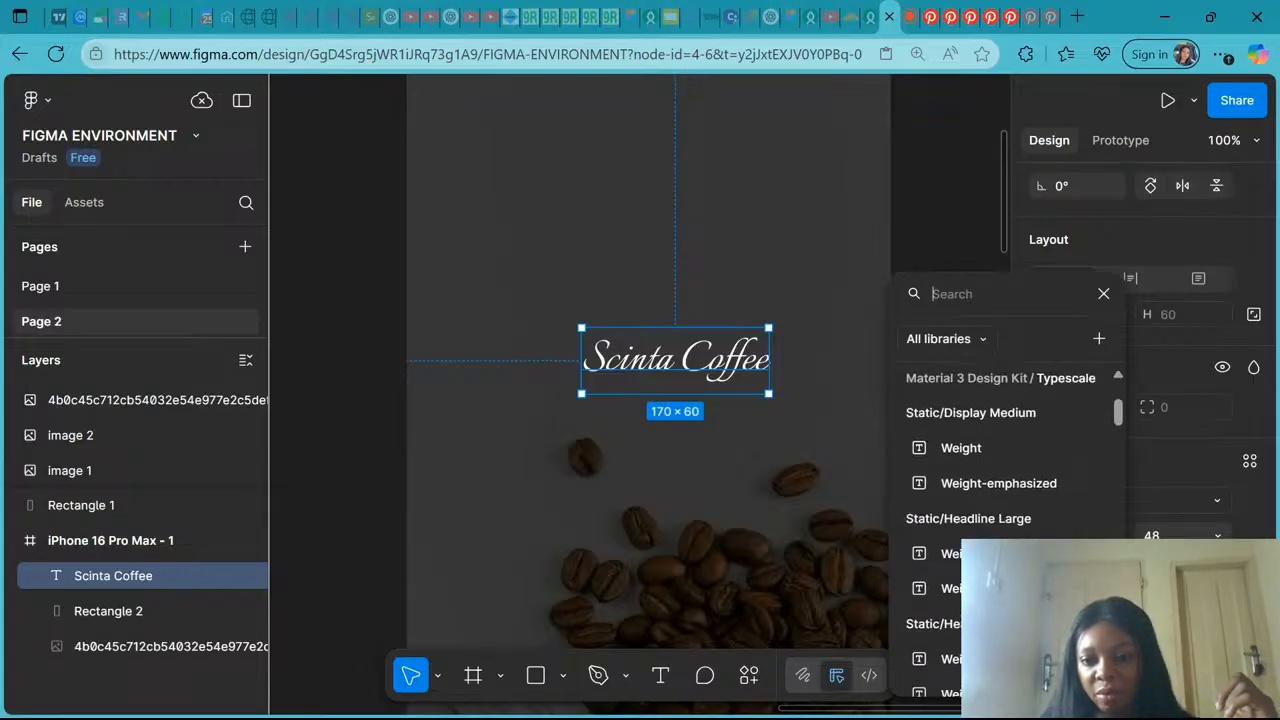
{"action": "left_click", "coordinate": [964, 455]}
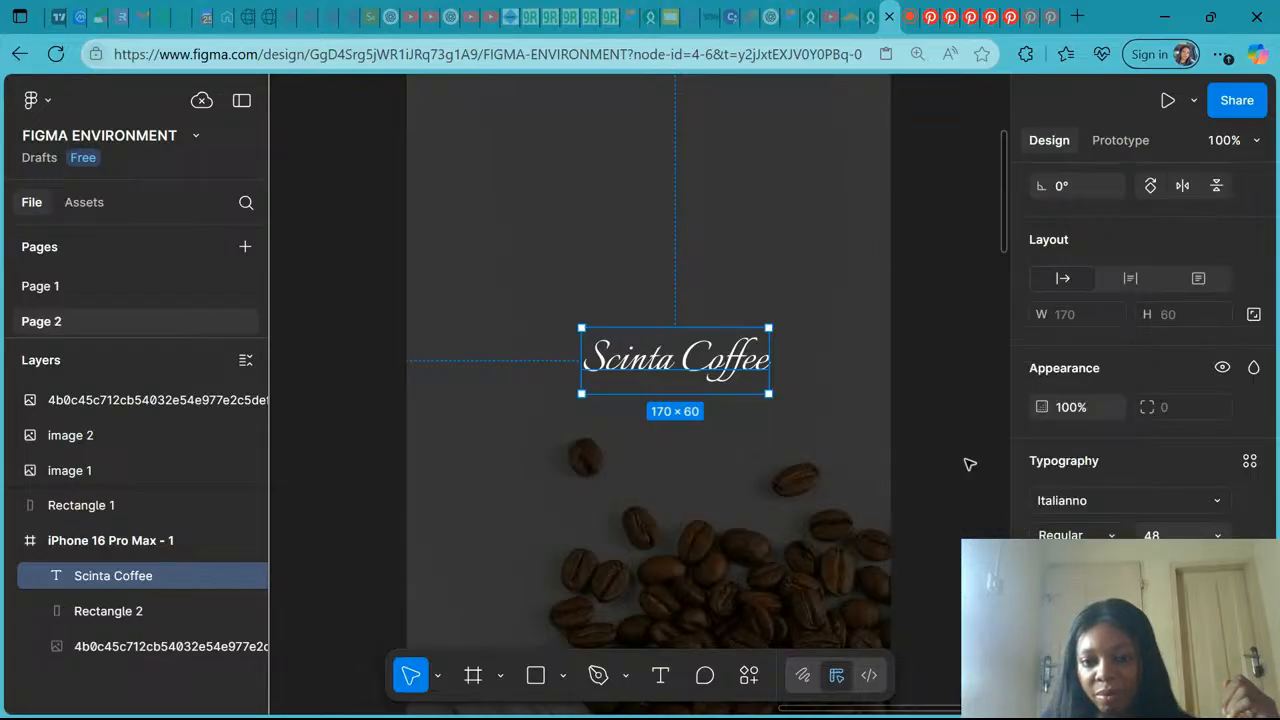
Browse the library weight variables offered for the Scinta Coffee text's font style, and close the list.
{"action": "left_click", "coordinate": [1072, 535]}
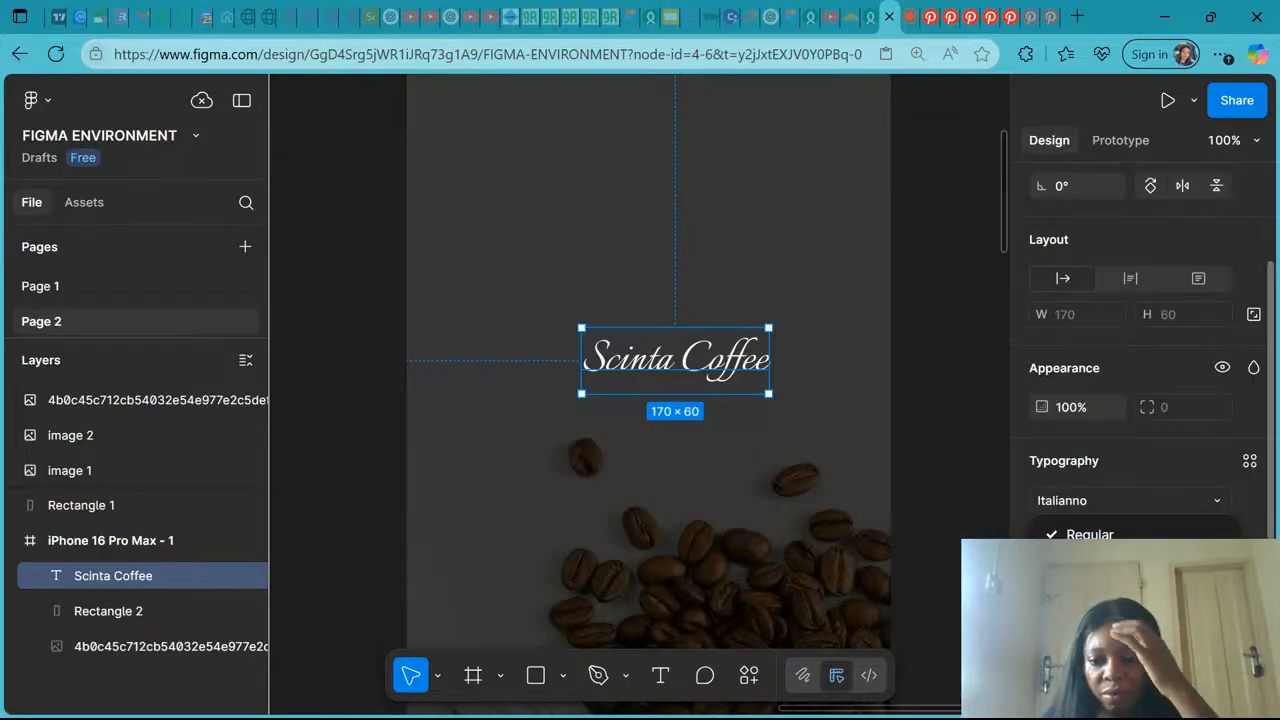
{"action": "left_click", "coordinate": [1110, 586]}
{"action": "scroll", "coordinate": [1011, 478], "scroll_direction": "down", "scroll_amount": 5}
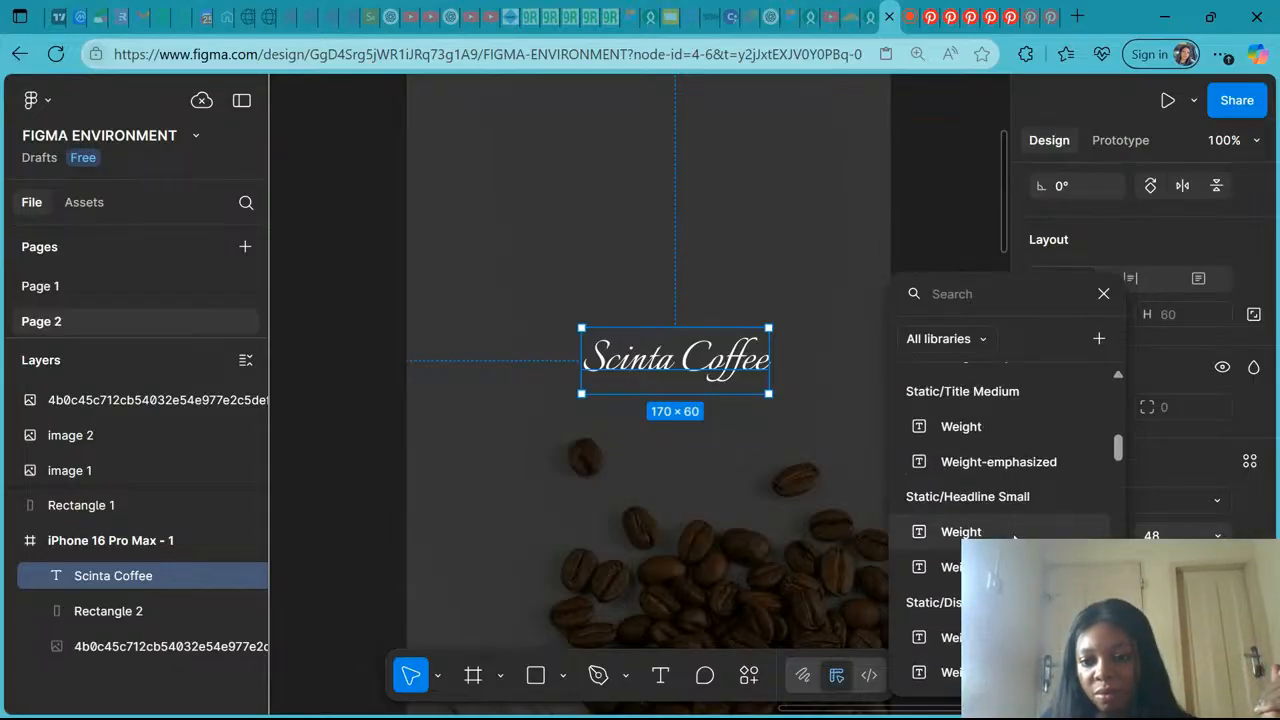
{"action": "scroll", "coordinate": [1014, 530], "scroll_direction": "up", "scroll_amount": 5}
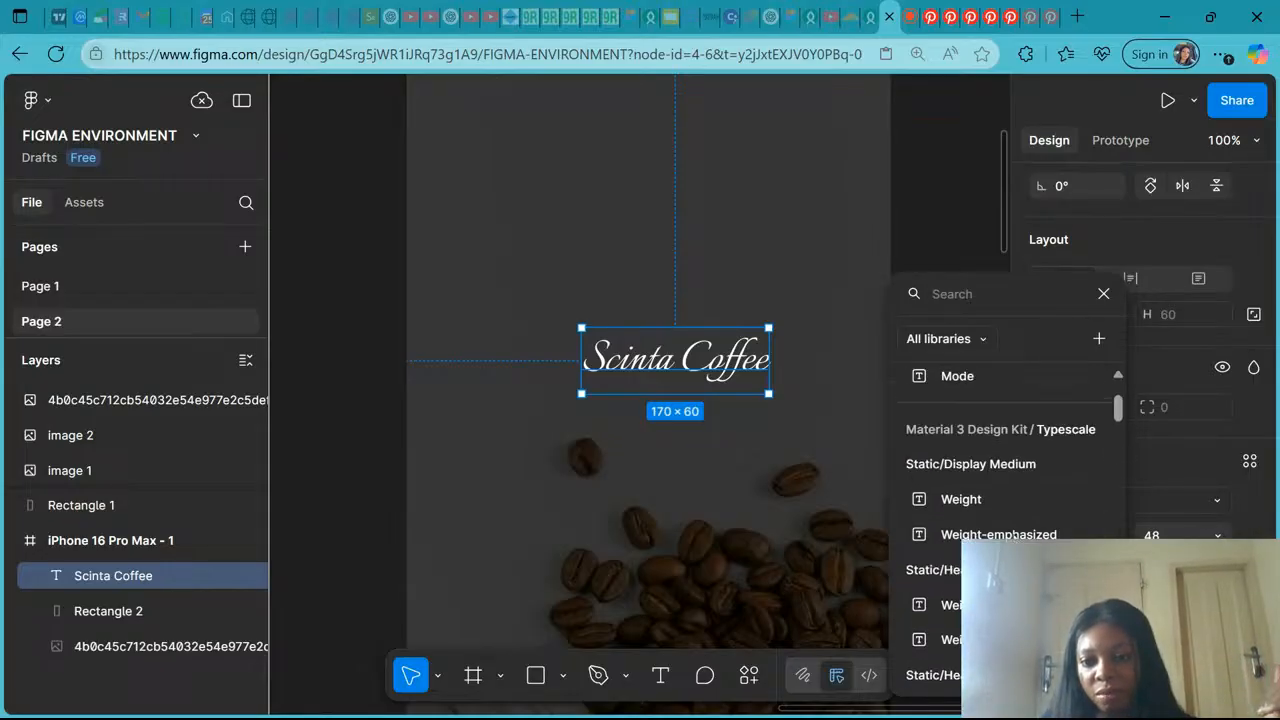
{"action": "left_click", "coordinate": [1097, 283]}
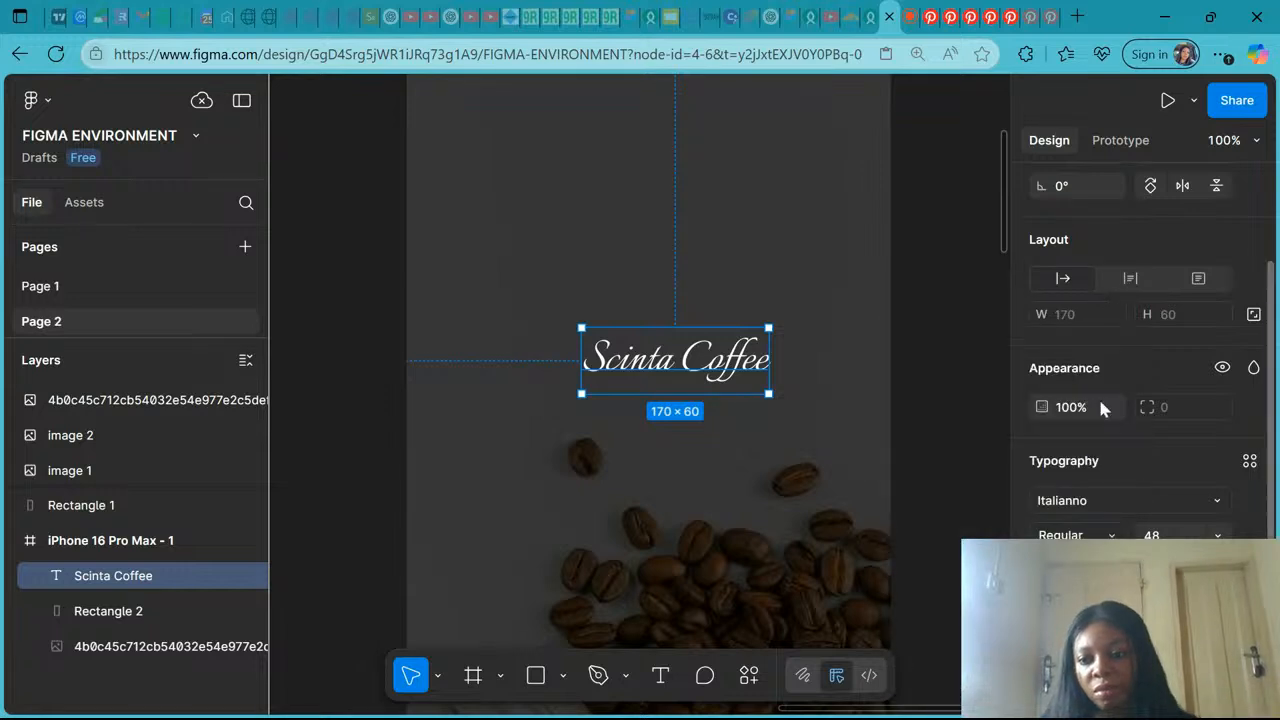
Examine the basic and detailed type settings of the Scinta Coffee text, and close them.
{"action": "left_click", "coordinate": [1253, 643]}
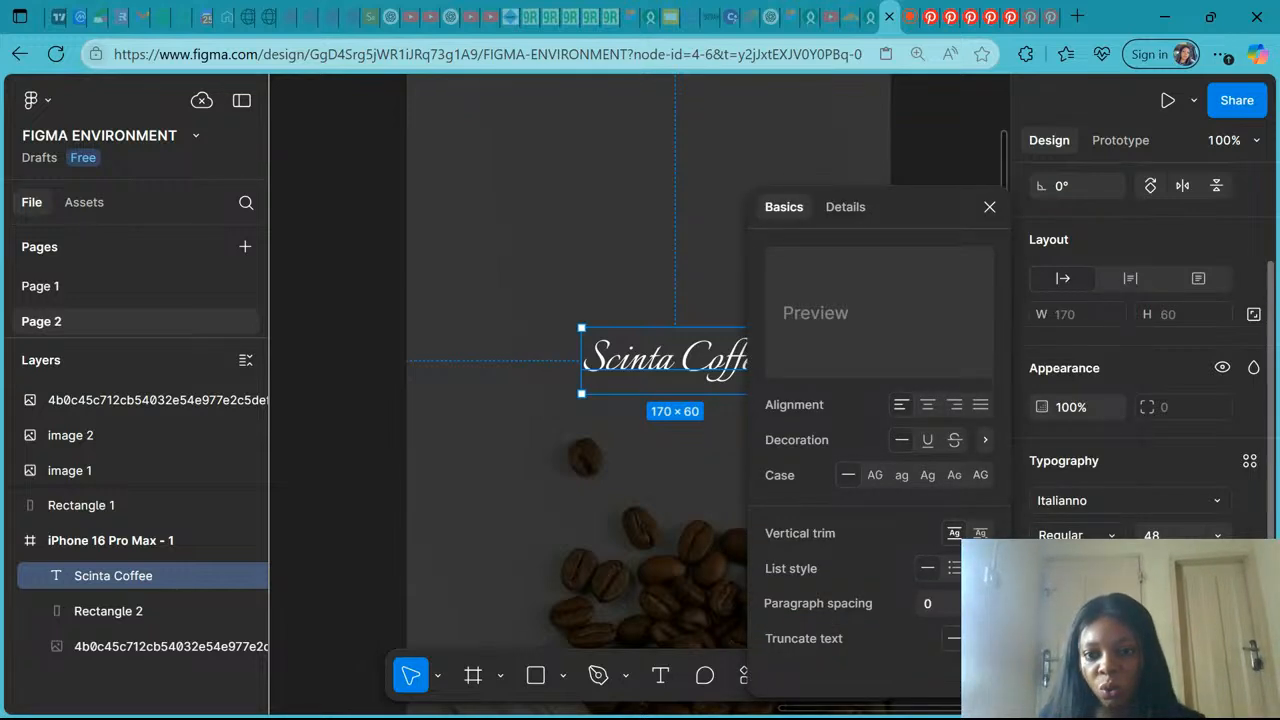
{"action": "left_click", "coordinate": [848, 207]}
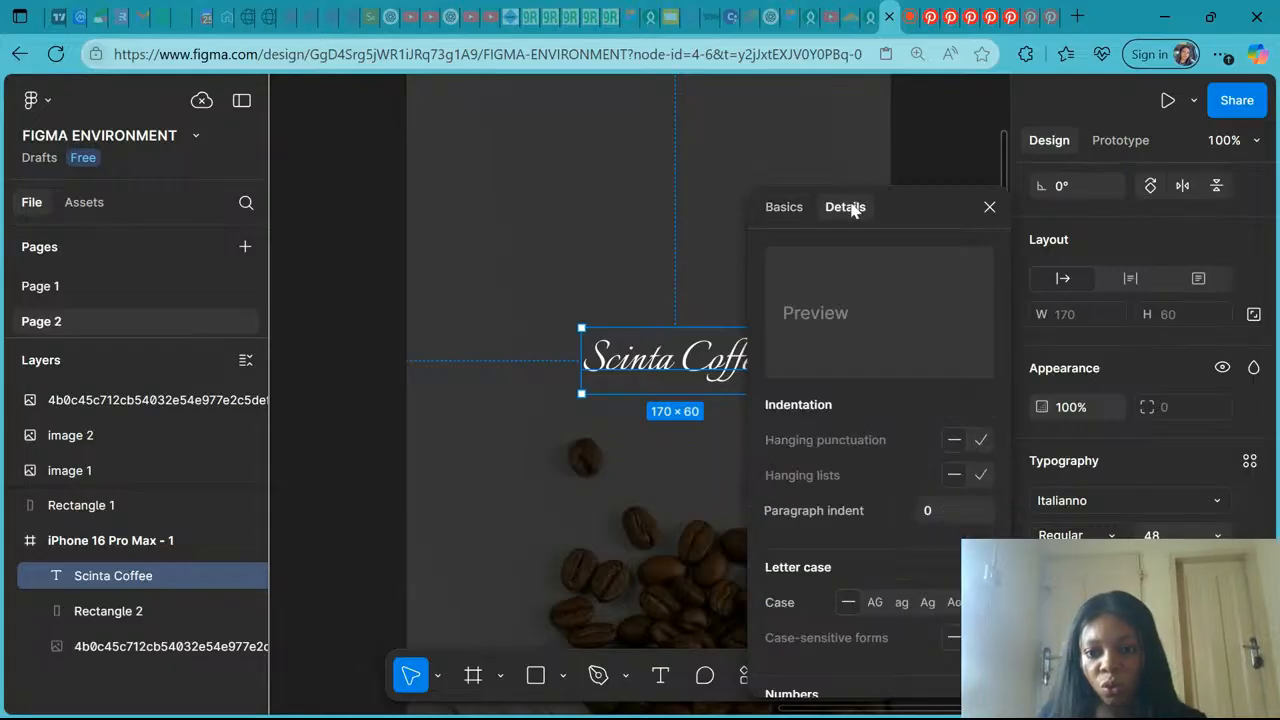
{"action": "left_click", "coordinate": [990, 208]}
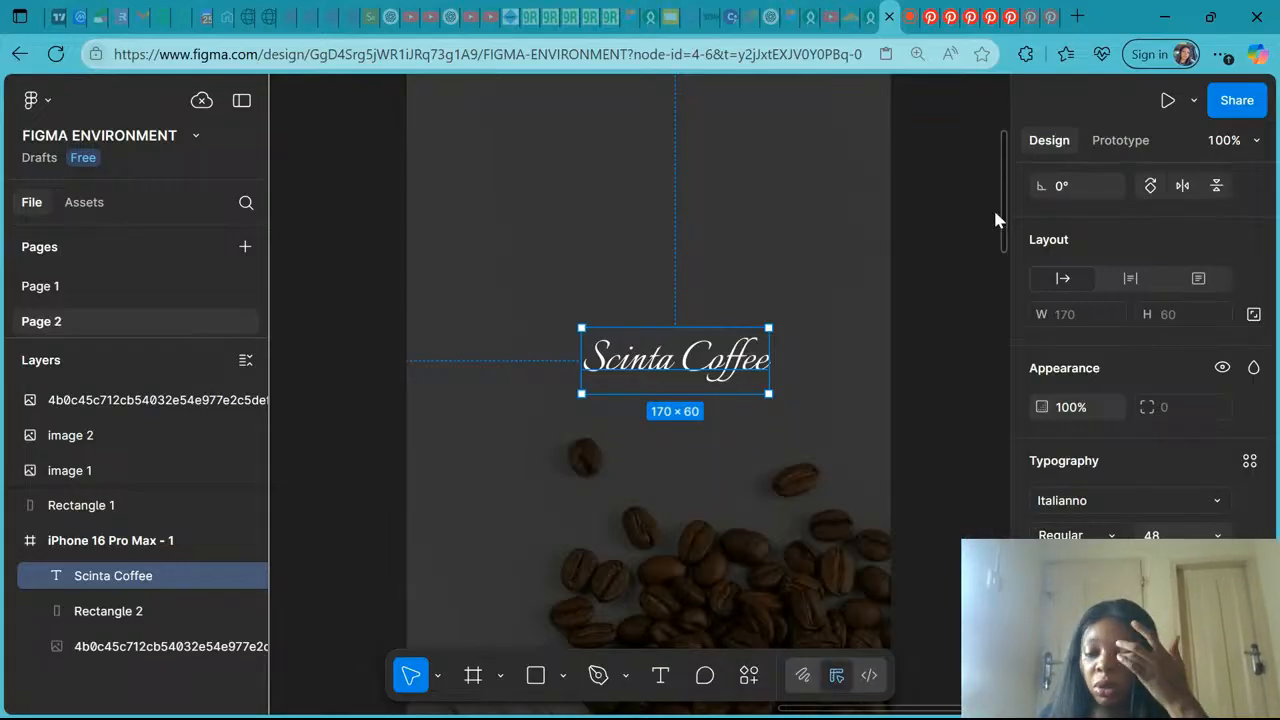
Filter the font list to popular fonts and set the Scinta Coffee text to Figma Hand.
{"action": "left_click", "coordinate": [1062, 502]}
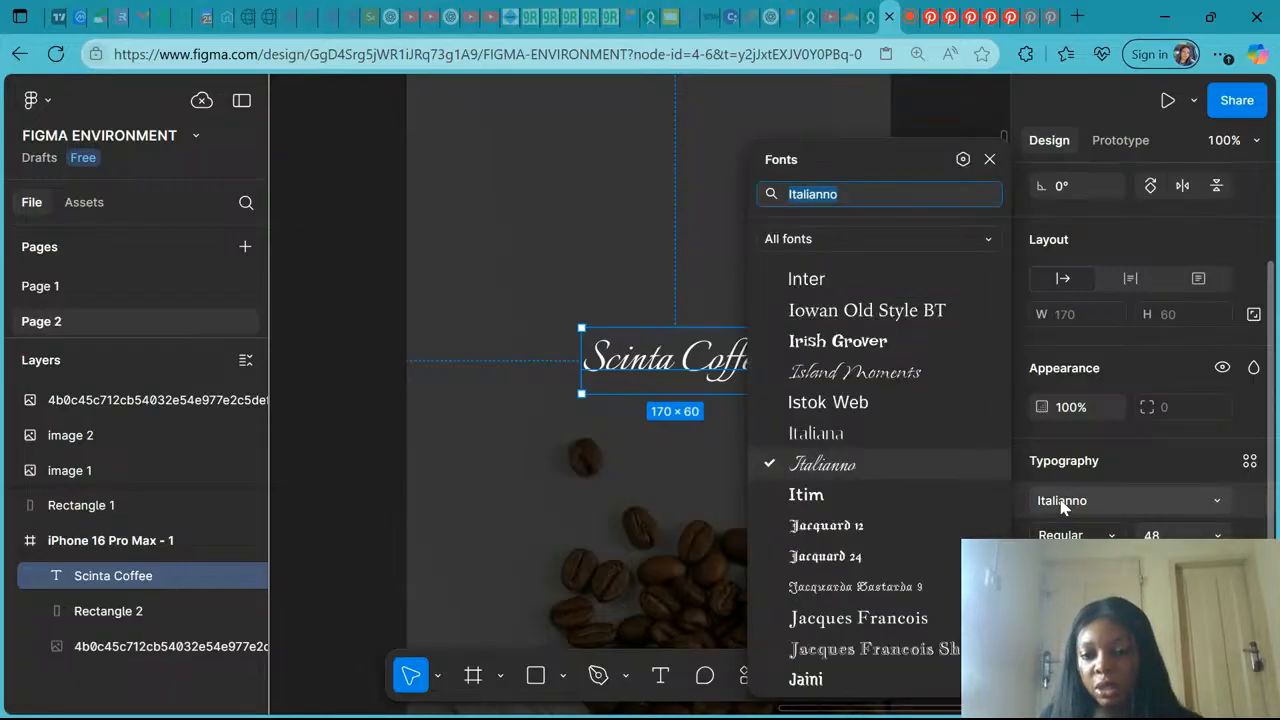
{"action": "scroll", "coordinate": [869, 514], "scroll_direction": "down", "scroll_amount": 3}
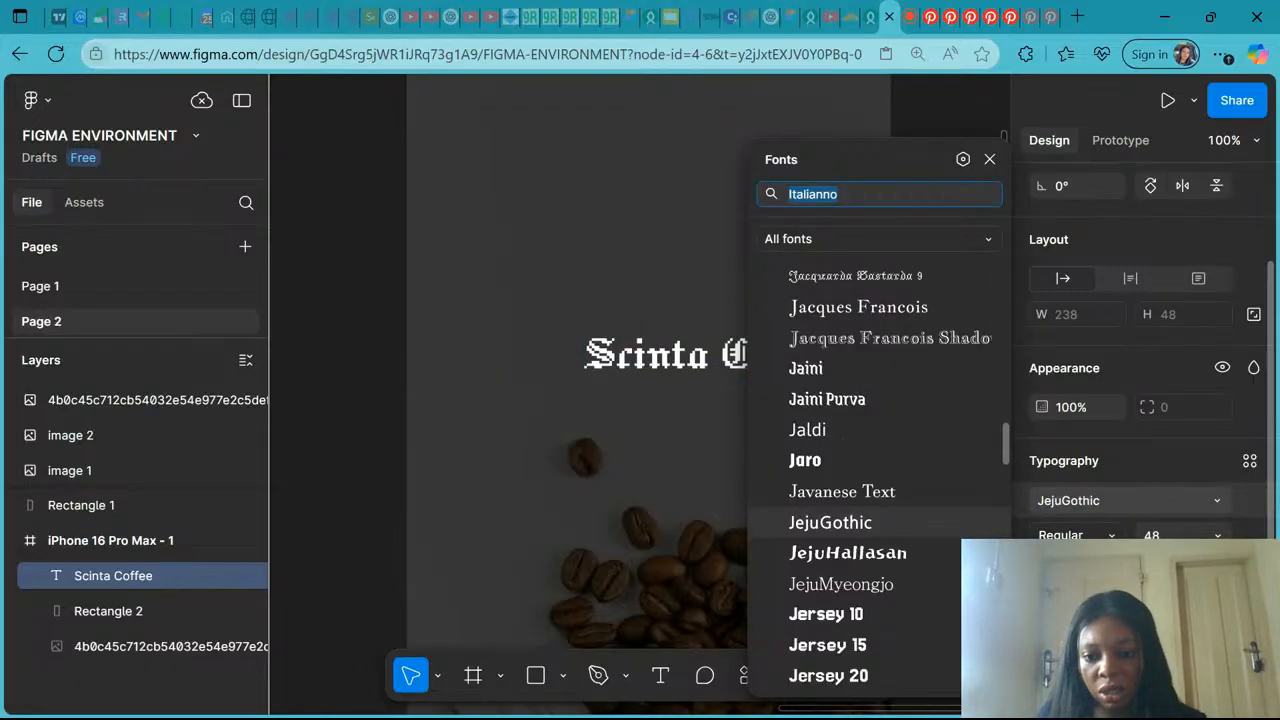
{"action": "scroll", "coordinate": [869, 514], "scroll_direction": "down", "scroll_amount": 1}
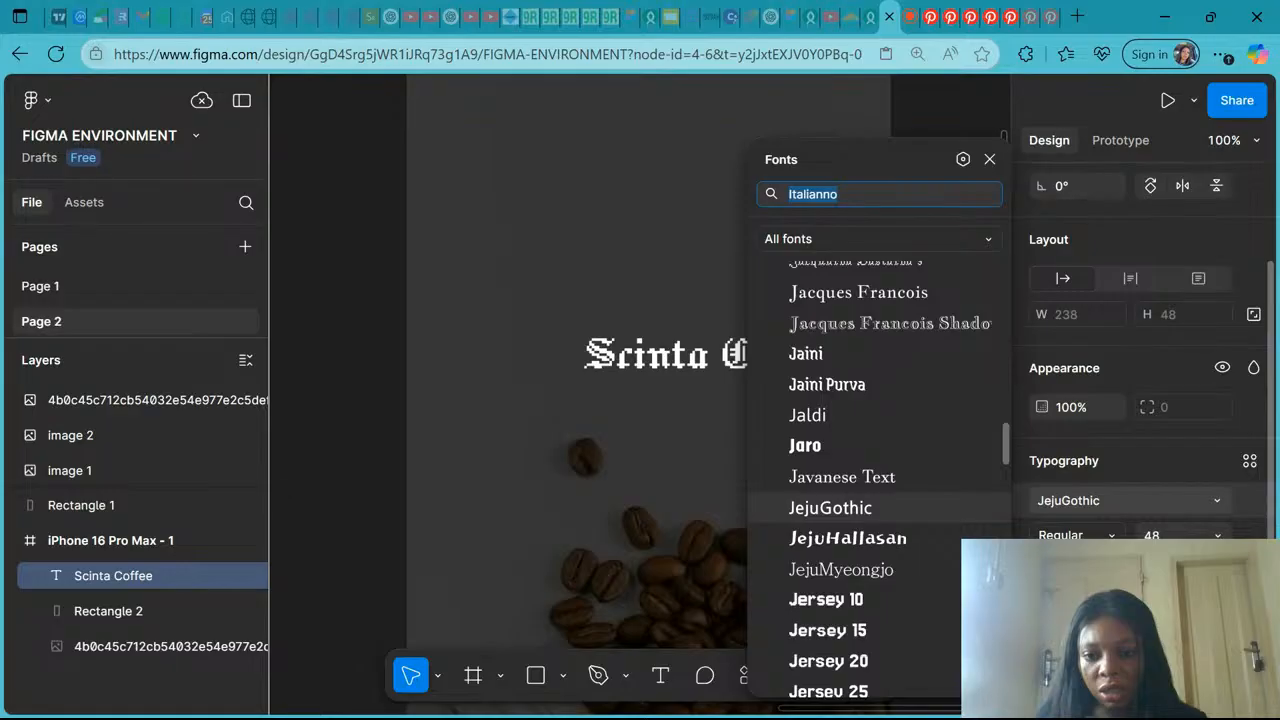
{"action": "left_click", "coordinate": [925, 240]}
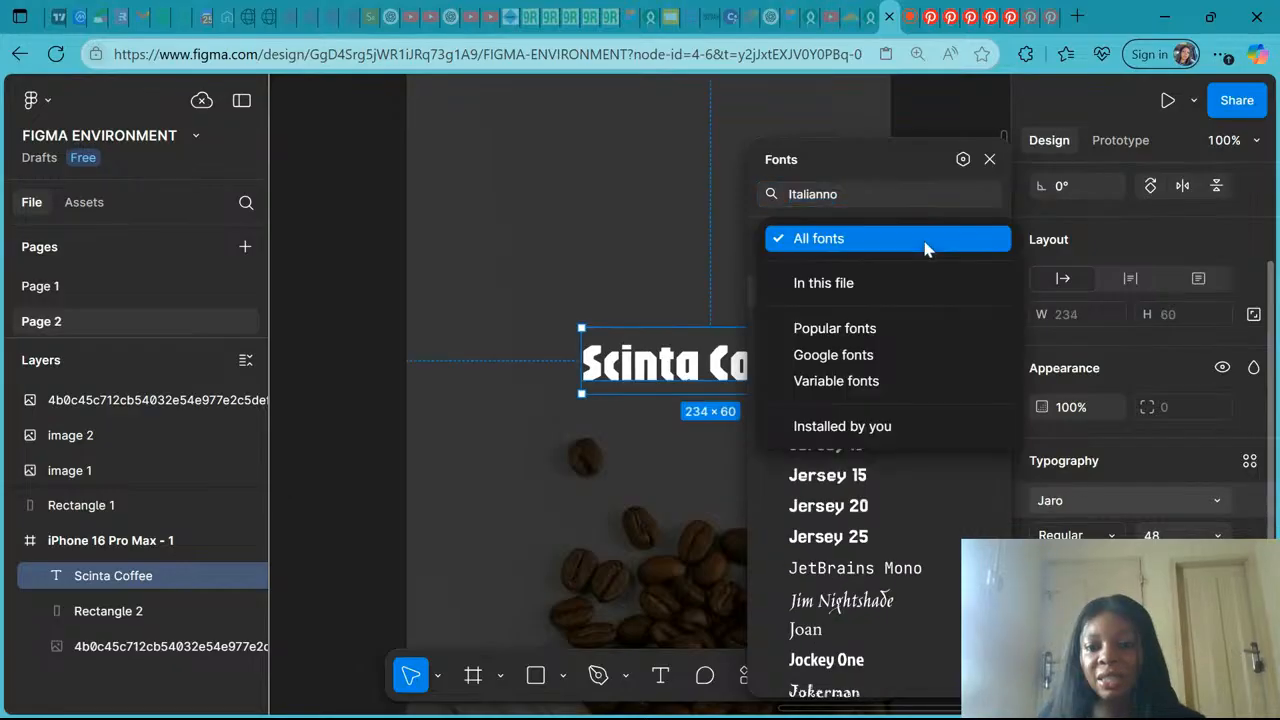
{"action": "left_click", "coordinate": [868, 338]}
{"action": "left_click", "coordinate": [803, 368]}
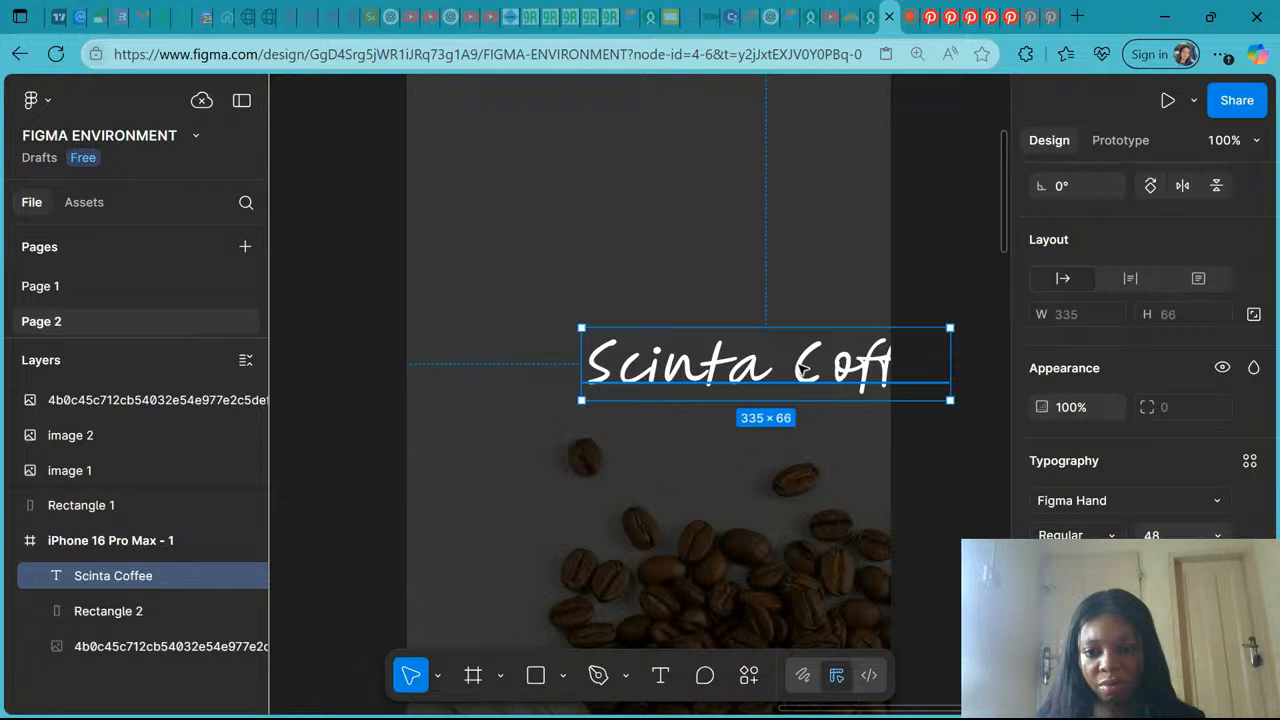
Move the Scinta Coffee text toward the frame's left edge and change its font to Pacifico.
{"action": "left_click_drag", "start_coordinate": [799, 369], "coordinate": [734, 345]}
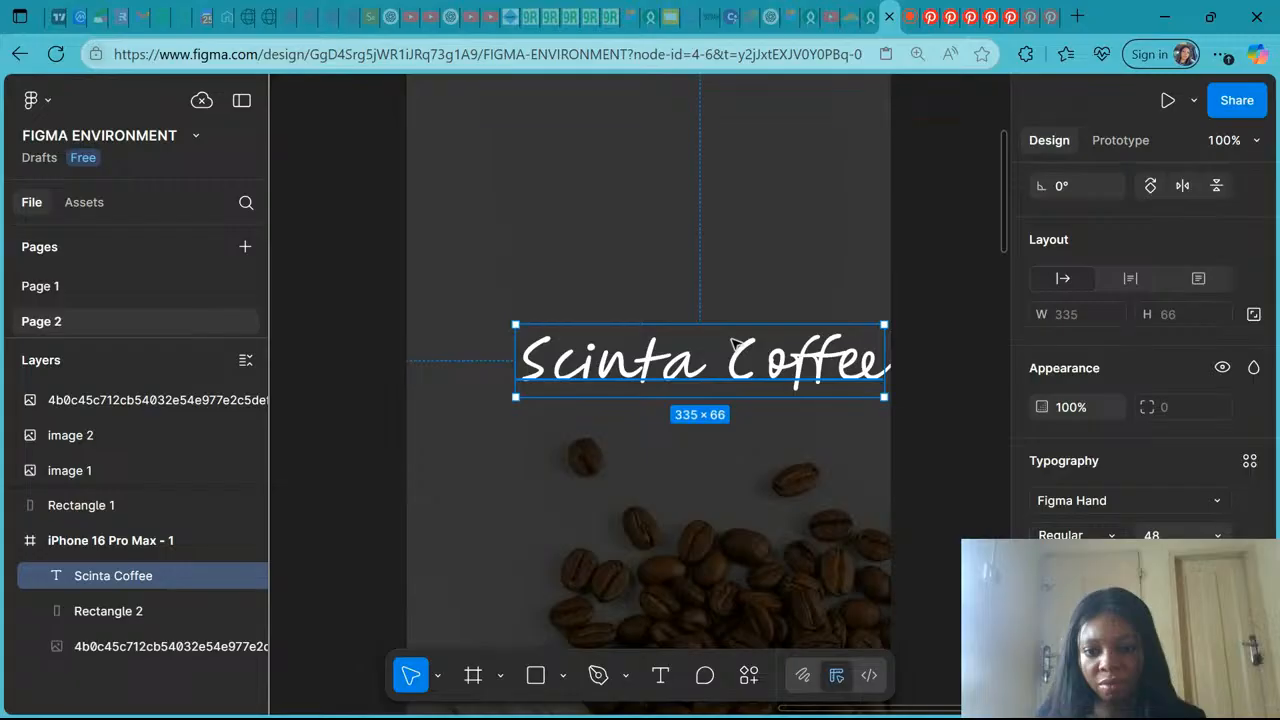
{"action": "left_click_drag", "start_coordinate": [734, 345], "coordinate": [644, 322]}
{"action": "left_click", "coordinate": [1128, 501]}
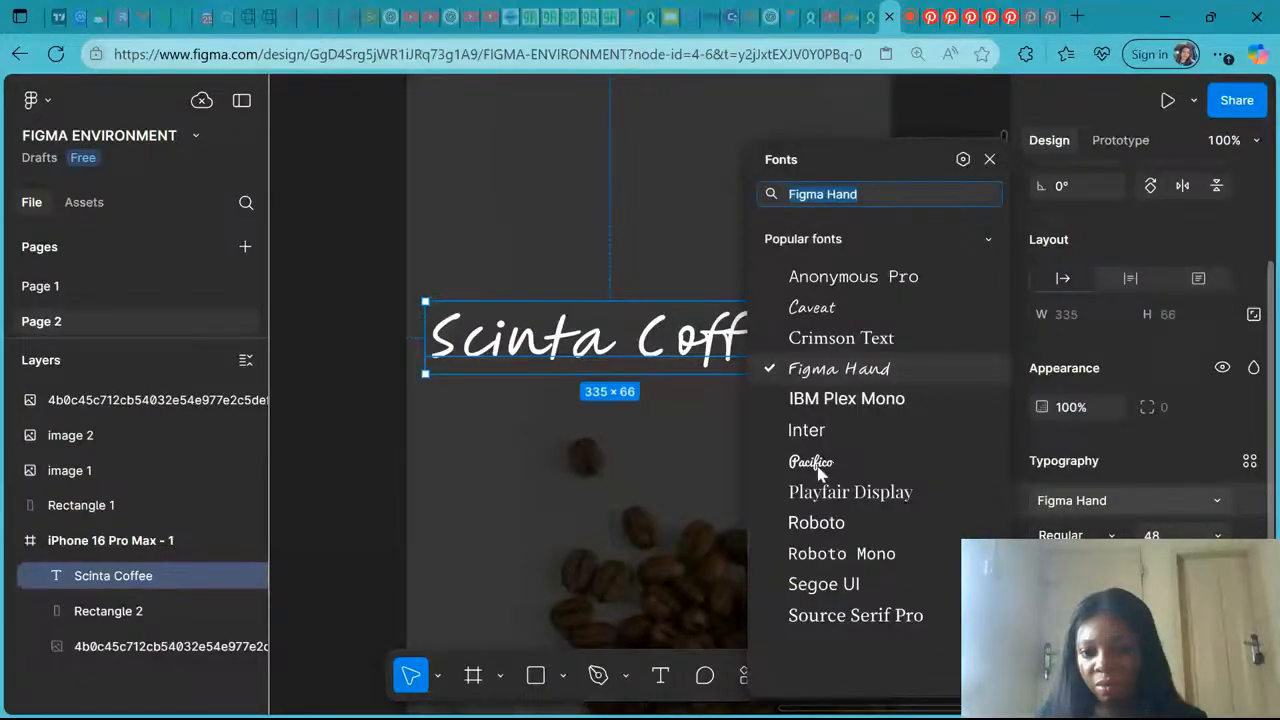
{"action": "left_click", "coordinate": [816, 464]}
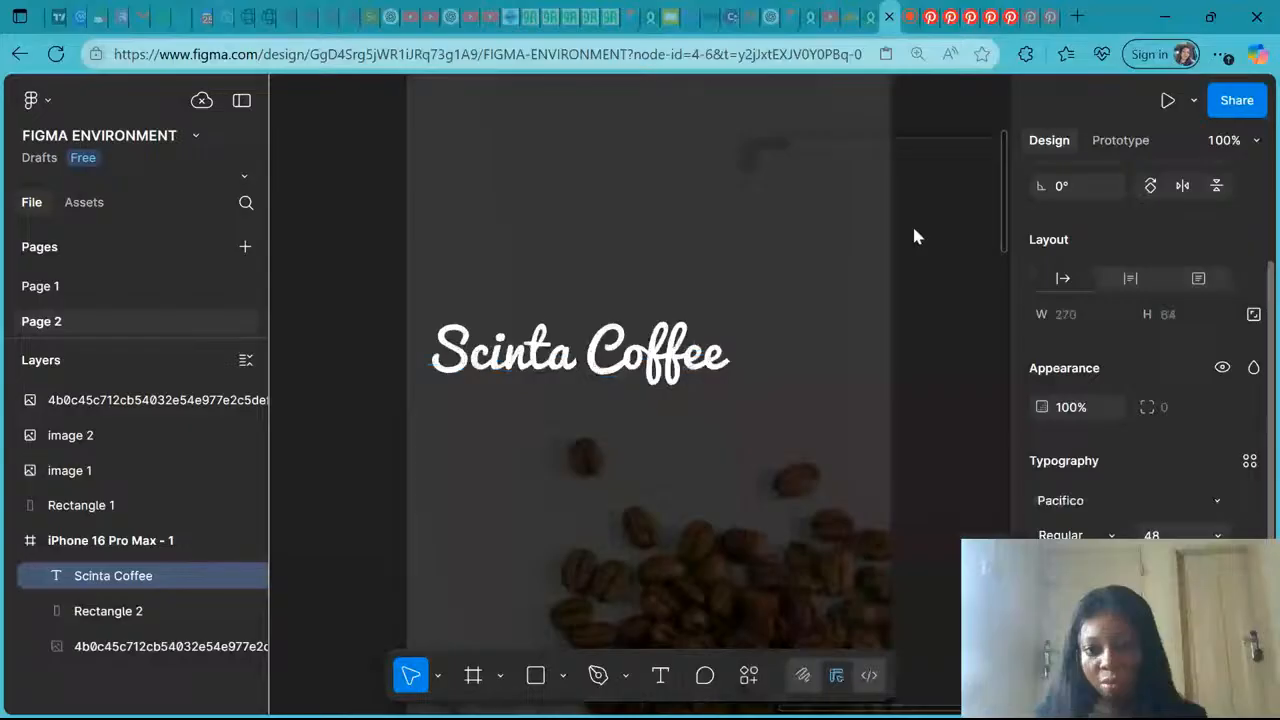
Reset the font list to all fonts, close it, and move the Scinta Coffee text closer to the frame's centre line.
{"action": "left_click", "coordinate": [1102, 497]}
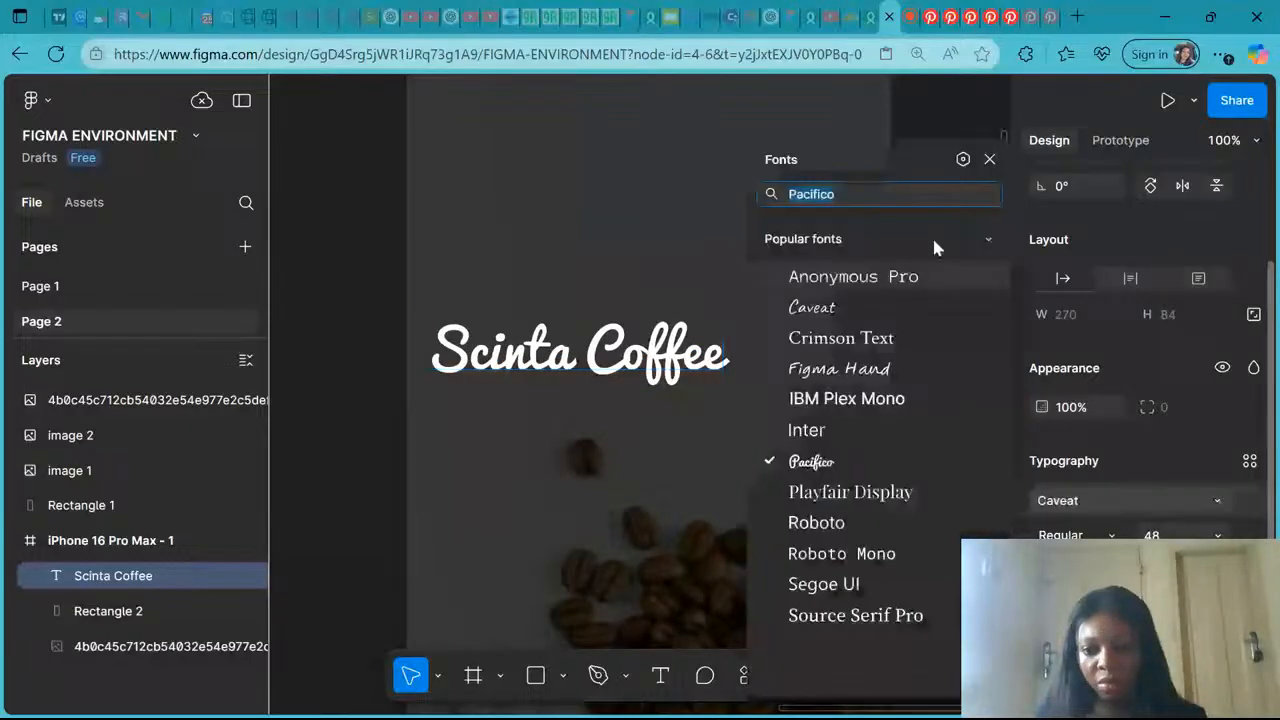
{"action": "left_click", "coordinate": [935, 245]}
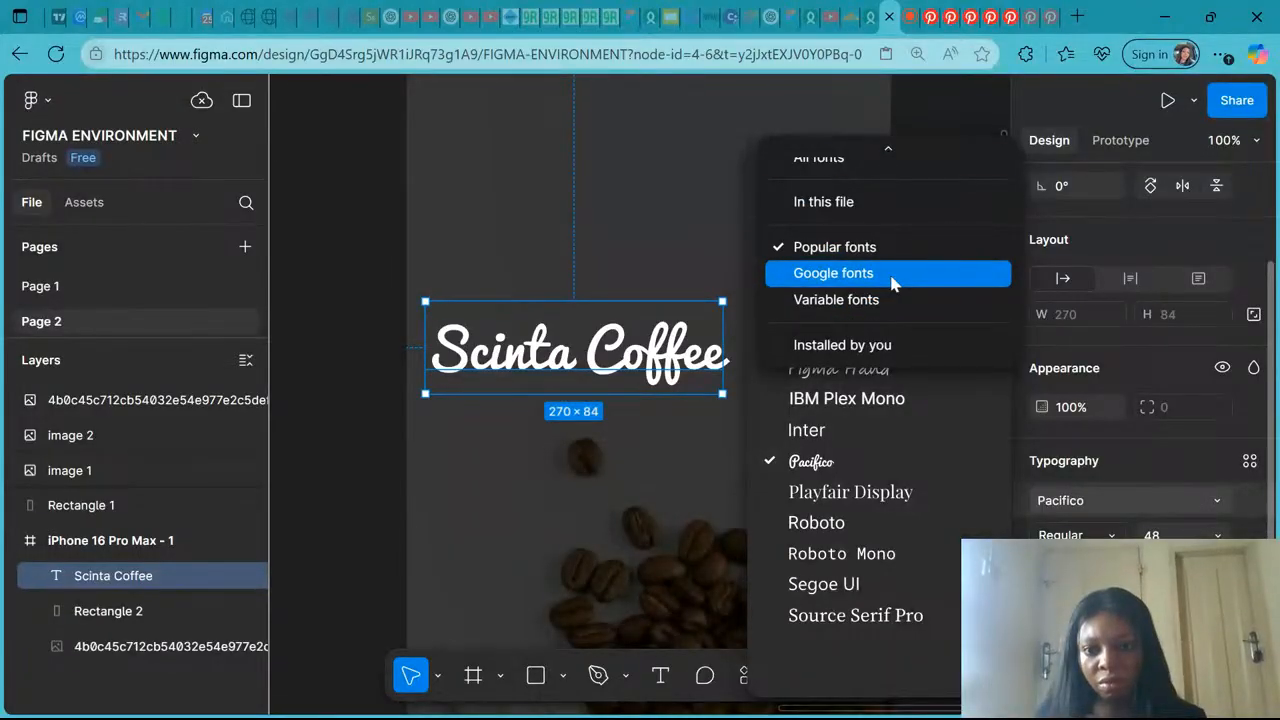
{"action": "left_click", "coordinate": [826, 162]}
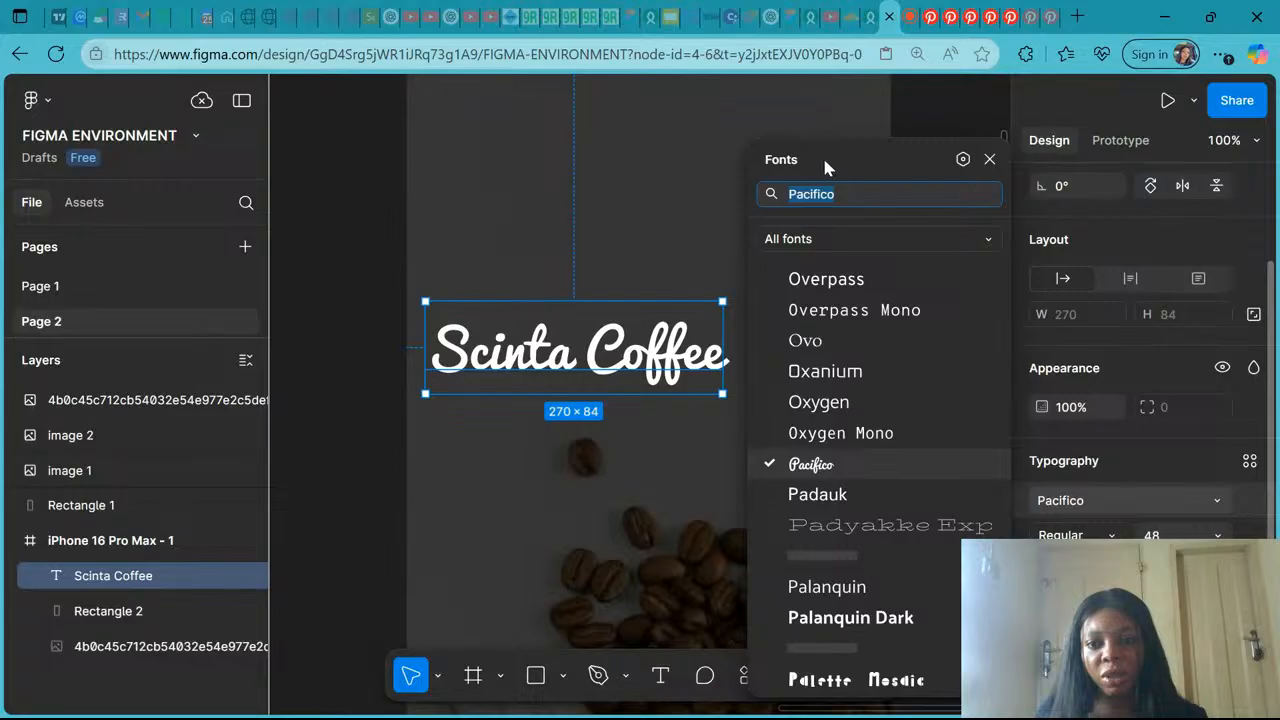
{"action": "left_click", "coordinate": [613, 333]}
{"action": "key", "text": "alt+h"}
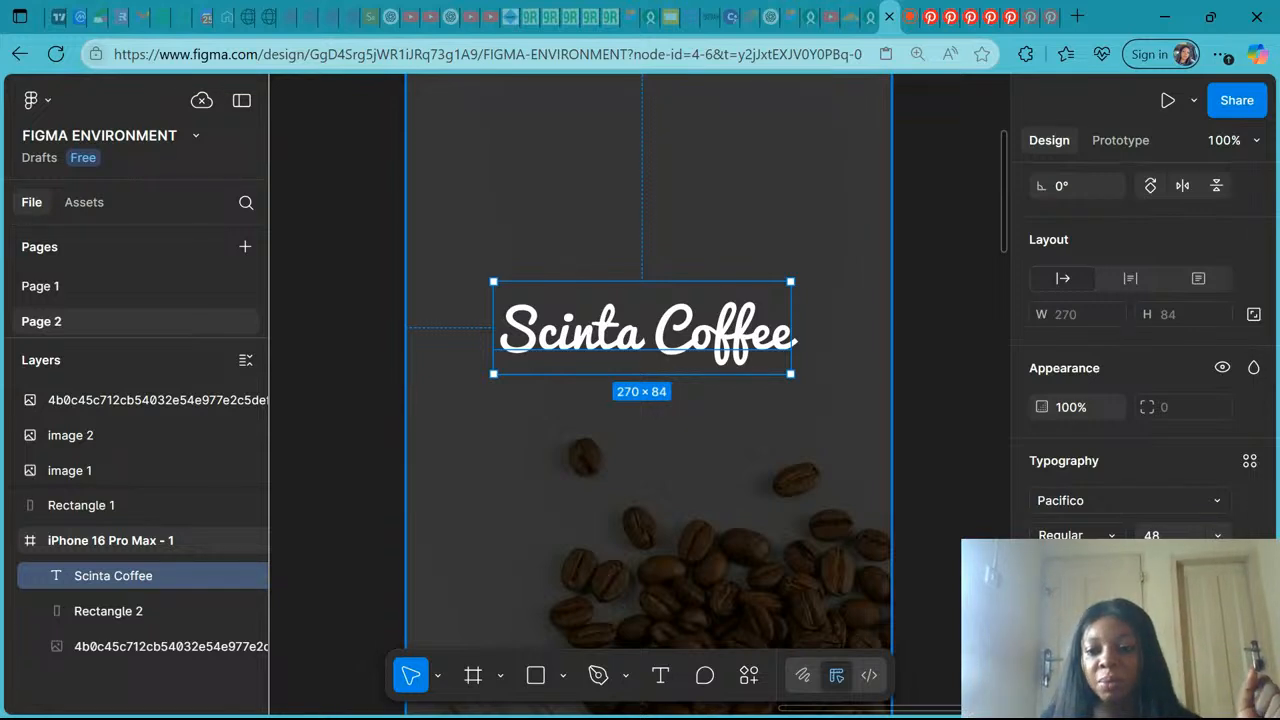
Try a font size of 64 on the Scinta Coffee text and restore it to 48.
{"action": "left_click", "coordinate": [1217, 535]}
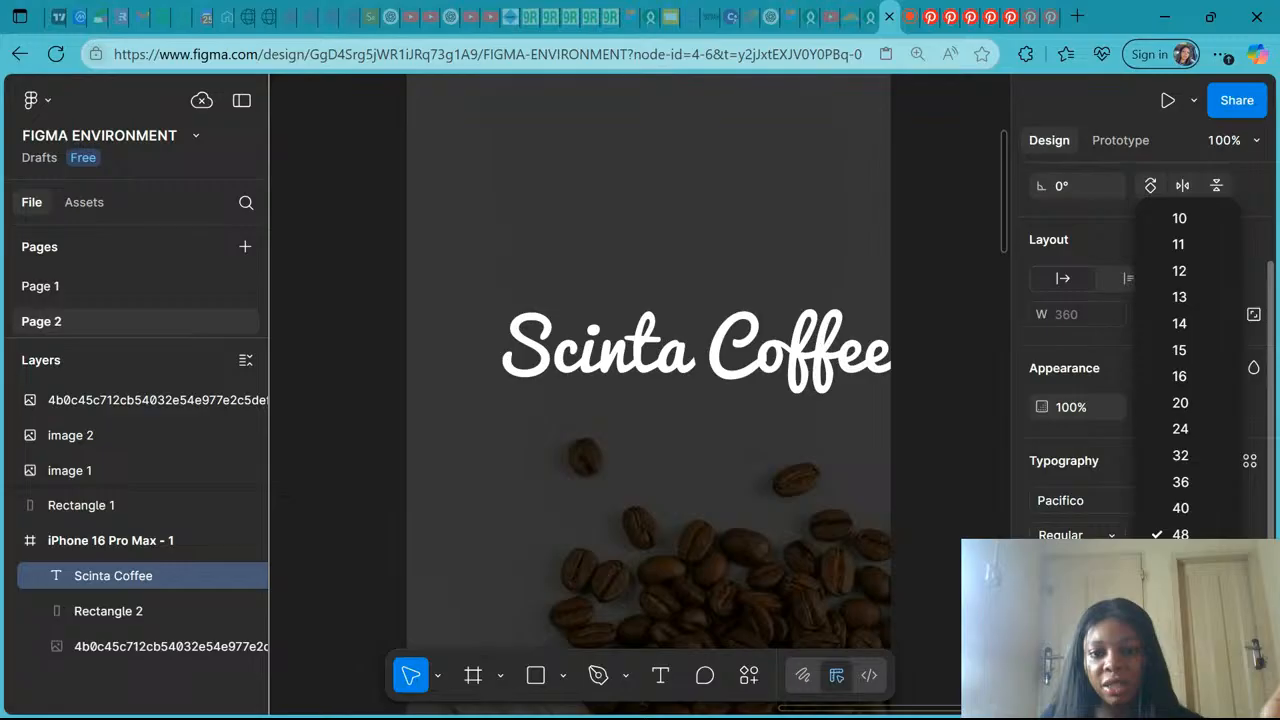
{"action": "left_click", "coordinate": [1192, 561]}
{"action": "left_click", "coordinate": [1217, 535]}
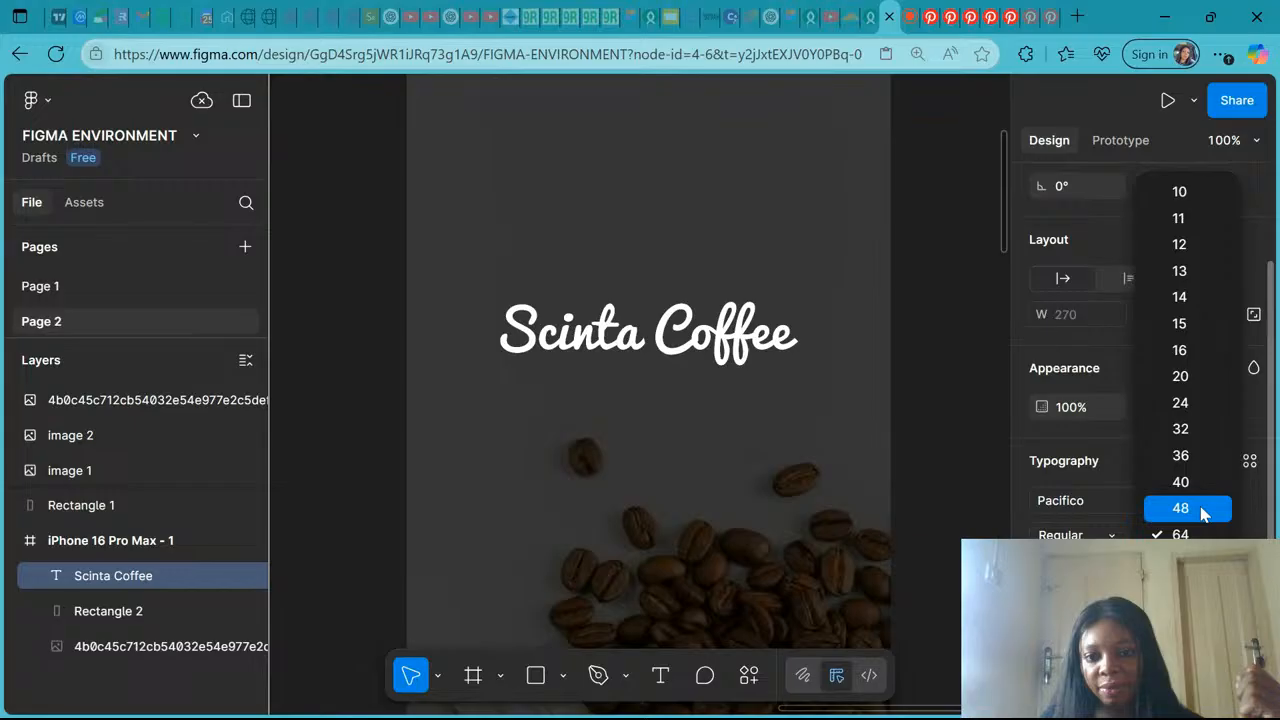
{"action": "left_click", "coordinate": [1190, 508]}
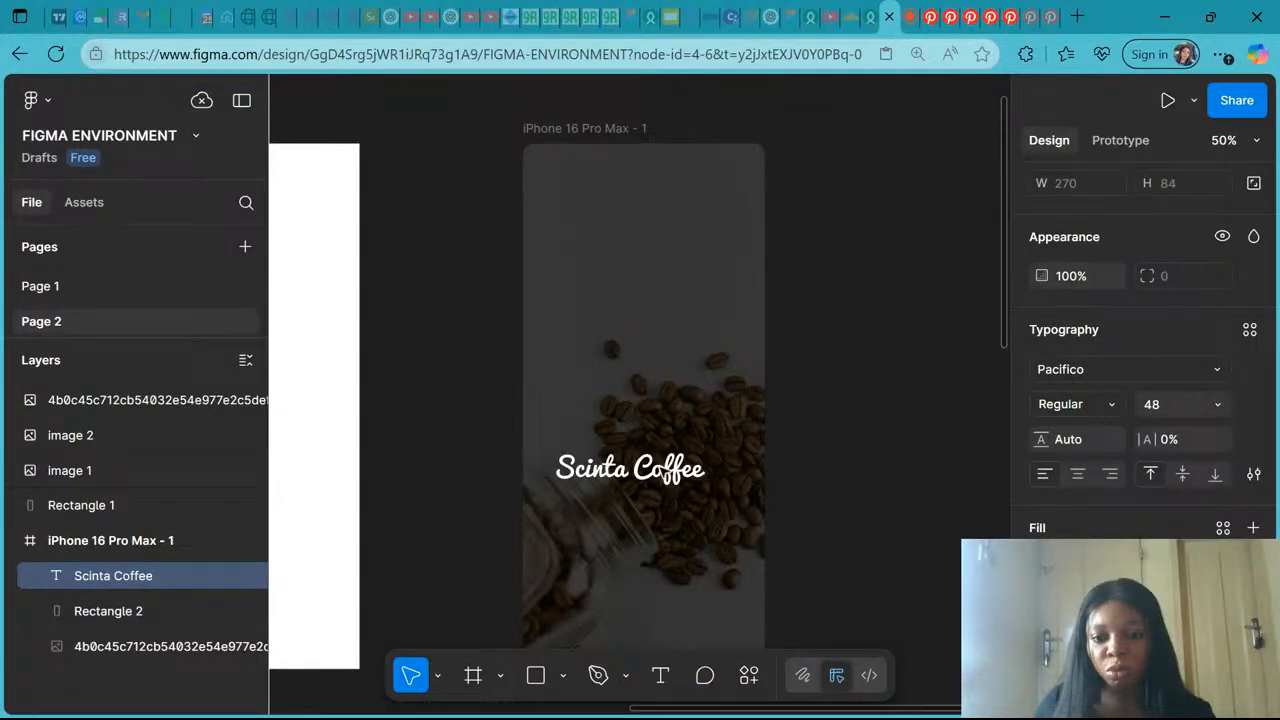
Reposition the Scinta Coffee text above the beans and align its horizontal and vertical centers to the iPhone 16 Pro Max frame.
{"action": "left_click_drag", "start_coordinate": [657, 450], "coordinate": [672, 416]}
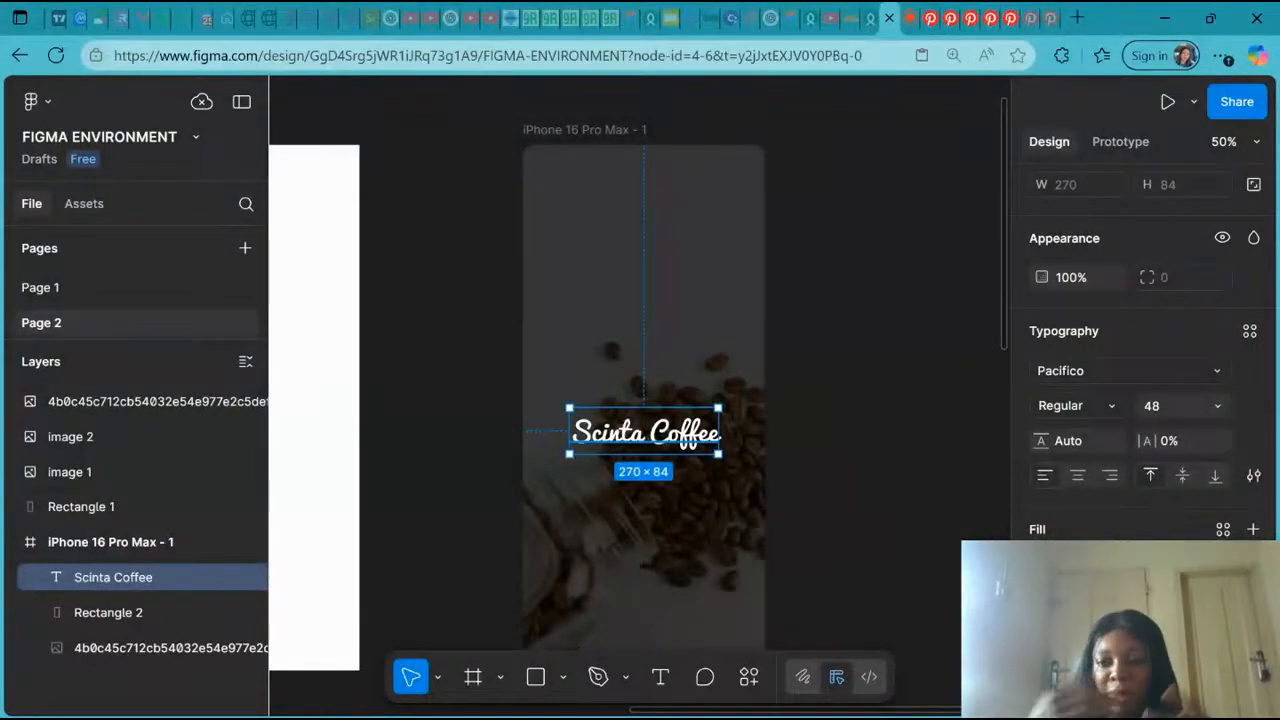
{"action": "scroll", "coordinate": [1094, 404], "scroll_direction": "up", "scroll_amount": 3}
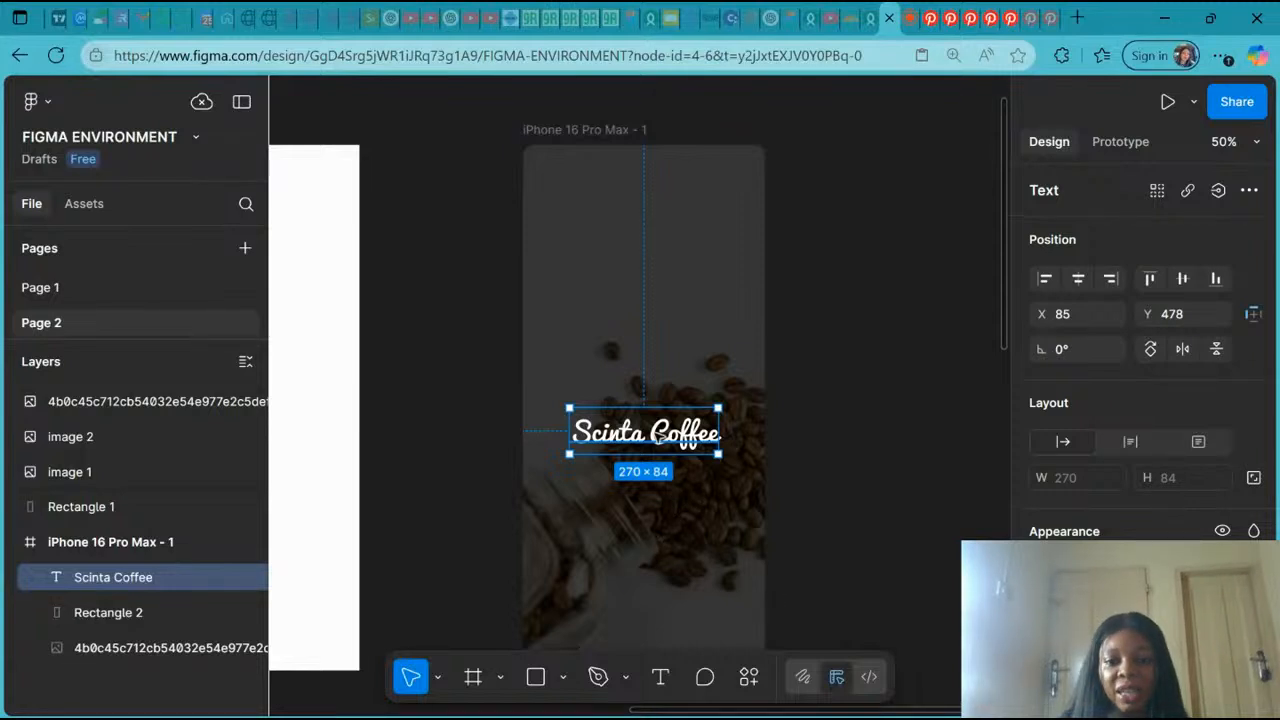
{"action": "left_click_drag", "start_coordinate": [658, 437], "coordinate": [631, 325]}
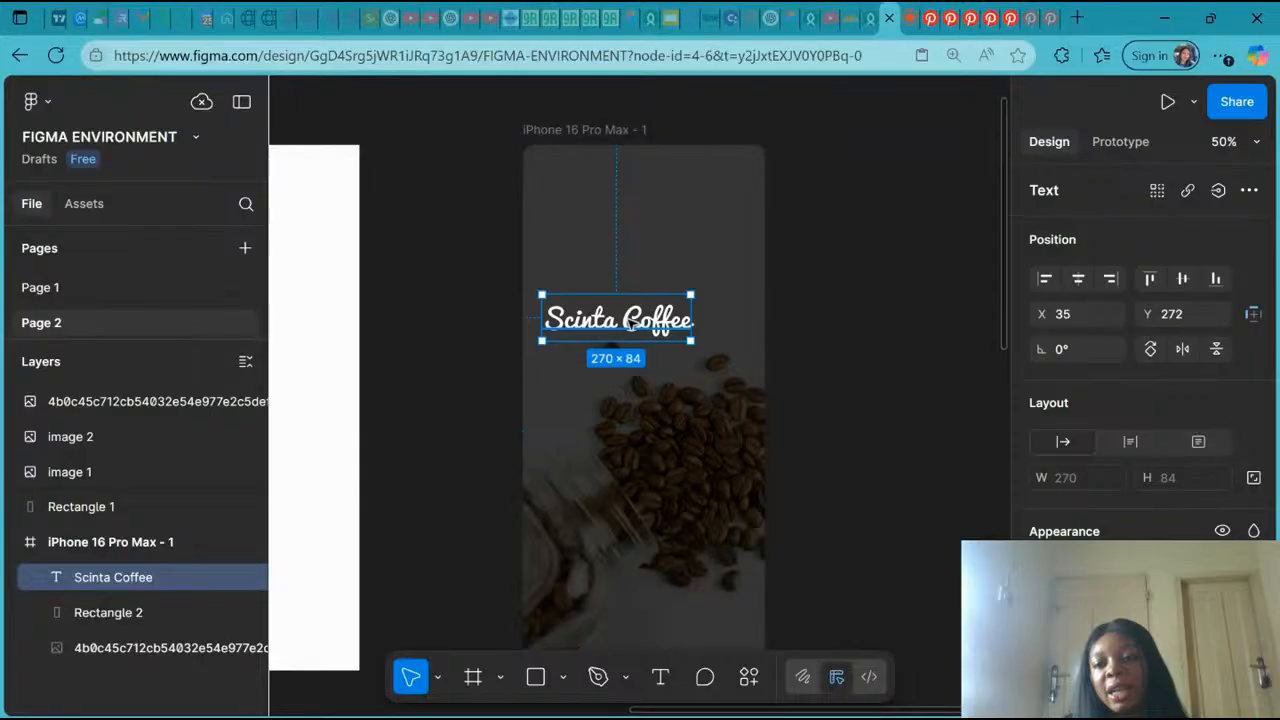
{"action": "left_click", "coordinate": [1078, 287]}
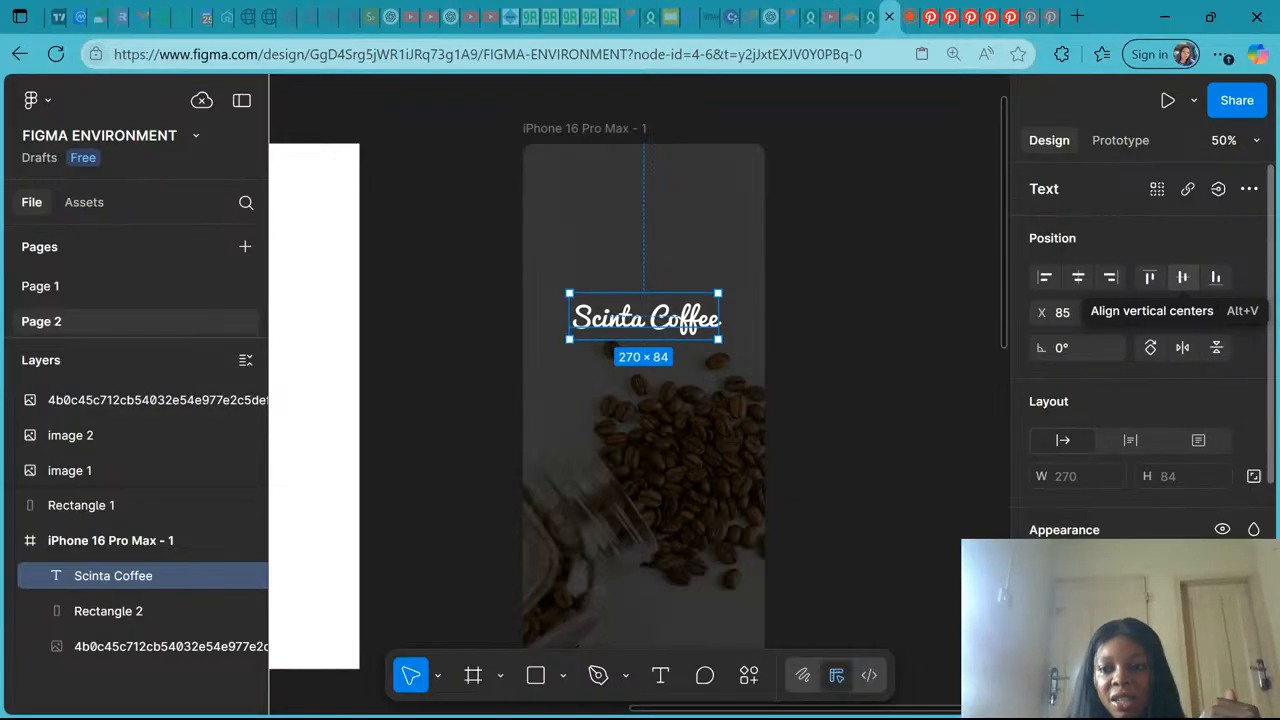
{"action": "left_click", "coordinate": [1182, 278]}
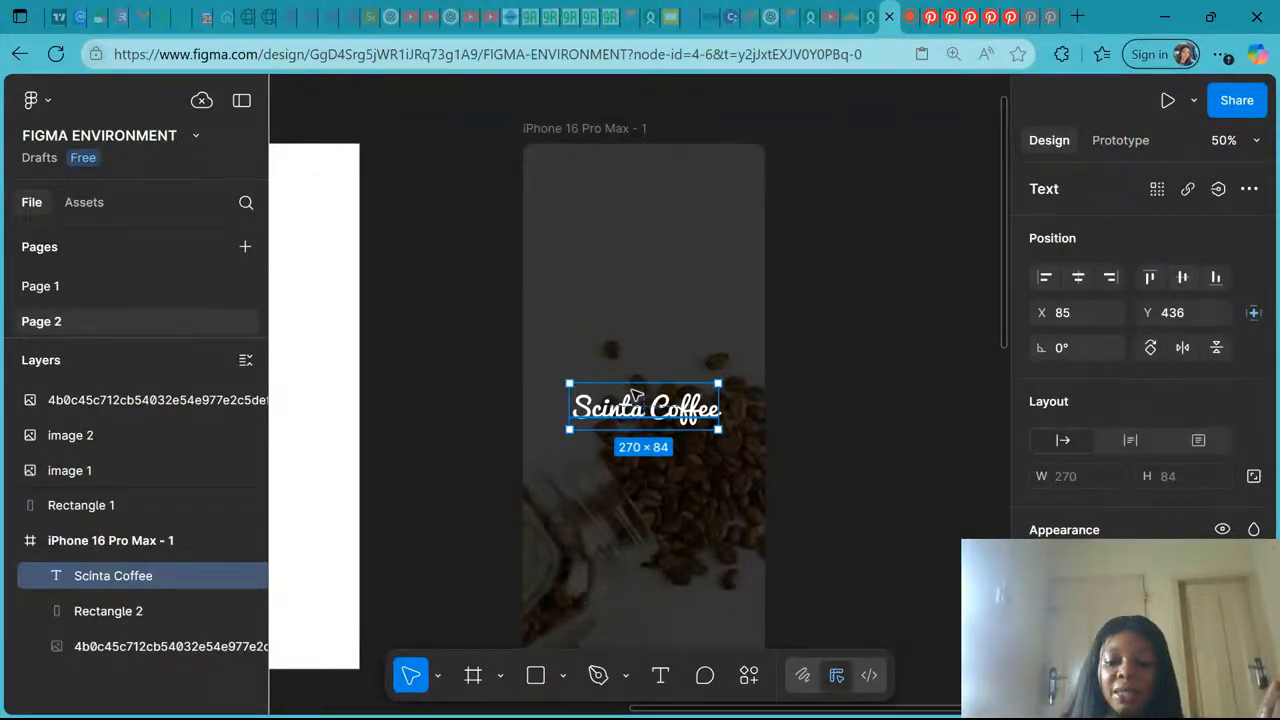
Move the Scinta Coffee text up into the empty area above the beans, keeping it horizontally centered, and deselect it.
{"action": "key", "text": "minus"}
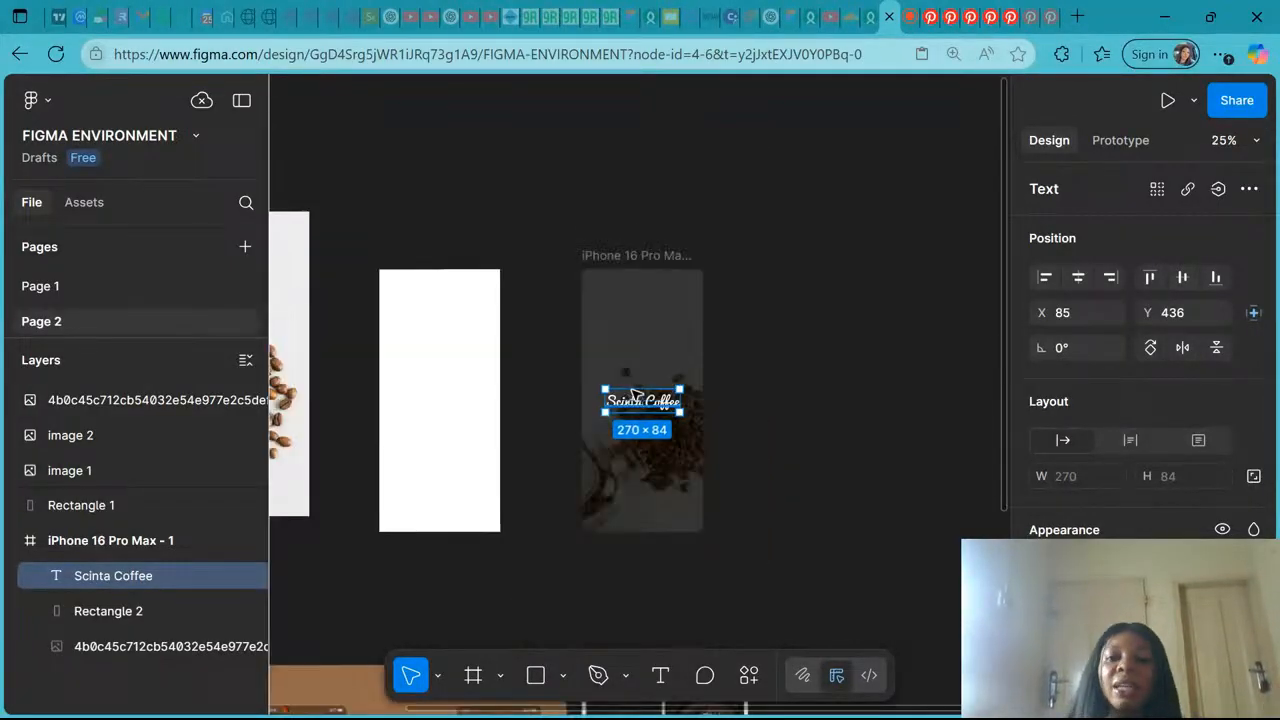
{"action": "left_click", "coordinate": [755, 419]}
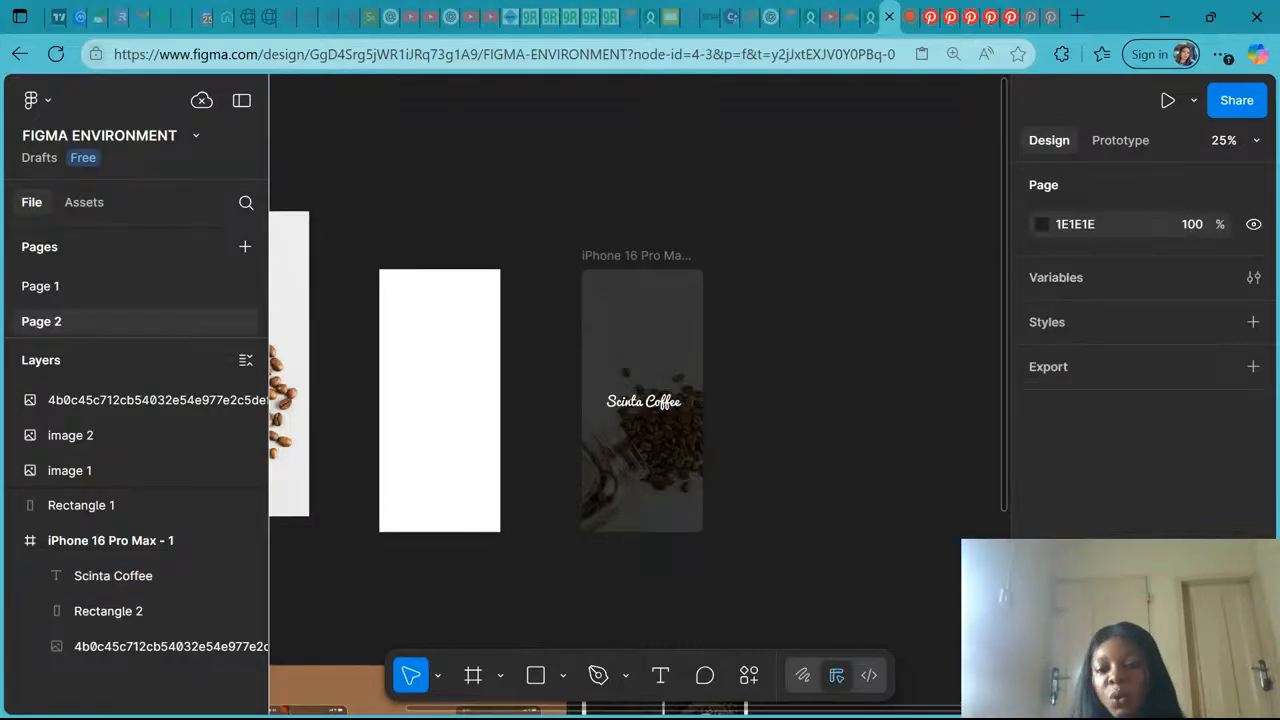
{"action": "left_click", "coordinate": [665, 405]}
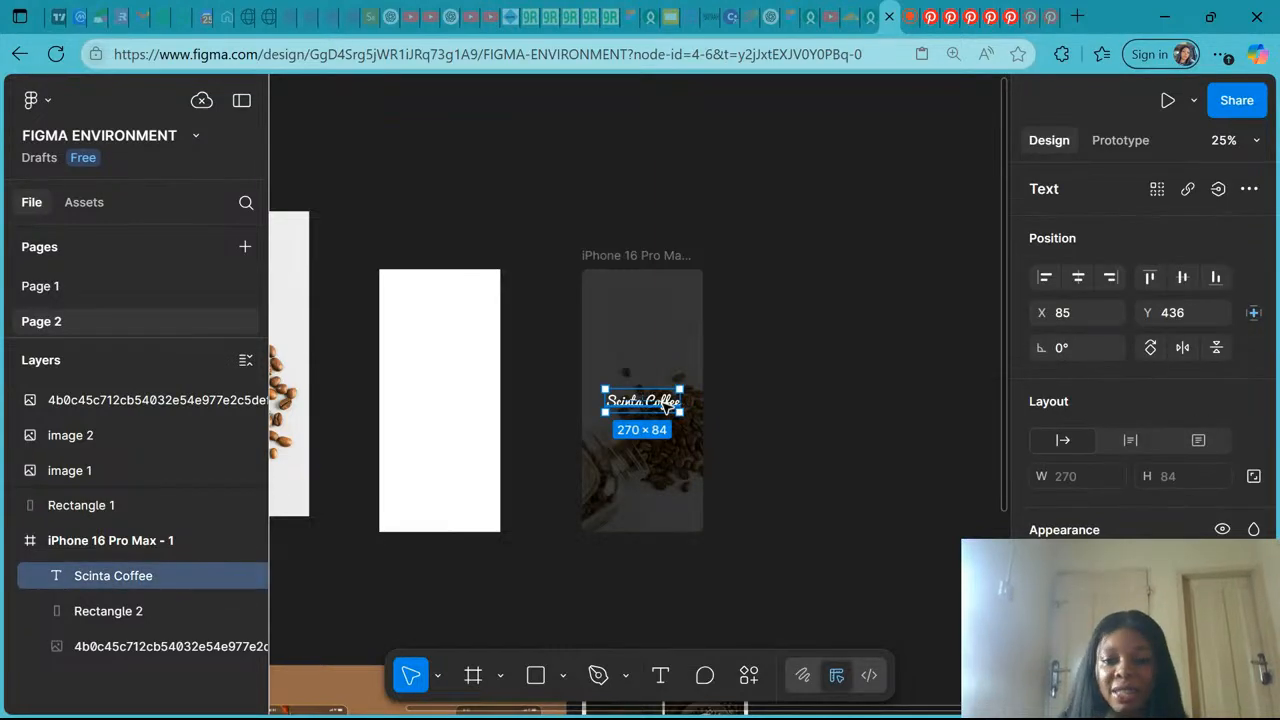
{"action": "left_click_drag", "start_coordinate": [666, 405], "coordinate": [668, 348]}
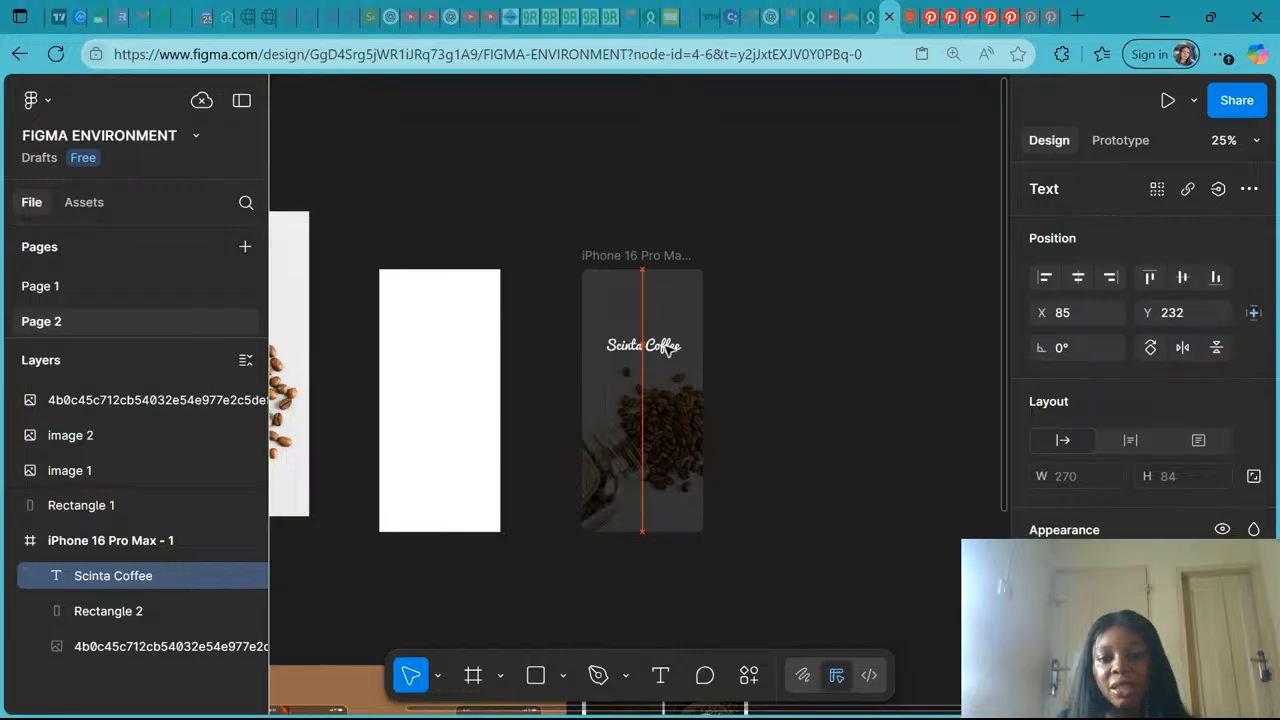
{"action": "left_click", "coordinate": [835, 470]}
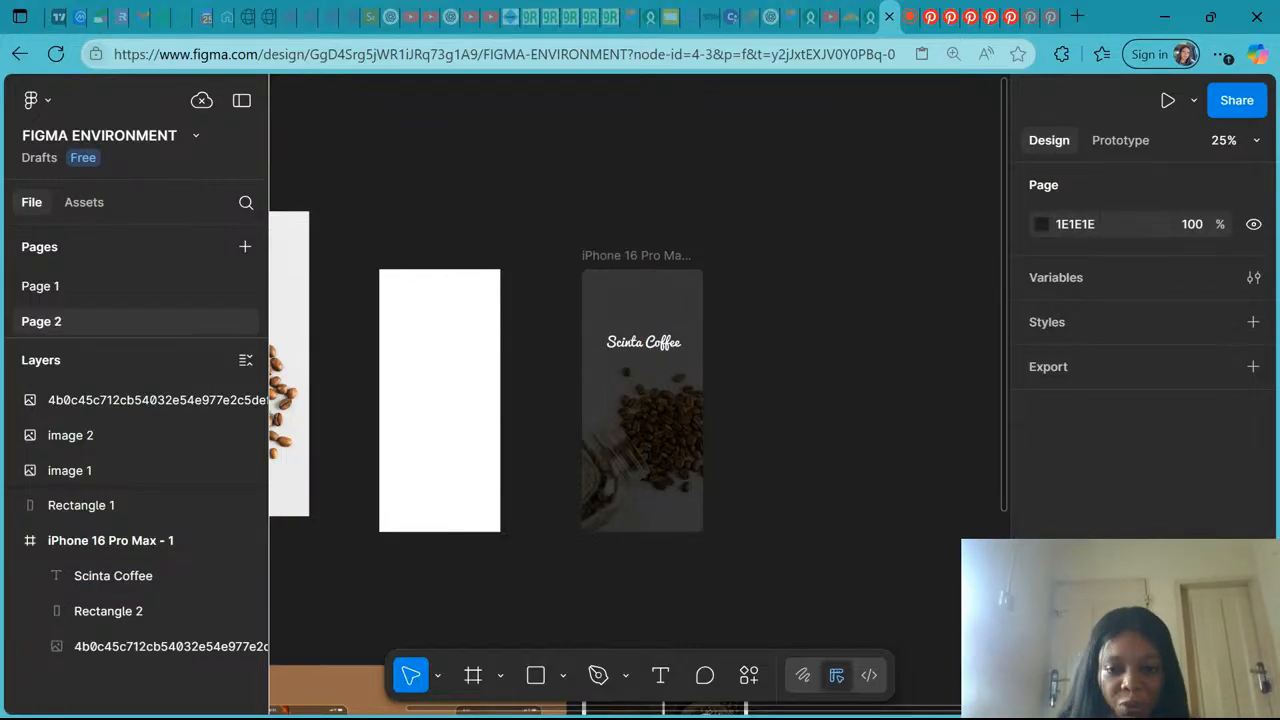
Rename the iPhone 16 Pro Max - 1 frame as SPLASH SCREEN.
{"action": "scroll", "coordinate": [647, 497], "scroll_direction": "down", "scroll_amount": 3}
{"action": "scroll", "coordinate": [647, 497], "scroll_direction": "down", "scroll_amount": 2}
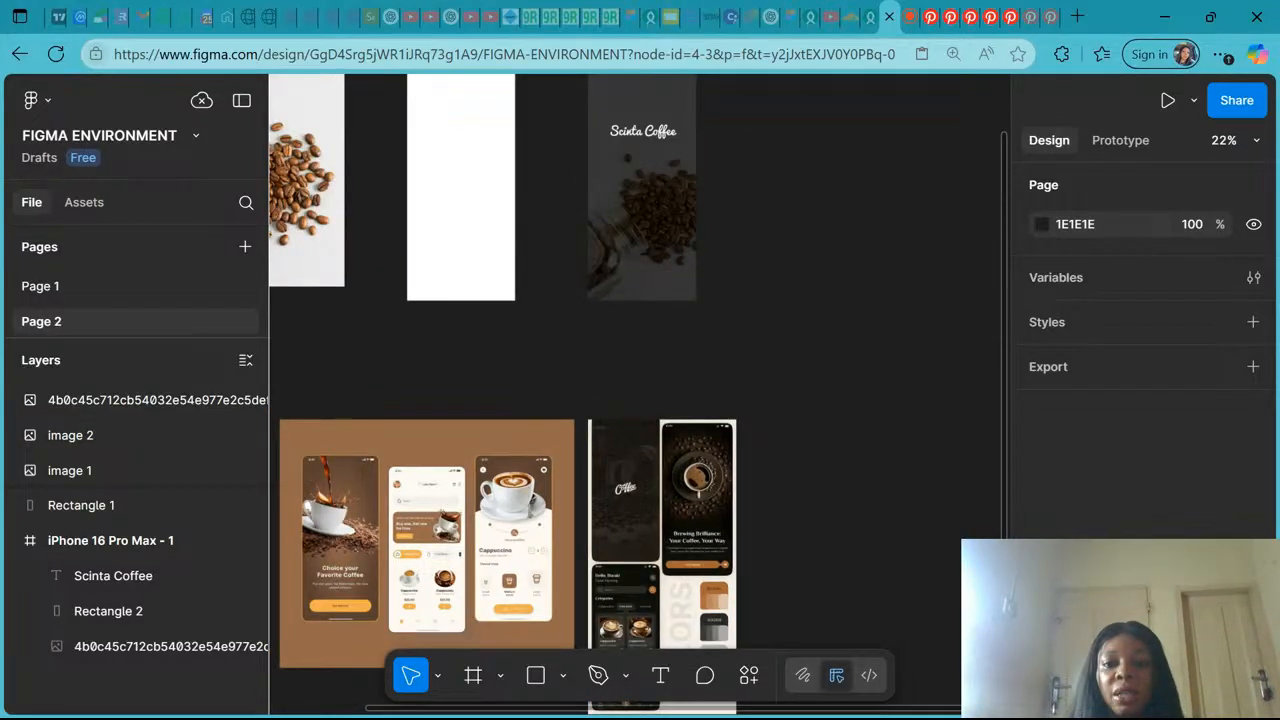
{"action": "scroll", "coordinate": [652, 272], "scroll_direction": "up", "scroll_amount": 3}
{"action": "left_click", "coordinate": [652, 272]}
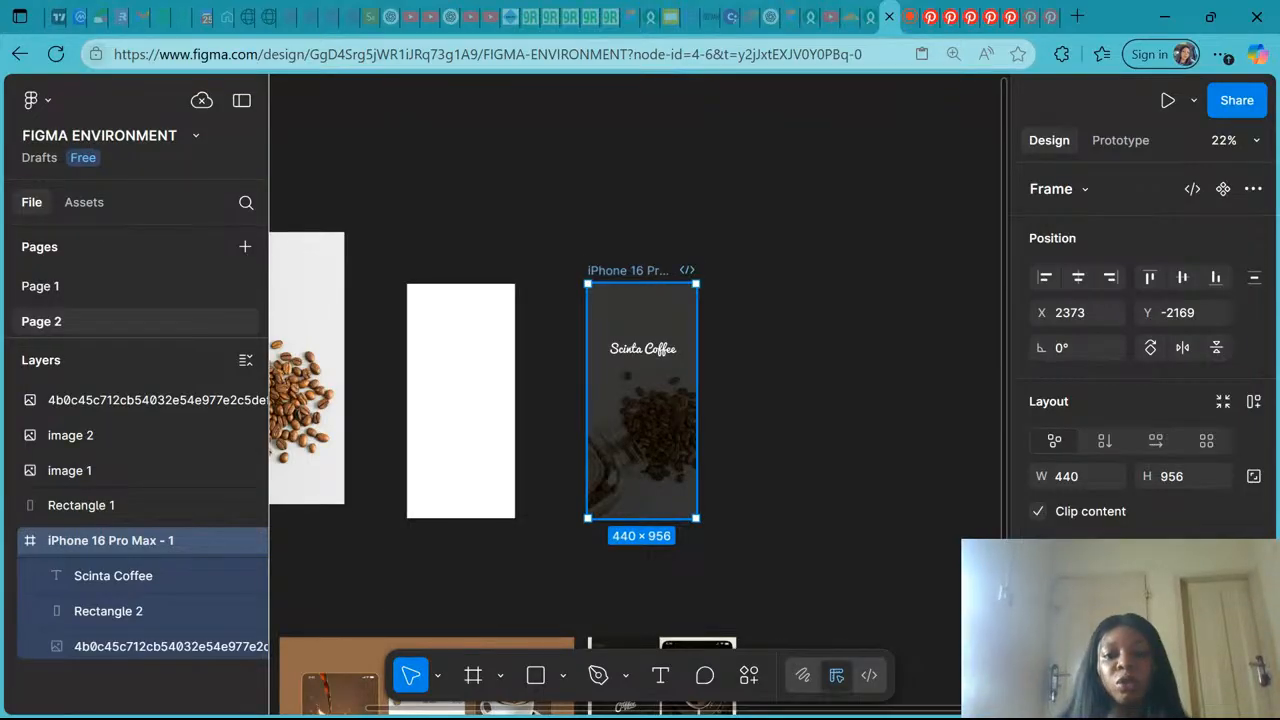
{"action": "double_click", "coordinate": [631, 272]}
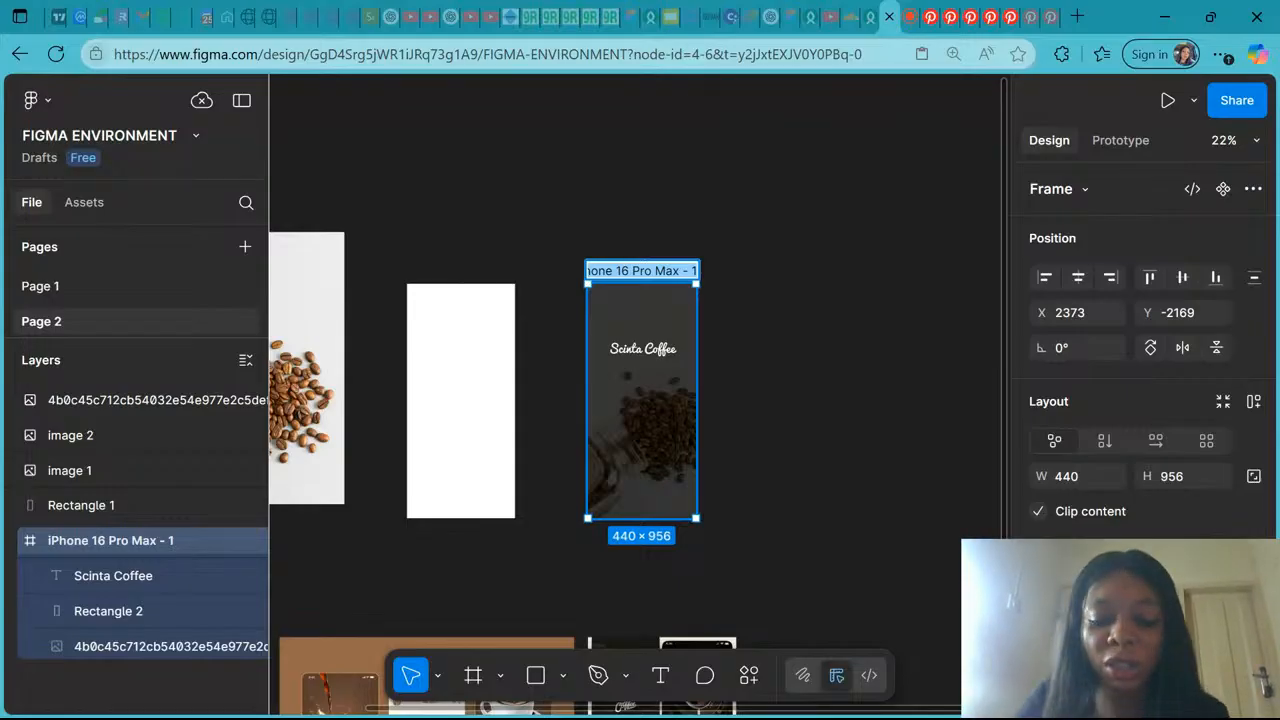
{"action": "type", "text": "UNSP"}
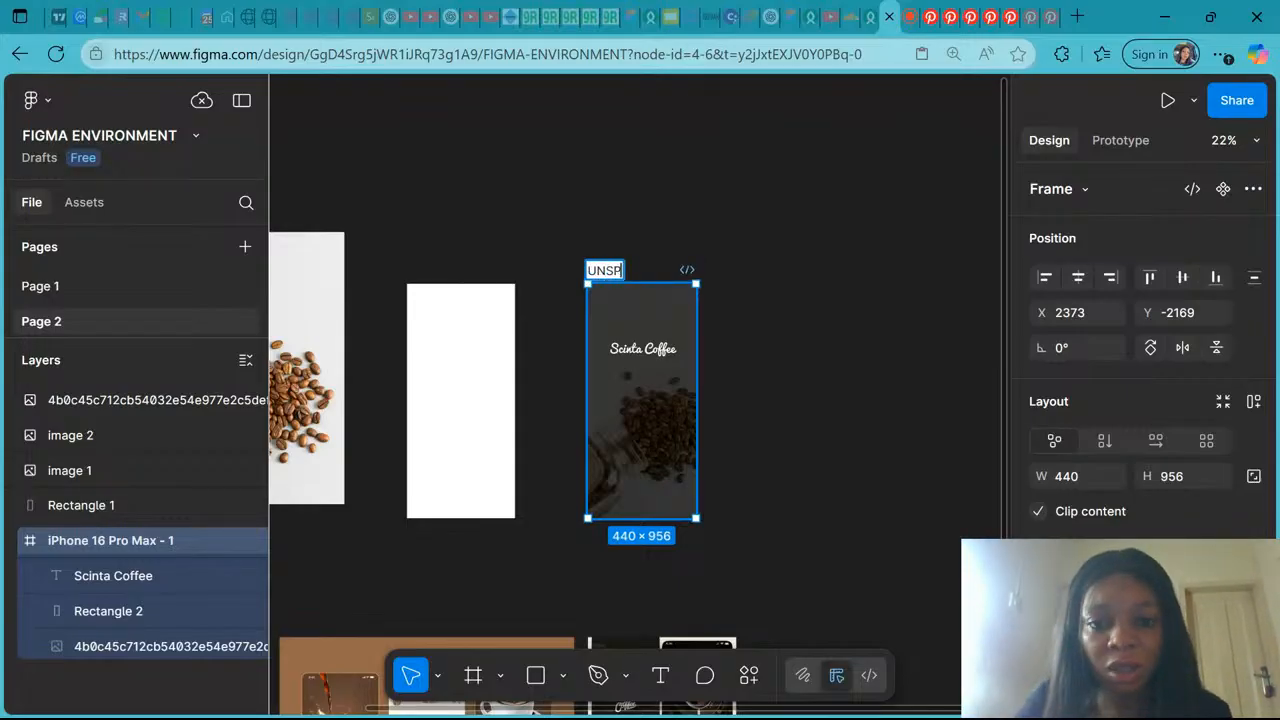
{"action": "key", "text": "BackSpace"}
{"action": "key", "text": "BackSpace"}
{"action": "key", "text": "BackSpace"}
{"action": "type", "text": "SPLASH"}
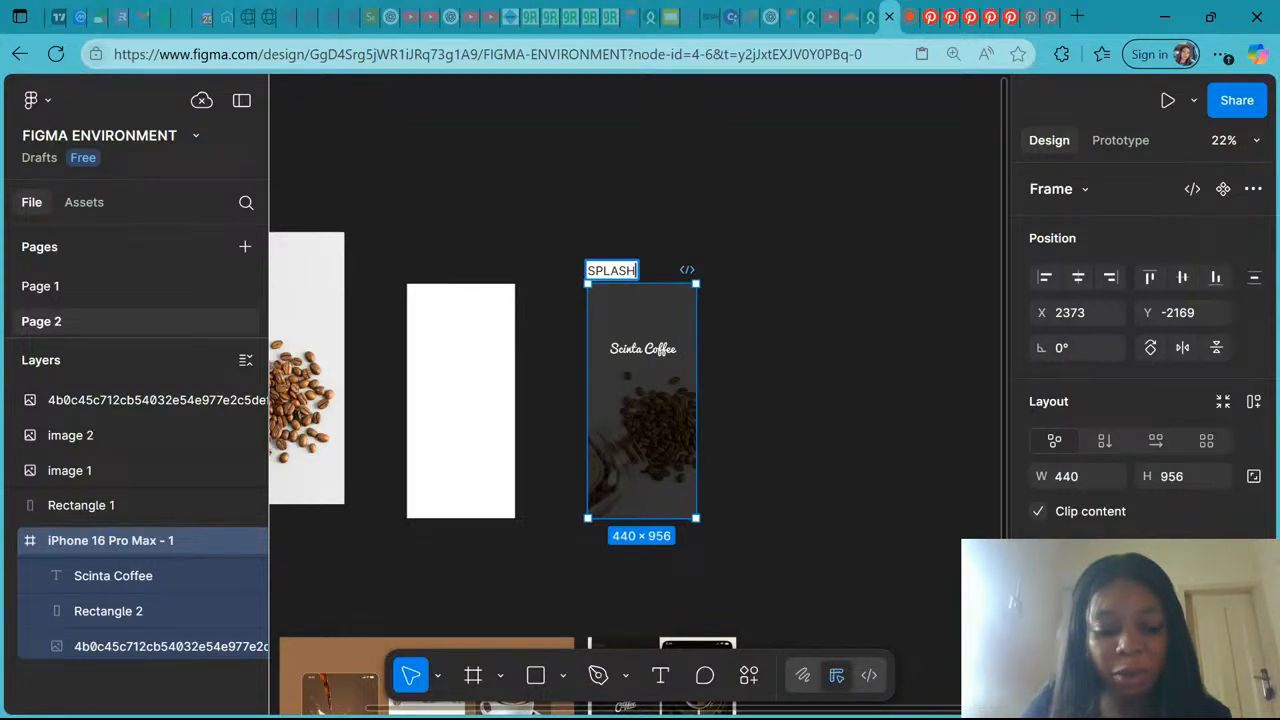
{"action": "type", "text": " SCREEN"}
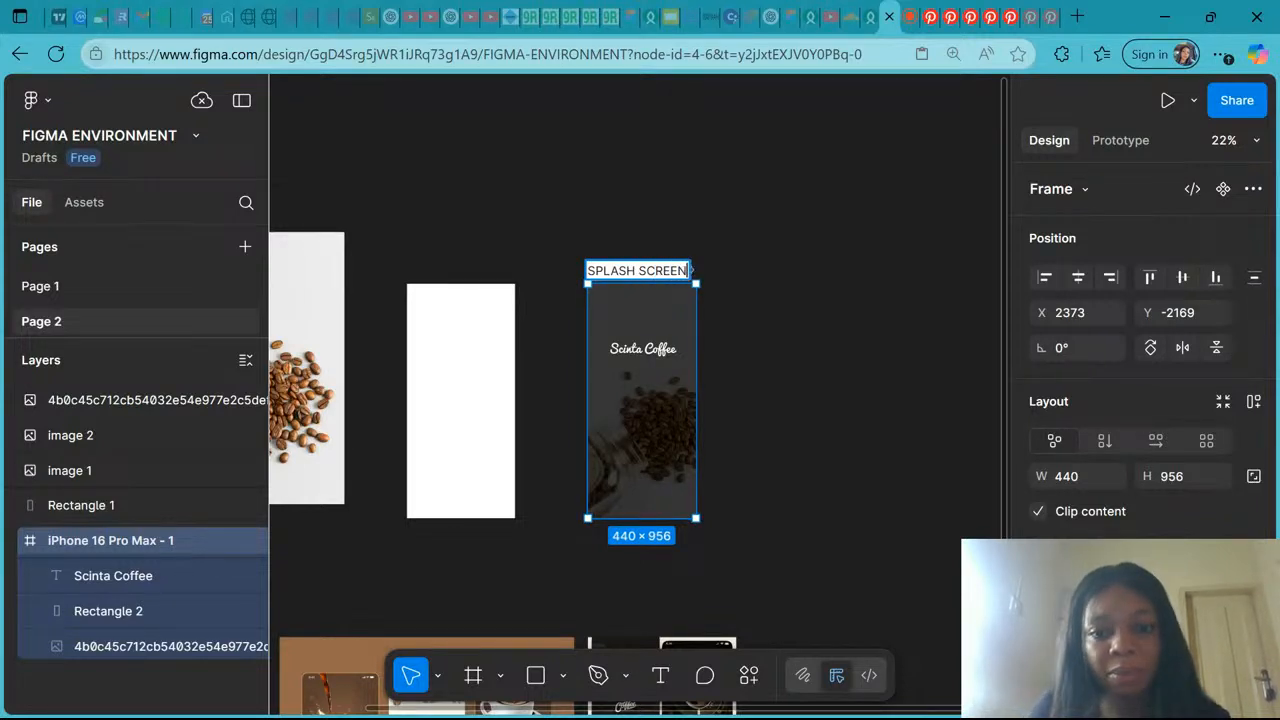
{"action": "left_click", "coordinate": [861, 436]}
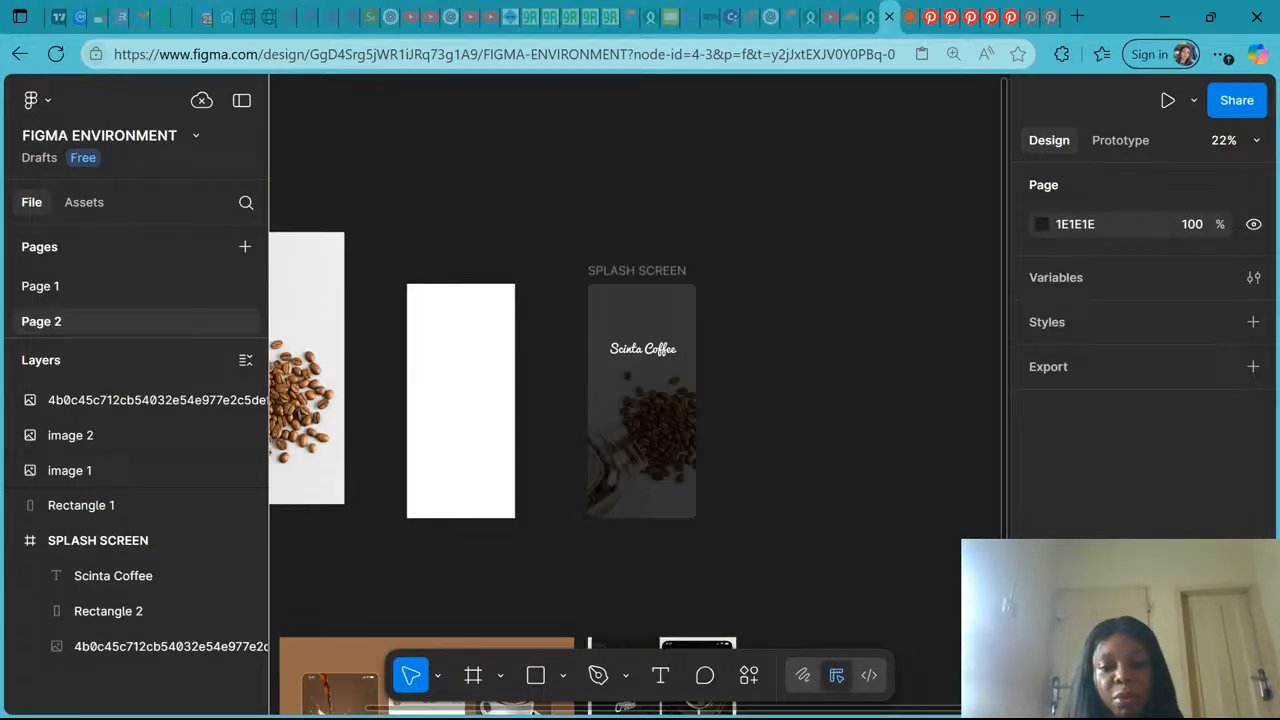
Center the Scinta Coffee text vertically and horizontally in the SPLASH SCREEN frame, and deselect it.
{"action": "left_click", "coordinate": [642, 352]}
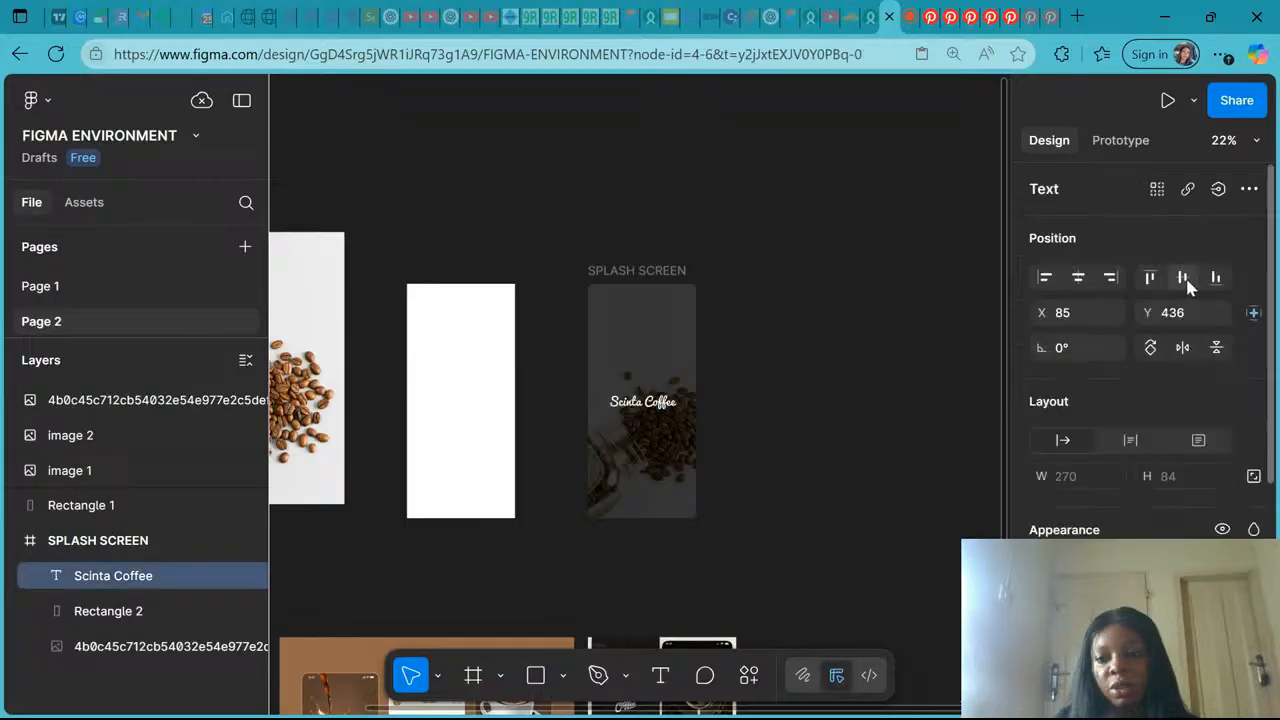
{"action": "left_click", "coordinate": [1078, 280]}
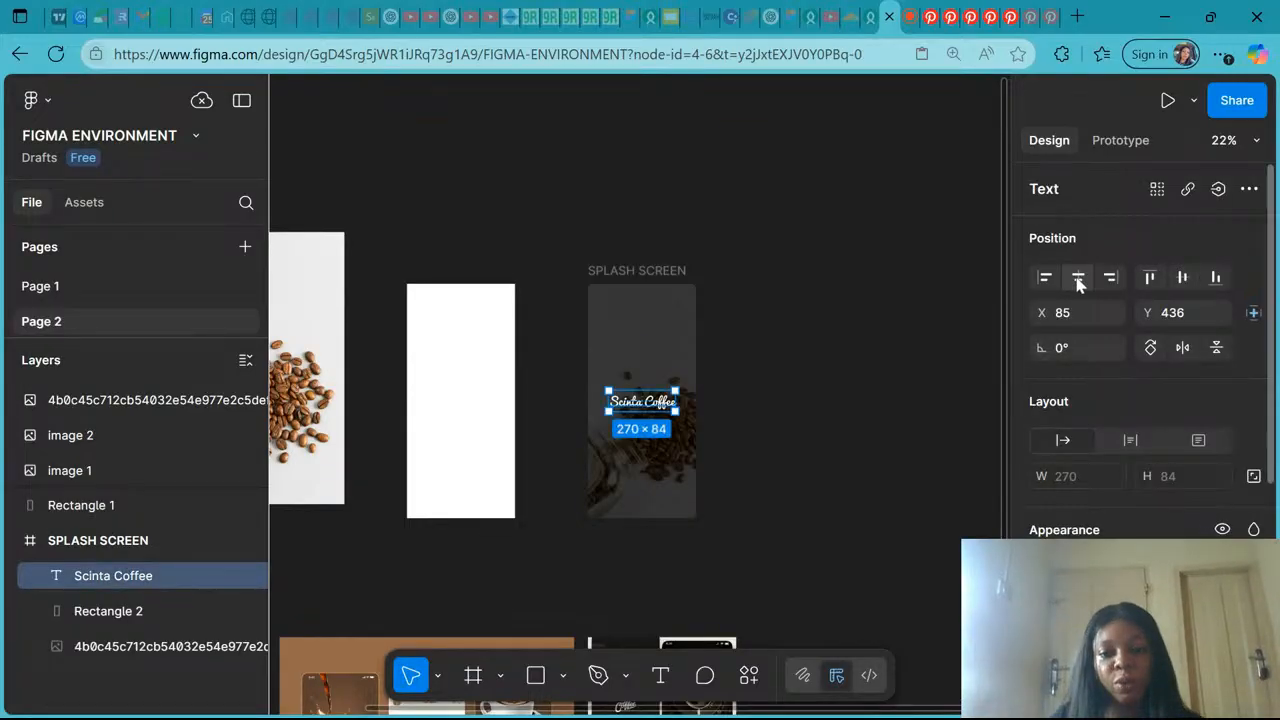
{"action": "left_click", "coordinate": [894, 451]}
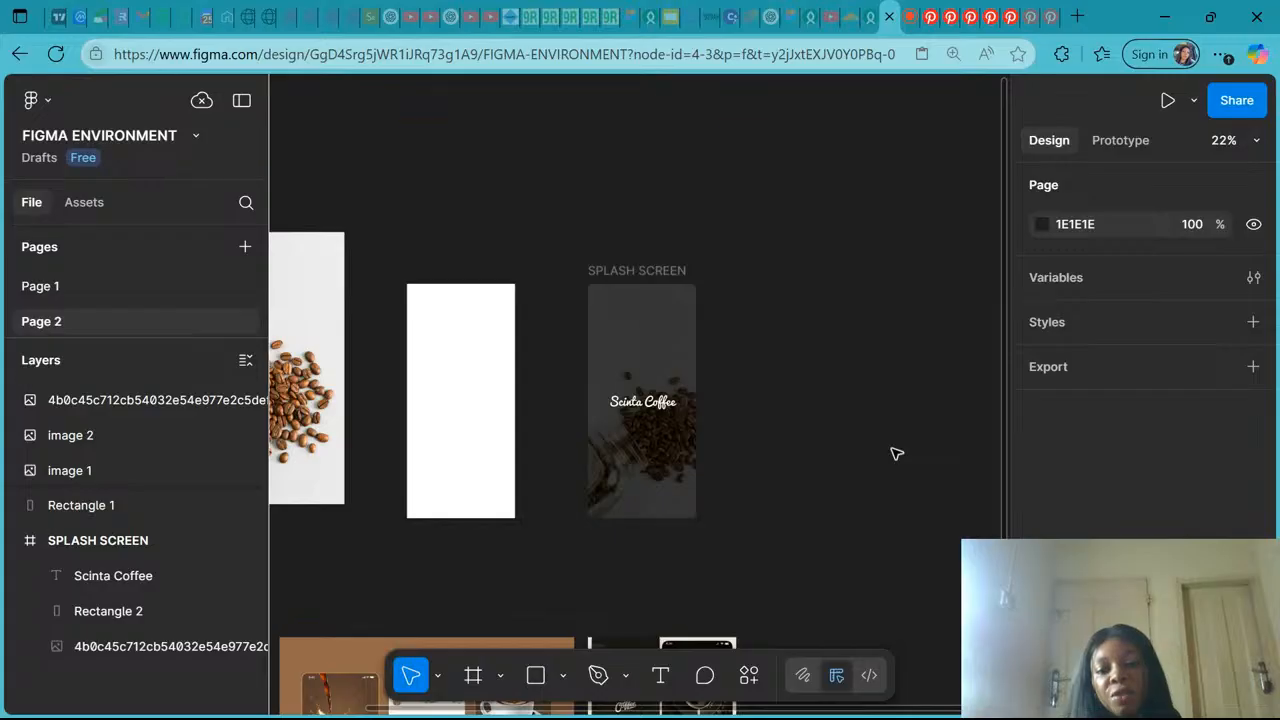
Check the viewers' replies in the YouTube Studio live chat and return to the Figma file.
{"action": "scroll", "coordinate": [640, 400], "scroll_direction": "down", "scroll_amount": 5}
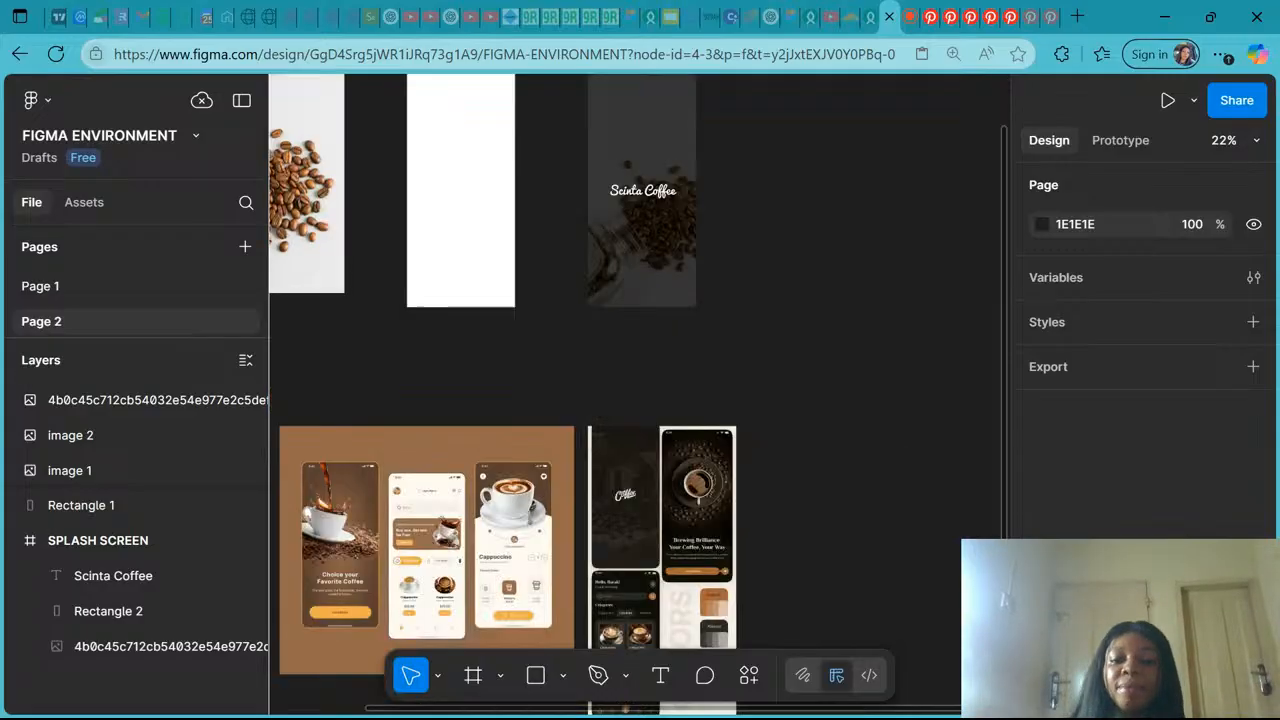
{"action": "left_click", "coordinate": [915, 17]}
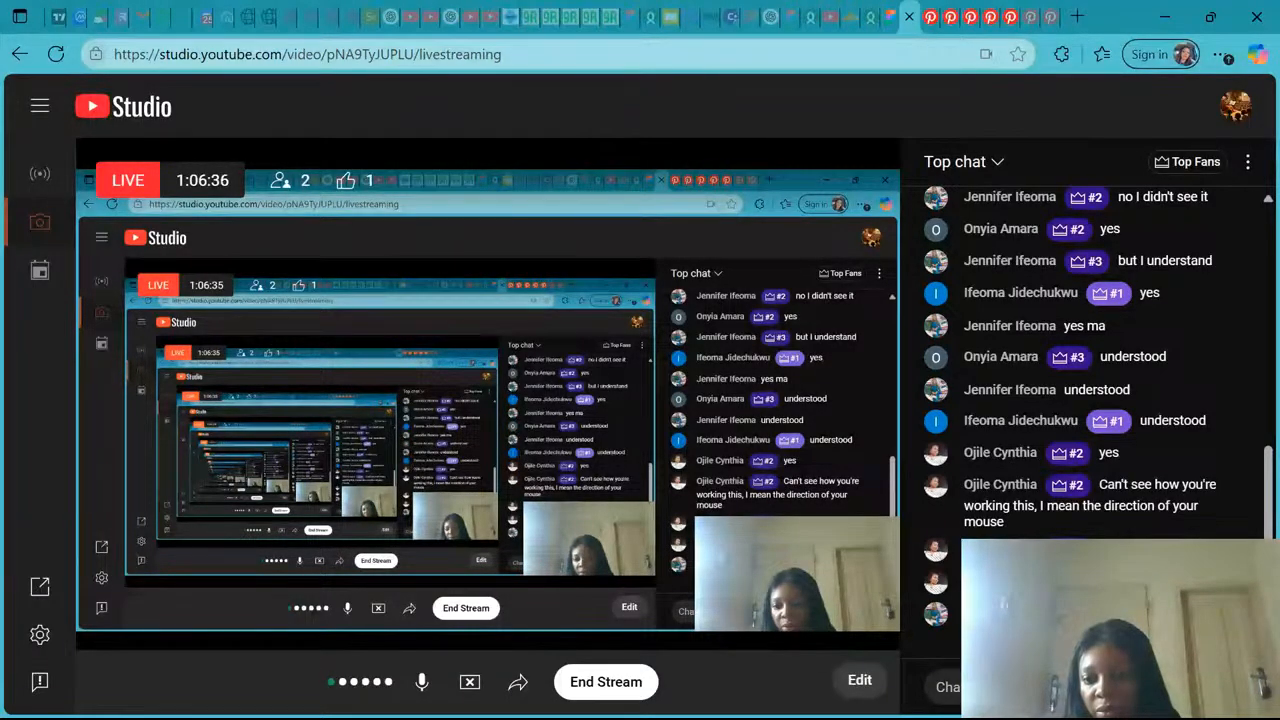
{"action": "left_click", "coordinate": [885, 12]}
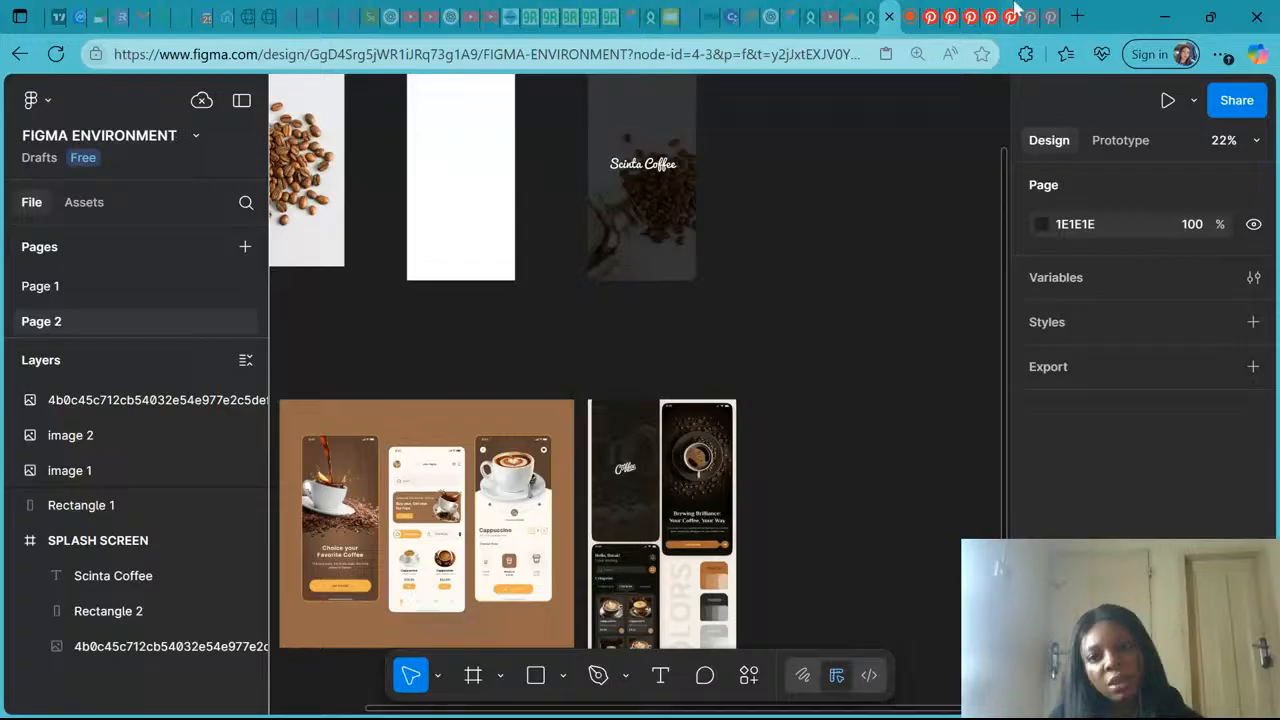
{"action": "left_click", "coordinate": [911, 15]}
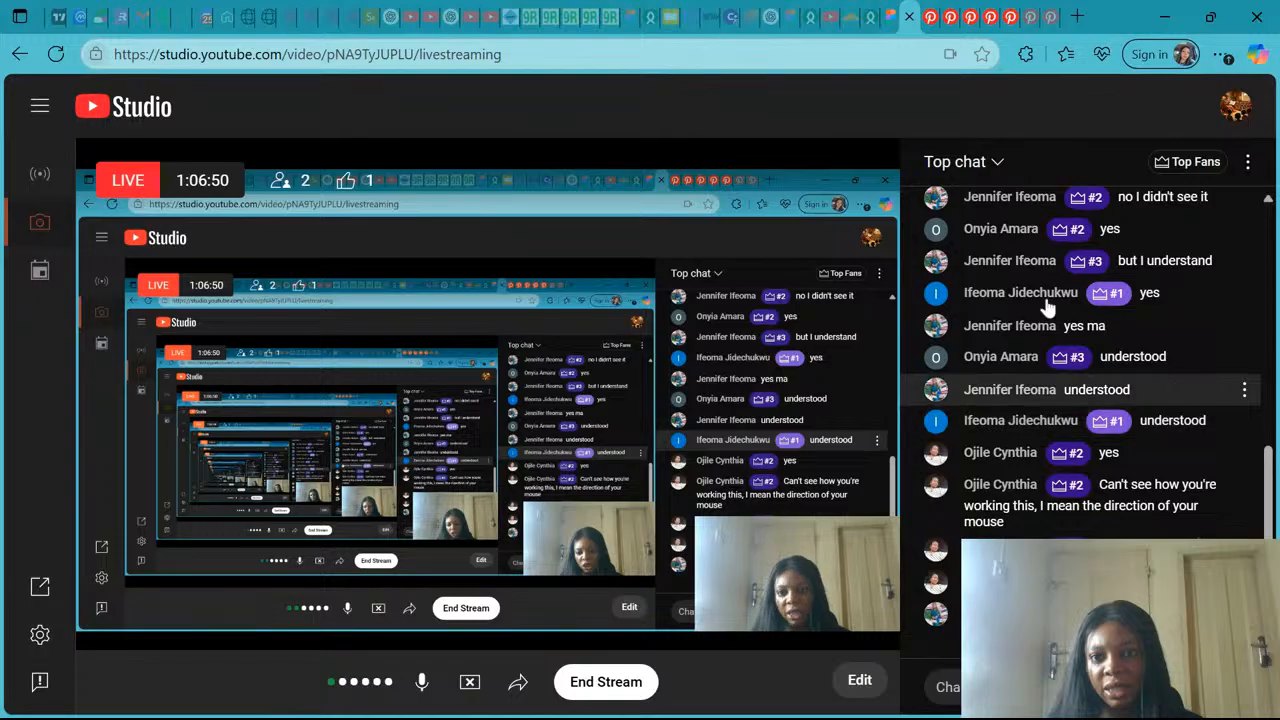
{"action": "left_click", "coordinate": [891, 17]}
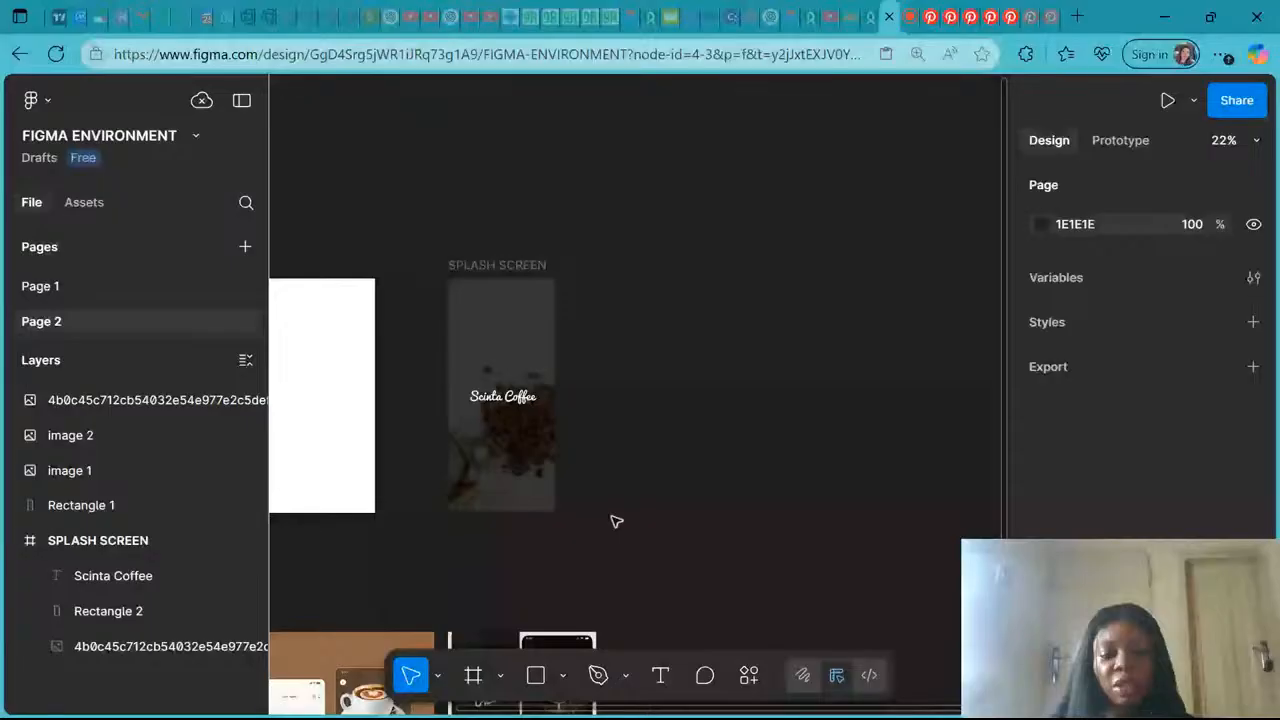
Add a new iPhone 16 Pro Max frame beside the SPLASH SCREEN frame.
{"action": "key", "text": "f"}
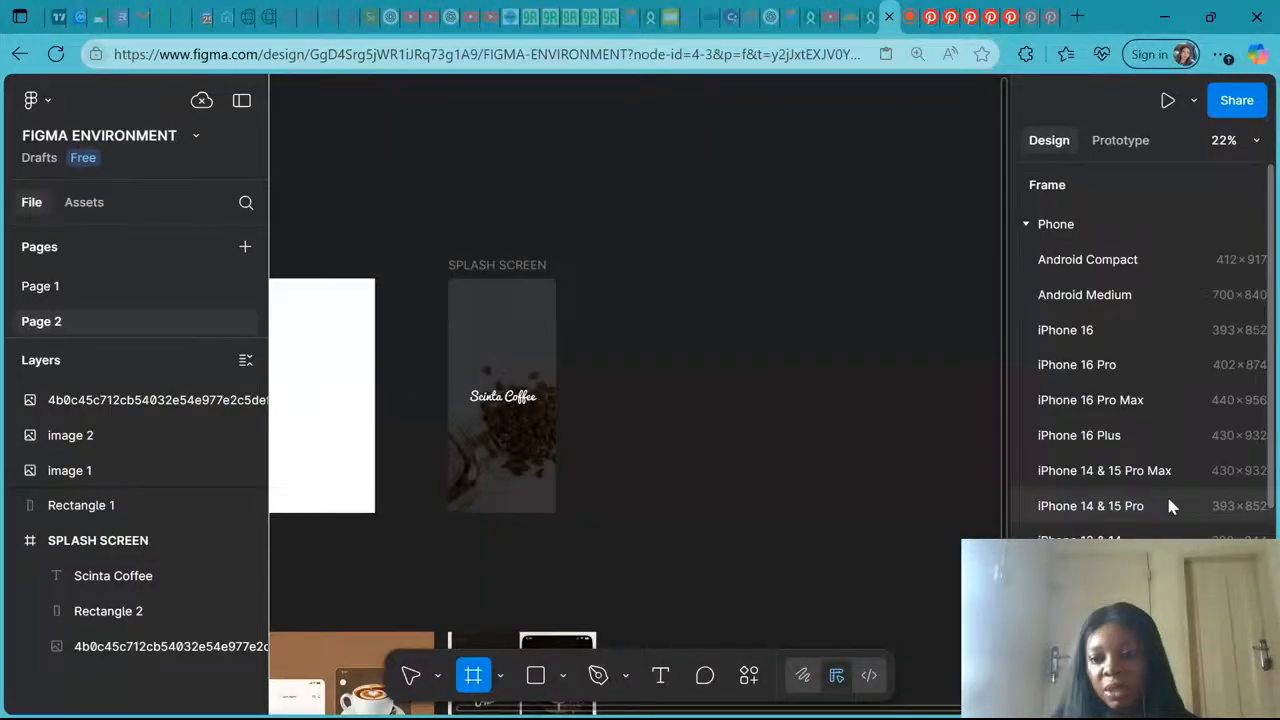
{"action": "left_click", "coordinate": [1131, 399]}
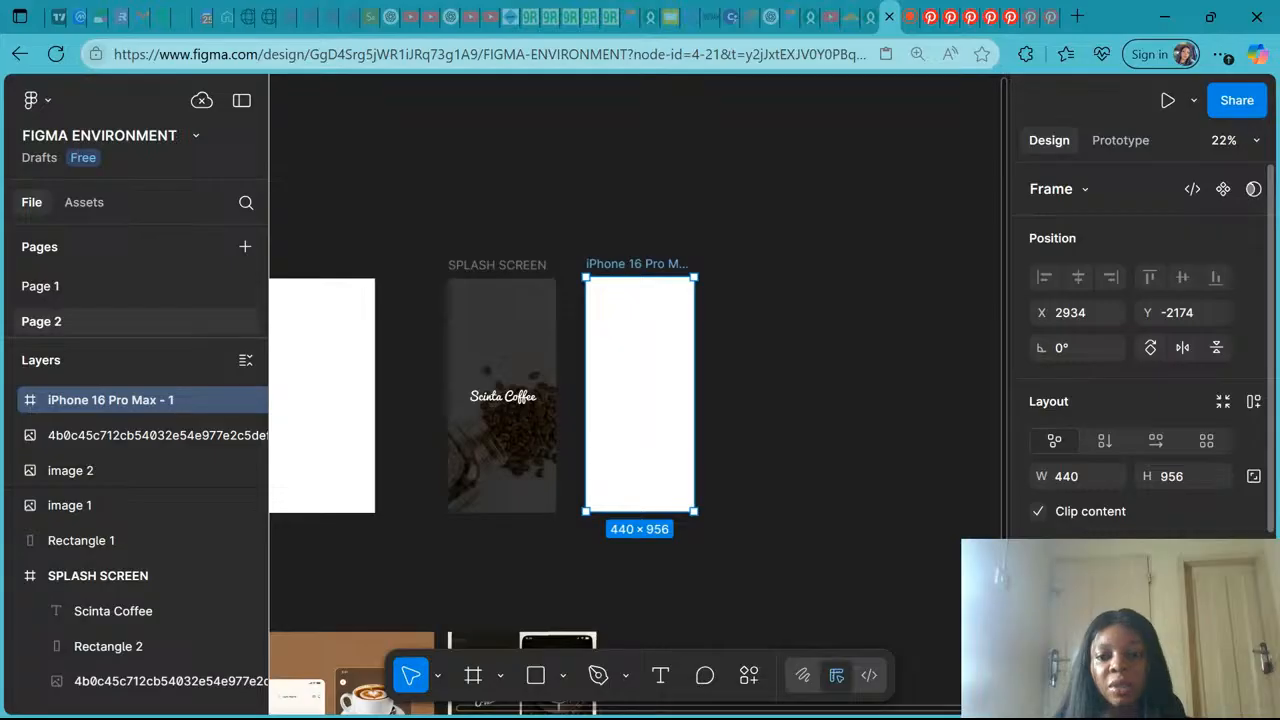
Try red and green solid fills on the new iPhone 16 Pro Max frame, ending with orange BB7218.
{"action": "scroll", "coordinate": [1140, 400], "scroll_direction": "down", "scroll_amount": 3}
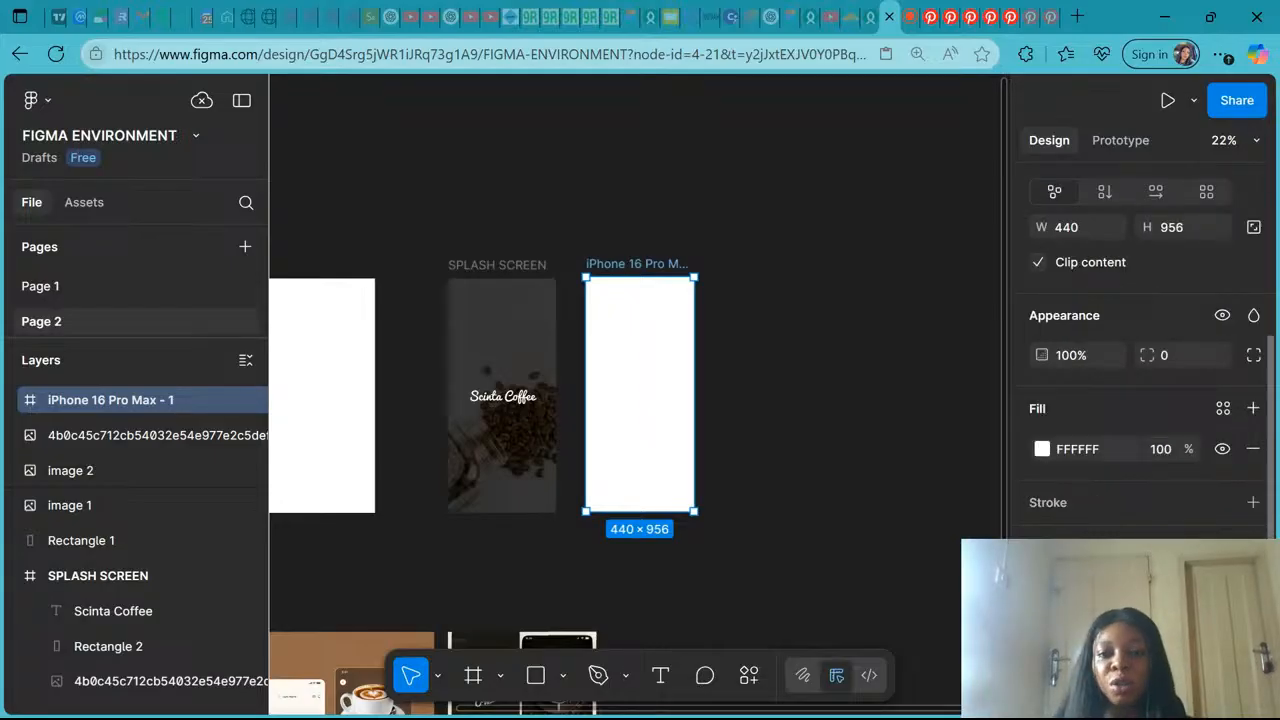
{"action": "left_click", "coordinate": [1043, 452]}
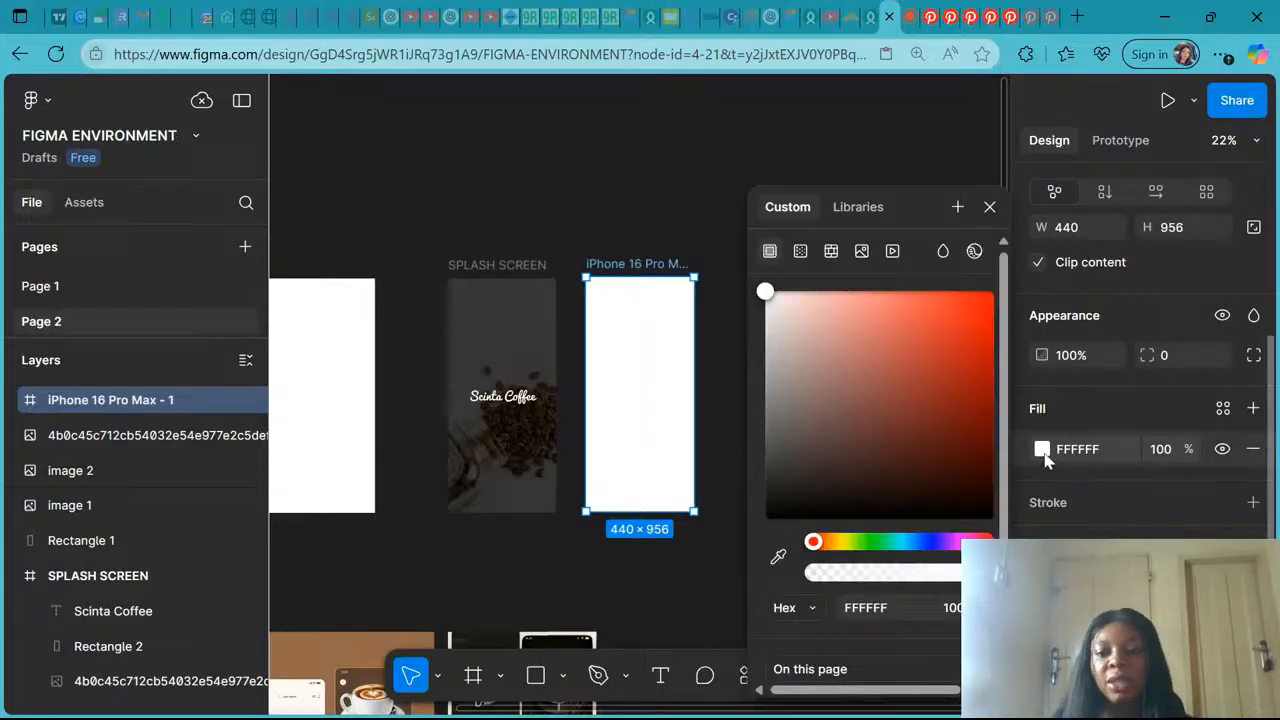
{"action": "left_click_drag", "start_coordinate": [939, 439], "coordinate": [936, 345]}
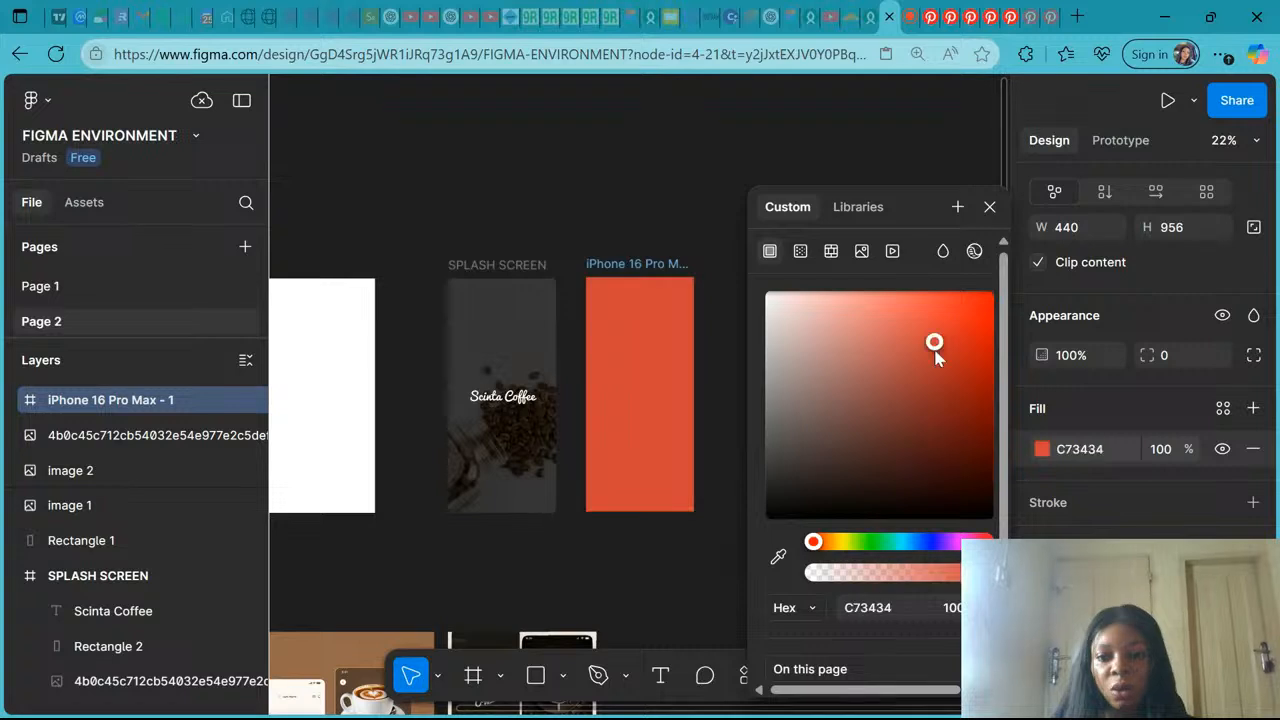
{"action": "left_click", "coordinate": [970, 294]}
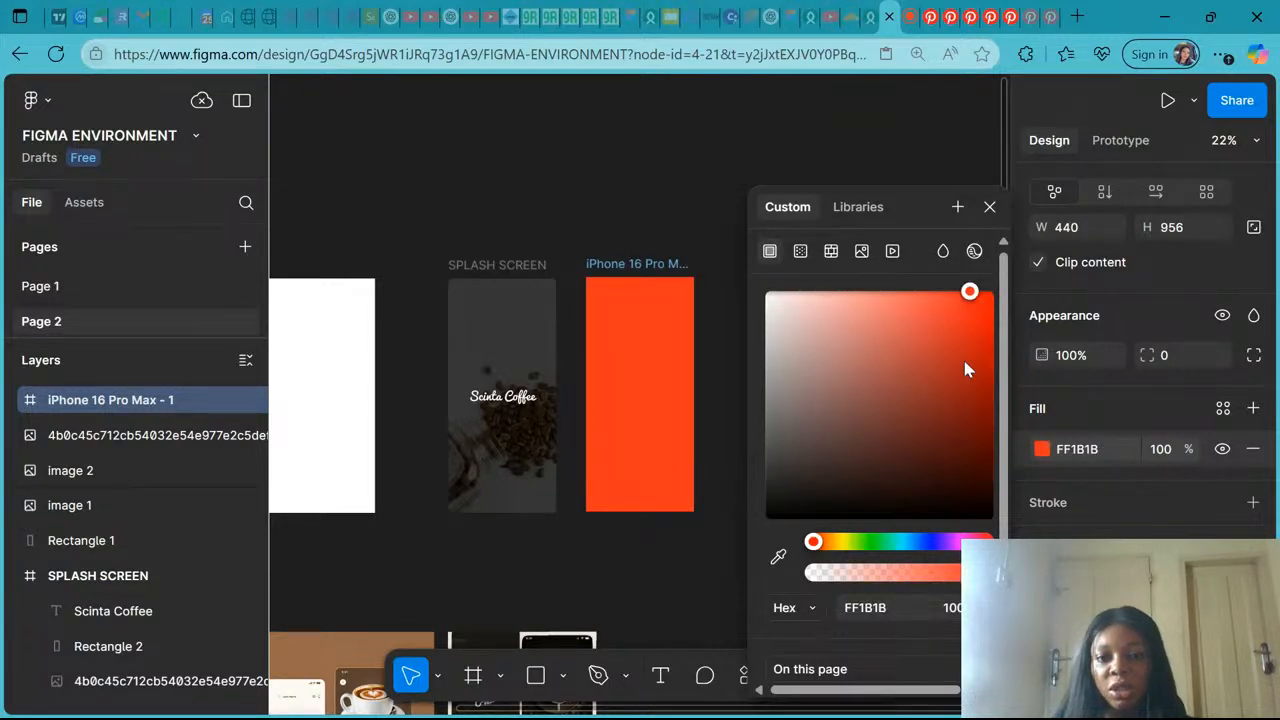
{"action": "left_click", "coordinate": [963, 353]}
{"action": "left_click", "coordinate": [851, 542]}
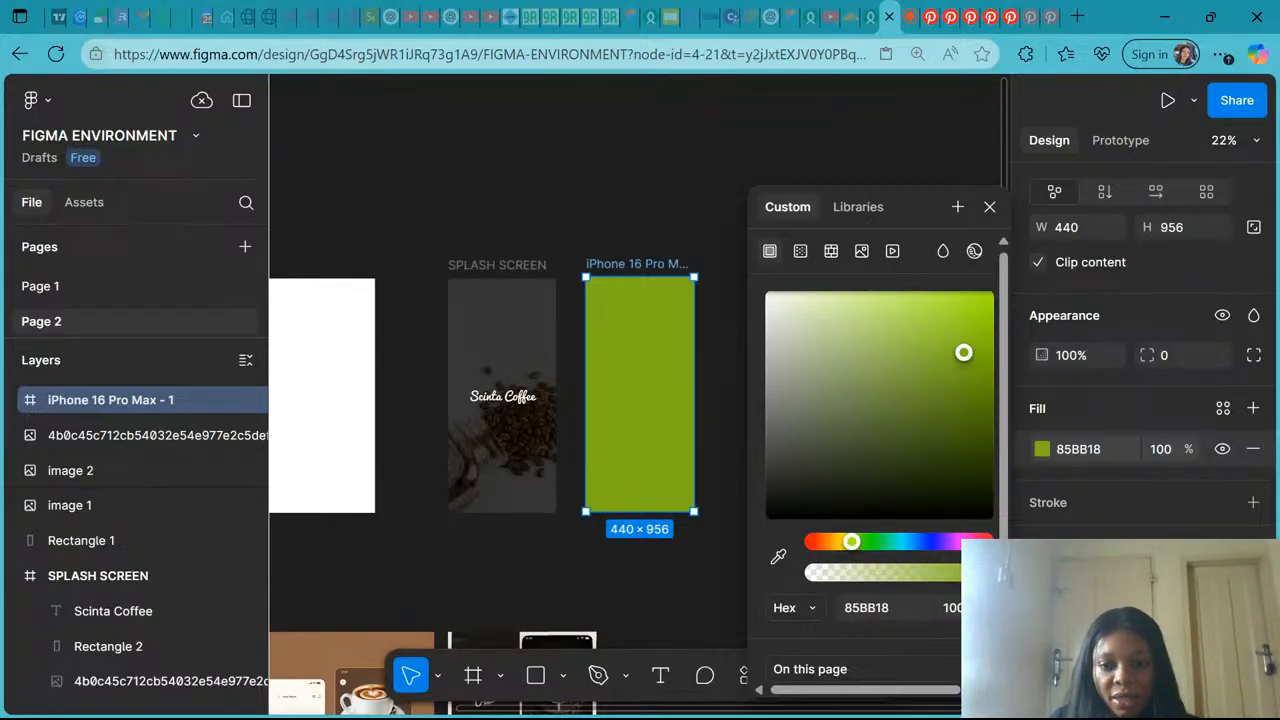
{"action": "left_click", "coordinate": [832, 545]}
{"action": "key", "text": "Escape"}
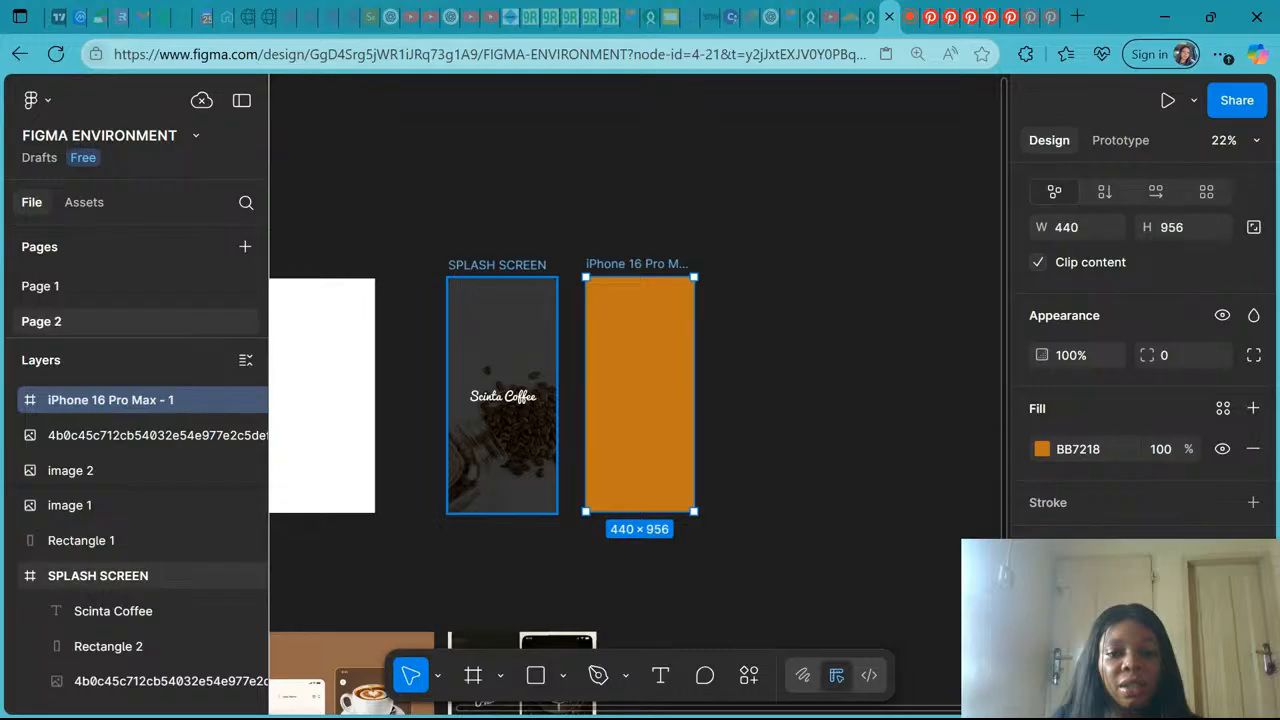
Replace the new frame's solid fill with the coffee beans image from the computer.
{"action": "left_click", "coordinate": [1042, 450]}
{"action": "left_click", "coordinate": [892, 251]}
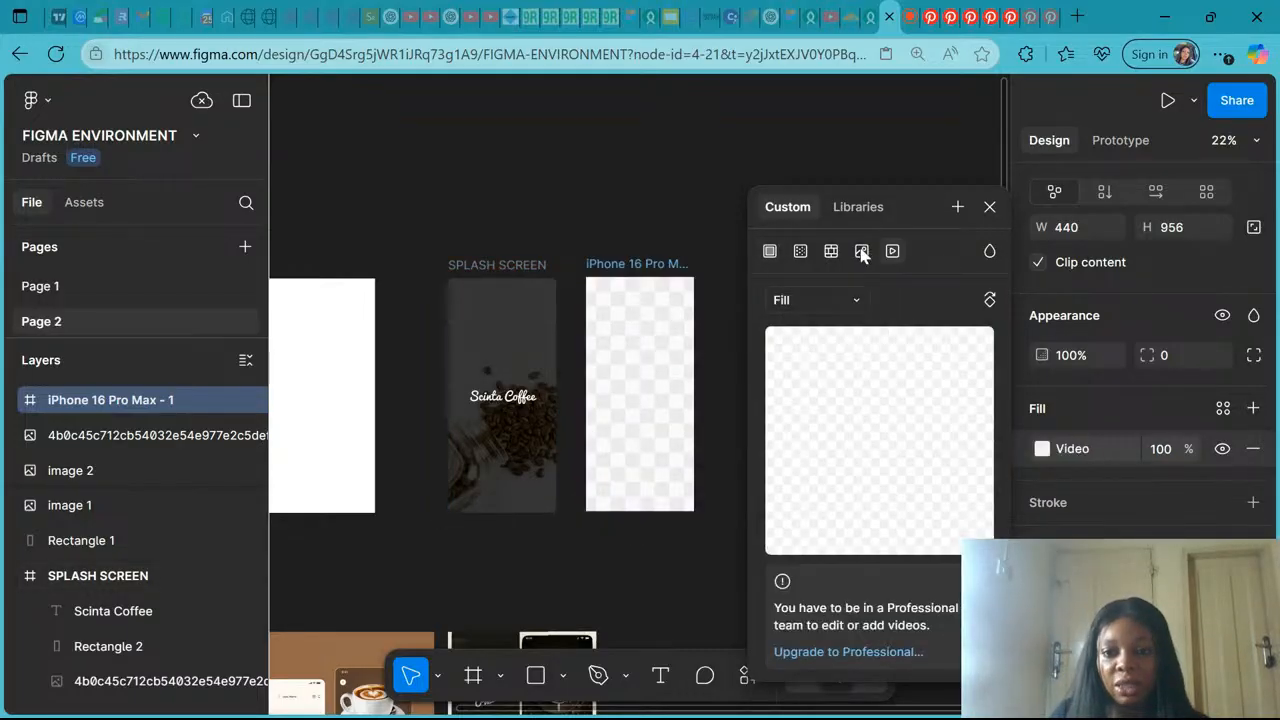
{"action": "left_click", "coordinate": [862, 251]}
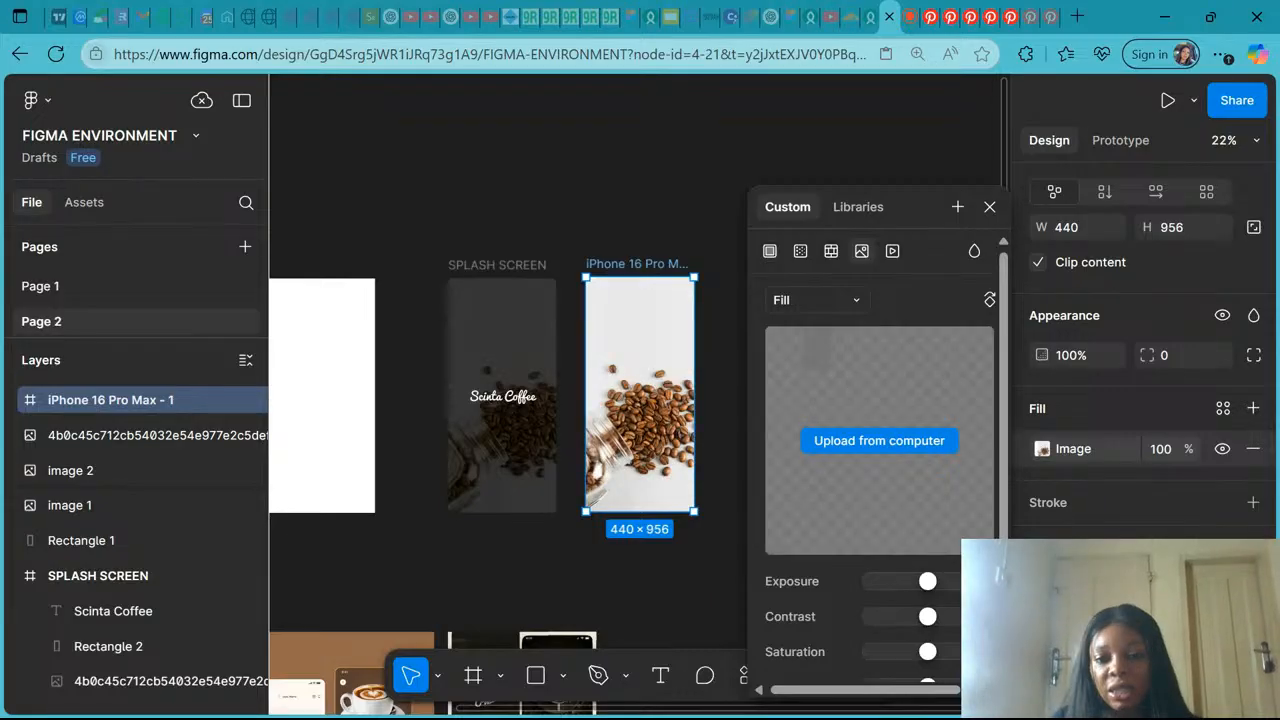
{"action": "left_click", "coordinate": [988, 209]}
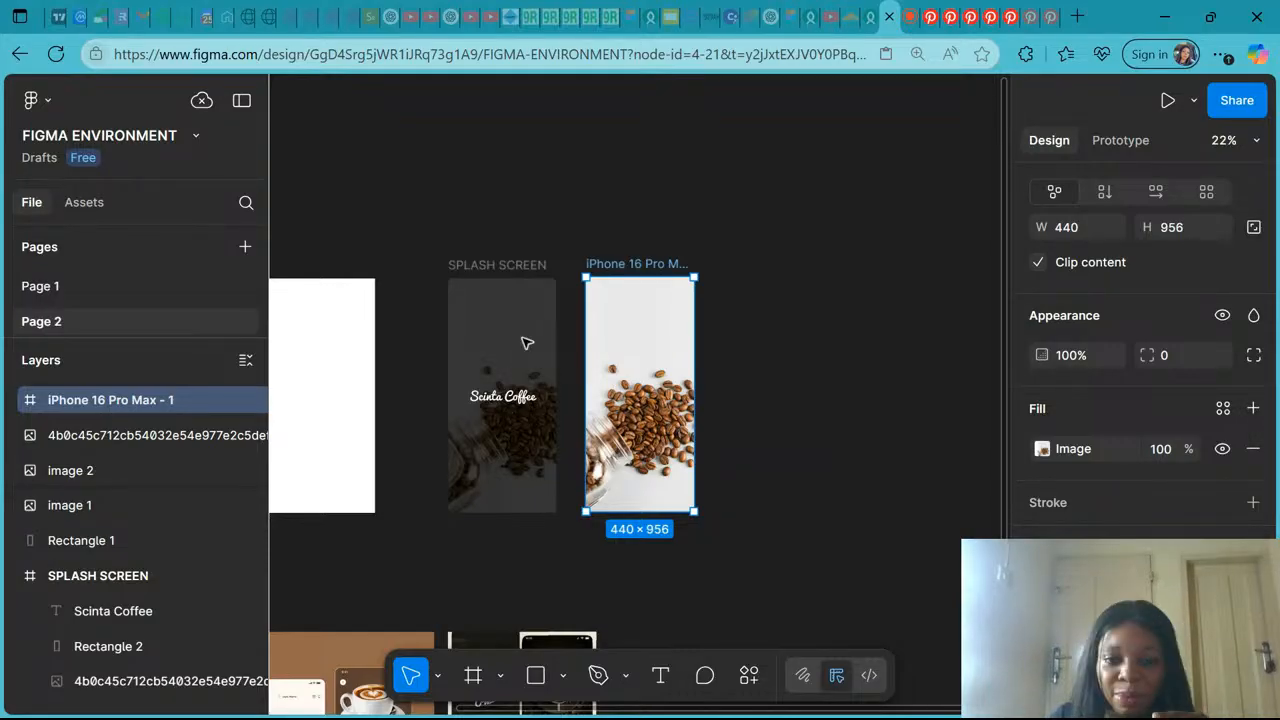
Darken the new frame's coffee image by stacking seven 000000 fills at 20% opacity above it.
{"action": "left_click", "coordinate": [1253, 409]}
{"action": "left_click", "coordinate": [1253, 409]}
{"action": "left_click", "coordinate": [1253, 409]}
{"action": "left_click", "coordinate": [1257, 414]}
{"action": "left_click", "coordinate": [1257, 414]}
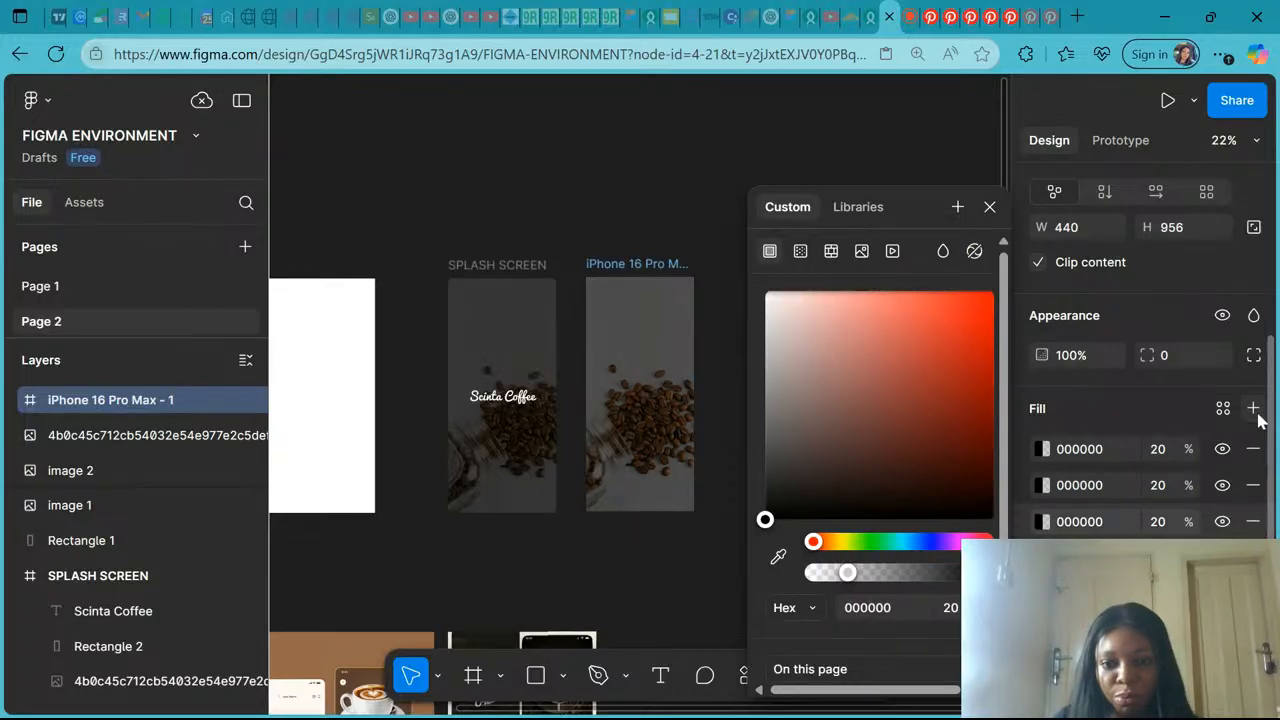
{"action": "left_click", "coordinate": [1253, 409]}
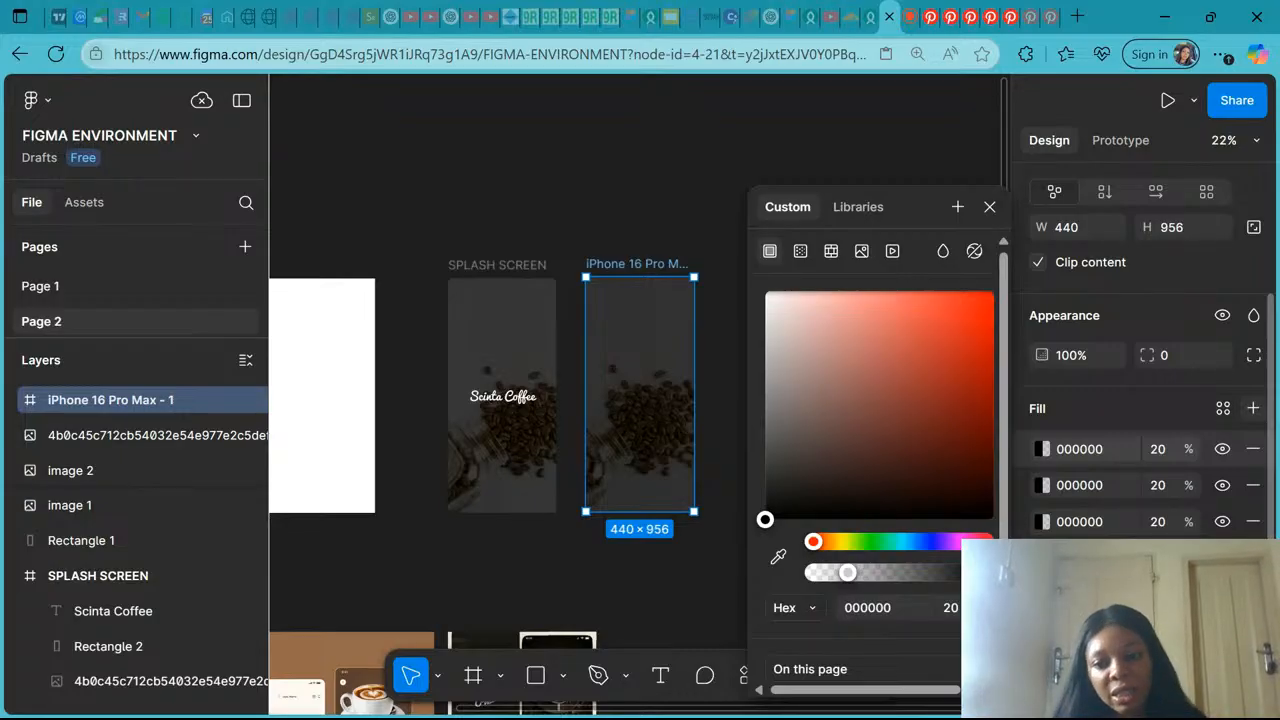
{"action": "scroll", "coordinate": [1127, 523], "scroll_direction": "down", "scroll_amount": 3}
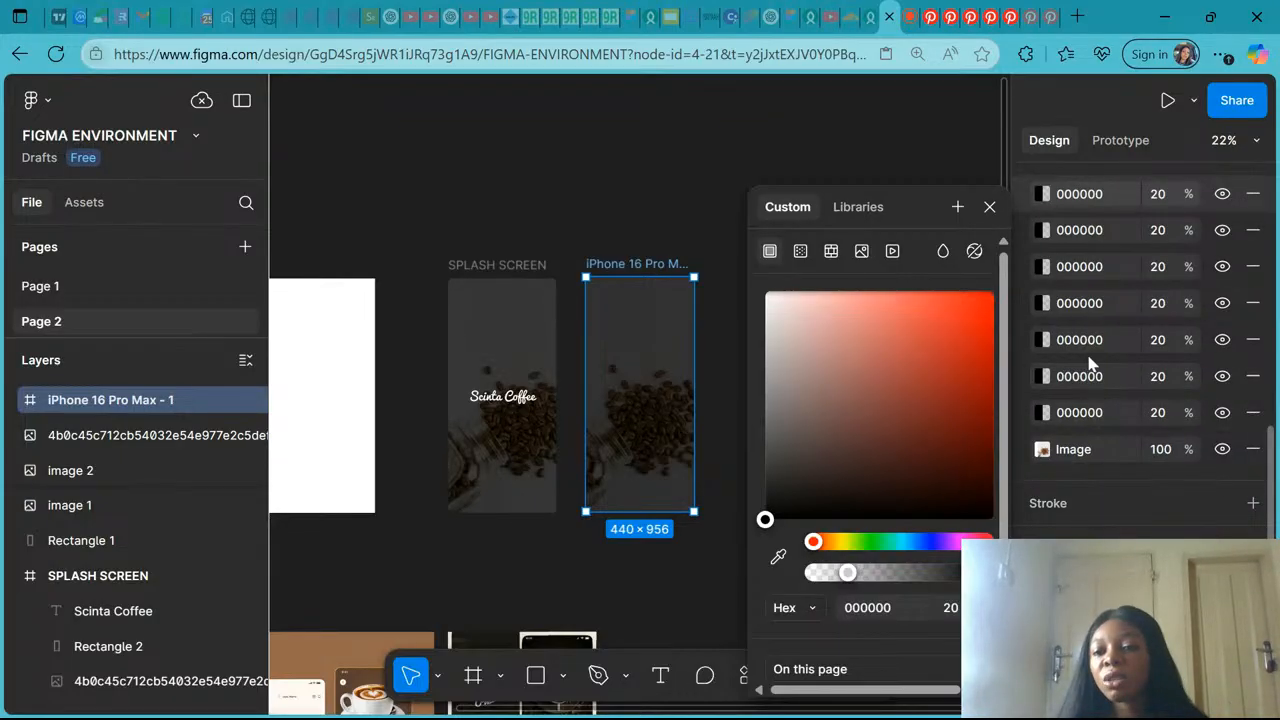
{"action": "scroll", "coordinate": [1080, 208], "scroll_direction": "up", "scroll_amount": 1}
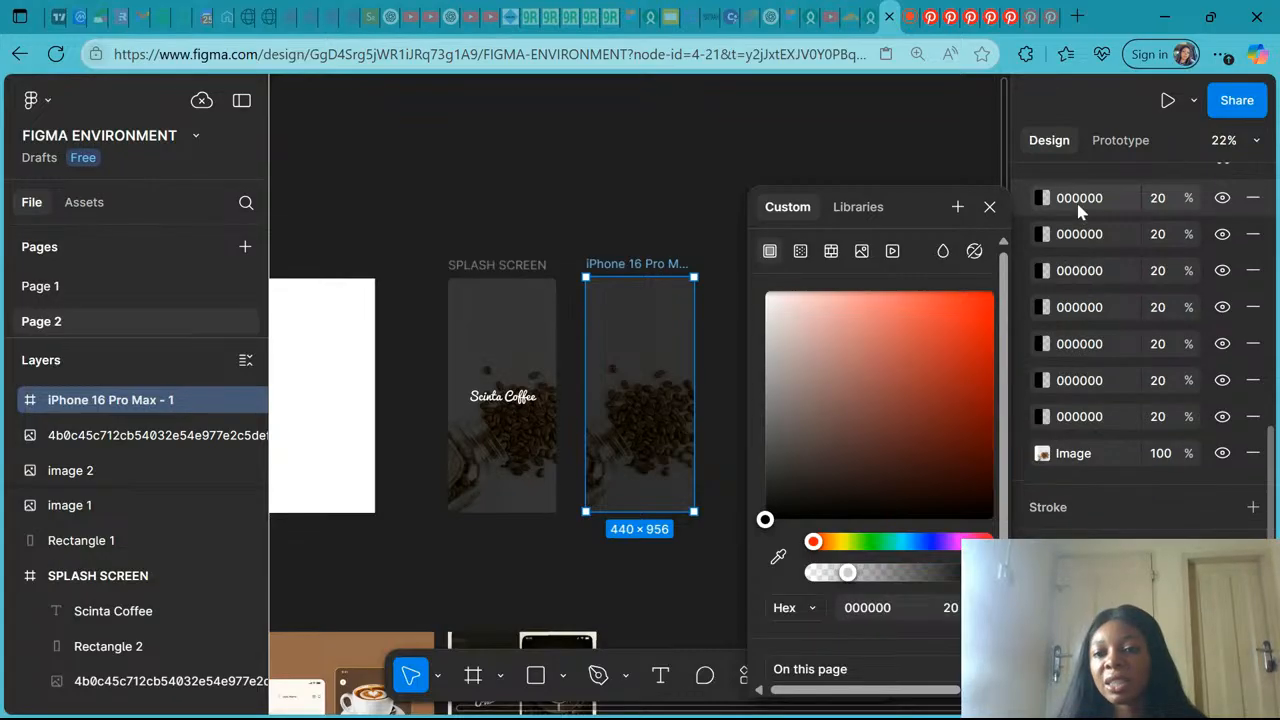
{"action": "scroll", "coordinate": [1080, 208], "scroll_direction": "up", "scroll_amount": 1}
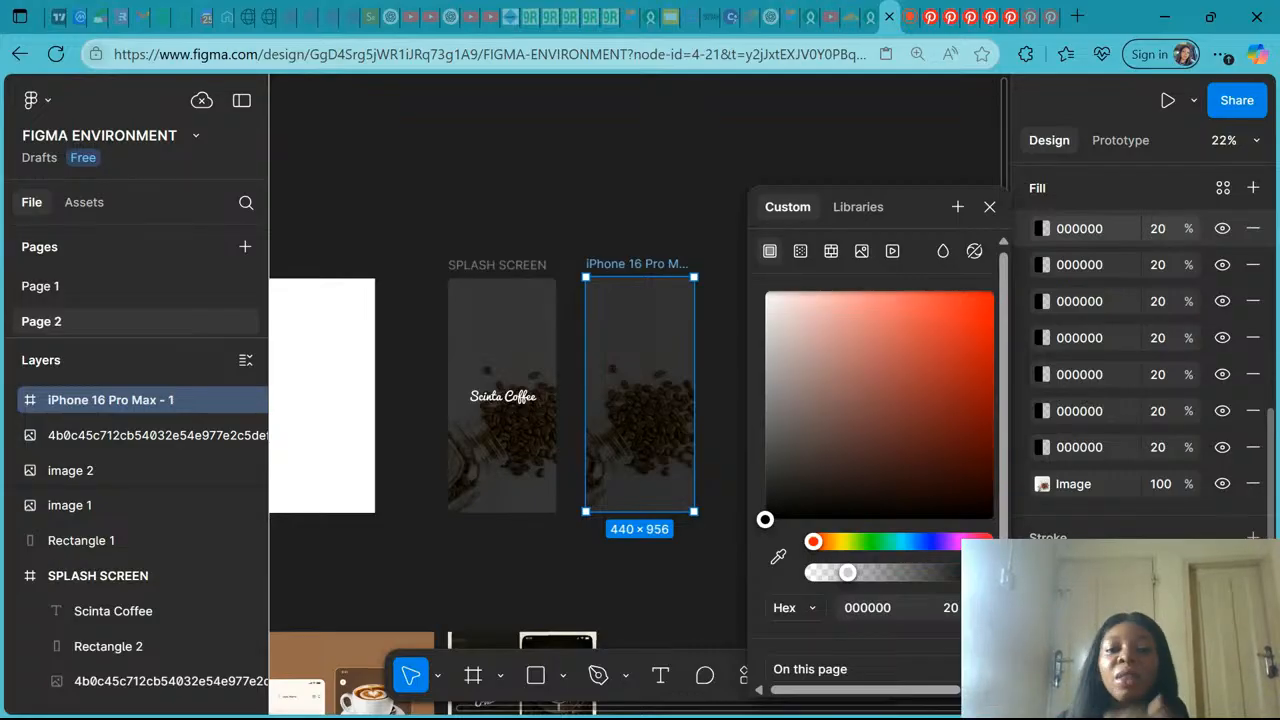
Compare the SPLASH SCREEN frame with the new darkened frame, and check the YouTube Studio live chat for replies.
{"action": "left_click", "coordinate": [519, 262]}
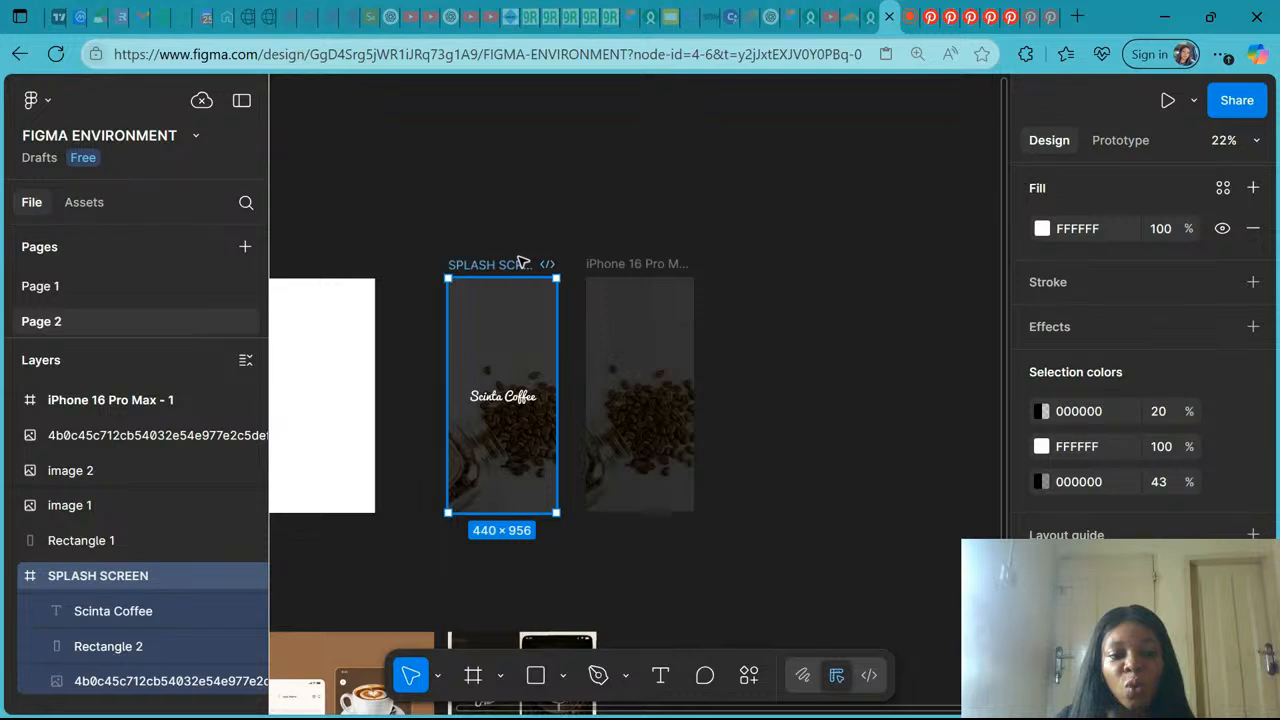
{"action": "left_click", "coordinate": [645, 260]}
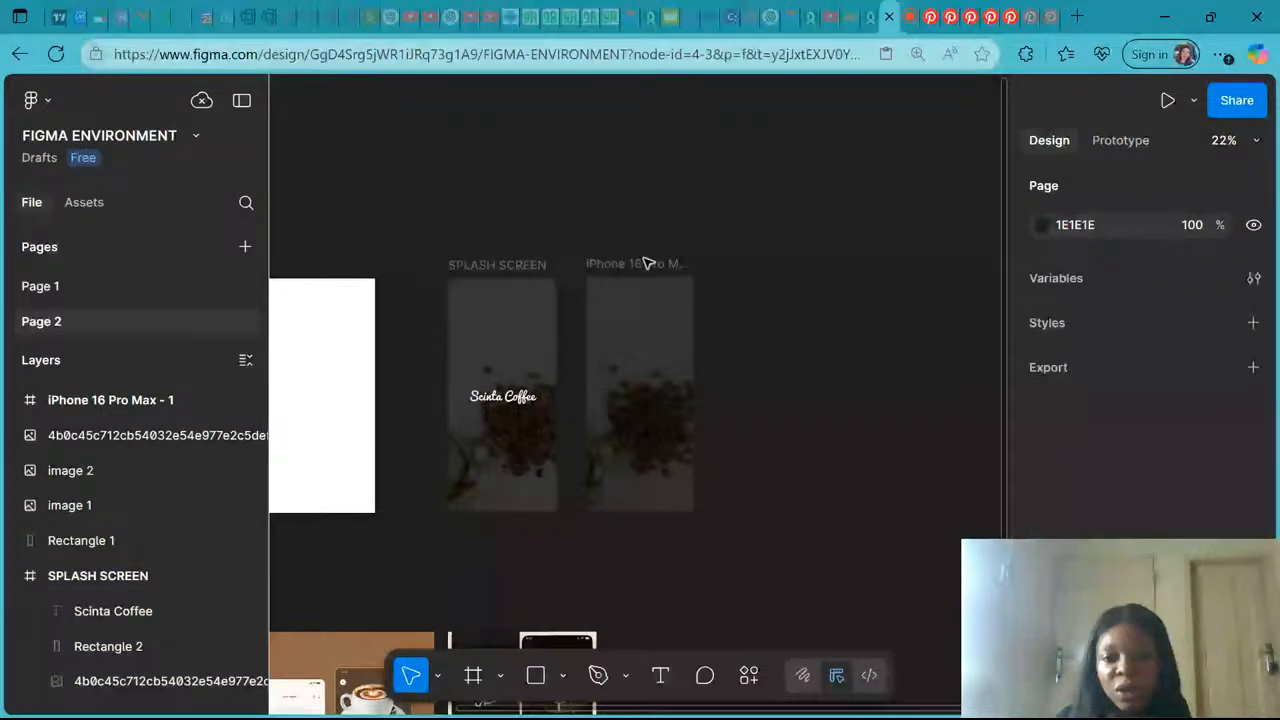
{"action": "left_click", "coordinate": [645, 262]}
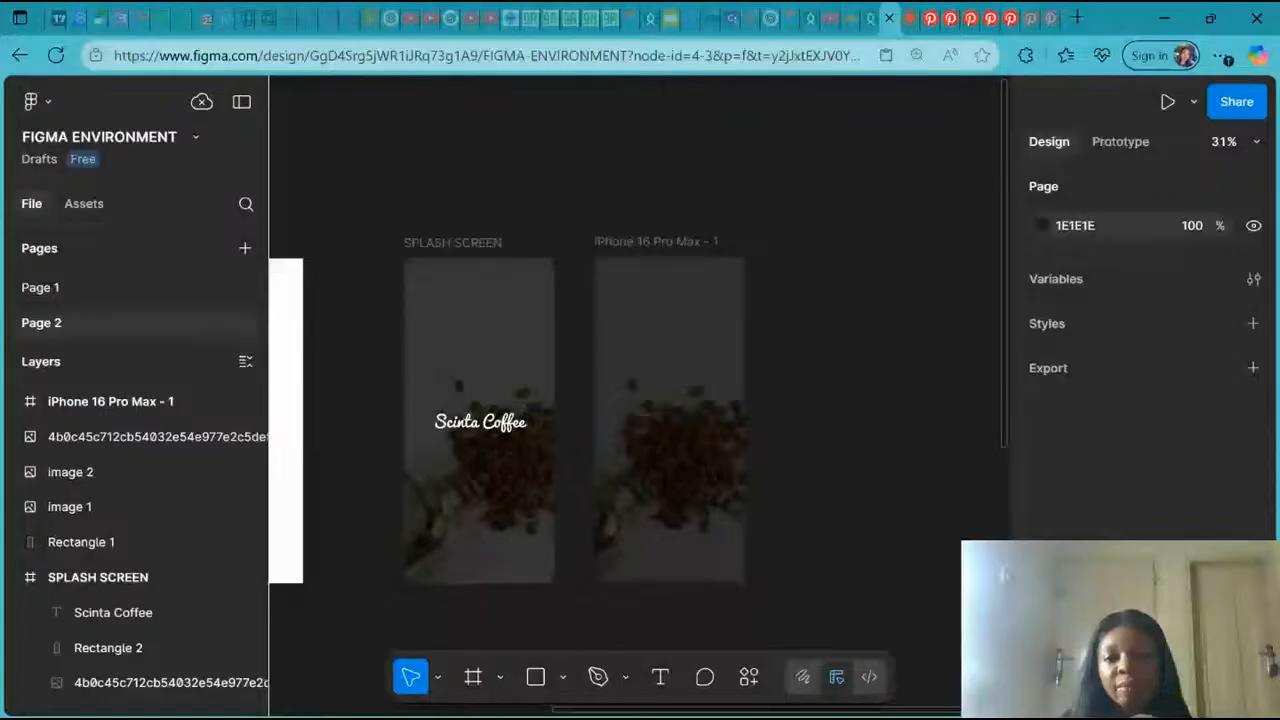
{"action": "left_click", "coordinate": [911, 18]}
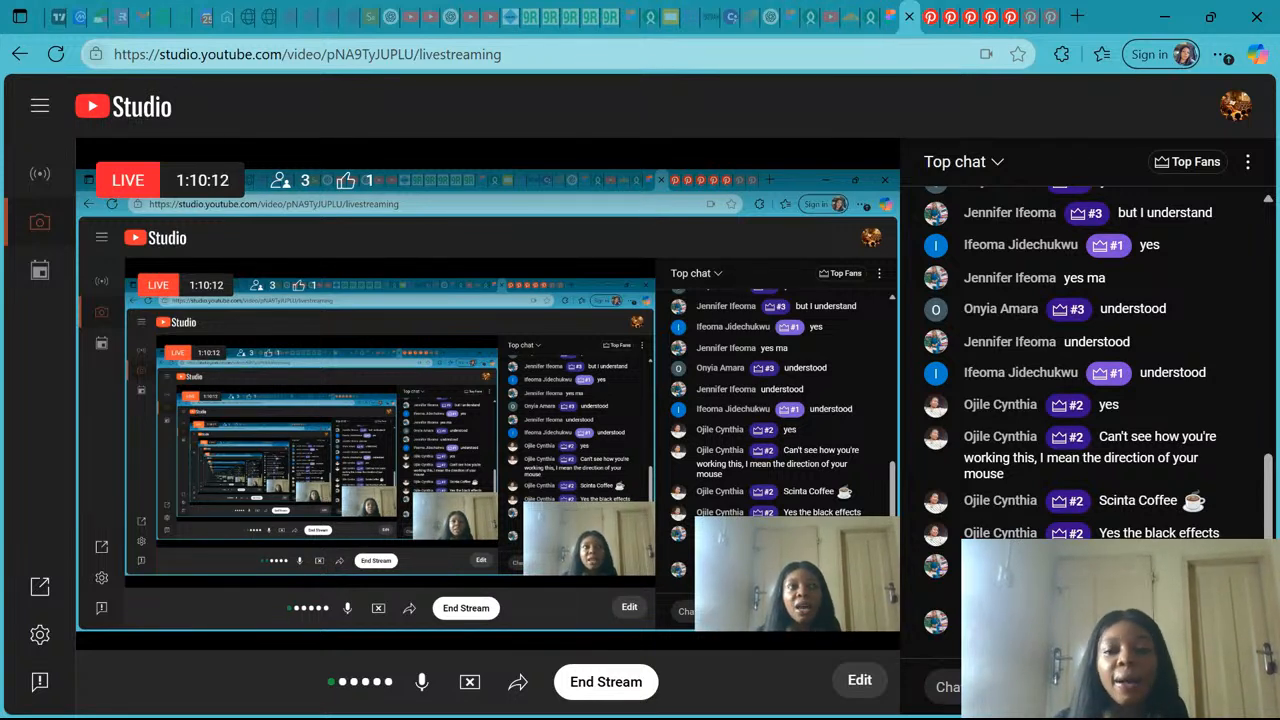
{"action": "left_click", "coordinate": [891, 15]}
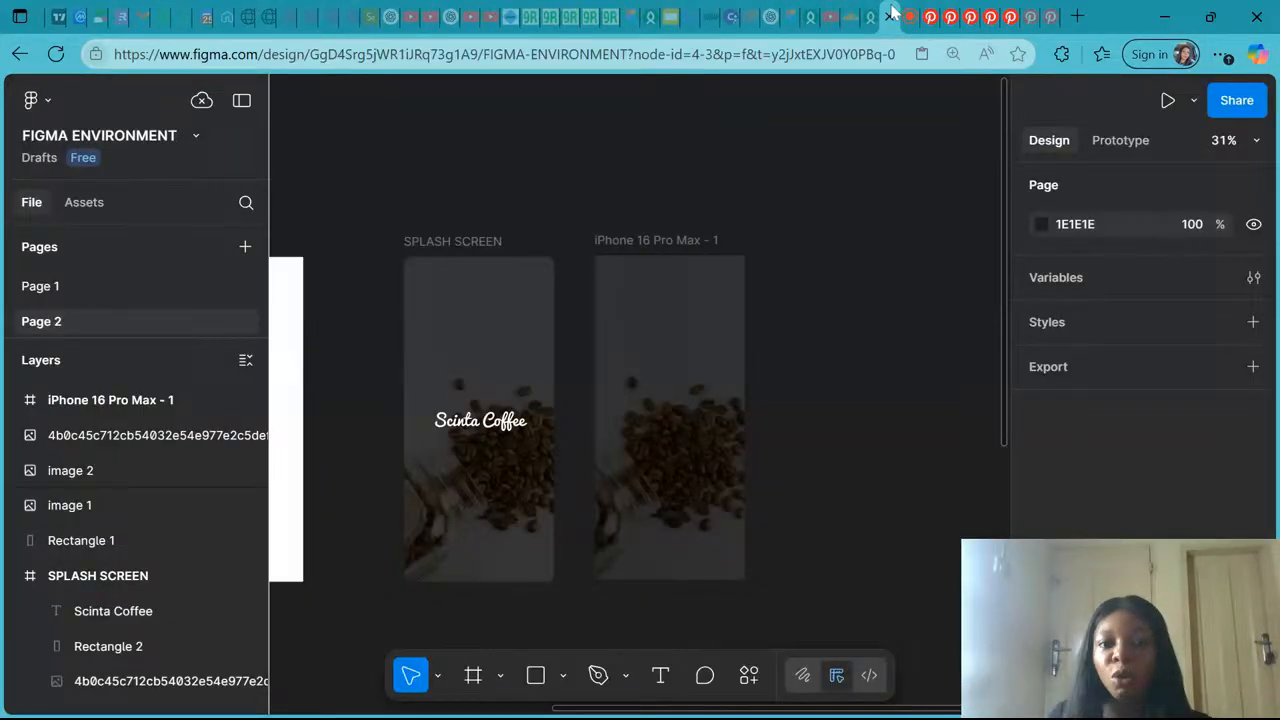
Examine the two coffee app reference images below the frames for the screen that follows the splash screen.
{"action": "scroll", "coordinate": [538, 331], "scroll_direction": "down", "scroll_amount": 5}
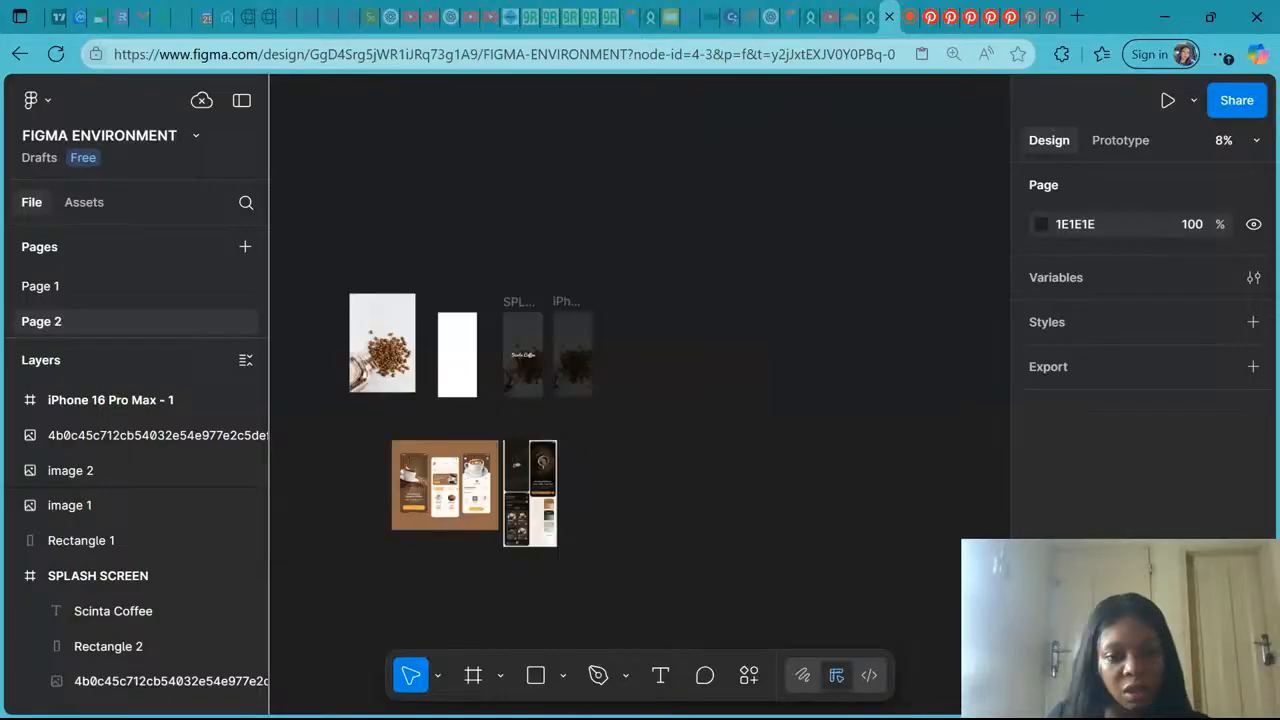
{"action": "scroll", "coordinate": [515, 574], "scroll_direction": "up", "scroll_amount": 5}
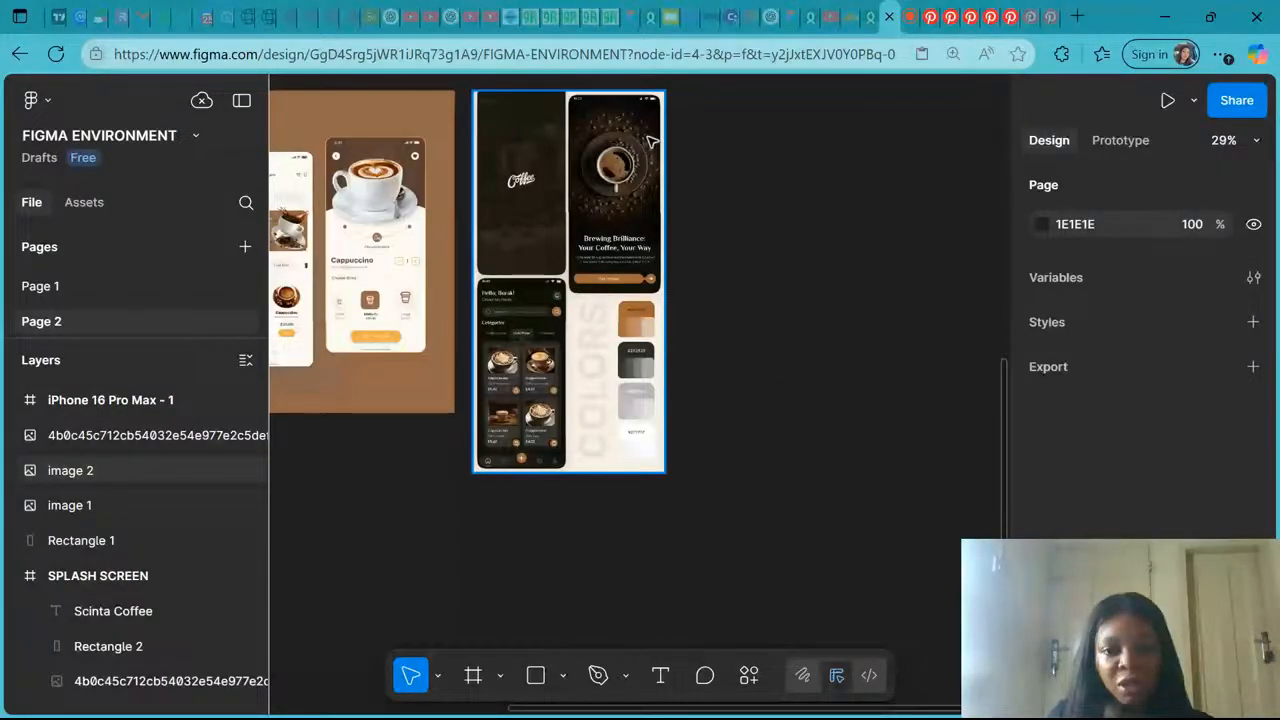
{"action": "scroll", "coordinate": [650, 143], "scroll_direction": "left", "scroll_amount": 4}
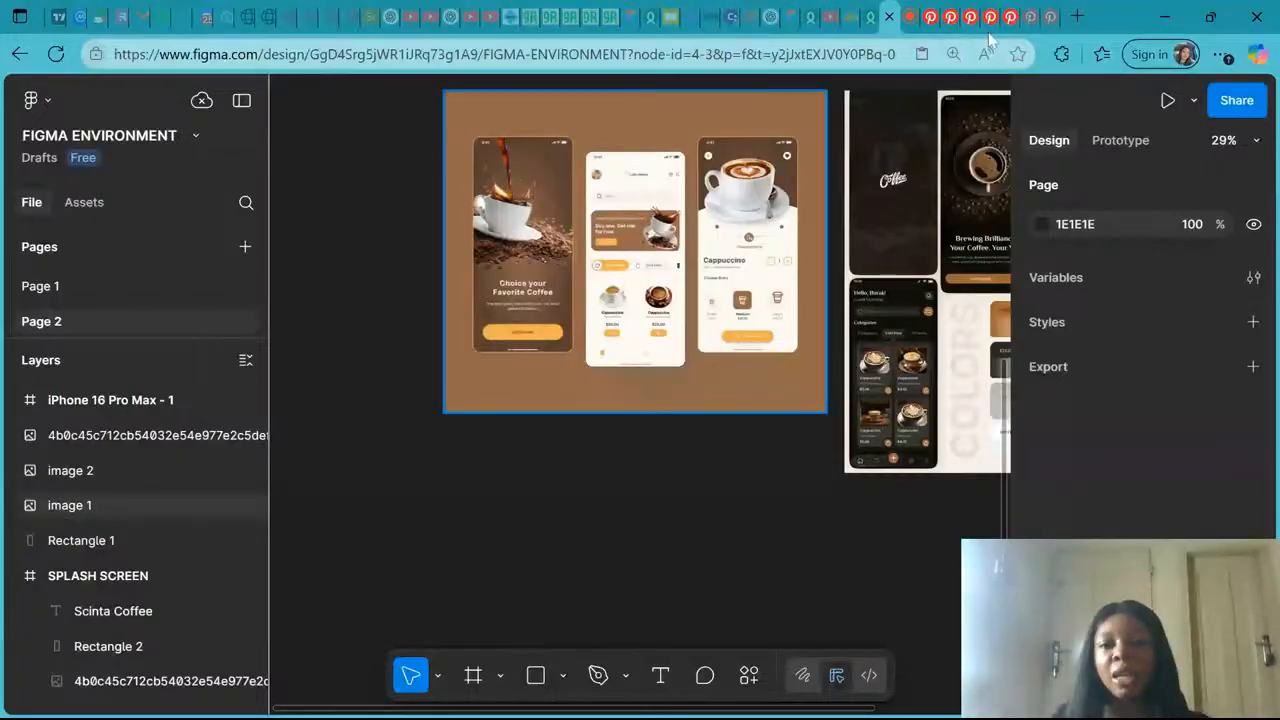
Switch to Pinterest and search for "ONBOARDING COFFEE APP UI SCREEN".
{"action": "left_click", "coordinate": [934, 16]}
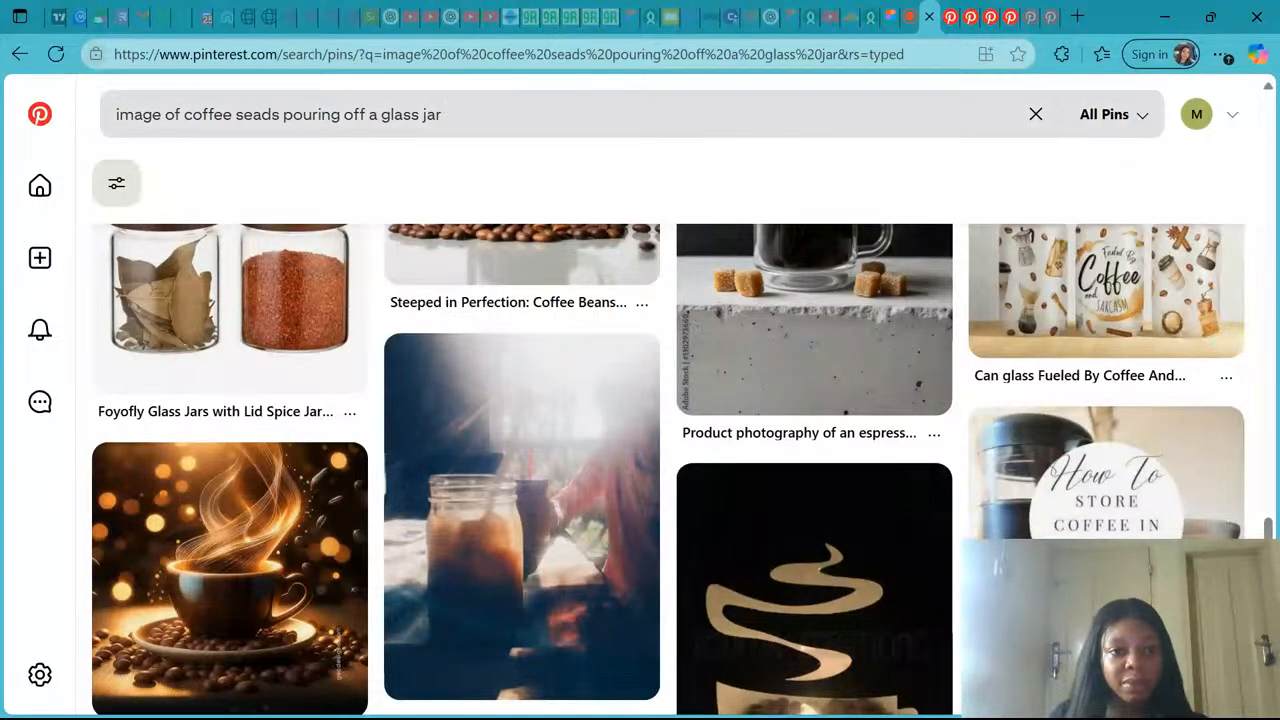
{"action": "left_click", "coordinate": [951, 16]}
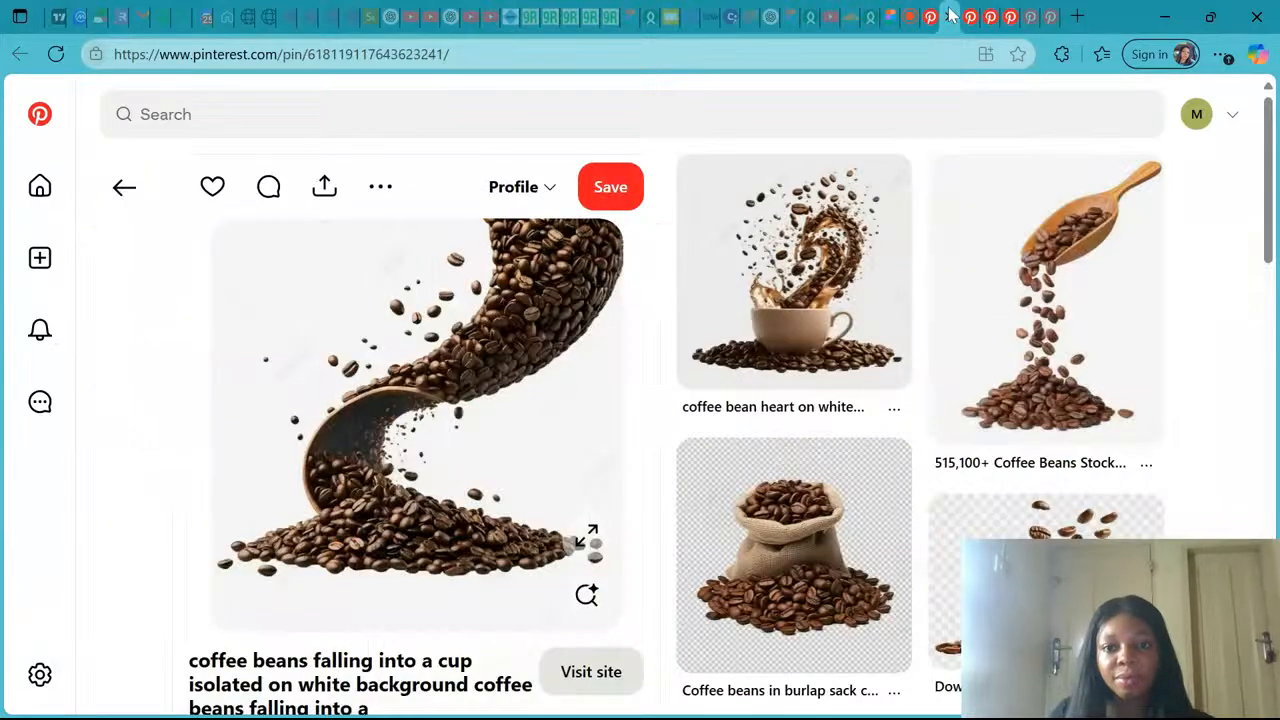
{"action": "left_click", "coordinate": [970, 16]}
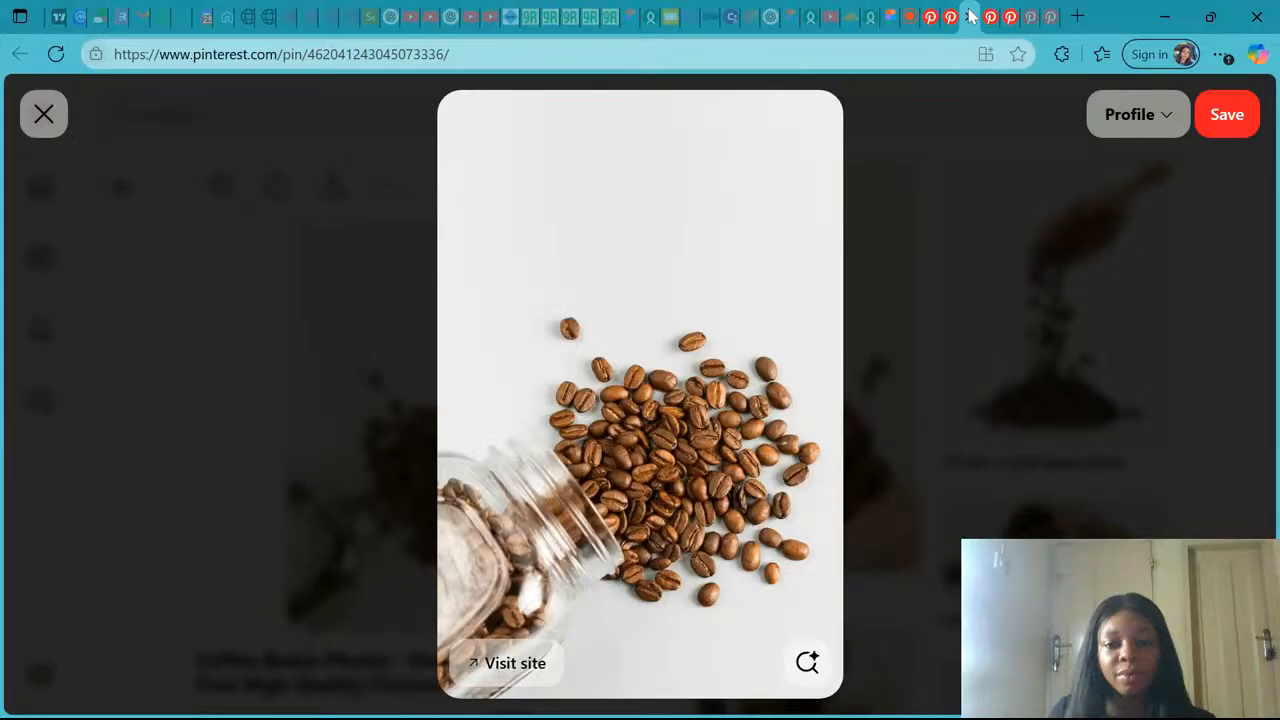
{"action": "left_click", "coordinate": [955, 114]}
{"action": "left_click", "coordinate": [940, 114]}
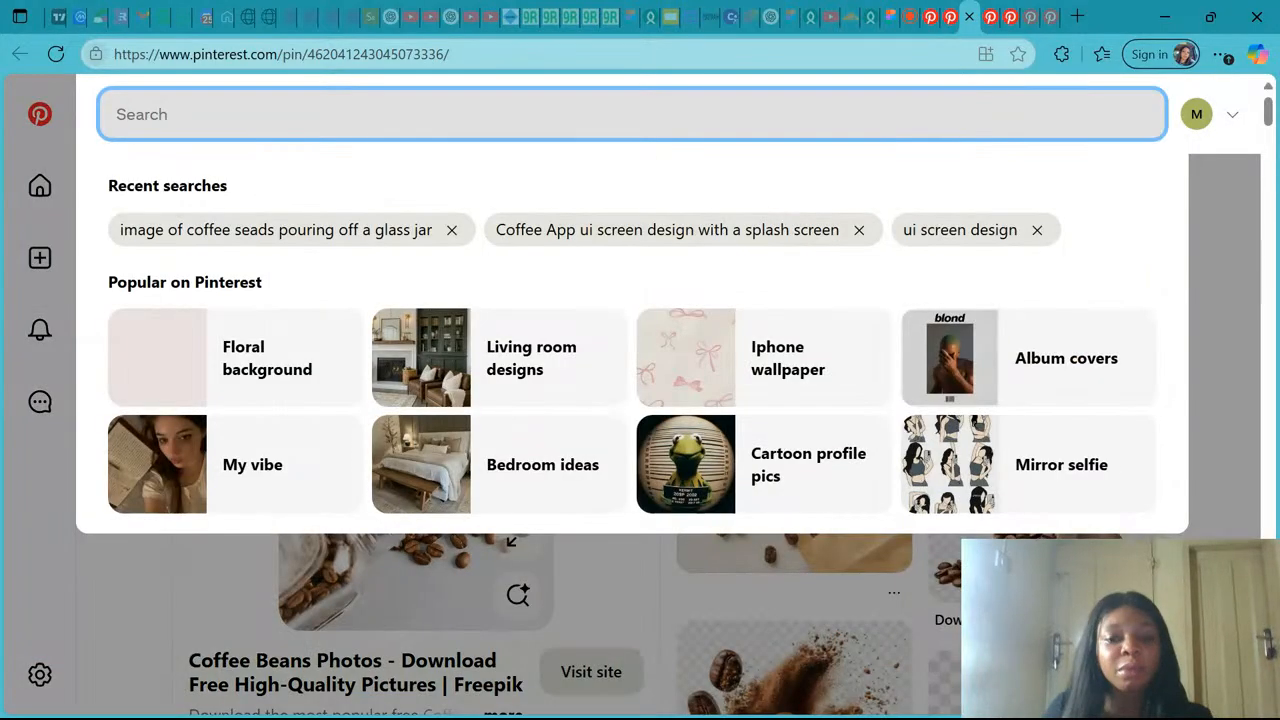
{"action": "type", "text": "ONB"}
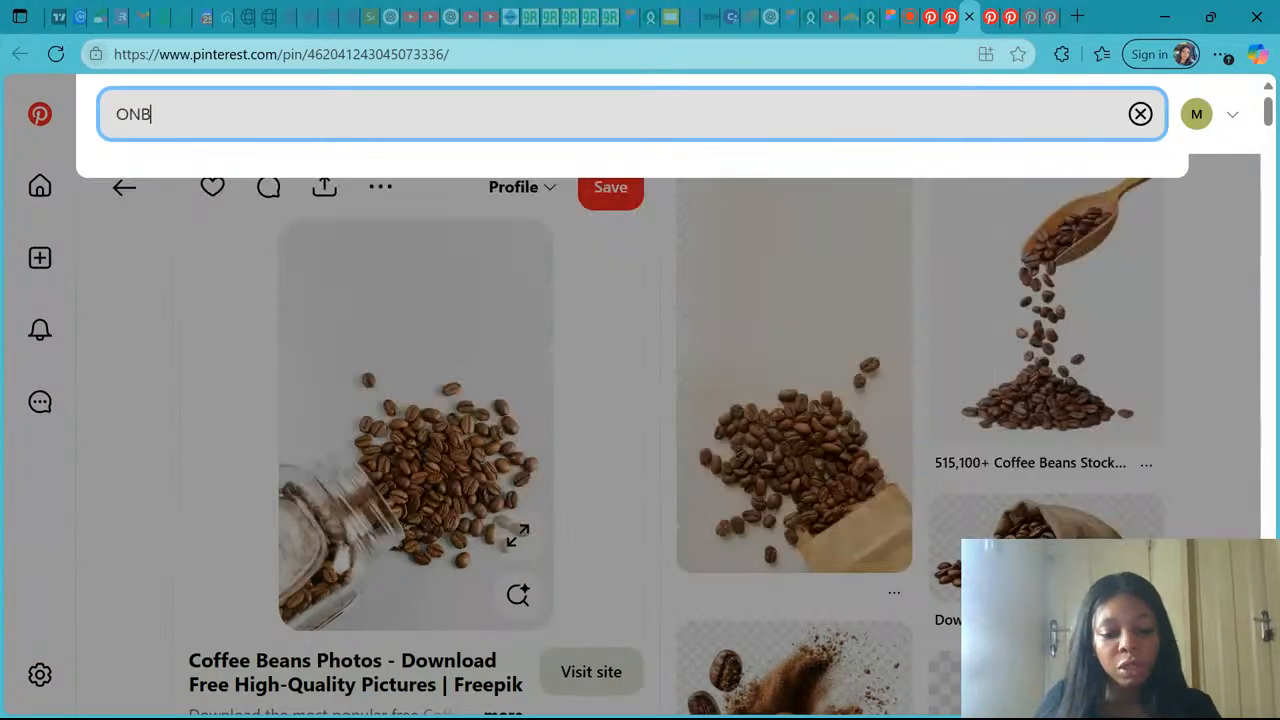
{"action": "type", "text": "OARDING COFF"}
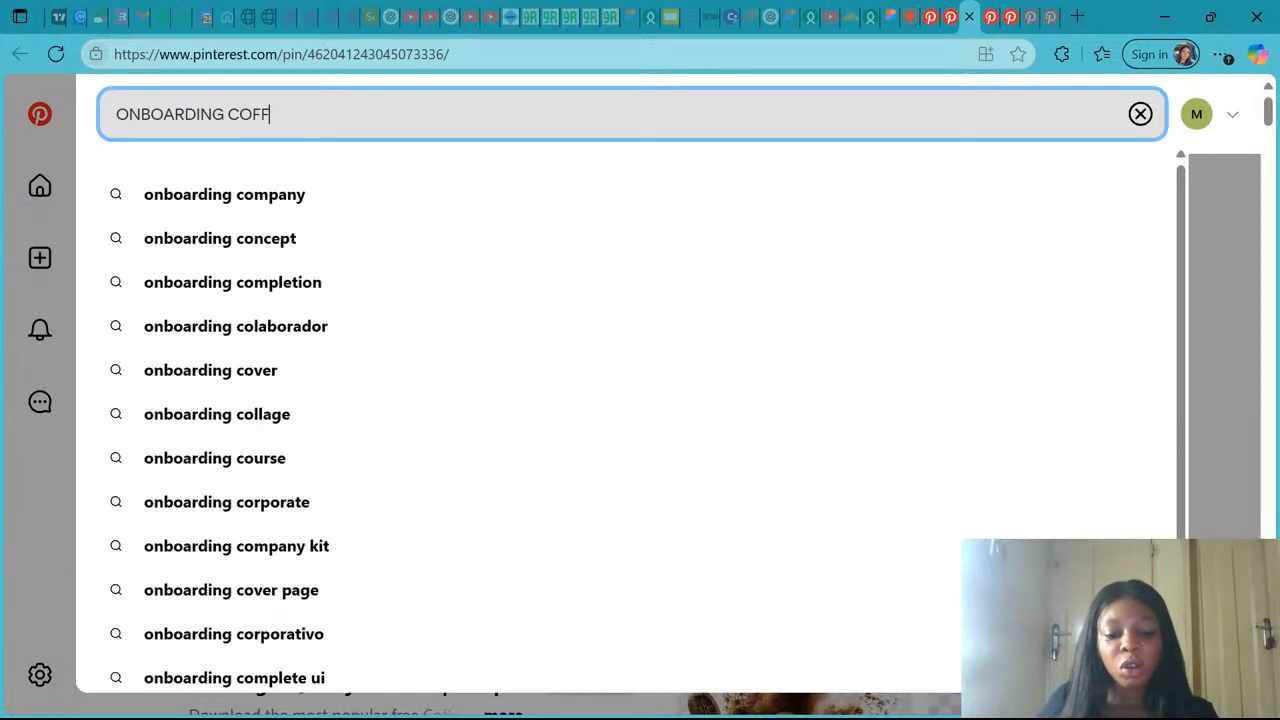
{"action": "type", "text": "EE APP"}
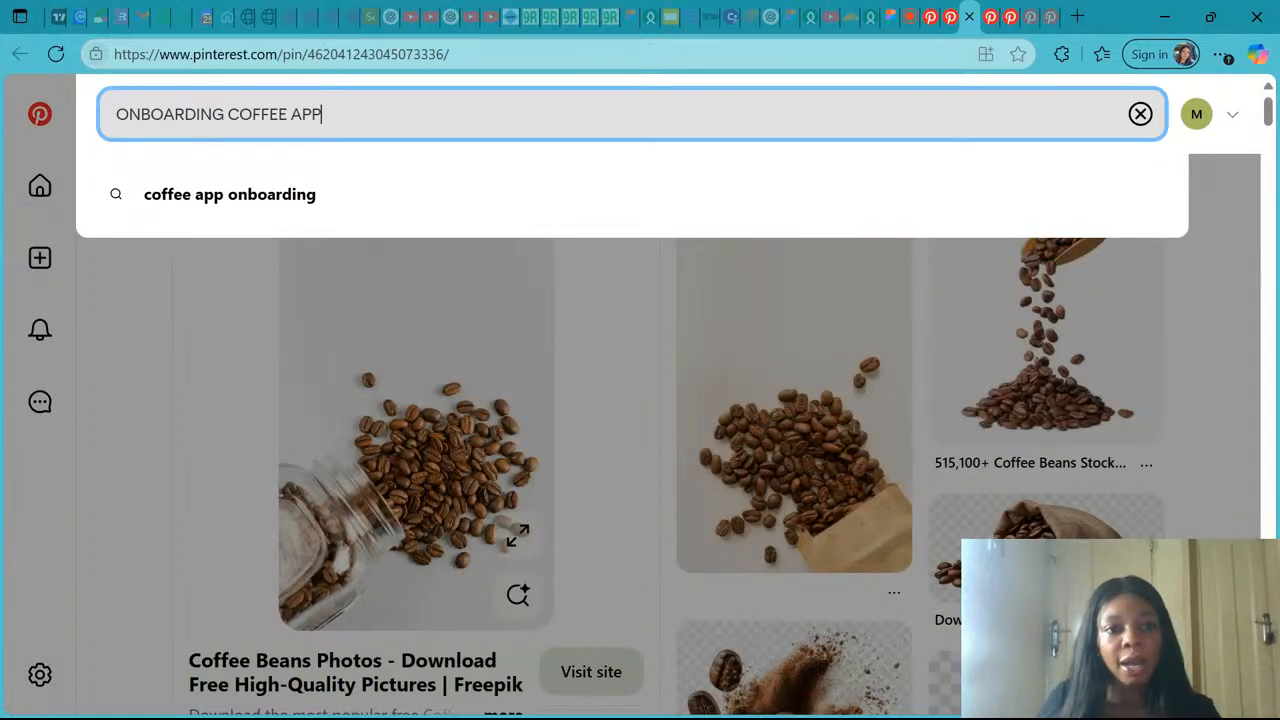
{"action": "type", "text": " UI SCREEN"}
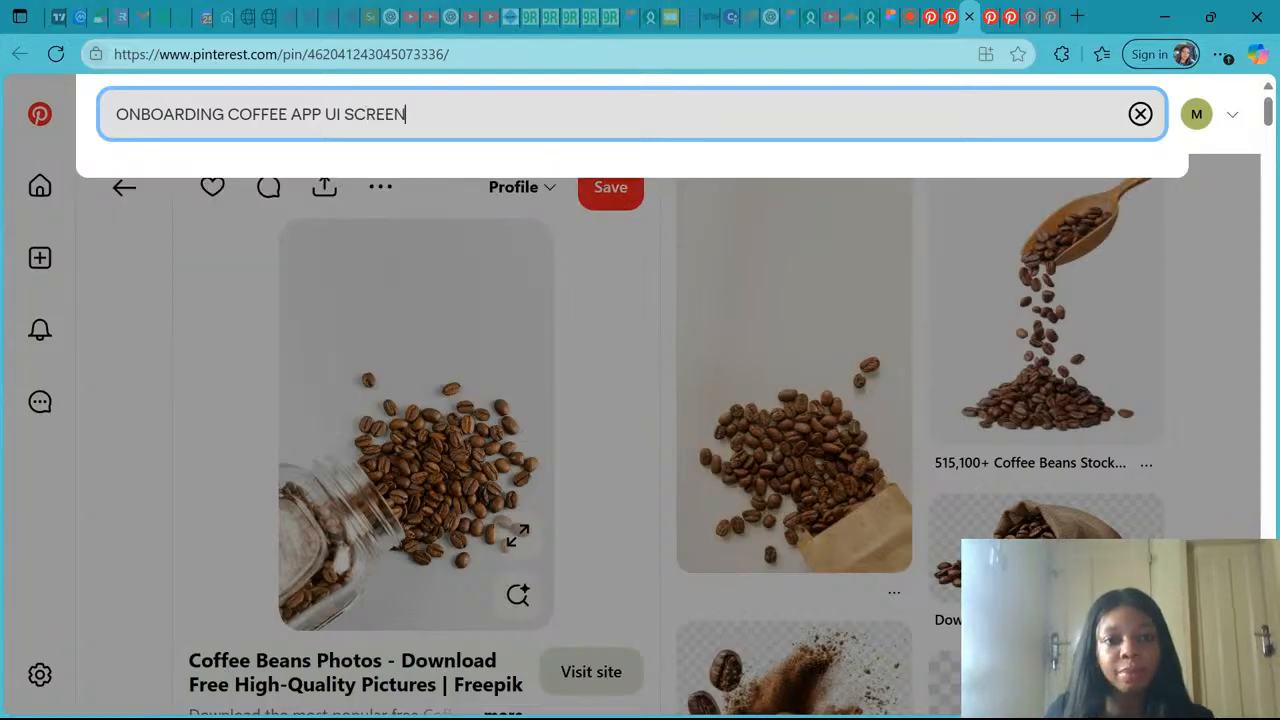
{"action": "key", "text": "Return"}
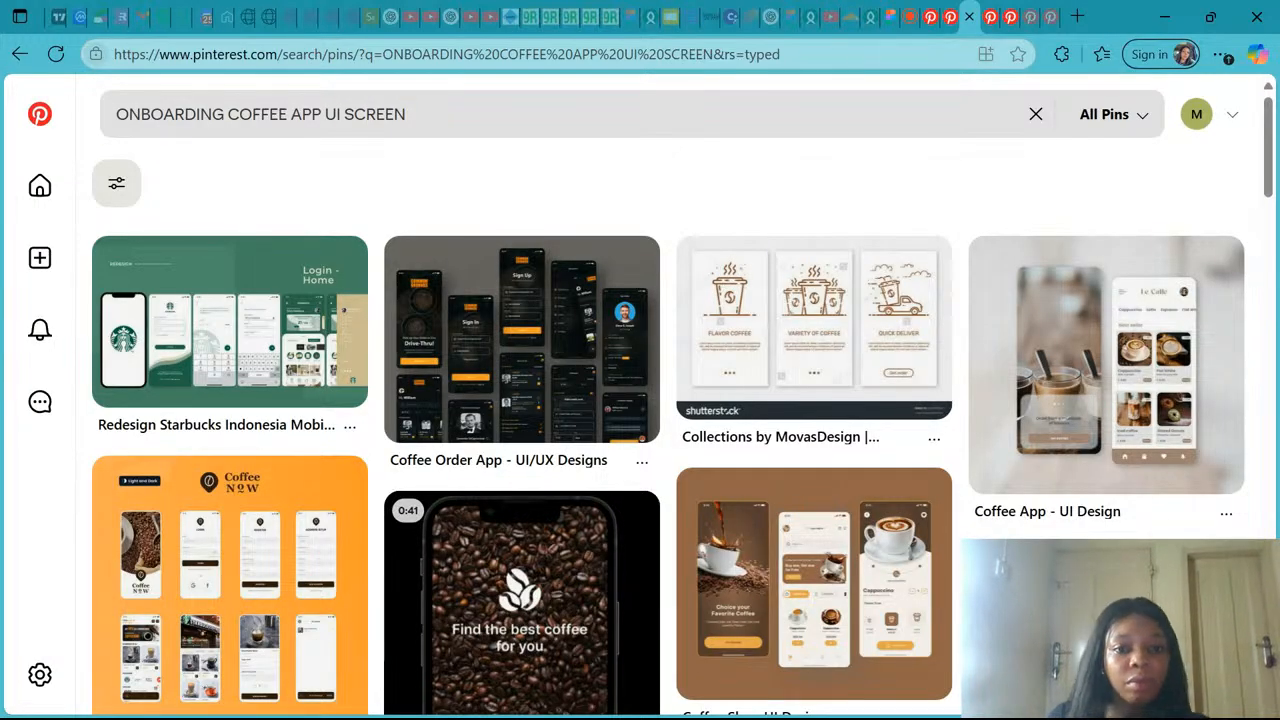
Open the Redesign Starbucks Indonesia pin and other coffee app results separately, and enlarge the Onboarding CookBunda pin.
{"action": "mouse_move", "coordinate": [190, 360]}
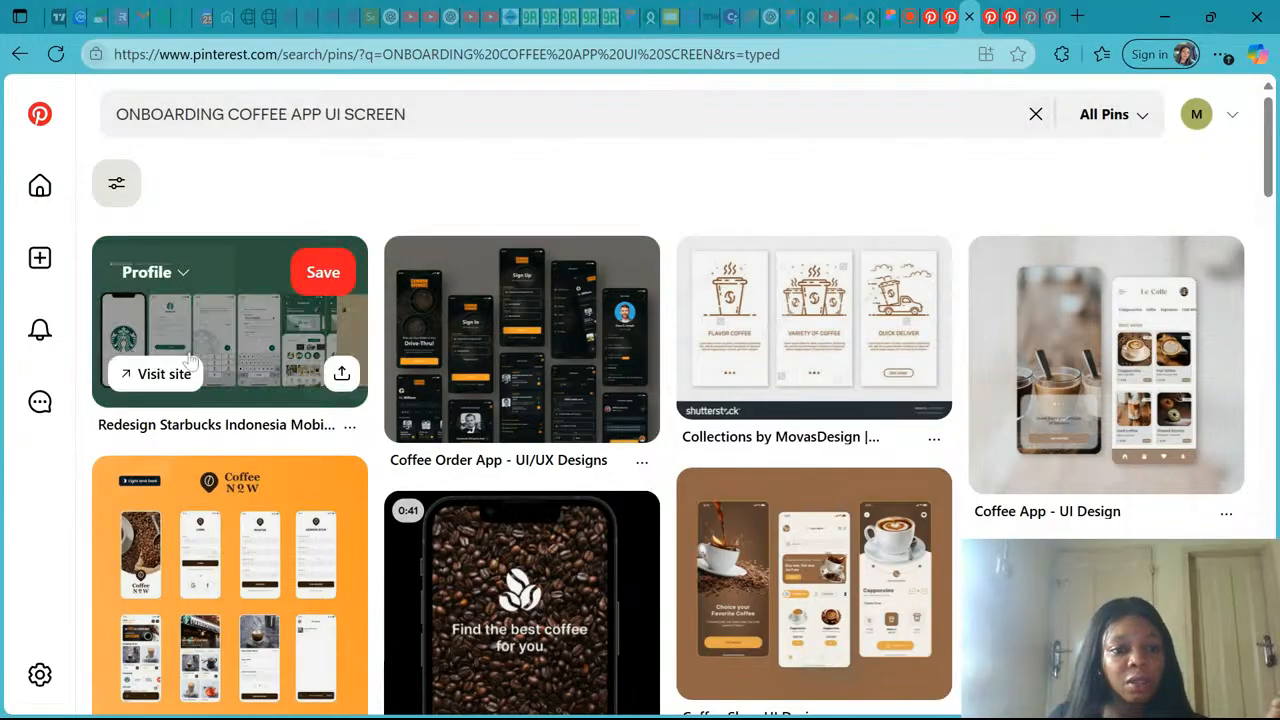
{"action": "left_click", "coordinate": [258, 344]}
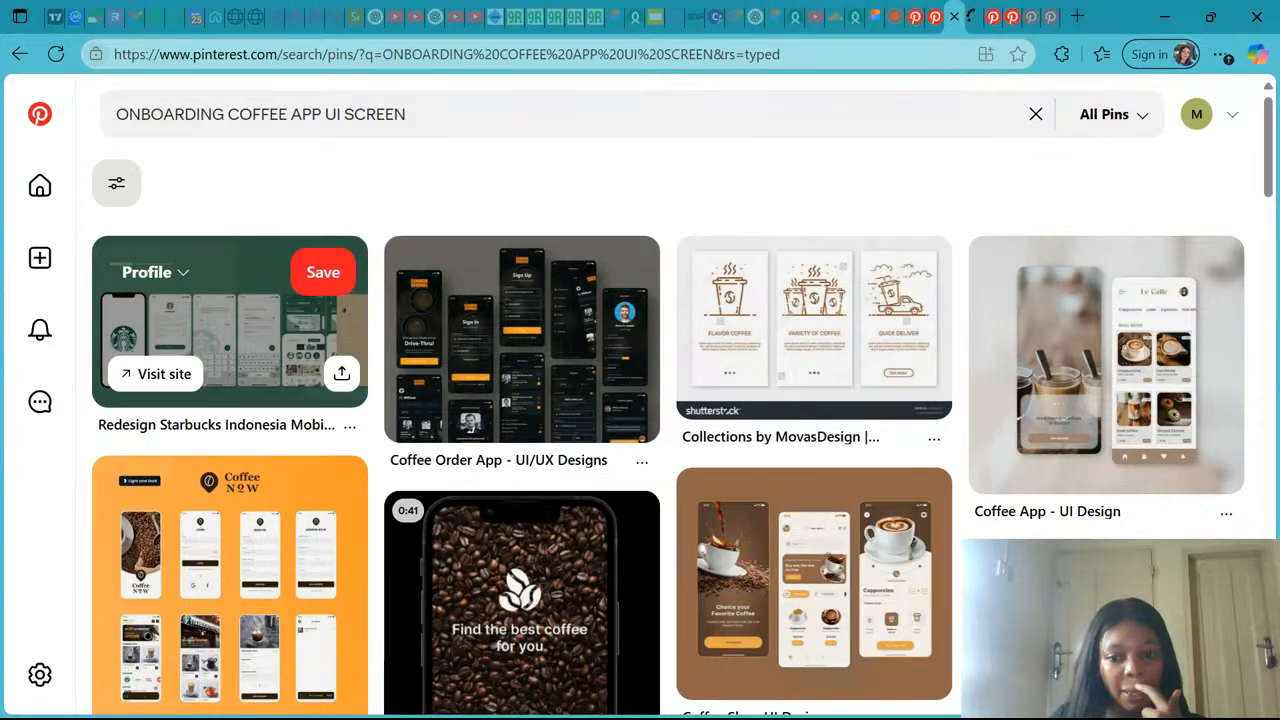
{"action": "scroll", "coordinate": [520, 320], "scroll_direction": "down", "scroll_amount": 5}
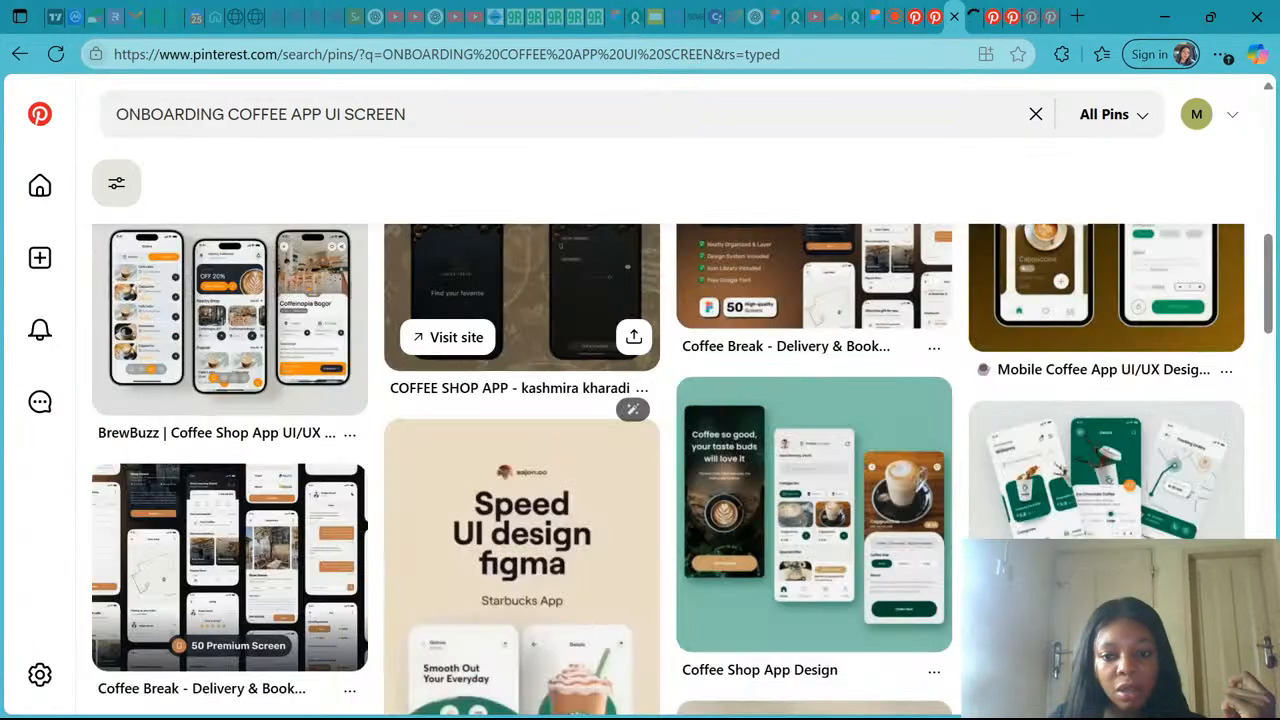
{"action": "scroll", "coordinate": [520, 330], "scroll_direction": "down", "scroll_amount": 4}
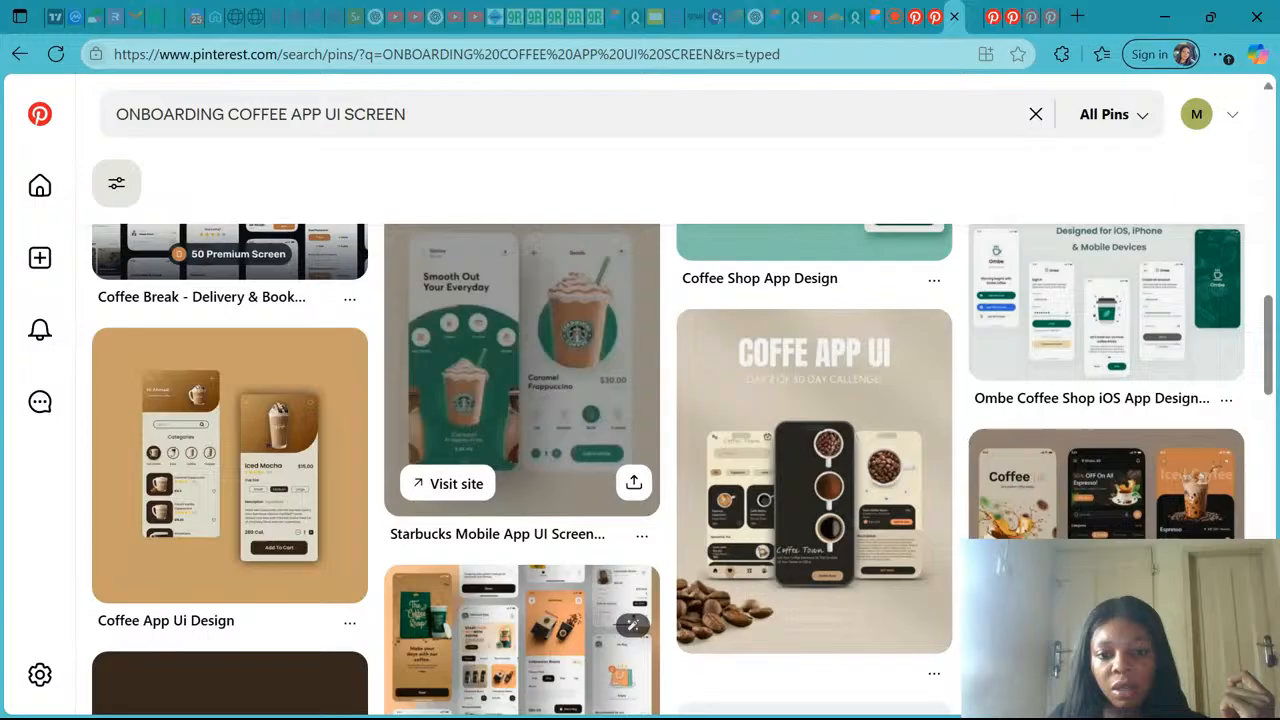
{"action": "scroll", "coordinate": [520, 380], "scroll_direction": "down", "scroll_amount": 3}
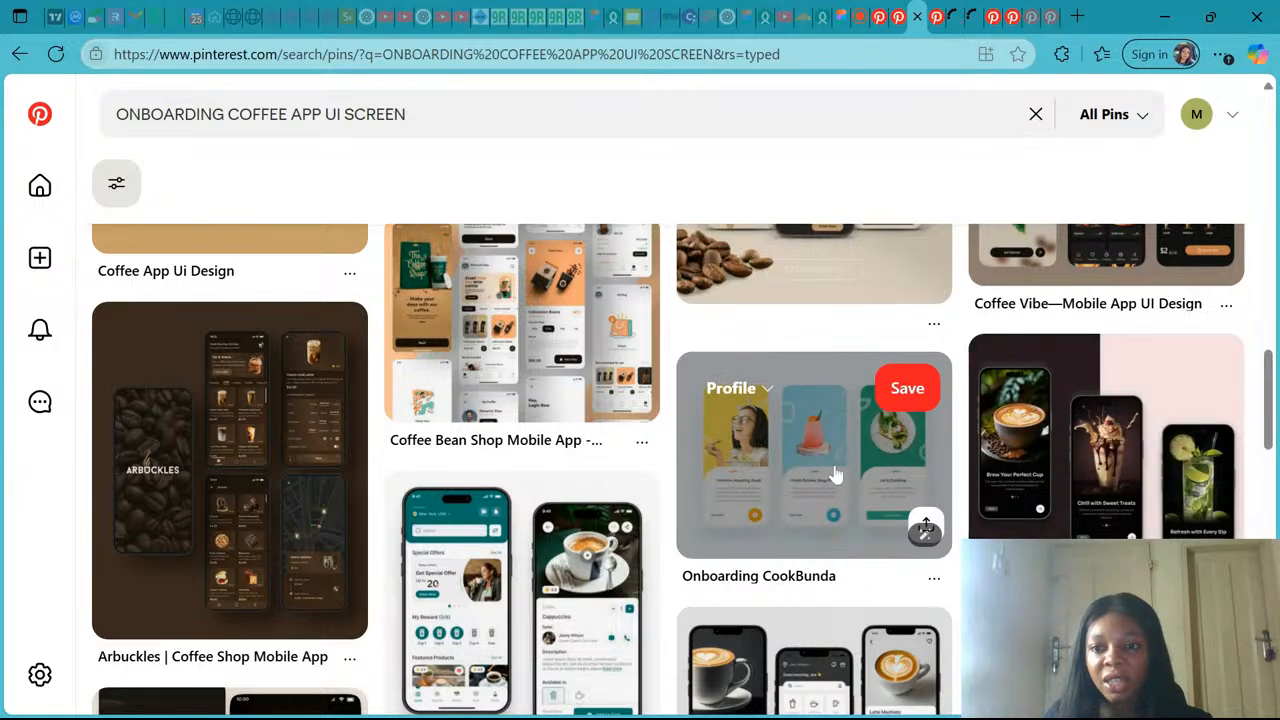
{"action": "left_click", "coordinate": [836, 475]}
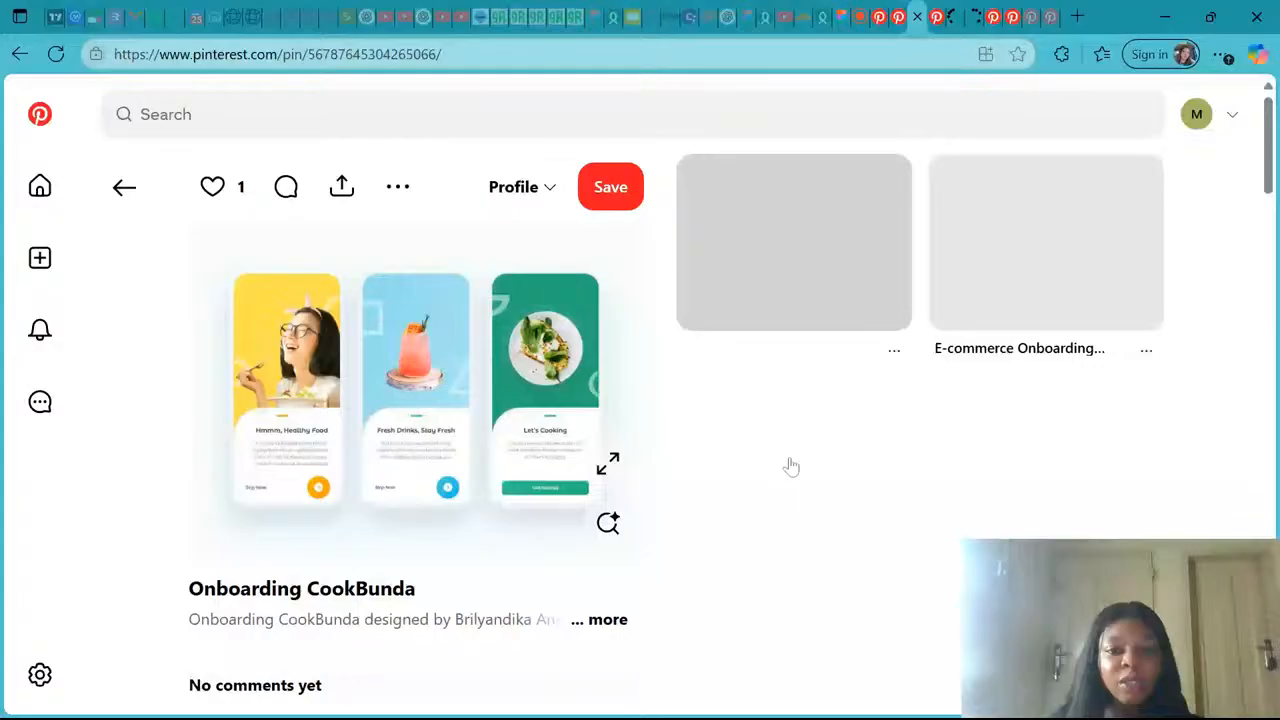
{"action": "left_click", "coordinate": [607, 464]}
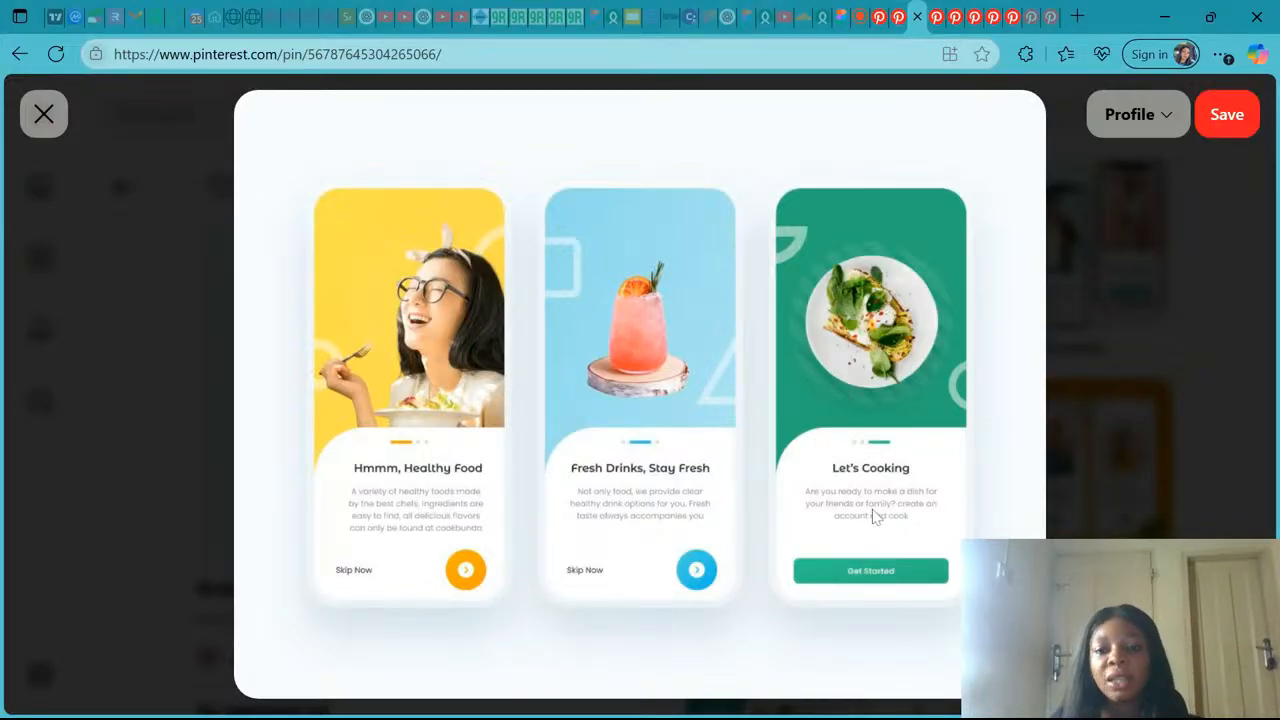
Look through the Arbuckles and "Brew Your Perfect Cup" pins, and enlarge the Starbucks Indonesia redesign image.
{"action": "left_click", "coordinate": [955, 14]}
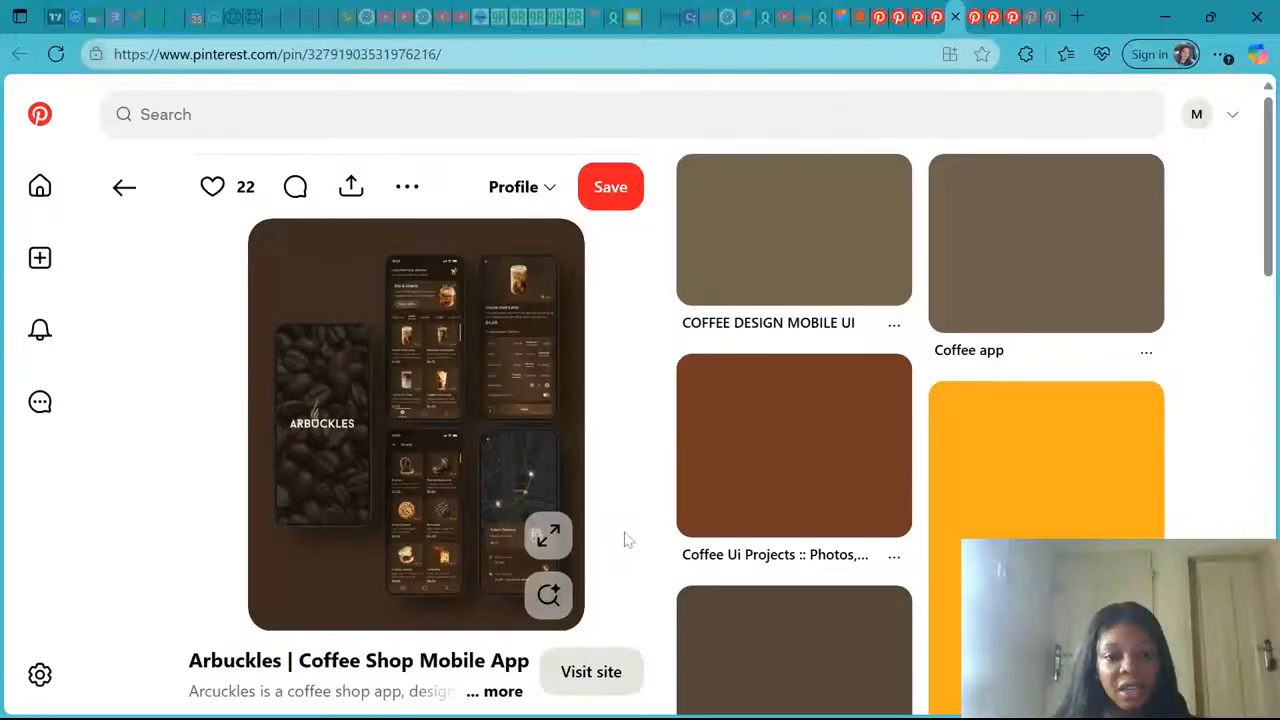
{"action": "key", "text": "ctrl+Tab"}
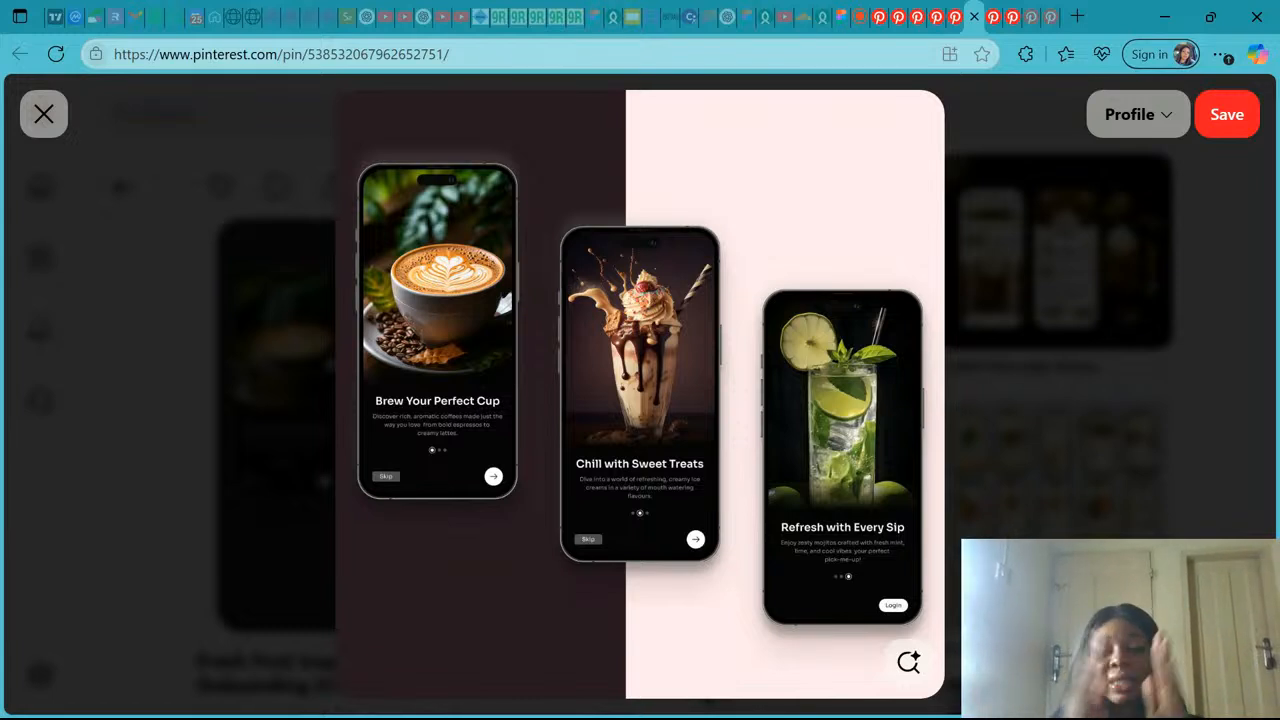
{"action": "left_click", "coordinate": [945, 14]}
{"action": "mouse_move", "coordinate": [602, 410]}
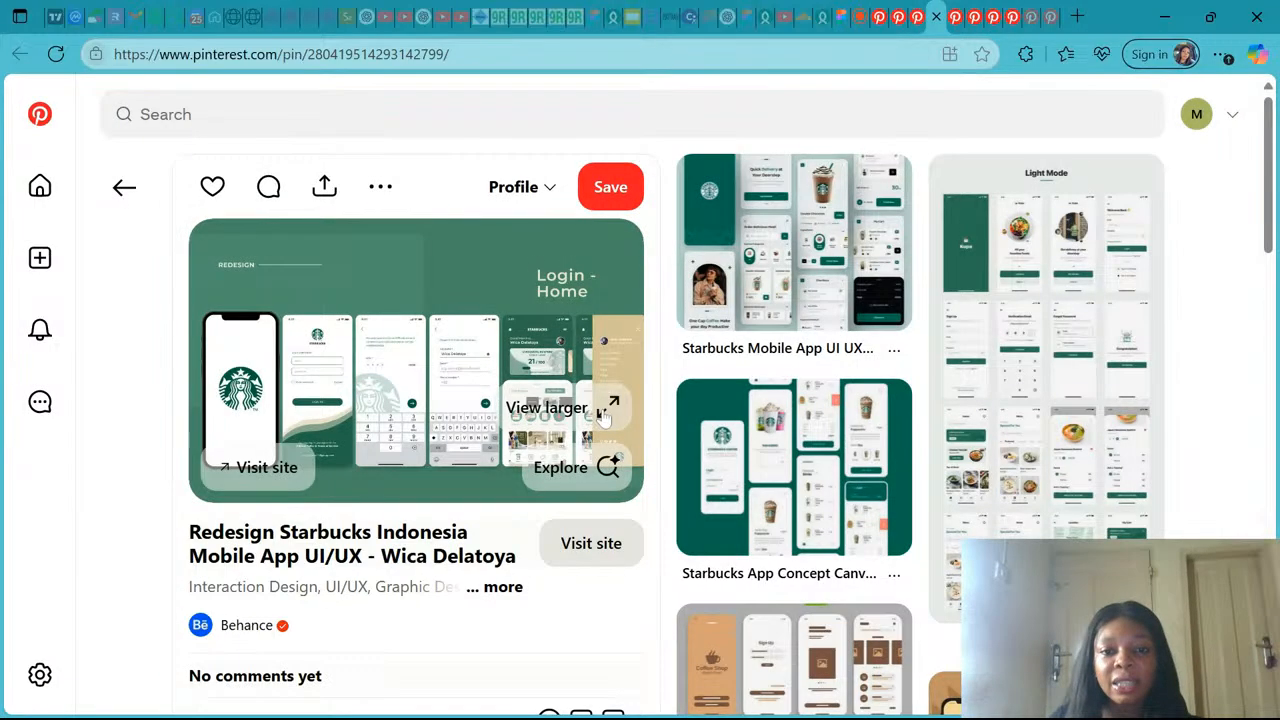
{"action": "left_click", "coordinate": [602, 414]}
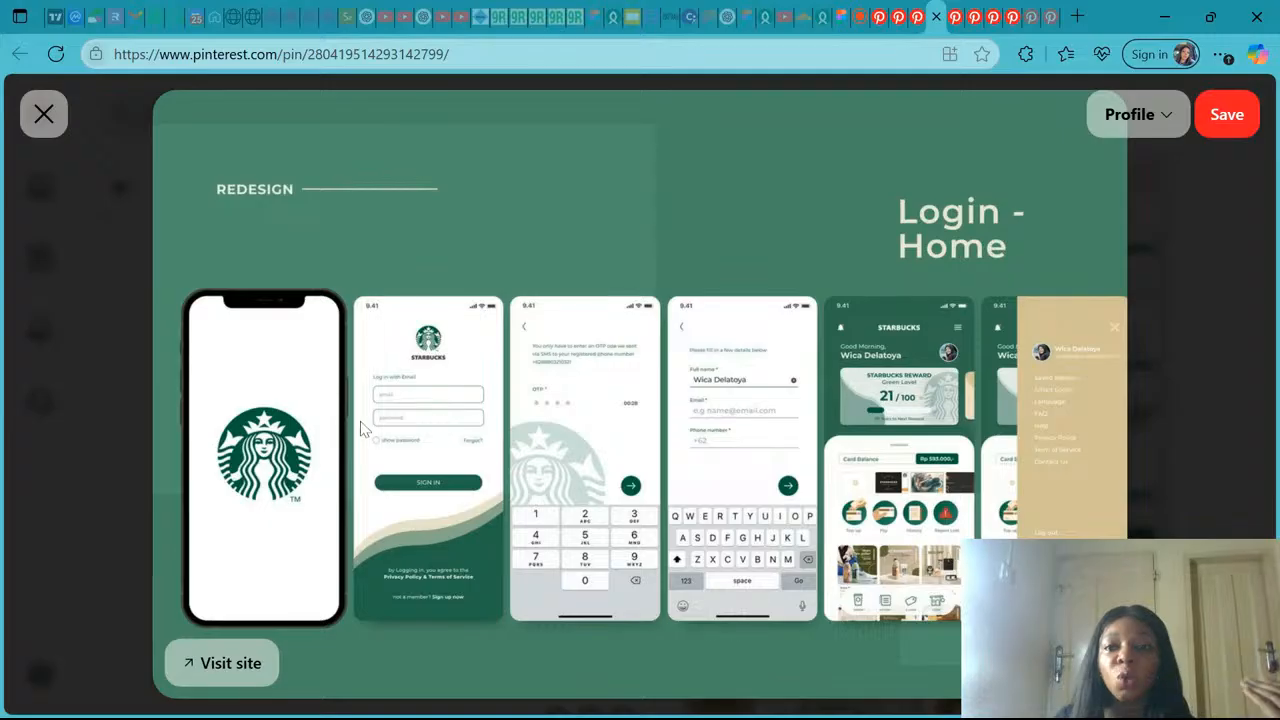
Check the YouTube Studio live chat, and close the two old Pinterest pages with coffee bean images.
{"action": "left_click", "coordinate": [860, 16]}
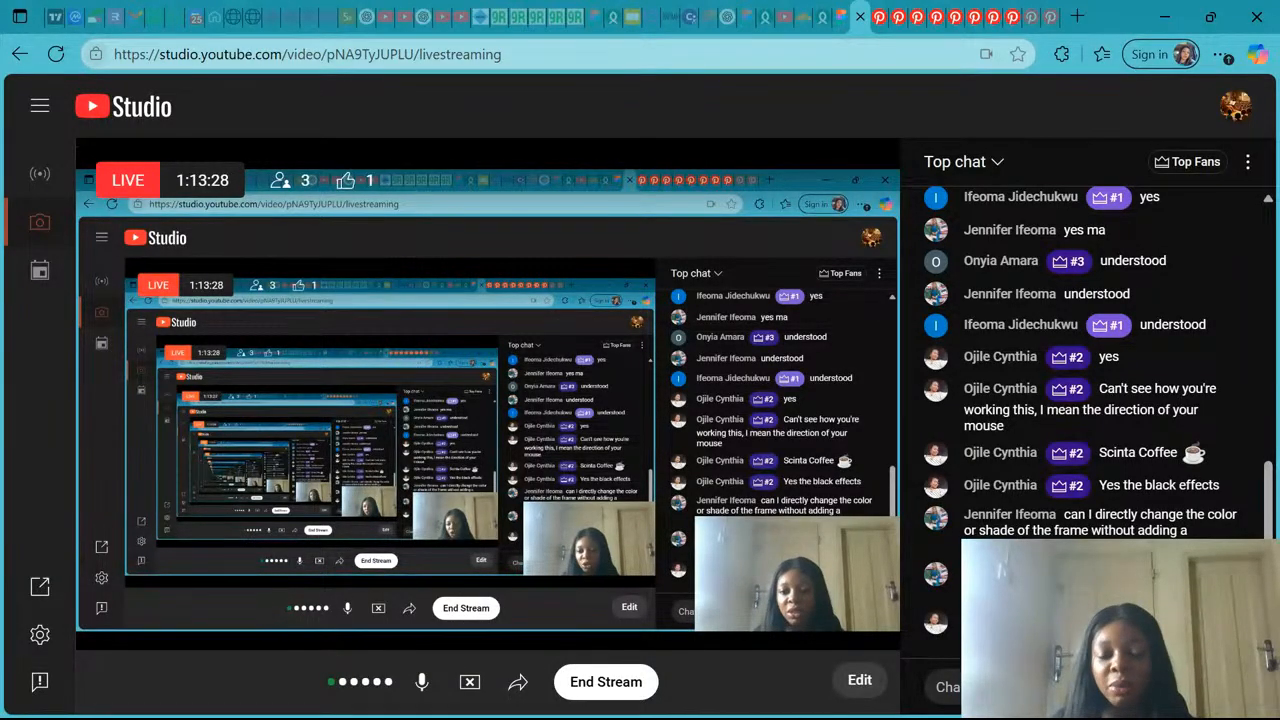
{"action": "left_click", "coordinate": [883, 18]}
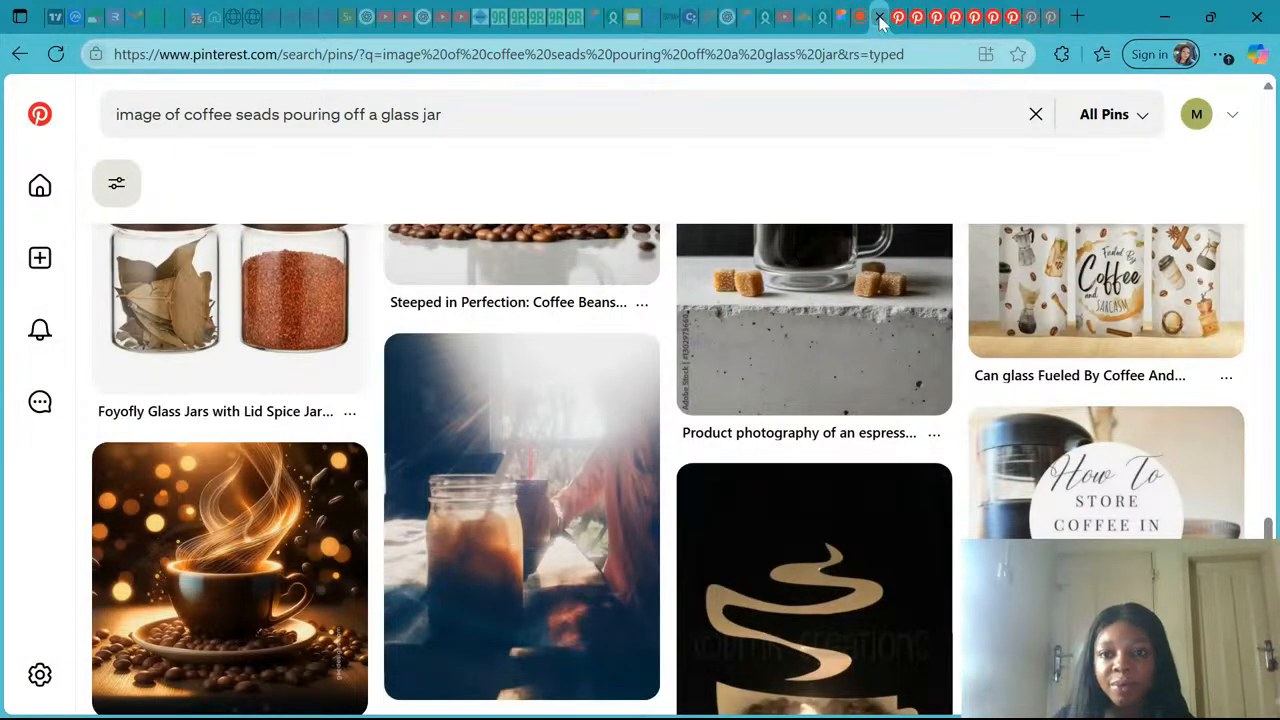
{"action": "left_click", "coordinate": [880, 18]}
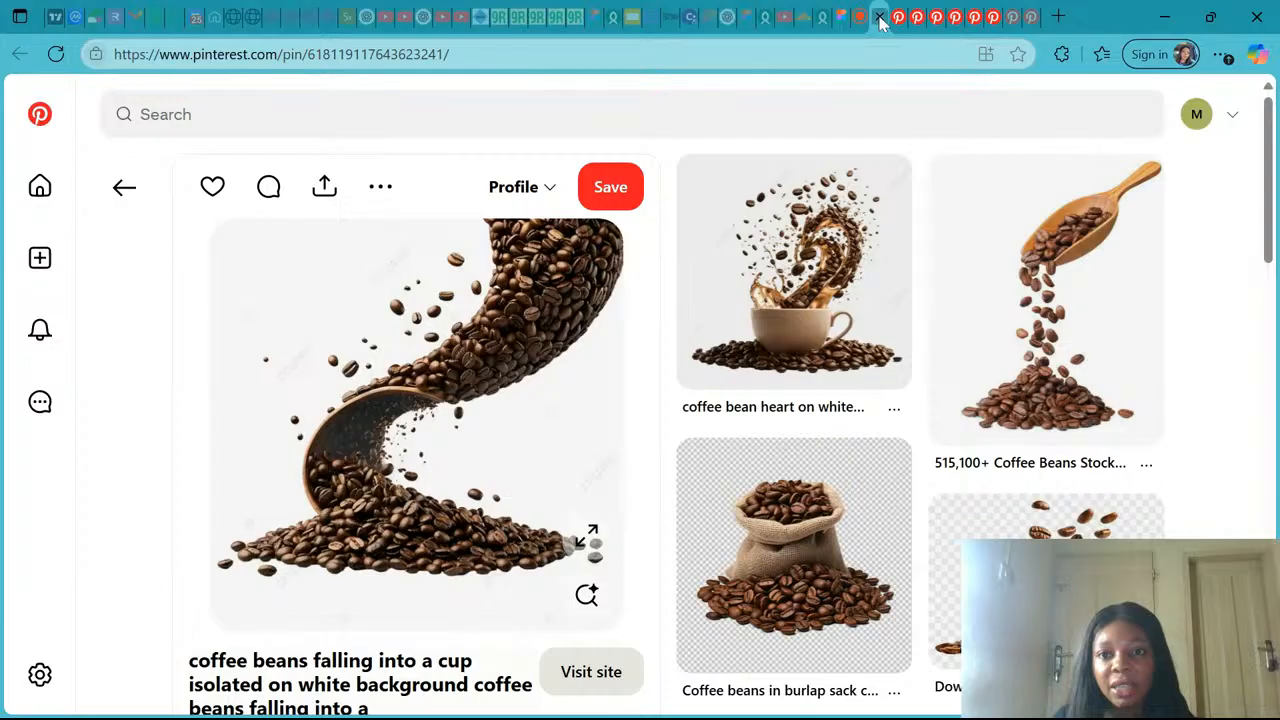
{"action": "left_click", "coordinate": [880, 18]}
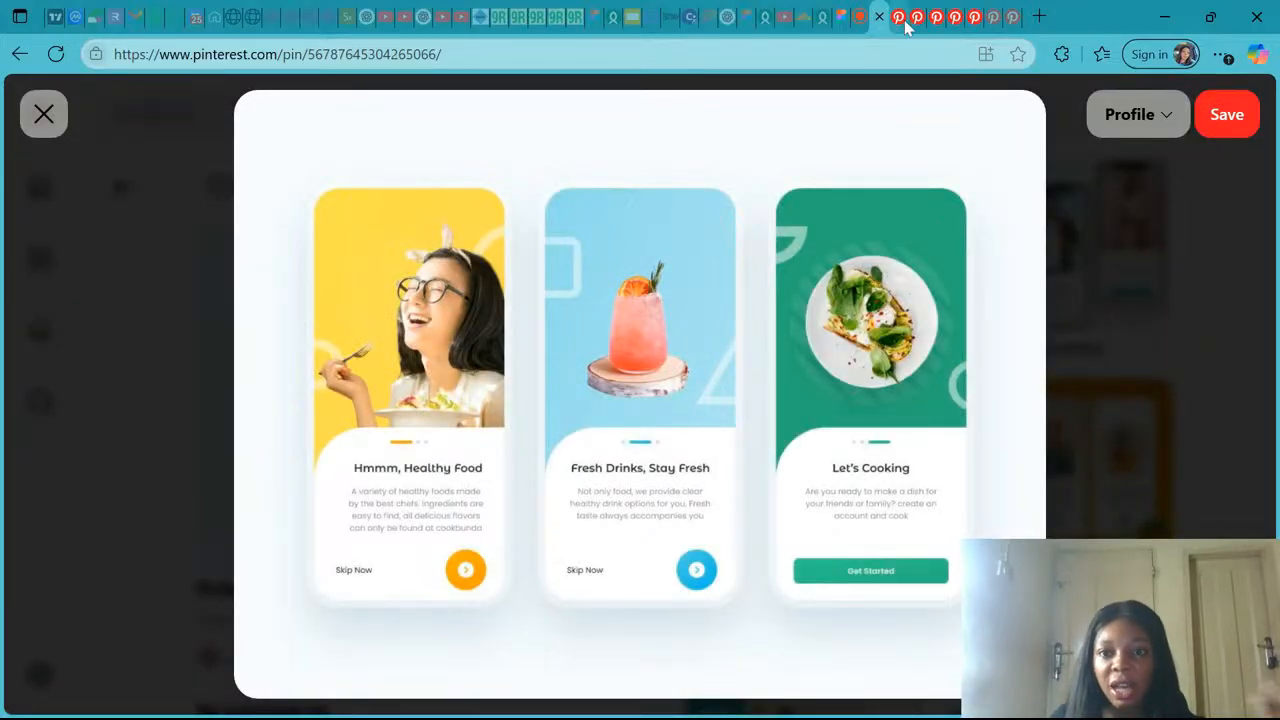
Examine the Starbucks Indonesia redesign screens and the enlarged Arbuckles coffee shop app image.
{"action": "left_click", "coordinate": [905, 25]}
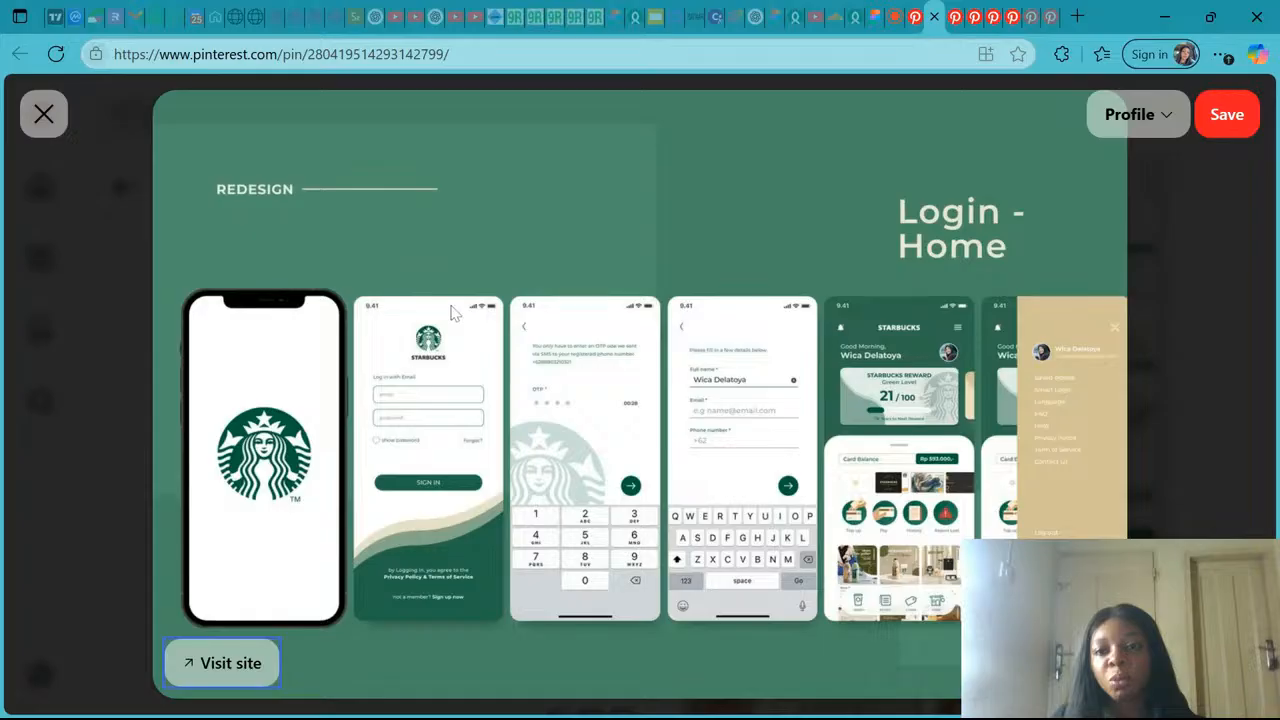
{"action": "left_click", "coordinate": [956, 16]}
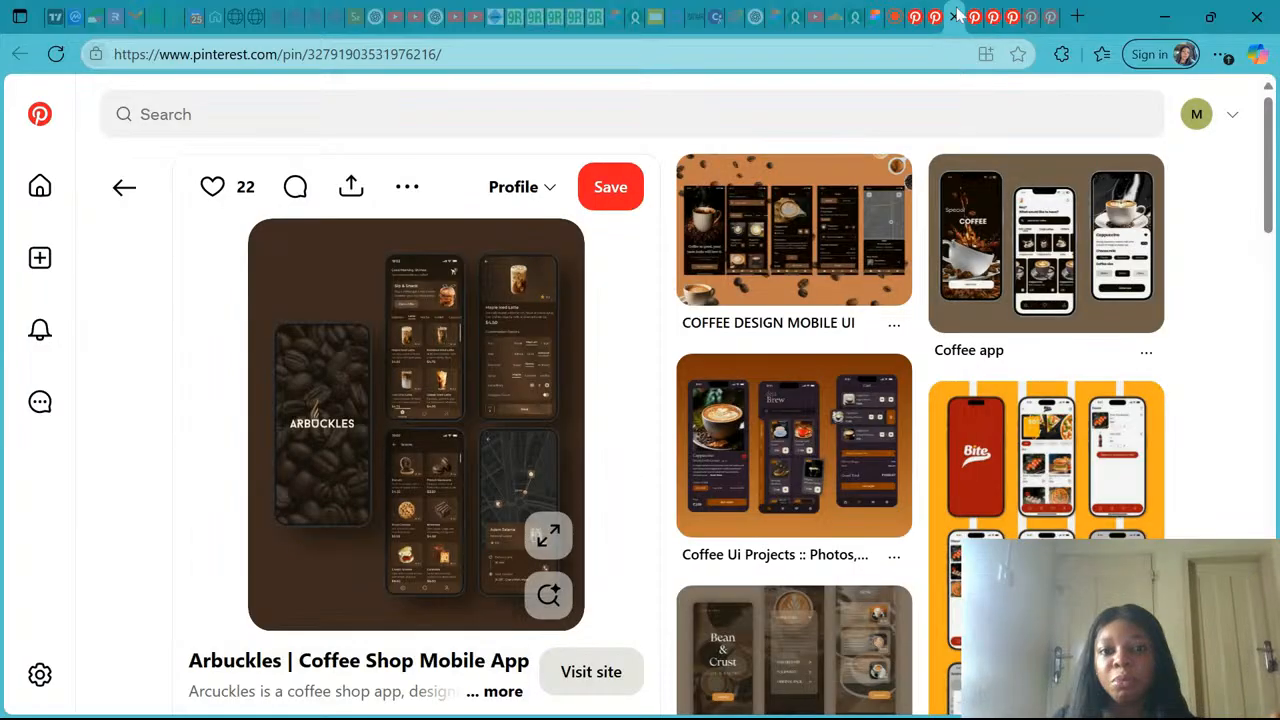
{"action": "left_click", "coordinate": [548, 540]}
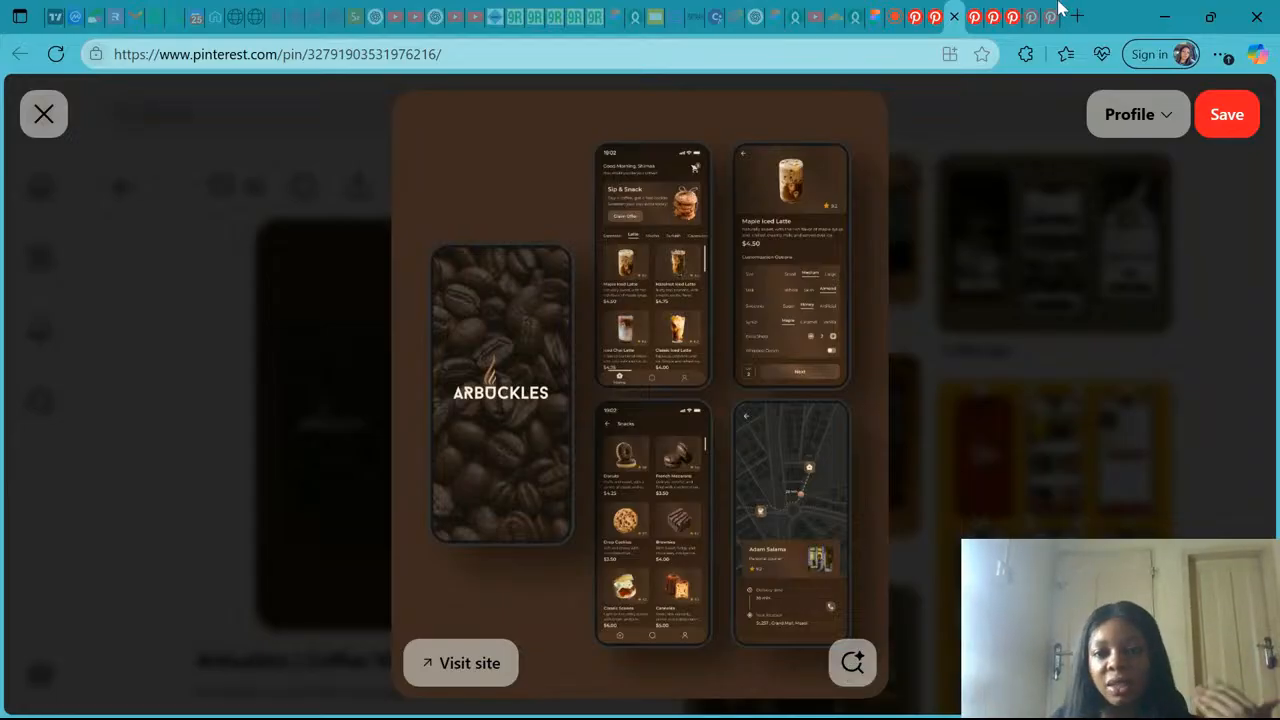
Paste the "Brew Your Perfect Cup" onboarding image from Pinterest into the Figma page beside the two coffee app references.
{"action": "left_click", "coordinate": [979, 15]}
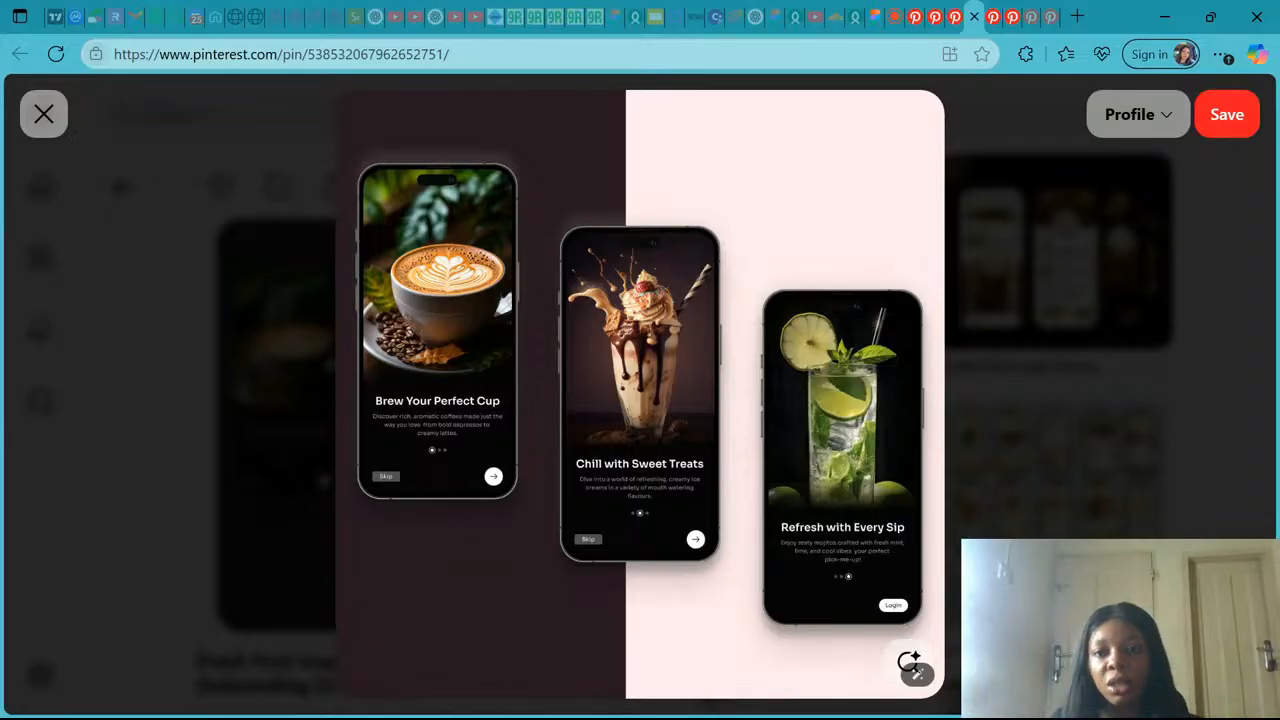
{"action": "left_click", "coordinate": [869, 18]}
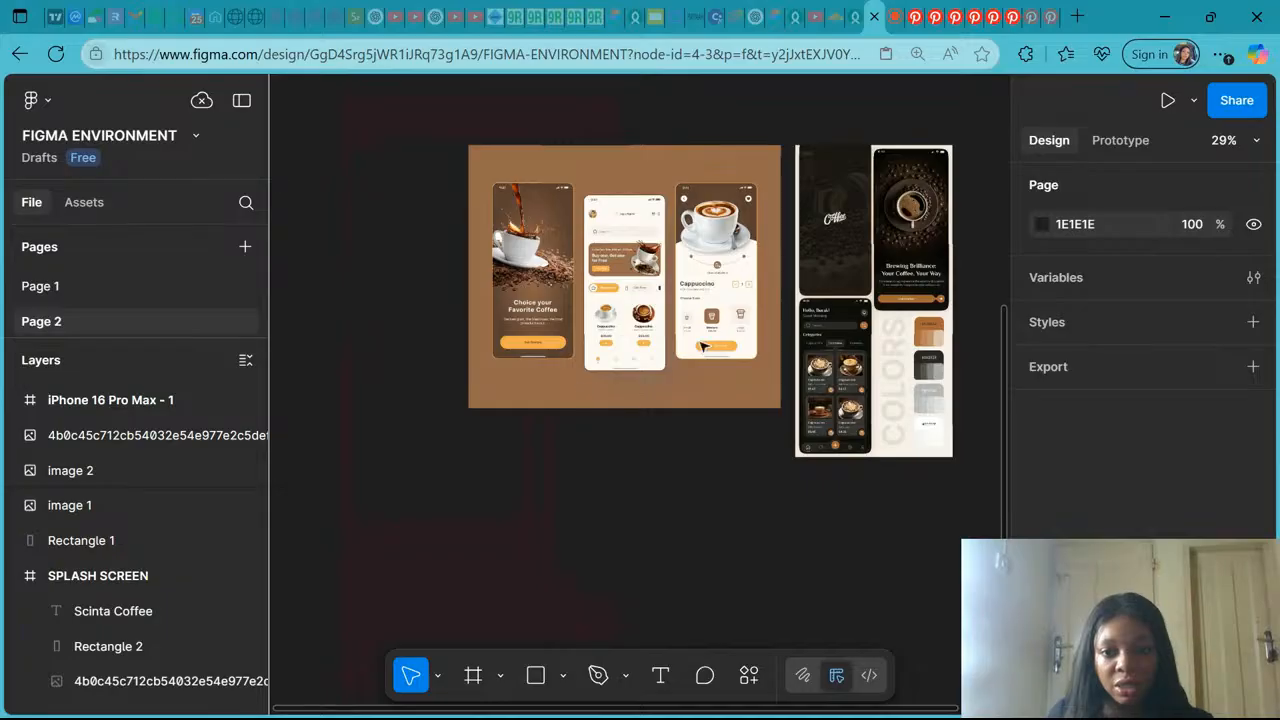
{"action": "scroll", "coordinate": [745, 335], "scroll_direction": "down", "scroll_amount": 5}
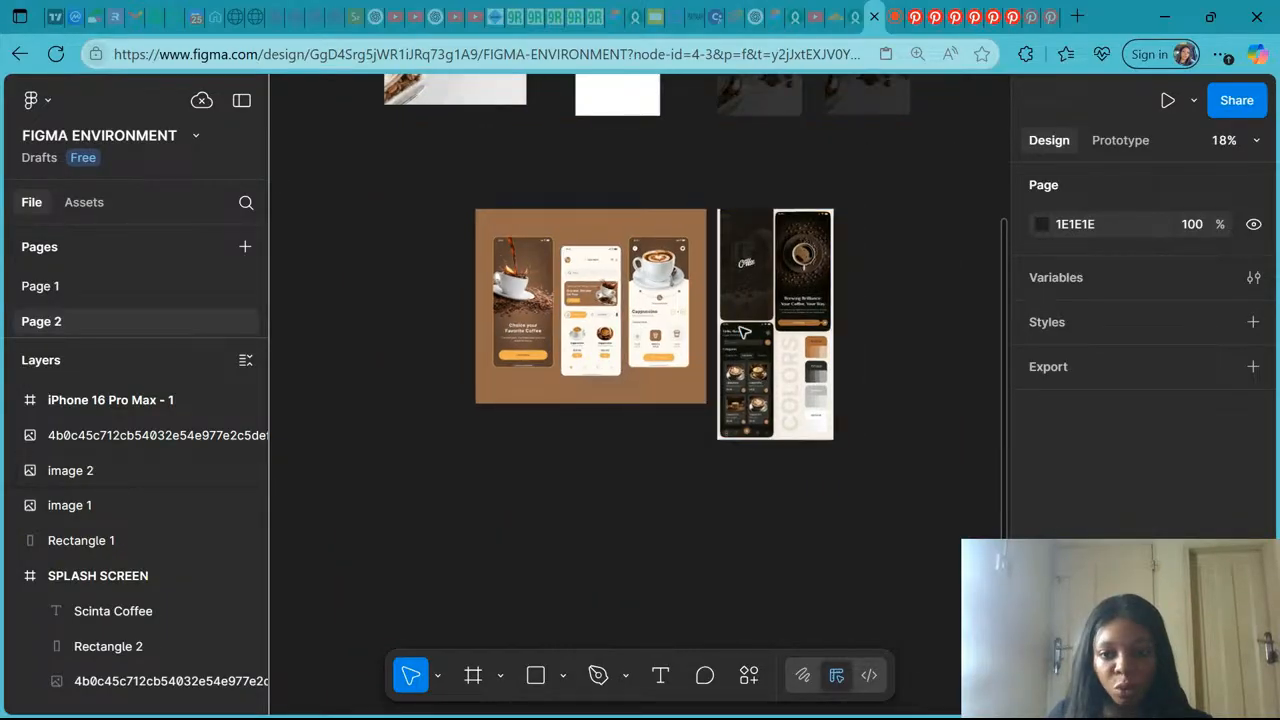
{"action": "scroll", "coordinate": [891, 257], "scroll_direction": "right", "scroll_amount": 3}
{"action": "right_click", "coordinate": [891, 257]}
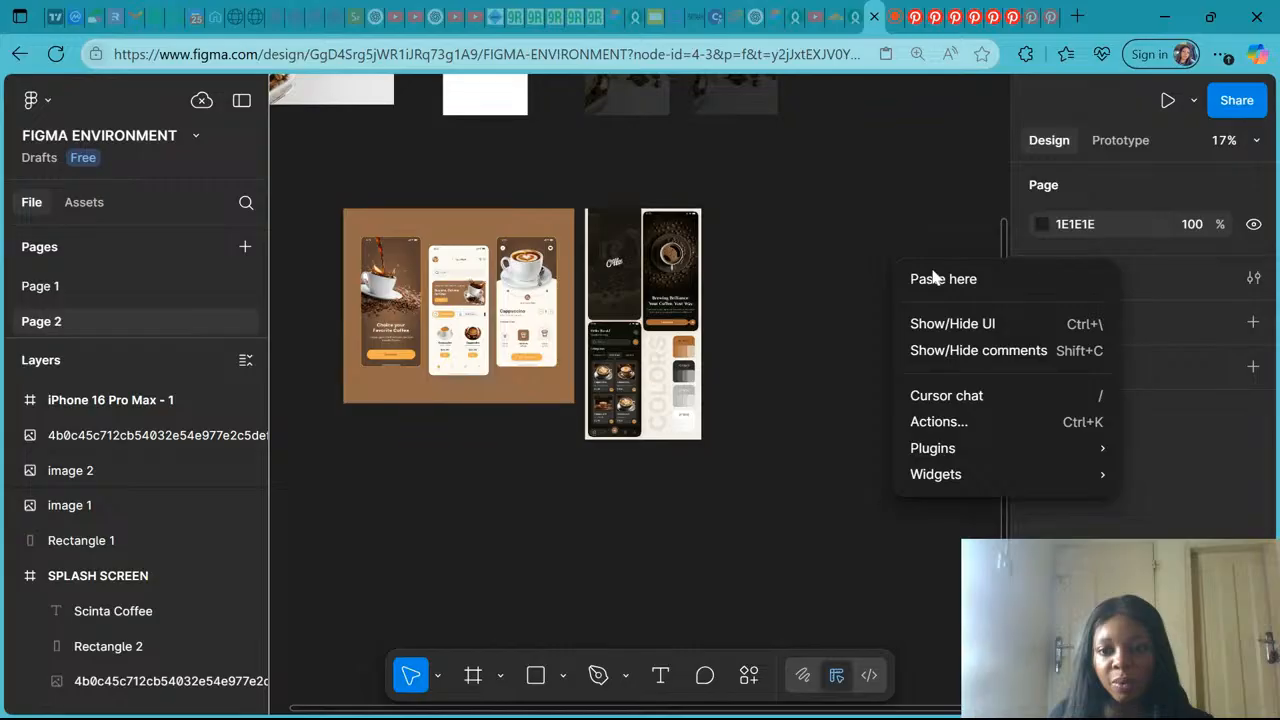
{"action": "left_click", "coordinate": [935, 279]}
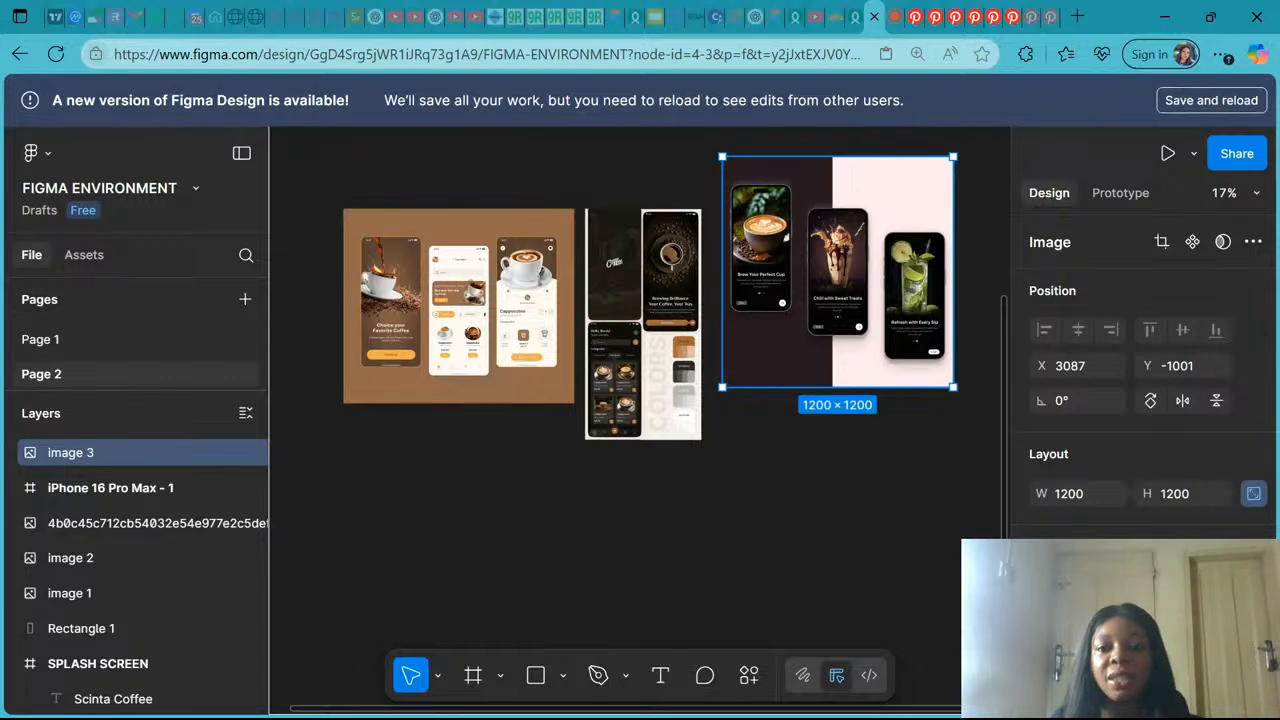
Return to Pinterest and enlarge the Coffee Shop App Design pin with the Cappuccino screens.
{"action": "left_click", "coordinate": [974, 16]}
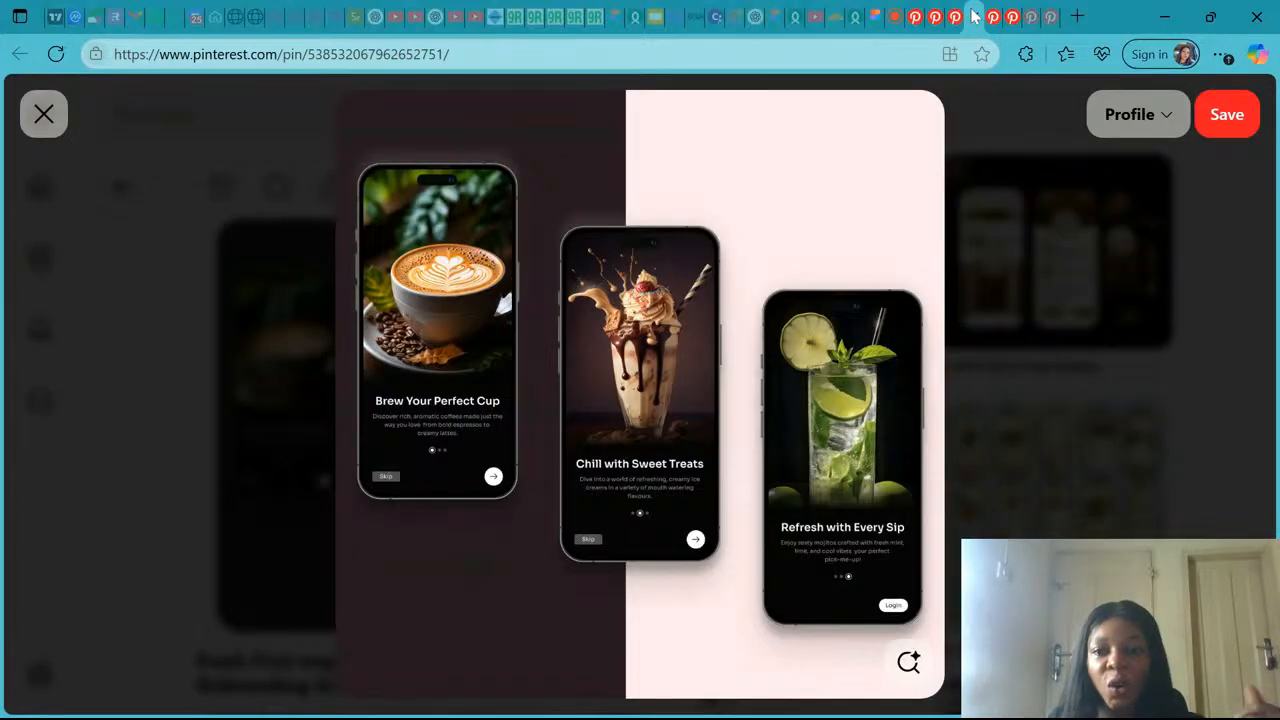
{"action": "left_click", "coordinate": [988, 266]}
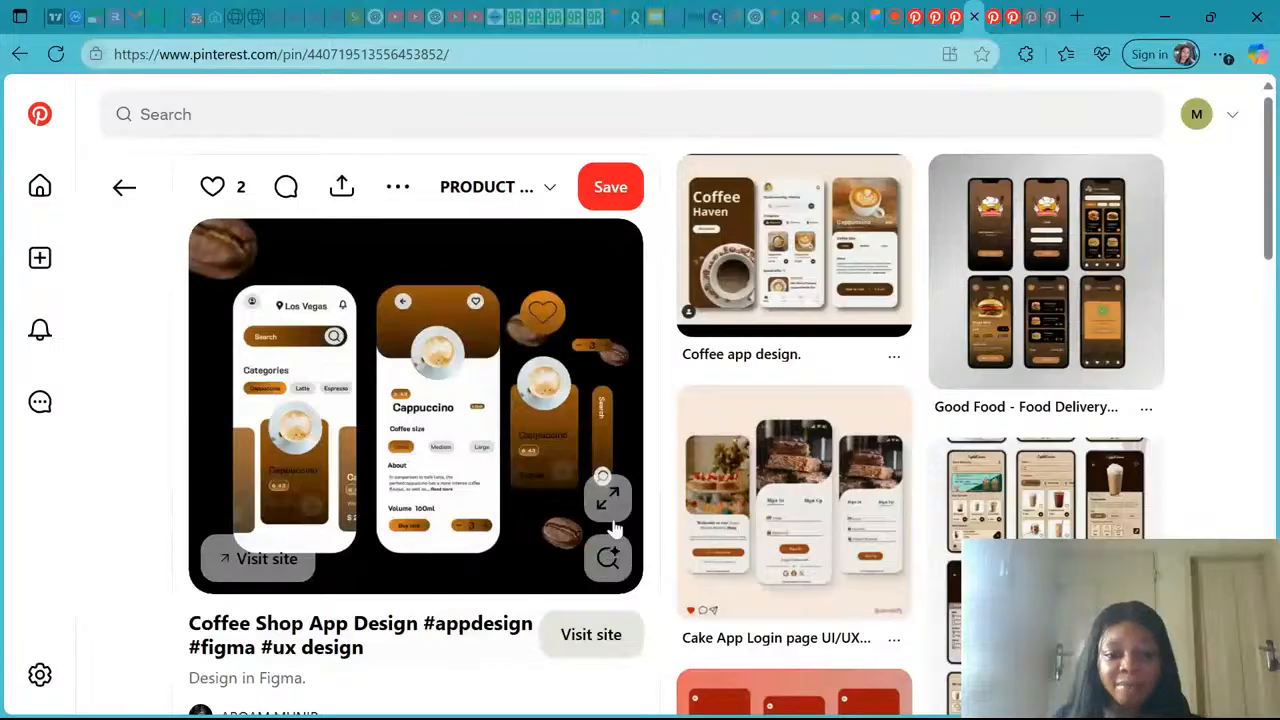
{"action": "left_click", "coordinate": [608, 500]}
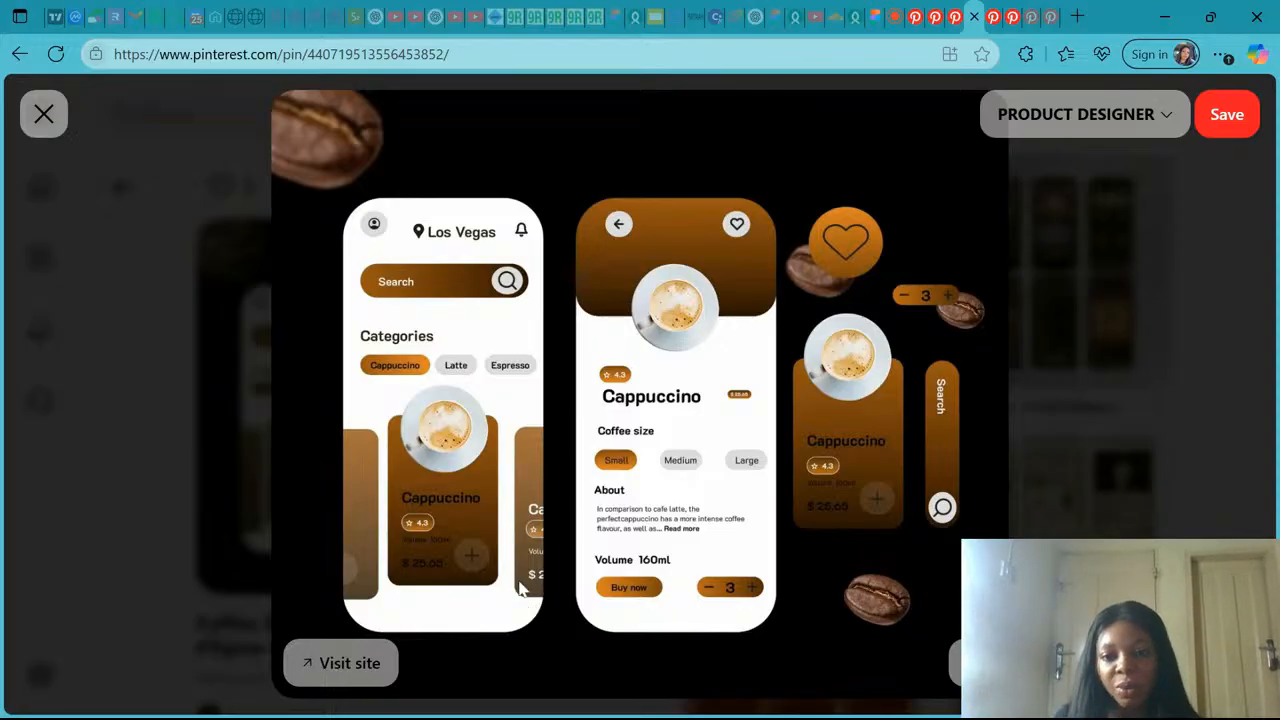
Leave the Cappuccino pin for the café onboarding pin, and enlarge the related "Coffee shop app UI design" image with the Caffeine screens.
{"action": "left_click", "coordinate": [1080, 468]}
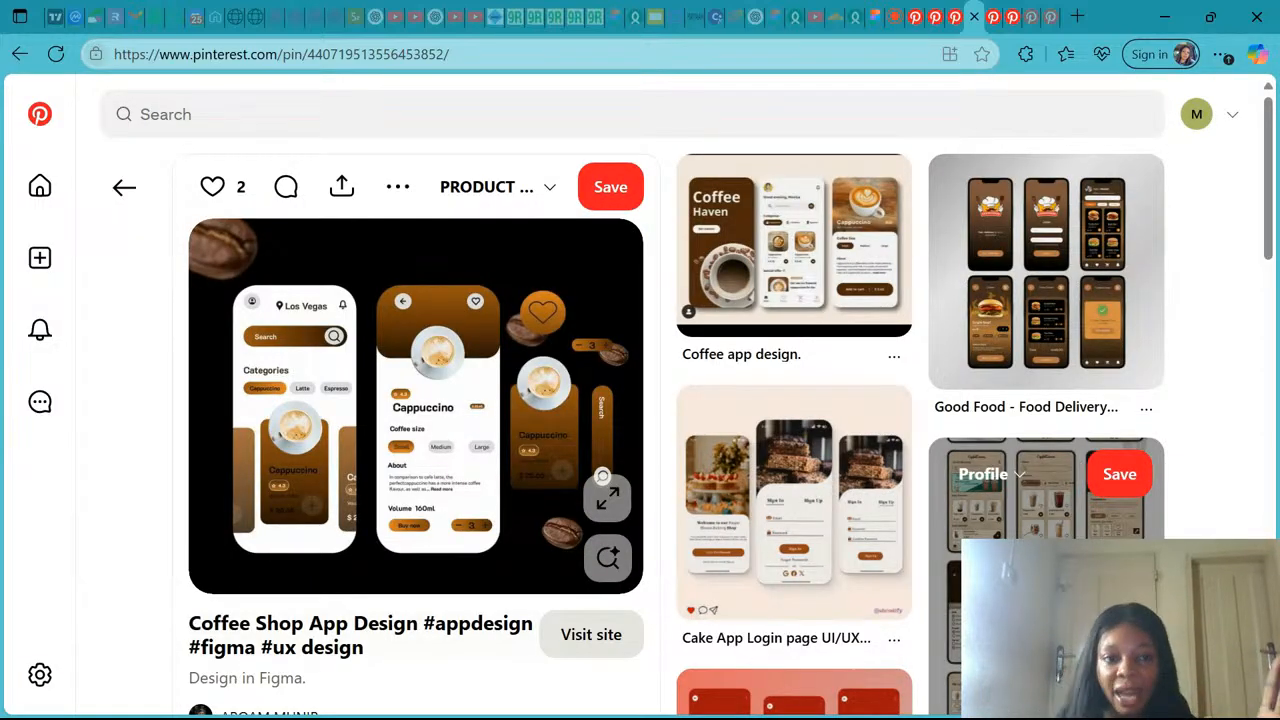
{"action": "left_click", "coordinate": [125, 190]}
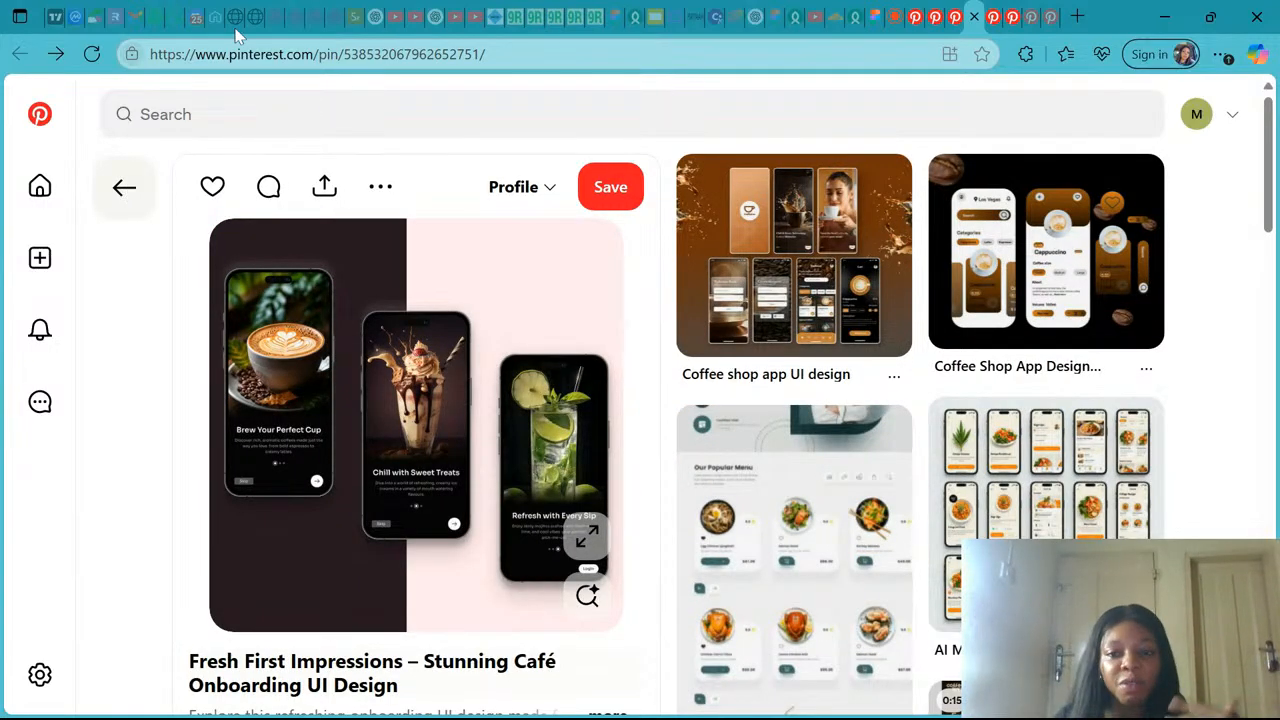
{"action": "left_click", "coordinate": [810, 266]}
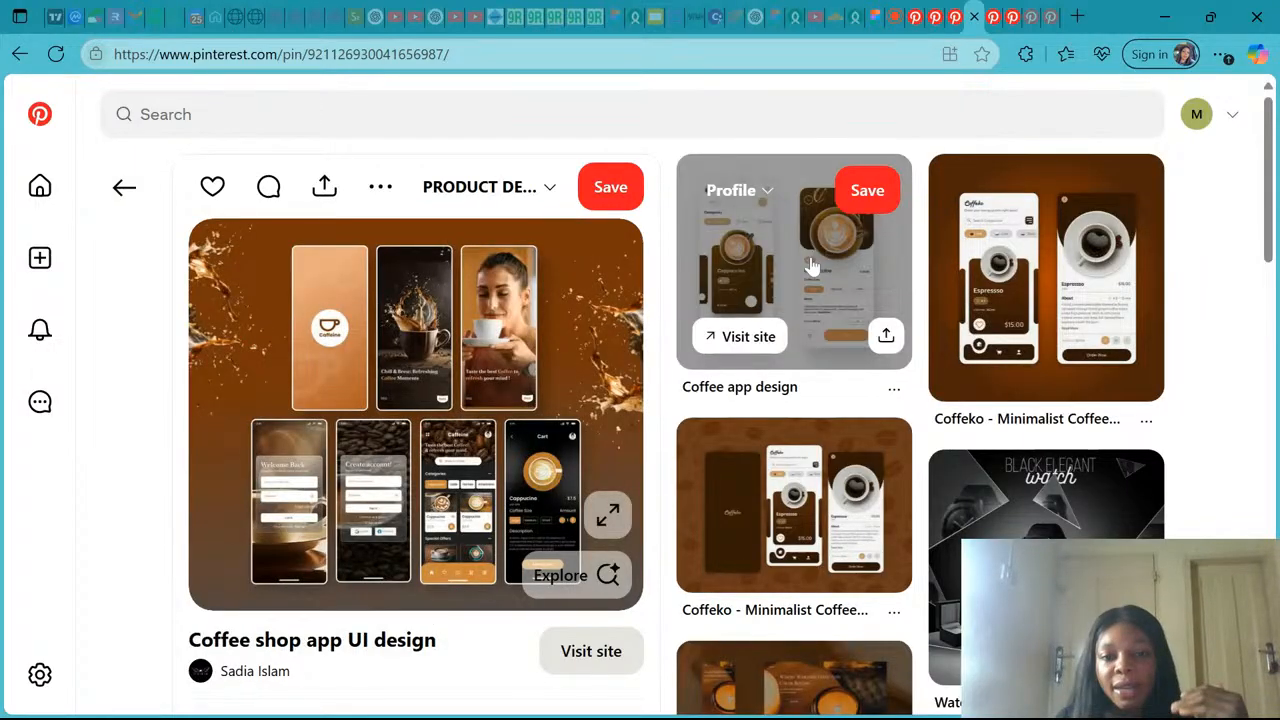
{"action": "left_click", "coordinate": [609, 516]}
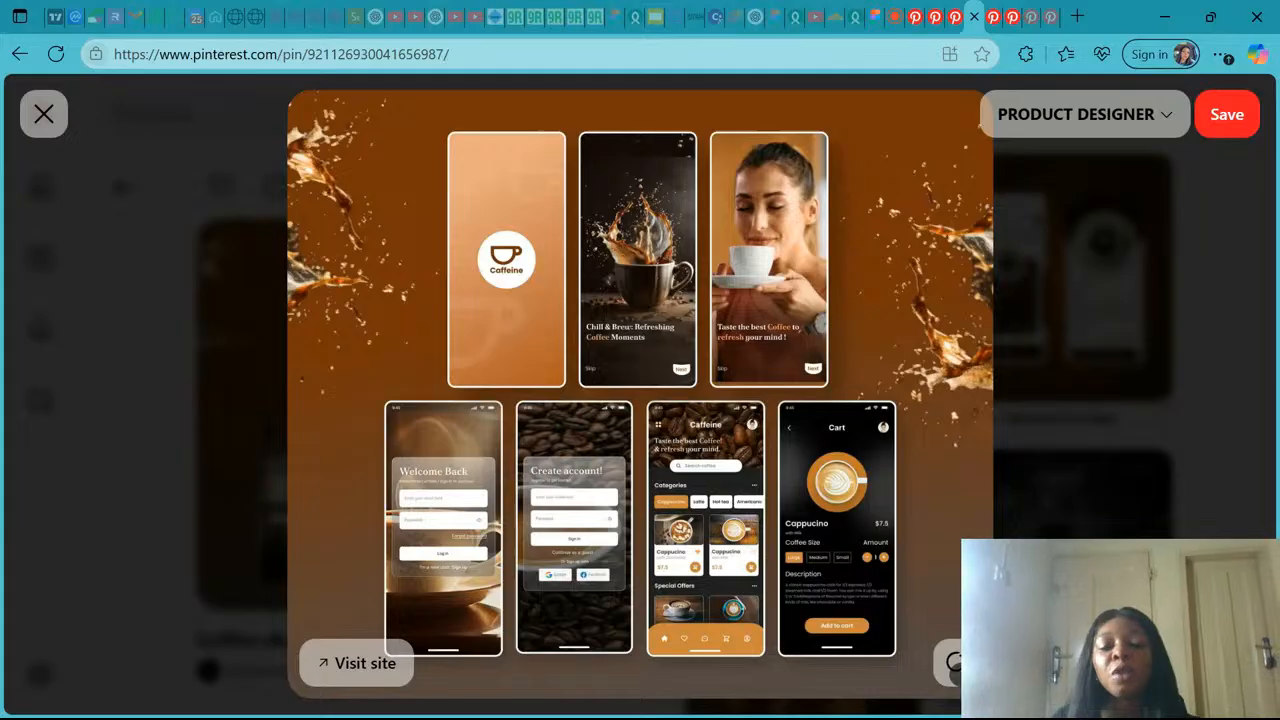
Switch to the YouTube Studio live page and end the stream.
{"action": "left_click", "coordinate": [900, 20]}
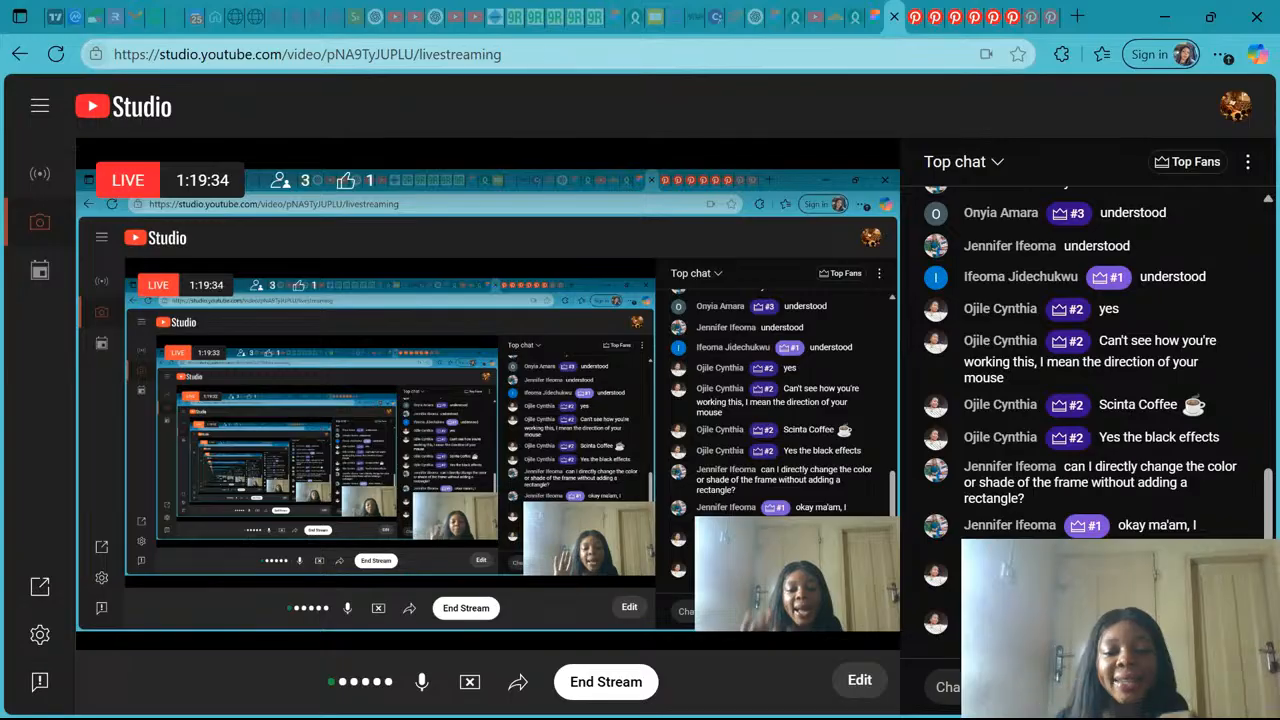
{"action": "left_click", "coordinate": [595, 696]}
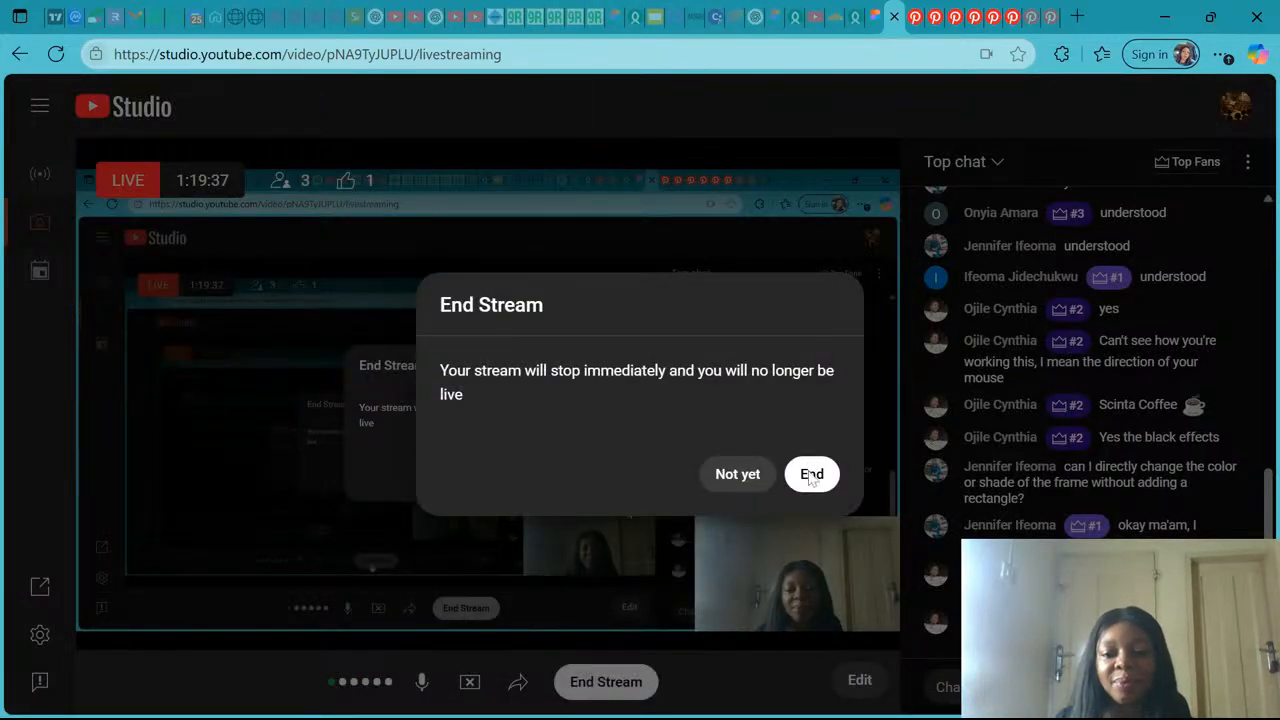